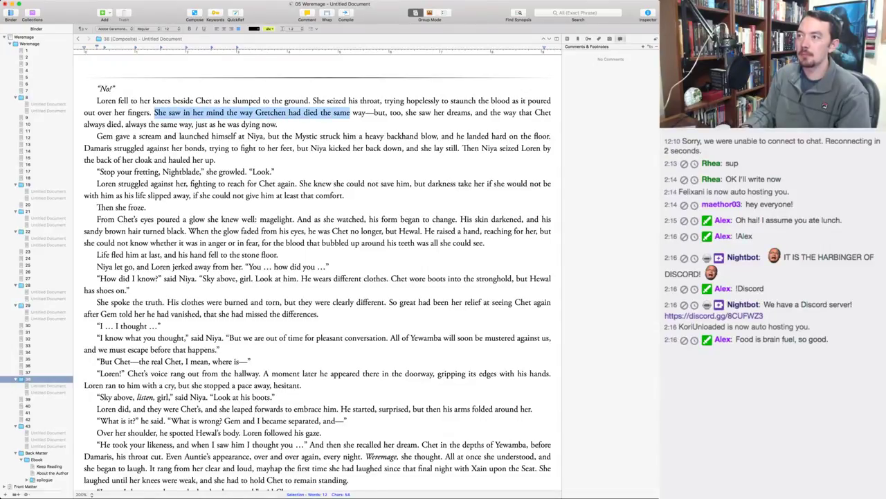
# Replace the clause from "She saw in her mind" through "the way that" with "Her dreams played in her mind, the dreams where".
pyautogui.click(320, 112)
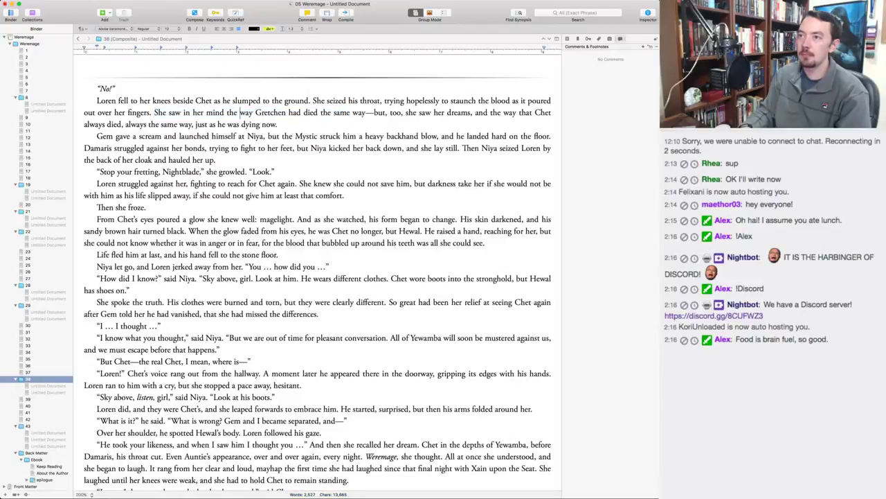
pyautogui.click(168, 112)
pyautogui.hotkey('alt', 'Left')
pyautogui.hotkey('shift', 'Down')
pyautogui.press('shift+super+Right')
pyautogui.press('Up')
pyautogui.press('Down')
pyautogui.press('shift+super+Right')
pyautogui.hotkey('alt', 'shift', 'Left')
pyautogui.hotkey('alt', 'shift', 'Left')
pyautogui.hotkey('alt', 'shift', 'Right')
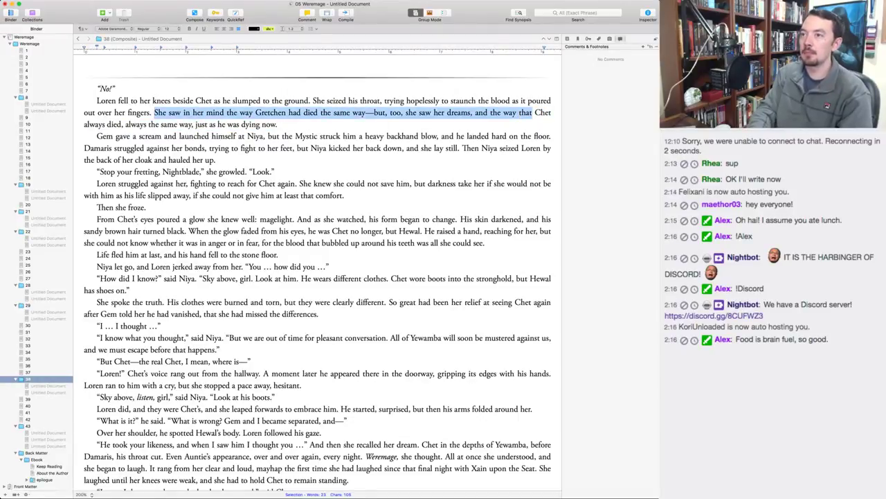
pyautogui.press('BackSpace')
pyautogui.write('Her dream')
pyautogui.press('BackSpace')
pyautogui.write('s played in her min')
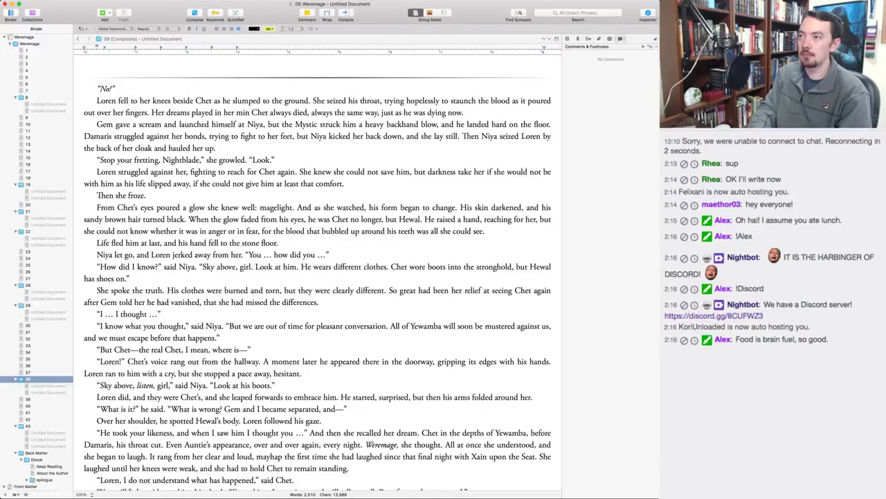
pyautogui.write('d, ')
pyautogui.write('the dreams')
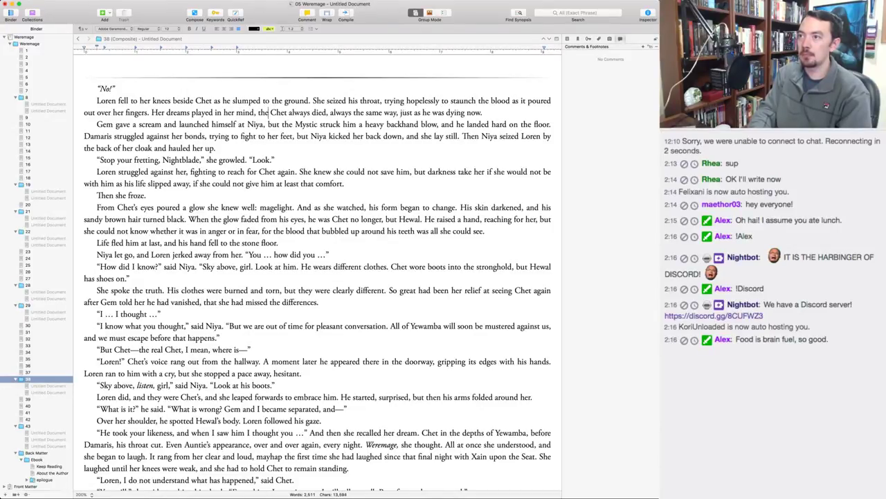
pyautogui.write(' where')
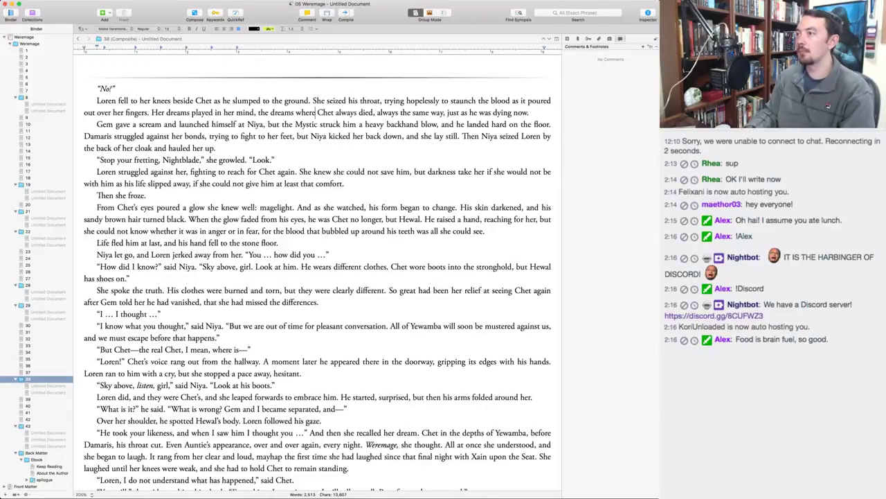
# Delete "the same way" following "Chet always died, always" in the paragraph about Loren's dreams.
pyautogui.doubleClick(405, 112)
pyautogui.hotkey('shift', 'alt', 'Right')
pyautogui.hotkey('shift', 'alt', 'Right')
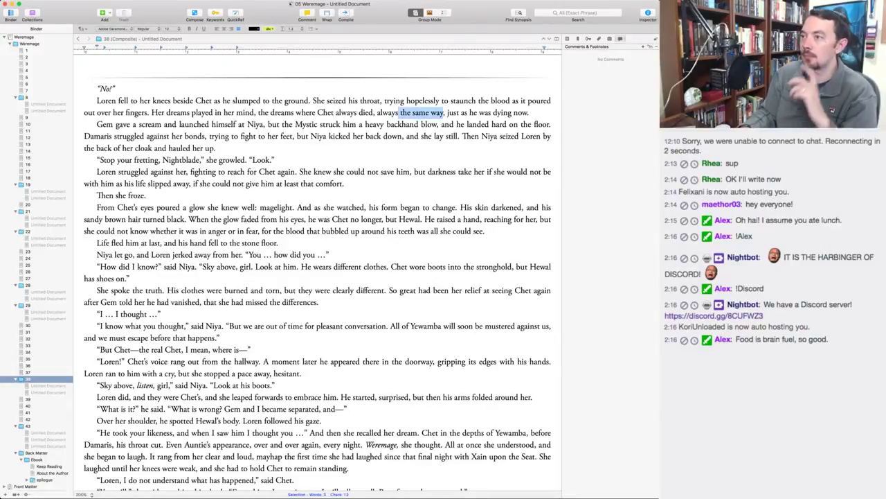
pyautogui.press('BackSpace')
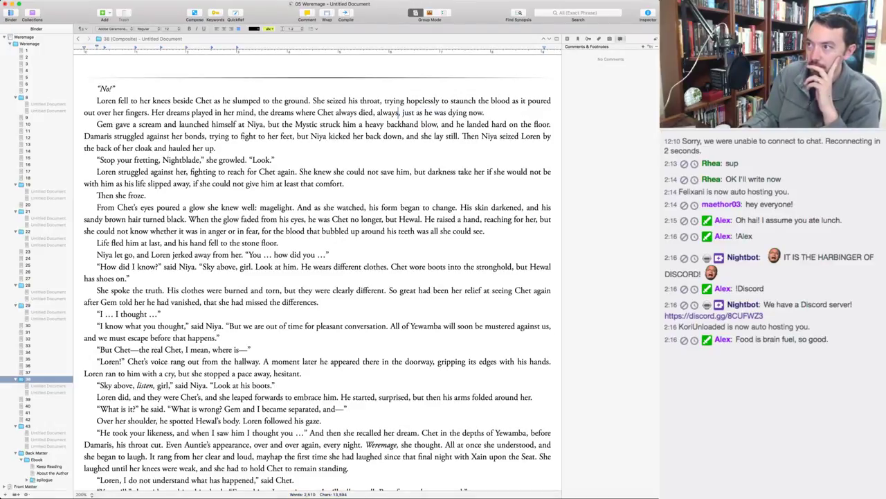
# Split the sentence about Gem after "launched himself at Niya", starting the new sentence with "But the Mystic".
pyautogui.click(113, 124)
pyautogui.hotkey('alt', 'Right')
pyautogui.hotkey('alt', 'Right')
pyautogui.hotkey('alt', 'Right')
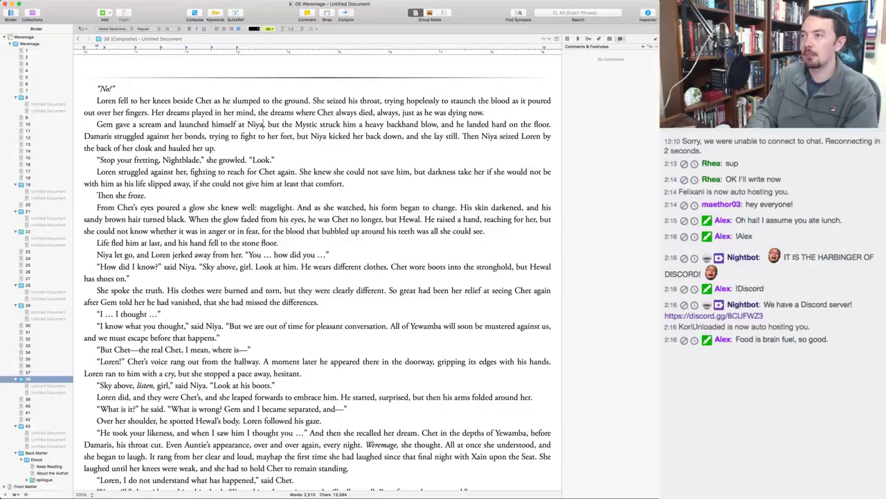
pyautogui.hotkey('shift', 'alt', 'Right')
pyautogui.hotkey('shift', 'Right')
pyautogui.write('. B')
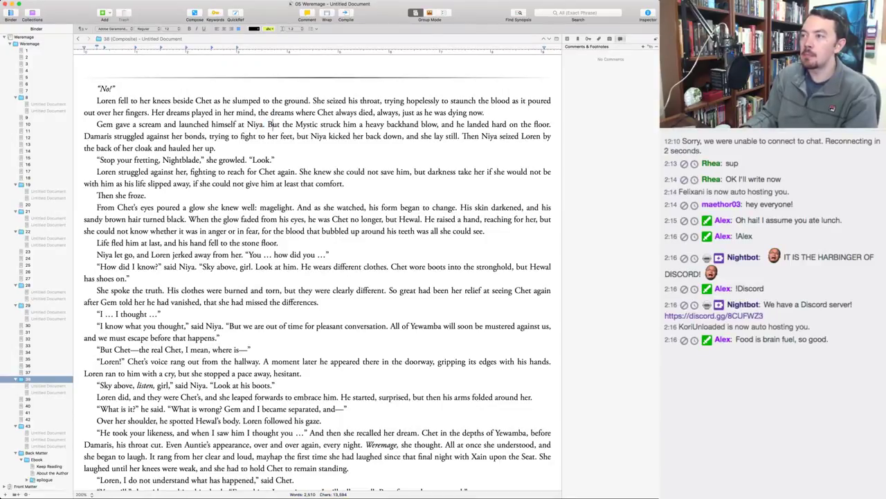
# End the Damaris sentence after "fight to her feet" and remove "but" so "Niya kicked her back down" starts a new one.
pyautogui.click(269, 136)
pyautogui.hotkey('alt', 'Right')
pyautogui.hotkey('alt', 'Right')
pyautogui.hotkey('shift', 'alt', 'Right')
pyautogui.write('.')
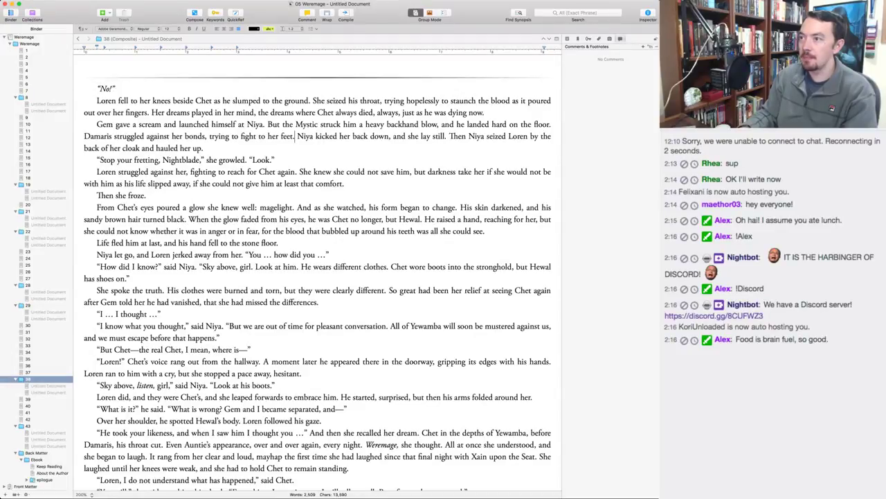
# Split the sentence after "She knew she could not save him", starting the new sentence with "But darkness take her".
pyautogui.click(203, 148)
pyautogui.click(275, 160)
pyautogui.press('Down')
pyautogui.hotkey('alt', 'Right')
pyautogui.hotkey('alt', 'Right')
pyautogui.hotkey('alt', 'Right')
pyautogui.hotkey('alt', 'Right')
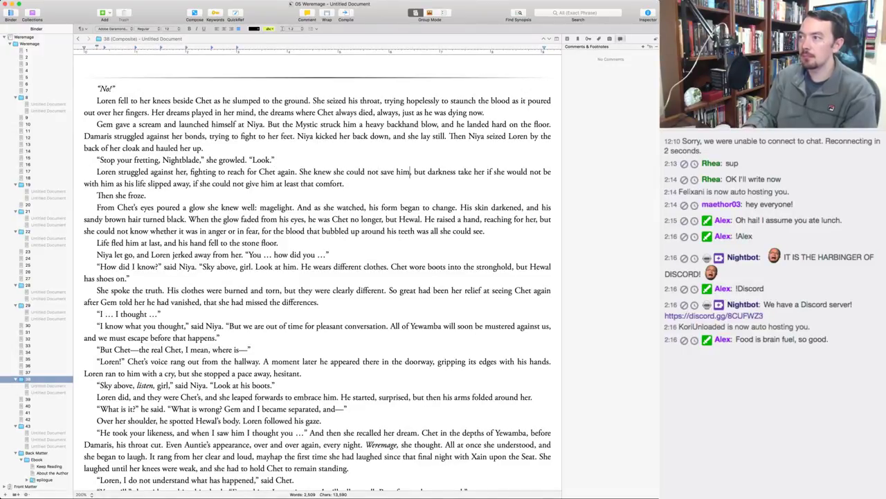
pyautogui.hotkey('alt', 'Right')
pyautogui.hotkey('shift', 'Right')
pyautogui.hotkey('shift', 'Right')
pyautogui.hotkey('shift', 'Right')
pyautogui.write('. B')
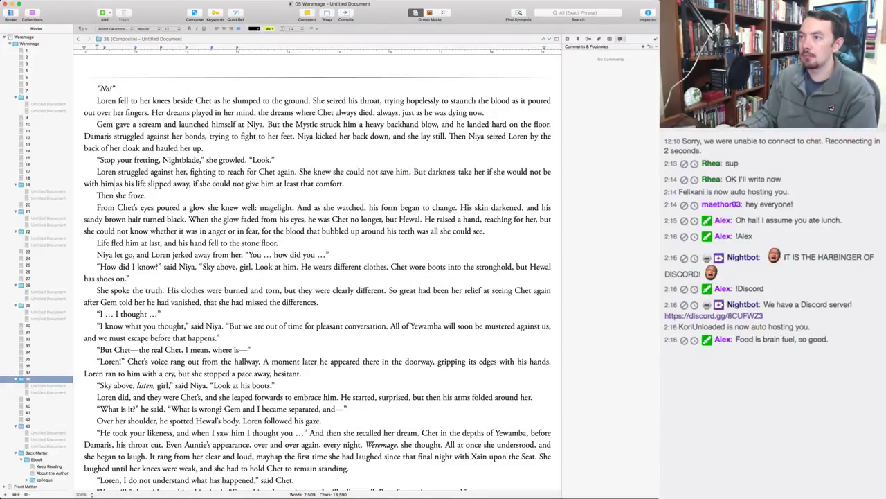
# Change "could" to "would" in the phrase "if she could not give him at least that comfort".
pyautogui.hotkey('alt', 'Right')
pyautogui.hotkey('alt', 'Right')
pyautogui.hotkey('alt', 'Right')
pyautogui.hotkey('alt', 'Right')
pyautogui.hotkey('alt', 'Right')
pyautogui.hotkey('alt', 'Right')
pyautogui.hotkey('alt', 'Right')
pyautogui.press('Right')
pyautogui.hotkey('shift', 'Right')
pyautogui.hotkey('shift', 'Right')
pyautogui.hotkey('shift', 'Right')
pyautogui.hotkey('shift', 'Right')
pyautogui.hotkey('shift', 'Right')
pyautogui.write('would')
pyautogui.press('Down')
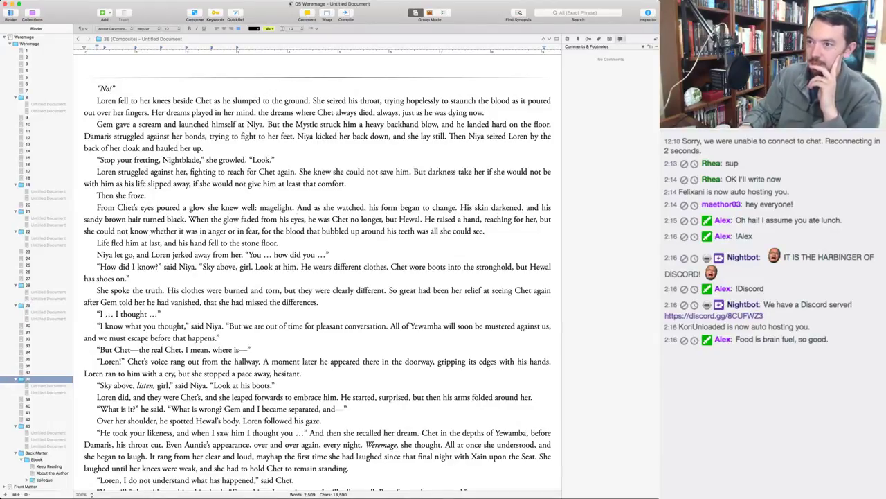
# Start new paragraphs at "His skin darkened" and at Loren's line "You … how did you …".
pyautogui.click(460, 207)
pyautogui.press('Return')
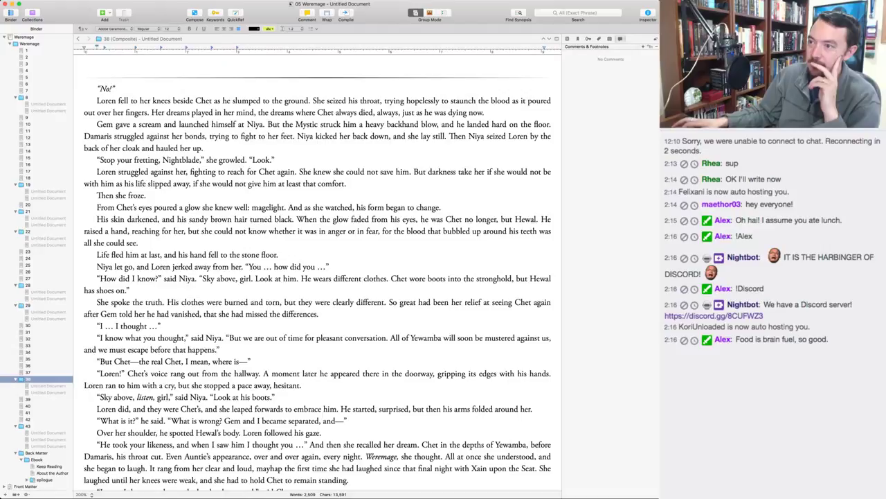
pyautogui.click(247, 266)
pyautogui.press('Return')
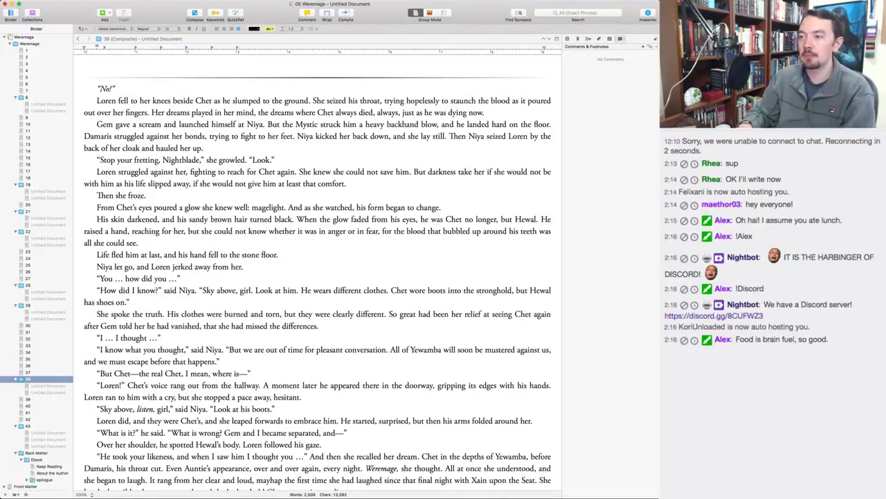
# Cut "How did I know?" so Niya's reply opens with "Sky above, girl," said Niya, followed by "Look at him.".
pyautogui.click(200, 290)
pyautogui.moveTo(199, 290); pyautogui.dragTo(151, 290)
pyautogui.press('BackSpace')
pyautogui.write(',” said Niya. “')
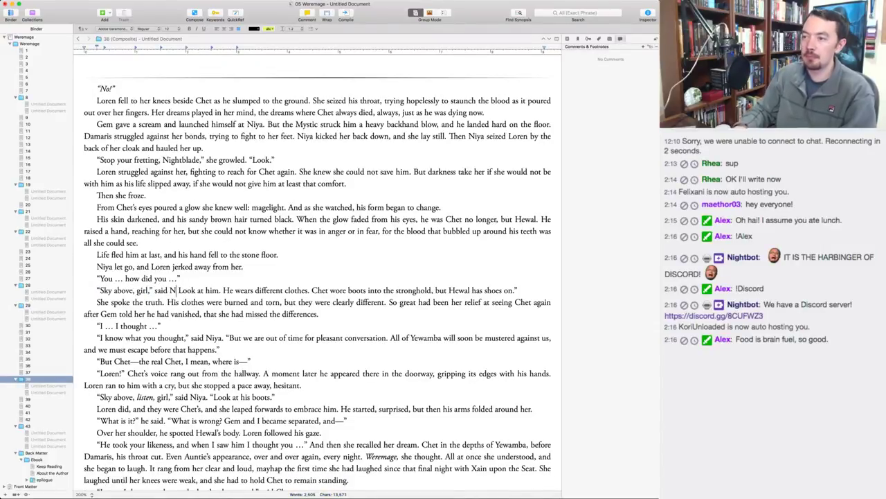
pyautogui.press('Delete')
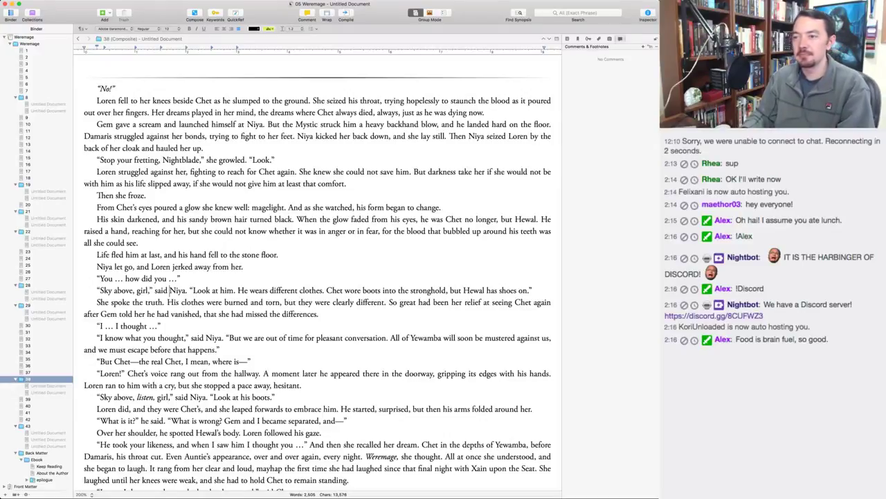
# Replace the tag after "Sky above, girl." with "Niya's voice was a low growl, still holding some of the fury of her battle-rage.".
pyautogui.press('BackSpace')
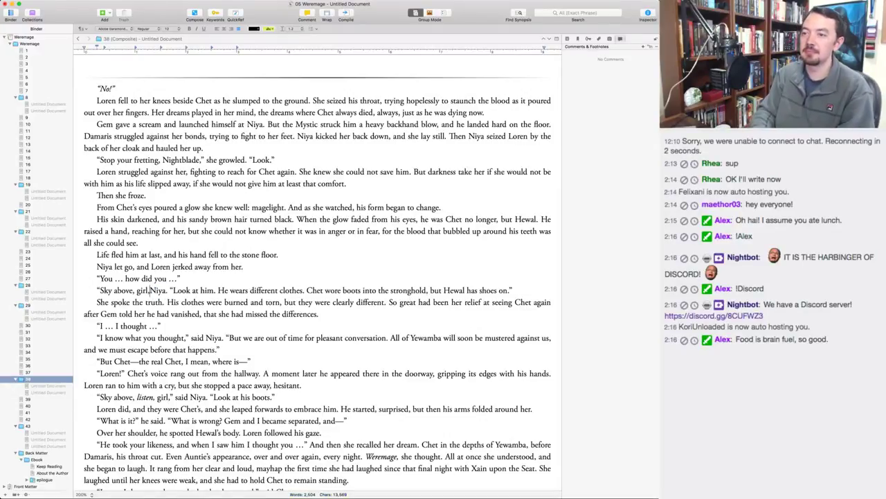
pyautogui.write('."')
pyautogui.press('Right')
pyautogui.press('Right')
pyautogui.press('Right')
pyautogui.press('Right')
pyautogui.press('Right')
pyautogui.press('BackSpace')
pyautogui.write("'s voice was a low grow")
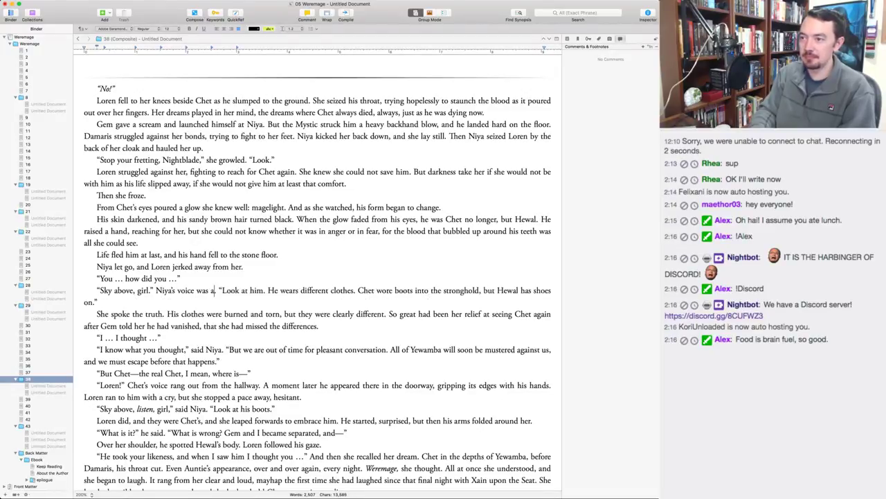
pyautogui.write('l, still holding so')
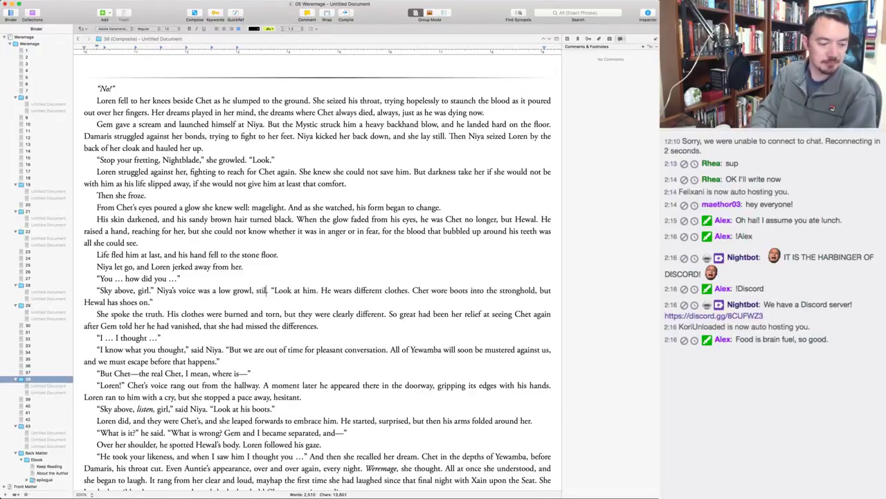
pyautogui.write('me of the')
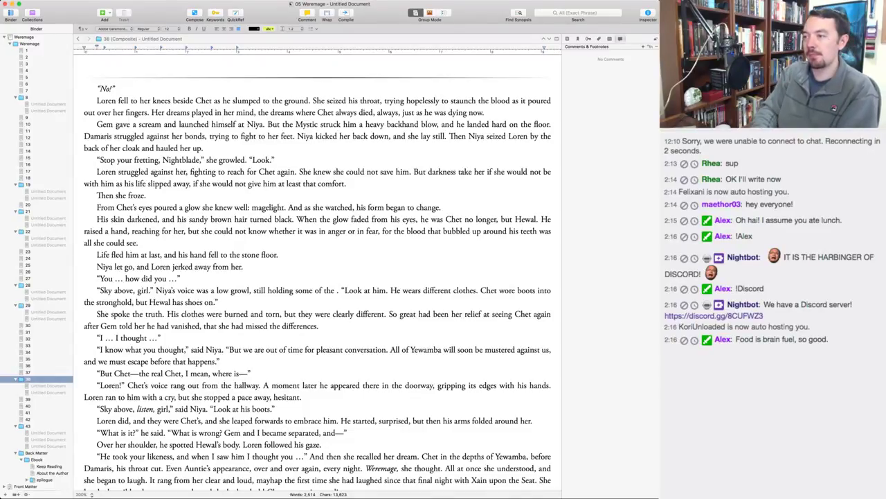
pyautogui.write('fury of her battle-rage')
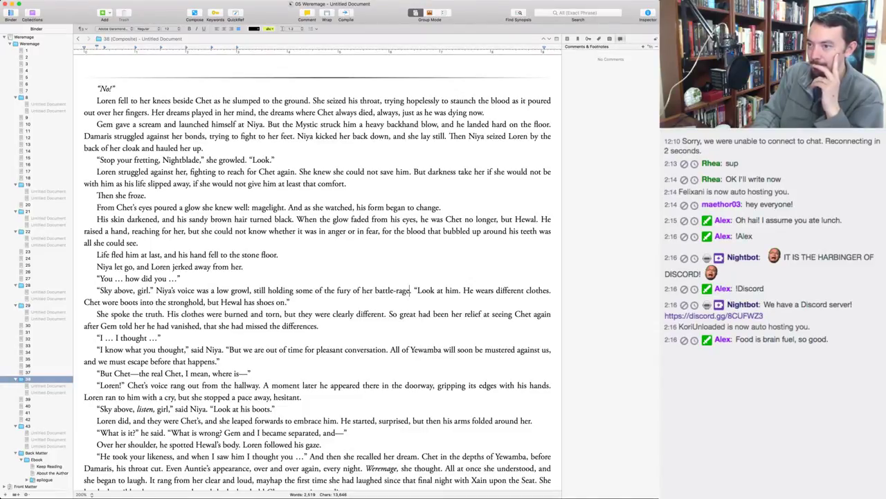
# Replace "His" with "Hewal's" before "clothes were burned and torn".
pyautogui.click(290, 302)
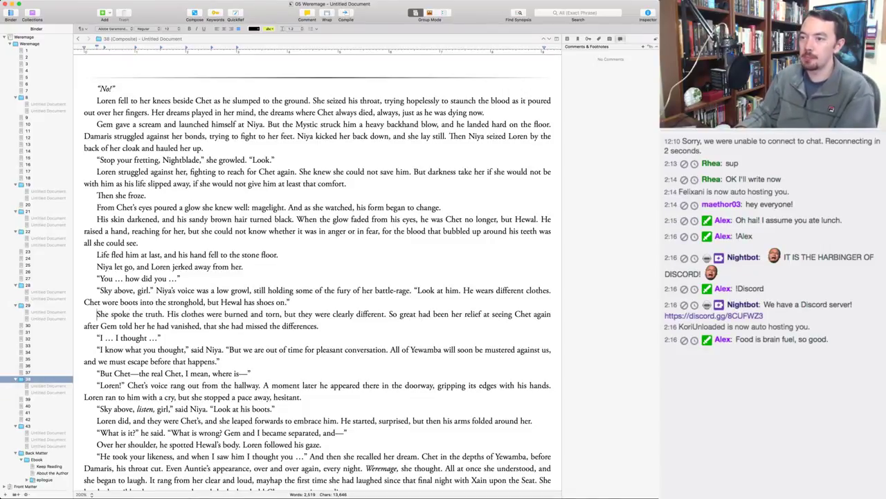
pyautogui.click(179, 313)
pyautogui.press('BackSpace')
pyautogui.press('BackSpace')
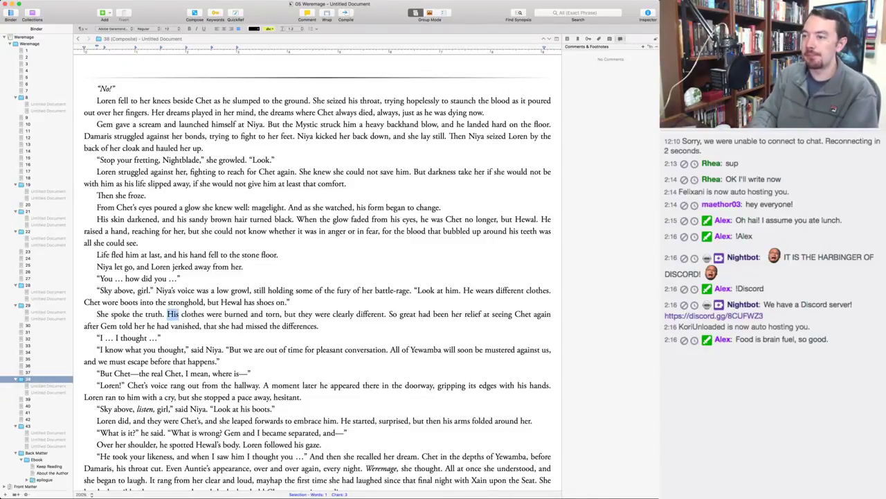
pyautogui.write("ewal's")
# Insert "Loren had missed it," after "clearly different." and lowercase the following "So" to join it to "great had been her relief".
pyautogui.click(290, 314)
pyautogui.hotkey('alt', 'Right')
pyautogui.hotkey('alt', 'Right')
pyautogui.hotkey('alt', 'Right')
pyautogui.hotkey('alt', 'Right')
pyautogui.hotkey('alt', 'Right')
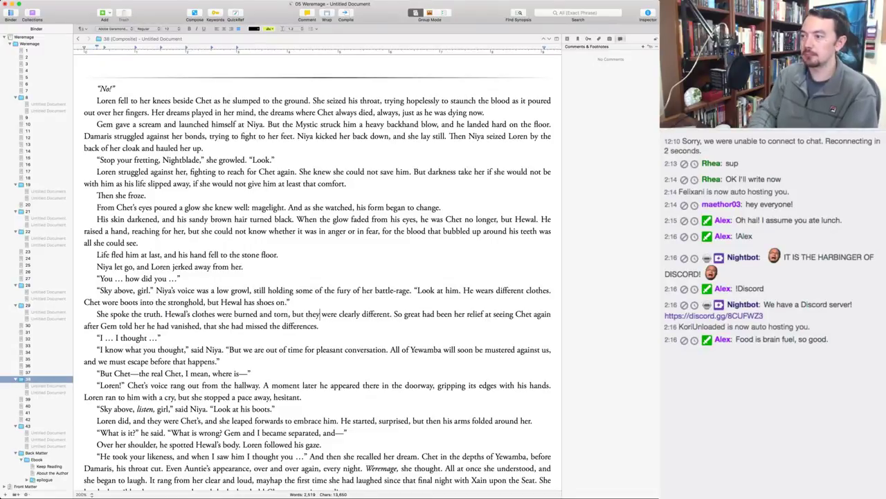
pyautogui.write(', though Lo')
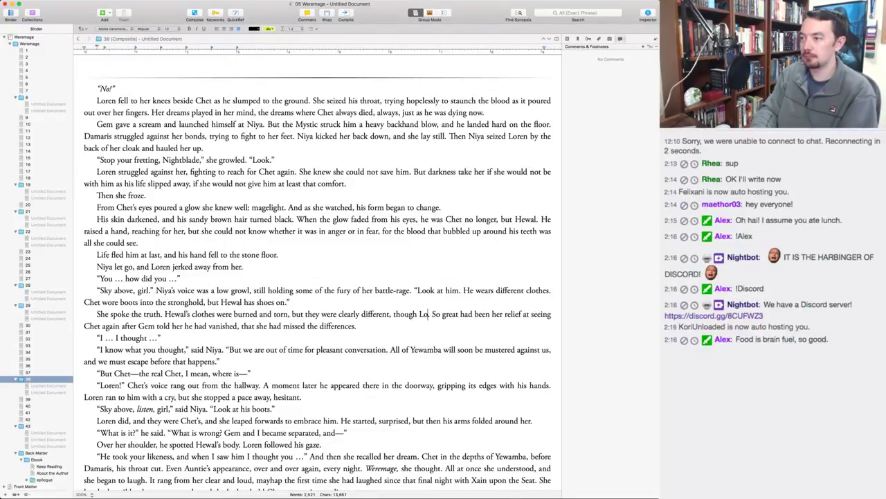
pyautogui.press('BackSpace')
pyautogui.press('BackSpace')
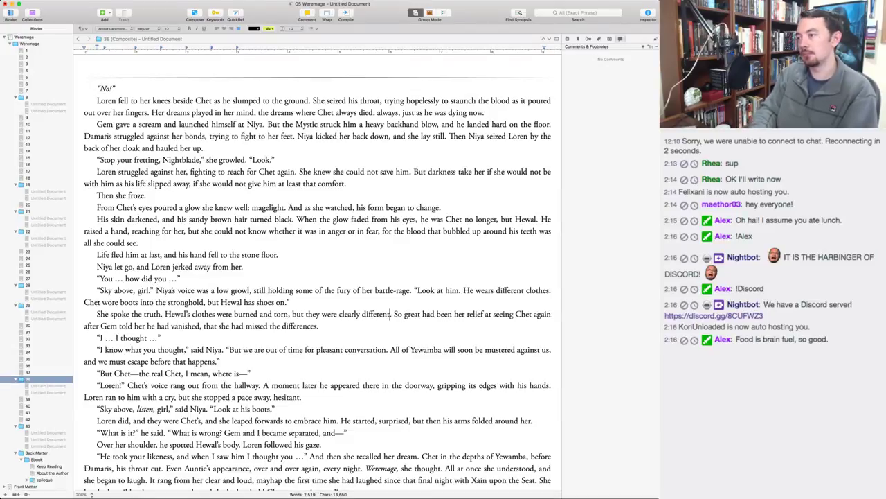
pyautogui.write('Loren had m')
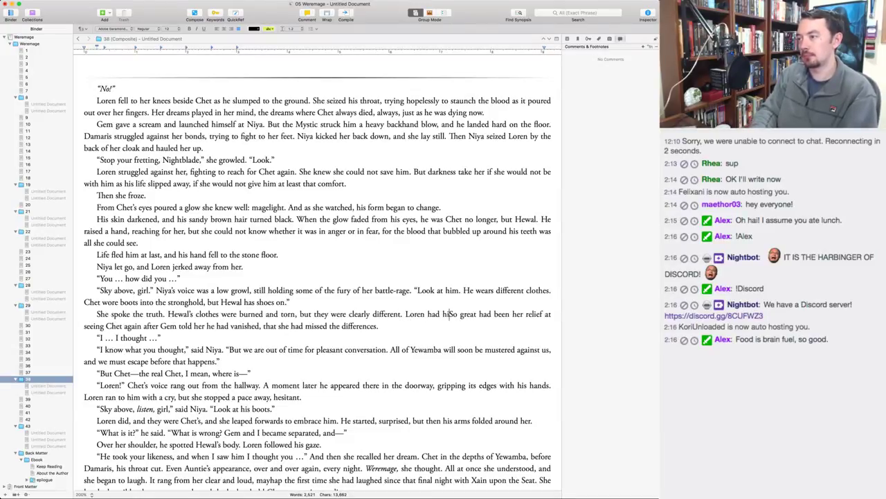
pyautogui.write('issed it,')
pyautogui.press('Delete')
pyautogui.write('s')
# Delete "after Gem told her he had vanished, that she had missed the differences" so the sentence ends at "seeing Chet again".
pyautogui.press('Down')
pyautogui.press('super+Left')
pyautogui.hotkey('alt', 'Right')
pyautogui.hotkey('alt', 'Right')
pyautogui.hotkey('alt', 'Right')
pyautogui.hotkey('alt', 'Right')
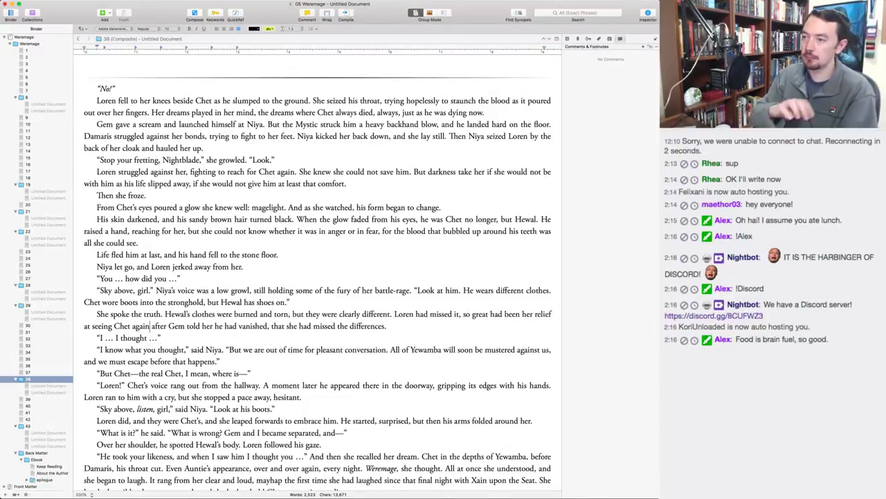
pyautogui.press('super+shift+Right')
pyautogui.press('BackSpace')
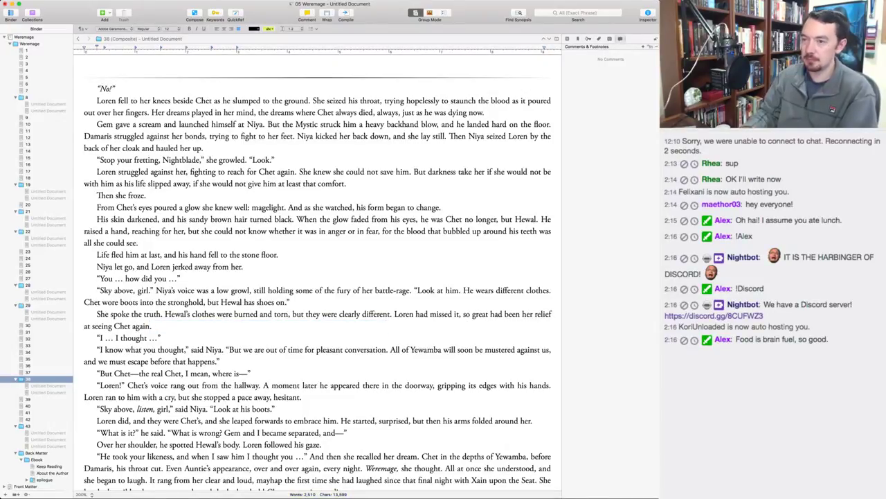
# Insert "In her relief at seeing Chet again," before "Loren had missed it".
pyautogui.press('Up')
pyautogui.press('super+Right')
pyautogui.hotkey('alt', 'Left')
pyautogui.hotkey('alt', 'Left')
pyautogui.hotkey('alt', 'Left')
pyautogui.hotkey('alt', 'Left')
pyautogui.hotkey('alt', 'Left')
pyautogui.hotkey('alt', 'Left')
pyautogui.hotkey('alt', 'Left')
pyautogui.hotkey('alt', 'Left')
pyautogui.hotkey('alt', 'Left')
pyautogui.hotkey('alt', 'Left')
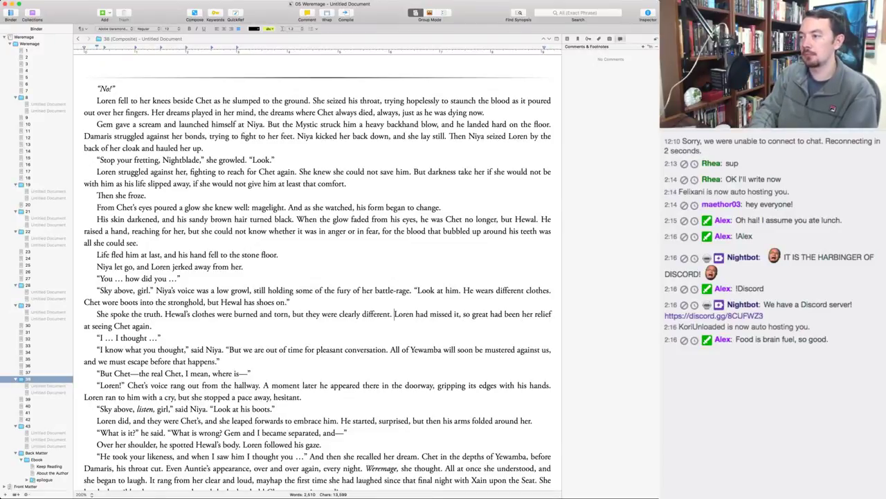
pyautogui.write('In her relief a')
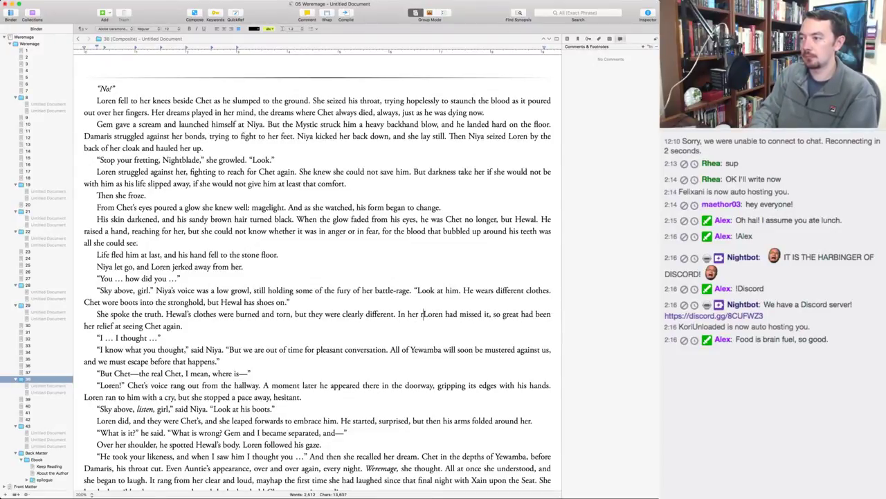
pyautogui.write('t seeing Chet again,')
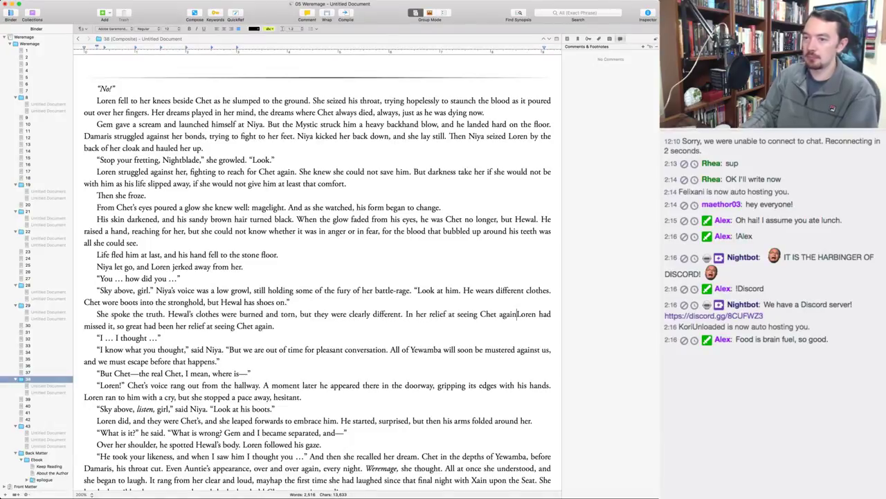
# Replace "missed it, so great had been her relief at seeing Chet again" with "not seen the details of his appearance" after "Loren had".
pyautogui.hotkey('alt', 'Left')
pyautogui.press('shift+super+Right')
pyautogui.hotkey('shift', 'Left')
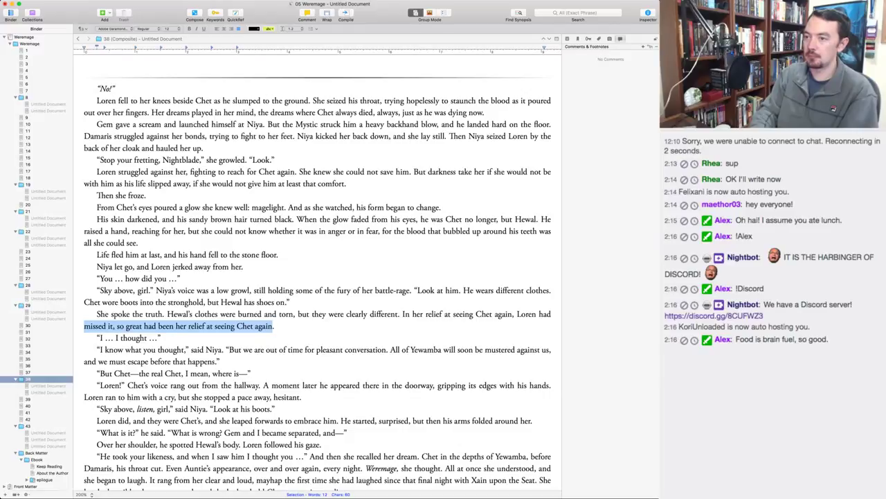
pyautogui.write('missed the details.')
pyautogui.press('super+BackSpace')
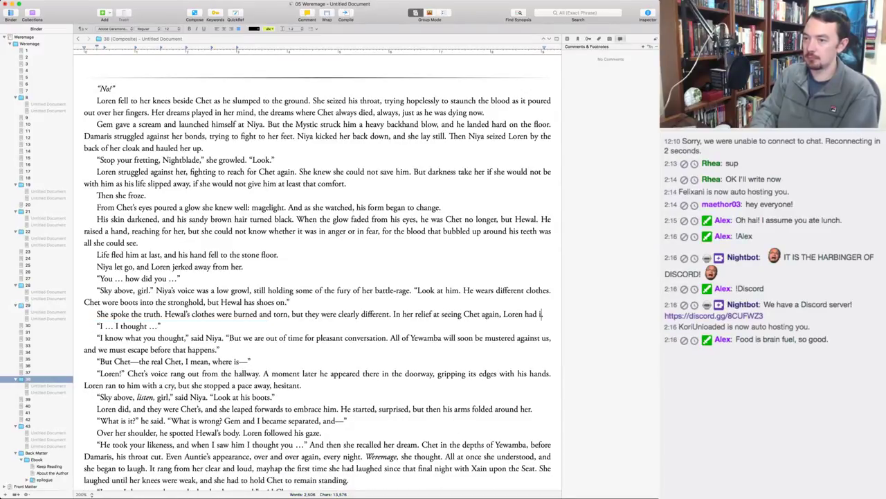
pyautogui.write('not seen the de')
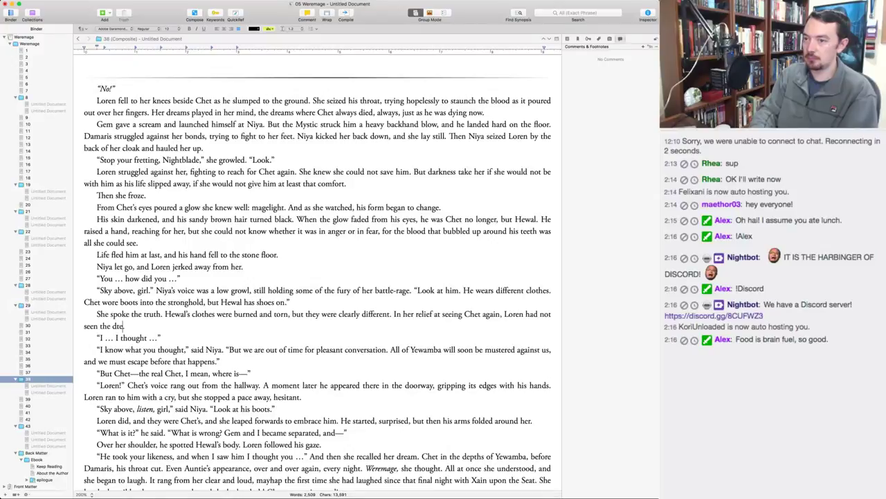
pyautogui.write('tails of his appearance')
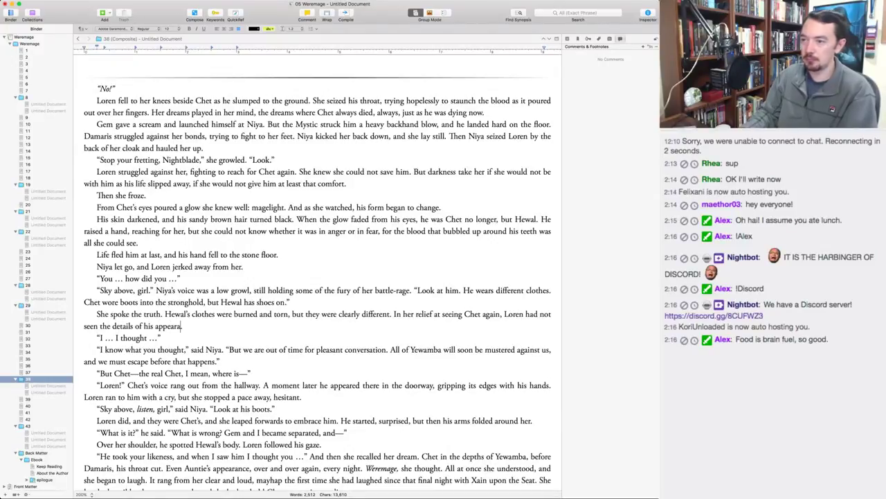
# Delete "for pleasant conversation" from Niya's line so the sentence ends at "But we are out of time.".
pyautogui.press('Down')
pyautogui.press('Down')
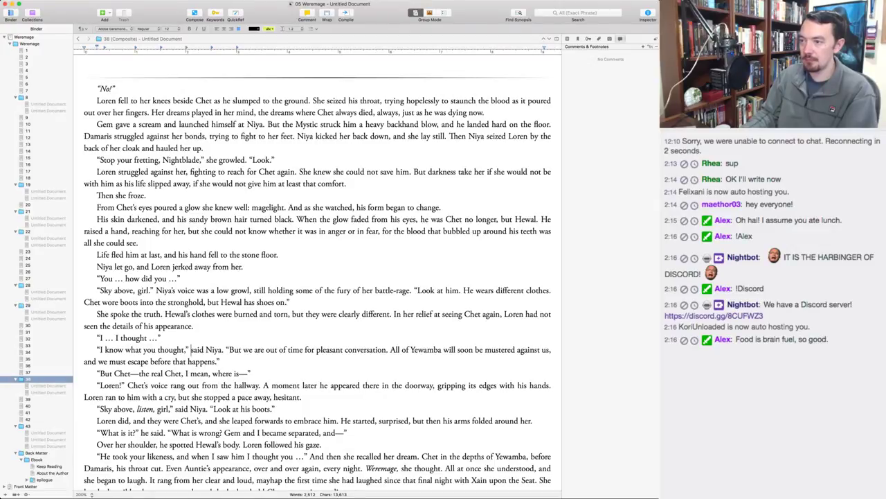
pyautogui.hotkey('alt', 'Right')
pyautogui.hotkey('alt', 'Right')
pyautogui.hotkey('alt', 'Right')
pyautogui.hotkey('alt', 'Right')
pyautogui.hotkey('alt', 'Right')
pyautogui.hotkey('alt', 'Right')
pyautogui.hotkey('alt', 'Right')
pyautogui.hotkey('alt', 'Right')
pyautogui.hotkey('shift', 'alt', 'Right')
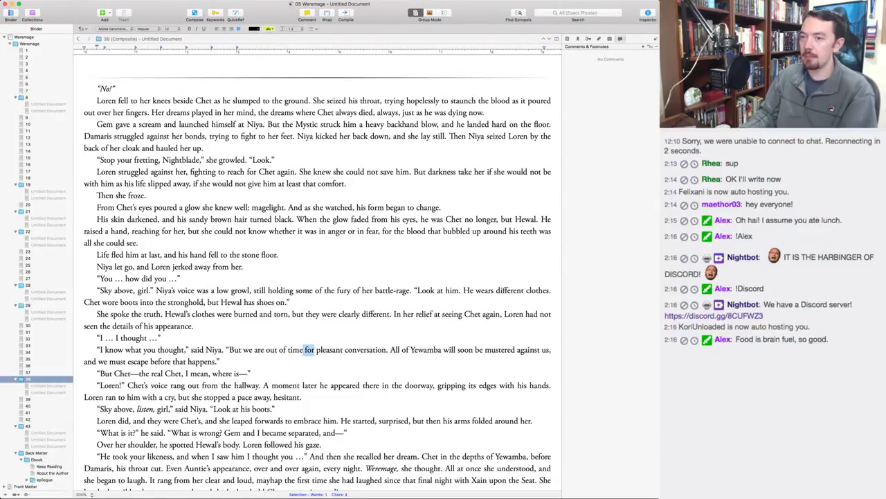
pyautogui.hotkey('shift', 'alt', 'Right')
pyautogui.hotkey('shift', 'alt', 'Right')
pyautogui.press('BackSpace')
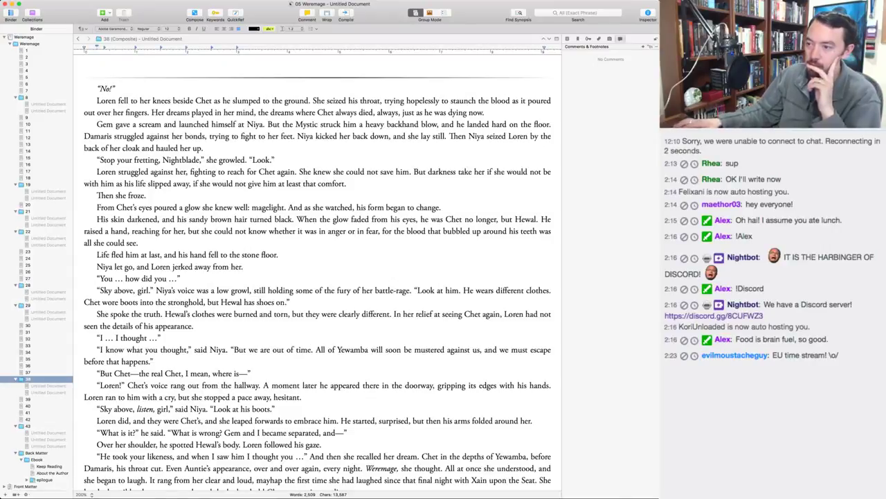
# Split the paragraph beginning "He took your likeness" before "And then she recalled her dream", before "Weremage" and before "All at once she understood".
pyautogui.scroll(-3, 322, 274)
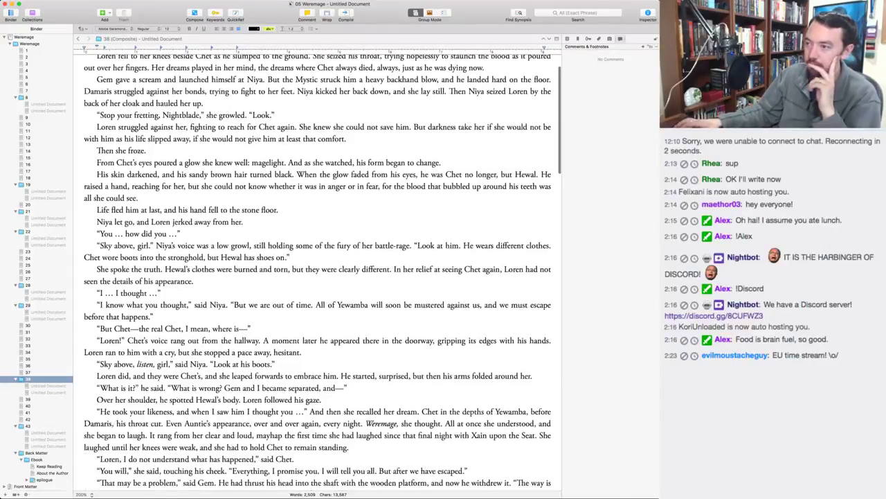
pyautogui.scroll(-5, 323, 274)
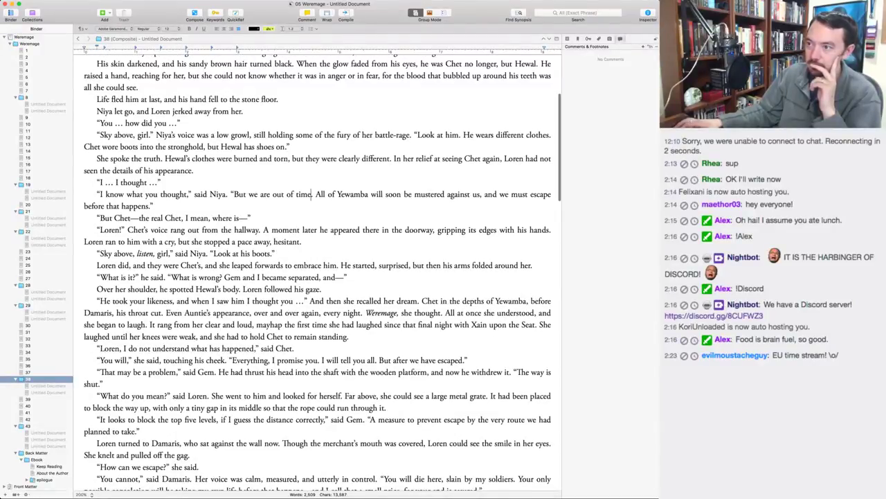
pyautogui.scroll(-2, 323, 273)
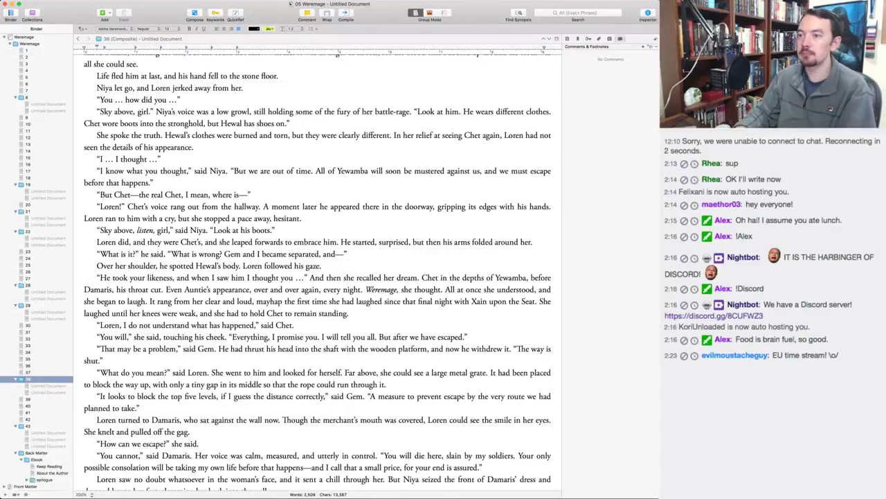
pyautogui.click(310, 276)
pyautogui.press('Return')
pyautogui.write('"Loren, I do not understand what has happened," said Chet.')
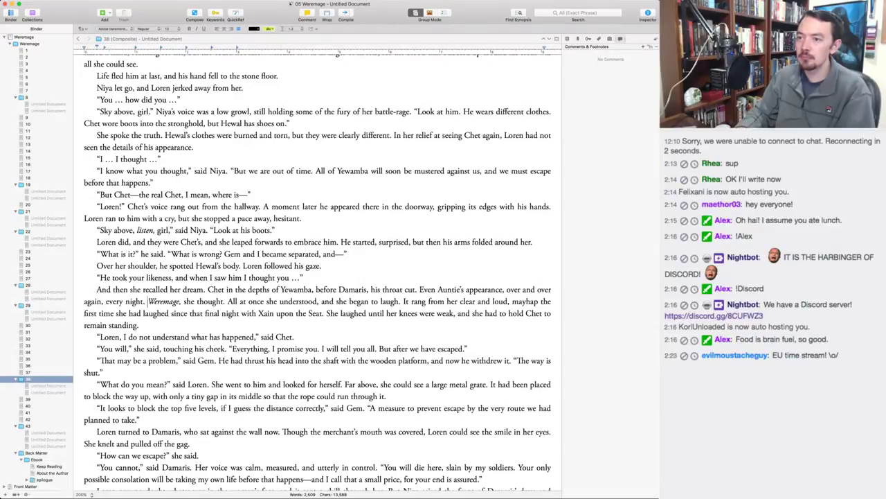
pyautogui.press('Return')
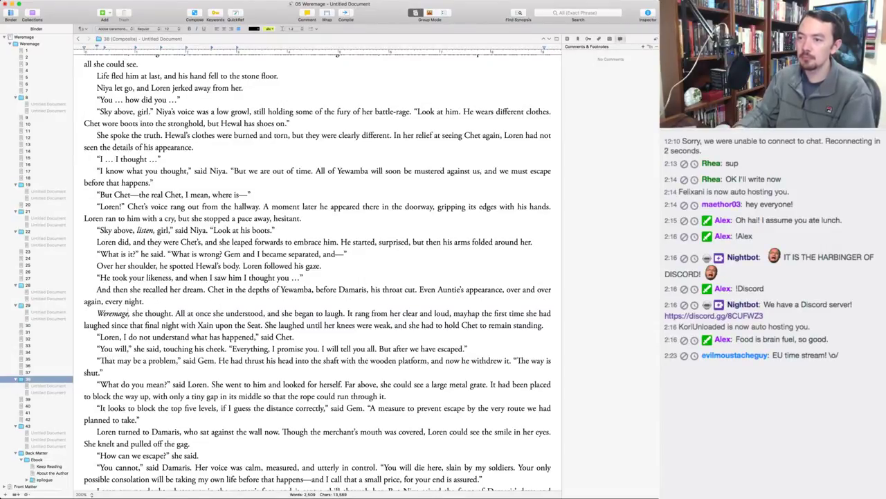
pyautogui.press('Return')
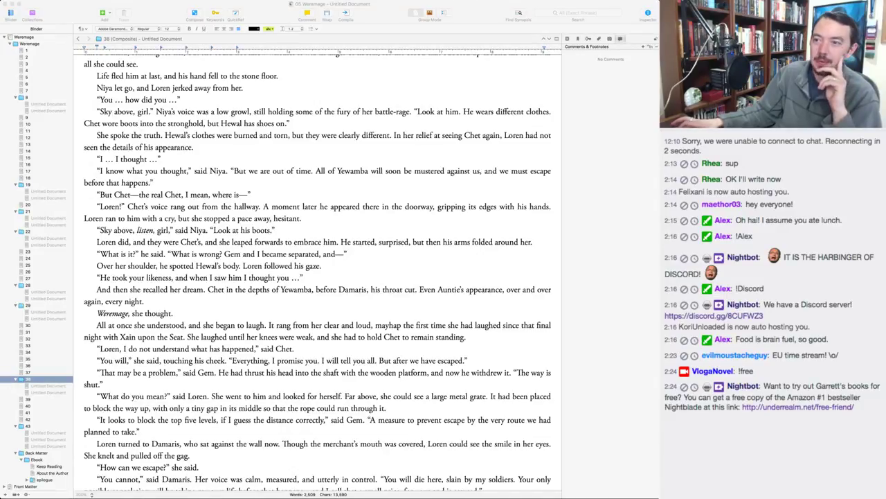
# Reword "mayhap the first time she had laughed" to "mayhap her first true laugh" in the paragraph beginning "All at once she understood".
pyautogui.click(96, 325)
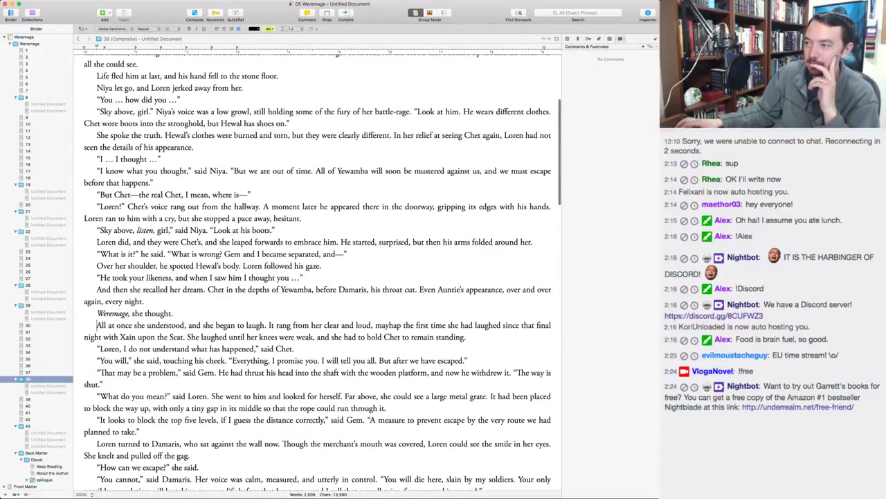
pyautogui.scroll(-5, 322, 272)
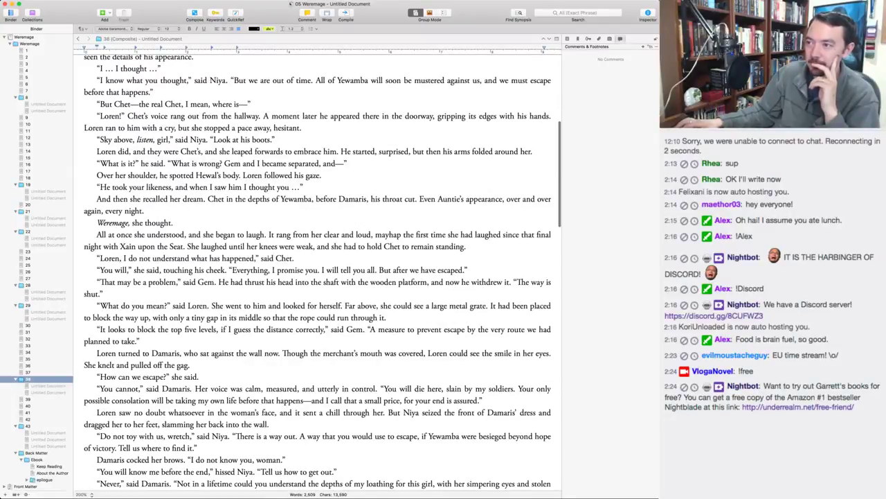
pyautogui.scroll(-1, 323, 272)
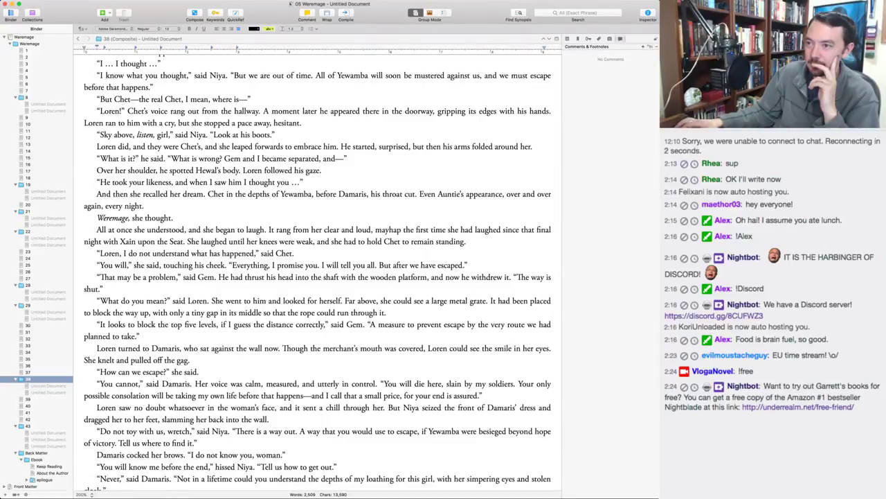
pyautogui.scroll(-1, 323, 272)
pyautogui.scroll(-2, 322, 272)
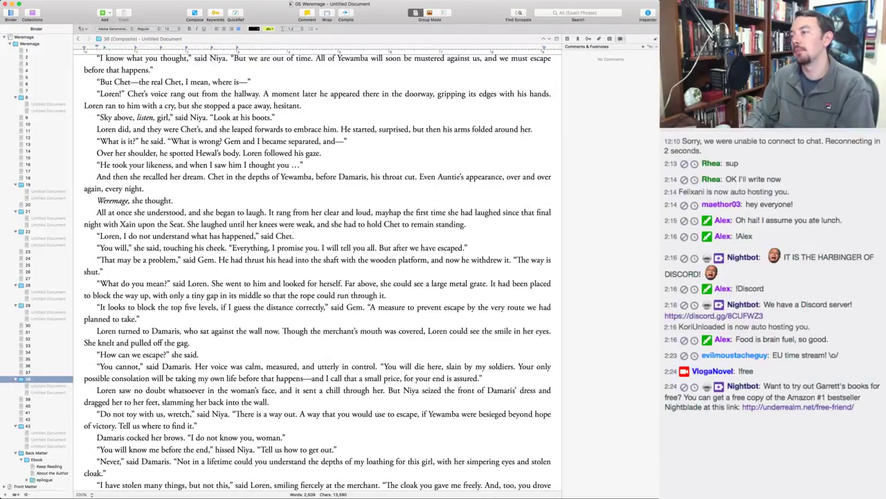
pyautogui.doubleClick(438, 213)
pyautogui.doubleClick(408, 213)
pyautogui.write('her')
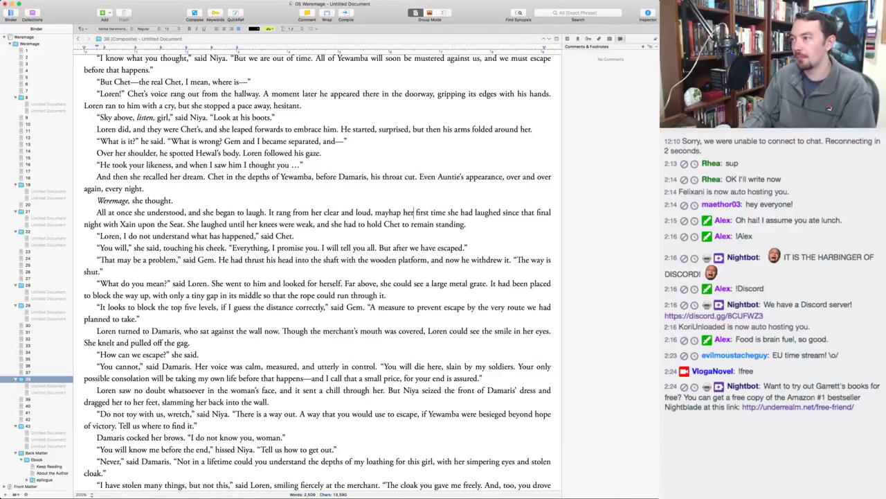
pyautogui.moveTo(431, 213); pyautogui.dragTo(499, 213)
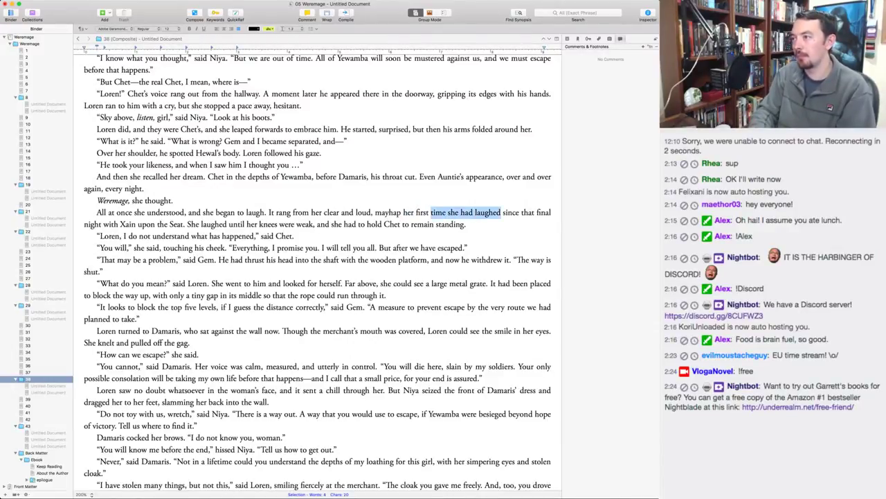
pyautogui.write('true laugh')
pyautogui.click(430, 225)
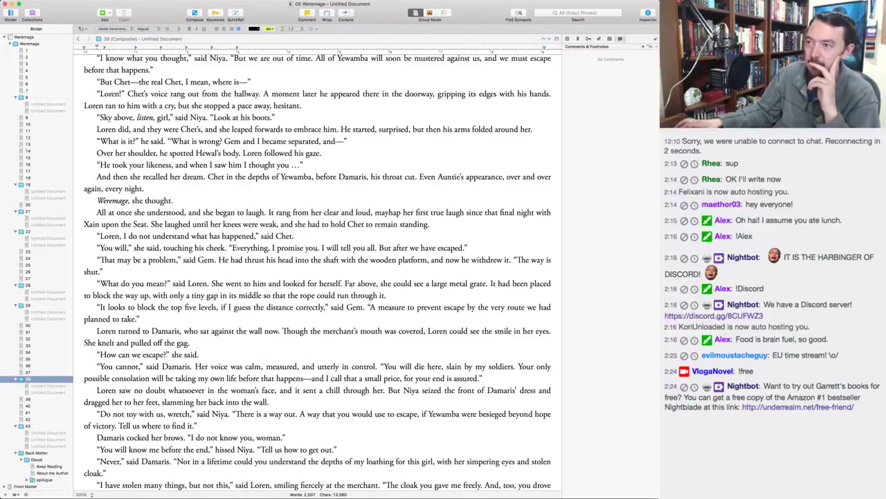
# Split Loren's line about the cloak into two sentences by changing "my company, so you may" to "my company. You may".
pyautogui.scroll(-5, 317, 273)
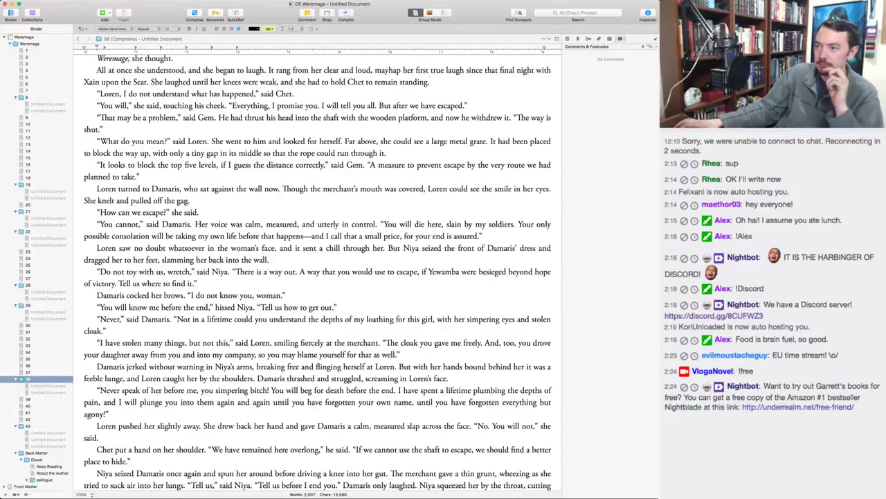
pyautogui.scroll(-3, 318, 273)
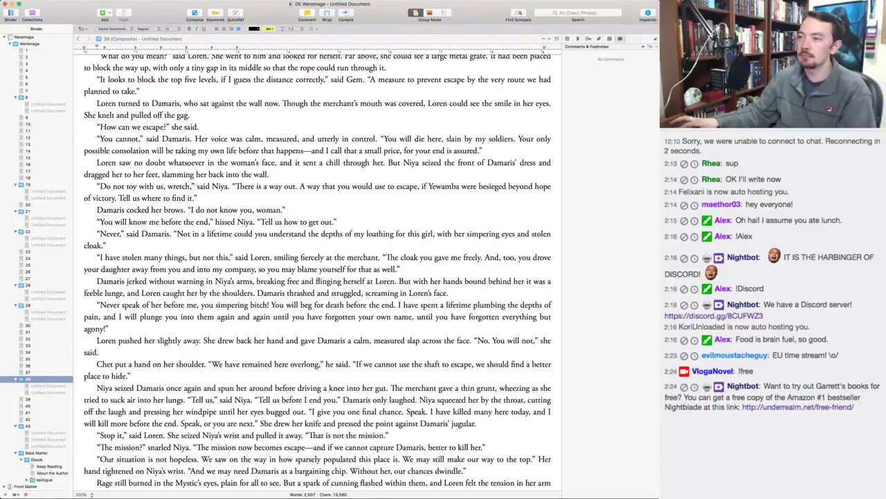
pyautogui.click(256, 269)
pyautogui.press('BackSpace')
pyautogui.write('. Y')
pyautogui.press('Delete')
pyautogui.press('Delete')
pyautogui.press('Delete')
pyautogui.press('Delete')
pyautogui.press('Delete')
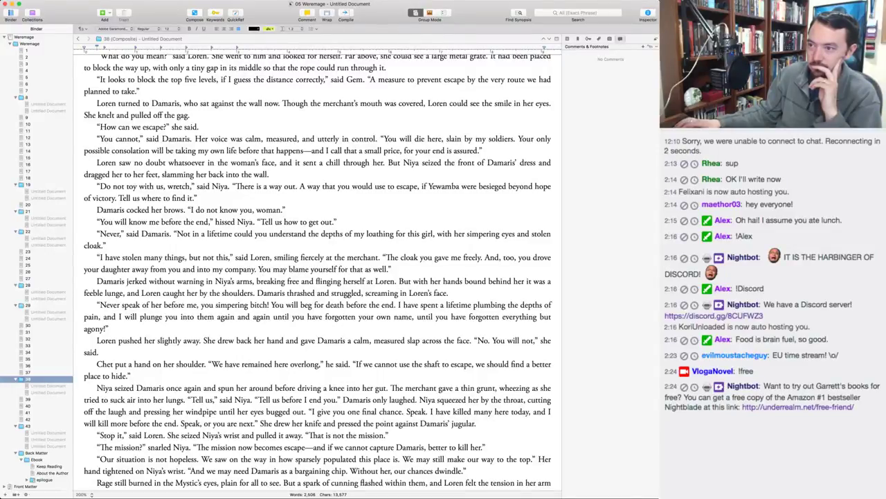
# Change Damaris' outburst to "Never speak of her to me, you simpering sow!".
pyautogui.scroll(-2, 317, 273)
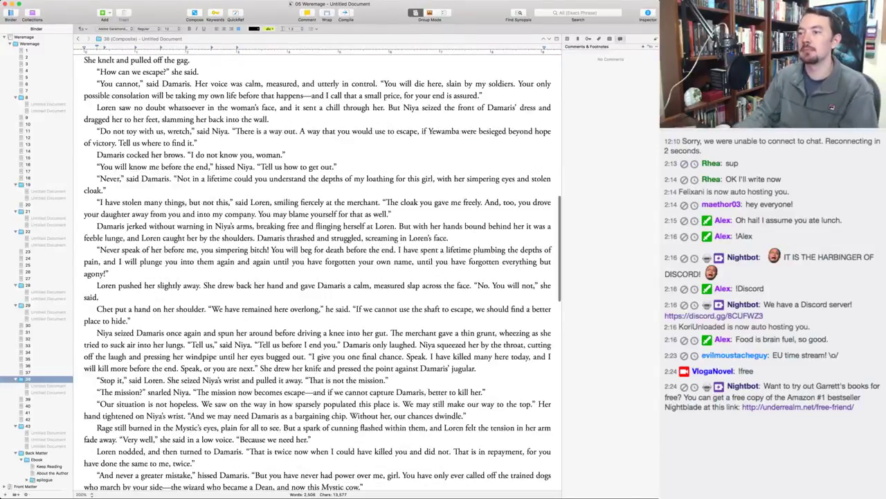
pyautogui.doubleClick(175, 250)
pyautogui.write('to')
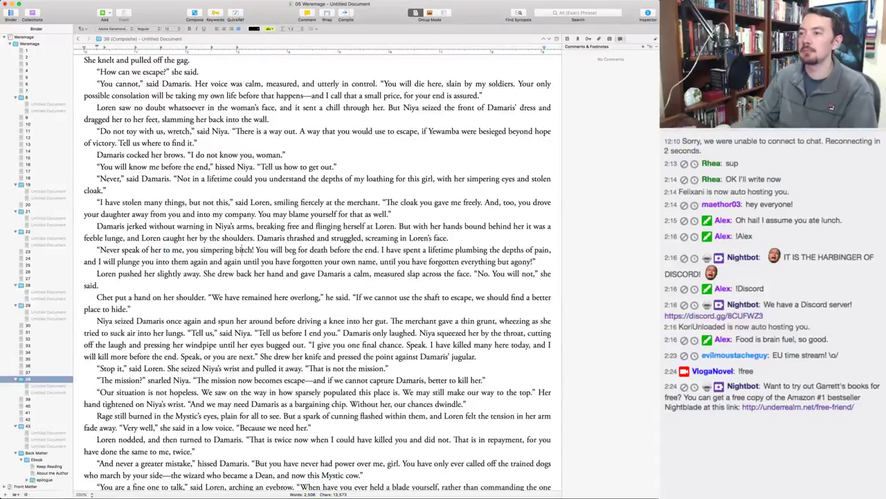
pyautogui.doubleClick(242, 250)
pyautogui.write('sow')
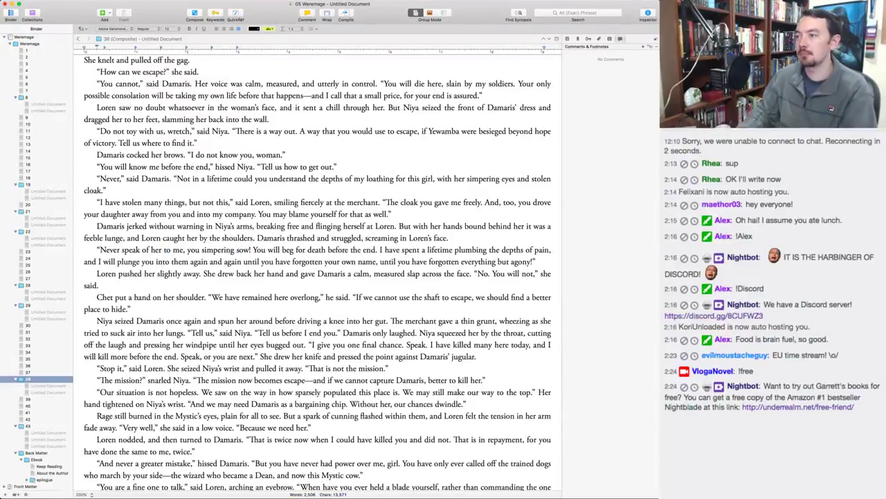
# Reword the next sentence of Damaris' outburst to "I promise that you will beg for death.", dropping "before the end".
pyautogui.doubleClick(254, 250)
pyautogui.write('I promise that you')
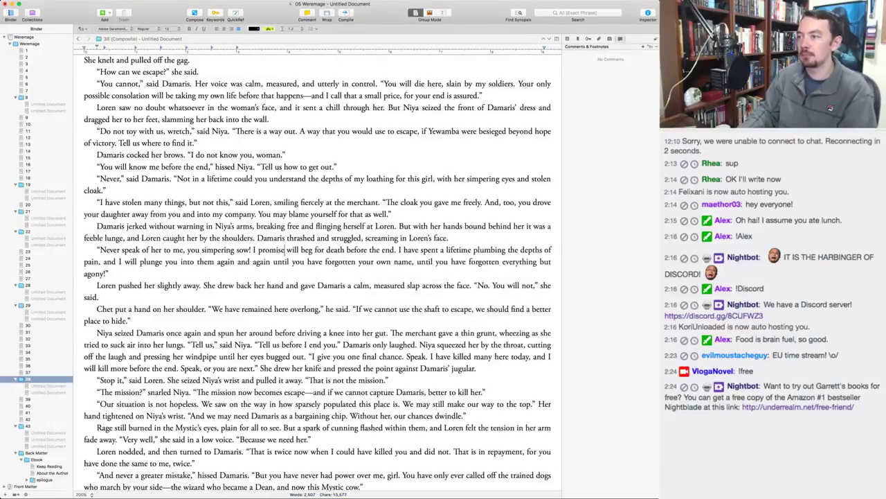
pyautogui.hotkey('alt', 'Right')
pyautogui.hotkey('alt', 'Right')
pyautogui.hotkey('alt', 'Right')
pyautogui.hotkey('alt', 'Right')
pyautogui.hotkey('shift', 'alt', 'Right')
pyautogui.hotkey('shift', 'alt', 'Right')
pyautogui.hotkey('shift', 'alt', 'Right')
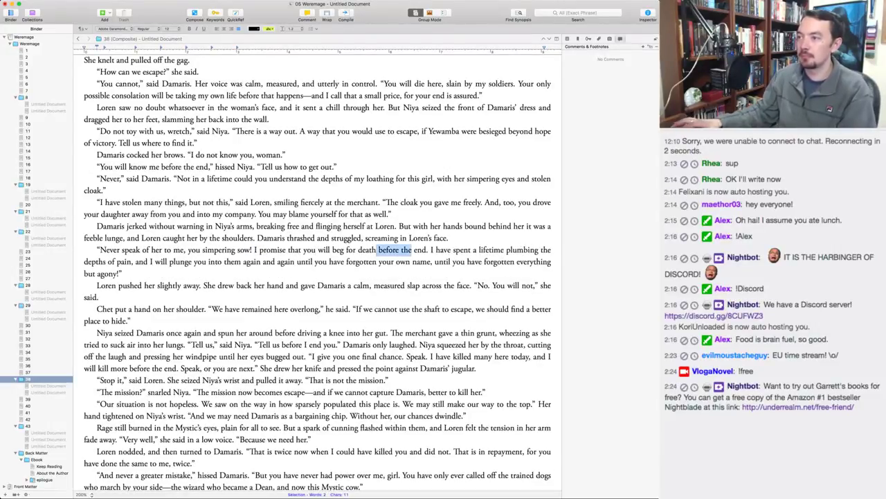
pyautogui.press('BackSpace')
pyautogui.write('.')
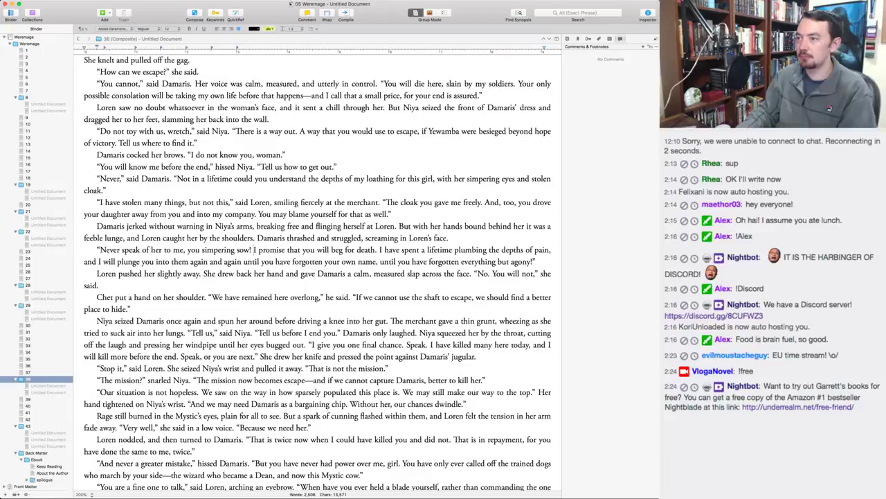
# Remove "I promise that" and reword the sentence to "You will beg me for death before I am through with you.".
pyautogui.moveTo(253, 250); pyautogui.dragTo(300, 250)
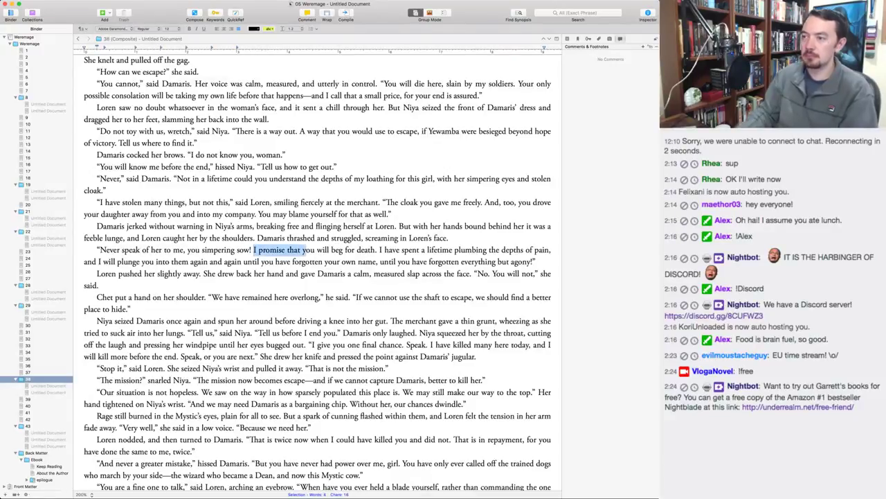
pyautogui.press('BackSpace')
pyautogui.press('Delete')
pyautogui.write('Y')
pyautogui.click(297, 250)
pyautogui.write('me for death before I am through with you')
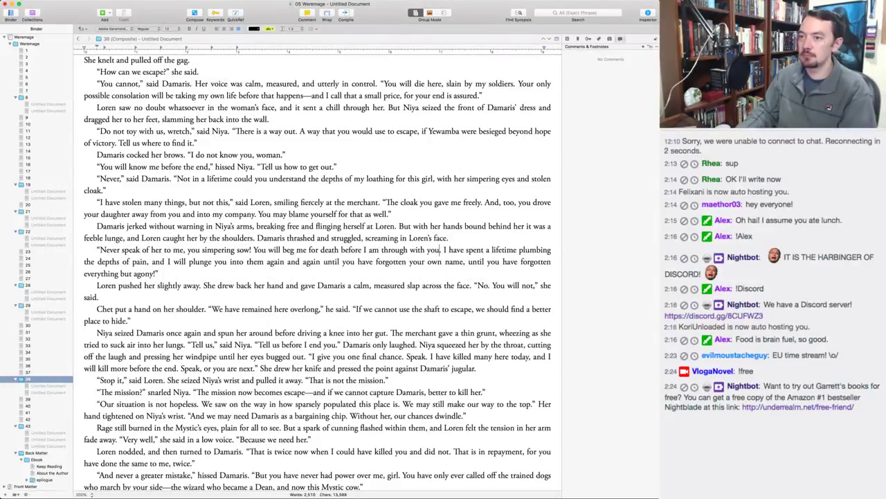
# Replace ", and" after "plumbing the depths of pain" with a period so "I will plunge you" starts its own sentence.
pyautogui.doubleClick(155, 262)
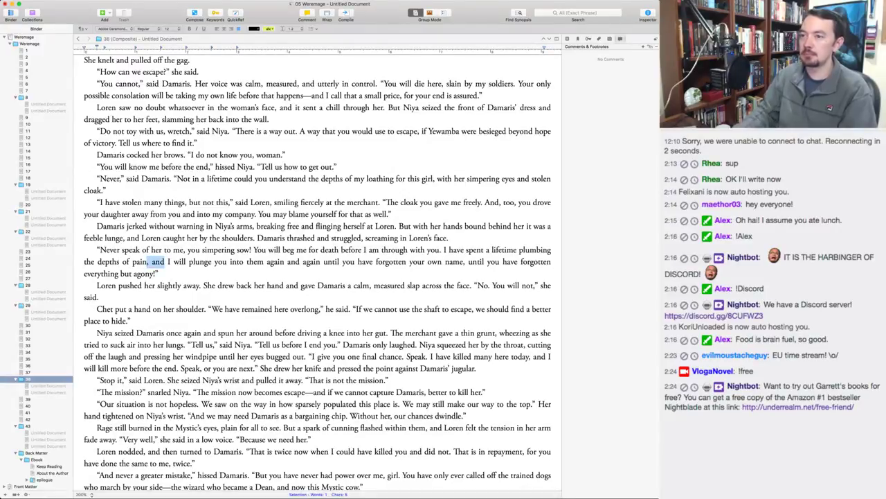
pyautogui.press('BackSpace')
pyautogui.press('BackSpace')
pyautogui.write('.')
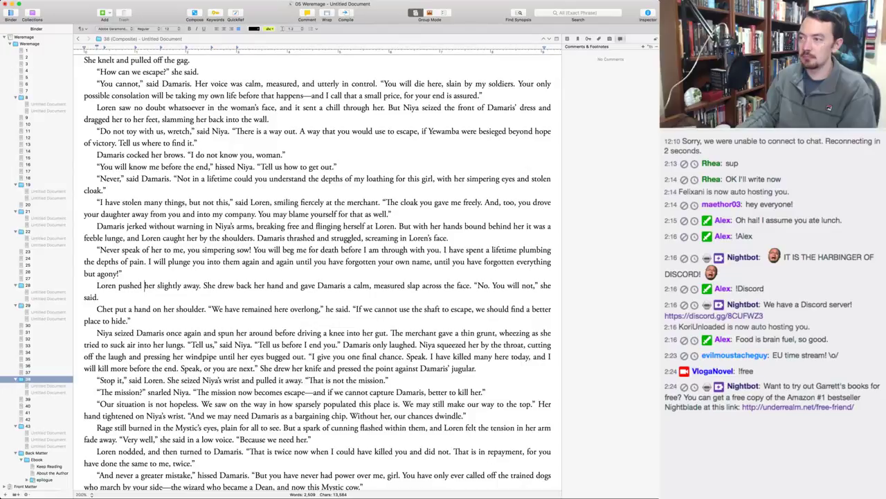
# Move "No. You will not" to its own paragraph after the slap, end it with a period and delete the "she said" tag.
pyautogui.click(478, 285)
pyautogui.press('Return')
pyautogui.hotkey('alt', 'Right')
pyautogui.hotkey('alt', 'Right')
pyautogui.hotkey('alt', 'Right')
pyautogui.hotkey('alt', 'Right')
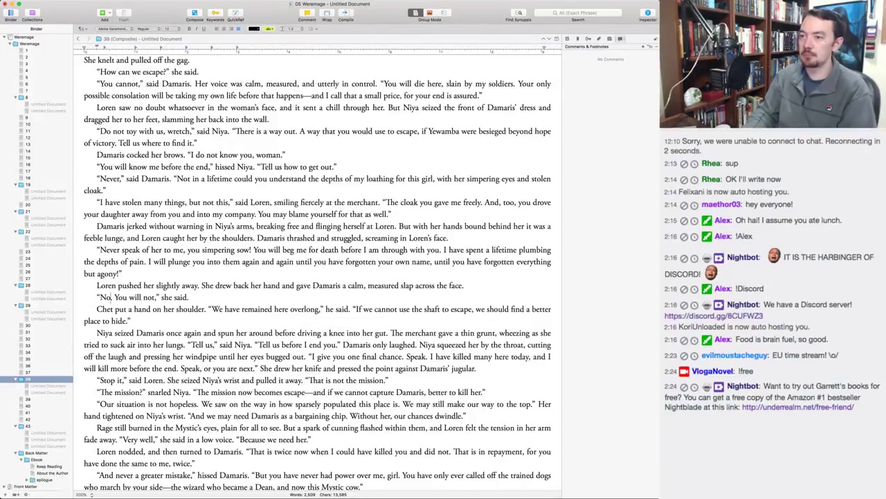
pyautogui.press('Delete')
pyautogui.write('.')
pyautogui.press('super+shift+Right')
pyautogui.press('BackSpace')
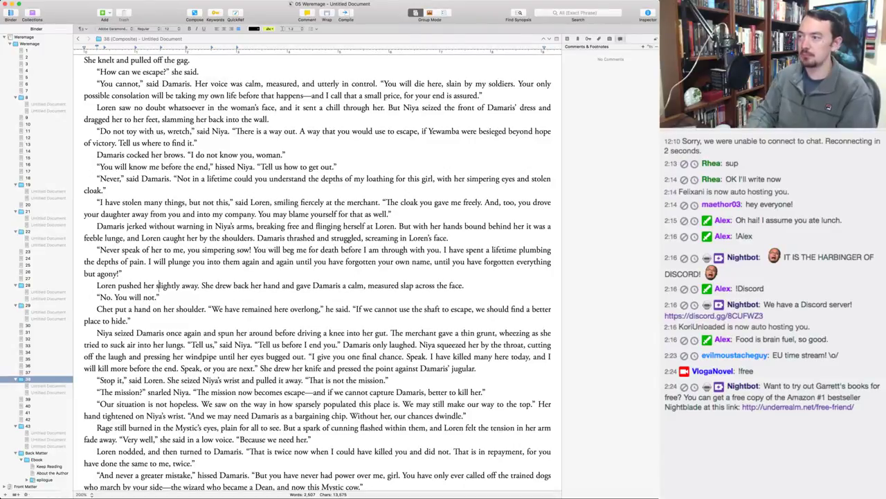
# Add ", crushing" after "calm, measured" in the description of Loren's slap.
pyautogui.click(400, 286)
pyautogui.write(', crushing')
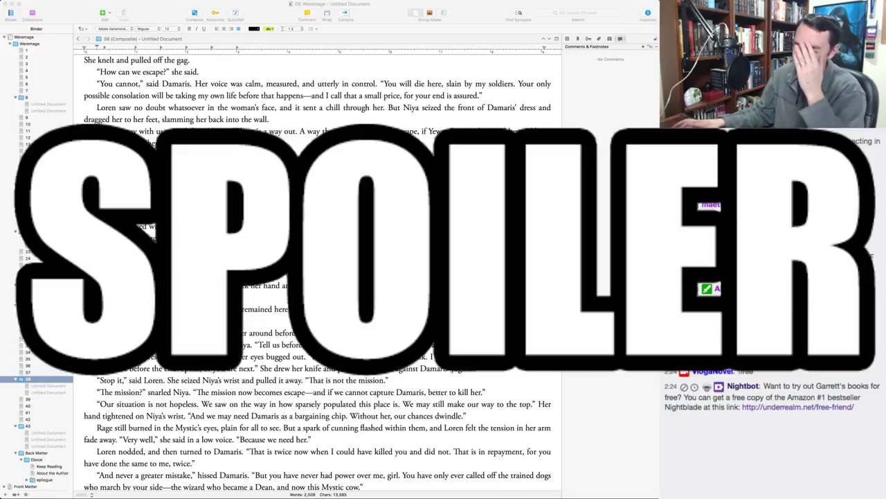
pyautogui.press('super+Tab')
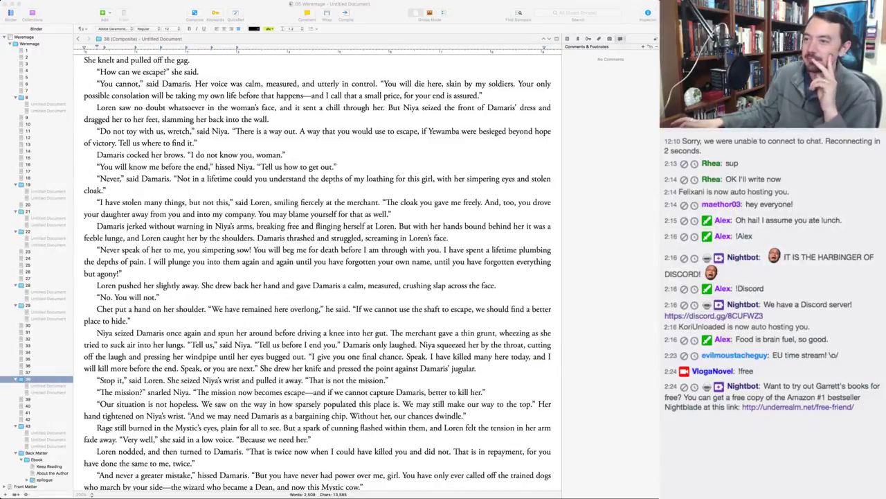
pyautogui.click(432, 285)
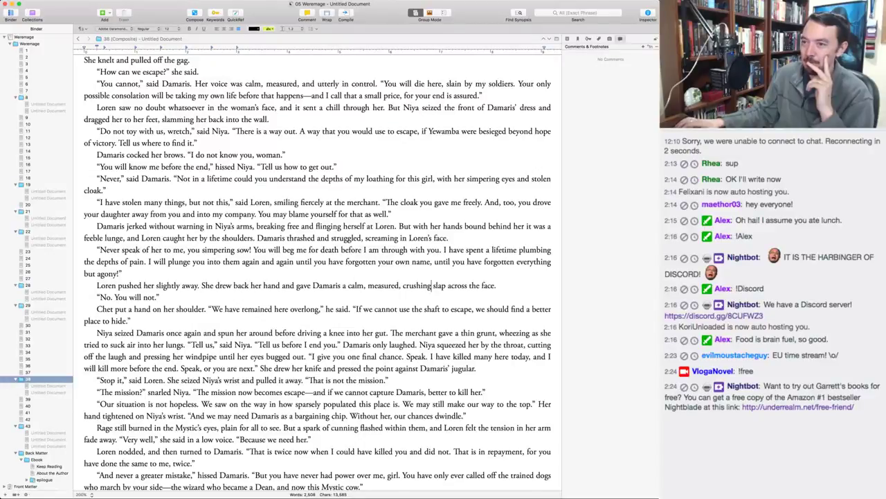
# Set "Damaris only laughed." as its own paragraph and start the following paragraph with "The Mystic" instead of "Niya".
pyautogui.scroll(-5, 317, 273)
pyautogui.scroll(-1, 317, 272)
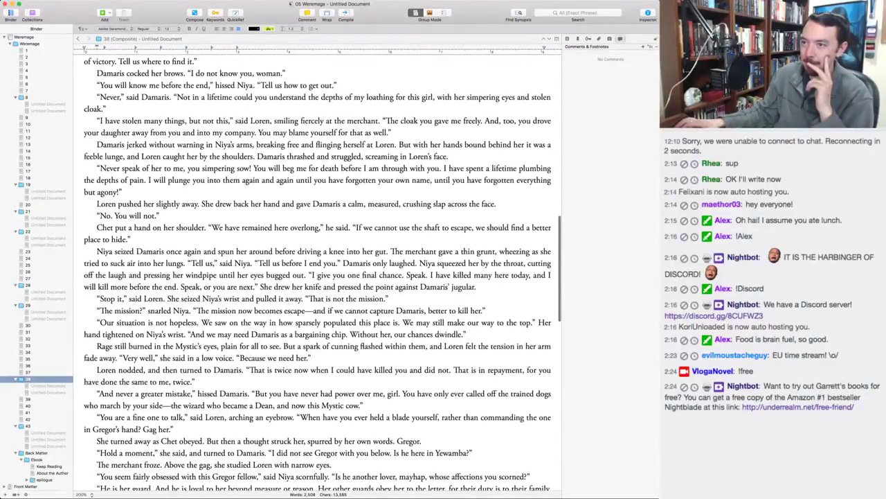
pyautogui.scroll(-1, 317, 272)
pyautogui.scroll(-2, 317, 272)
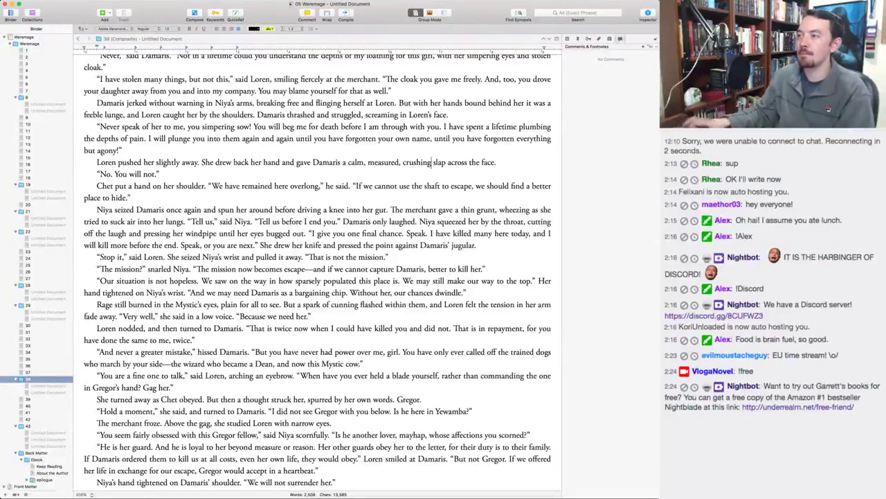
pyautogui.click(343, 221)
pyautogui.press('Return')
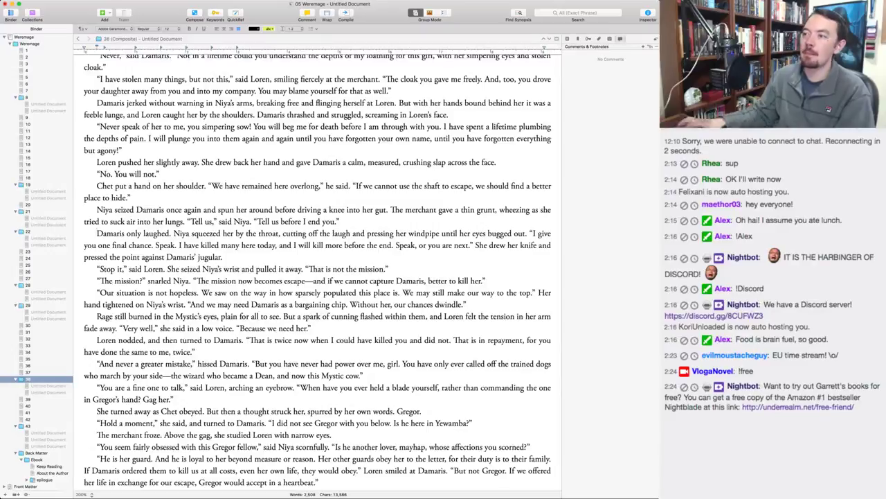
pyautogui.click(171, 233)
pyautogui.press('Return')
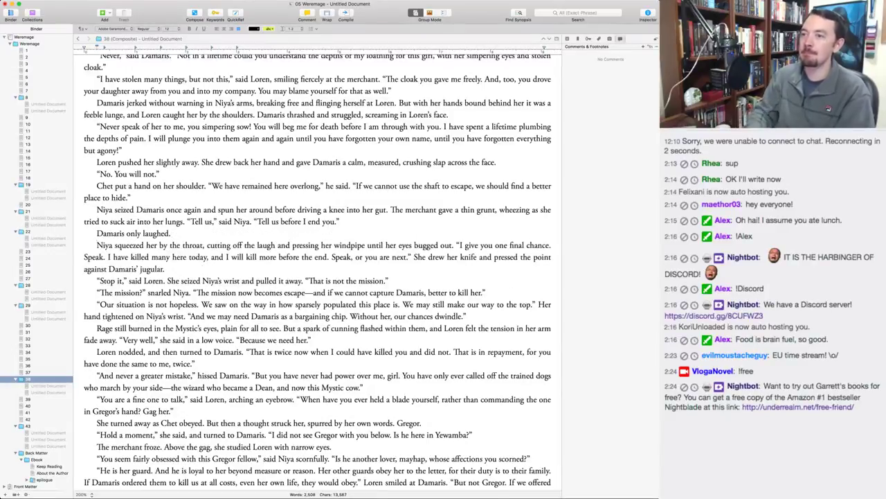
pyautogui.hotkey('alt', 'shift', 'Right')
pyautogui.write('The Mystic')
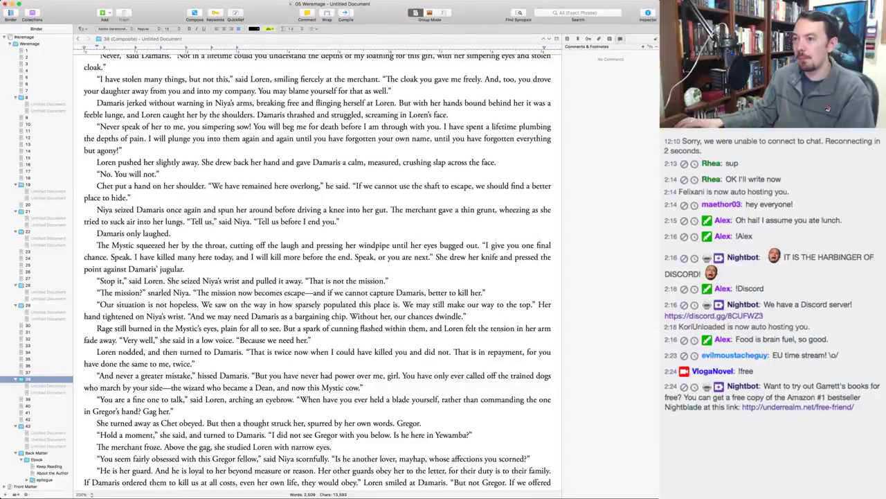
# Replace "Her" with "Loren's" before "hand tightened on Niya's wrist".
pyautogui.scroll(-1, 318, 273)
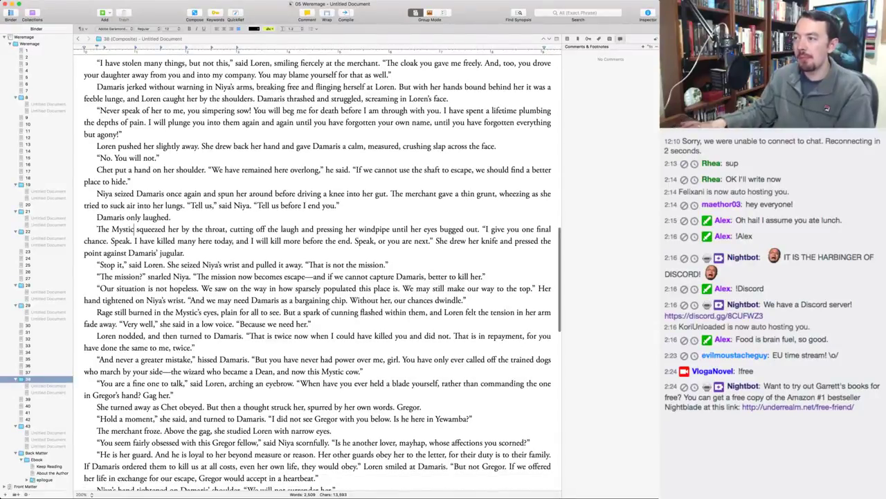
pyautogui.scroll(-1, 318, 272)
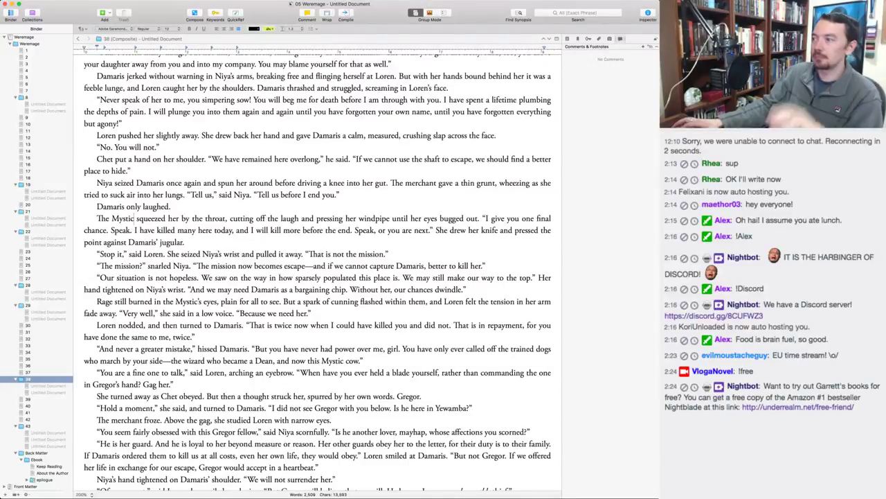
pyautogui.doubleClick(545, 277)
pyautogui.write("Loren's")
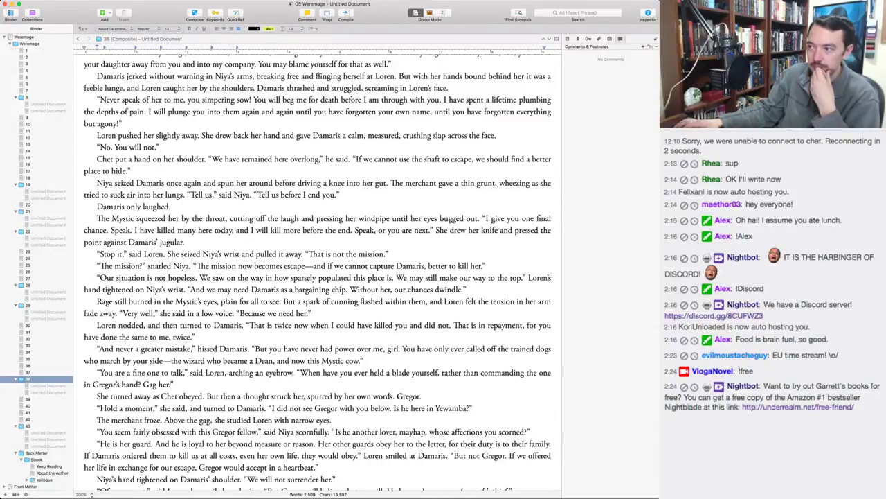
# Reword the end of Loren's line about repayment to "for you have done so twice for me.".
pyautogui.scroll(-1, 319, 270)
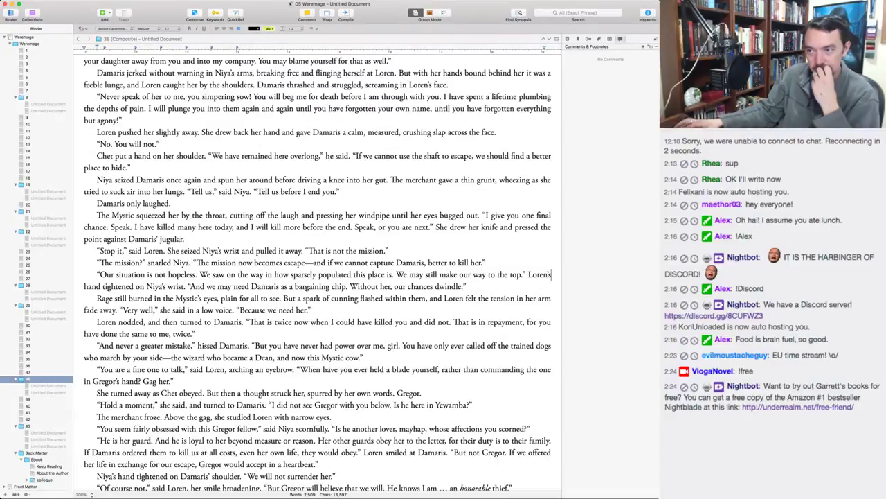
pyautogui.doubleClick(123, 333)
pyautogui.write('so twice')
pyautogui.hotkey('shift', 'alt', 'Right')
pyautogui.hotkey('shift', 'alt', 'Right')
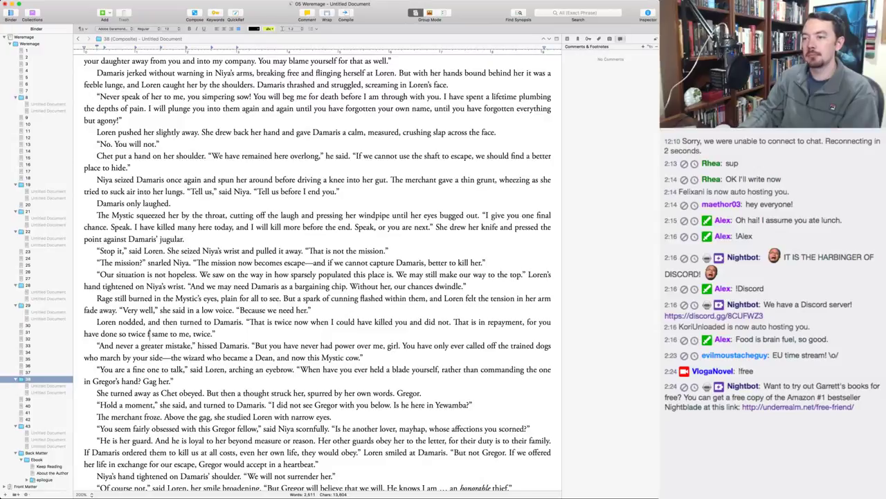
pyautogui.write('for')
pyautogui.hotkey('alt', 'Right')
pyautogui.hotkey('shift', 'alt', 'Right')
pyautogui.press('BackSpace')
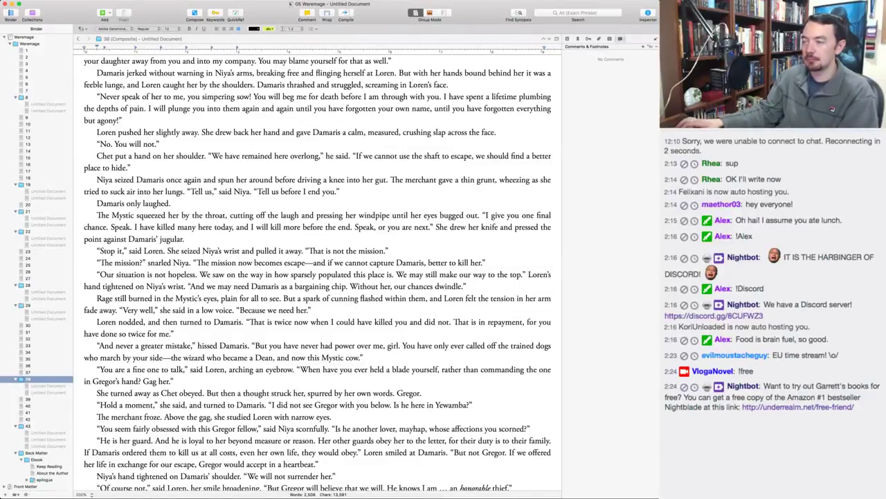
# Delete "cow" after "now this Mystic" and change "as Chet obeyed" to "as Chet did as she asked".
pyautogui.scroll(-5, 318, 277)
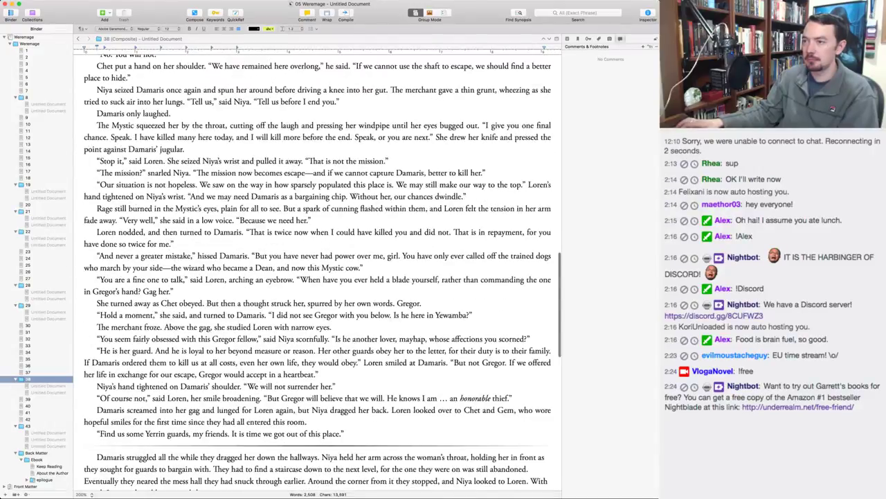
pyautogui.scroll(-1, 318, 270)
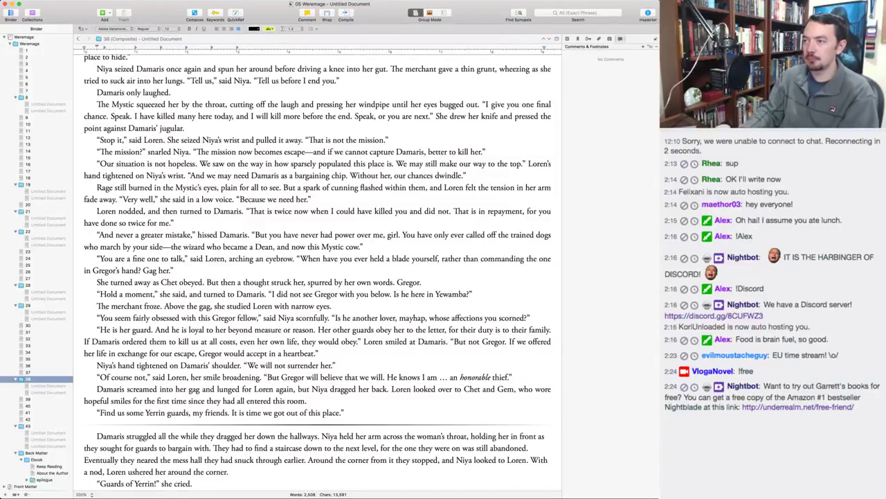
pyautogui.hotkey('alt', 'shift', 'Right')
pyautogui.press('BackSpace')
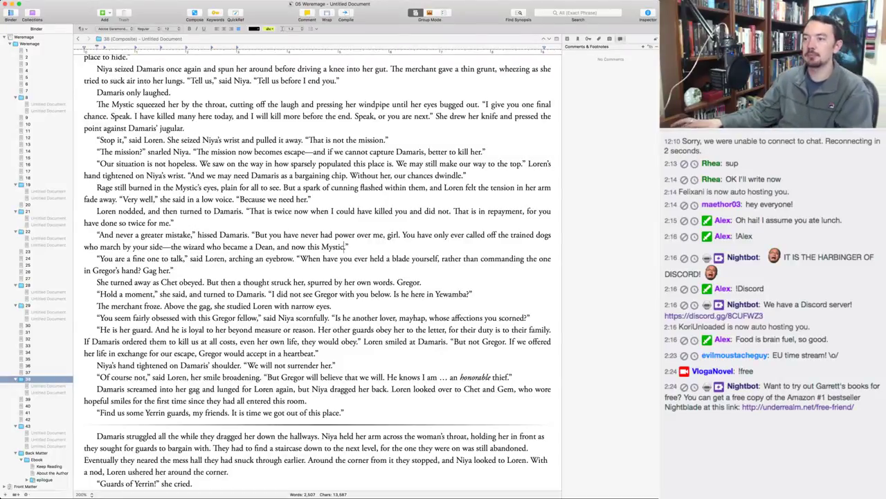
pyautogui.doubleClick(188, 282)
pyautogui.write('did as she asked')
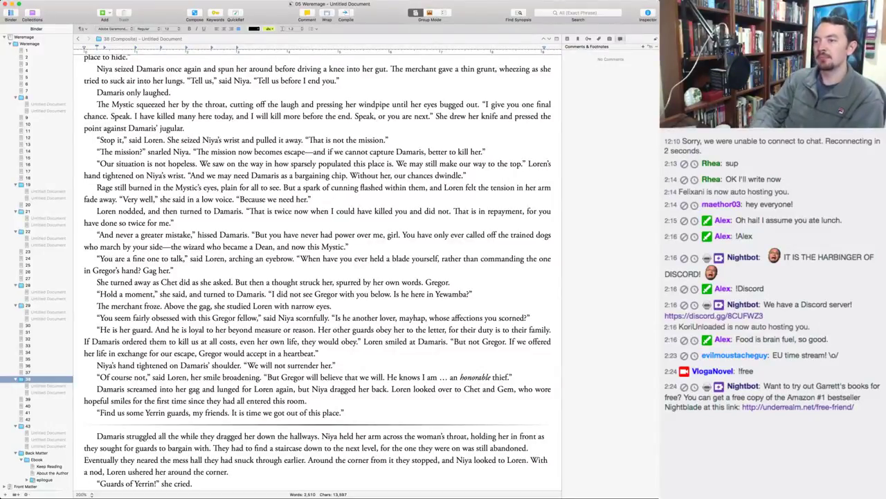
# Insert "Chet glared at that, but Loren ignored it." at the start of the paragraph beginning "He is her guard".
pyautogui.press('Return')
pyautogui.write('Chet glared at that, but Loren ignored it.')
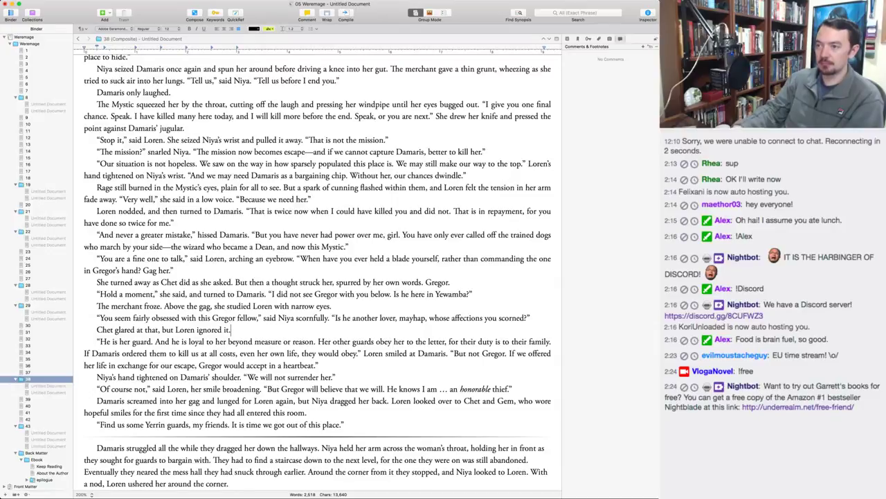
pyautogui.press('Delete')
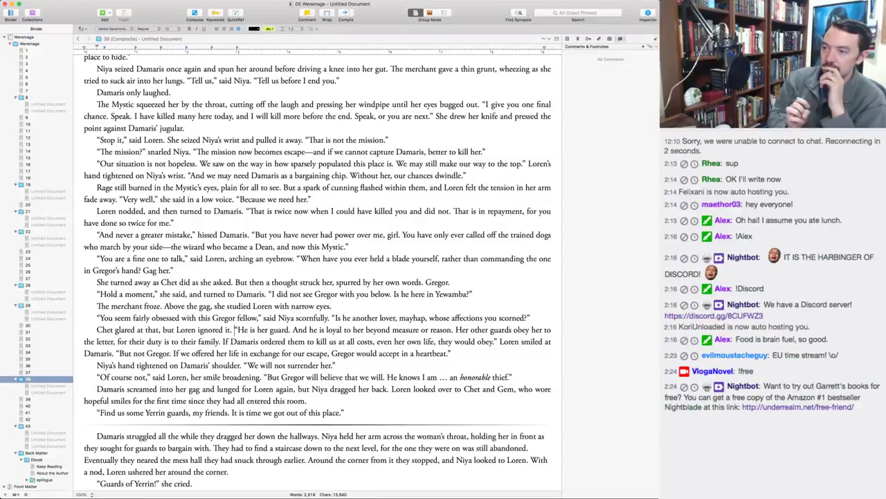
pyautogui.write('fellow')
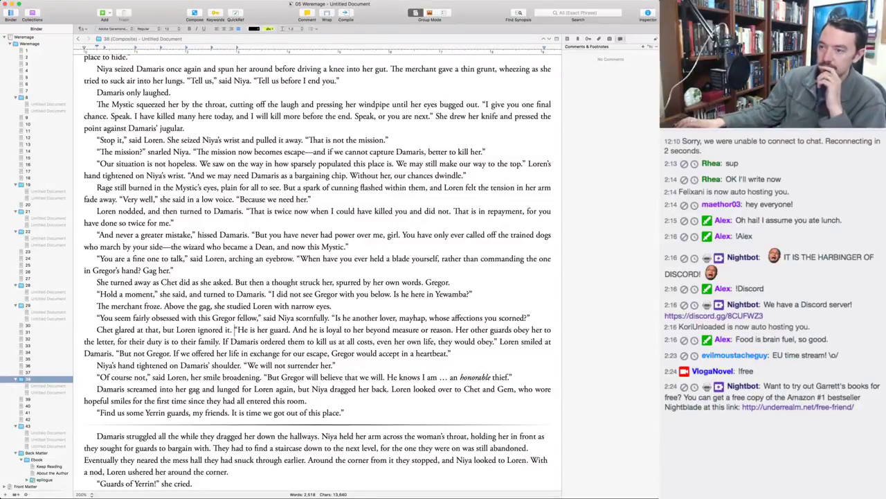
# Justify all the text of the scene that opens with "Damaris struggled all the while".
pyautogui.scroll(-10, 318, 277)
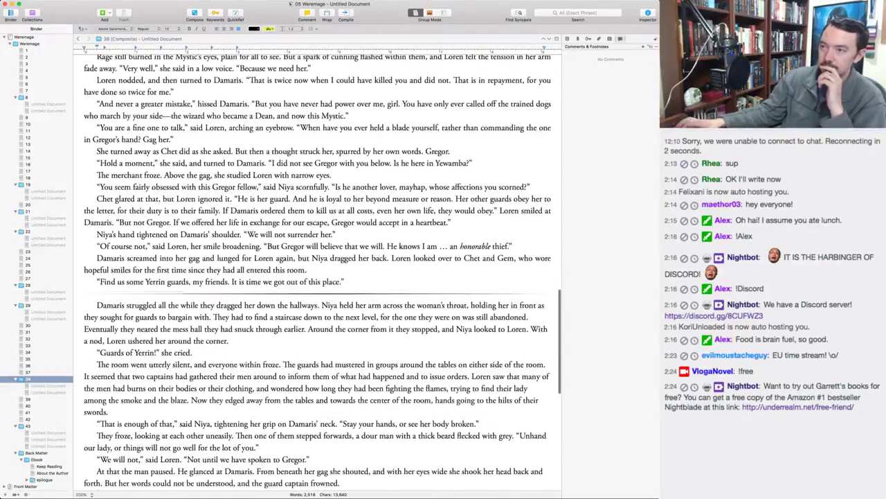
pyautogui.scroll(-3, 252, 138)
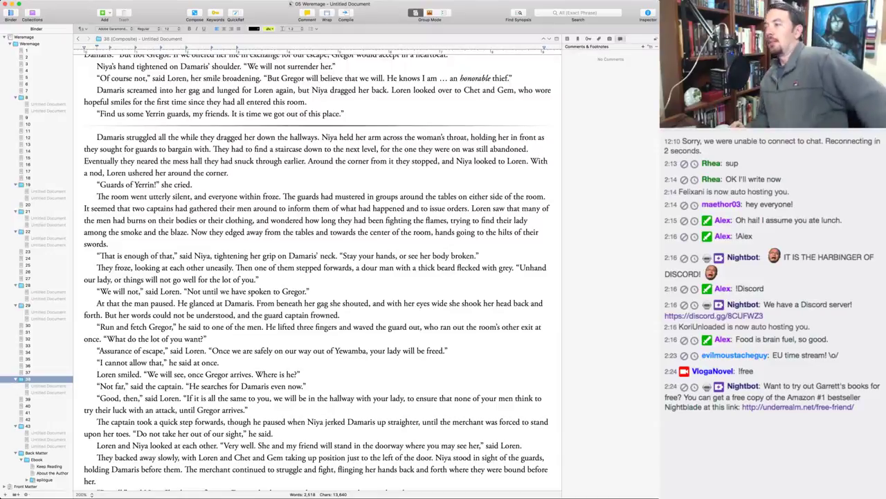
pyautogui.click(252, 138)
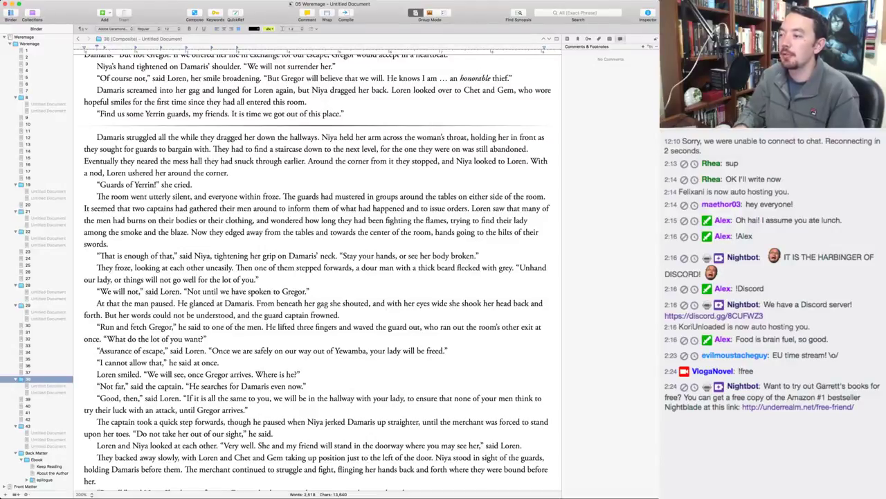
pyautogui.scroll(-5, 317, 270)
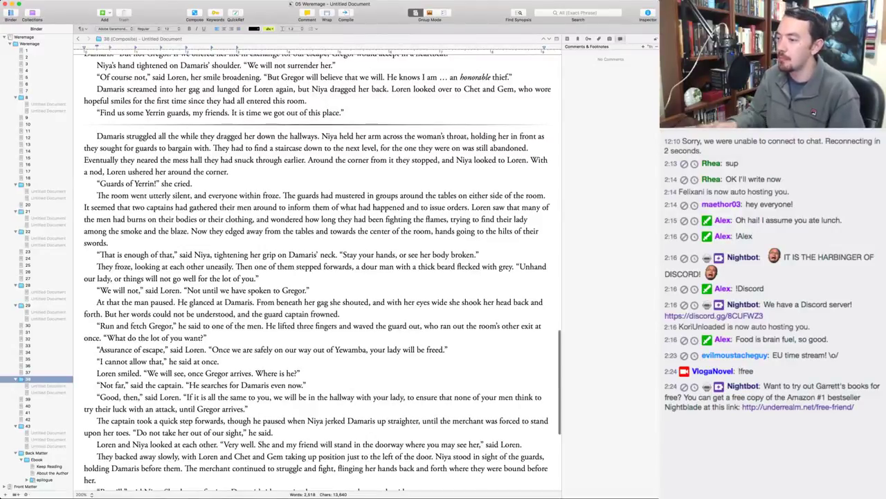
pyautogui.scroll(-3, 317, 270)
pyautogui.press('super+a')
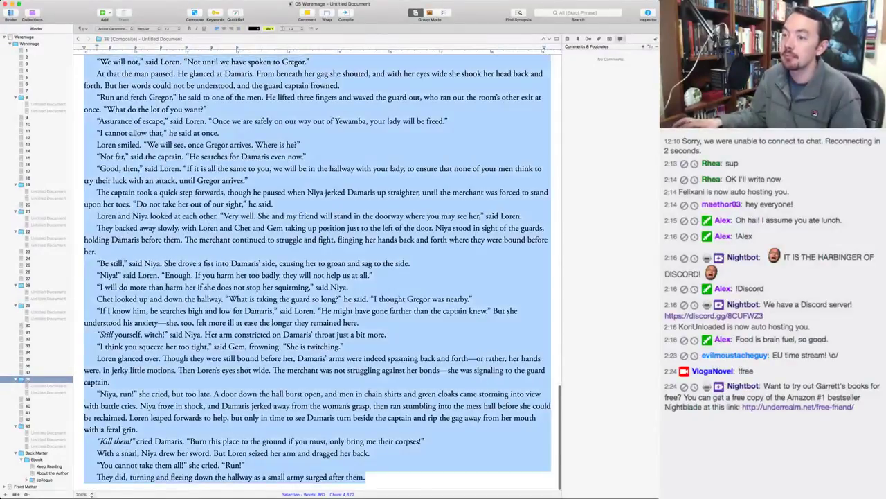
pyautogui.press('super+bar')
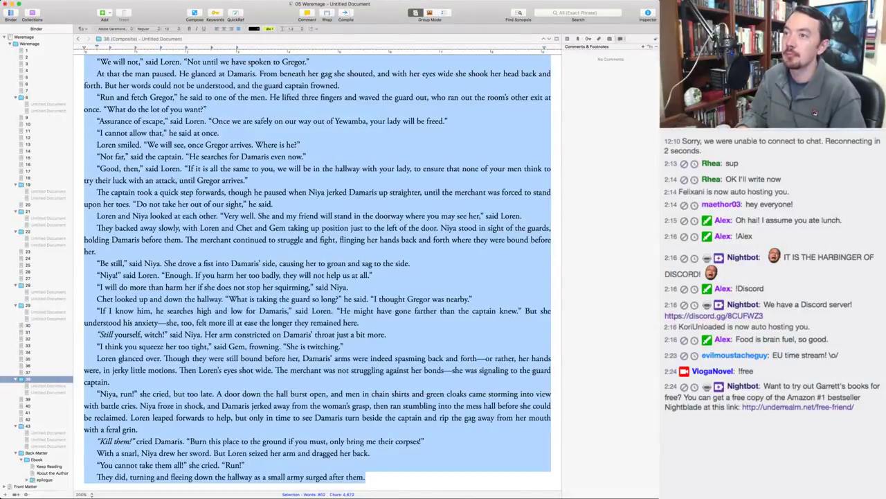
pyautogui.press('Left')
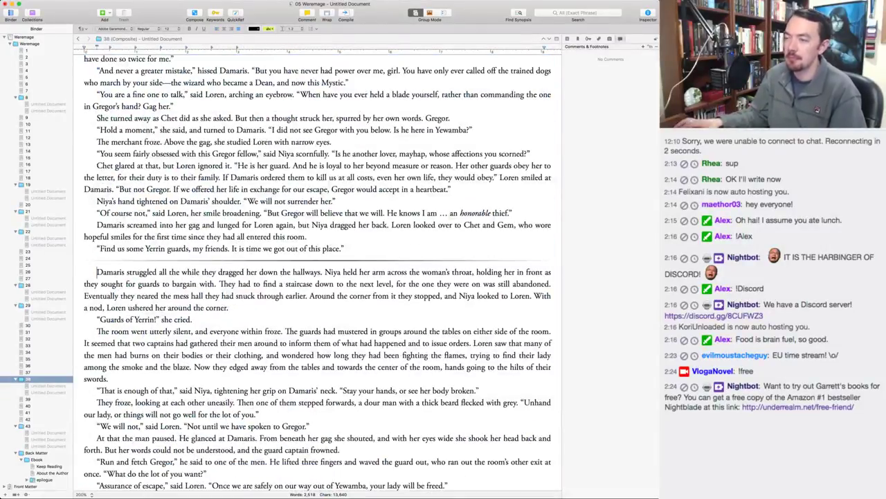
# Split the scene's opening paragraph so that "Eventually they neared the mess hall" begins a new paragraph.
pyautogui.scroll(-1, 323, 271)
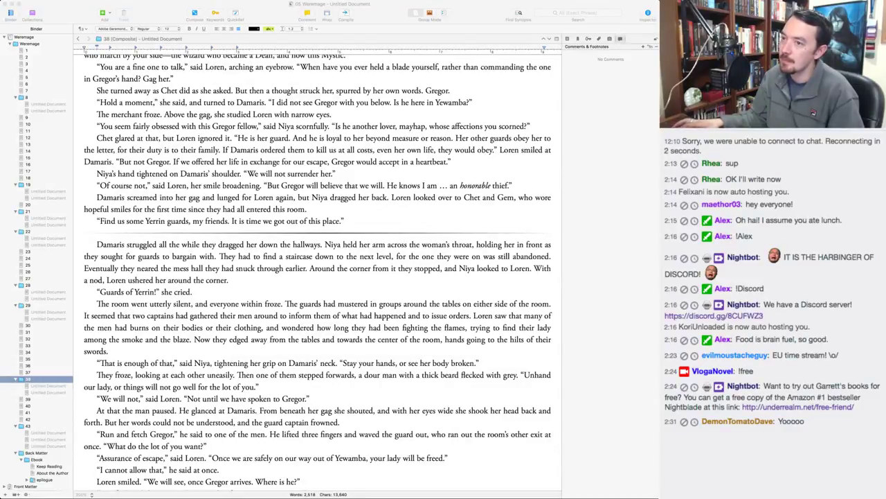
pyautogui.press('super+Tab')
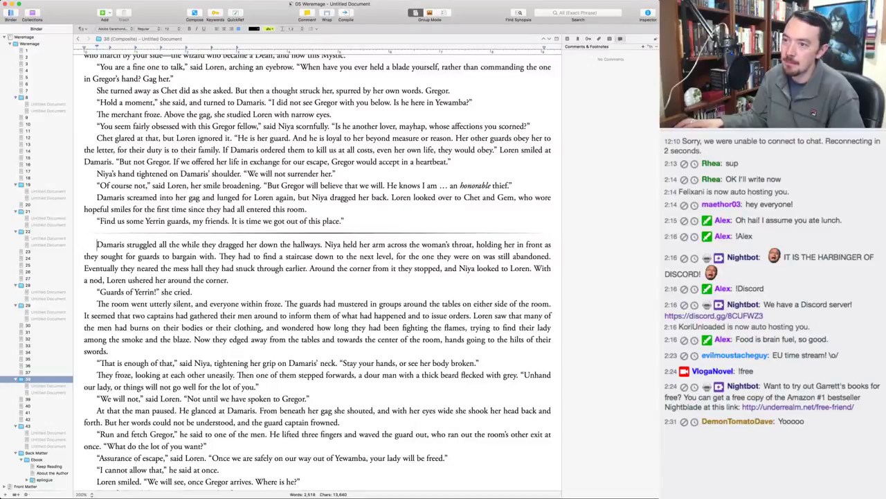
pyautogui.scroll(-1, 317, 270)
pyautogui.scroll(-1, 317, 270)
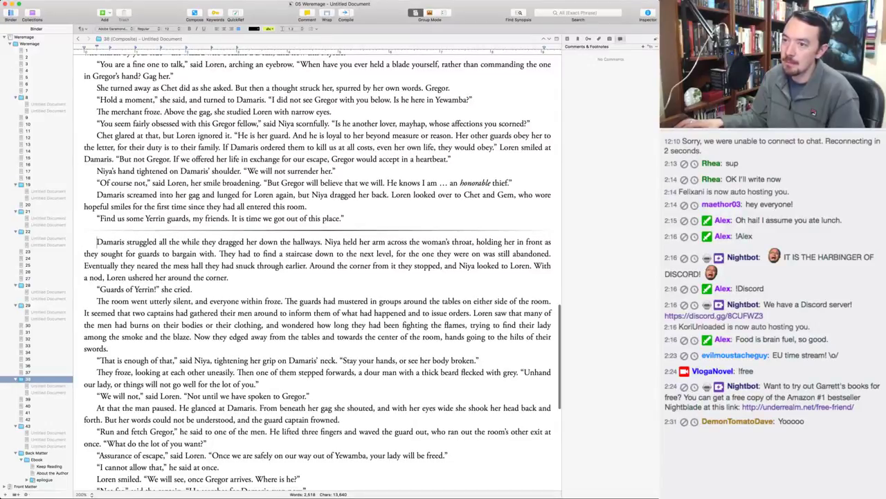
pyautogui.scroll(-1, 317, 270)
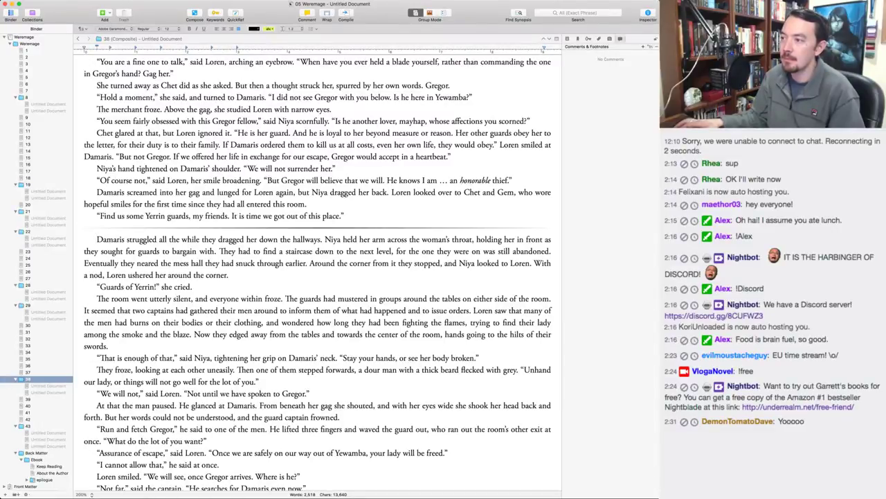
pyautogui.click(306, 263)
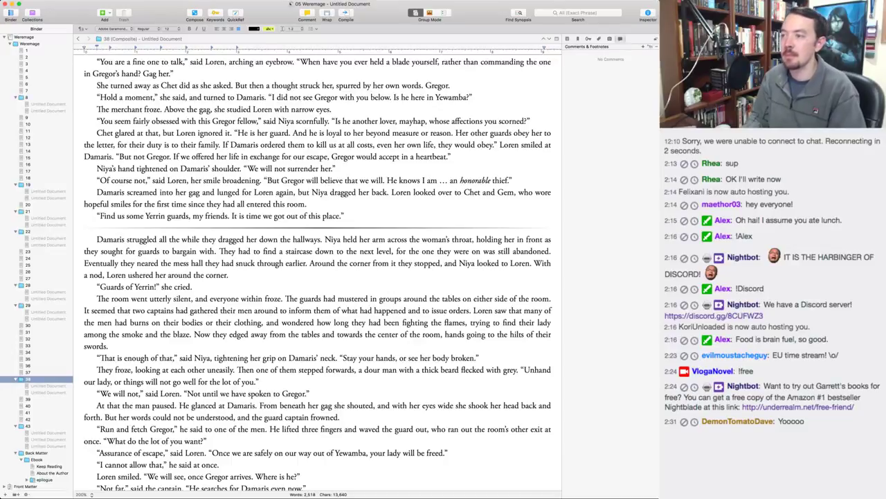
pyautogui.click(92, 275)
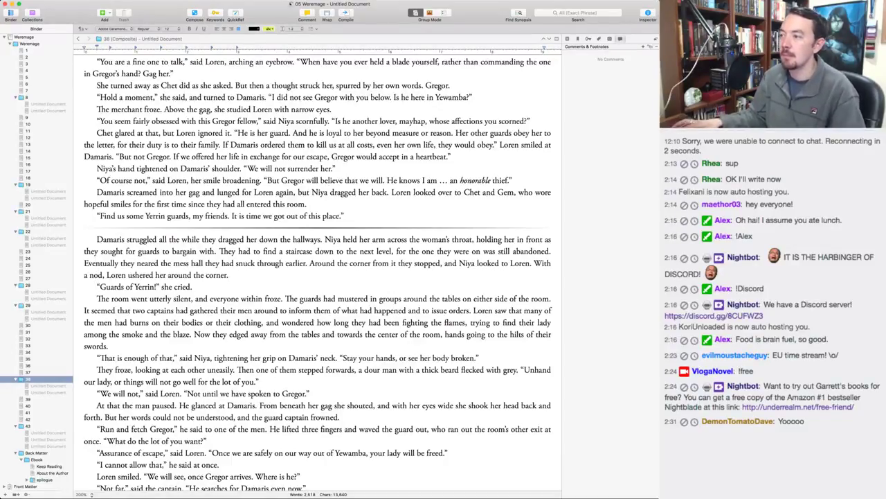
pyautogui.press('Return')
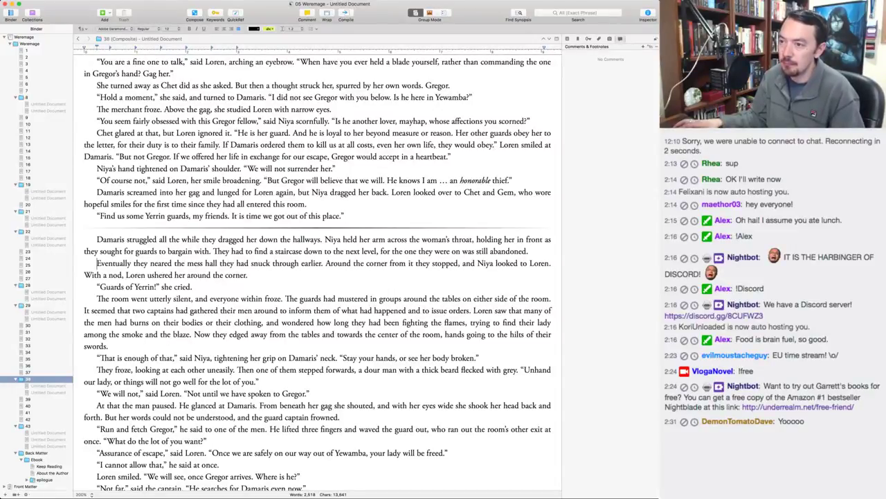
# Start a new paragraph at "The guards had mustered" and shorten the captain's threat to "things will not go well for you.".
pyautogui.click(285, 298)
pyautogui.press('Return')
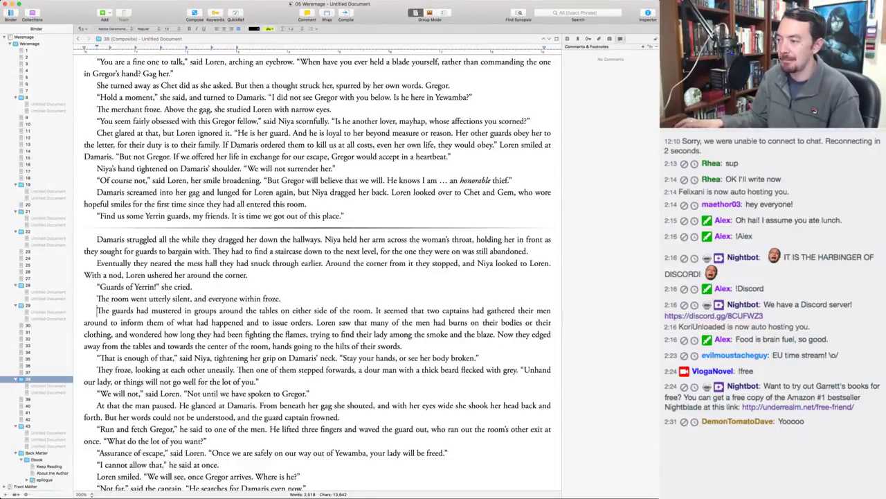
pyautogui.scroll(-2, 322, 270)
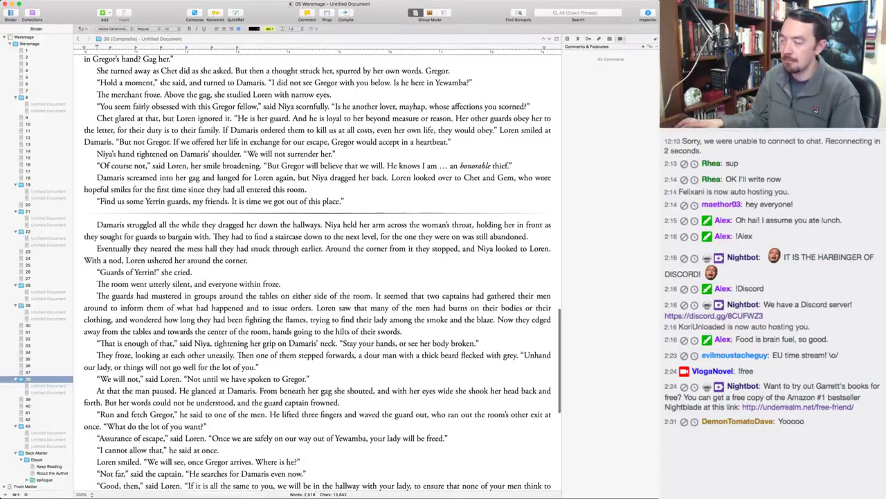
pyautogui.scroll(-1, 322, 270)
pyautogui.scroll(-5, 205, 282)
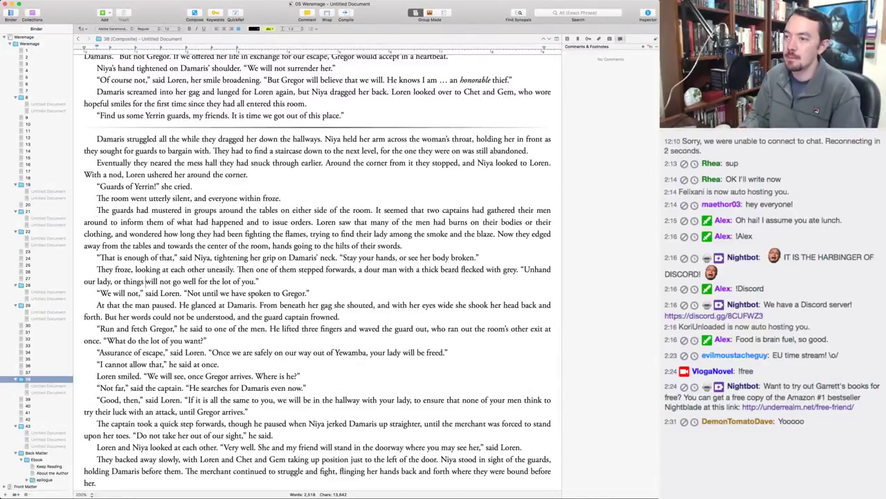
pyautogui.moveTo(208, 281); pyautogui.dragTo(241, 281)
pyautogui.press('BackSpace')
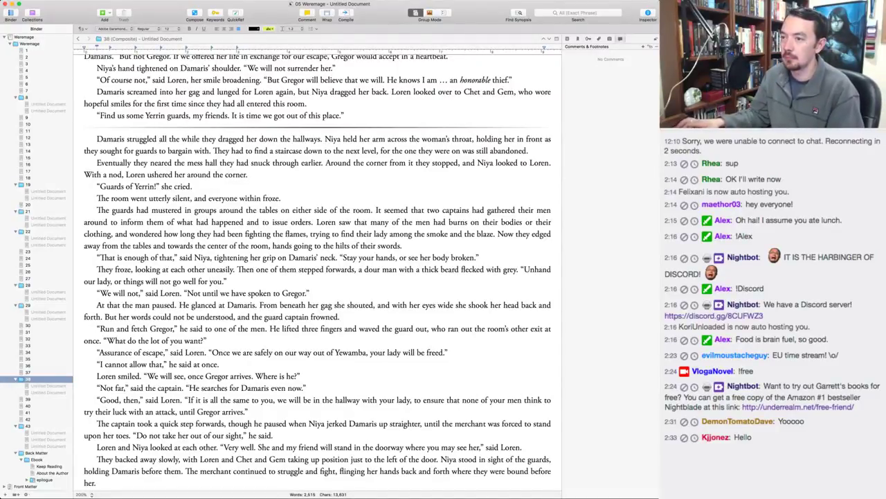
# Split the paragraph after "he said to one of the men." and insert the interrupted dialogue line "Captain—" before "He lifted three fingers".
pyautogui.scroll(-3, 209, 281)
pyautogui.scroll(-3, 210, 166)
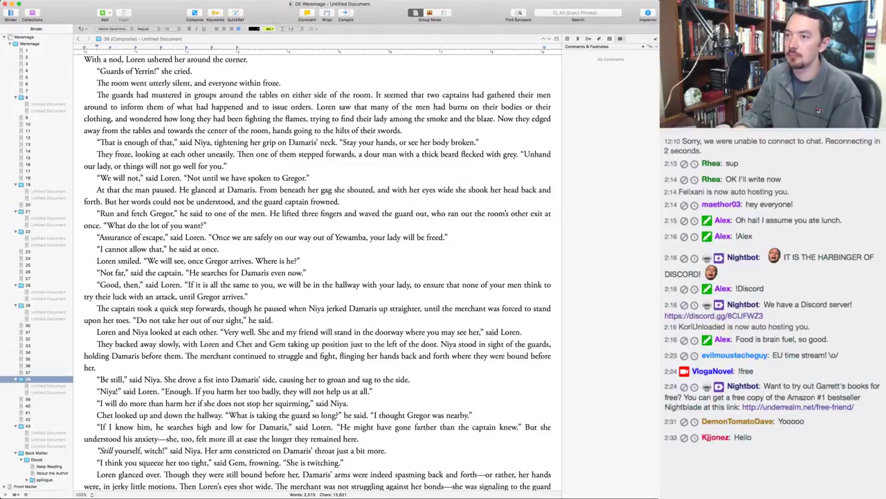
pyautogui.click(264, 213)
pyautogui.press('Return')
pyautogui.press('Return')
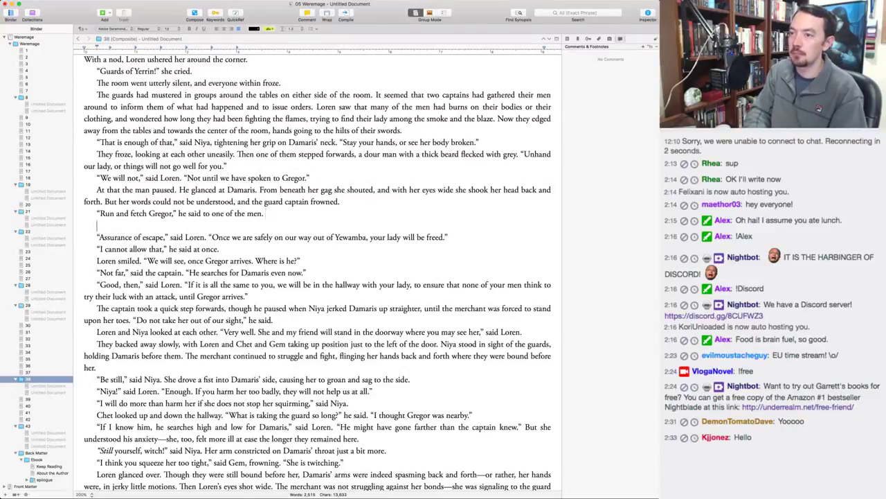
pyautogui.write('“Captain—”')
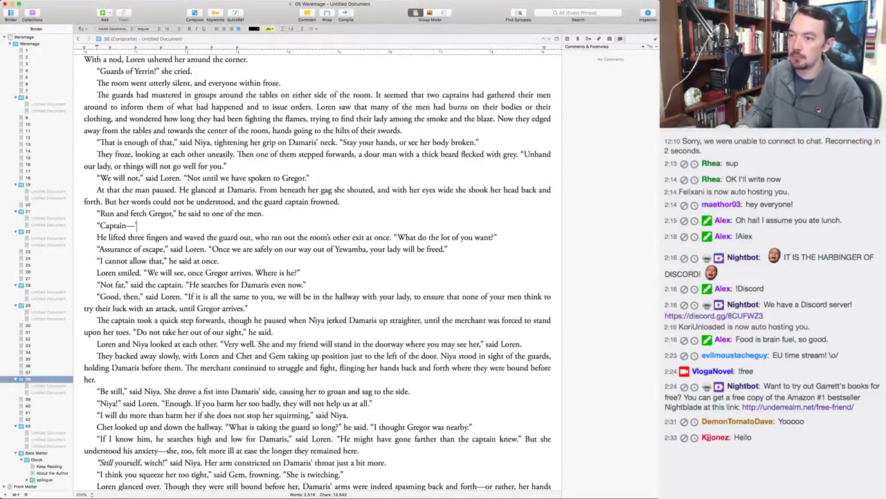
pyautogui.press('BackSpace')
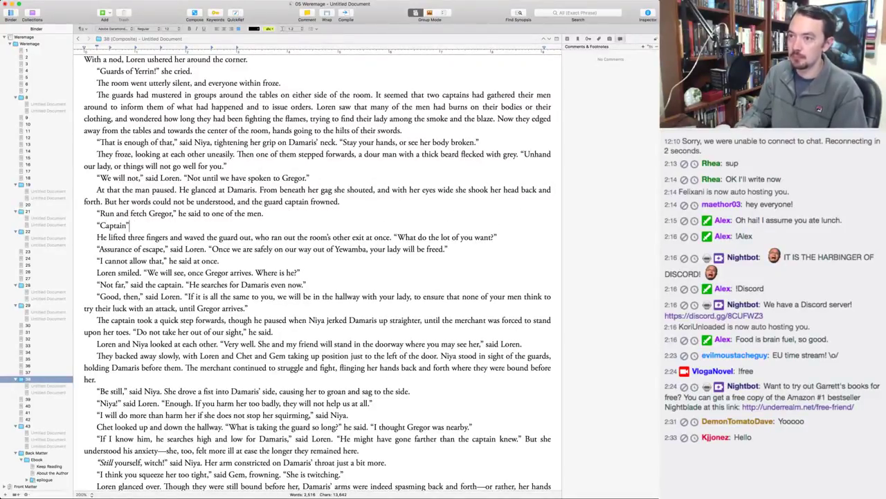
pyautogui.write('—')
pyautogui.click(97, 237)
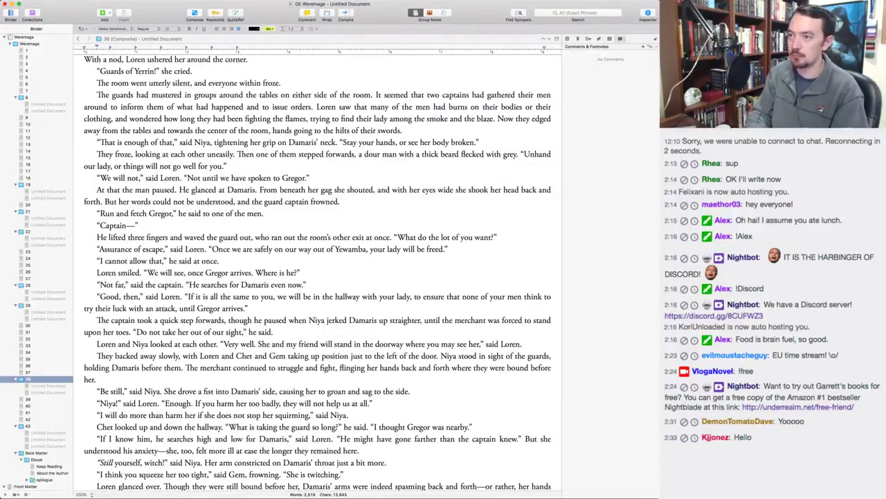
# After "He lifted three fingers", insert the dialogue "Do as I say, and do not return without him. Am I understood?".
pyautogui.click(168, 237)
pyautogui.write('. “Do as I say')
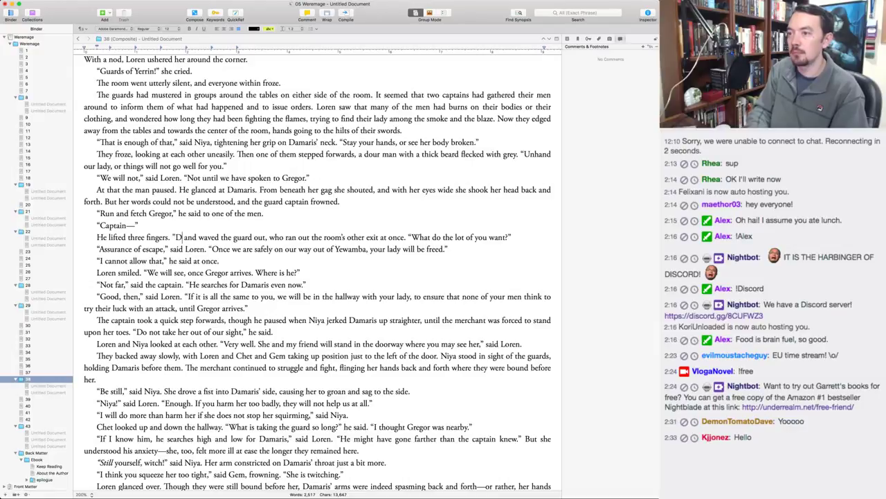
pyautogui.write(', and do not return with')
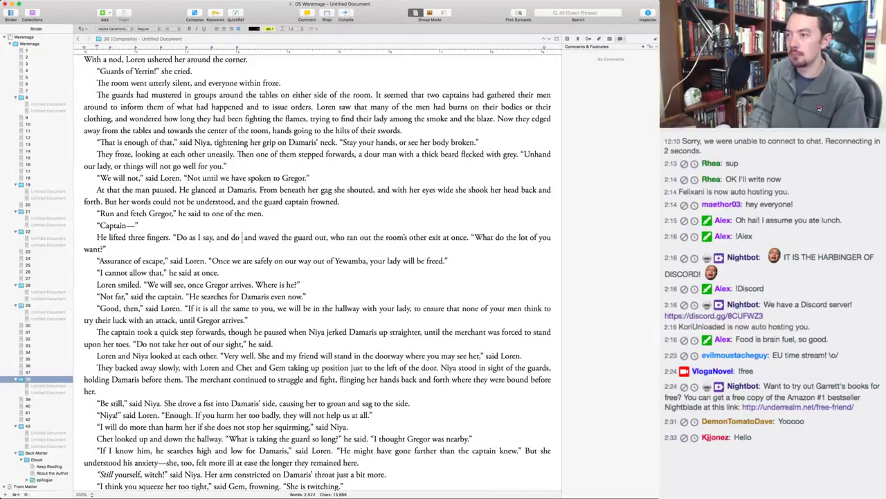
pyautogui.write('out him.”')
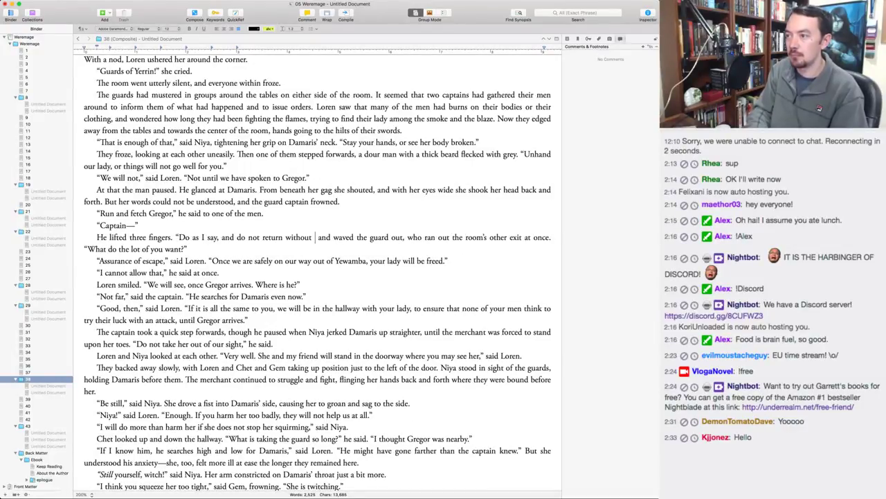
pyautogui.write(' Am I under')
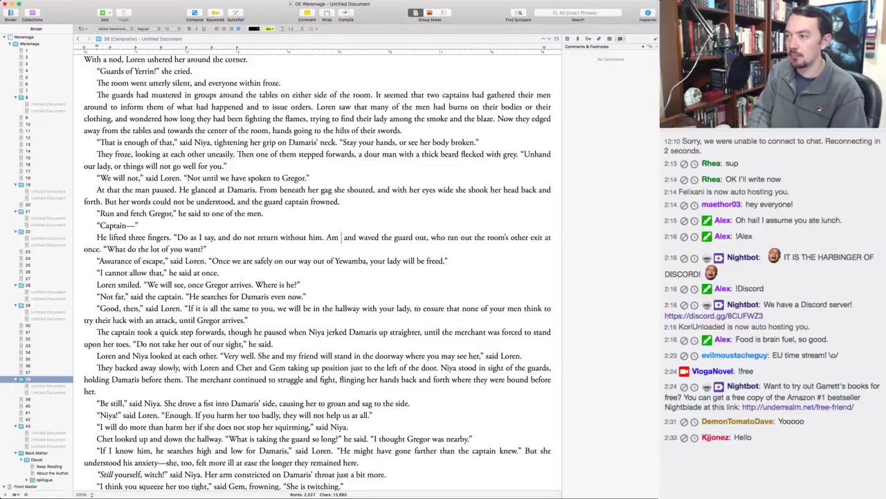
pyautogui.write('stood?”')
# Add a new paragraph reading: The guard gave Loren and the others a worried look. "Yes, Captain.".
pyautogui.press('Return')
pyautogui.write('The guard gave Loren and the ot')
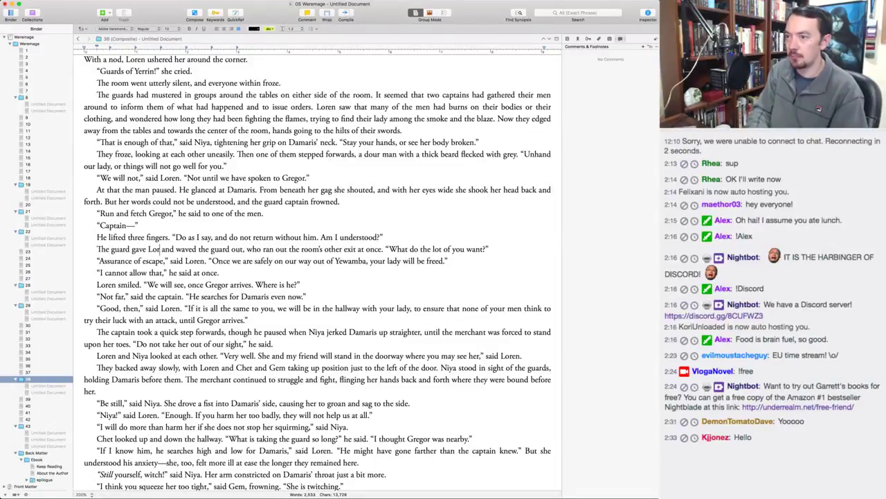
pyautogui.write('hers a worried look')
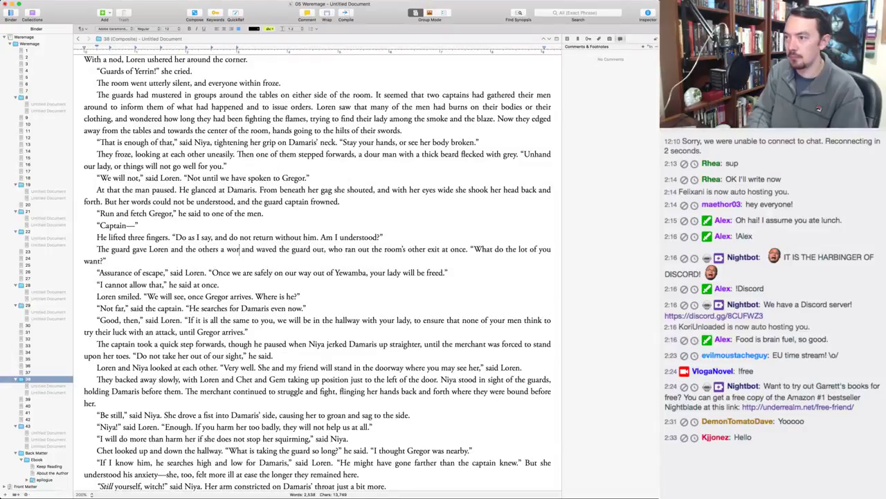
pyautogui.write('. “Yes, Captain.')
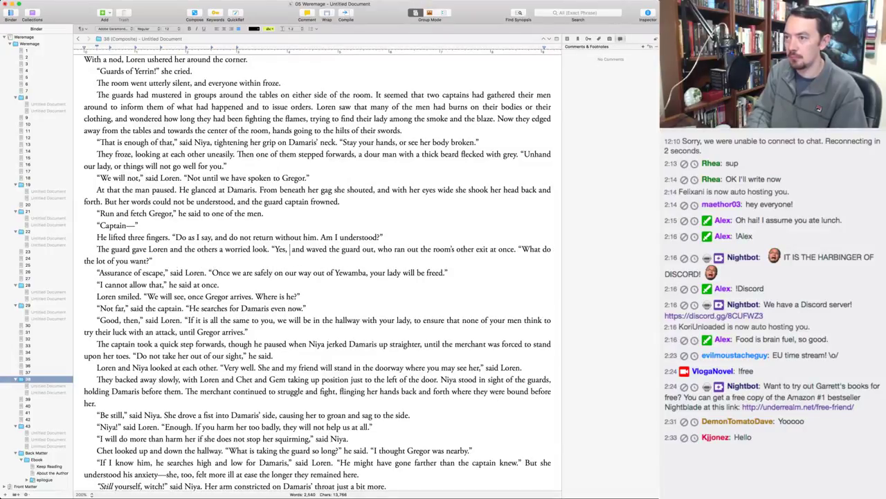
pyautogui.write('”')
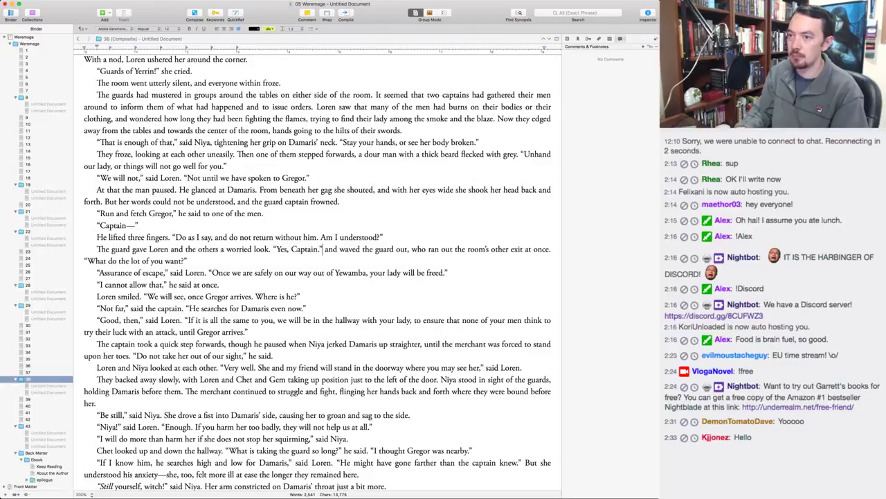
# Put the leftover text in its own paragraph and reword its opening to "The guard ran out the room's other exit at once.".
pyautogui.press('Return')
pyautogui.hotkey('shift', 'alt', 'Right')
pyautogui.write('The')
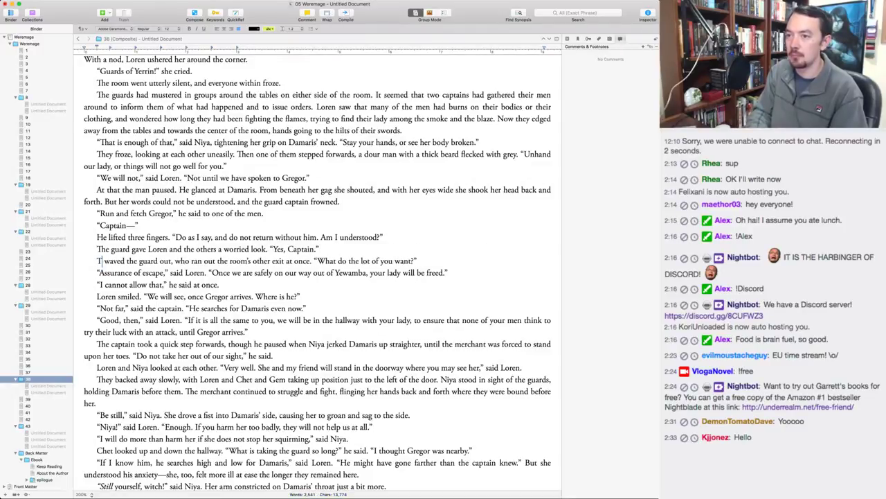
pyautogui.hotkey('alt', 'BackSpace')
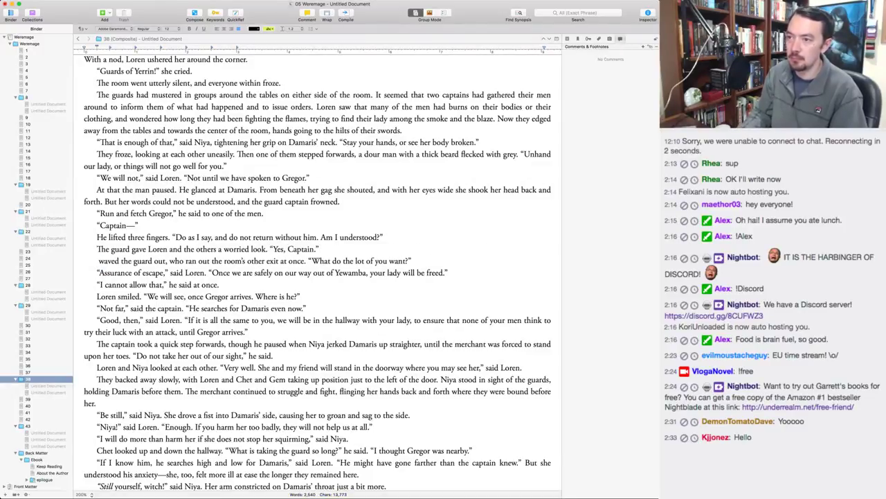
pyautogui.hotkey('shift', 'alt', 'Right')
pyautogui.hotkey('shift', 'alt', 'Right')
pyautogui.hotkey('shift', 'alt', 'Right')
pyautogui.hotkey('shift', 'alt', 'Right')
pyautogui.hotkey('shift', 'alt', 'Right')
pyautogui.write('The guard')
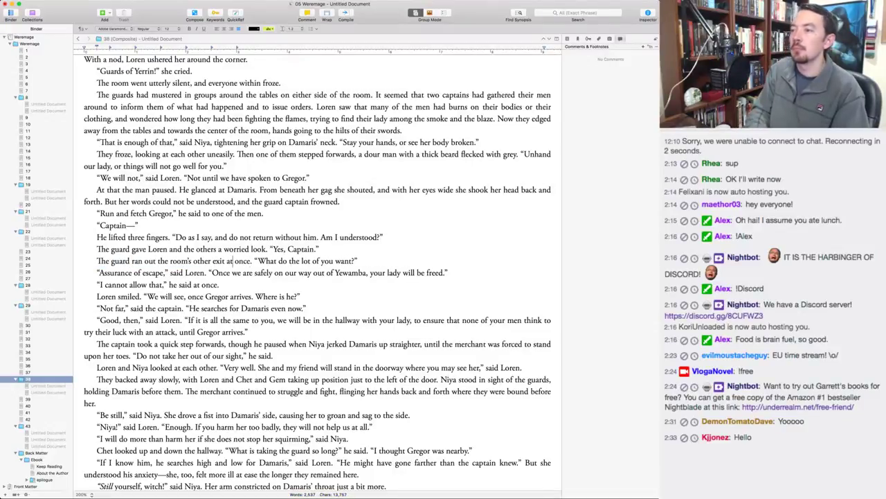
# Insert "The captain turned back to Loren." before the captain's question and shorten the question to "What do you want?".
pyautogui.click(250, 261)
pyautogui.write('T')
pyautogui.press('BackSpace')
pyautogui.write('The captain turned t')
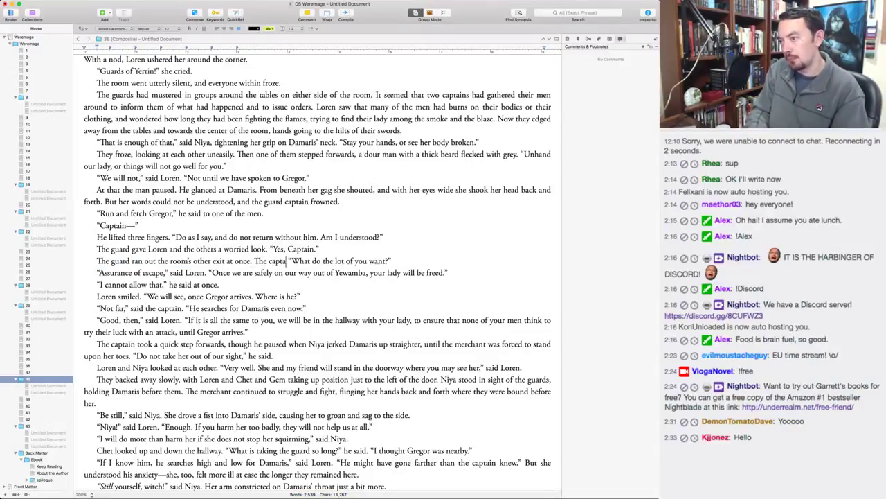
pyautogui.press('BackSpace')
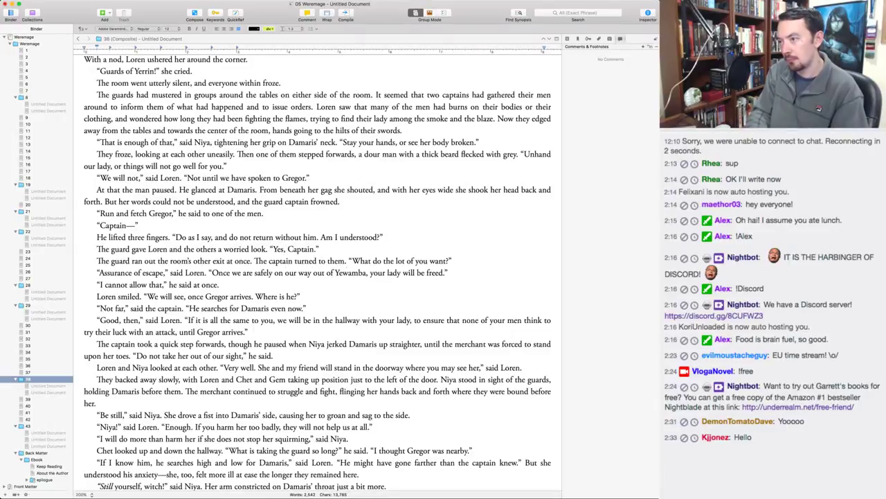
pyautogui.write('ba')
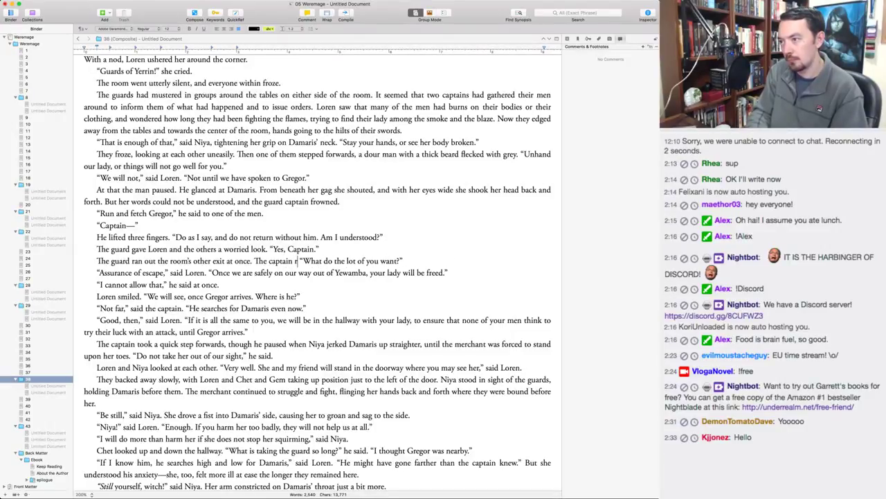
pyautogui.write('ck to Loren.')
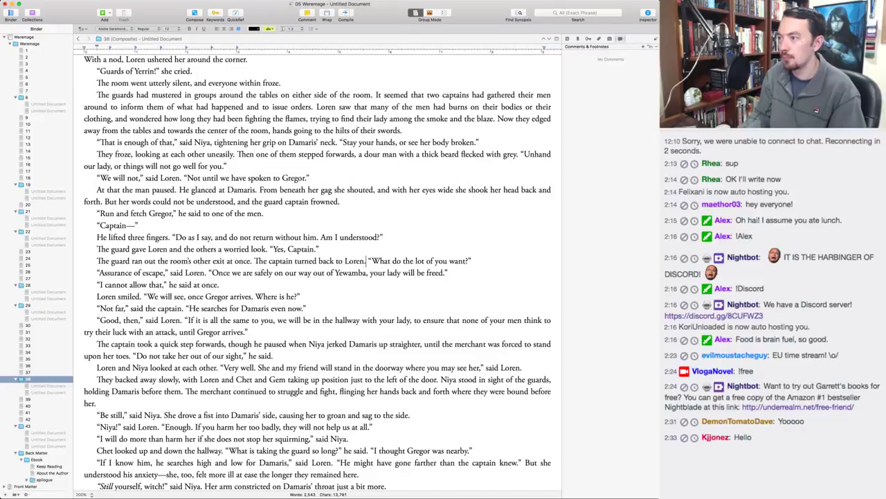
pyautogui.moveTo(403, 261); pyautogui.dragTo(434, 261)
pyautogui.press('BackSpace')
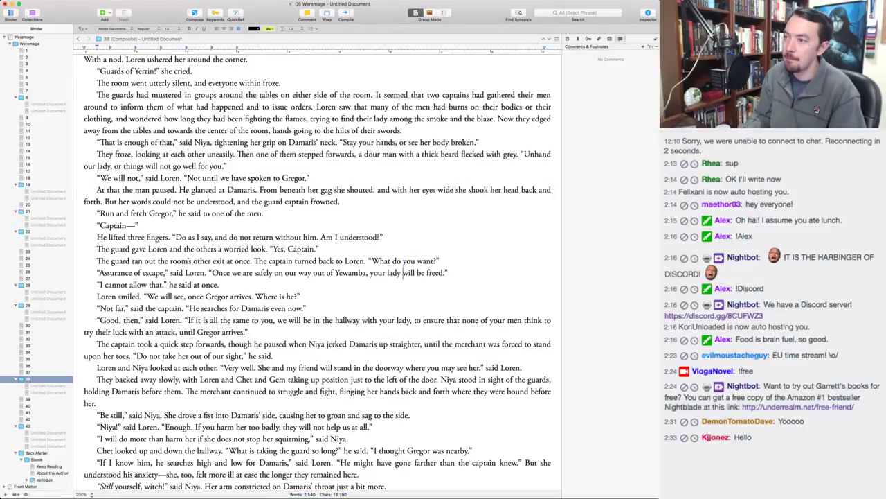
# Delete the captain's line "He searches for Damaris even now." after "Not far," said the captain.
pyautogui.click(220, 284)
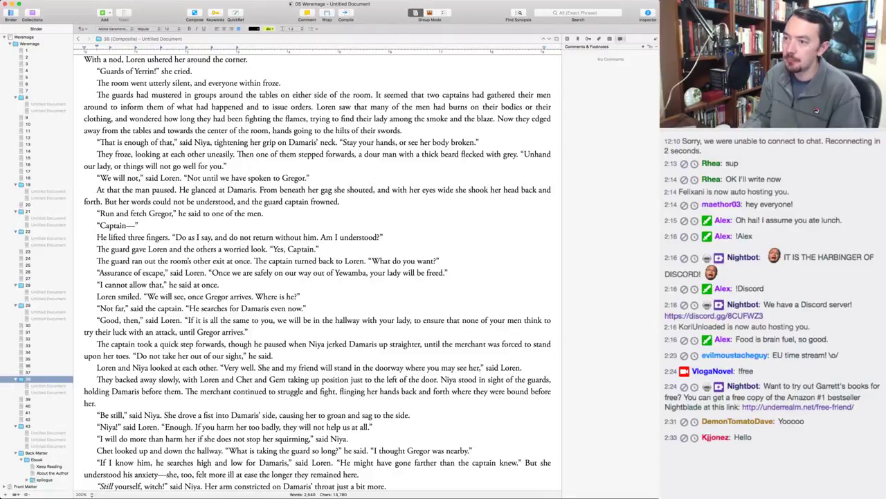
pyautogui.click(97, 296)
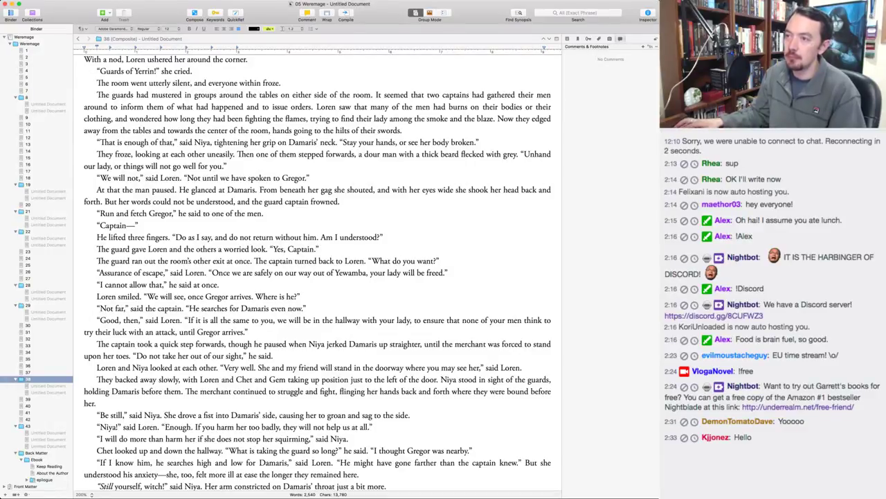
pyautogui.scroll(-3, 318, 270)
pyautogui.scroll(-1, 317, 270)
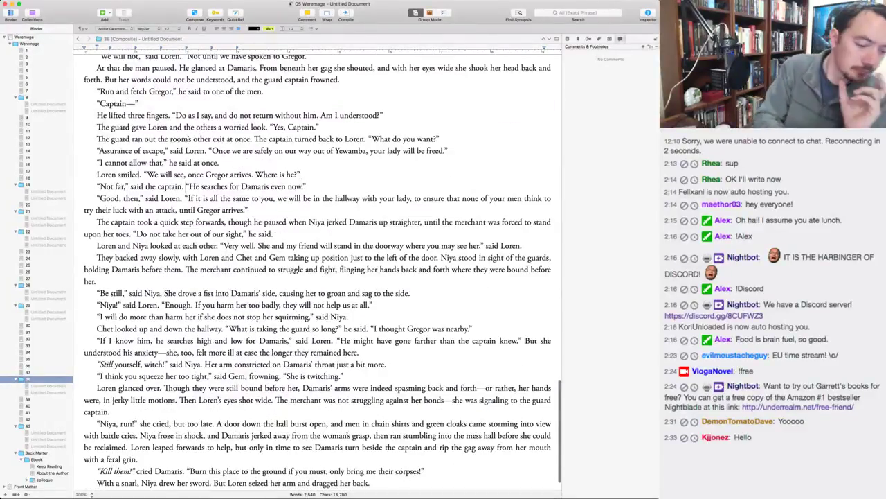
pyautogui.moveTo(308, 187); pyautogui.dragTo(185, 186)
pyautogui.press('BackSpace')
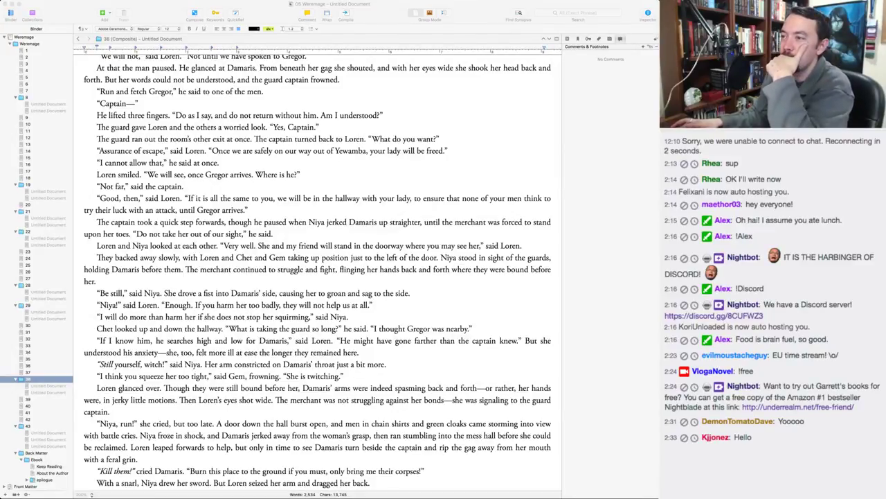
# Delete ", until Gregor arrives" from the end of Loren's line about waiting in the hallway.
pyautogui.press('super+Tab')
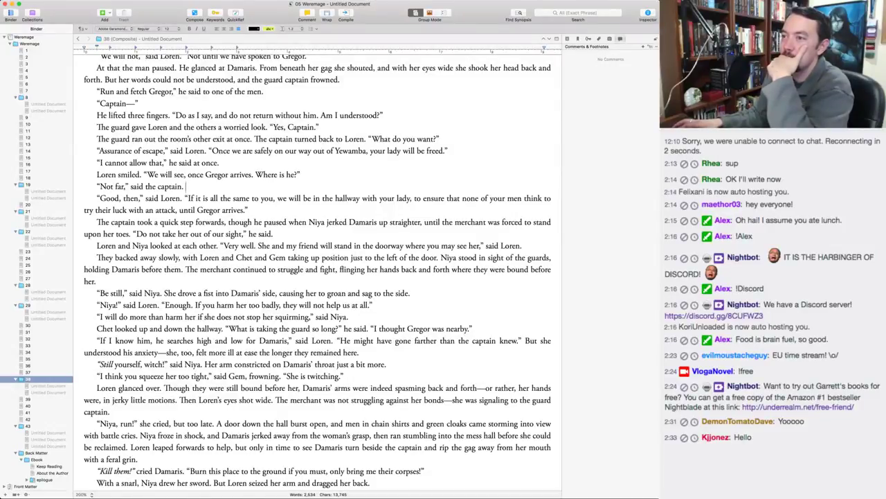
pyautogui.click(231, 198)
pyautogui.scroll(-1, 317, 270)
pyautogui.scroll(-1, 317, 270)
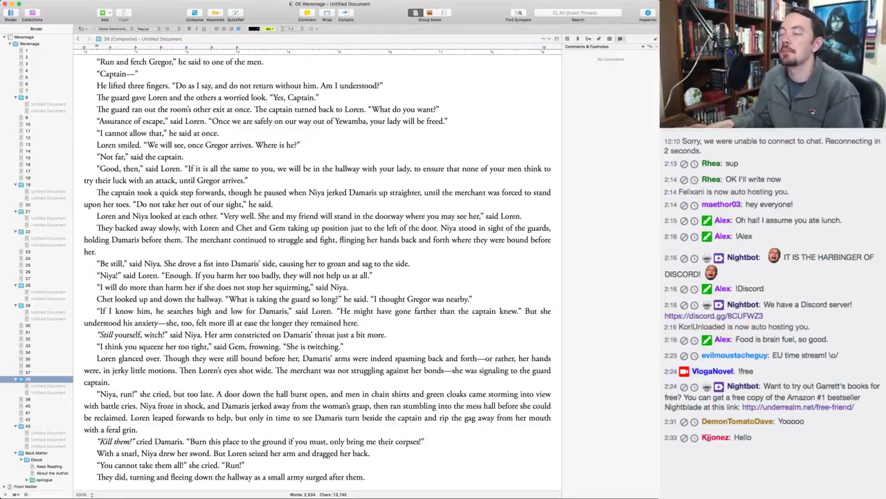
pyautogui.click(247, 180)
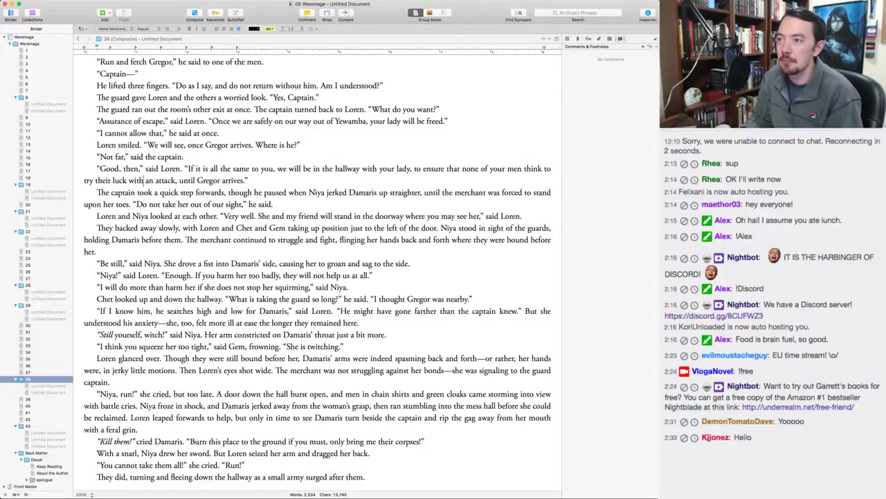
pyautogui.moveTo(177, 180); pyautogui.dragTo(244, 180)
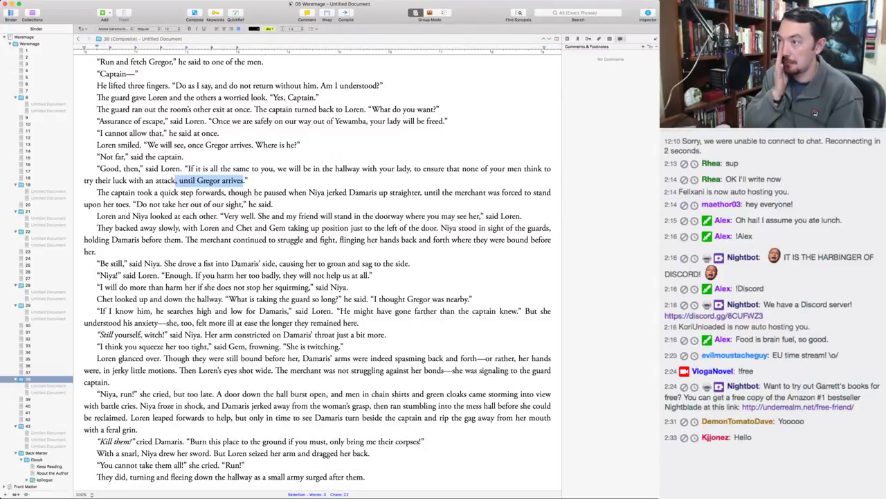
pyautogui.press('BackSpace')
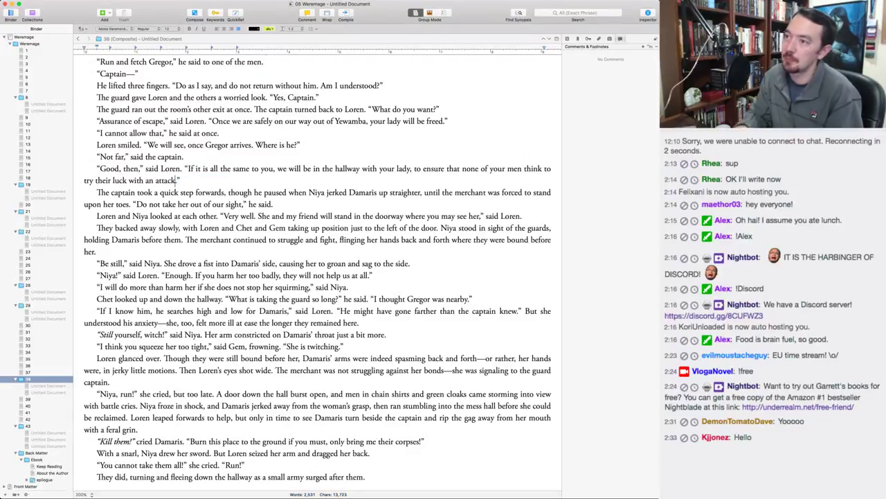
# Replace ", though he paused when" with a period so the sentence ends at "The captain took a quick step forwards.".
pyautogui.hotkey('alt', 'Right')
pyautogui.hotkey('alt', 'Right')
pyautogui.hotkey('alt', 'Right')
pyautogui.hotkey('alt', 'Right')
pyautogui.hotkey('alt', 'Right')
pyautogui.hotkey('alt', 'Right')
pyautogui.hotkey('alt', 'Right')
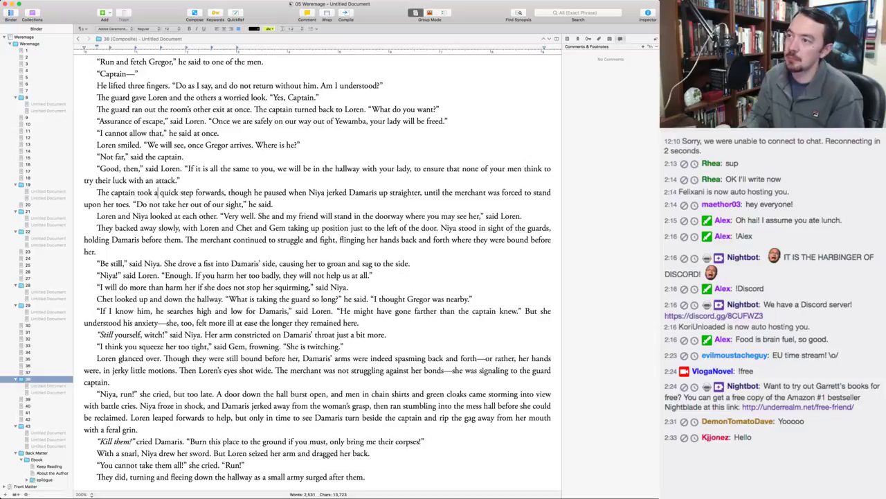
pyautogui.hotkey('alt', 'shift', 'Right')
pyautogui.hotkey('alt', 'shift', 'Right')
pyautogui.hotkey('alt', 'shift', 'Right')
pyautogui.hotkey('alt', 'shift', 'Right')
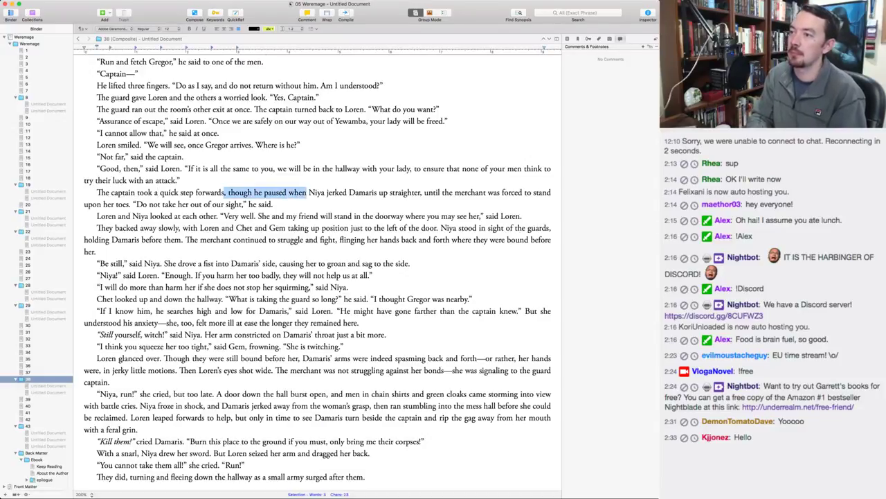
pyautogui.write('.')
# Delete "straighter," so the sentence reads "Niya jerked Damaris up until the merchant was forced to stand upon her toes.".
pyautogui.hotkey('alt', 'Right')
pyautogui.hotkey('alt', 'Right')
pyautogui.hotkey('alt', 'Right')
pyautogui.hotkey('alt', 'Right')
pyautogui.hotkey('alt', 'Left')
pyautogui.hotkey('alt', 'shift', 'Right')
pyautogui.hotkey('alt', 'shift', 'Right')
pyautogui.hotkey('alt', 'shift', 'Left')
pyautogui.press('BackSpace')
# Insert "The captain froze." after "stand upon her toes." and before the captain's line about keeping her in sight.
pyautogui.hotkey('alt', 'Right')
pyautogui.hotkey('alt', 'Right')
pyautogui.hotkey('alt', 'Right')
pyautogui.hotkey('alt', 'Right')
pyautogui.hotkey('alt', 'Right')
pyautogui.hotkey('alt', 'Right')
pyautogui.hotkey('alt', 'Right')
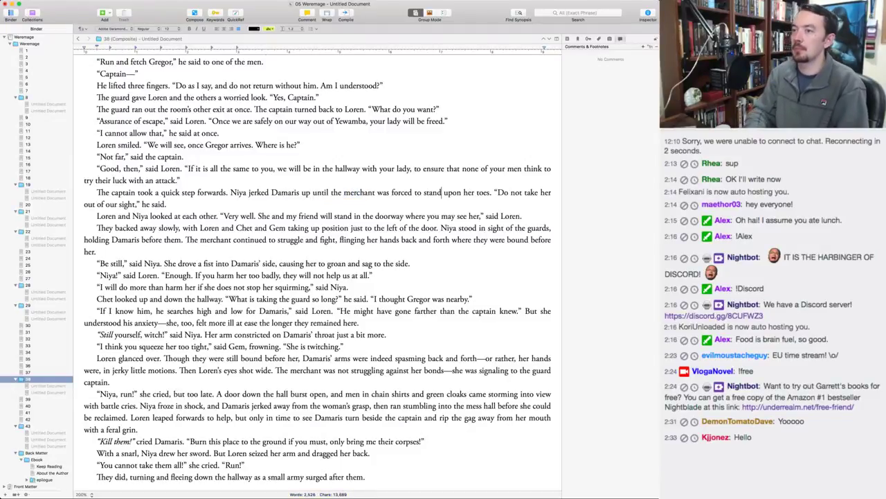
pyautogui.hotkey('alt', 'Right')
pyautogui.hotkey('alt', 'Right')
pyautogui.hotkey('alt', 'Right')
pyautogui.press('Right')
pyautogui.press('Right')
pyautogui.write('The captain froze')
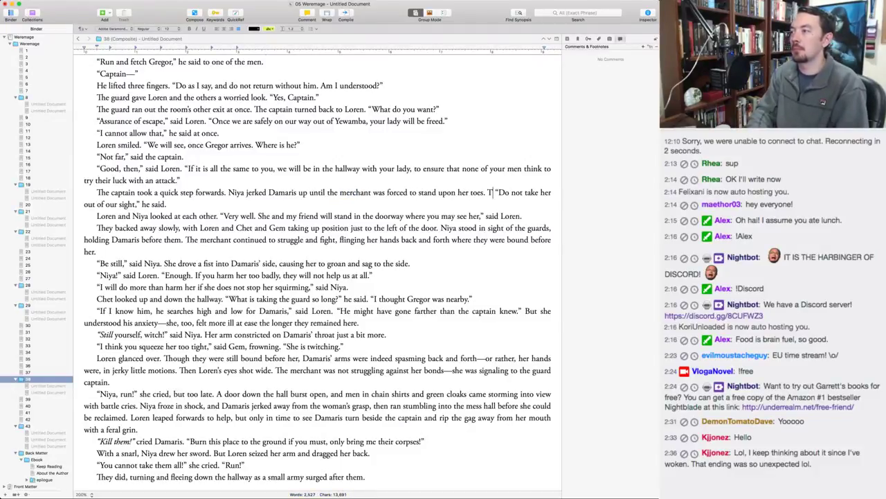
pyautogui.write('.')
# Delete the sentence "Loren and Niya looked at each other." before Loren's "Very well" line.
pyautogui.press('Down')
pyautogui.press('Down')
pyautogui.press('super+Left')
pyautogui.hotkey('alt', 'Right')
pyautogui.hotkey('alt', 'Right')
pyautogui.hotkey('alt', 'Right')
pyautogui.hotkey('alt', 'Right')
pyautogui.hotkey('alt', 'Right')
pyautogui.hotkey('alt', 'Right')
pyautogui.hotkey('alt', 'Right')
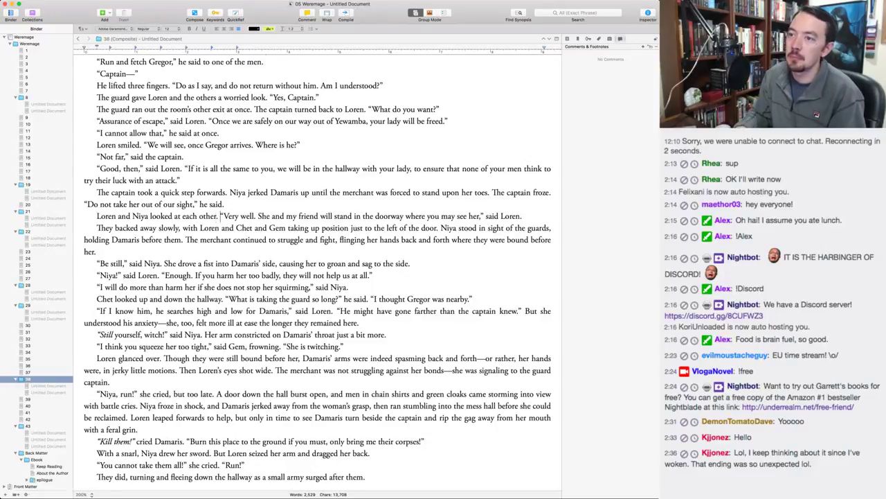
pyautogui.press('Right')
pyautogui.press('Right')
pyautogui.press('shift+super+Left')
pyautogui.press('BackSpace')
# Move the "said Loren" tag to follow "Very well," and end the line with "where you may see her.".
pyautogui.hotkey('alt', 'Right')
pyautogui.hotkey('alt', 'Right')
pyautogui.press('Delete')
pyautogui.write('," said Loren. "')
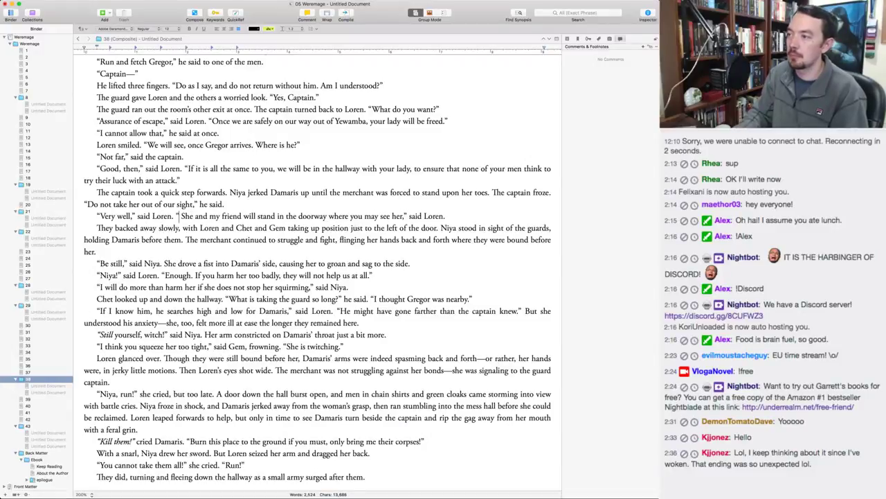
pyautogui.press('super+Right')
pyautogui.hotkey('alt', 'BackSpace')
pyautogui.hotkey('alt', 'BackSpace')
pyautogui.press('BackSpace')
pyautogui.press('Left')
pyautogui.press('BackSpace')
pyautogui.write('.')
pyautogui.press('Right')
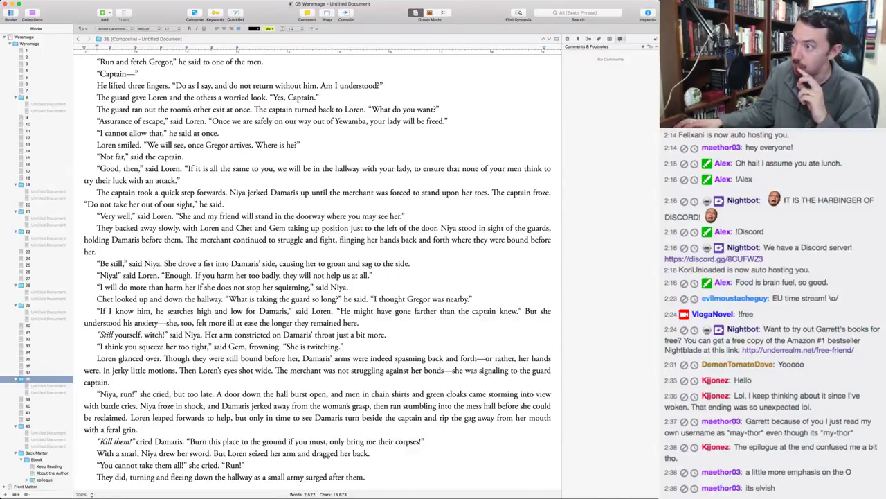
# Change the tag after Niya's "Be still," from "said" to "snarled".
pyautogui.scroll(-1, 341, 238)
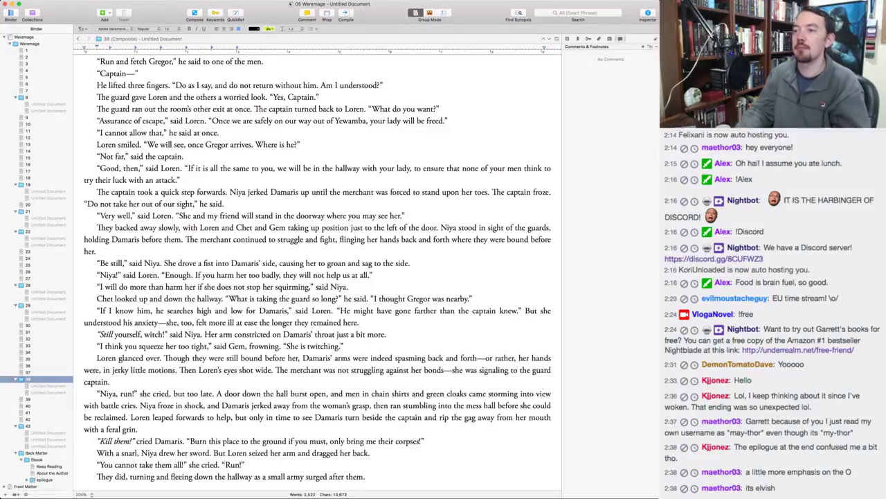
pyautogui.doubleClick(136, 263)
pyautogui.write('snarled')
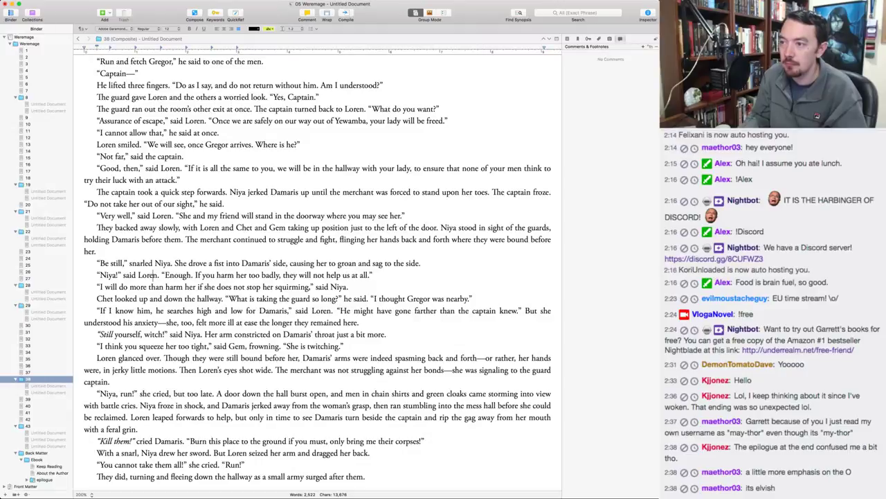
# Read on through the hallway exchange, from Niya's threat to Damaris signaling the guard captain.
pyautogui.click(150, 286)
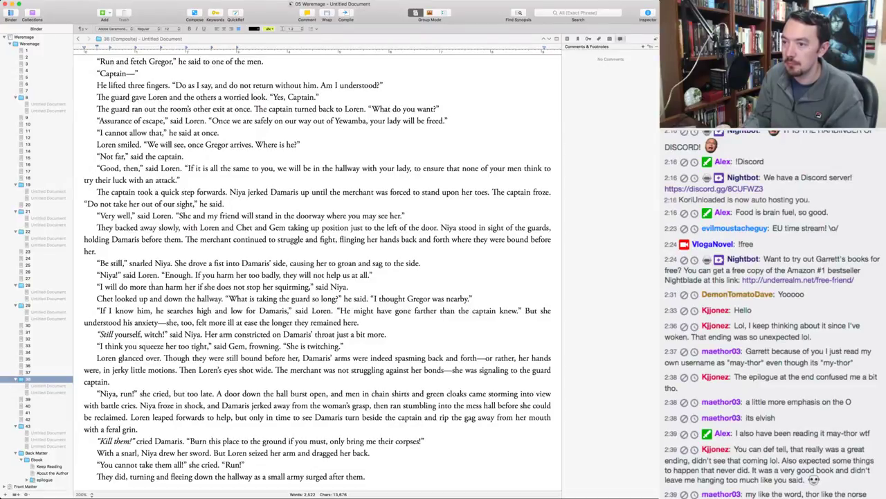
pyautogui.click(152, 311)
pyautogui.press('super+Left')
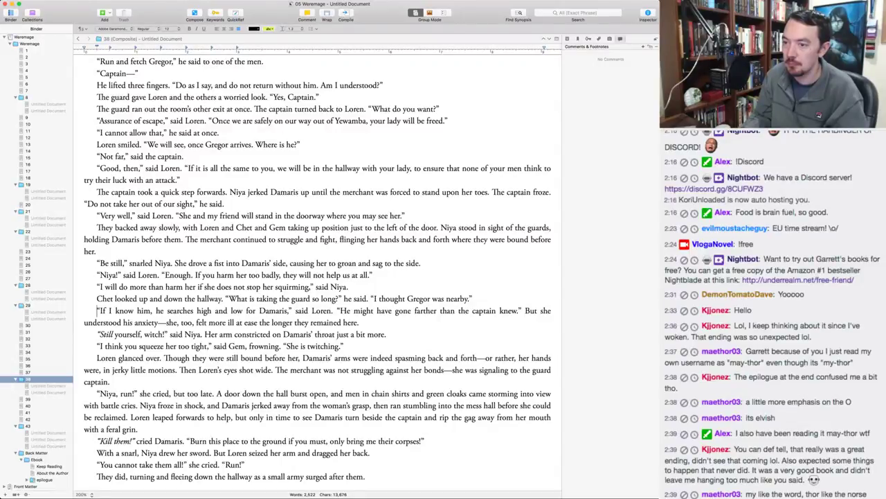
pyautogui.press('Down')
pyautogui.press('Down')
pyautogui.press('Down')
pyautogui.press('Down')
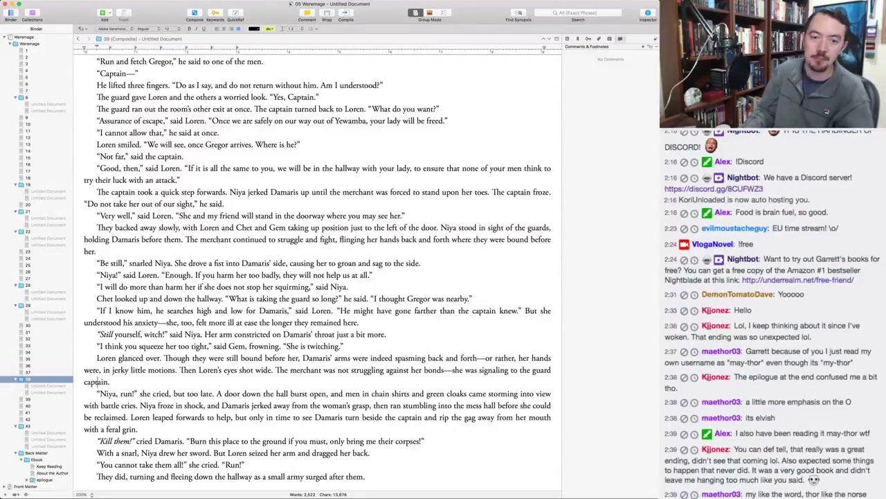
pyautogui.press('Down')
pyautogui.press('Down')
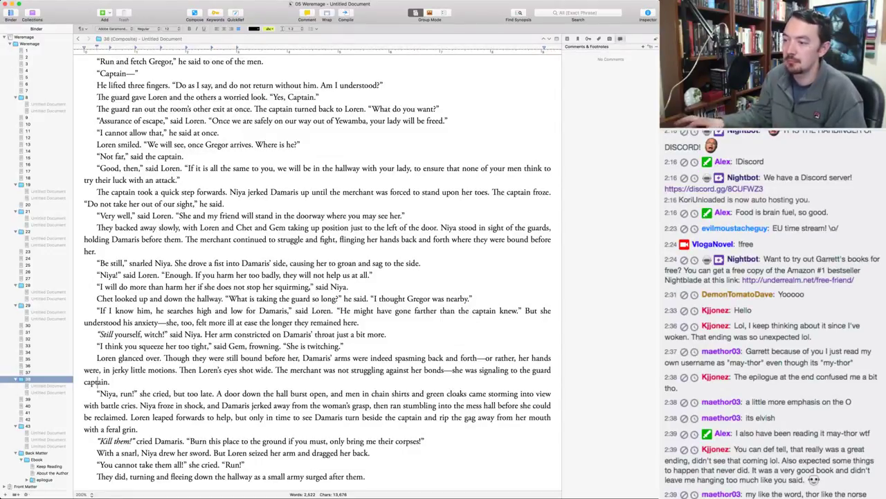
# Reword Damaris' cry to "Burn this place to the ground if you must! Bring me their corpses!".
pyautogui.click(328, 441)
pyautogui.moveTo(326, 441)
pyautogui.mouseDown()
pyautogui.moveTo(345, 441)
pyautogui.moveTo(335, 441)
pyautogui.mouseUp()
pyautogui.write('! B')
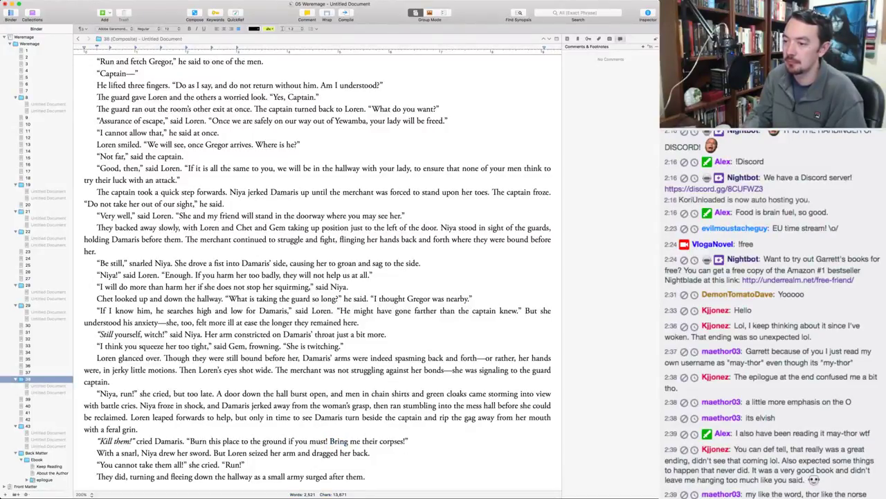
# Change "a small army" to "an army" in the chapter's last sentence.
pyautogui.click(365, 477)
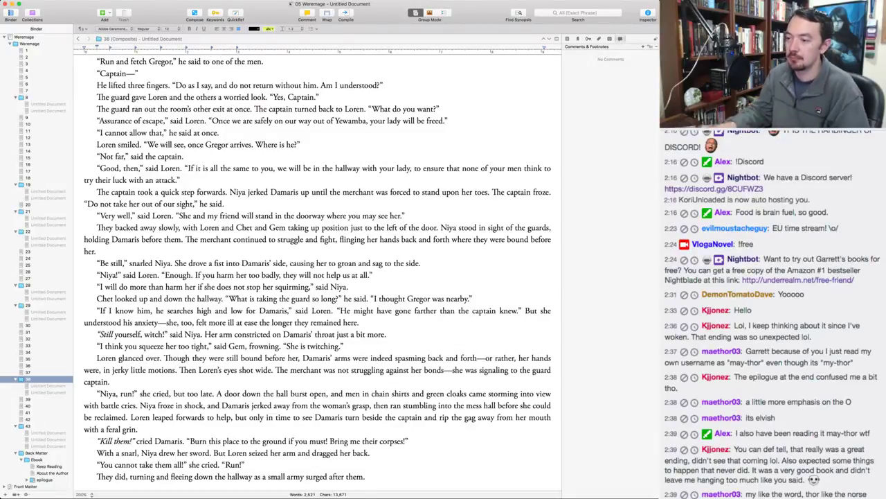
pyautogui.doubleClick(277, 476)
pyautogui.press('BackSpace')
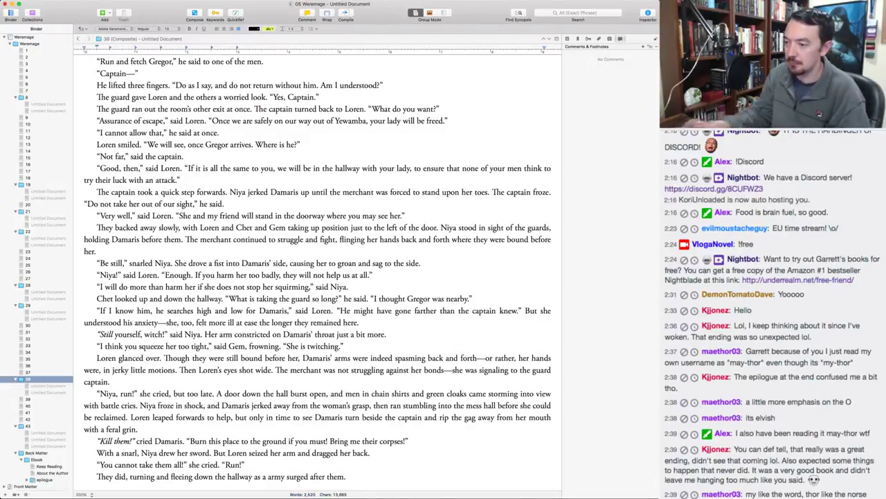
pyautogui.write('n')
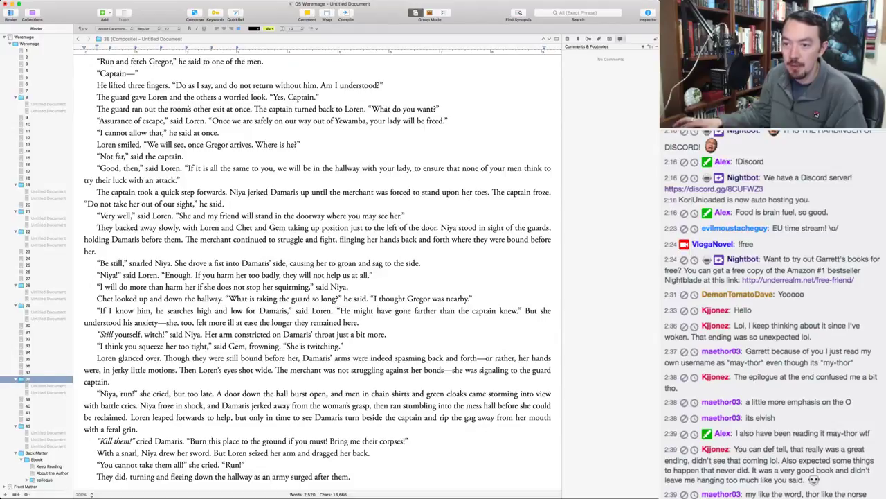
# Open chapter 39 and go to its beginning.
pyautogui.click(28, 399)
pyautogui.press('super+Tab')
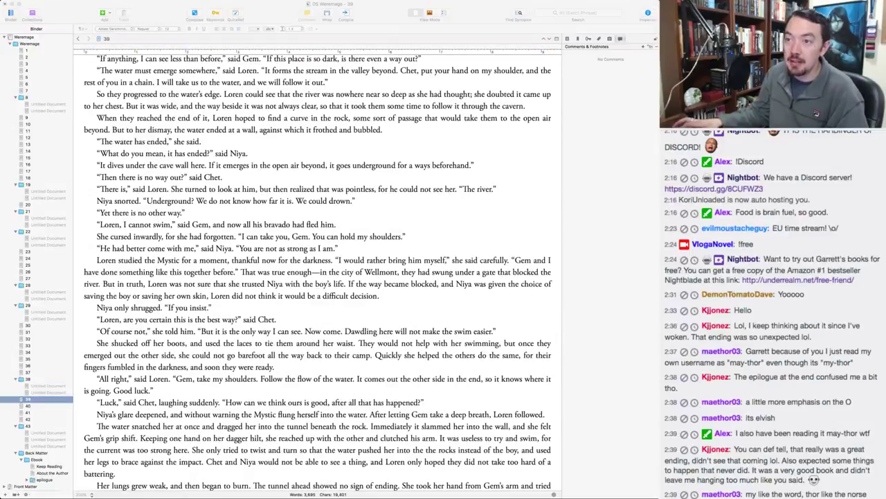
pyautogui.press('super+Tab')
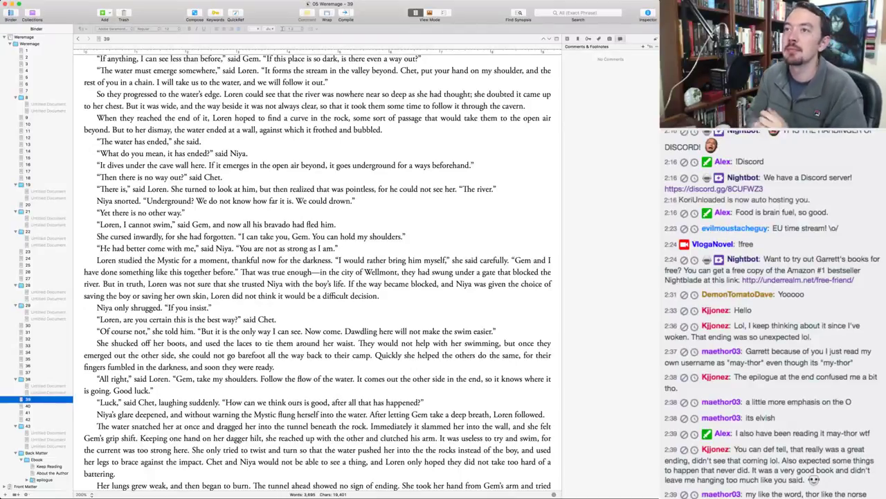
pyautogui.press('super+Up')
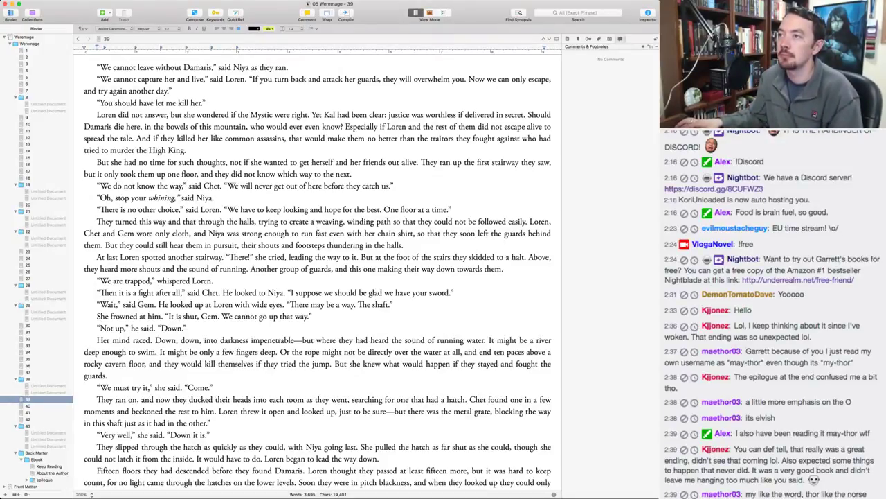
pyautogui.scroll(2, 317, 270)
# Change Loren's tag after "We cannot capture her and live," to "replied" and correct "the Mystic were right" to "was right".
pyautogui.doubleClick(216, 79)
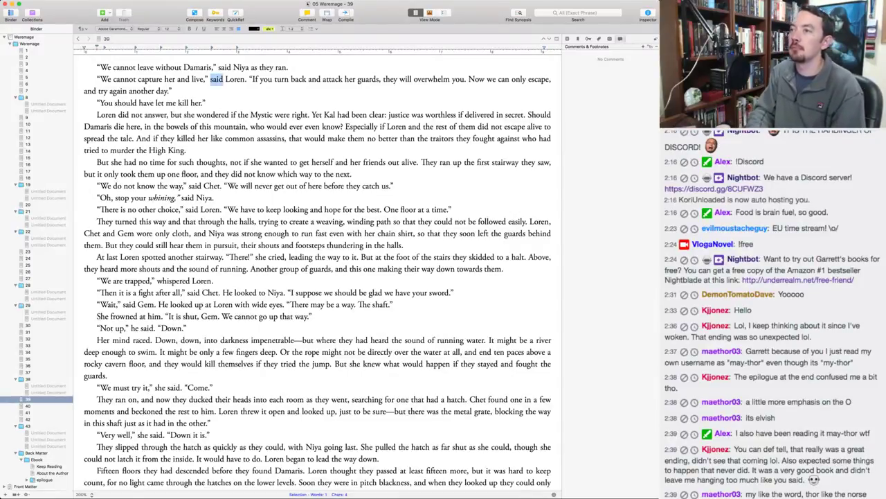
pyautogui.press('BackSpace')
pyautogui.write('replied')
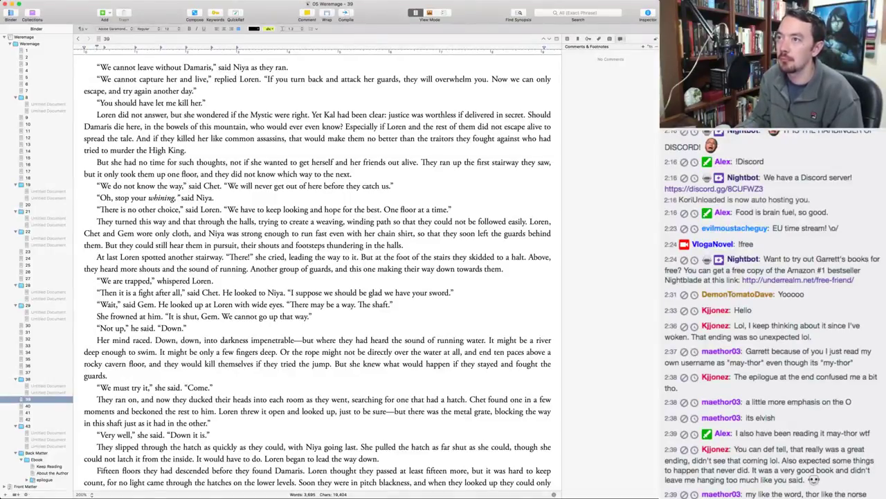
pyautogui.click(205, 103)
pyautogui.click(97, 114)
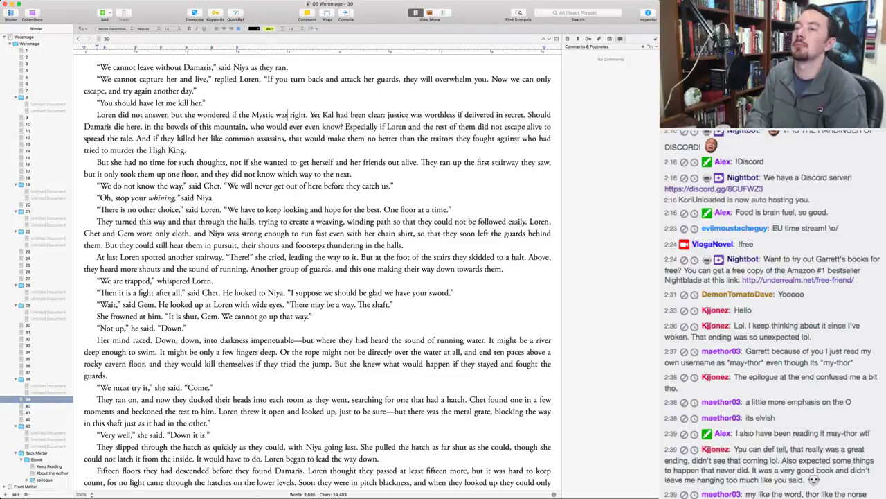
# Add a comma after "the traitors they fought against" and replace "herself and her friends" with "them all" in the following paragraph.
pyautogui.click(518, 139)
pyautogui.write(',')
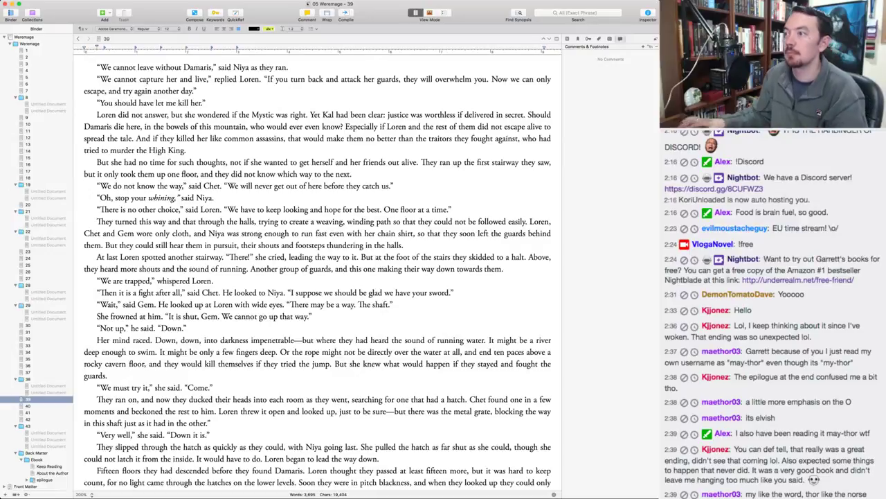
pyautogui.moveTo(311, 162); pyautogui.dragTo(386, 162)
pyautogui.write('them all')
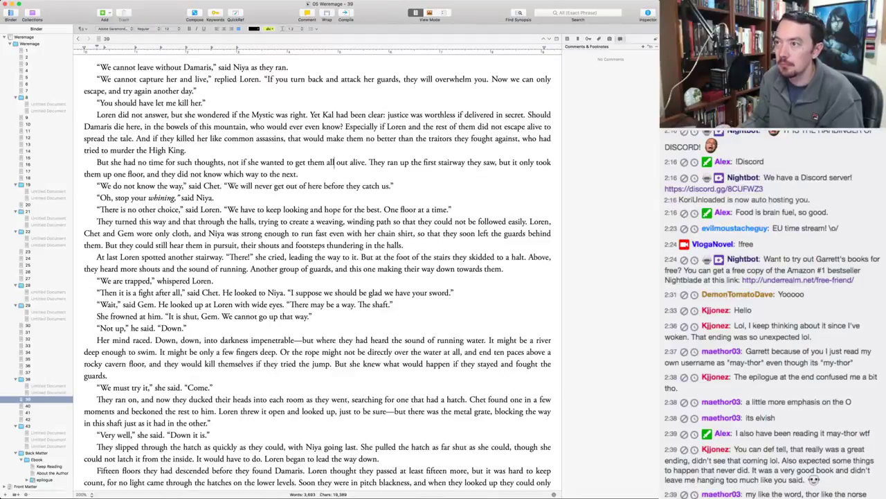
# Reword the end of the stairway paragraph to "they did not know which direction to turn.".
pyautogui.press('super+Left')
pyautogui.hotkey('alt', 'Right')
pyautogui.hotkey('alt', 'Right')
pyautogui.hotkey('alt', 'Right')
pyautogui.hotkey('alt', 'Right')
pyautogui.hotkey('alt', 'Right')
pyautogui.hotkey('alt', 'Right')
pyautogui.press('Up')
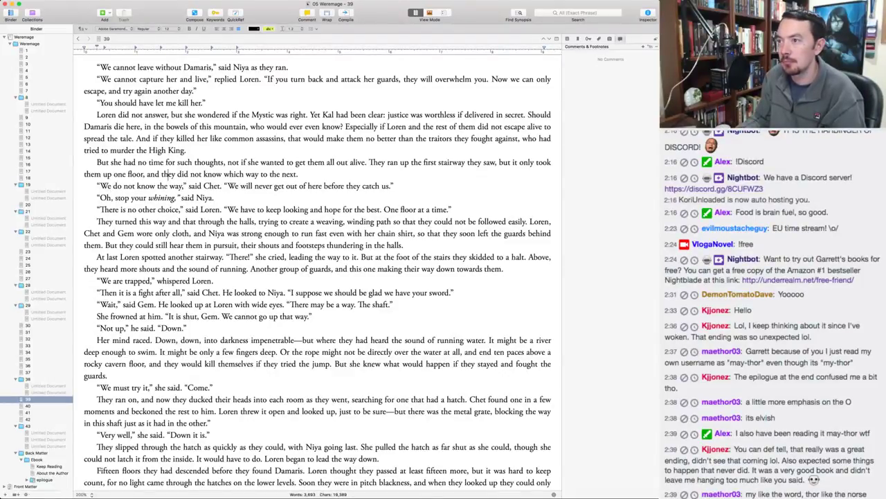
pyautogui.hotkey('alt', 'Left')
pyautogui.hotkey('alt', 'Left')
pyautogui.hotkey('alt', 'Left')
pyautogui.hotkey('alt', 'Left')
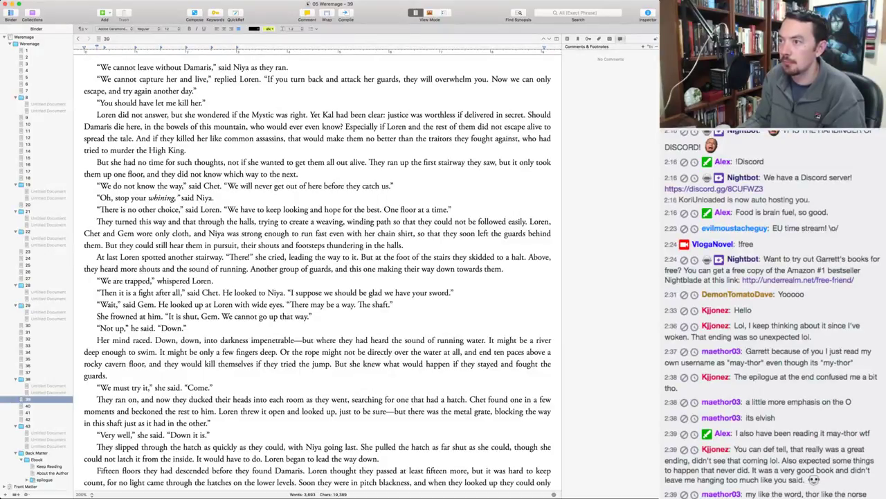
pyautogui.hotkey('alt', 'shift', 'Right')
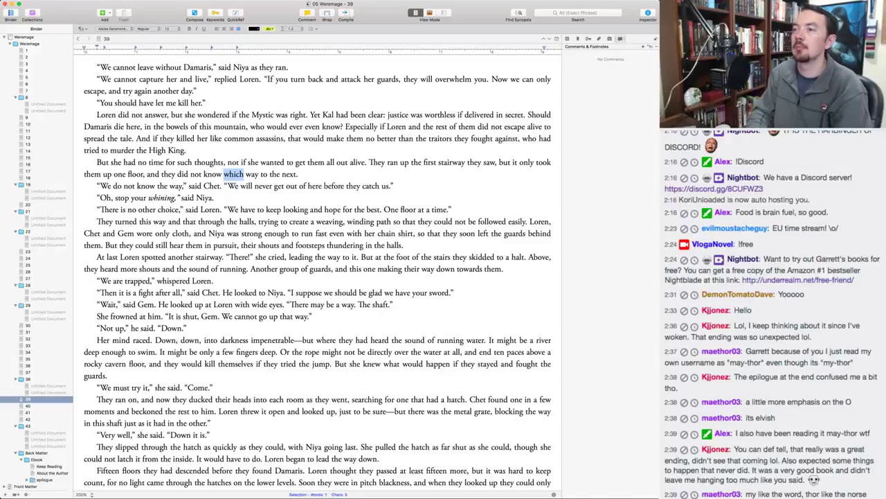
pyautogui.hotkey('alt', 'shift', 'Right')
pyautogui.hotkey('alt', 'shift', 'Right')
pyautogui.hotkey('alt', 'shift', 'Right')
pyautogui.hotkey('alt', 'shift', 'Right')
pyautogui.write('which')
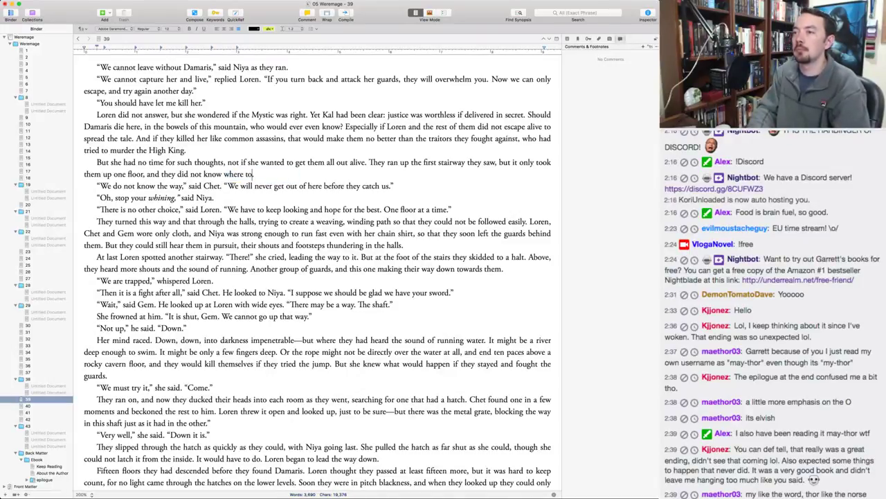
pyautogui.write(' direction to turn')
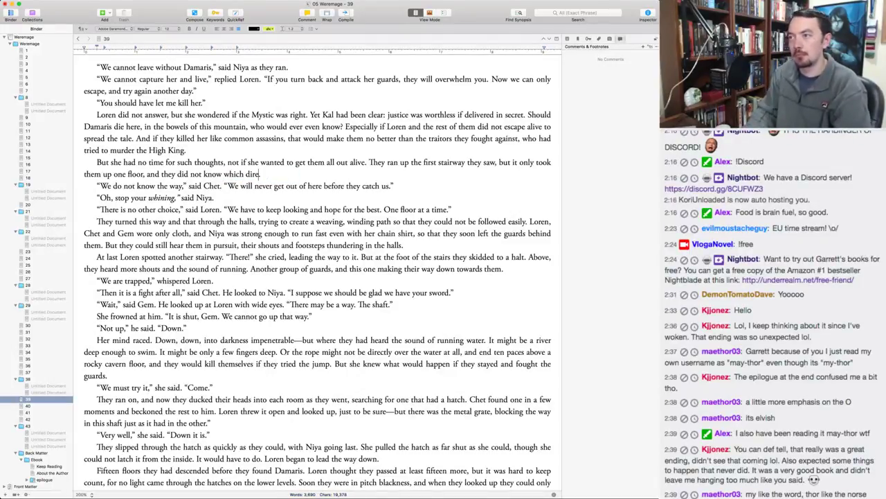
# Insert "out" in Chet's line so it reads "We do not know the way out,".
pyautogui.press('Right')
pyautogui.hotkey('alt', 'Right')
pyautogui.hotkey('alt', 'Right')
pyautogui.hotkey('alt', 'Right')
pyautogui.hotkey('alt', 'Right')
pyautogui.hotkey('alt', 'Right')
pyautogui.hotkey('alt', 'Right')
pyautogui.write('out')
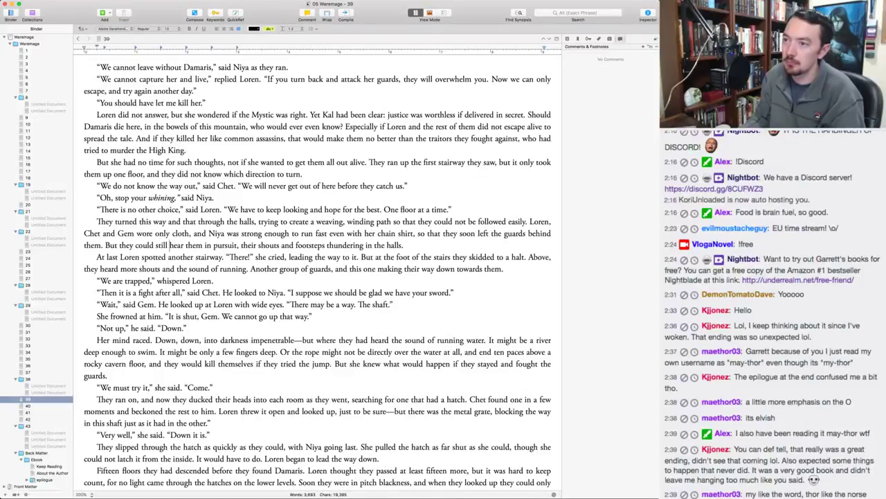
# Reword "But they could still hear them in pursuit" to "But they could hear the pursuit".
pyautogui.click(153, 245)
pyautogui.hotkey('shift', 'alt', 'Right')
pyautogui.press('BackSpace')
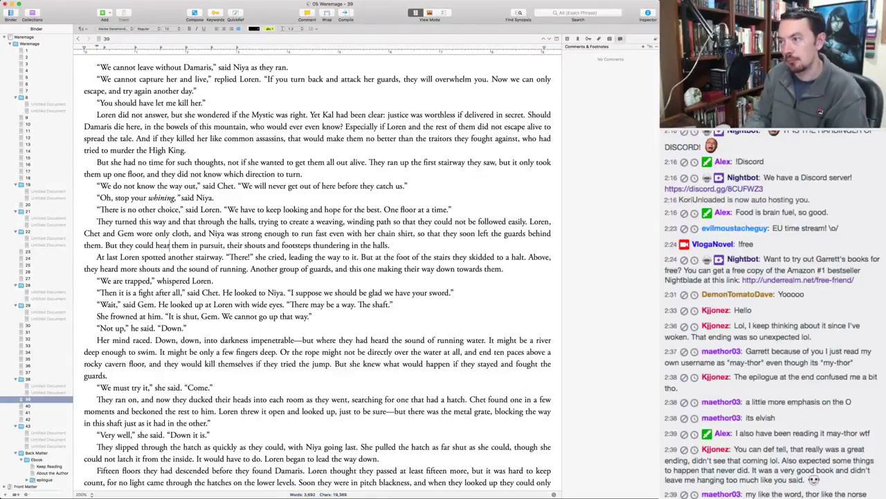
pyautogui.hotkey('alt', 'Right')
pyautogui.hotkey('shift', 'alt', 'Right')
pyautogui.hotkey('shift', 'alt', 'Right')
pyautogui.write('the')
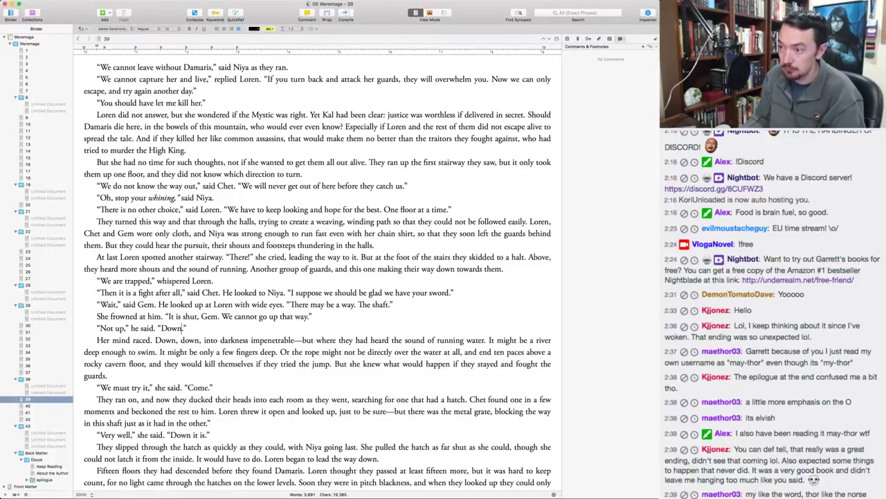
# Move "impenetrable" ahead of "darkness" so the phrase reads "into impenetrable darkness".
pyautogui.write('impenetrable')
pyautogui.hotkey('alt', 'Right')
pyautogui.hotkey('alt', 'shift', 'Right')
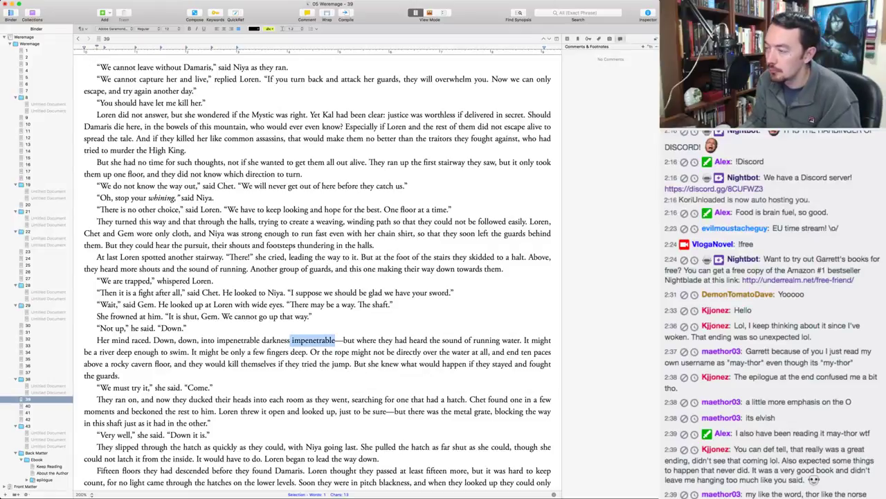
pyautogui.press('BackSpace')
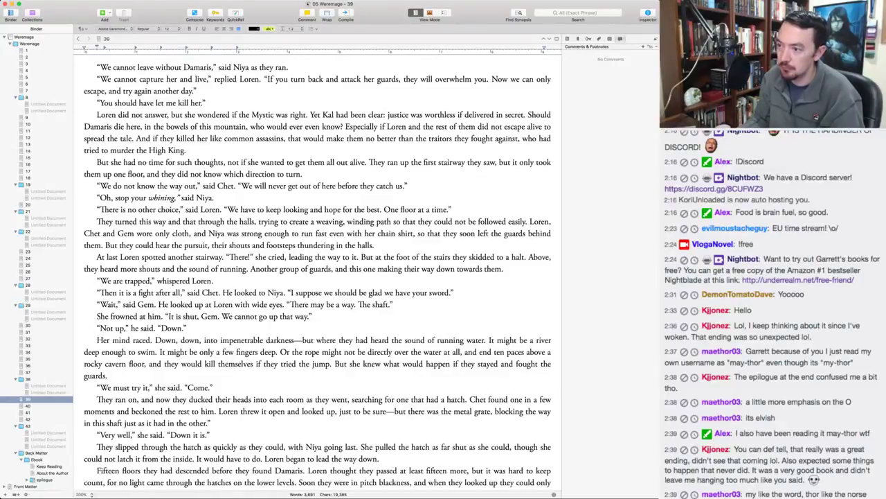
# Insert "they did not know that, and they" after "But" in the last sentence of the "Her mind raced" paragraph.
pyautogui.press('Down')
pyautogui.hotkey('alt', 'Right')
pyautogui.hotkey('alt', 'Right')
pyautogui.hotkey('alt', 'Right')
pyautogui.write('they did not')
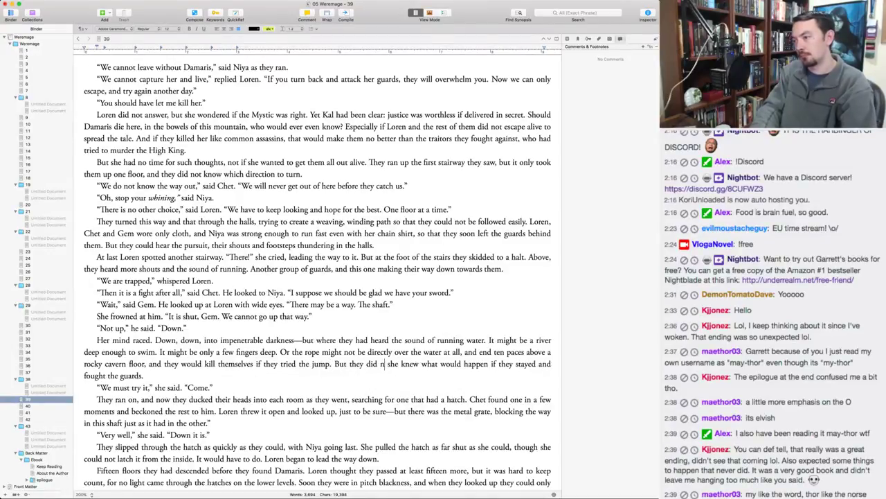
pyautogui.write(' know that, and they')
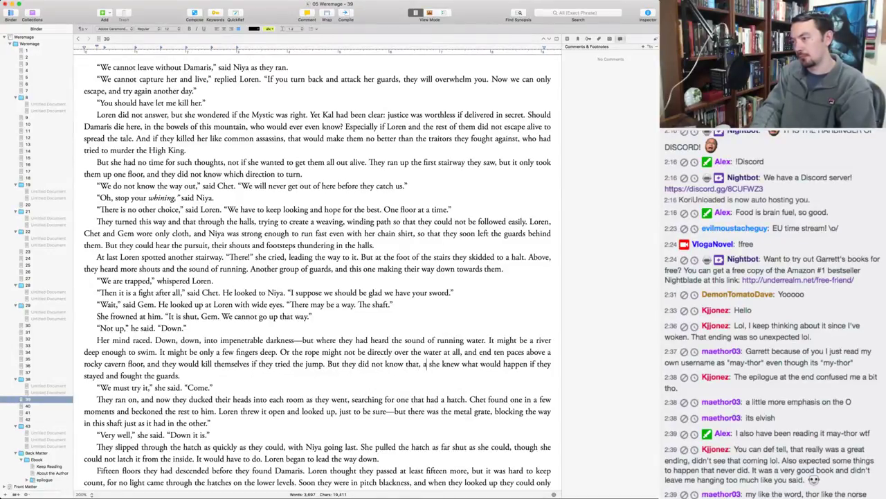
# Replace "she knew" with "did know" before "what would happen", italicizing only "did".
pyautogui.press('super+i')
pyautogui.write('did')
pyautogui.hotkey('shift', 'alt', 'Right')
pyautogui.hotkey('shift', 'alt', 'Right')
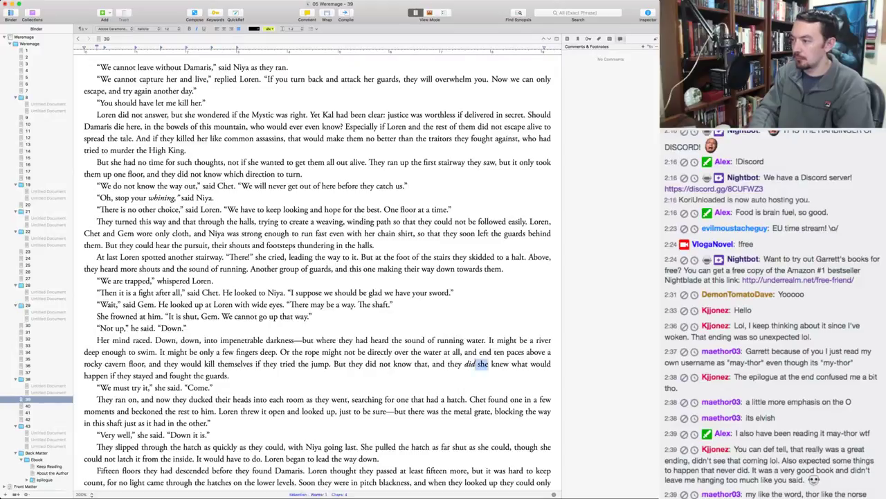
pyautogui.press('BackSpace')
pyautogui.write('know')
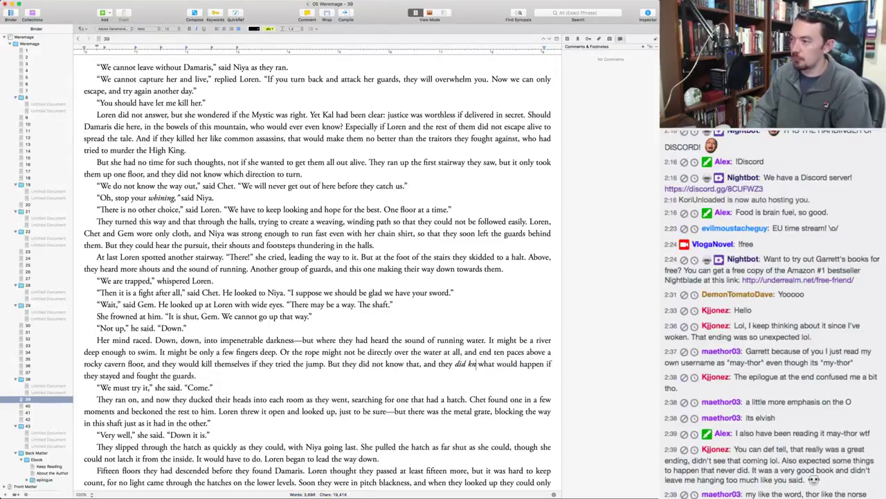
pyautogui.hotkey('shift', 'alt', 'Left')
pyautogui.press('super+i')
pyautogui.click(213, 387)
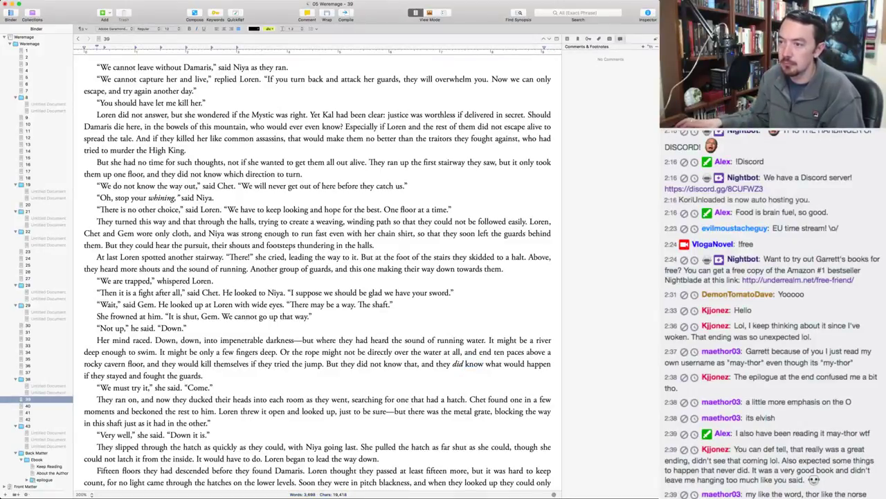
# Delete "and beckoned the rest to him" so the sentence ends "Chet found one in a few moments.".
pyautogui.scroll(-5, 317, 277)
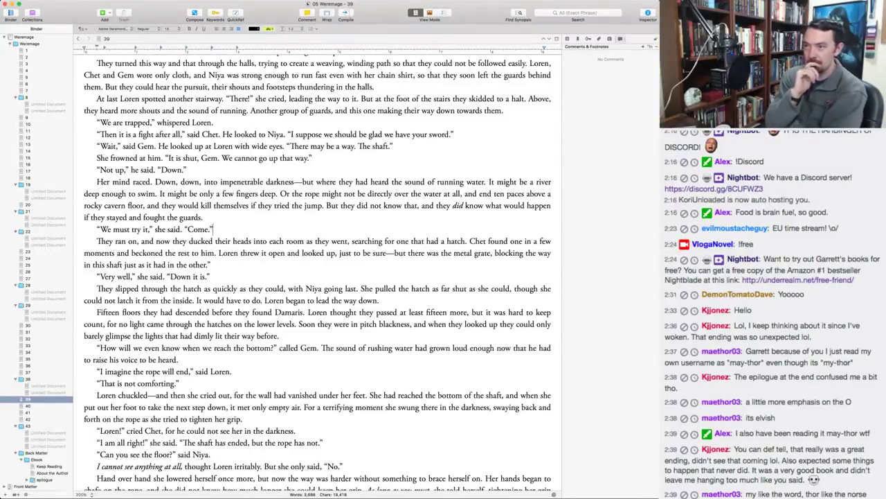
pyautogui.click(467, 253)
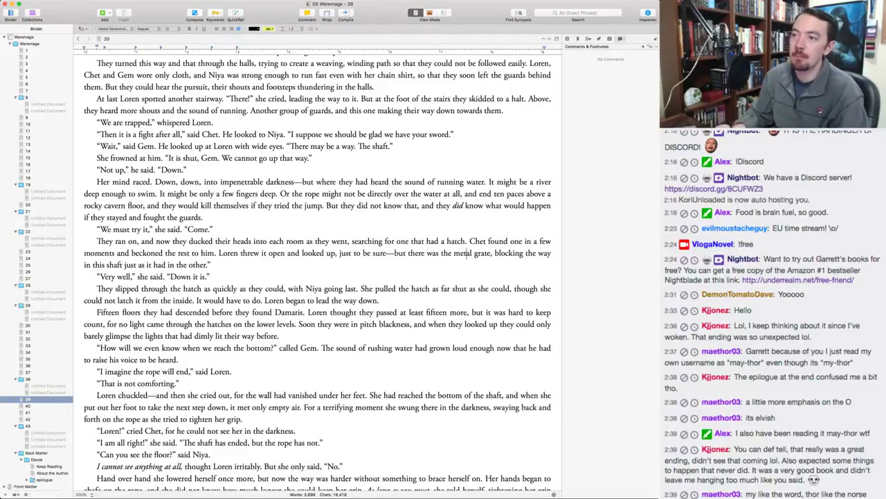
pyautogui.moveTo(112, 253); pyautogui.dragTo(211, 252)
pyautogui.press('BackSpace')
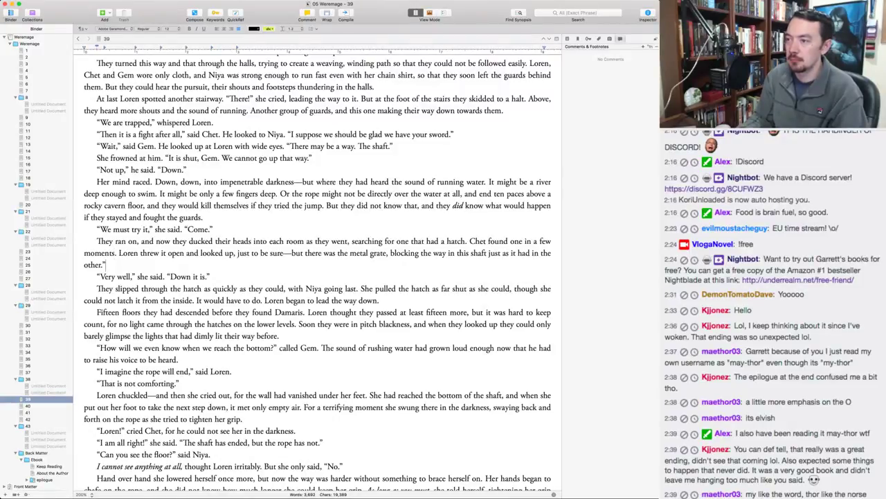
# Reword the end of the hatch paragraph to "Loren led them all down the rope.".
pyautogui.moveTo(286, 300); pyautogui.dragTo(317, 300)
pyautogui.press('BackSpace')
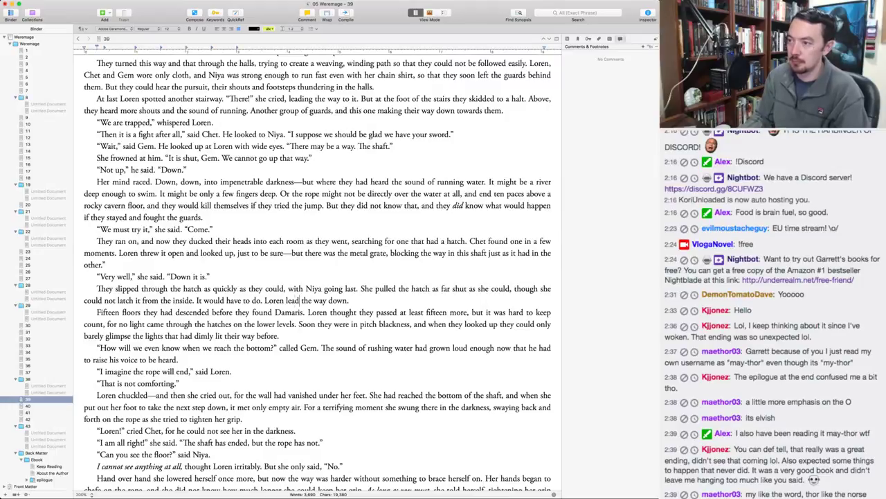
pyautogui.press('BackSpace')
pyautogui.press('BackSpace')
pyautogui.write('d')
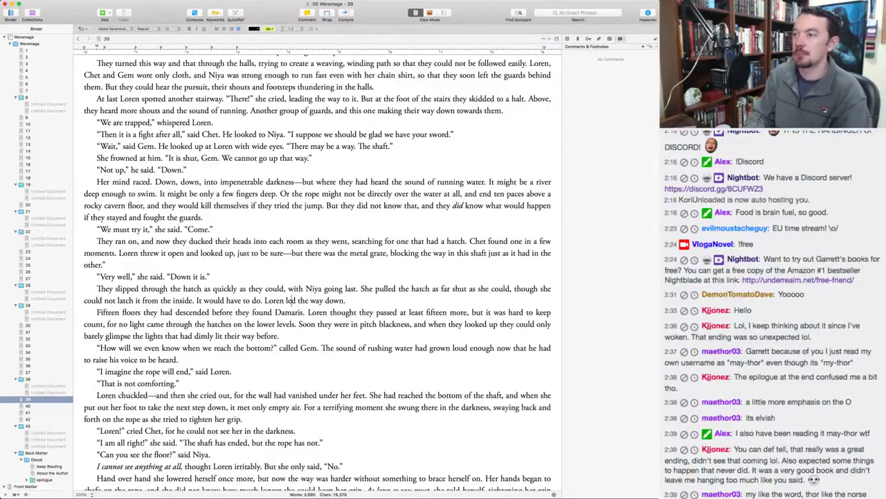
pyautogui.moveTo(298, 300); pyautogui.dragTo(323, 300)
pyautogui.write('them all')
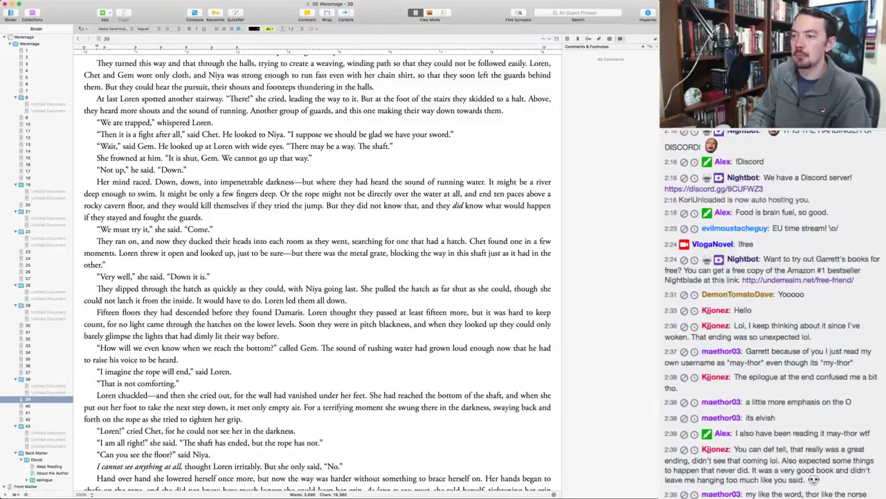
pyautogui.write(' down the')
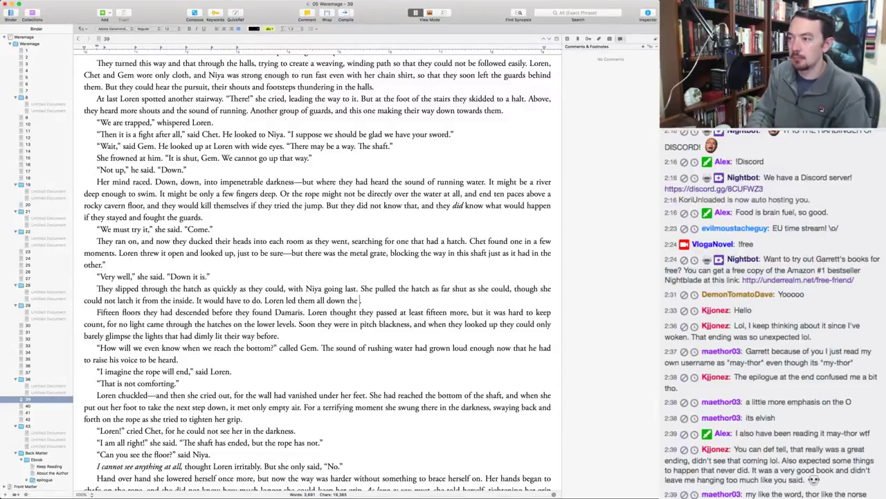
pyautogui.write(' rope.')
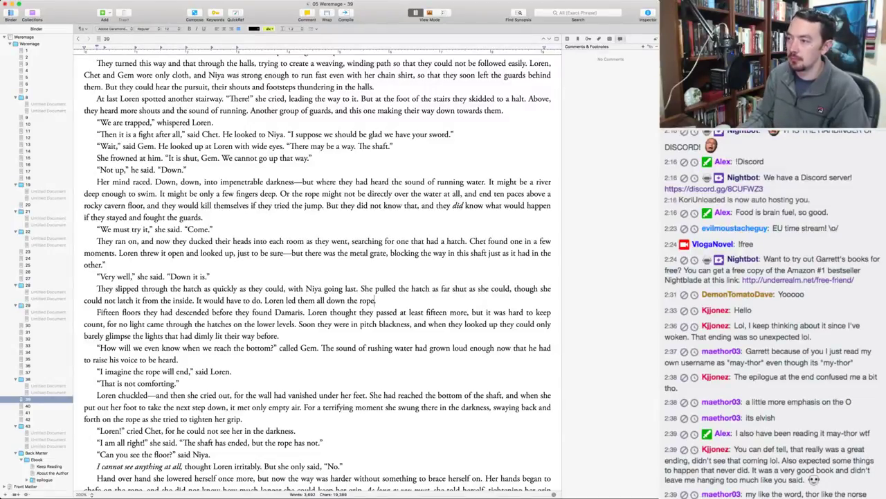
pyautogui.click(359, 324)
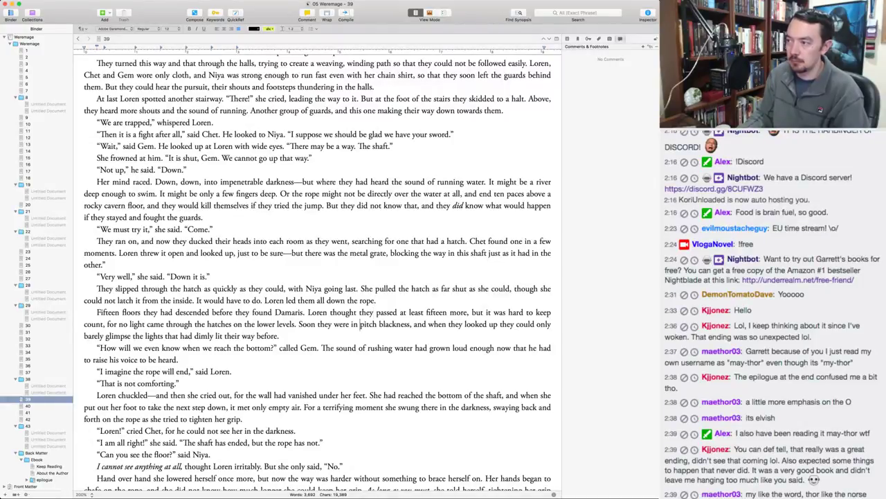
pyautogui.doubleClick(112, 324)
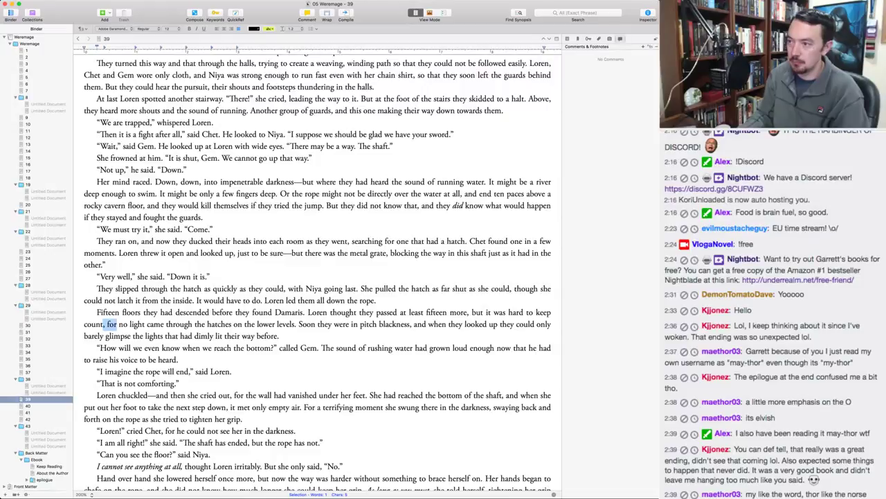
pyautogui.hotkey('alt', 'Left')
pyautogui.hotkey('alt', 'Left')
pyautogui.hotkey('alt', 'Left')
pyautogui.hotkey('alt', 'Left')
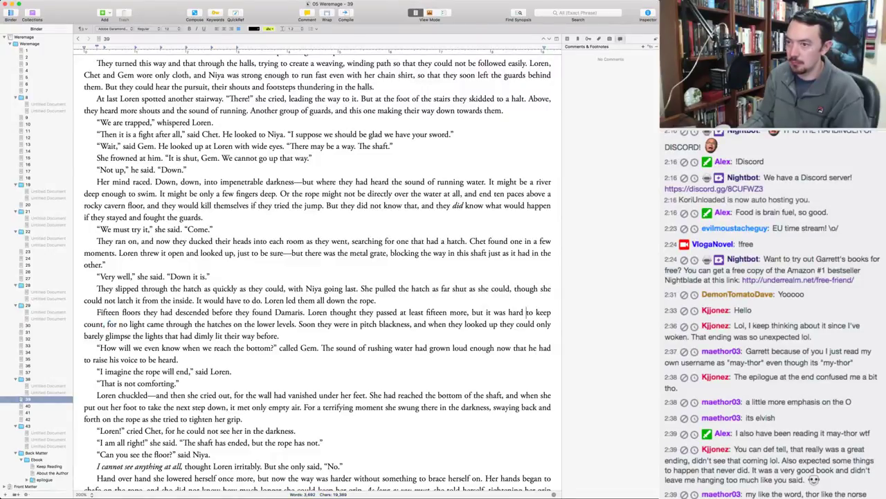
pyautogui.press('Down')
pyautogui.press('super+Left')
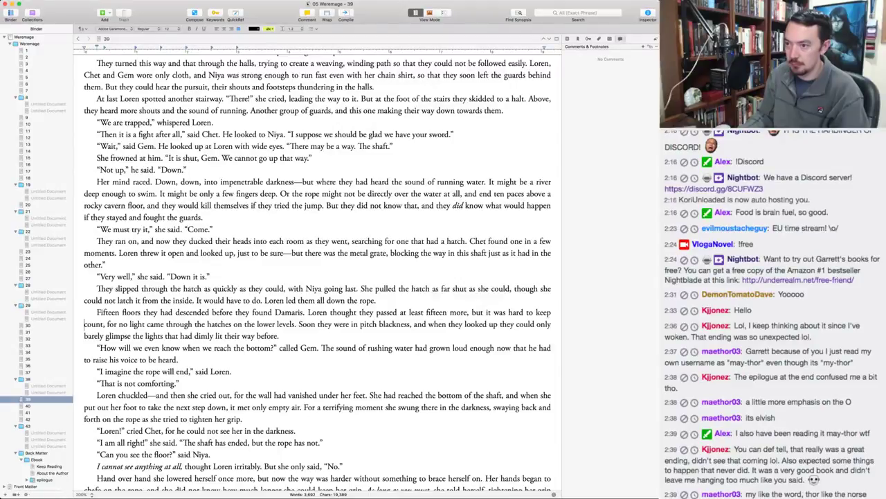
# Reword the end of the "Fifteen floors" paragraph to "the soft glow that had lit their way before.".
pyautogui.hotkey('alt', 'Right')
pyautogui.hotkey('alt', 'Right')
pyautogui.hotkey('alt', 'Right')
pyautogui.hotkey('alt', 'Right')
pyautogui.press('BackSpace')
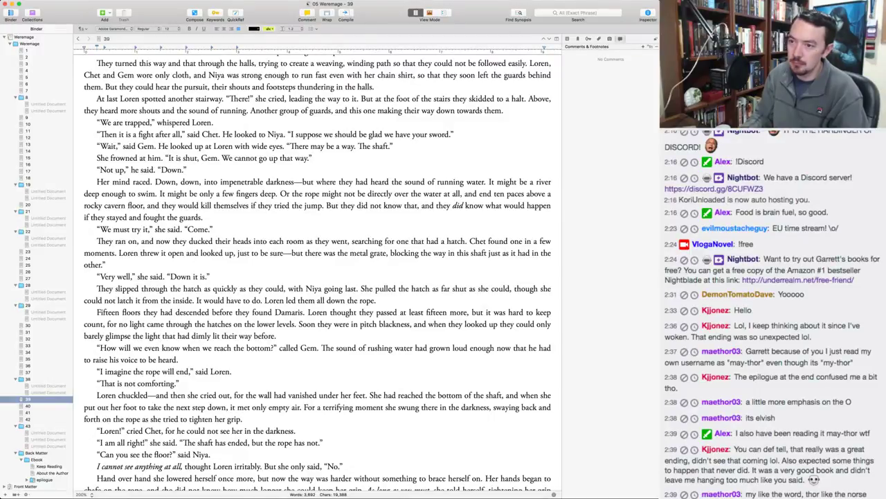
pyautogui.doubleClick(147, 336)
pyautogui.write('glow')
pyautogui.hotkey('alt', 'Right')
pyautogui.hotkey('alt', 'Right')
pyautogui.hotkey('alt', 'Delete')
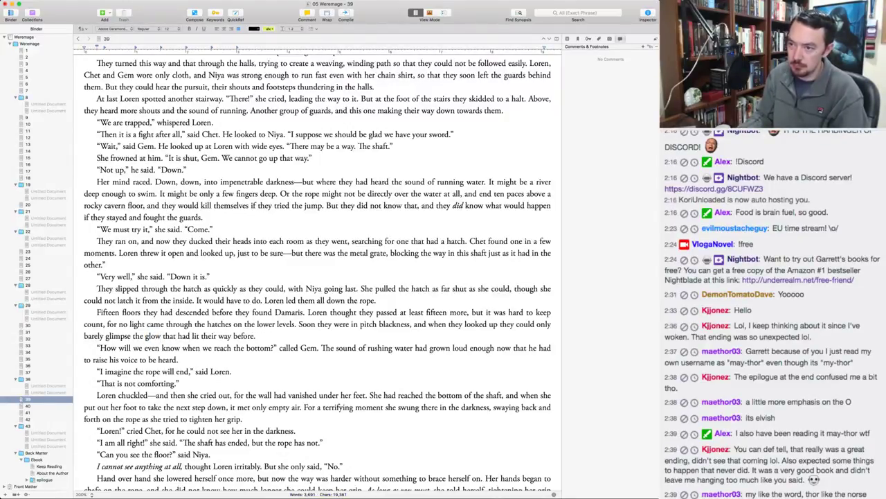
pyautogui.click(145, 336)
pyautogui.write('soft')
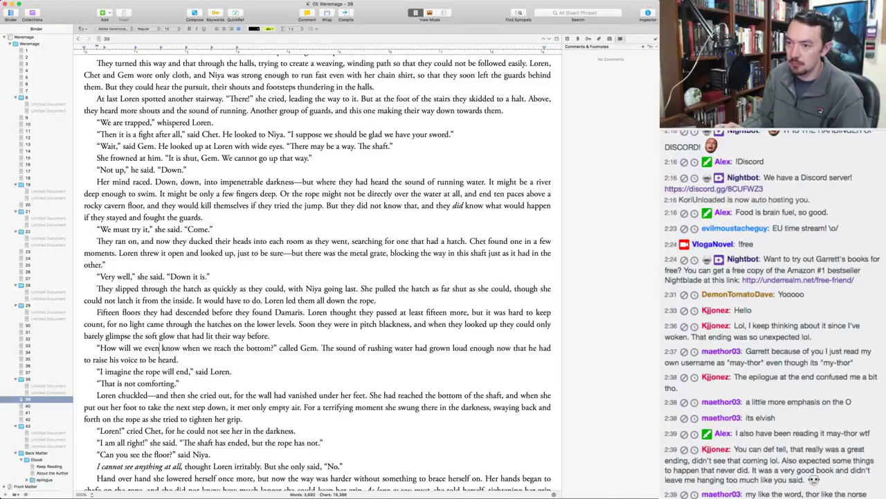
# Delete "with her feet" so the rushing water sentence ends "too far for her to reach.".
pyautogui.press('Down')
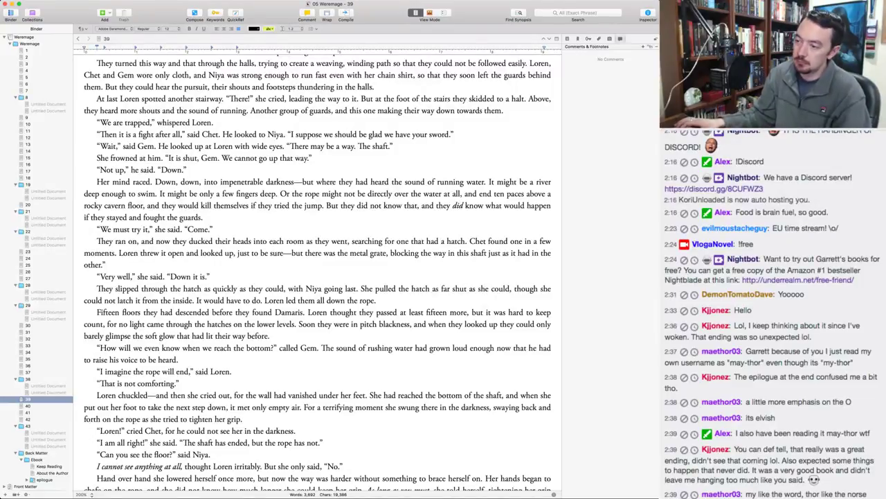
pyautogui.scroll(-5, 317, 277)
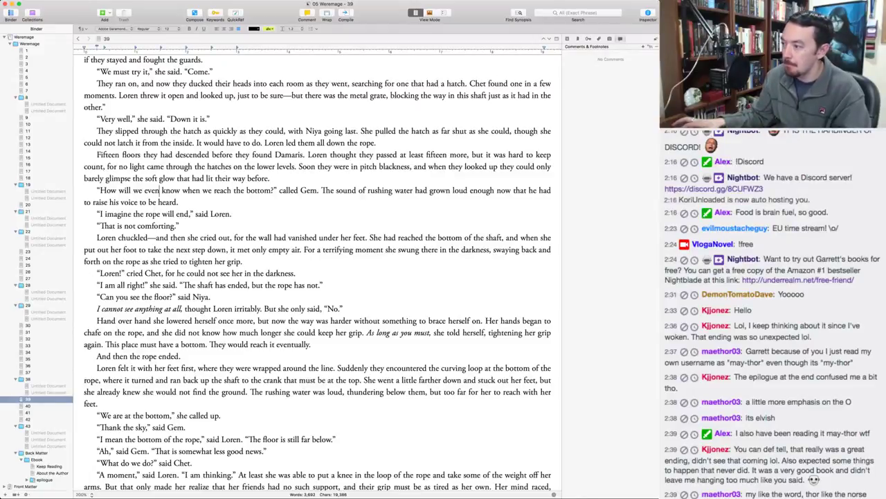
pyautogui.click(520, 391)
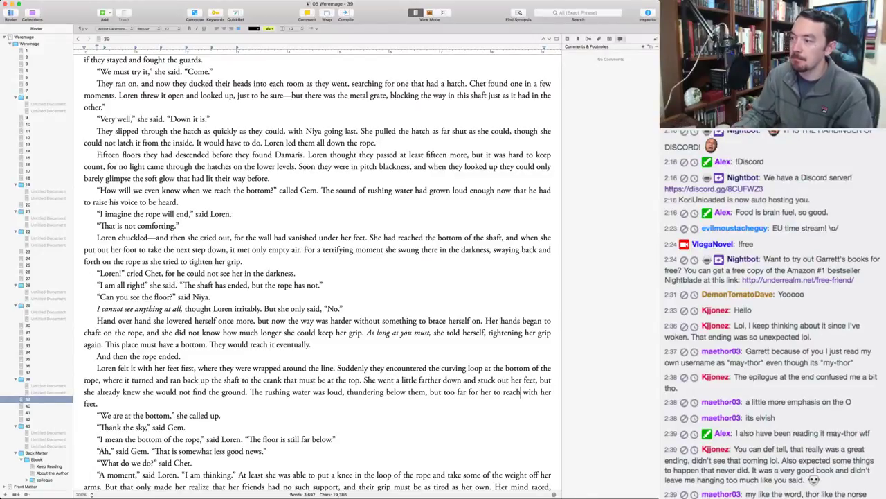
pyautogui.hotkey('shift', 'alt', 'Right')
pyautogui.hotkey('shift', 'alt', 'Right')
pyautogui.hotkey('shift', 'alt', 'Right')
pyautogui.press('BackSpace')
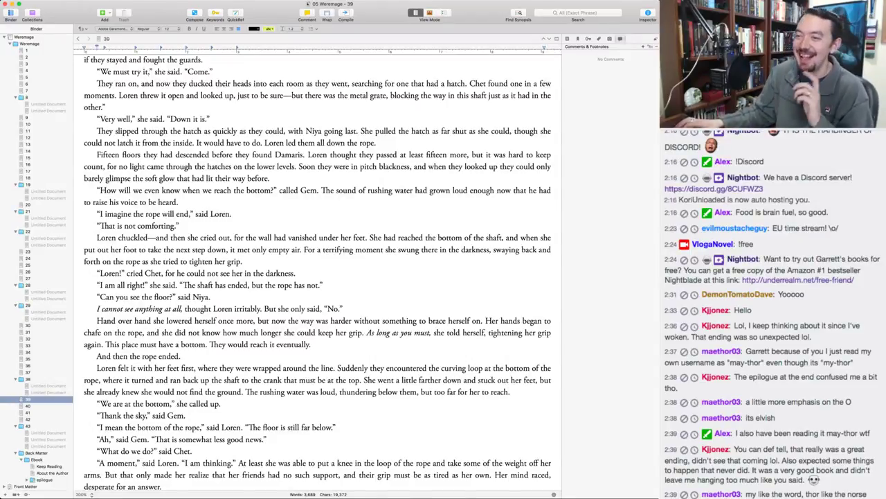
# Set the italic "See." in its own paragraph, separate from the text before and after it.
pyautogui.scroll(-5, 266, 273)
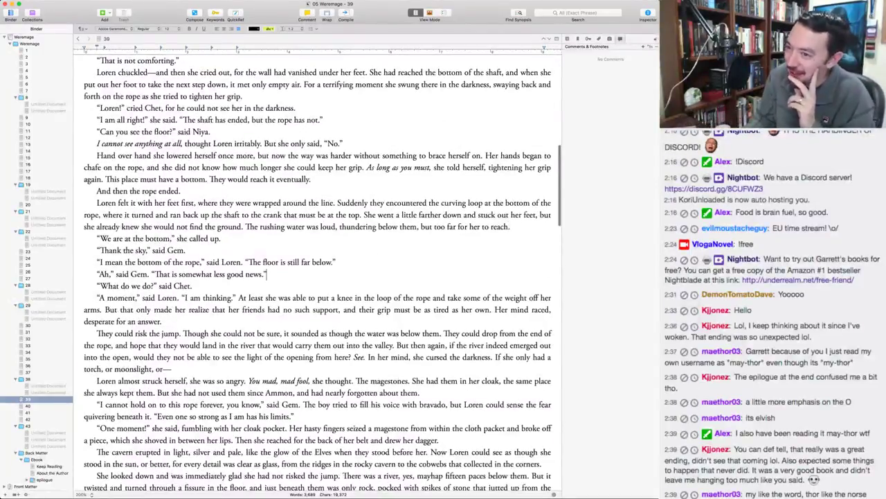
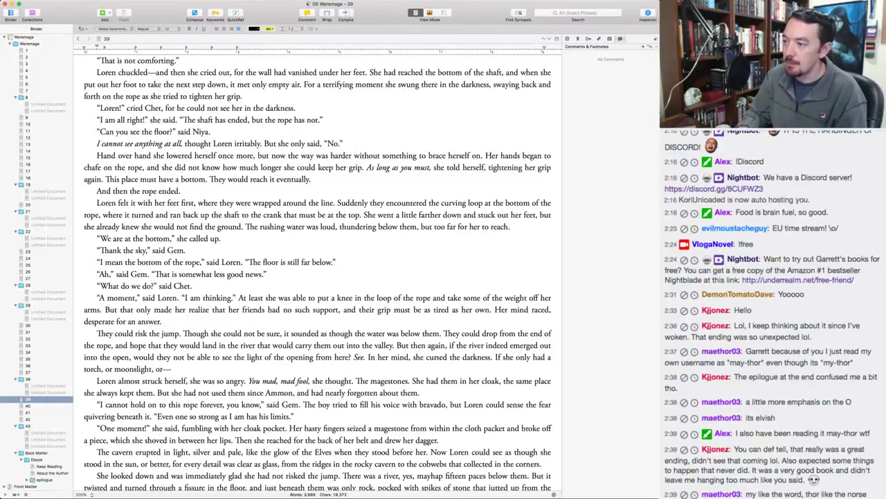
pyautogui.press('Return')
pyautogui.press('Right')
pyautogui.press('Right')
pyautogui.press('Right')
pyautogui.press('Right')
pyautogui.press('Right')
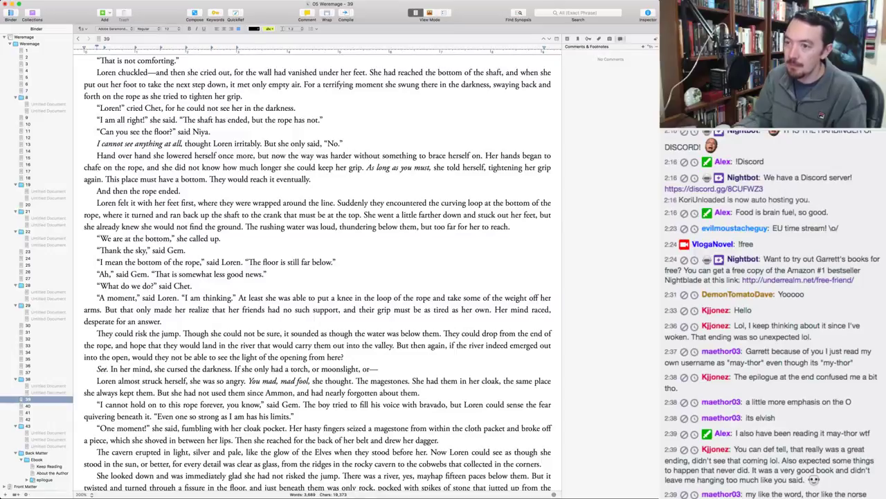
pyautogui.press('Return')
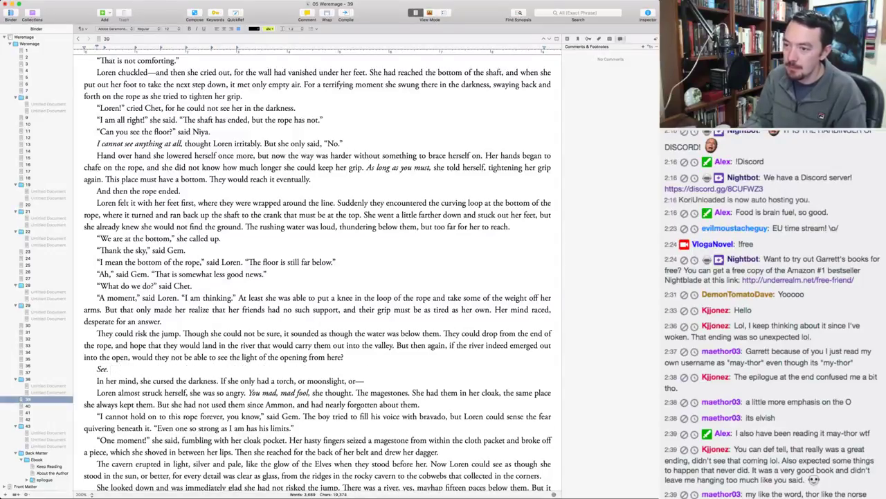
# Delete "In her mind," so the paragraph opens with "She cursed the darkness.".
pyautogui.hotkey('alt', 'shift', 'Right')
pyautogui.hotkey('alt', 'shift', 'Right')
pyautogui.hotkey('alt', 'shift', 'Right')
pyautogui.hotkey('alt', 'shift', 'Right')
pyautogui.hotkey('shift', 'Left')
pyautogui.hotkey('shift', 'Left')
pyautogui.hotkey('shift', 'Left')
pyautogui.hotkey('shift', 'Right')
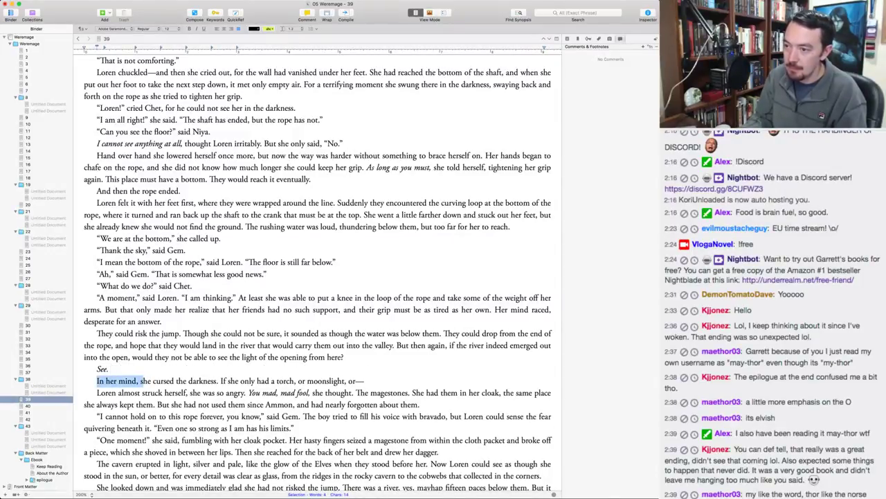
pyautogui.write('S')
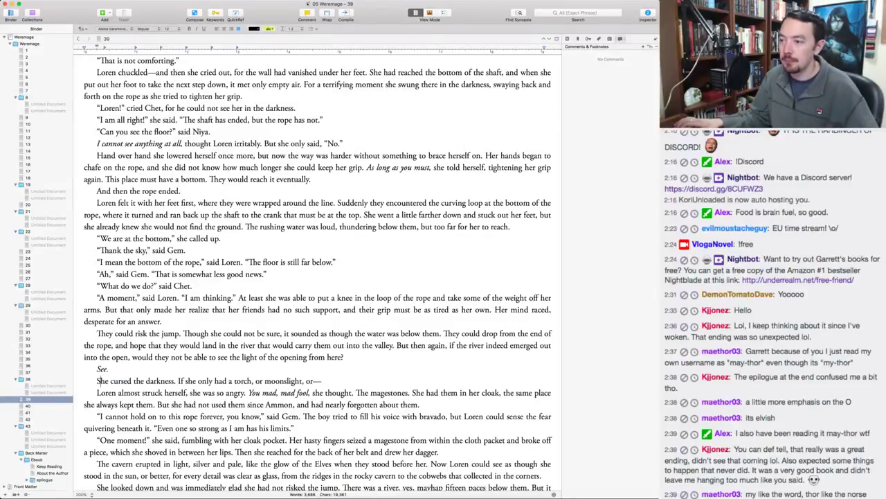
# Replace "mad, mad" in Loren's italic thought so it reads "You stupid, stupid fool,".
pyautogui.scroll(-6, 264, 257)
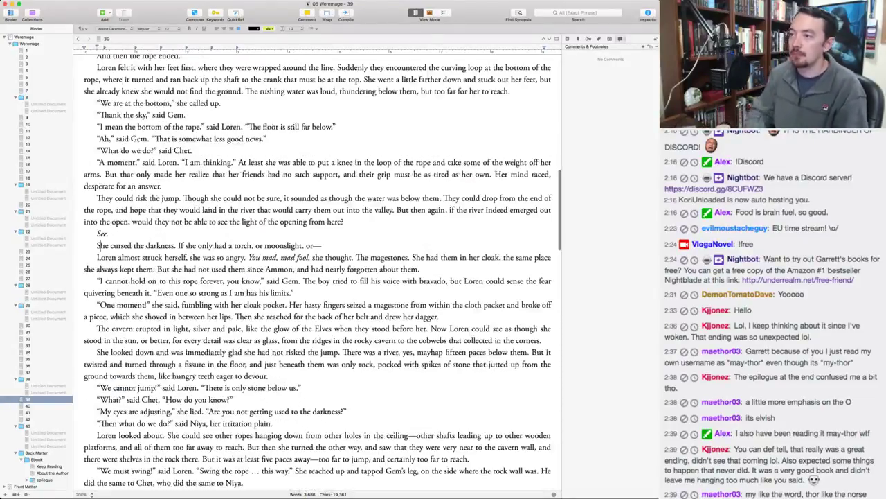
pyautogui.moveTo(262, 257); pyautogui.dragTo(295, 257)
pyautogui.write('stupid, stu')
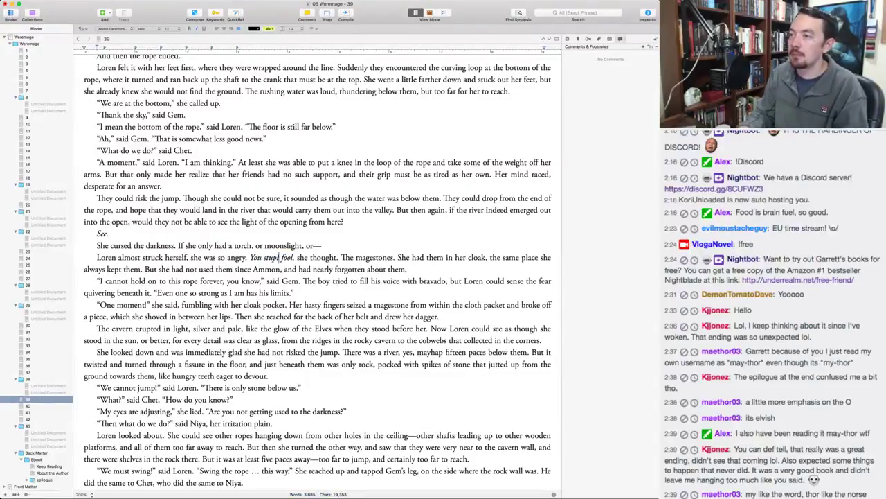
pyautogui.write('pid')
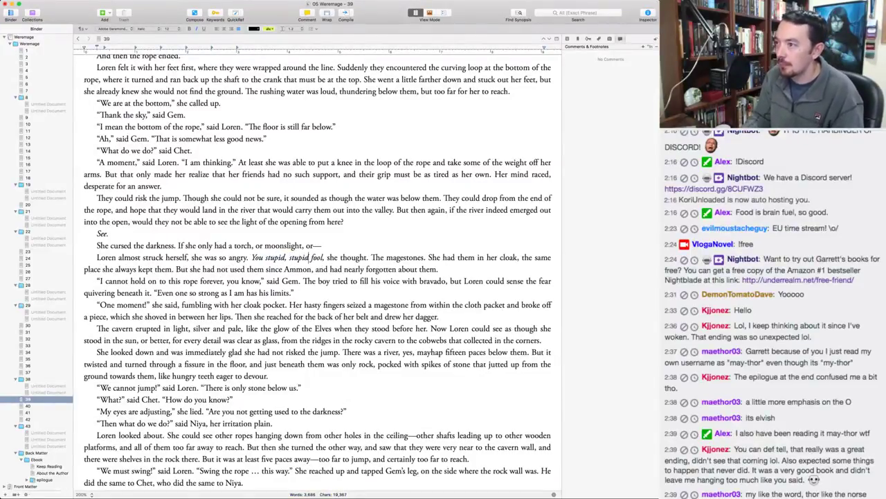
# Start a new paragraph at "The magestones." after "she thought.".
pyautogui.hotkey('alt', 'Left')
pyautogui.hotkey('alt', 'Left')
pyautogui.press('Return')
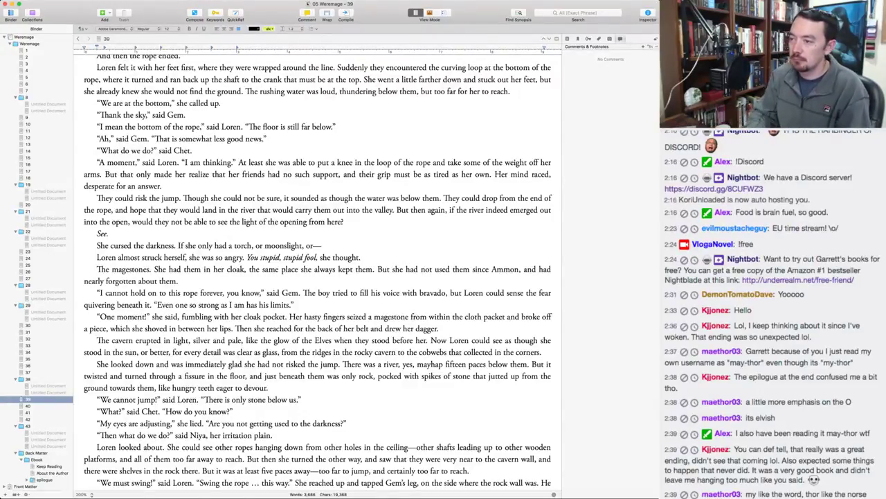
# Reword the magestone sentence to open "With hasty fingers she seized a magestone" and delete "from within the cloth packet".
pyautogui.doubleClick(295, 316)
pyautogui.write('With')
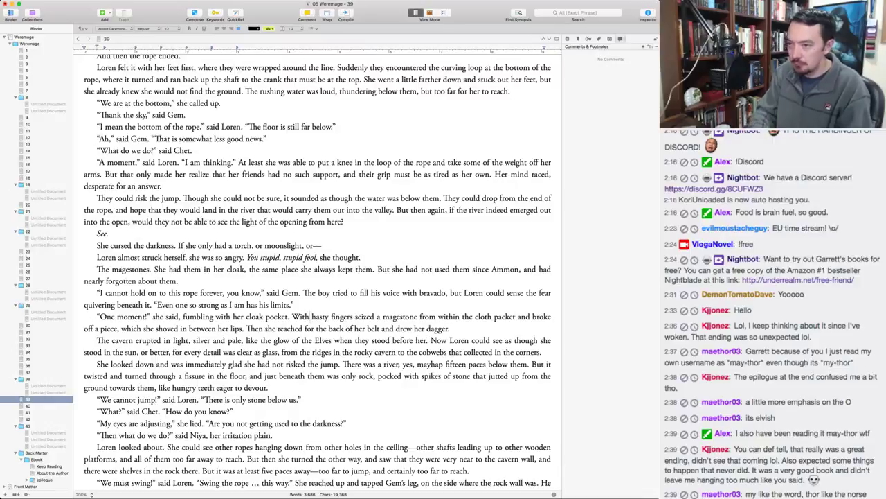
pyautogui.write(' she s')
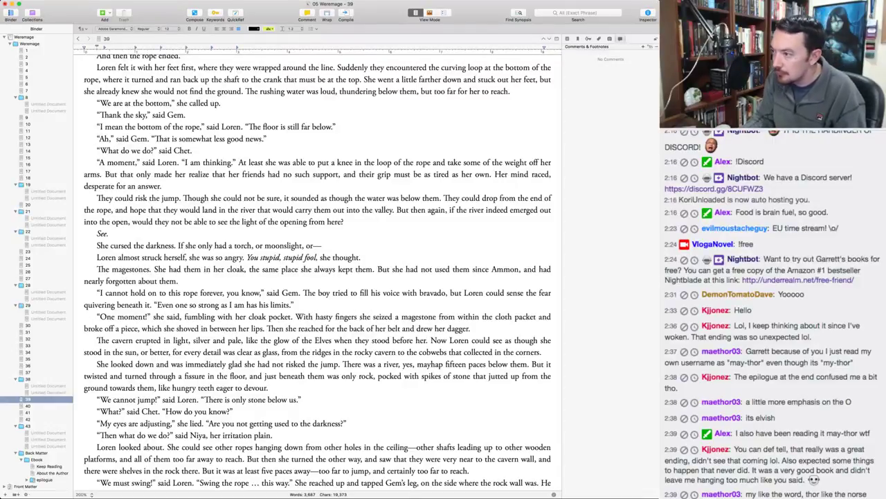
pyautogui.click(436, 316)
pyautogui.keyDown('shift'); pyautogui.click(537, 316); pyautogui.keyUp('shift')
pyautogui.press('BackSpace')
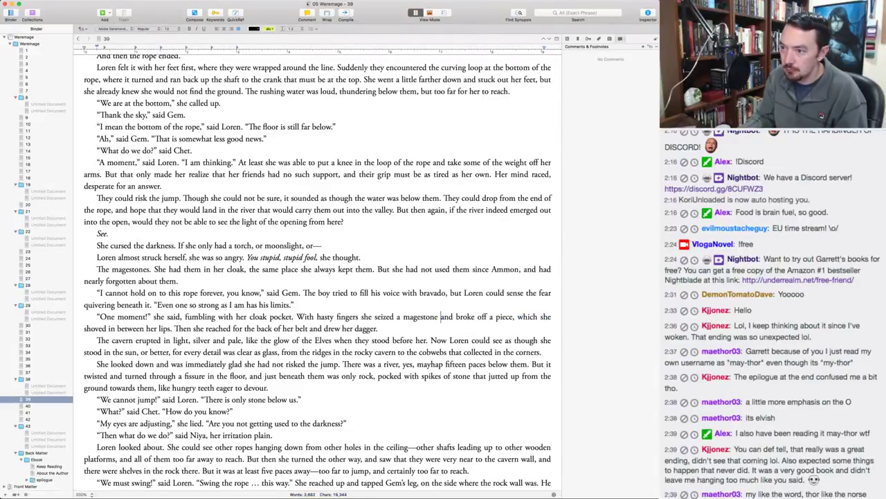
# Insert "had" before "stood before her" in the sentence comparing the cavern's light to the Elves.
pyautogui.click(371, 340)
pyautogui.write('had')
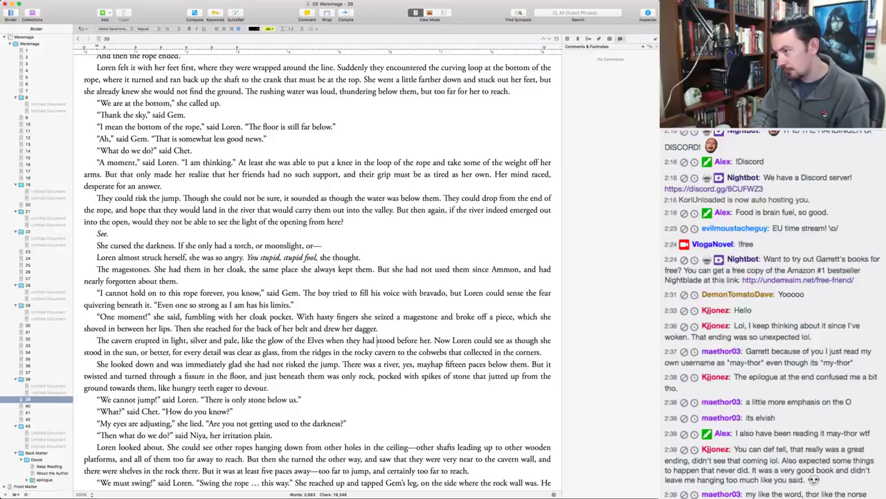
pyautogui.press('super+z')
pyautogui.write('had')
# Cut the clause after "Elves" so the sentence about the cavern's light ends with "like the glow of the Elves.".
pyautogui.hotkey('shift', 'alt', 'Right')
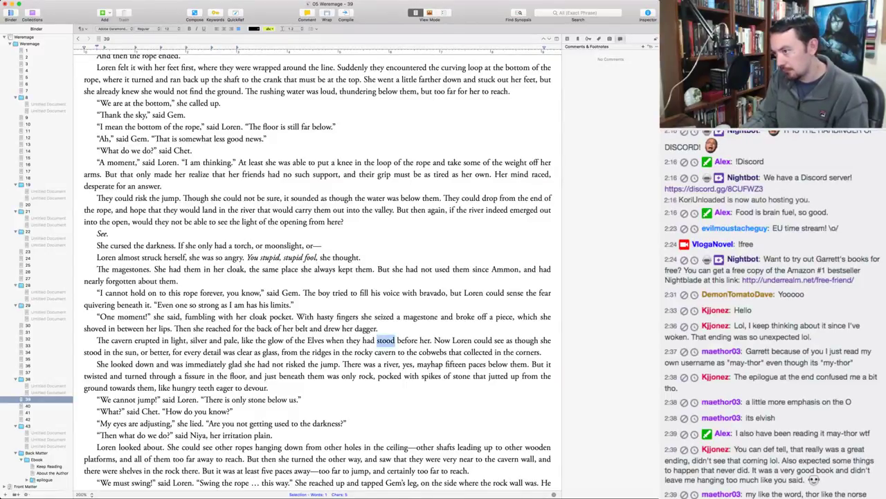
pyautogui.hotkey('alt', 'Left')
pyautogui.hotkey('alt', 'Left')
pyautogui.hotkey('alt', 'Left')
pyautogui.hotkey('alt', 'Left')
pyautogui.hotkey('alt', 'Right')
pyautogui.hotkey('shift', 'alt', 'Right')
pyautogui.hotkey('shift', 'alt', 'Right')
pyautogui.hotkey('shift', 'alt', 'Right')
pyautogui.hotkey('shift', 'alt', 'Right')
pyautogui.hotkey('shift', 'alt', 'Right')
pyautogui.hotkey('shift', 'alt', 'Right')
pyautogui.press('BackSpace')
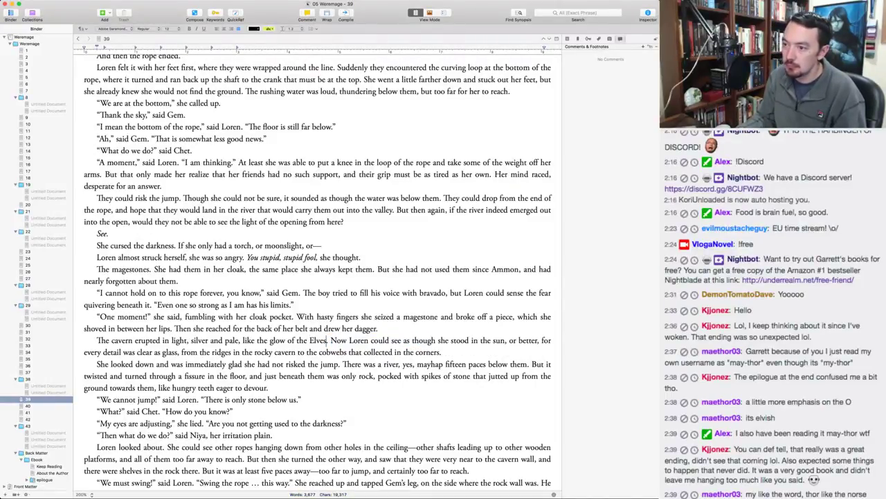
# Replace "clear as glass" with "enhanced" in the description of every detail of the cavern.
pyautogui.press('Down')
pyautogui.press('super+Left')
pyautogui.hotkey('alt', 'Right')
pyautogui.hotkey('alt', 'Right')
pyautogui.hotkey('alt', 'Right')
pyautogui.hotkey('alt', 'Right')
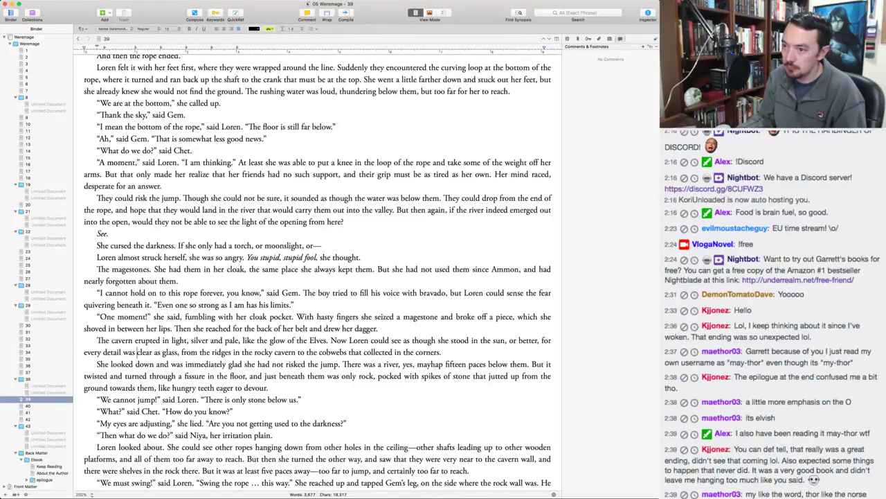
pyautogui.hotkey('shift', 'alt', 'Right')
pyautogui.hotkey('shift', 'alt', 'Right')
pyautogui.hotkey('shift', 'alt', 'Right')
pyautogui.write('enhanced')
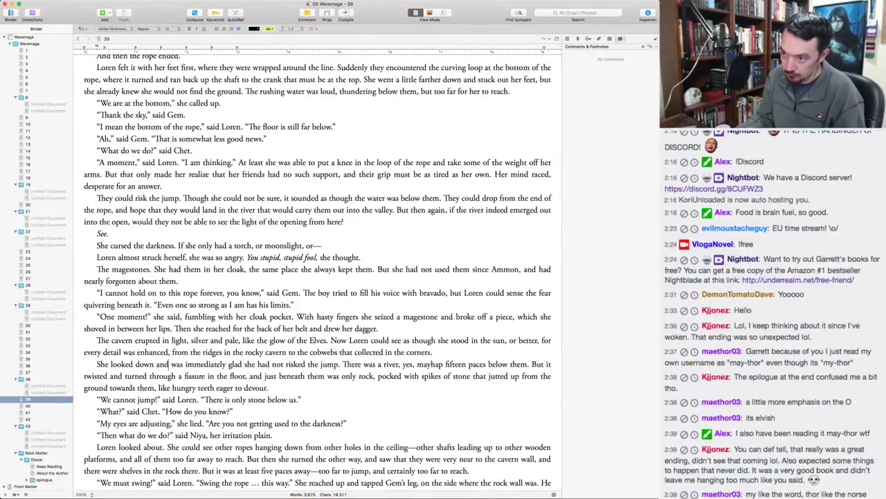
# Delete "immediately" from the sentence about Loren being glad she had not risked the jump.
pyautogui.press('Down')
pyautogui.hotkey('alt', 'Right')
pyautogui.hotkey('shift', 'alt', 'Right')
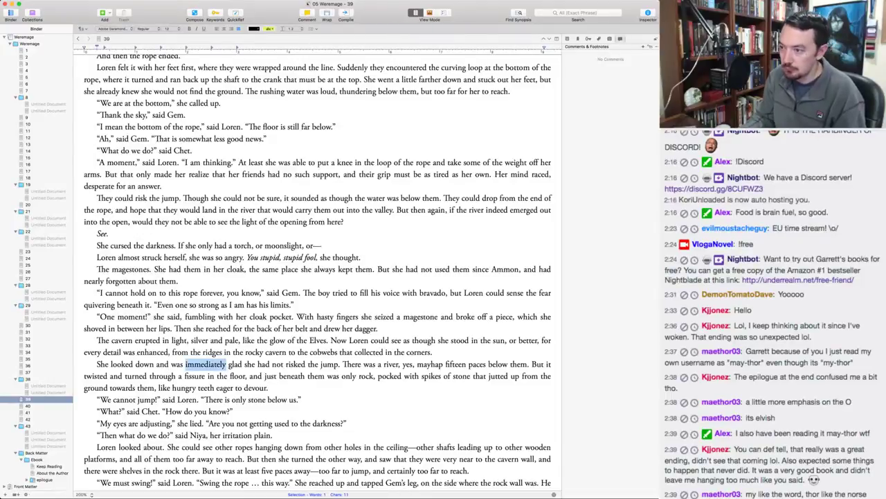
pyautogui.press('BackSpace')
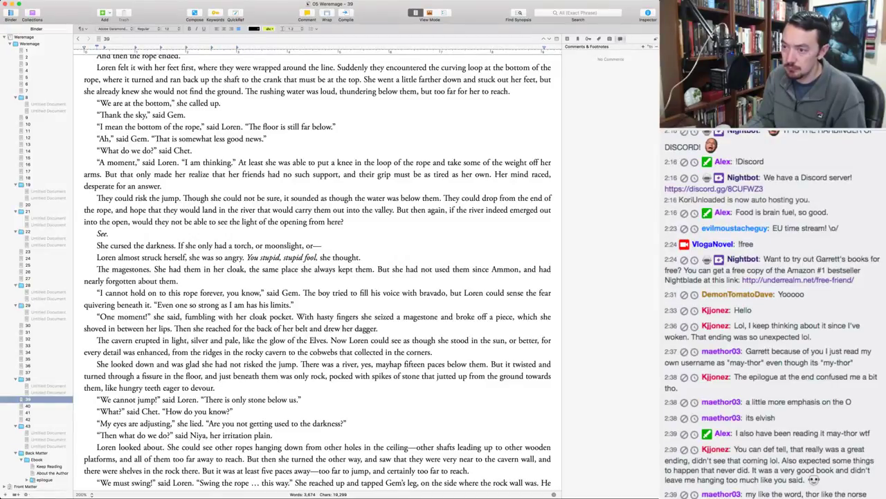
# Read on from the fissure description through the rope swing and climb down to the river dialogue, checking the prose.
pyautogui.click(186, 376)
pyautogui.scroll(-5, 185, 376)
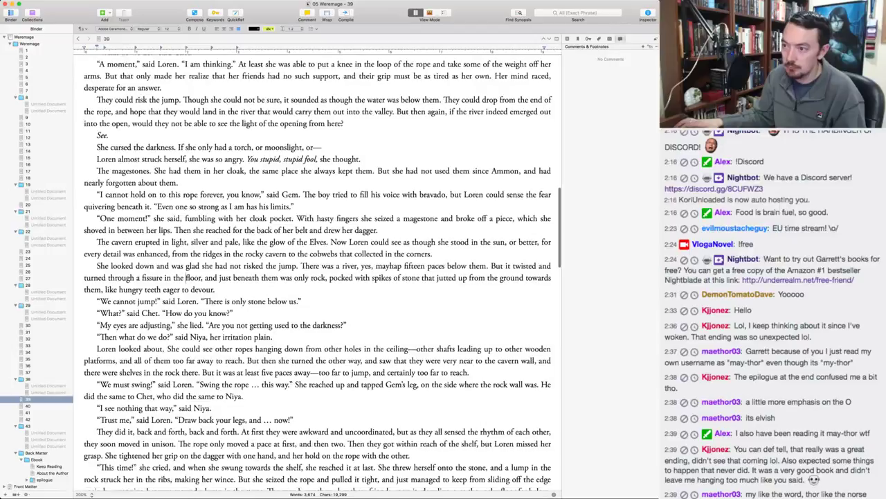
pyautogui.scroll(-3, 323, 272)
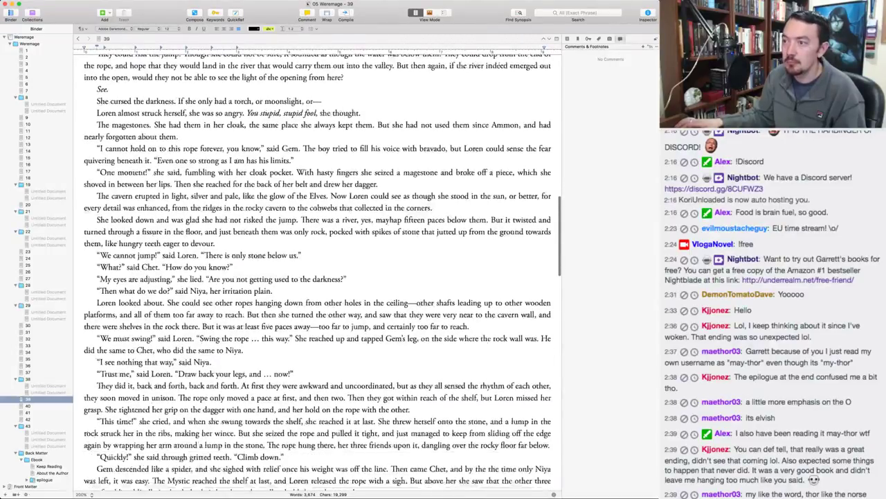
pyautogui.scroll(-2, 323, 272)
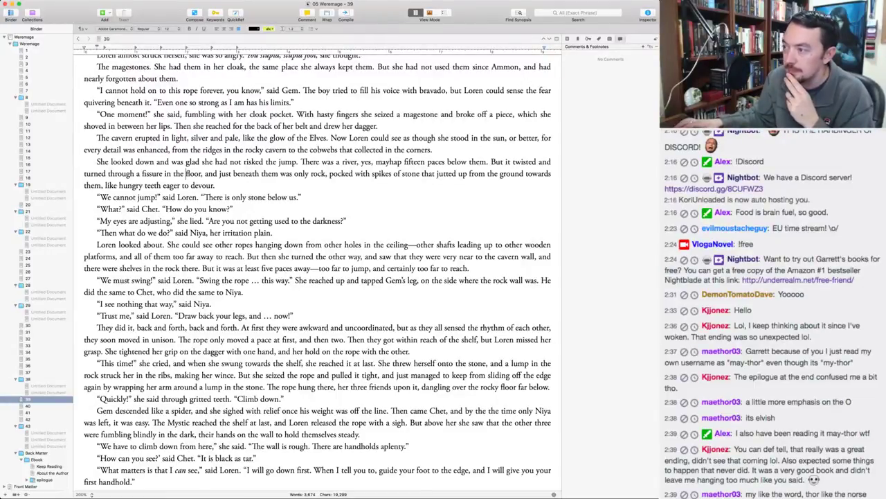
pyautogui.scroll(-2, 317, 270)
pyautogui.scroll(-1, 317, 272)
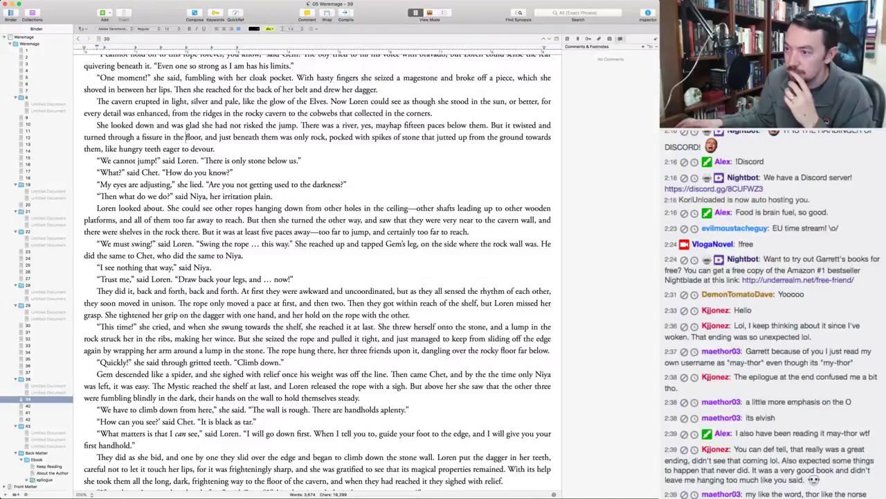
pyautogui.scroll(-3, 316, 272)
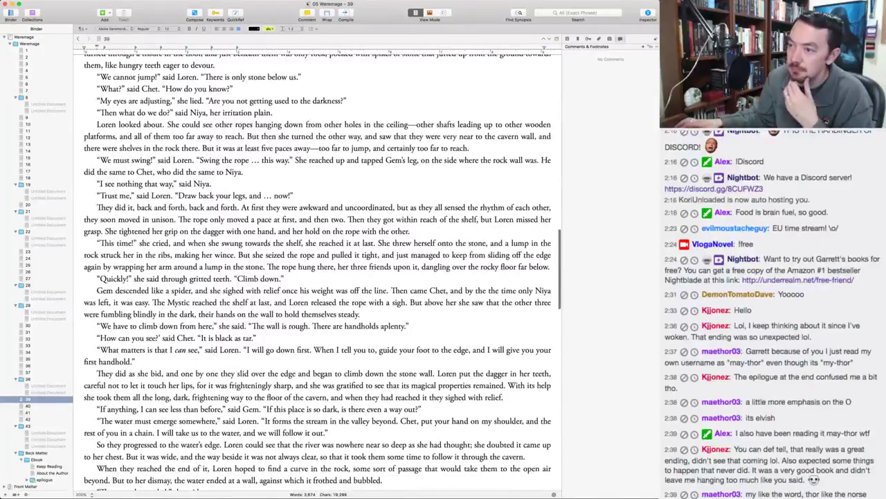
pyautogui.scroll(-1, 316, 273)
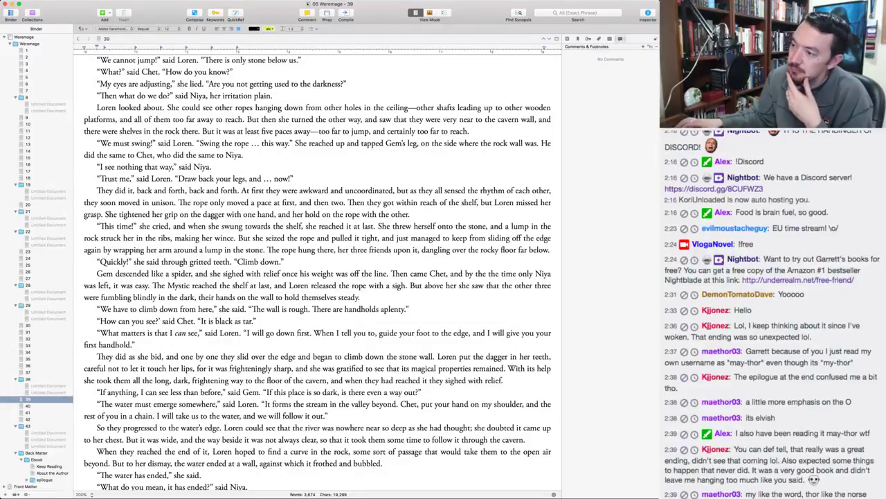
pyautogui.scroll(-5, 318, 272)
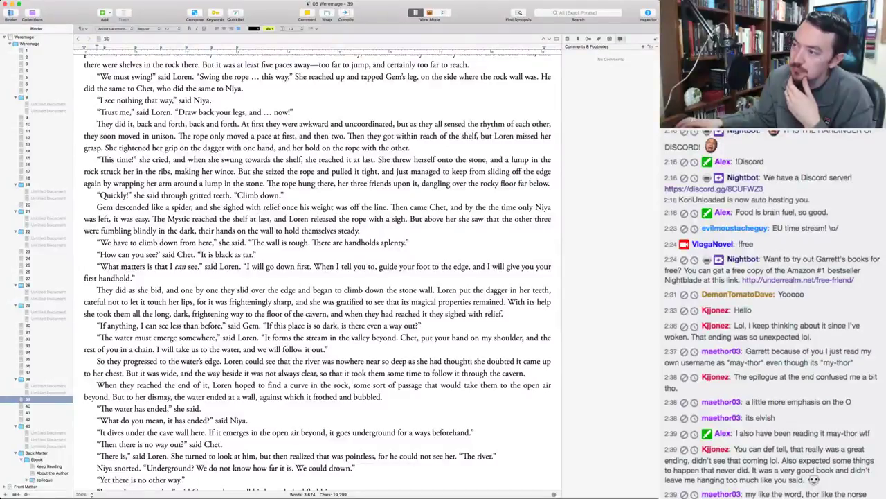
pyautogui.scroll(-1, 318, 272)
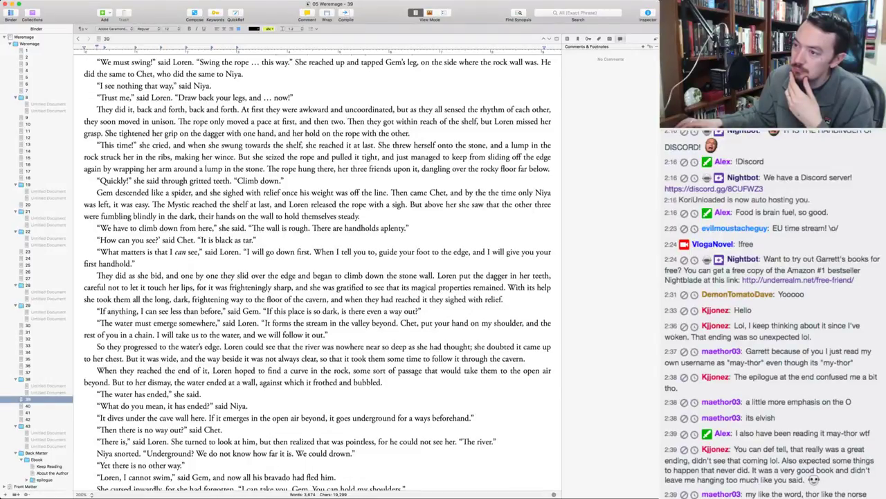
pyautogui.scroll(-1, 317, 270)
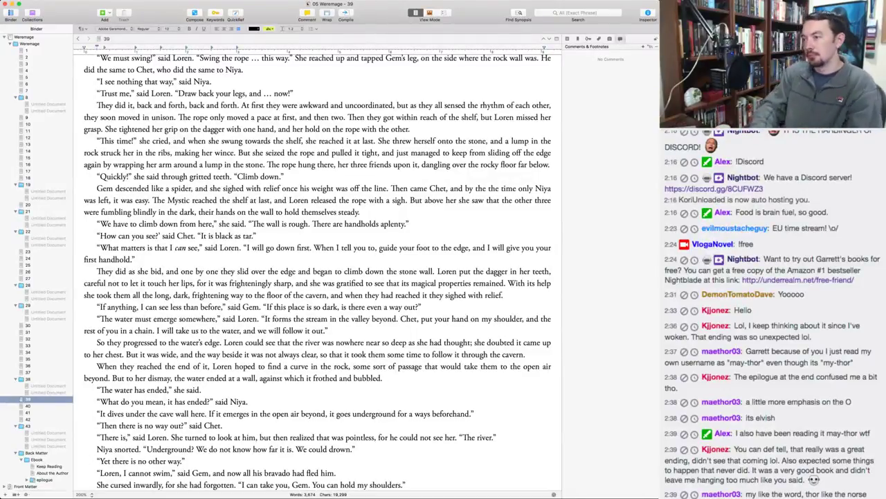
# Replace "beyond" with "outside Yewamba" in Loren's line about the stream in the valley.
pyautogui.doubleClick(386, 318)
pyautogui.write('outside Yew')
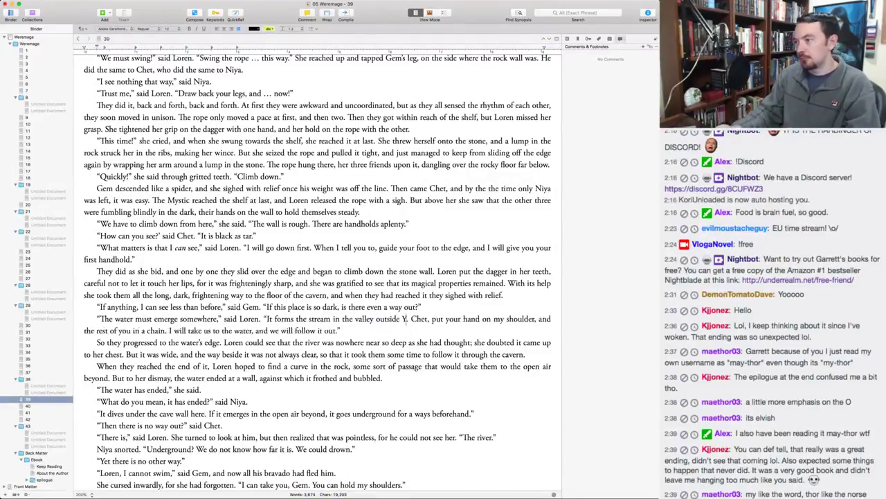
pyautogui.write('amba')
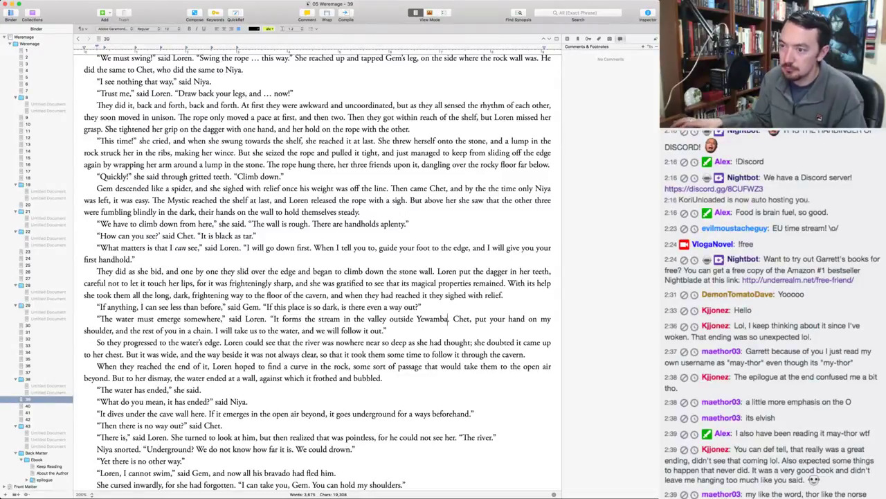
pyautogui.write('.')
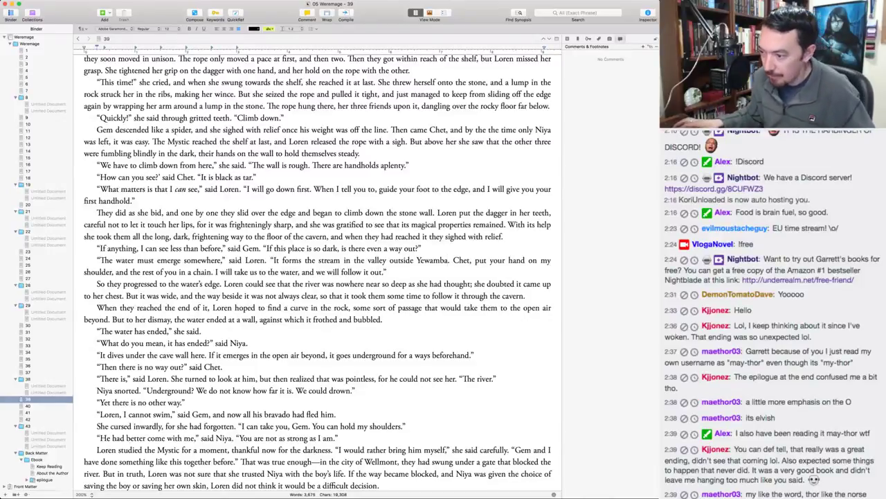
# After "the boy's life." insert "She had always scorned him, likely thinking him too young to be on such an important quest.".
pyautogui.scroll(-1, 317, 270)
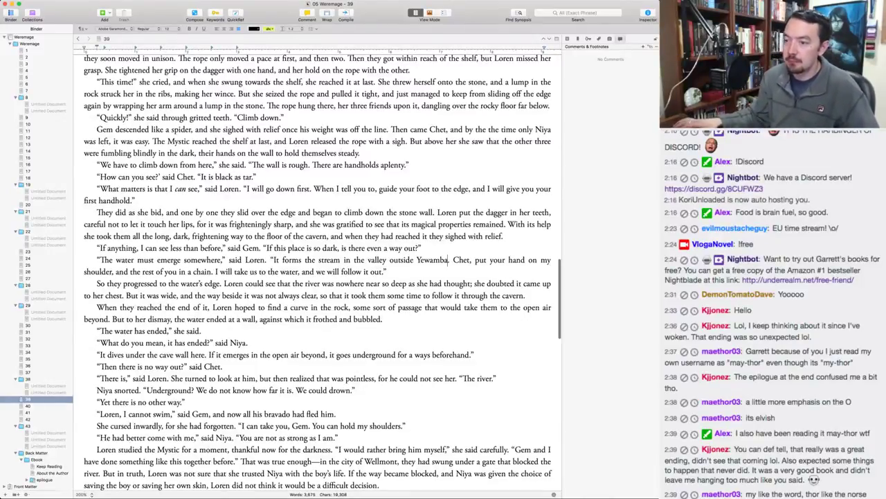
pyautogui.scroll(-1, 317, 270)
pyautogui.scroll(-3, 317, 271)
pyautogui.scroll(-2, 317, 270)
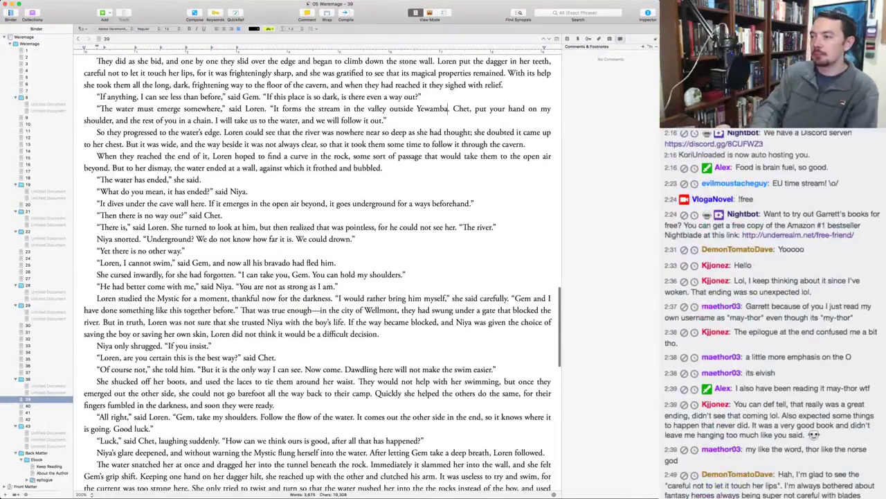
pyautogui.click(347, 322)
pyautogui.write('She had ')
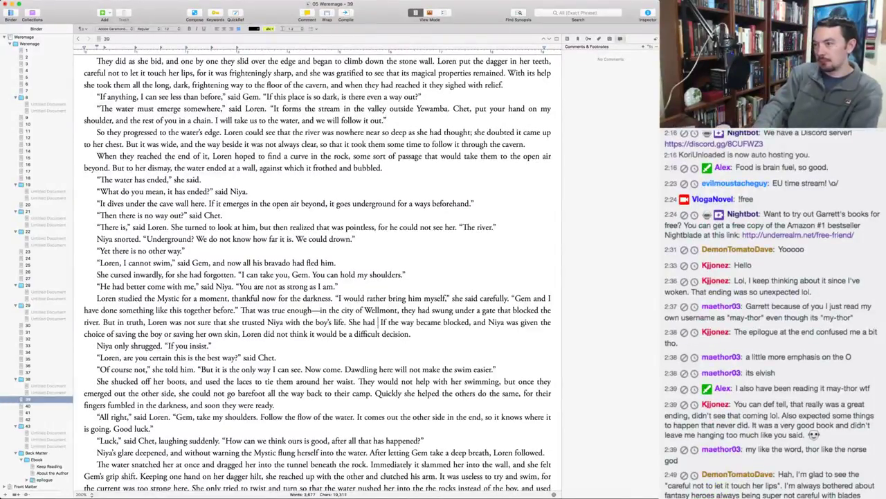
pyautogui.write('always scorned him.')
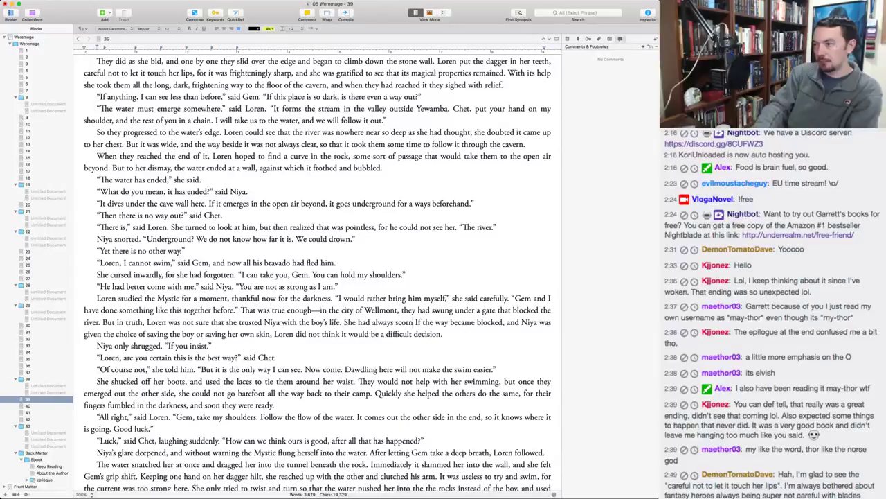
pyautogui.press('BackSpace')
pyautogui.write(',')
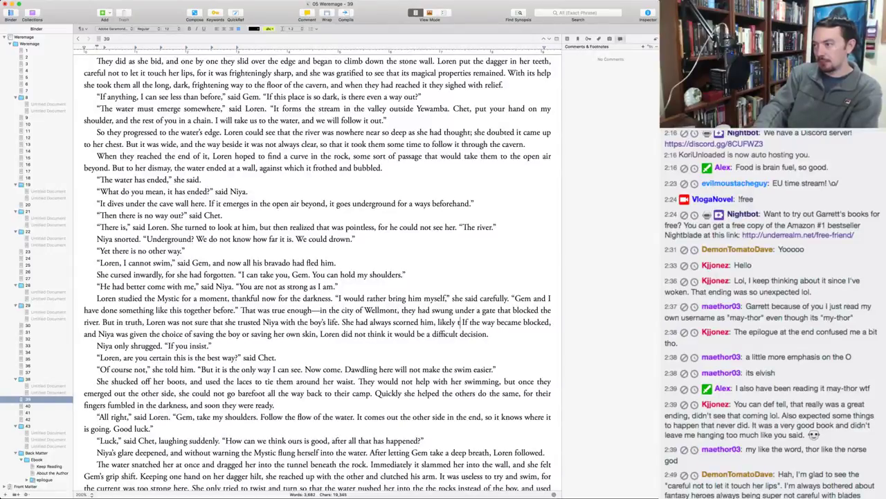
pyautogui.write(' likely thinking him too young to be on ')
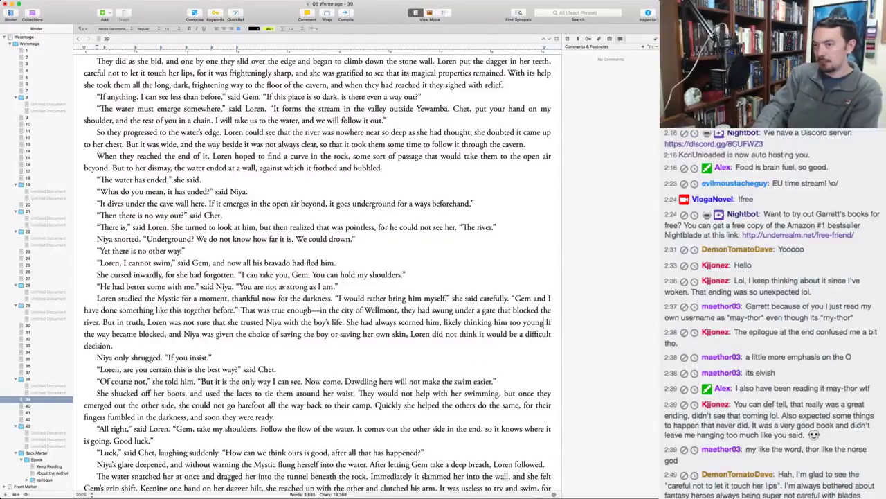
pyautogui.write('such an important quest.')
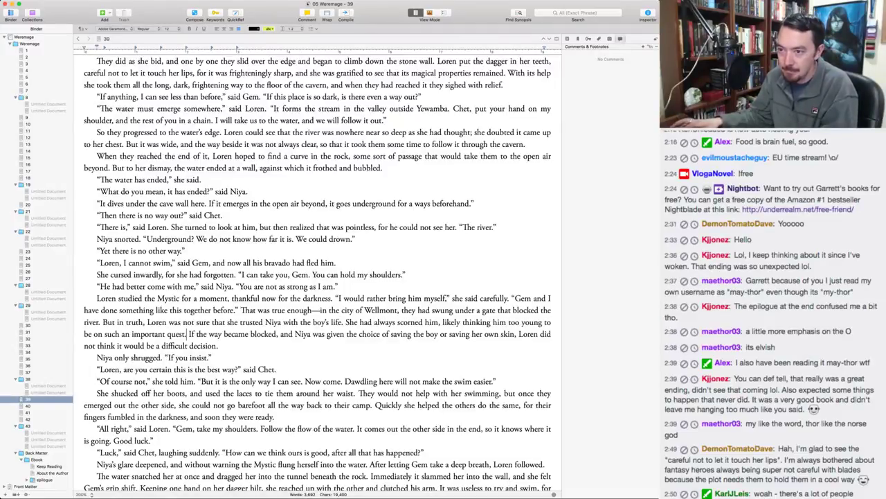
# Start a new paragraph at "That was true enough", keeping the "But in truth" sentence in that same paragraph.
pyautogui.click(96, 321)
pyautogui.press('Return')
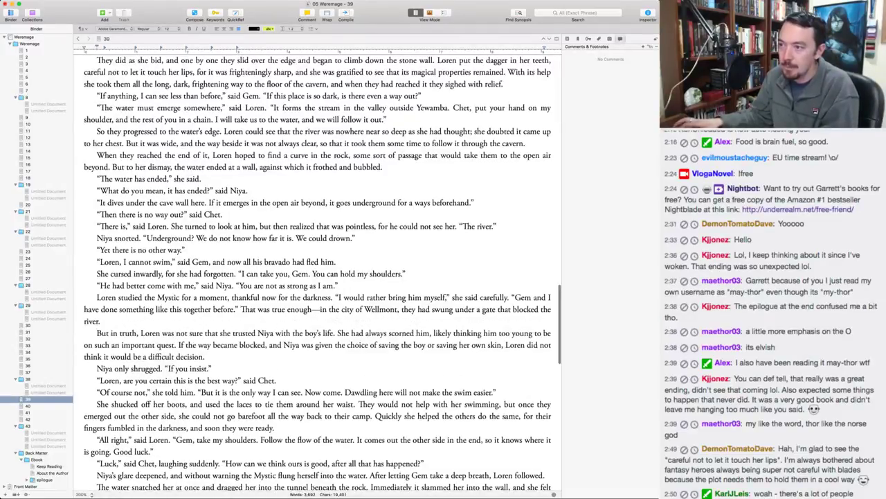
pyautogui.scroll(-3, 319, 277)
pyautogui.click(241, 276)
pyautogui.press('Return')
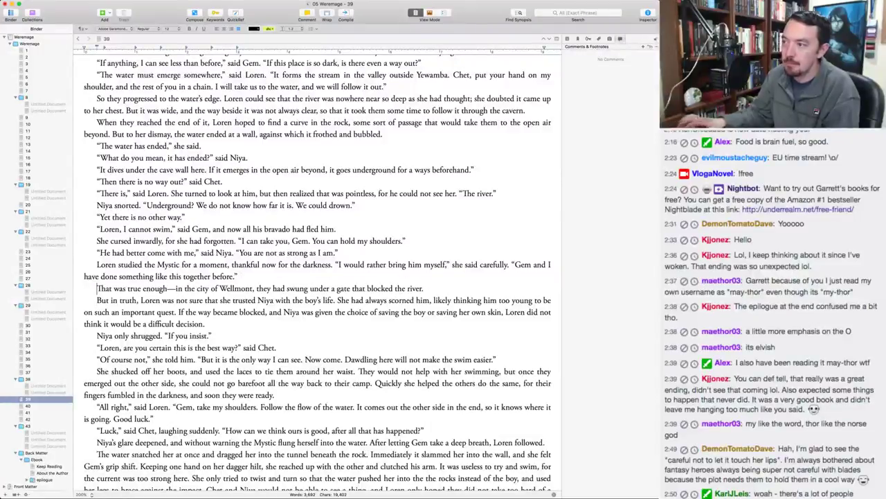
pyautogui.press('Down')
pyautogui.press('BackSpace')
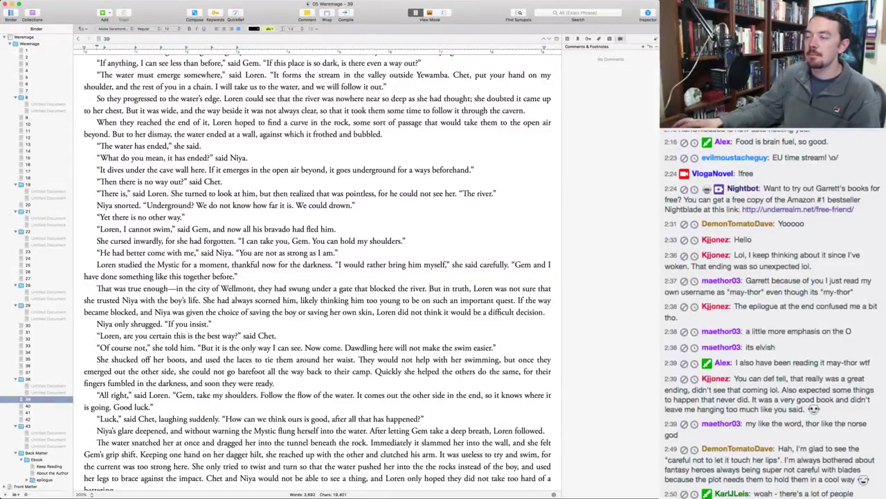
# Replace "She" with "The Mystic" at the start of the sentence about always having scorned Gem.
pyautogui.doubleClick(209, 300)
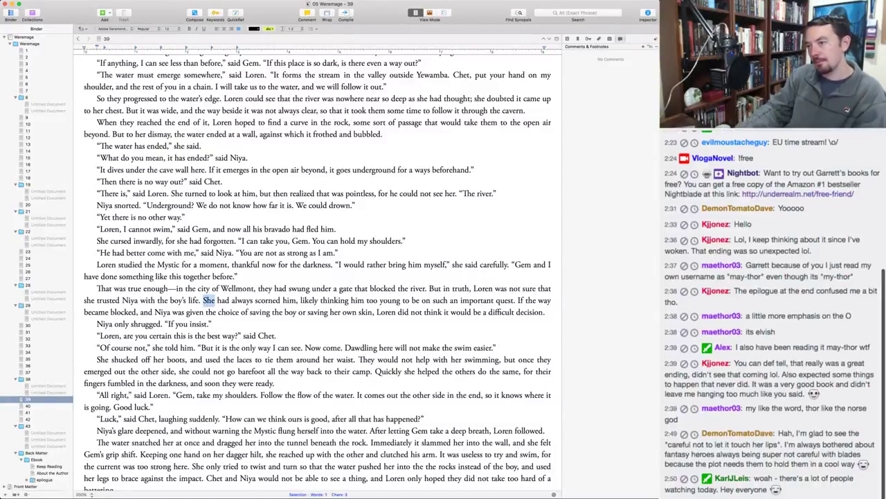
pyautogui.write('The Mystic')
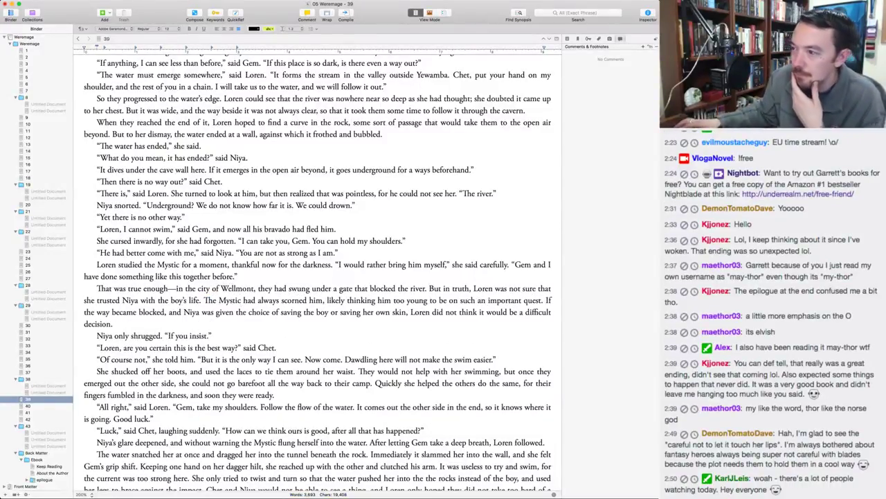
pyautogui.scroll(-1, 317, 273)
pyautogui.scroll(-5, 205, 198)
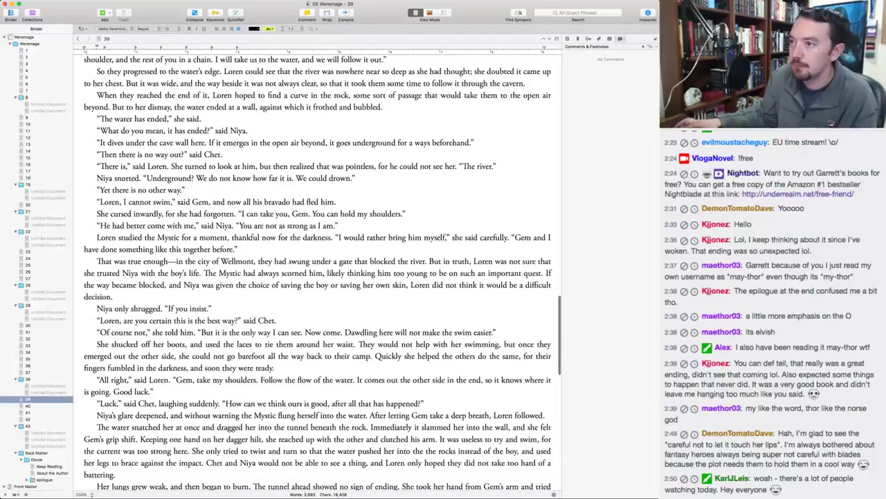
# Replace "was given" with "faced" in the sentence about Niya's choice of saving the boy or her own skin.
pyautogui.moveTo(202, 199); pyautogui.dragTo(233, 199)
pyautogui.write('faced')
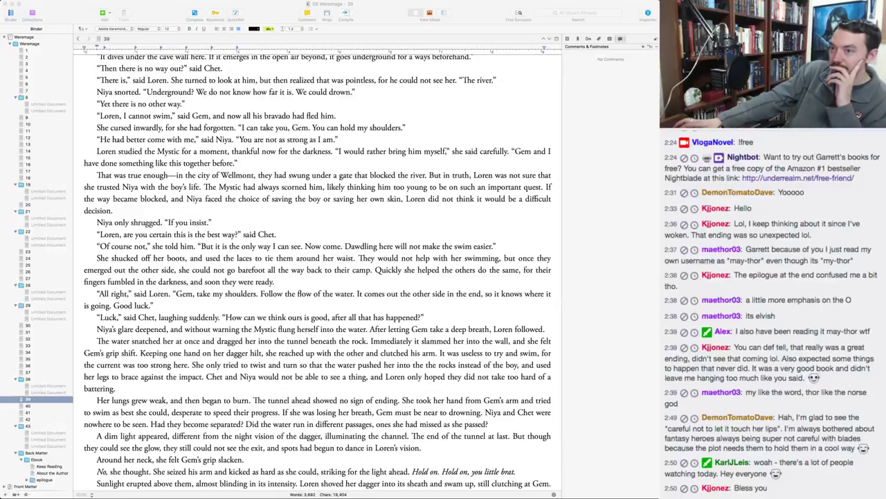
pyautogui.click(222, 199)
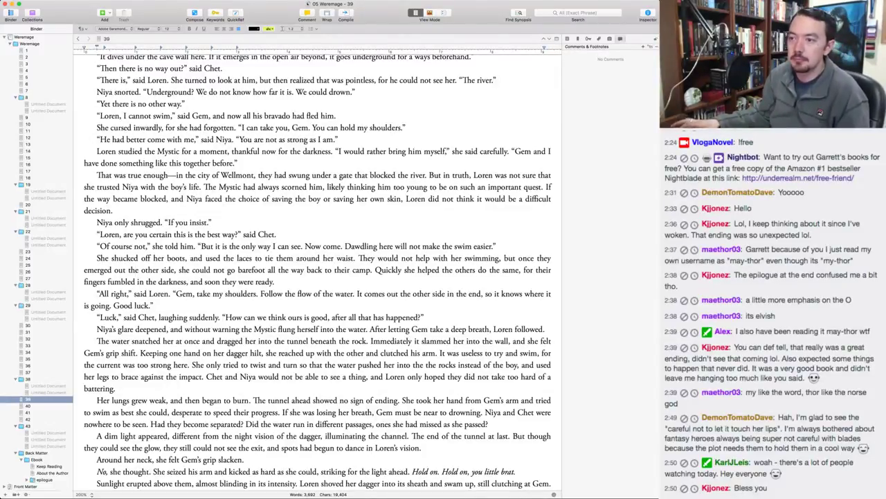
pyautogui.press('super+Tab')
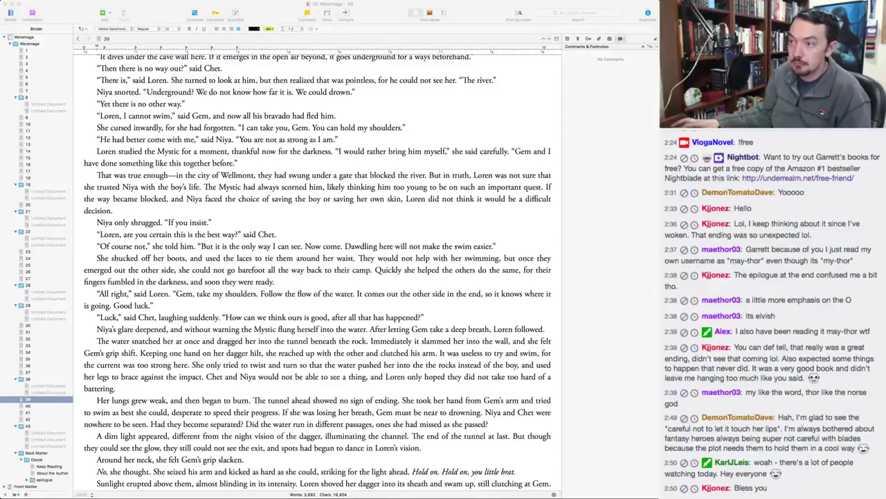
pyautogui.press('super+Tab')
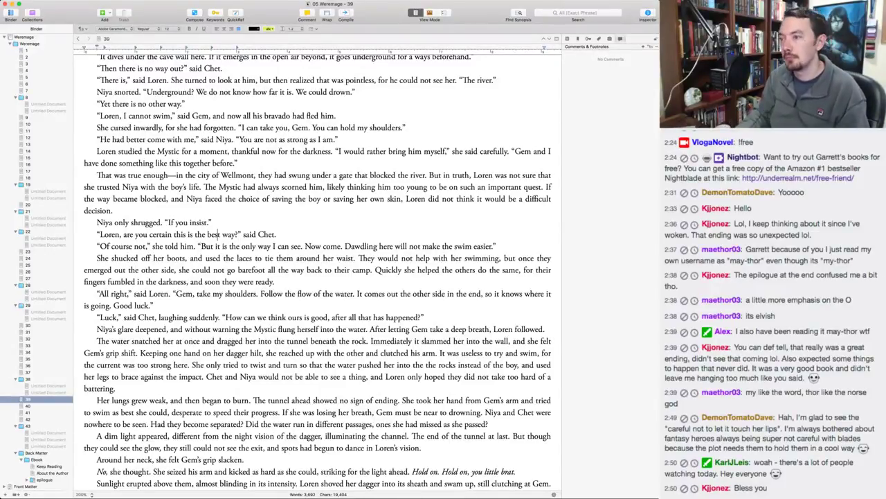
# Cut "I can see" after "the only way" in Loren's reply to Chet and italicize "is" in "But it is".
pyautogui.moveTo(273, 247); pyautogui.dragTo(302, 246)
pyautogui.press('BackSpace')
pyautogui.press('BackSpace')
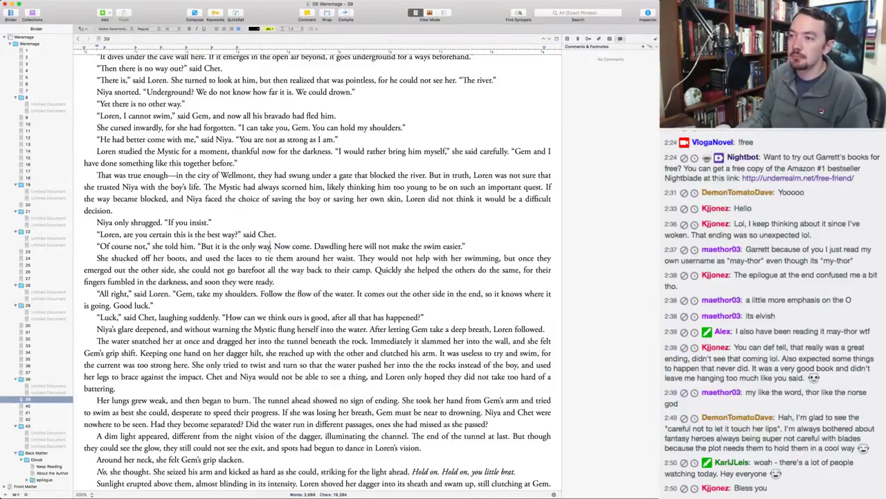
pyautogui.doubleClick(225, 246)
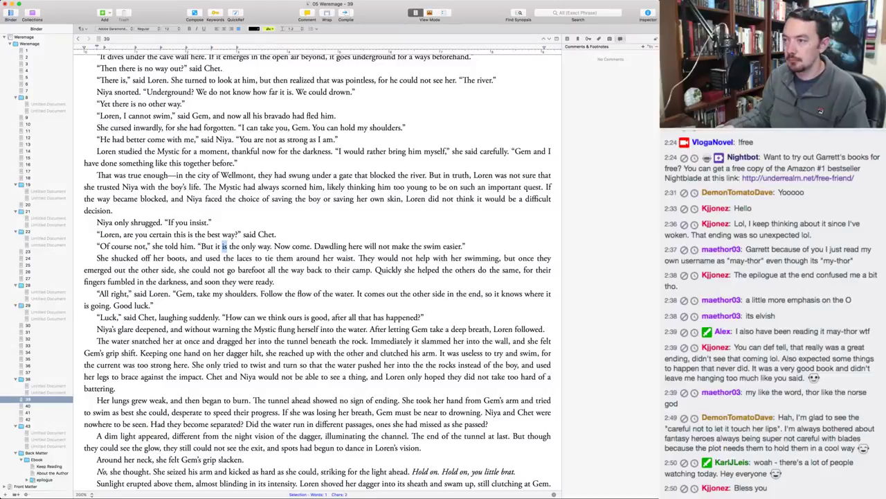
pyautogui.write('i')
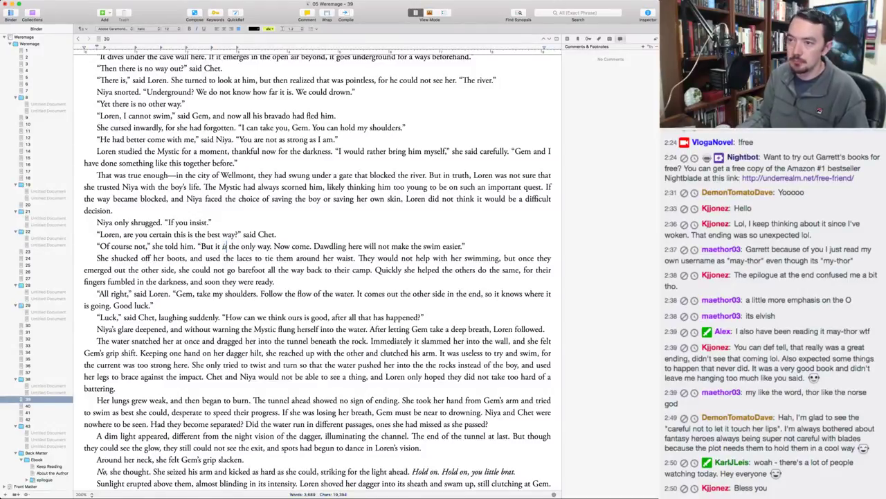
pyautogui.write('s')
# Replace "around her waist" with "to her belt" in the sentence where Loren shucks off her boots.
pyautogui.click(97, 257)
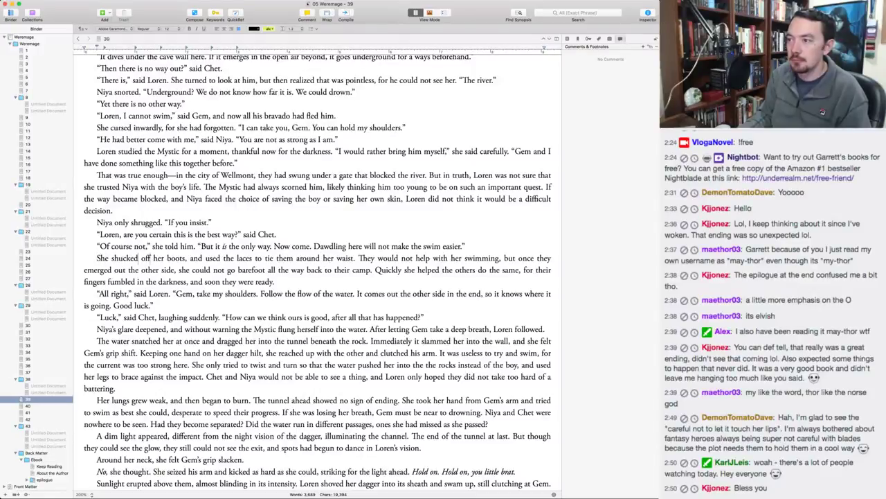
pyautogui.hotkey('alt', 'Right')
pyautogui.hotkey('alt', 'Right')
pyautogui.hotkey('alt', 'Right')
pyautogui.hotkey('alt', 'Right')
pyautogui.hotkey('alt', 'Right')
pyautogui.hotkey('alt', 'Right')
pyautogui.hotkey('alt', 'Right')
pyautogui.hotkey('alt', 'Right')
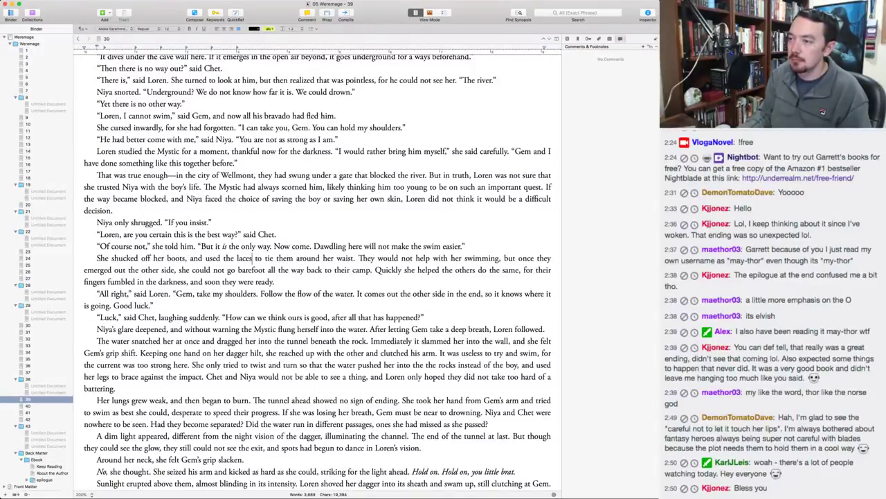
pyautogui.hotkey('shift', 'alt', 'Left')
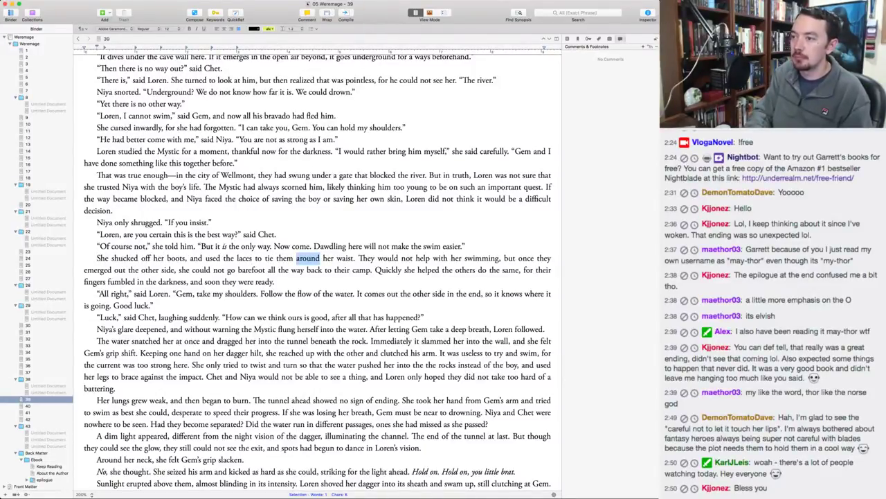
pyautogui.write('to her bo')
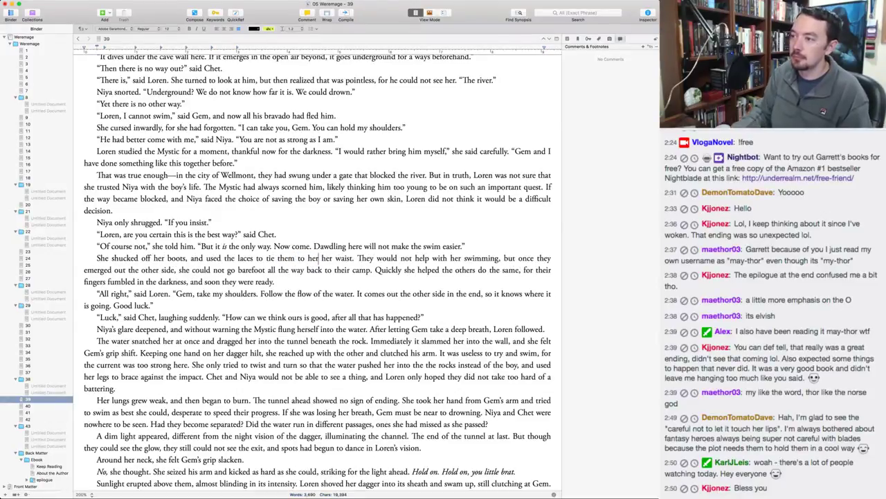
pyautogui.write('lt')
pyautogui.press('Delete')
pyautogui.press('Delete')
pyautogui.press('Delete')
pyautogui.press('Delete')
pyautogui.press('Delete')
pyautogui.press('Delete')
pyautogui.press('Delete')
pyautogui.press('Delete')
pyautogui.press('Delete')
pyautogui.press('Delete')
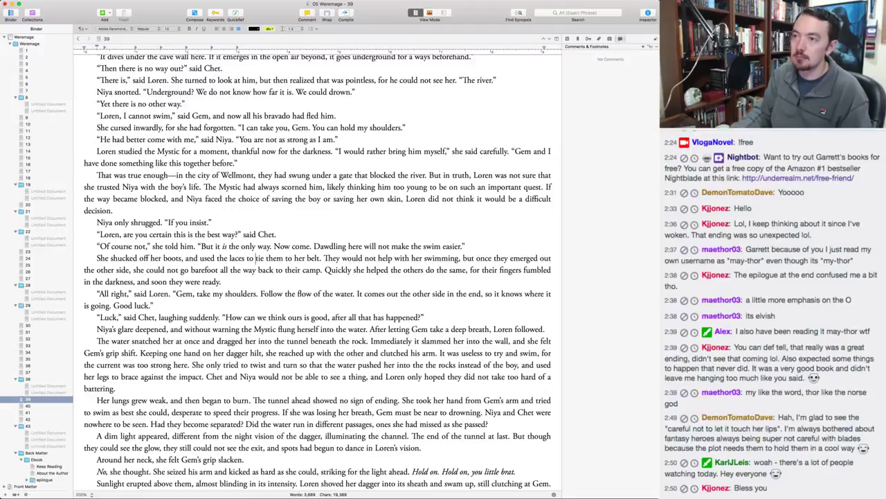
# Cut the comma and "used the laces to" so the sentence reads "She shucked off her boots and tied them to her belt.".
pyautogui.hotkey('alt', 'Left')
pyautogui.hotkey('alt', 'Left')
pyautogui.press('BackSpace')
pyautogui.hotkey('alt', 'Right')
pyautogui.hotkey('alt', 'Right')
pyautogui.hotkey('alt', 'Left')
pyautogui.hotkey('shift', 'alt', 'Right')
pyautogui.hotkey('shift', 'alt', 'Right')
pyautogui.hotkey('shift', 'alt', 'Right')
pyautogui.hotkey('shift', 'alt', 'Right')
pyautogui.press('BackSpace')
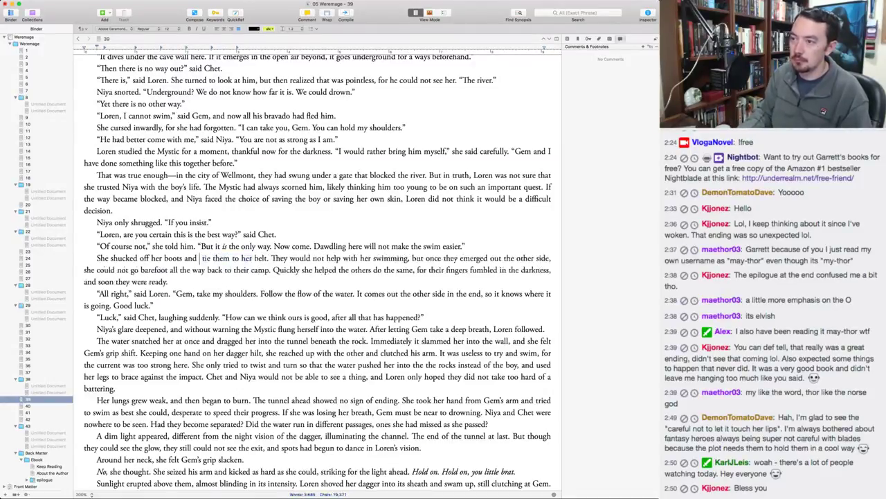
pyautogui.press('Delete')
pyautogui.hotkey('alt', 'Right')
pyautogui.write('d')
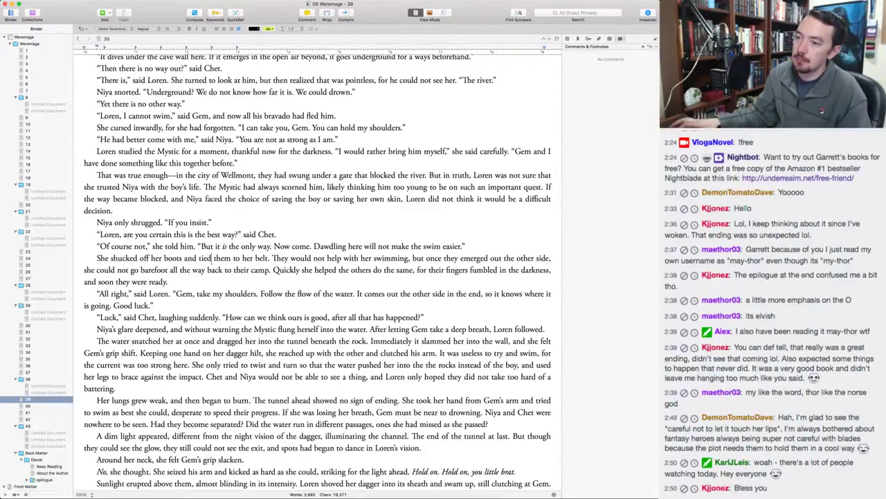
# Start a new paragraph at "The shore was only a few paces away", after Loren's greedy lungful of air.
pyautogui.scroll(-5, 323, 270)
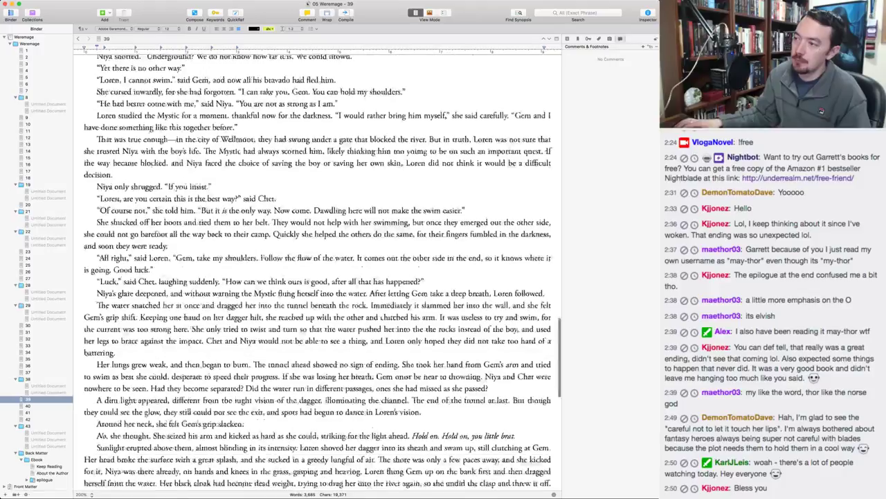
pyautogui.scroll(-2, 323, 270)
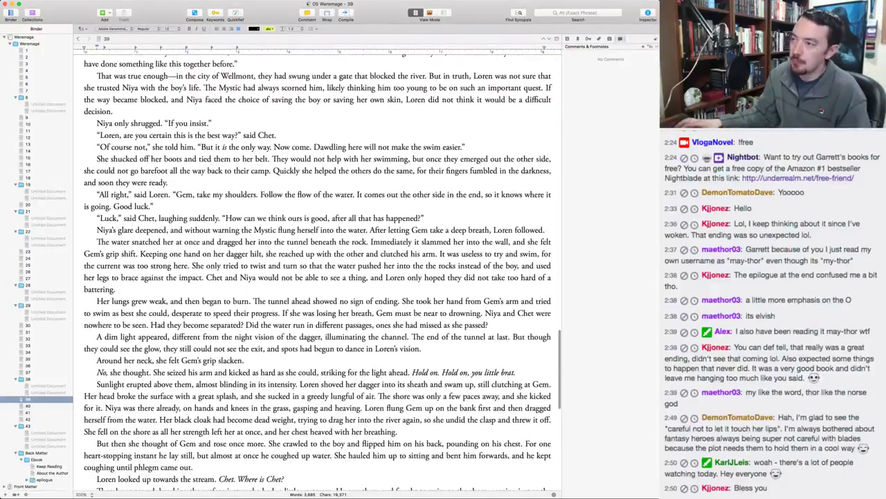
pyautogui.scroll(-4, 318, 272)
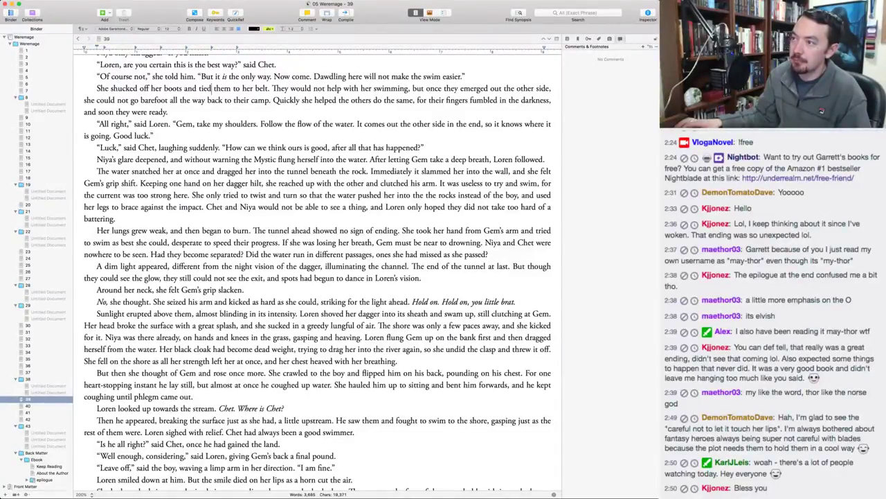
pyautogui.scroll(-3, 322, 270)
pyautogui.scroll(-2, 323, 270)
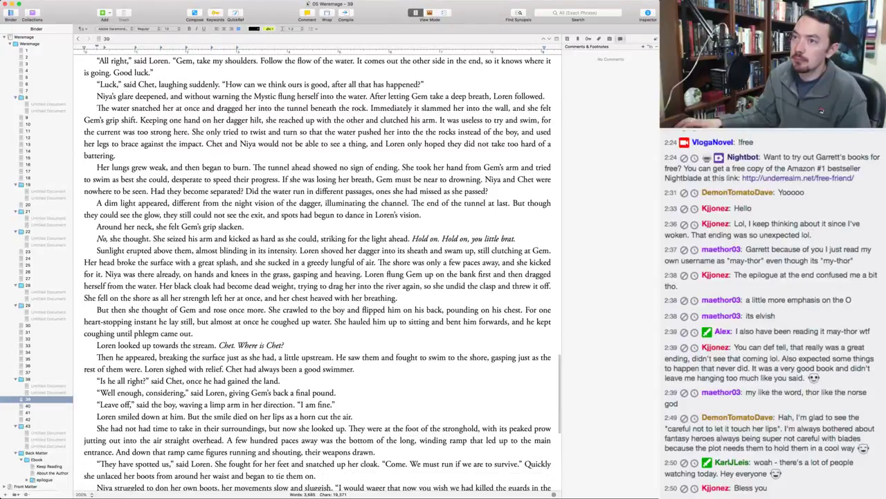
pyautogui.scroll(-5, 323, 270)
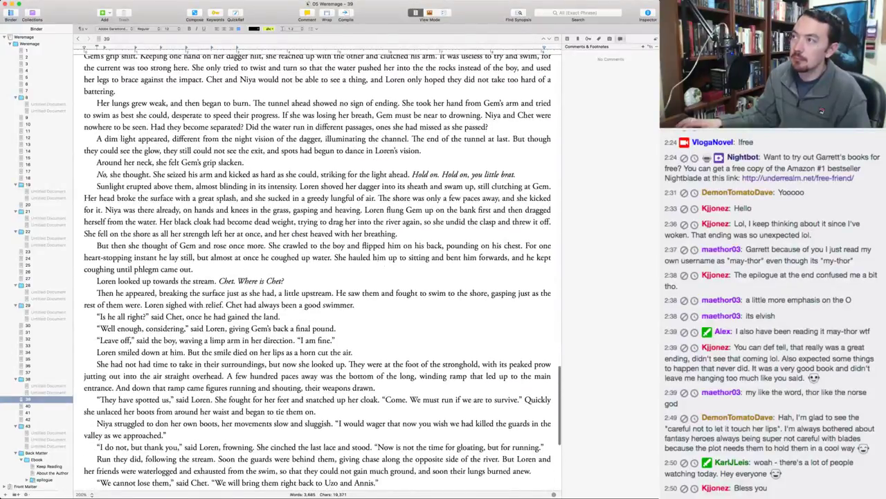
pyautogui.scroll(-3, 323, 270)
pyautogui.scroll(-1, 323, 270)
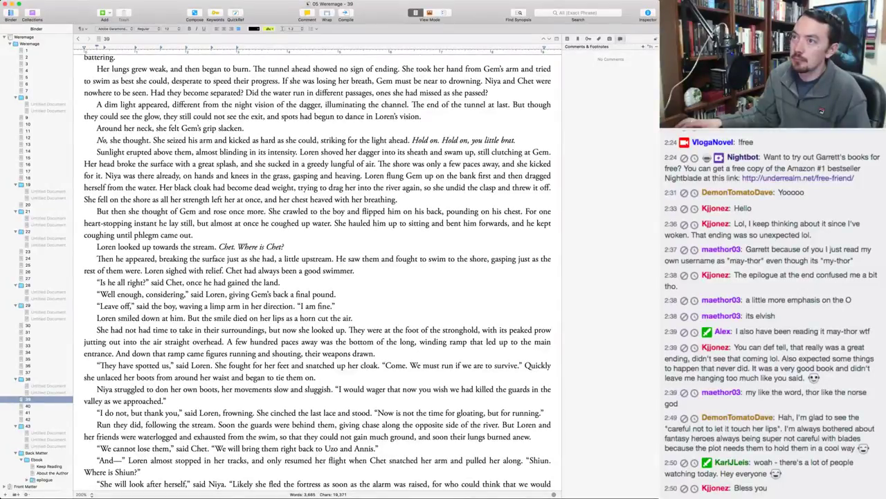
pyautogui.scroll(-2, 323, 270)
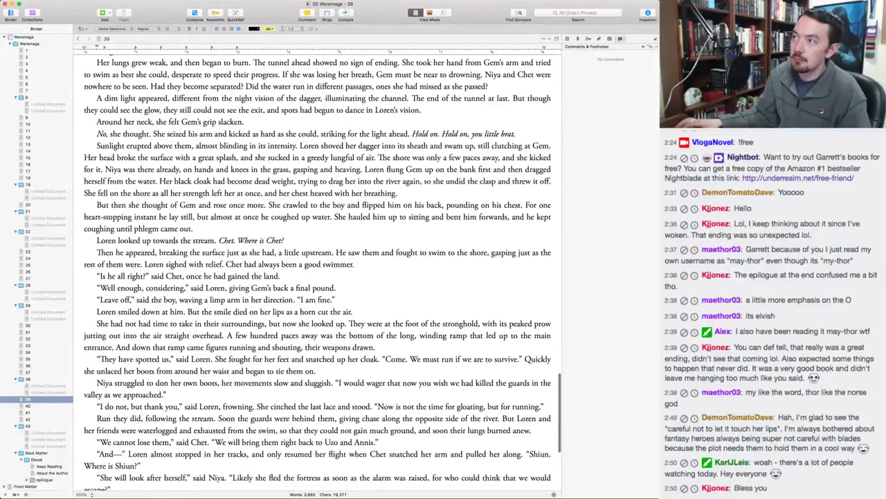
pyautogui.scroll(-4, 323, 270)
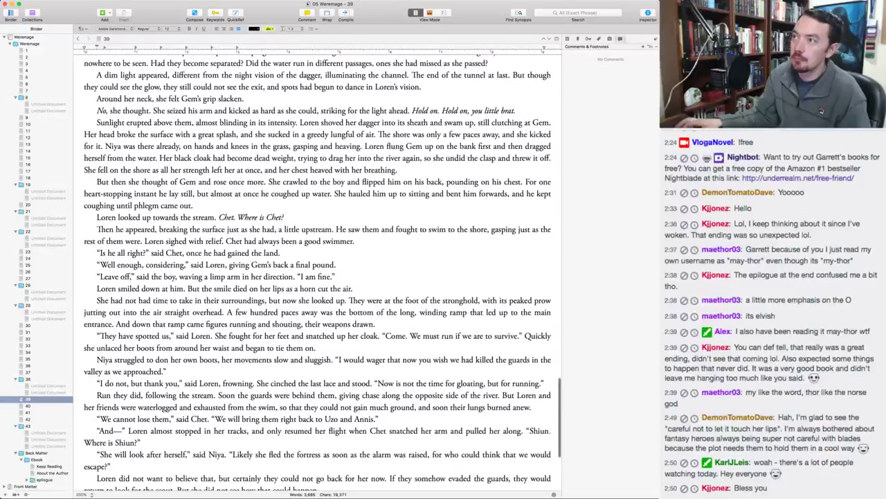
pyautogui.scroll(1, 323, 270)
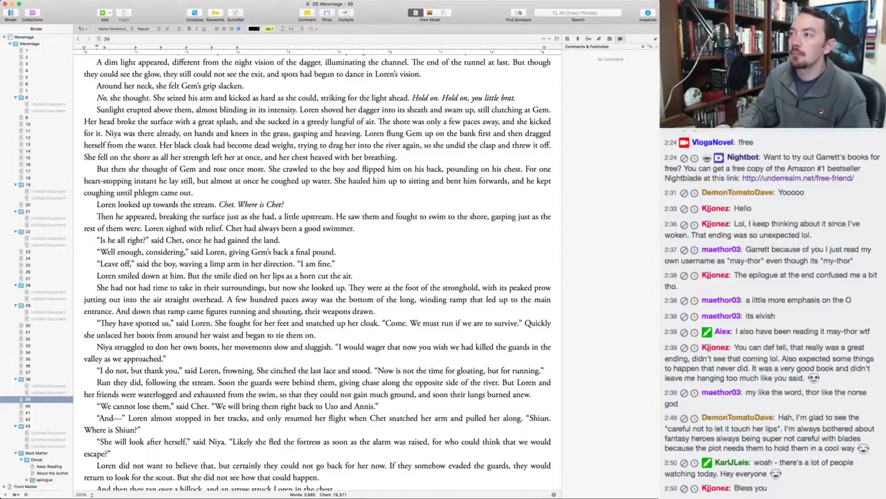
pyautogui.click(377, 121)
pyautogui.press('Return')
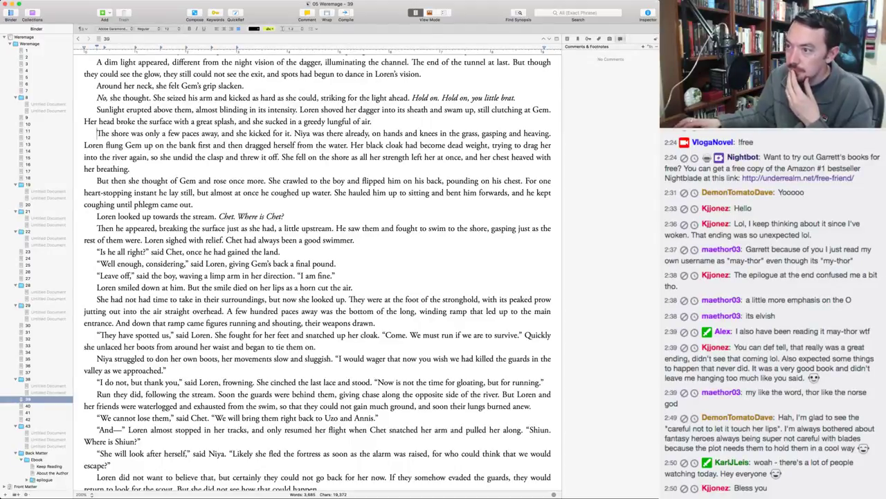
pyautogui.scroll(-5, 319, 270)
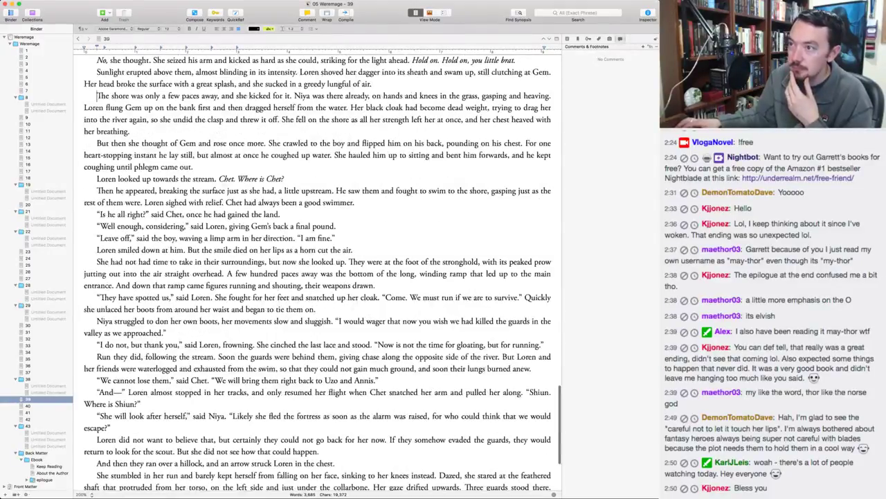
pyautogui.scroll(-4, 317, 270)
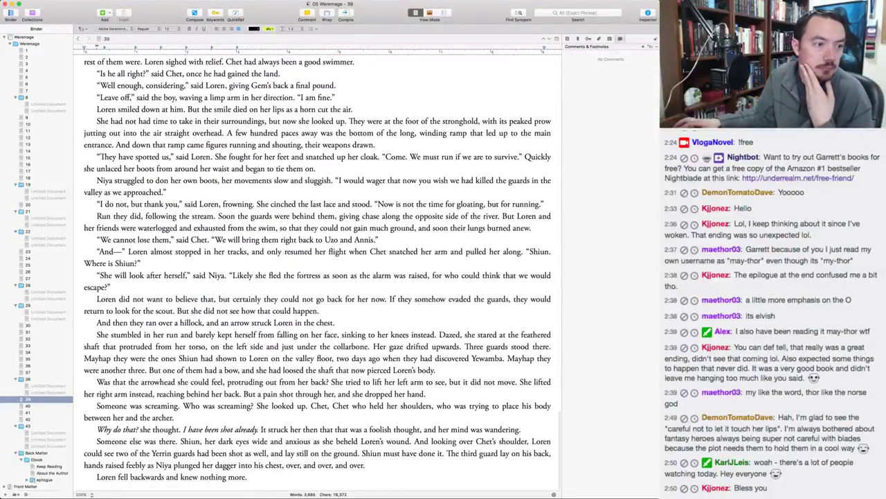
pyautogui.press('super+Tab')
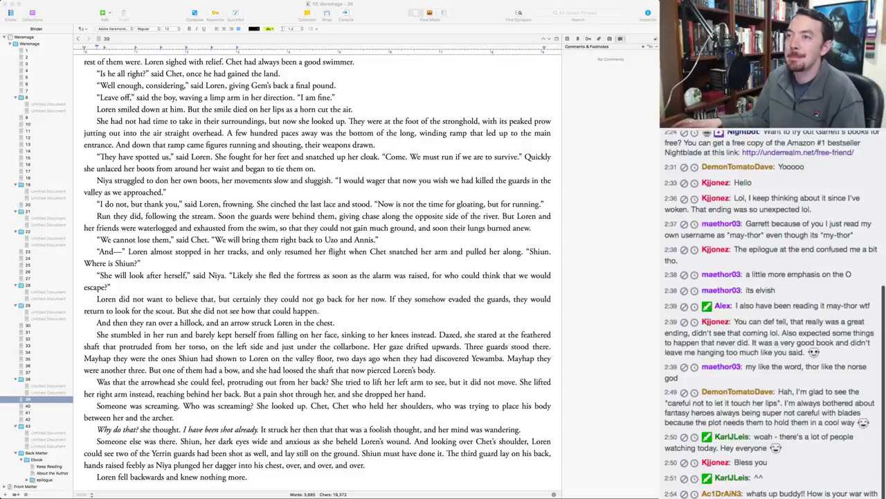
pyautogui.press('super+Tab')
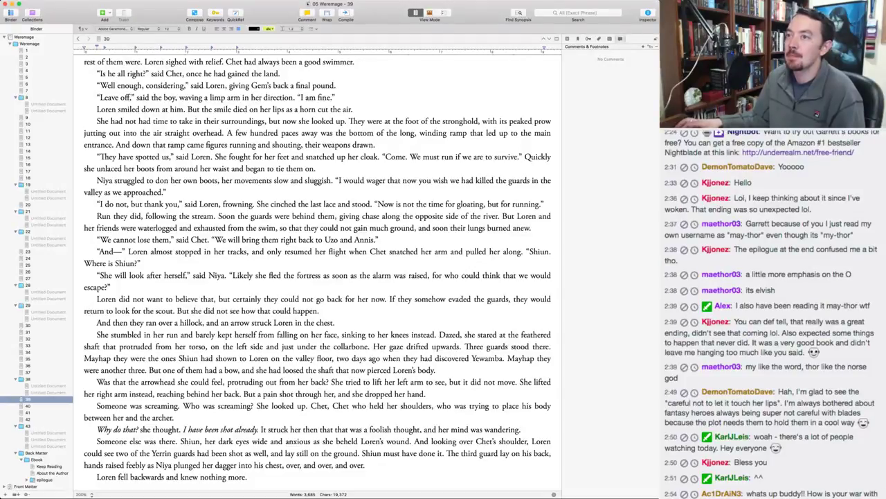
# Start a new paragraph at "Quickly she" after Loren's "survive" line, and replace "unlaced" with "removed" in that sentence.
pyautogui.scroll(3, 318, 270)
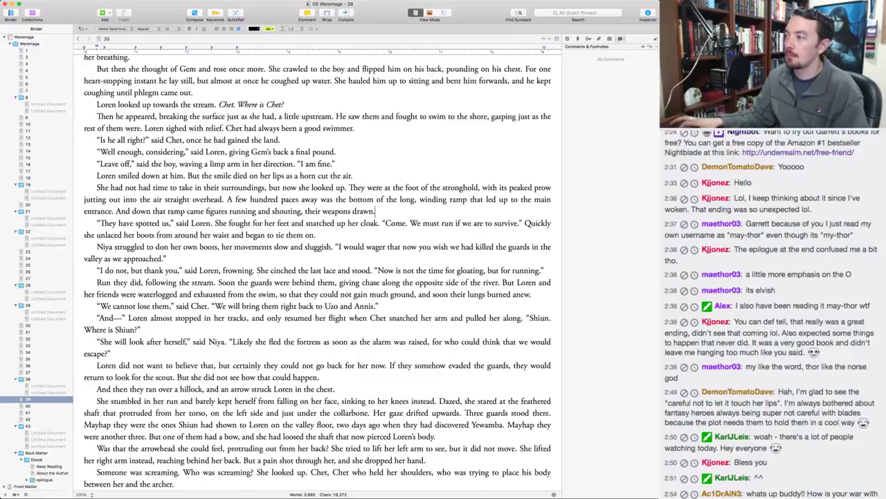
pyautogui.click(524, 223)
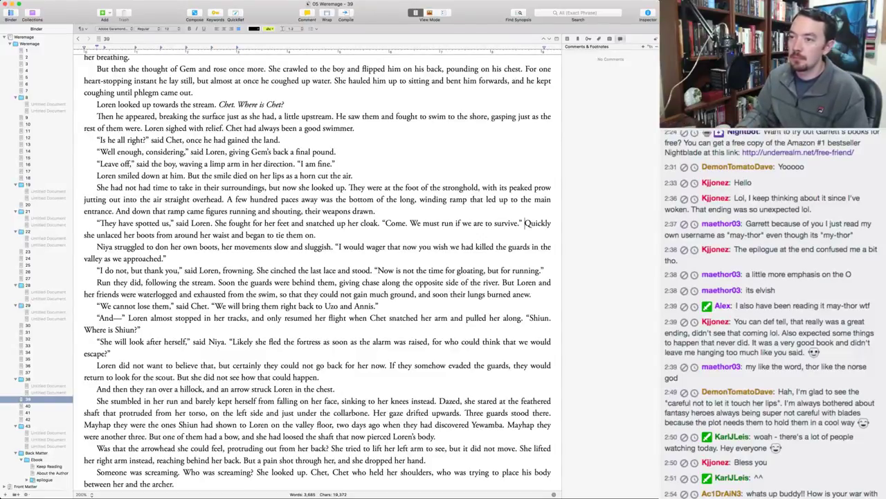
pyautogui.press('Return')
pyautogui.hotkey('alt', 'shift', 'Right')
pyautogui.write('removed')
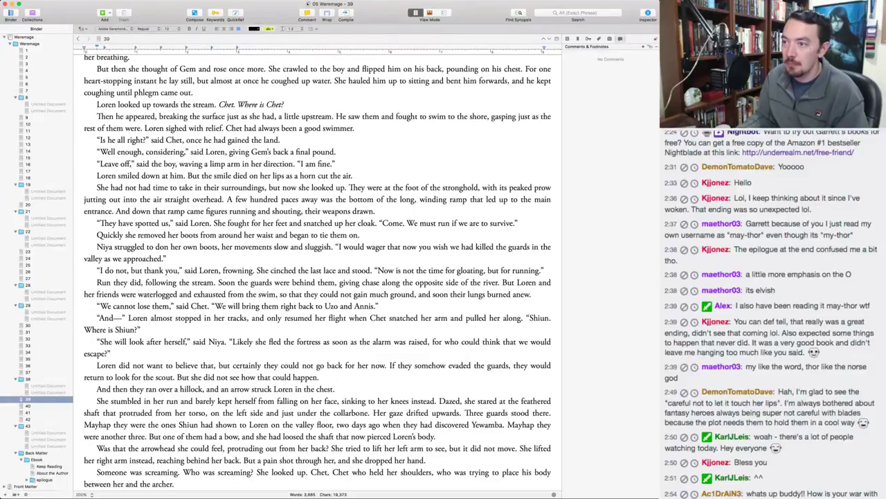
# Replace "began to tie" with "pulled" in the sentence about Loren's boots around her waist.
pyautogui.click(166, 258)
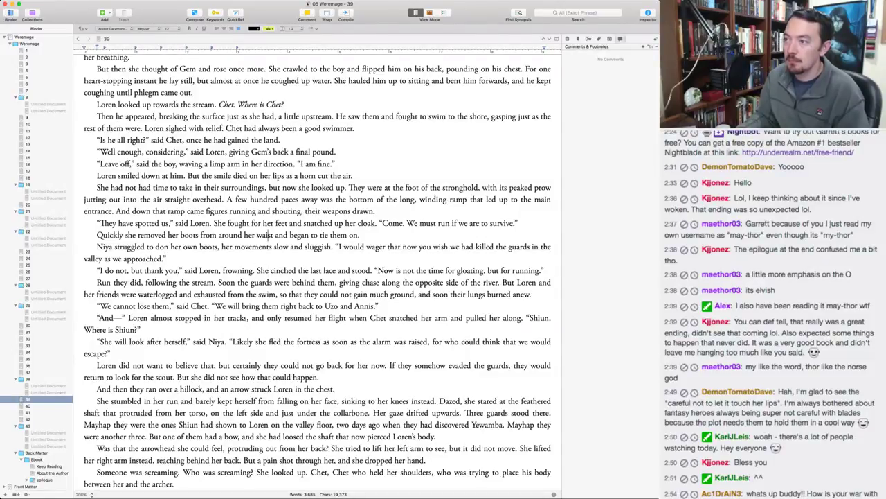
pyautogui.moveTo(290, 235); pyautogui.dragTo(330, 234)
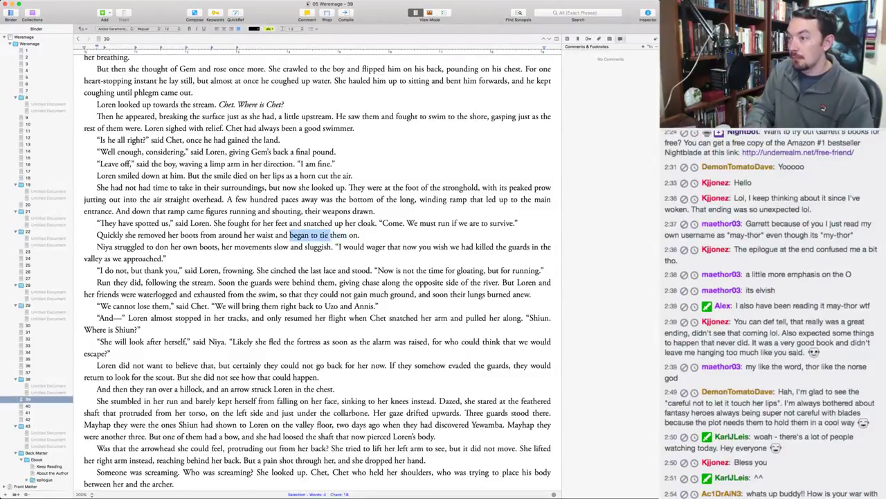
pyautogui.write('pulleded')
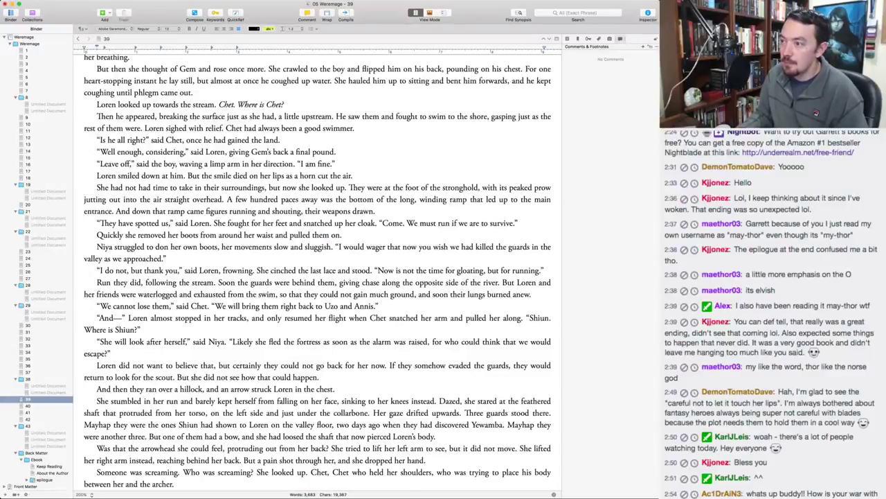
# Delete the sentence "She cinched the last lace and stood." from Loren's reply to Niya about gloating.
pyautogui.click(313, 271)
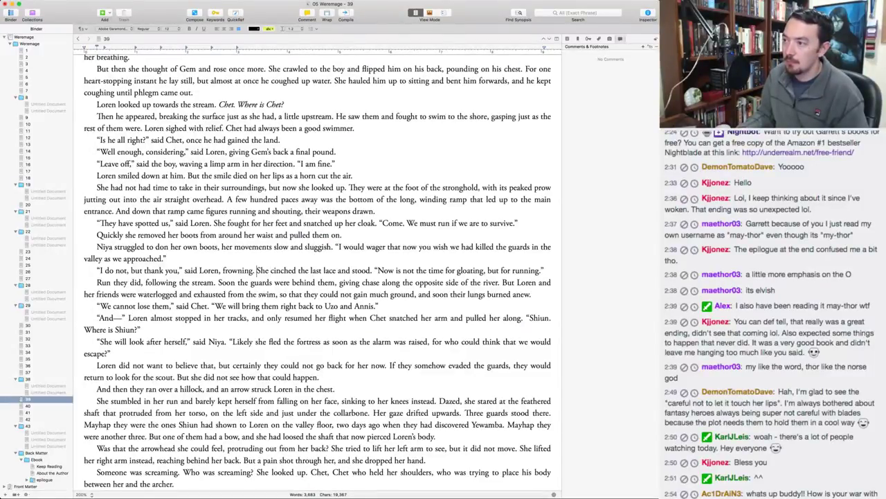
pyautogui.moveTo(256, 271); pyautogui.dragTo(374, 271)
pyautogui.press('BackSpace')
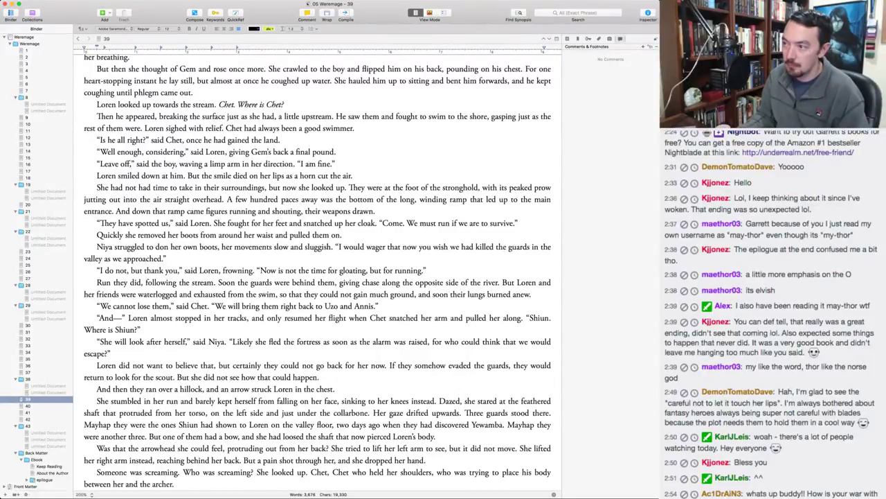
pyautogui.click(256, 294)
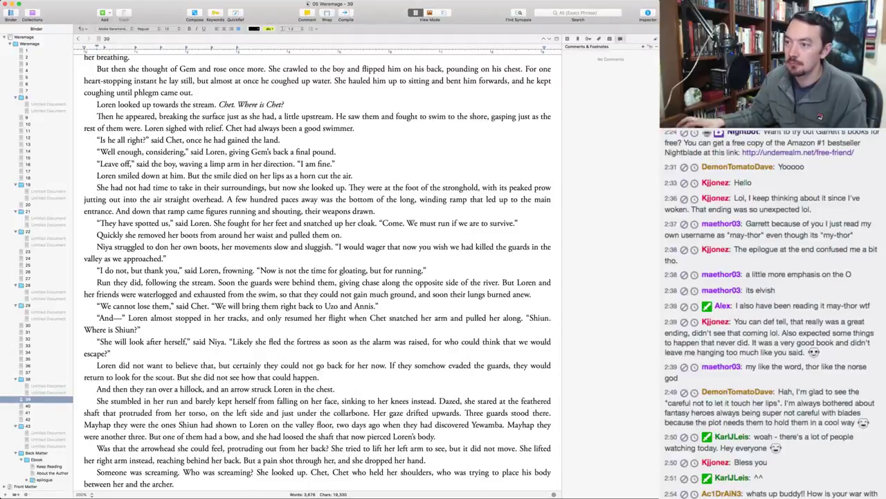
# Replace "Loren did not want to believe that" with "It was not a comforting thought that Shiun would leave them to their fate".
pyautogui.scroll(-3, 521, 415)
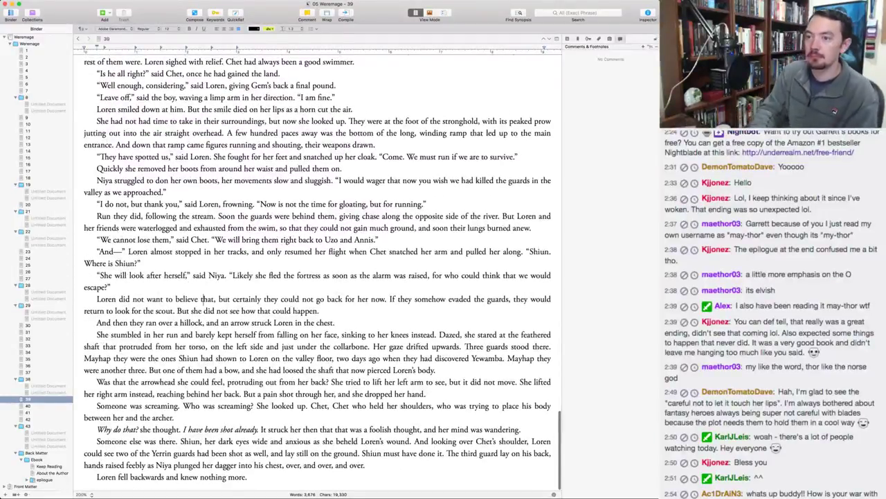
pyautogui.moveTo(203, 299); pyautogui.dragTo(96, 299)
pyautogui.write('It was not a comforting th')
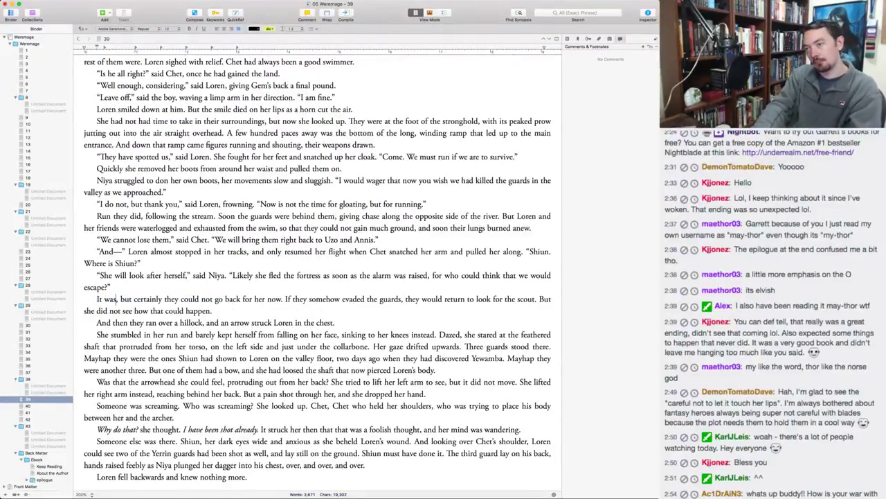
pyautogui.write('ought that Shiu')
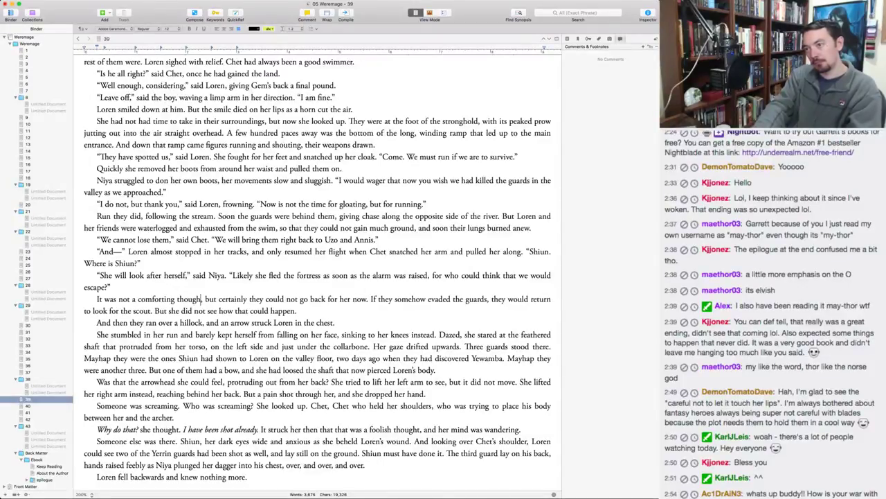
pyautogui.write('n might')
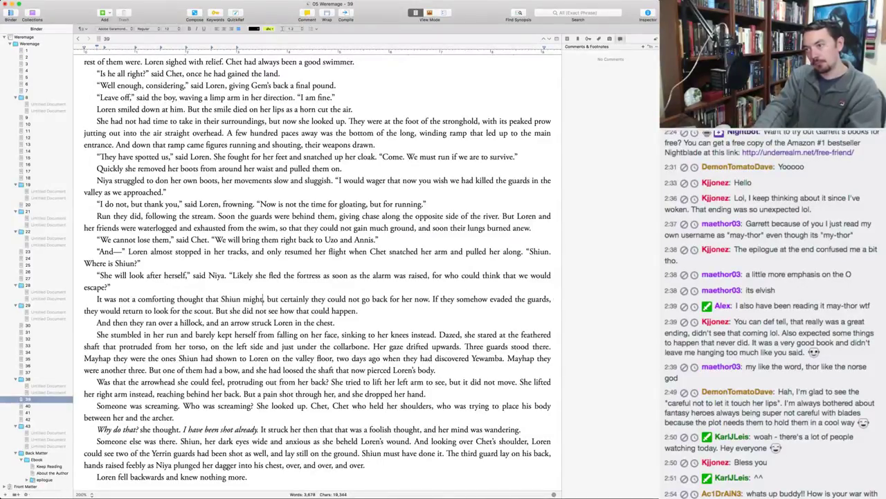
pyautogui.press('BackSpace')
pyautogui.press('BackSpace')
pyautogui.press('BackSpace')
pyautogui.press('BackSpace')
pyautogui.press('BackSpace')
pyautogui.write('would leave them to thei')
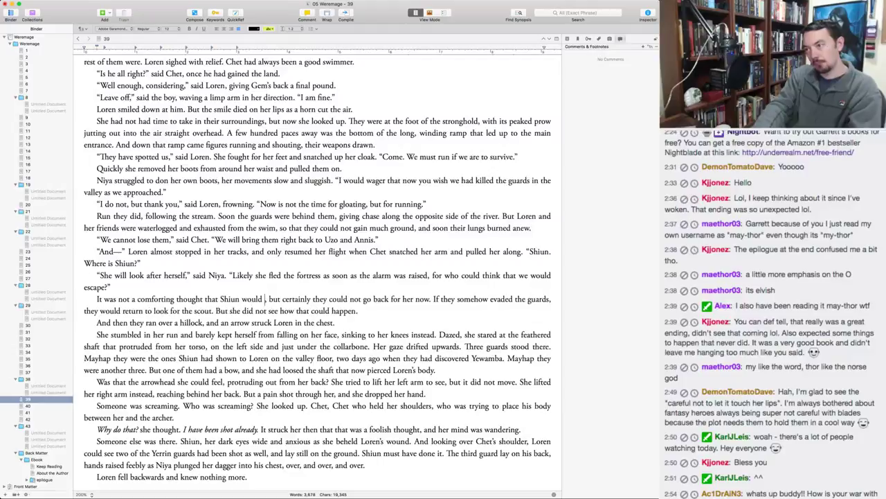
pyautogui.write('r fate')
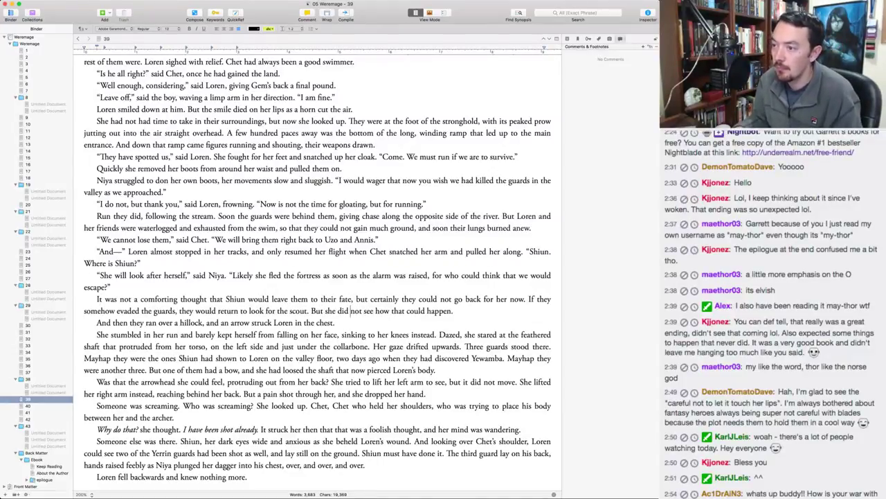
# Replace "to look for the scout" with "later" in the sentence about returning if they evaded the guards.
pyautogui.hotkey('alt', 'Left')
pyautogui.hotkey('alt', 'Left')
pyautogui.hotkey('alt', 'Left')
pyautogui.hotkey('alt', 'Left')
pyautogui.hotkey('alt', 'Left')
pyautogui.hotkey('alt', 'Left')
pyautogui.hotkey('alt', 'Left')
pyautogui.hotkey('alt', 'Left')
pyautogui.hotkey('alt', 'shift', 'Right')
pyautogui.hotkey('alt', 'shift', 'Right')
pyautogui.hotkey('alt', 'shift', 'Right')
pyautogui.hotkey('alt', 'shift', 'Right')
pyautogui.hotkey('alt', 'shift', 'Right')
pyautogui.press('BackSpace')
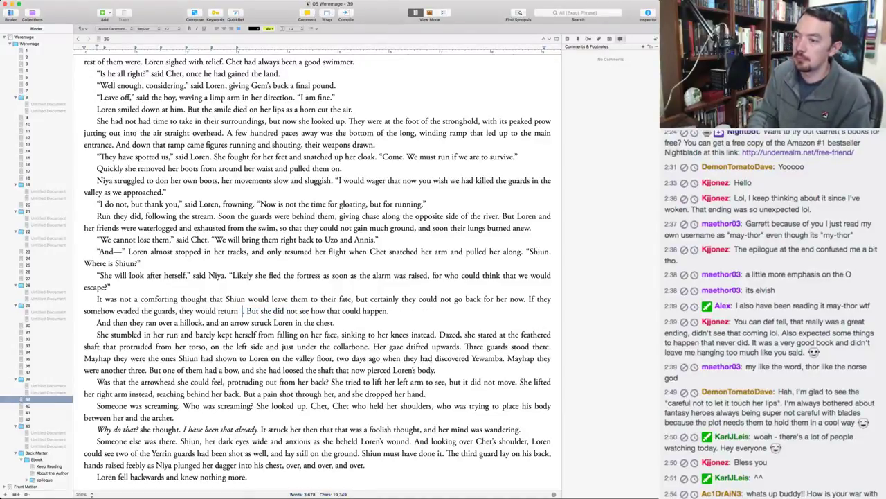
pyautogui.write('later')
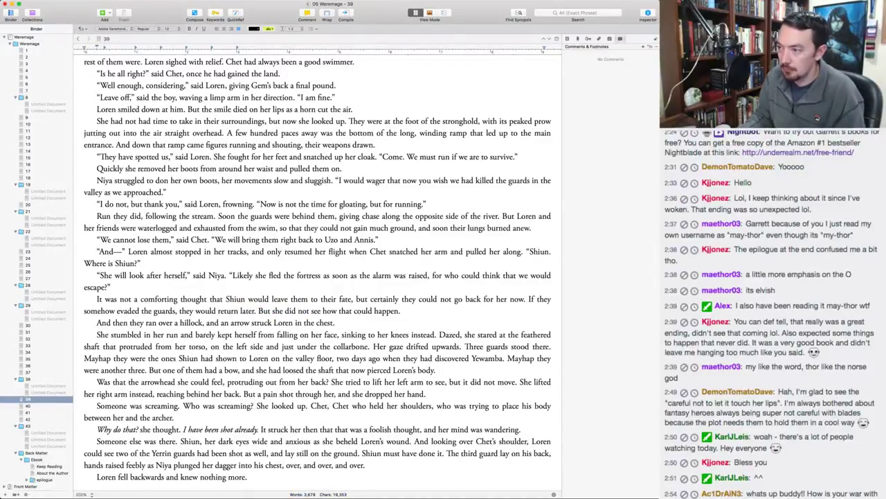
# Change "could" to "would" so the sentence reads "But she did not see how that would happen.".
pyautogui.hotkey('alt', 'Right')
pyautogui.hotkey('alt', 'Right')
pyautogui.hotkey('alt', 'Right')
pyautogui.hotkey('alt', 'Right')
pyautogui.hotkey('alt', 'Right')
pyautogui.hotkey('alt', 'Right')
pyautogui.hotkey('alt', 'Right')
pyautogui.press('Right')
pyautogui.hotkey('alt', 'shift', 'Right')
pyautogui.write('would')
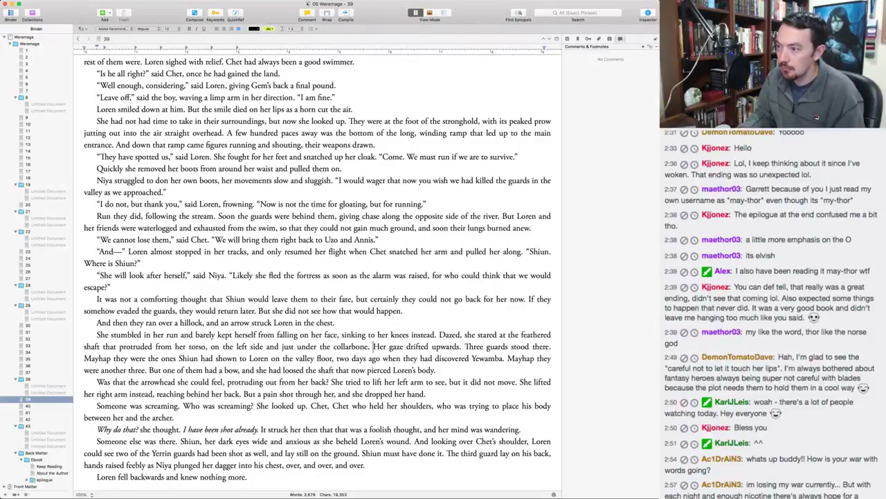
# Start new paragraphs at "Dazed, she stared at the feathered shaft" and at "Three guards stood there.".
pyautogui.click(389, 335)
pyautogui.click(439, 335)
pyautogui.press('Return')
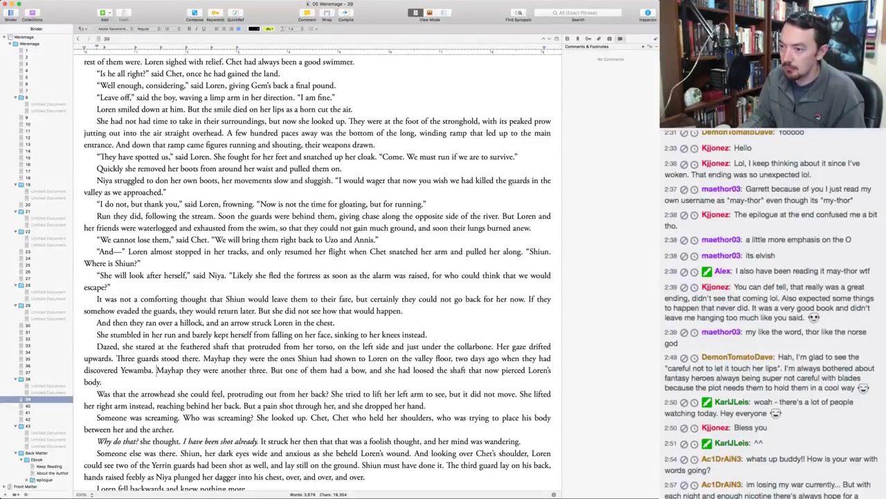
pyautogui.click(116, 358)
pyautogui.press('Return')
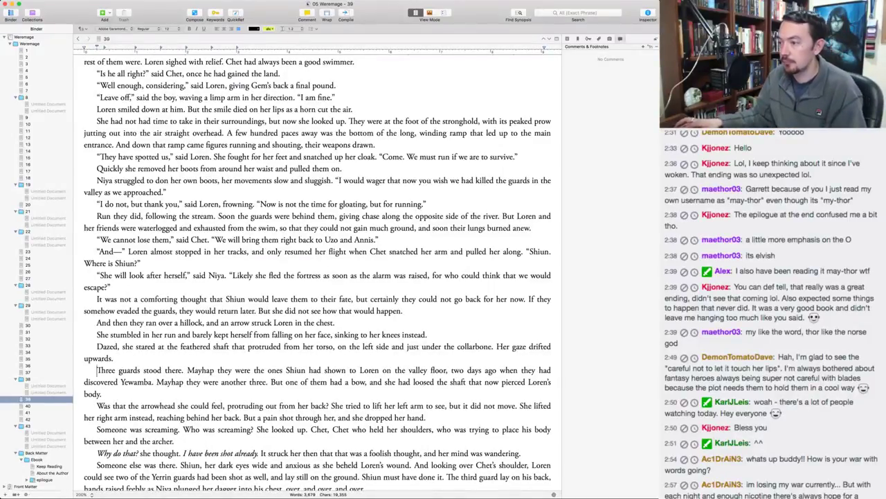
# Start a new paragraph at "She tried to lift her left arm to see", after the arrowhead question.
pyautogui.scroll(-2, 319, 277)
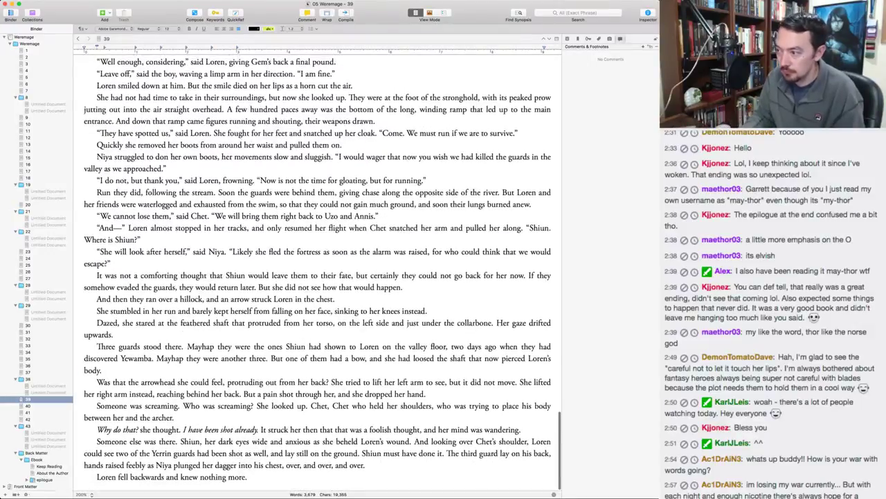
pyautogui.click(329, 381)
pyautogui.press('Return')
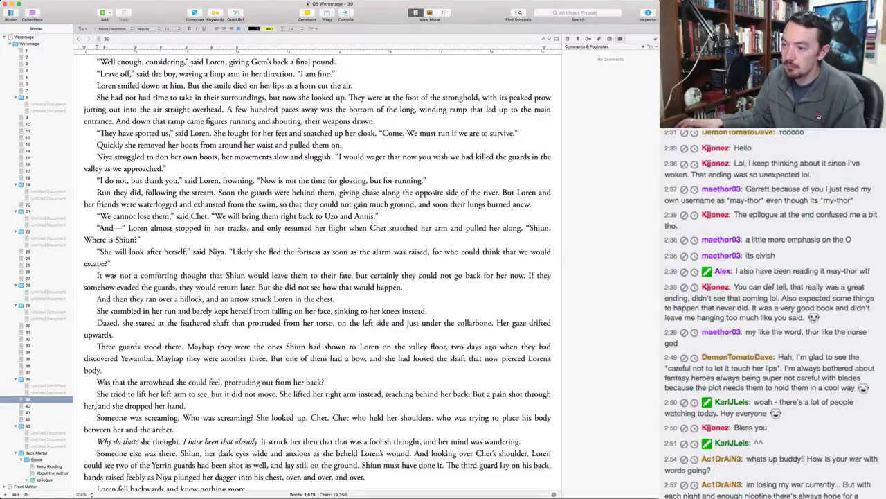
pyautogui.scroll(-1, 317, 277)
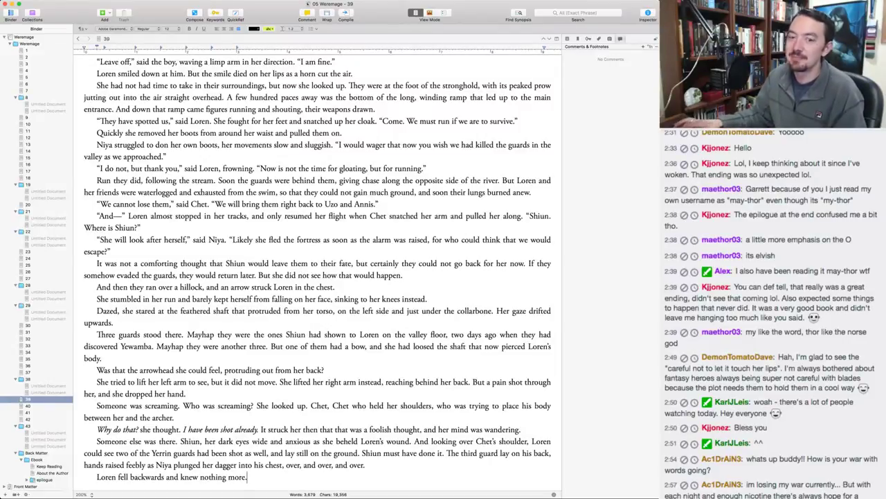
# Open chapter 40 of the manuscript.
pyautogui.click(28, 405)
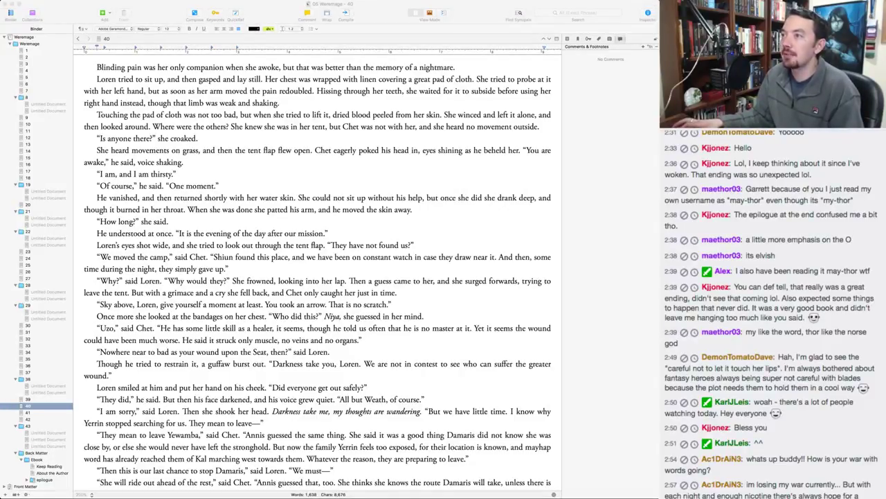
pyautogui.press('super+Tab')
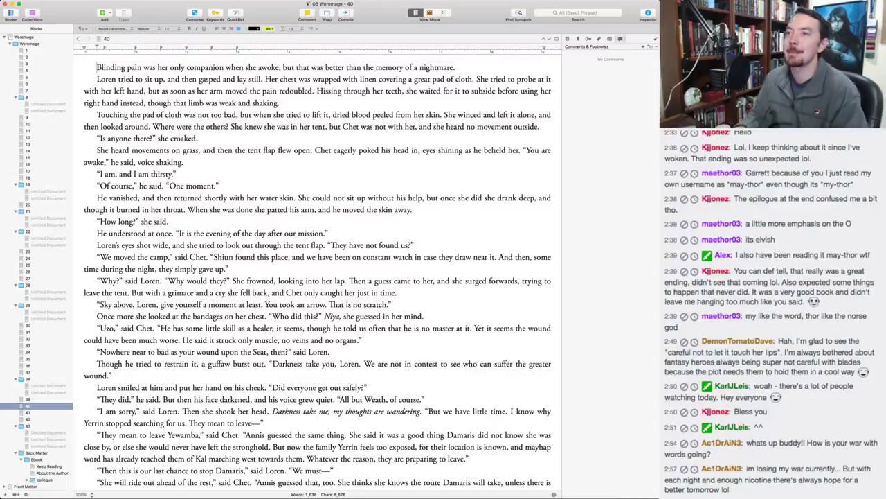
# Reword the opening of the second paragraph to "Loren tried to sit up. She failed, gasped, and lay still.".
pyautogui.press('Down')
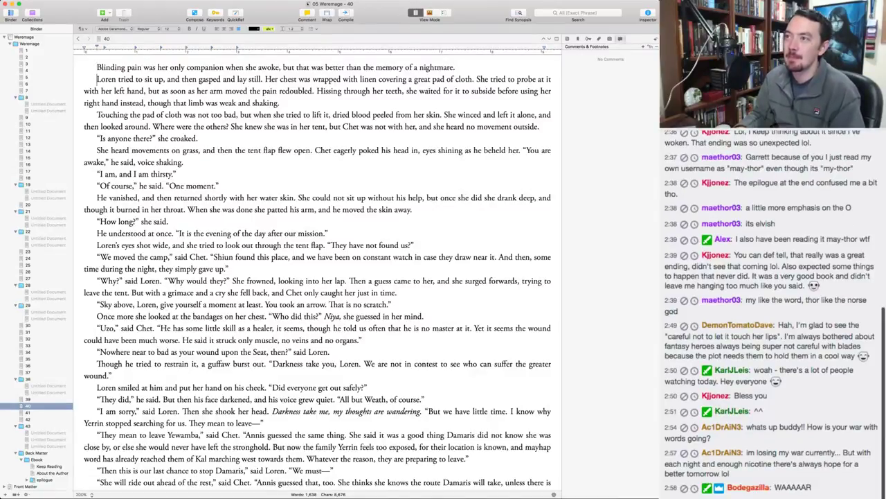
pyautogui.press('Right')
pyautogui.press('Right')
pyautogui.press('Right')
pyautogui.press('Right')
pyautogui.press('Right')
pyautogui.press('Right')
pyautogui.press('Right')
pyautogui.press('Right')
pyautogui.press('Right')
pyautogui.press('Right')
pyautogui.press('Right')
pyautogui.press('Right')
pyautogui.press('Right')
pyautogui.press('Right')
pyautogui.hotkey('shift', 'Right')
pyautogui.hotkey('shift', 'Right')
pyautogui.hotkey('shift', 'Right')
pyautogui.hotkey('shift', 'Right')
pyautogui.hotkey('shift', 'Right')
pyautogui.hotkey('shift', 'Right')
pyautogui.hotkey('shift', 'Right')
pyautogui.hotkey('shift', 'Right')
pyautogui.hotkey('shift', 'Right')
pyautogui.hotkey('shift', 'Right')
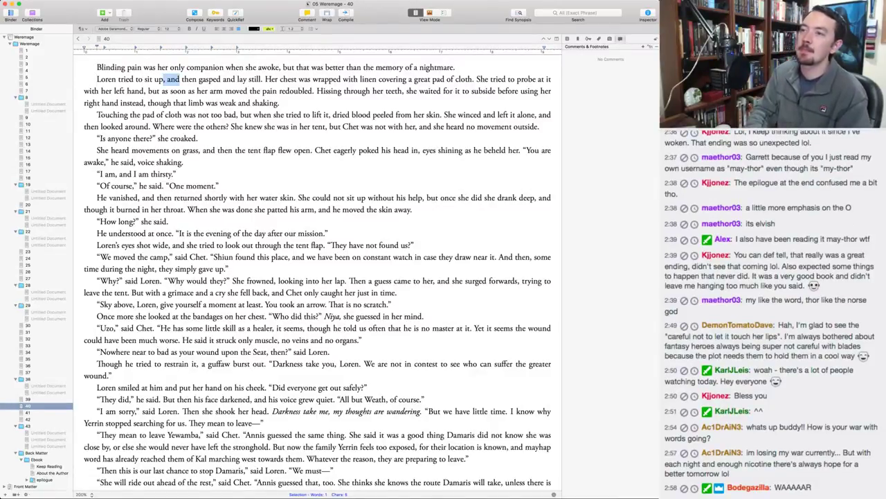
pyautogui.write('. She faild')
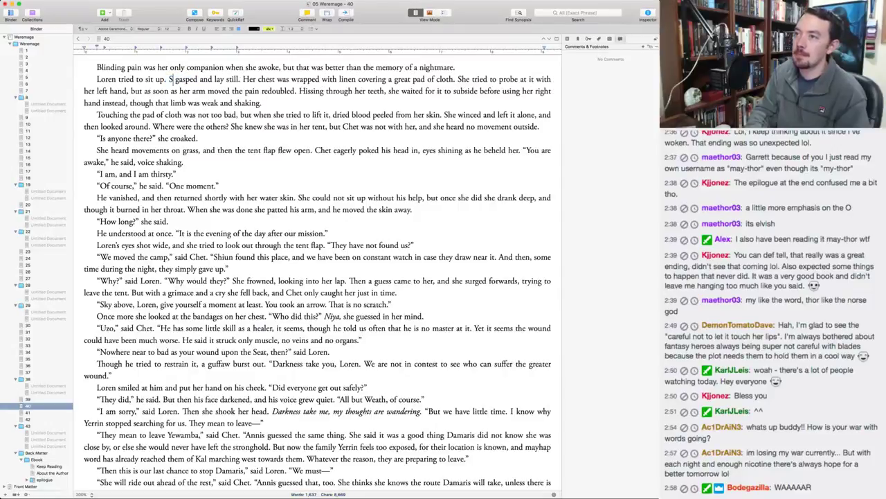
pyautogui.press('BackSpace')
pyautogui.write('ed,')
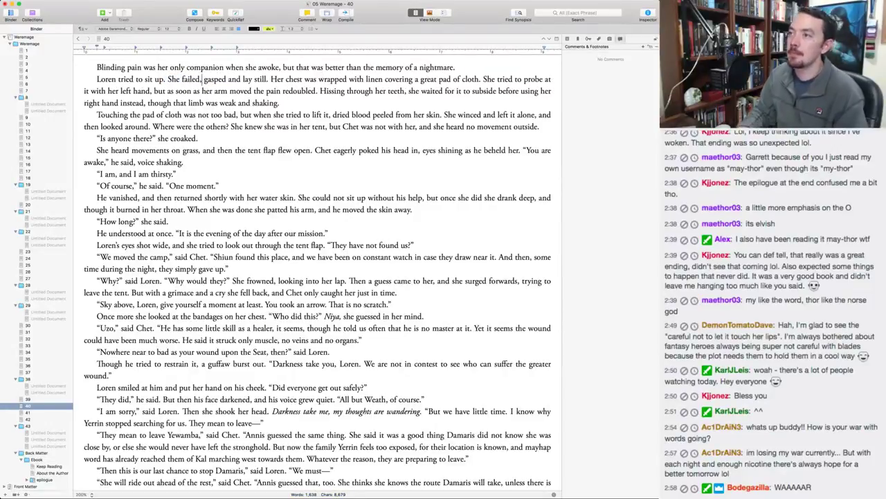
pyautogui.click(226, 79)
pyautogui.write(',')
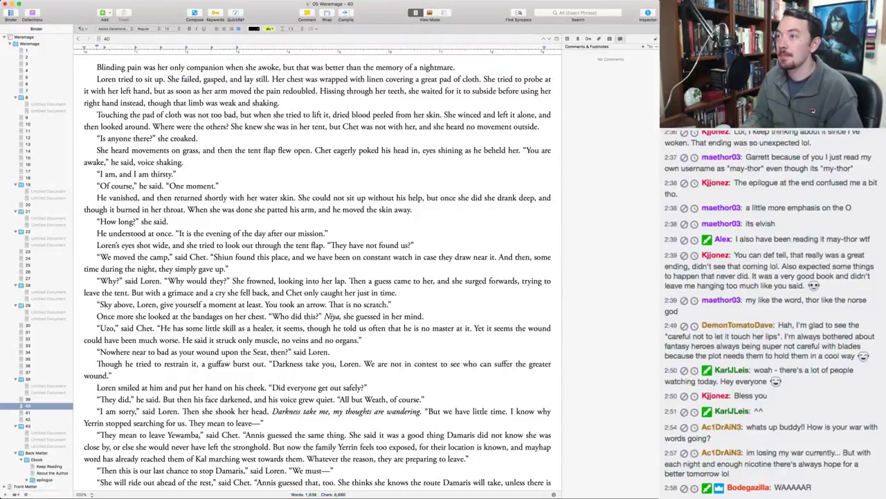
# Replace "linen covering" with "bandages that covered" in the sentence about Loren's wrapped chest.
pyautogui.hotkey('alt', 'Right')
pyautogui.hotkey('alt', 'Right')
pyautogui.hotkey('alt', 'Right')
pyautogui.hotkey('alt', 'Right')
pyautogui.hotkey('alt', 'Right')
pyautogui.hotkey('alt', 'Right')
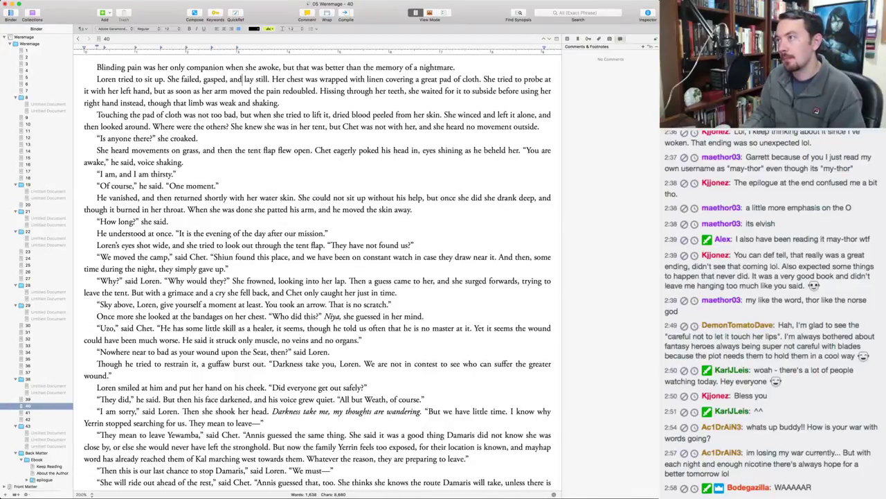
pyautogui.hotkey('alt', 'Right')
pyautogui.hotkey('alt', 'Right')
pyautogui.hotkey('alt', 'Delete')
pyautogui.write('bandages ')
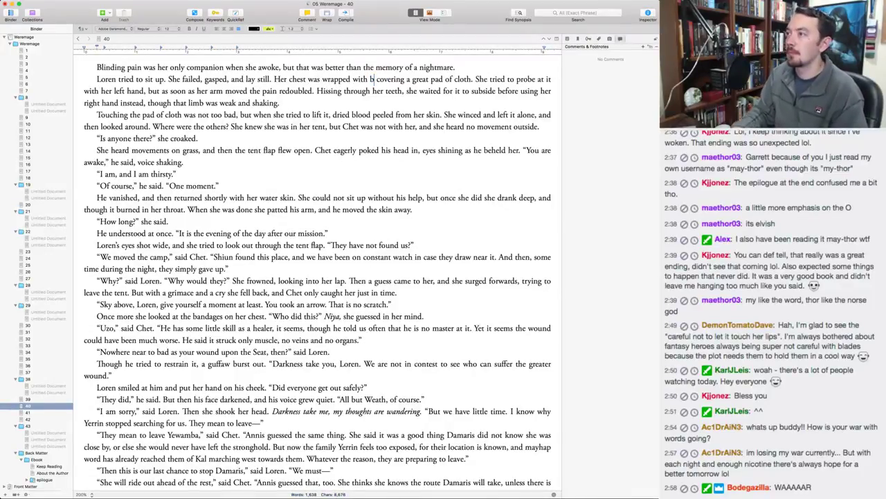
pyautogui.write('that')
pyautogui.hotkey('alt', 'Right')
pyautogui.press('BackSpace')
pyautogui.press('BackSpace')
pyautogui.press('BackSpace')
pyautogui.write('ed')
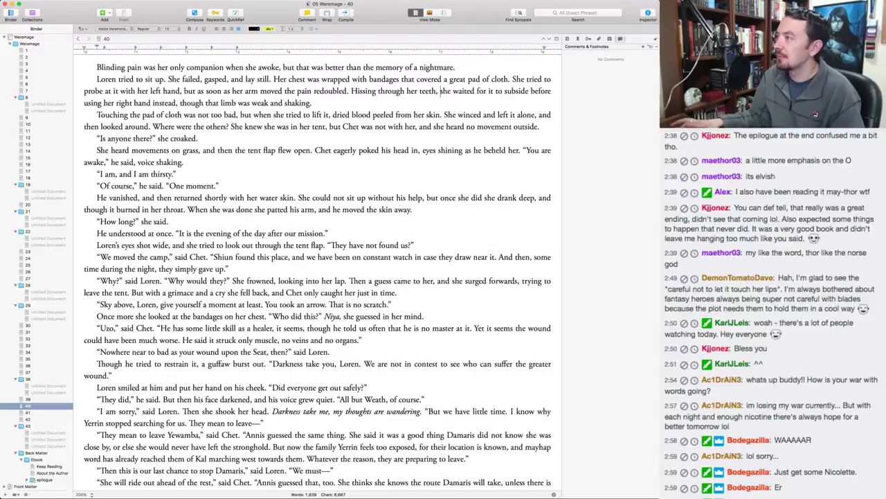
pyautogui.press('super+Tab')
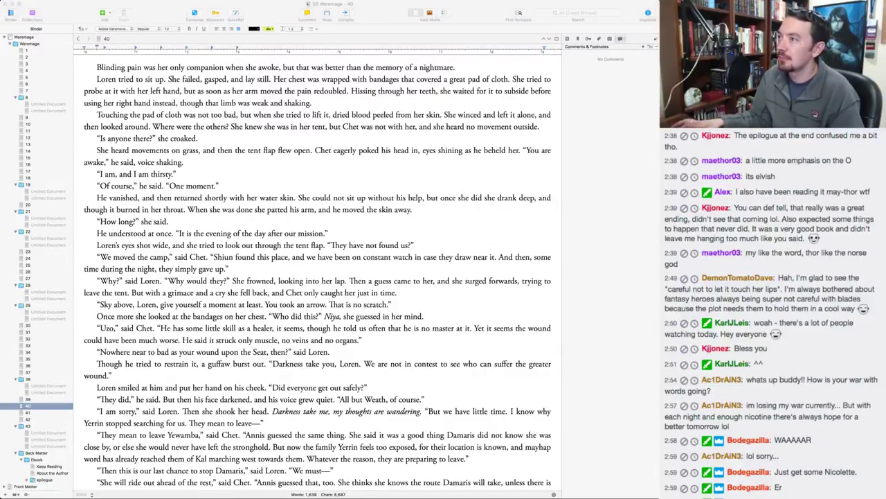
pyautogui.press('super+Tab')
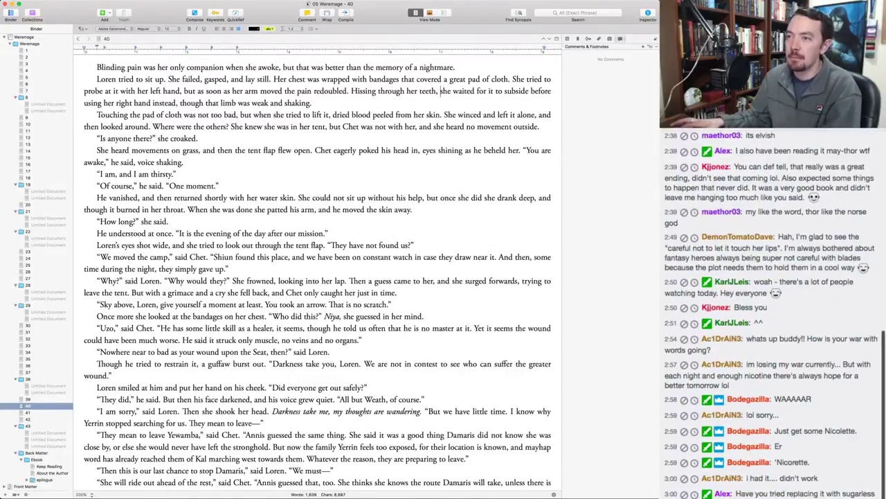
# Change "movements on grass" to "movement on the grass" and insert "his" before "voice shaking" in the paragraph where Chet enters.
pyautogui.click(169, 150)
pyautogui.press('BackSpace')
pyautogui.press('BackSpace')
pyautogui.write('on')
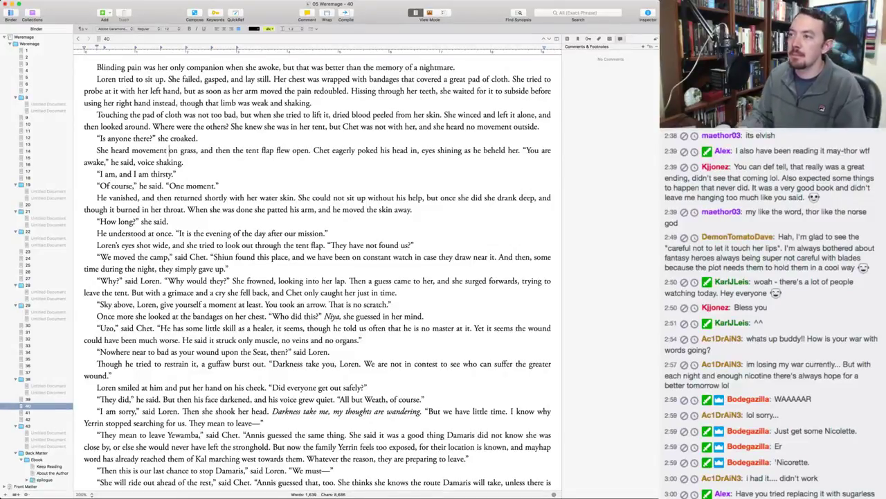
pyautogui.write(' the')
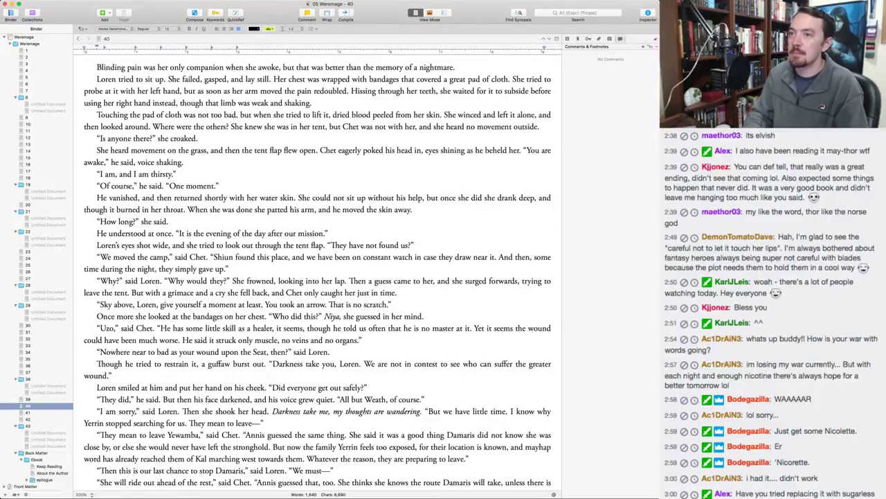
pyautogui.click(137, 162)
pyautogui.write('his')
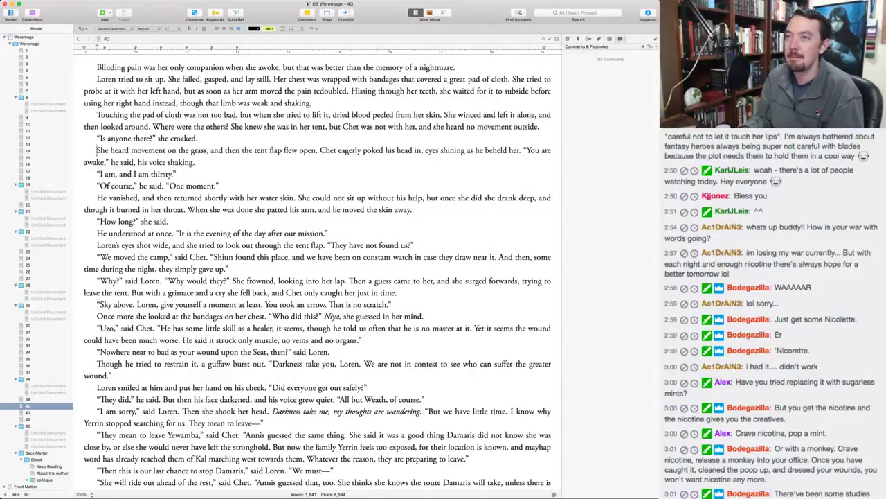
pyautogui.click(84, 91)
pyautogui.hotkey('shift', 'Down')
pyautogui.press('Down')
pyautogui.press('Down')
pyautogui.press('Down')
pyautogui.press('Down')
pyautogui.press('Down')
pyautogui.press('Down')
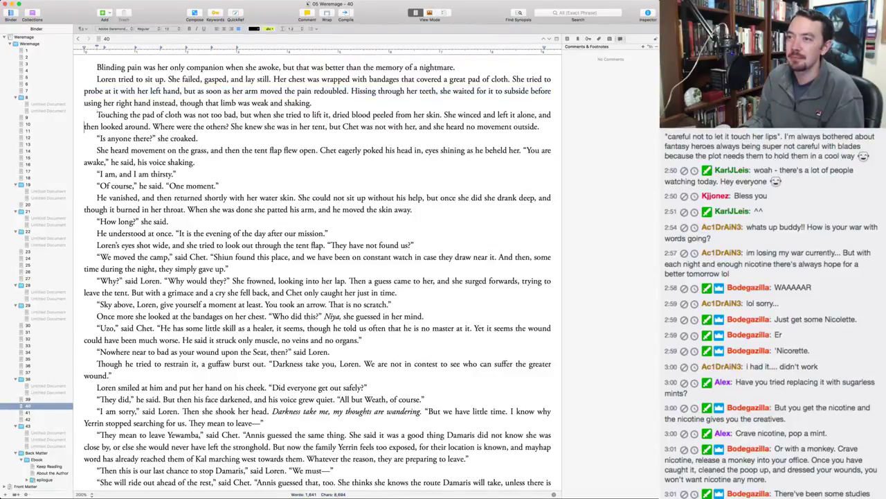
pyautogui.press('Up')
pyautogui.press('Up')
pyautogui.press('Down')
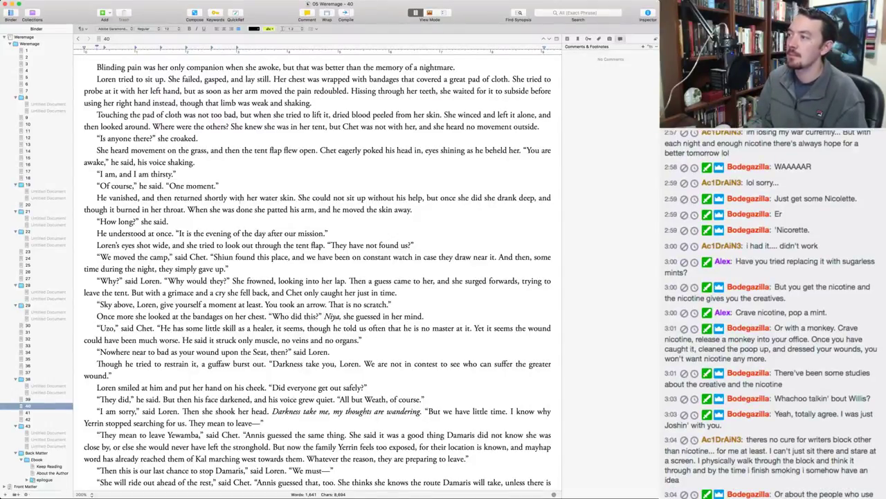
# Reword the clause about Loren drinking from the water skin to "ignoring the way it burned in her throat.".
pyautogui.moveTo(538, 198)
pyautogui.mouseDown()
pyautogui.moveTo(109, 210)
pyautogui.moveTo(142, 210)
pyautogui.mouseUp()
pyautogui.write('ignoring the burni')
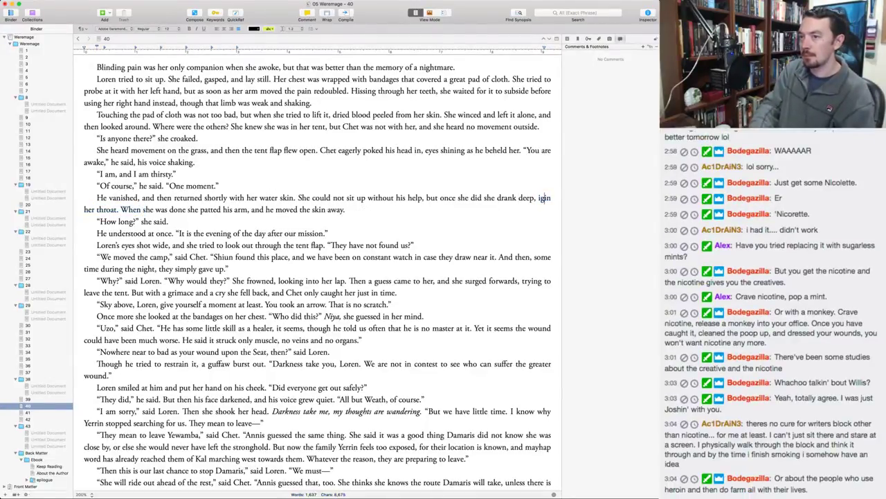
pyautogui.press('BackSpace')
pyautogui.press('BackSpace')
pyautogui.press('BackSpace')
pyautogui.press('BackSpace')
pyautogui.press('BackSpace')
pyautogui.write('way it burned in')
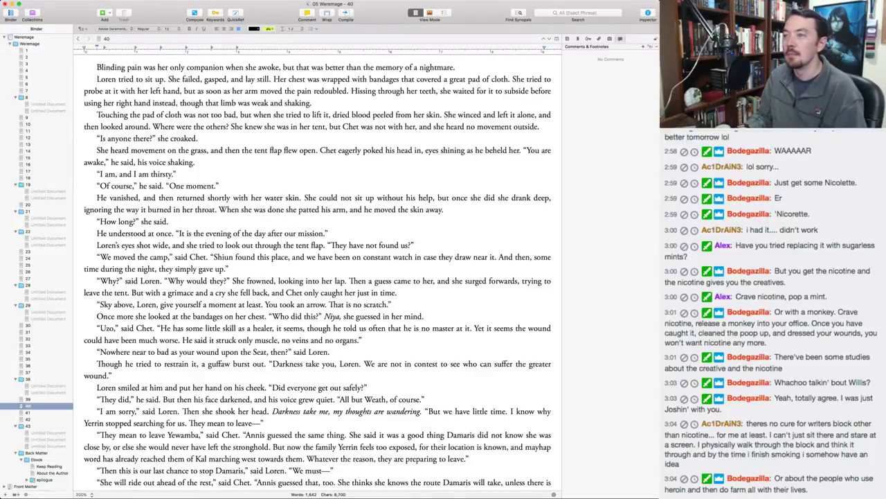
# Delete the sentence "He understood at once." before Chet's line about the evening of the day after the mission.
pyautogui.click(177, 233)
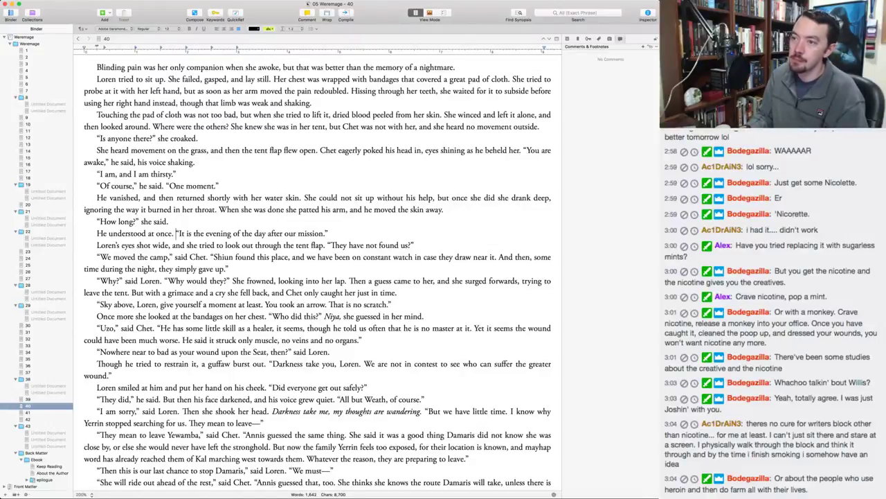
pyautogui.press('super+shift+Left')
pyautogui.press('BackSpace')
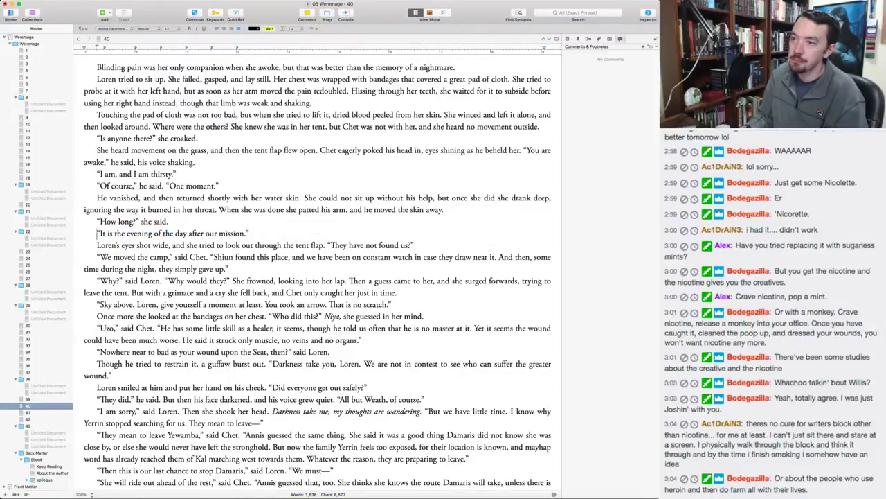
# Reword the end of the paragraph where Loren falls back to "Chet only just caught her in time.".
pyautogui.click(97, 245)
pyautogui.click(97, 257)
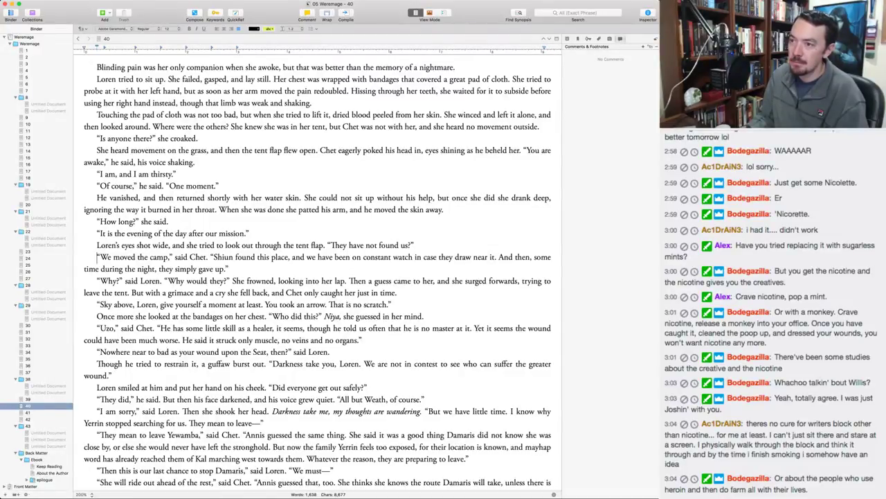
pyautogui.press('Down')
pyautogui.press('Down')
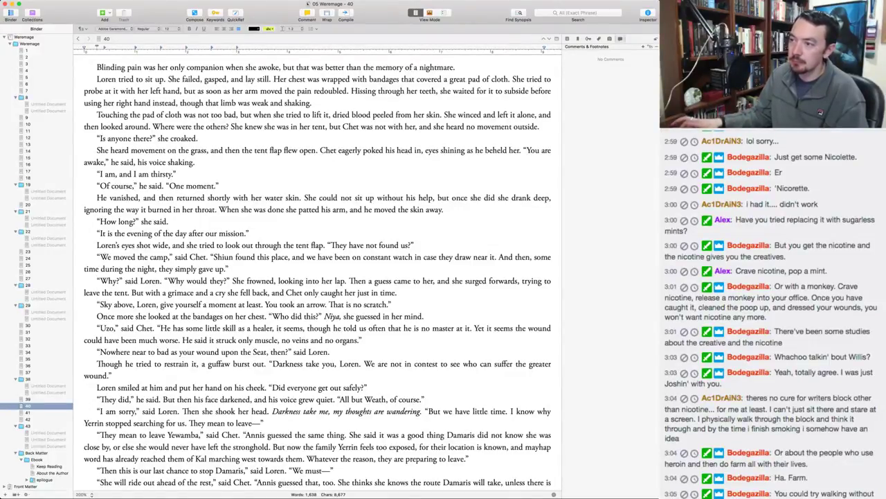
pyautogui.click(319, 292)
pyautogui.write('just')
pyautogui.doubleClick(378, 292)
pyautogui.press('BackSpace')
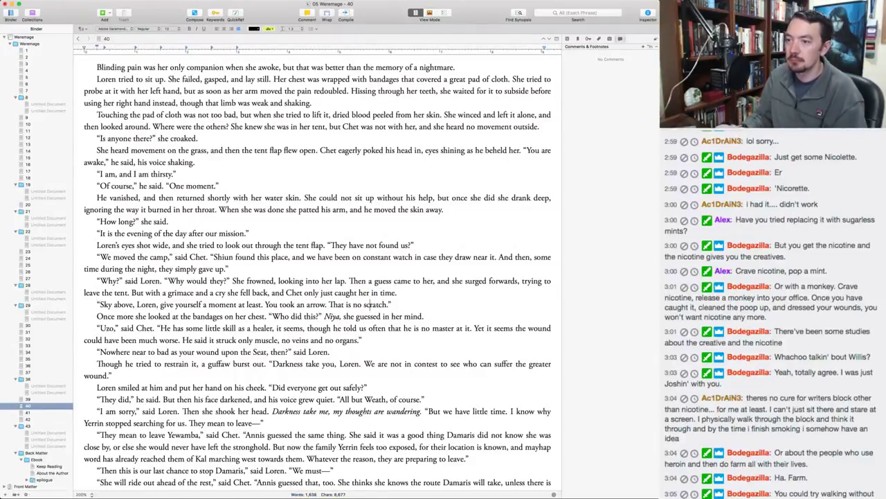
# Replace "muscle" with "flesh" in Chet's line about what the arrow struck.
pyautogui.scroll(-3, 368, 305)
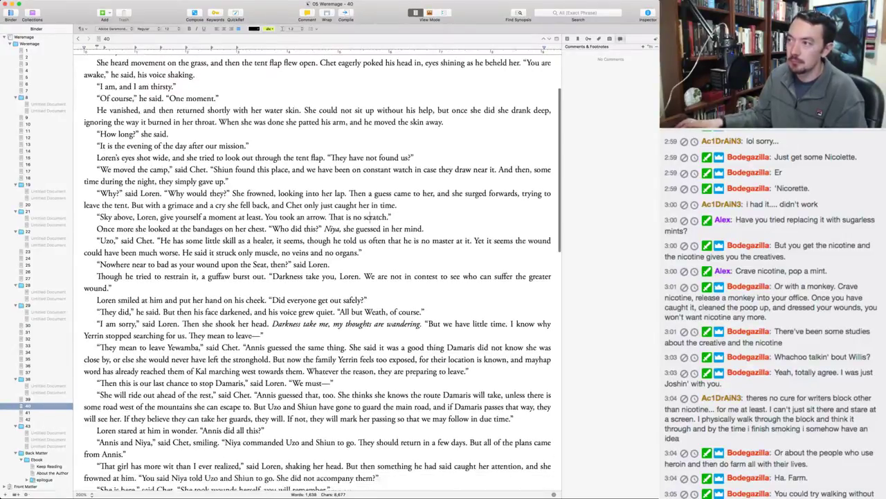
pyautogui.scroll(-2, 318, 277)
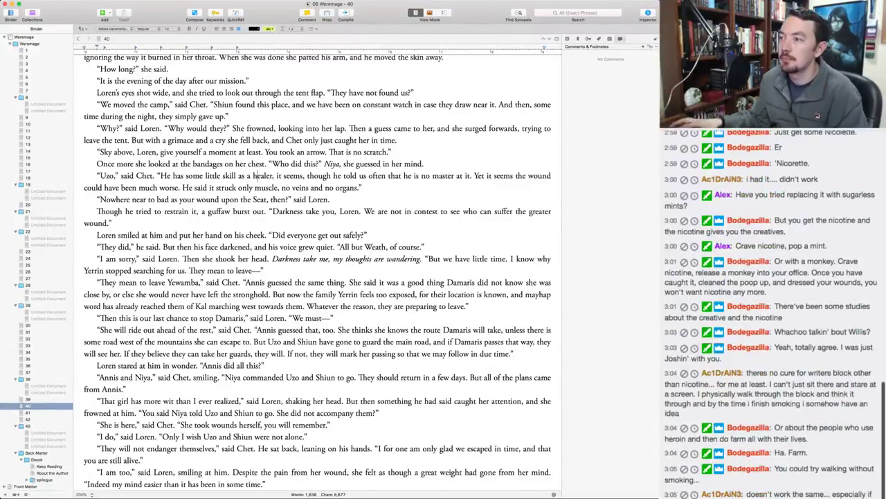
pyautogui.doubleClick(260, 188)
pyautogui.write('flesh')
# Replace "no veins and no organs" with "nothing vital" at the end of Chet's line about the wound.
pyautogui.hotkey('alt', 'Right')
pyautogui.press('Right')
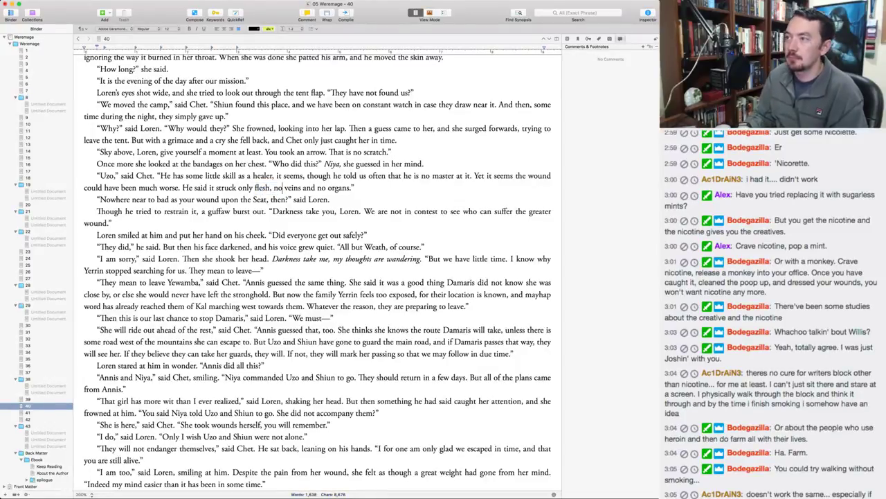
pyautogui.hotkey('shift', 'alt', 'Right')
pyautogui.hotkey('shift', 'alt', 'Right')
pyautogui.hotkey('shift', 'alt', 'Right')
pyautogui.hotkey('shift', 'alt', 'Right')
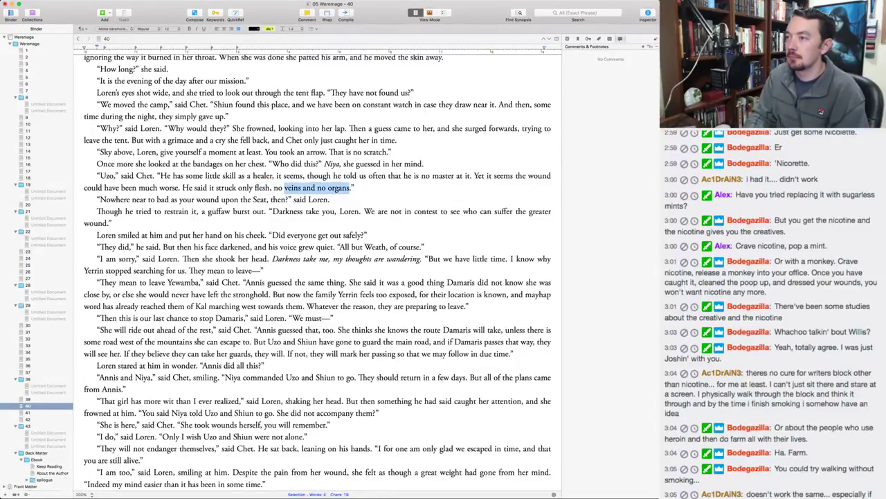
pyautogui.press('BackSpace')
pyautogui.press('BackSpace')
pyautogui.write('thing vital')
# Read on from Loren and Chet's banter about wounds through his explanation of why the Yerrins mean to leave Yewamba.
pyautogui.press('Down')
pyautogui.press('Down')
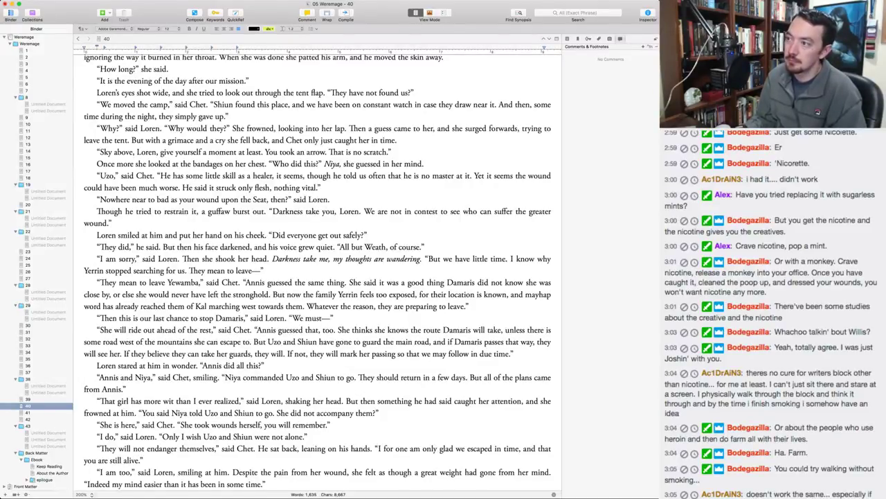
pyautogui.press('Down')
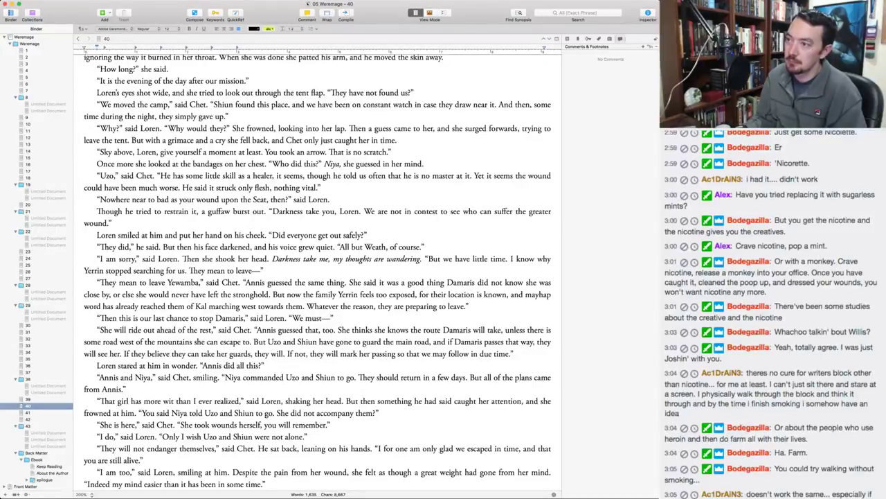
pyautogui.press('Down')
pyautogui.press('Down')
pyautogui.press('super+Left')
pyautogui.press('Down')
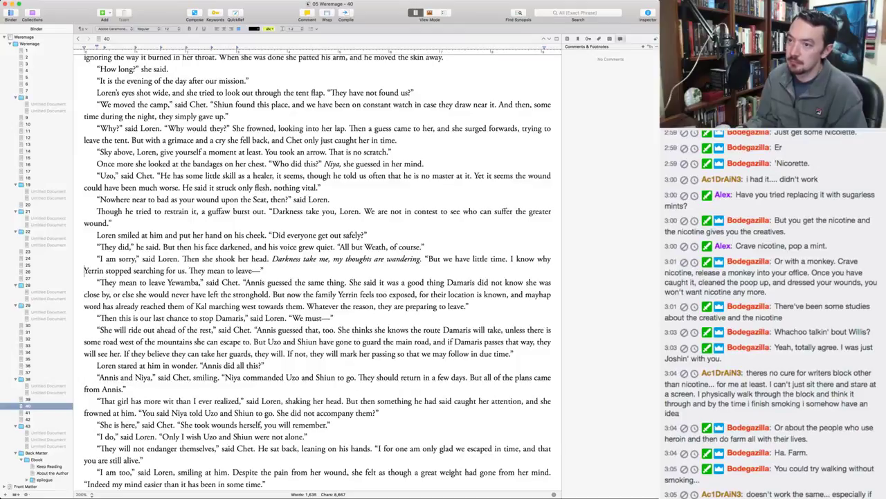
pyautogui.press('Down')
pyautogui.press('Down')
pyautogui.hotkey('shift', 'Down')
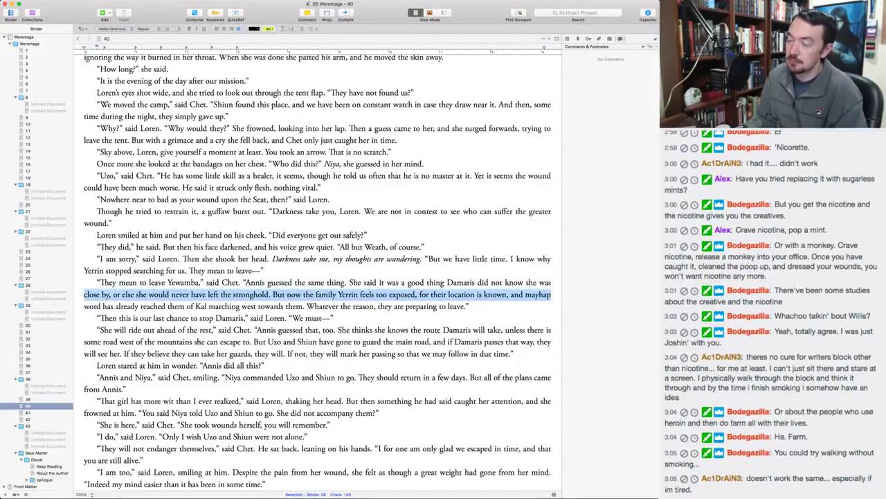
pyautogui.press('Left')
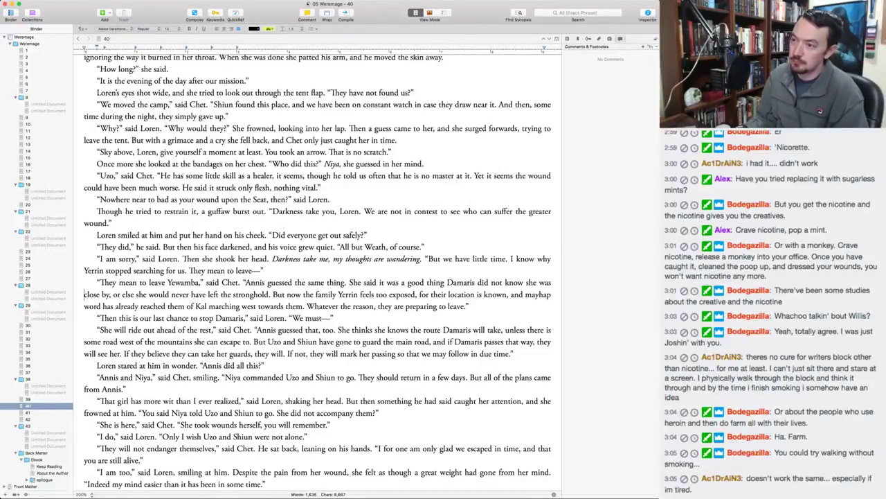
# Change "of Kal marching" to "that Kal marches" in Chet's speech about the family Yerrin preparing to leave.
pyautogui.hotkey('alt', 'Right')
pyautogui.hotkey('alt', 'Right')
pyautogui.hotkey('alt', 'Right')
pyautogui.hotkey('alt', 'Right')
pyautogui.hotkey('alt', 'Right')
pyautogui.hotkey('alt', 'Right')
pyautogui.press('Down')
pyautogui.hotkey('alt', 'Right')
pyautogui.hotkey('shift', 'alt', 'Right')
pyautogui.hotkey('shift', 'alt', 'Right')
pyautogui.hotkey('shift', 'alt', 'Right')
pyautogui.write('that Kal marches')
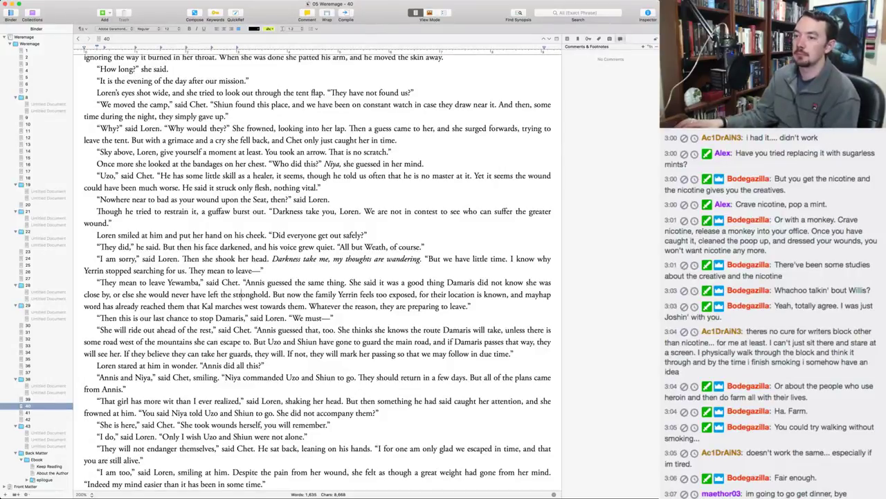
# Read on through Loren and Chet's conversation about Damaris's route, Annis's plans and Niya staying behind.
pyautogui.scroll(-1, 241, 294)
pyautogui.scroll(-7, 241, 294)
pyautogui.scroll(-1, 241, 195)
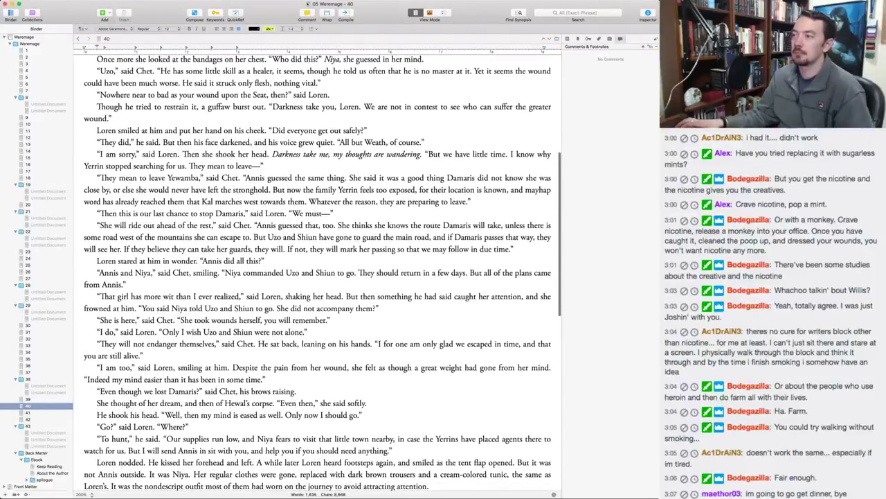
pyautogui.scroll(-1, 241, 185)
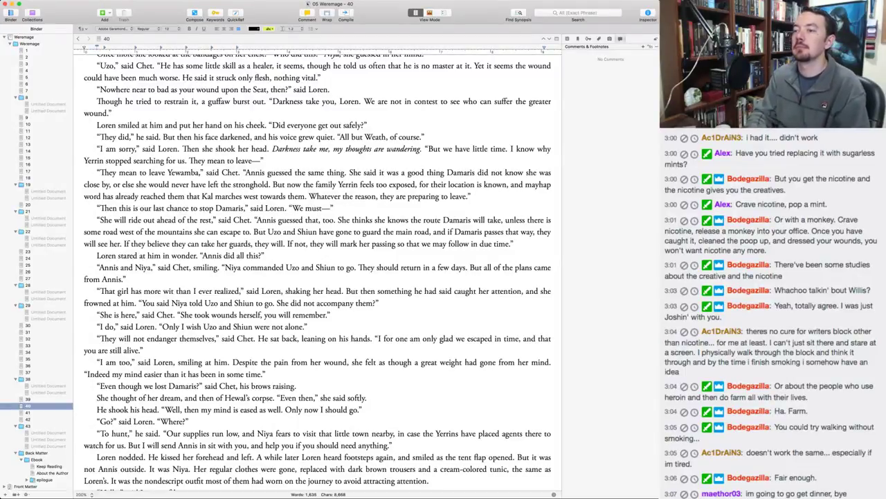
# Reword Loren's remark about Annis to "more wit than even I realized" and insert "is" in "Indeed my mind is easier".
pyautogui.moveTo(193, 291); pyautogui.dragTo(211, 291)
pyautogui.write('even I')
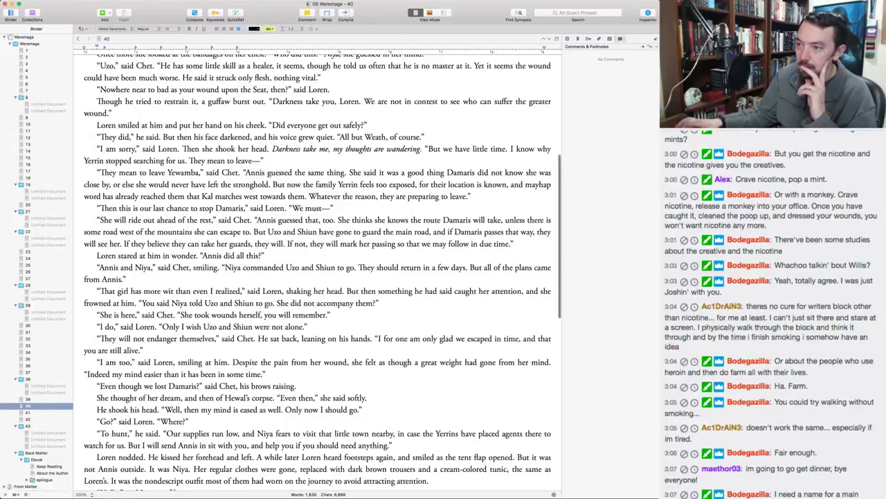
pyautogui.scroll(-3, 323, 272)
pyautogui.scroll(-3, 323, 272)
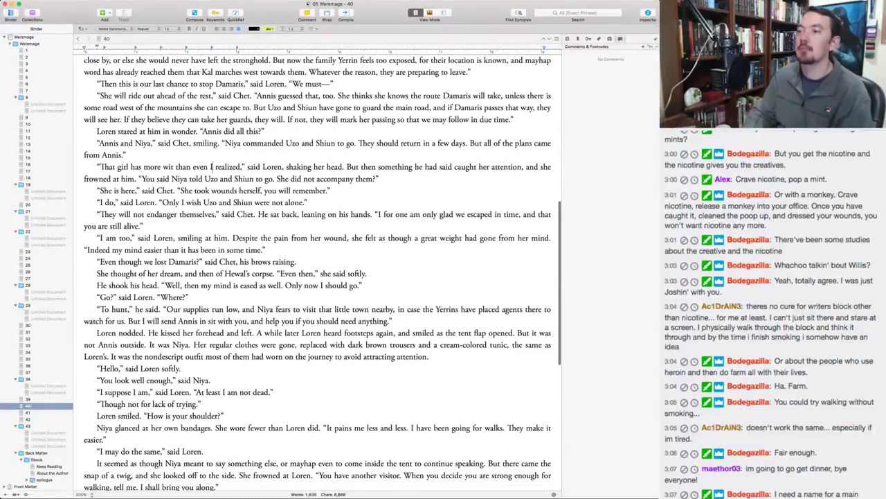
pyautogui.write('is')
# Change the end of "she felt as though a great weight had" to read "left her shoulders.".
pyautogui.hotkey('alt', 'Left')
pyautogui.hotkey('alt', 'Left')
pyautogui.hotkey('alt', 'Left')
pyautogui.hotkey('alt', 'Left')
pyautogui.hotkey('alt', 'Left')
pyautogui.hotkey('alt', 'Left')
pyautogui.hotkey('alt', 'Left')
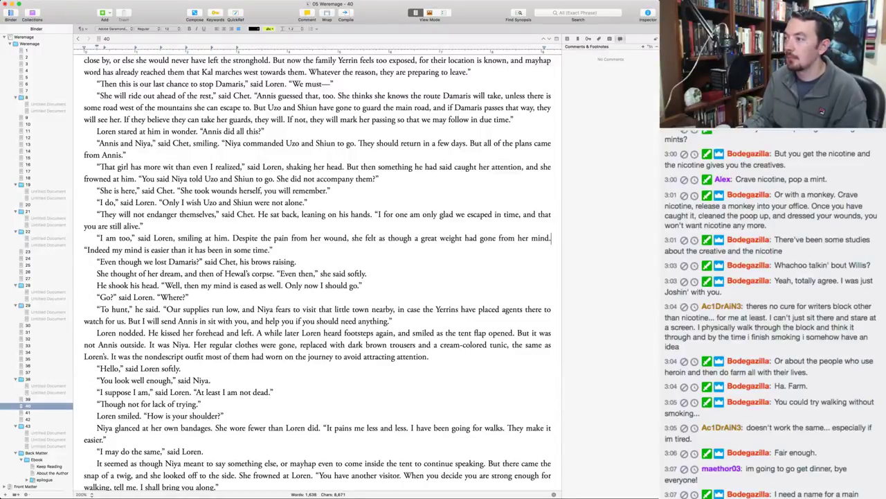
pyautogui.hotkey('alt', 'shift', 'Left')
pyautogui.hotkey('alt', 'shift', 'Right')
pyautogui.hotkey('alt', 'shift', 'Right')
pyautogui.hotkey('alt', 'shift', 'Right')
pyautogui.write('left her sh')
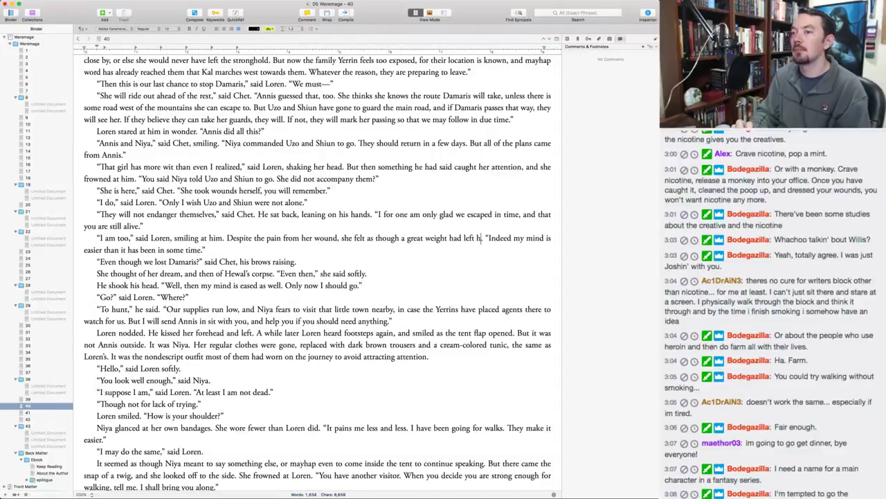
pyautogui.write('oulders.')
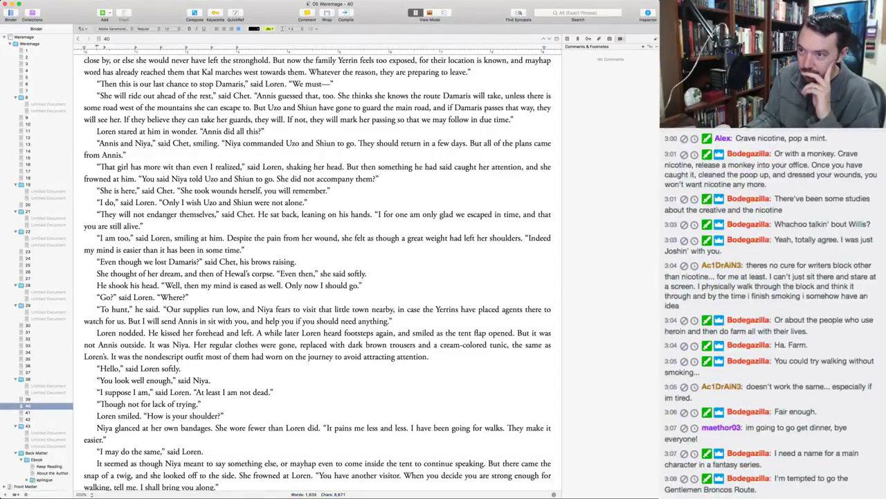
# Insert "to" in Chet's line about hunting so it reads "I will send Annis in to sit with you".
pyautogui.click(296, 261)
pyautogui.click(187, 297)
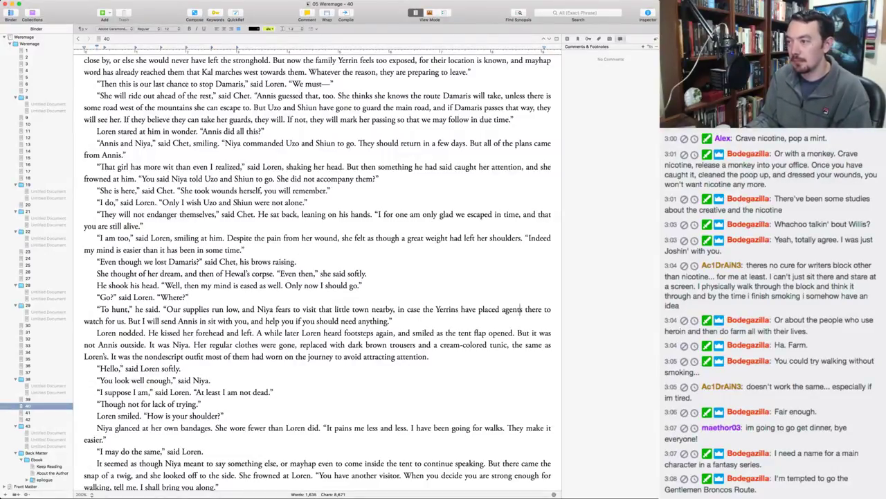
pyautogui.click(95, 322)
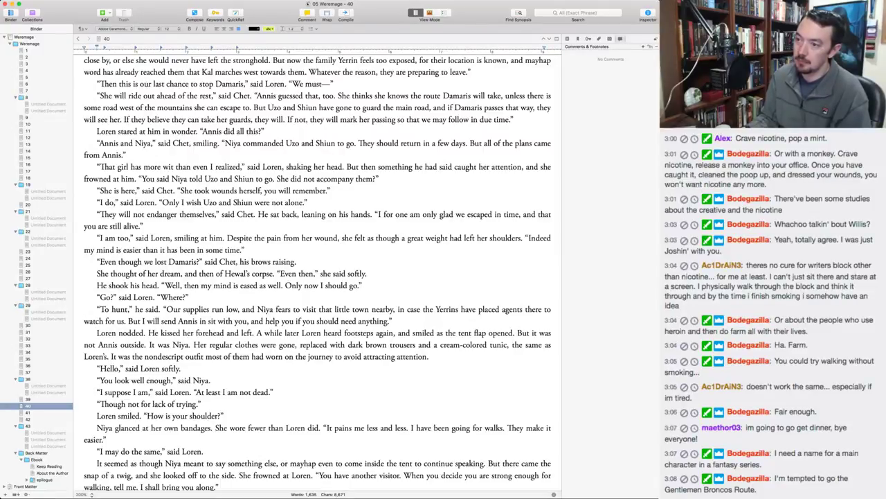
pyautogui.hotkey('alt', 'Right')
pyautogui.hotkey('alt', 'Right')
pyautogui.hotkey('alt', 'Right')
pyautogui.hotkey('alt', 'Right')
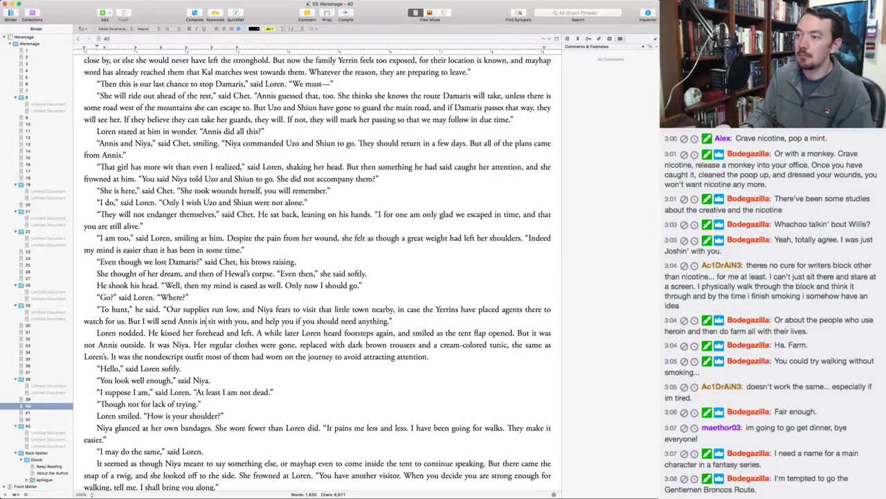
pyautogui.write('to')
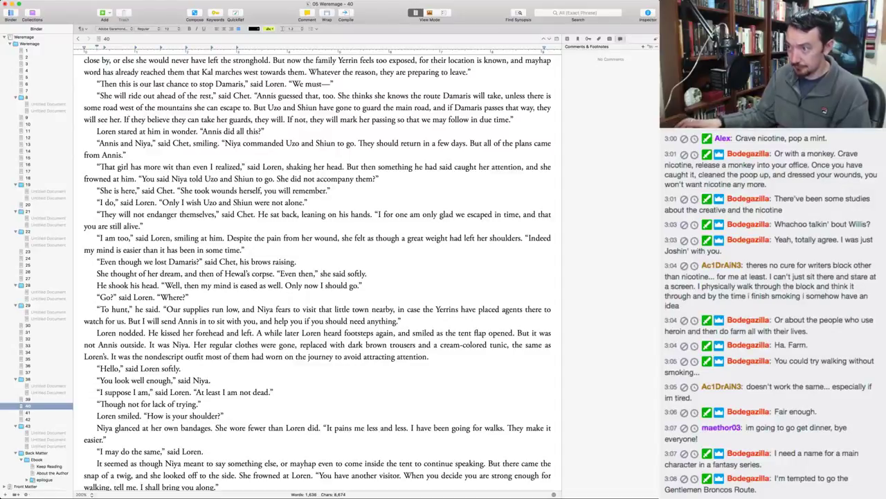
# In the paragraph where Niya arrives, replace "Loren" with "she" after "A while later" and delete "outside" after "Annis".
pyautogui.scroll(-5, 311, 256)
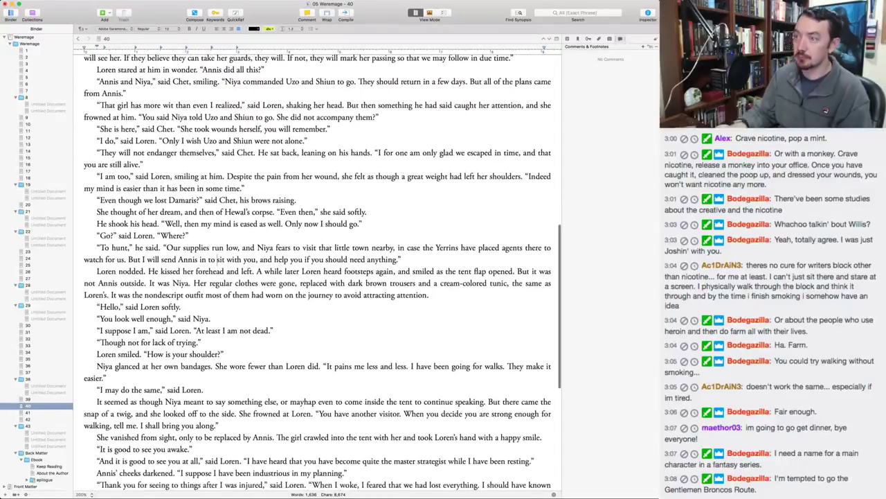
pyautogui.doubleClick(311, 256)
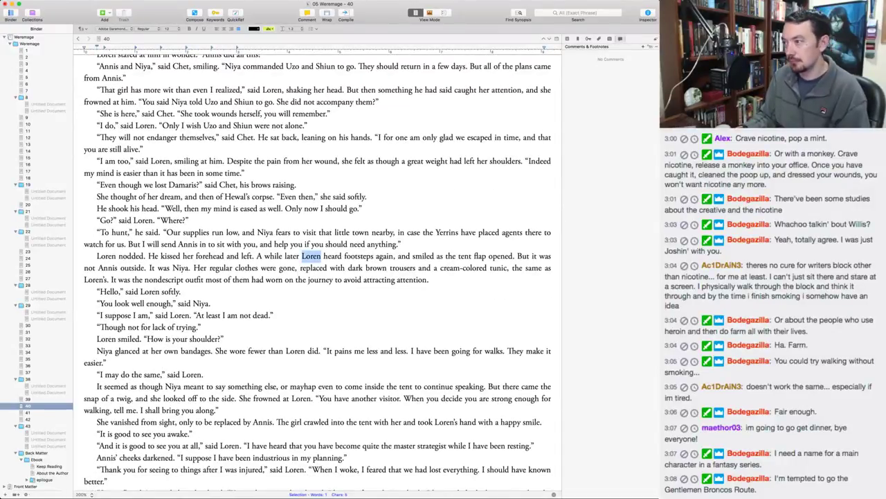
pyautogui.write('she')
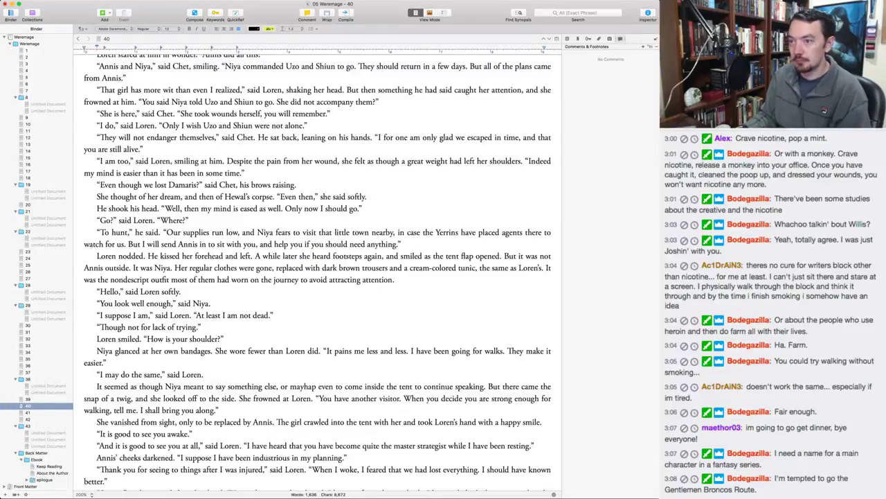
pyautogui.doubleClick(117, 267)
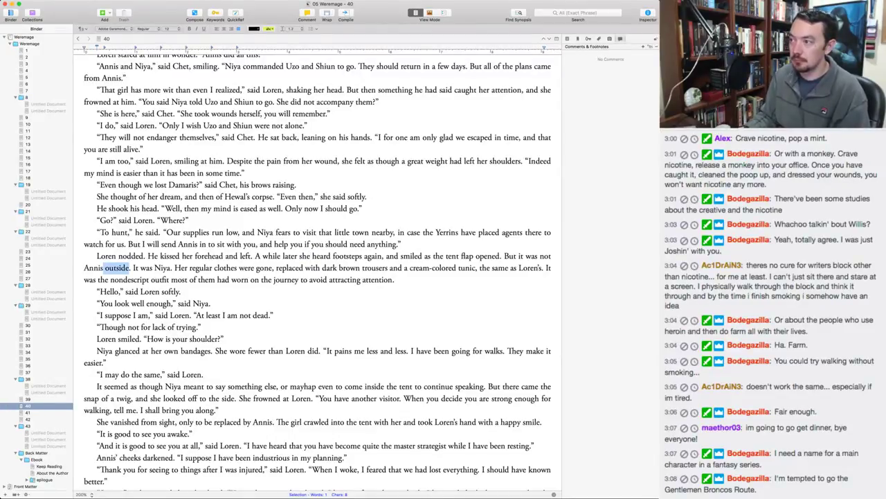
pyautogui.press('BackSpace')
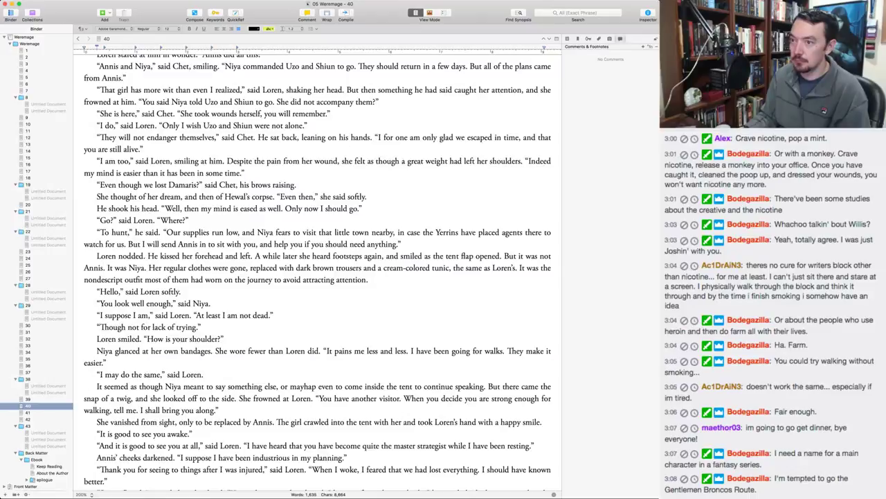
pyautogui.press('Down')
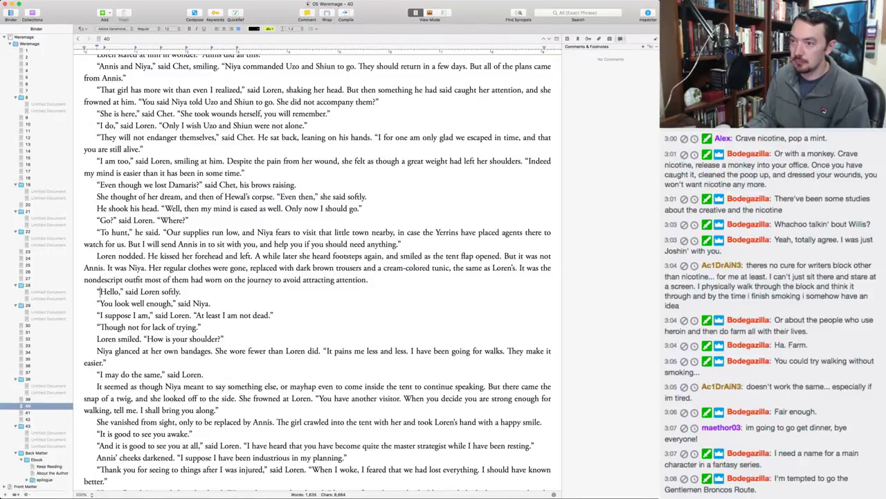
pyautogui.press('Down')
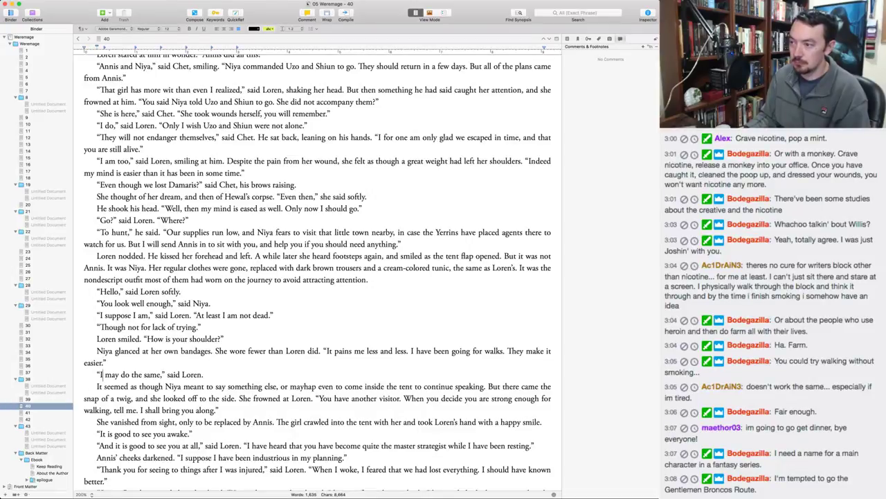
pyautogui.click(84, 399)
pyautogui.keyDown('shift'); pyautogui.click(551, 399); pyautogui.keyUp('shift')
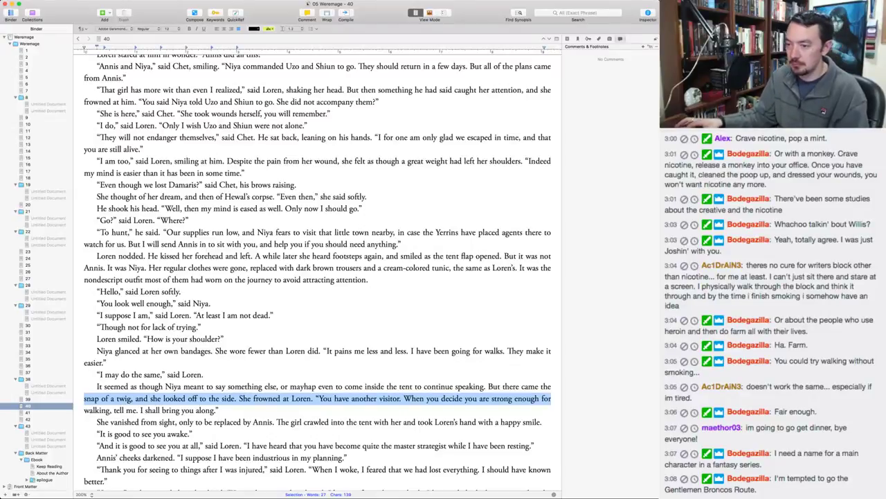
pyautogui.scroll(-5, 317, 270)
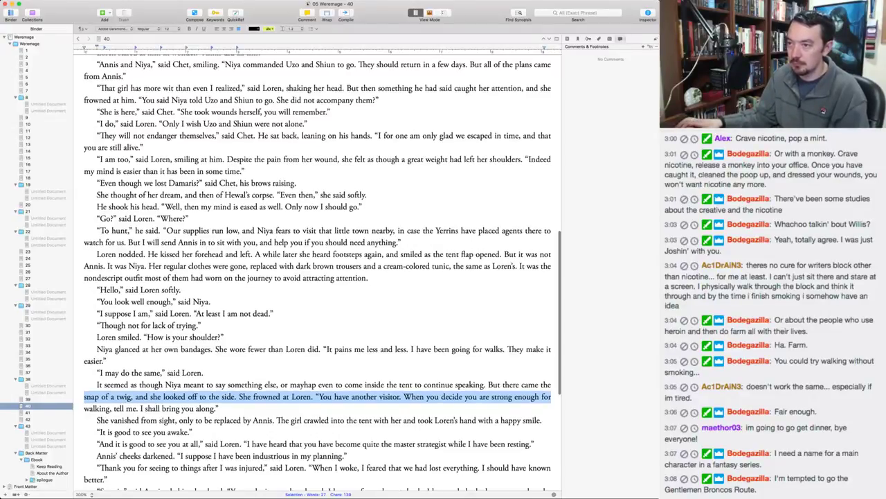
pyautogui.scroll(-4, 317, 270)
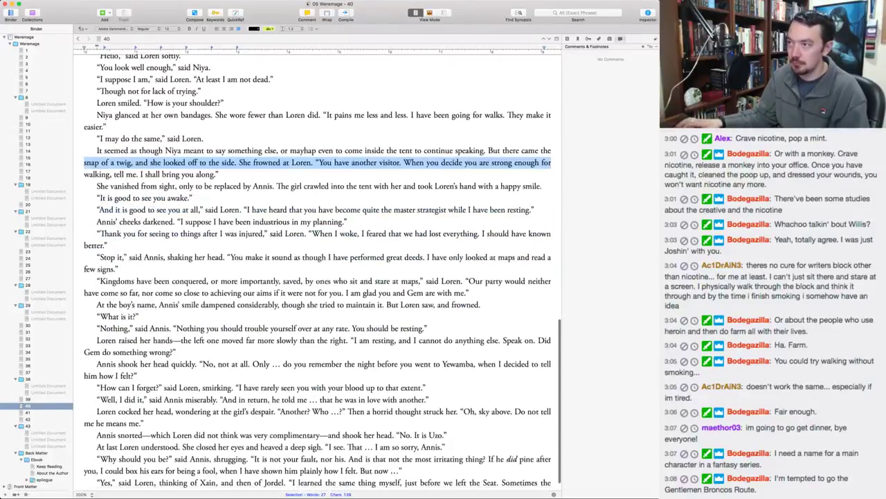
pyautogui.scroll(-1, 317, 270)
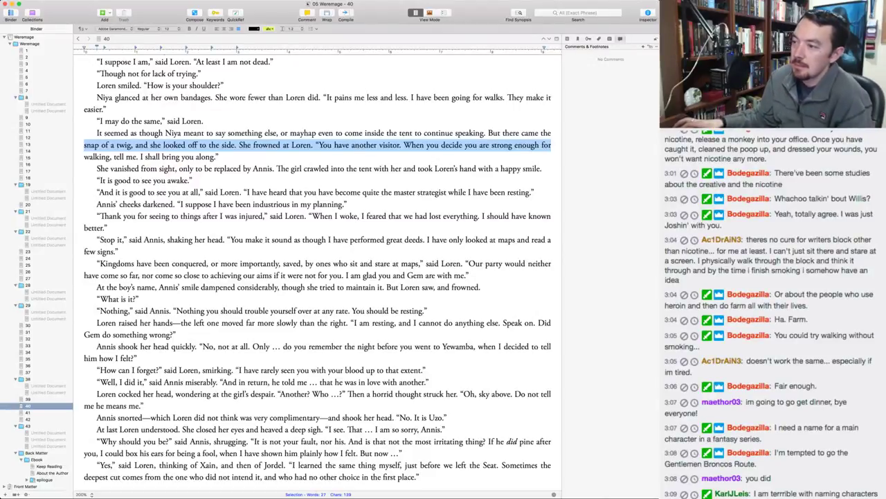
pyautogui.scroll(-2, 305, 275)
pyautogui.click(305, 275)
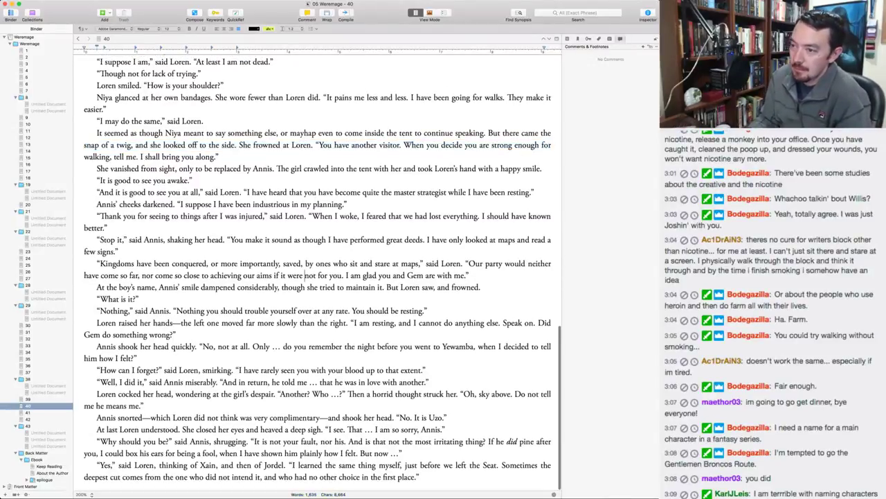
pyautogui.click(304, 287)
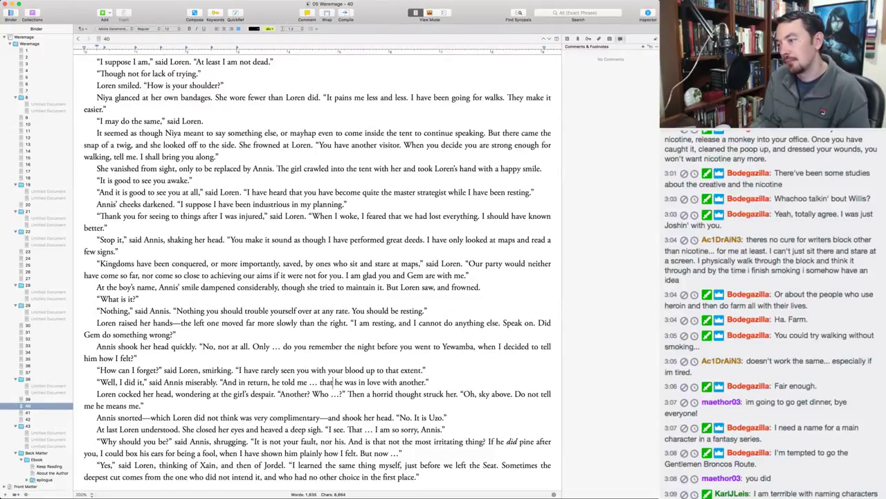
# Replace "was in love with" with "felt affection for" in Annis's line and delete "At last" before "Loren understood".
pyautogui.moveTo(345, 382); pyautogui.dragTo(398, 382)
pyautogui.write('felt affection for')
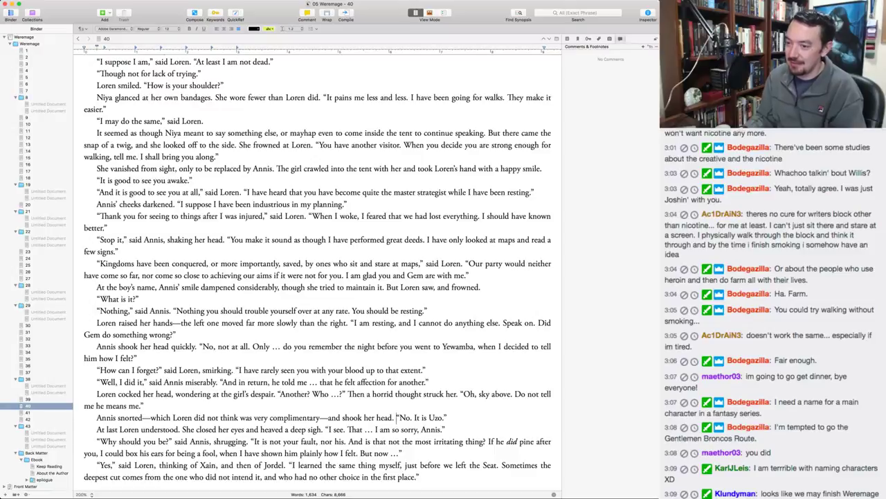
pyautogui.moveTo(96, 430); pyautogui.dragTo(119, 430)
pyautogui.press('BackSpace')
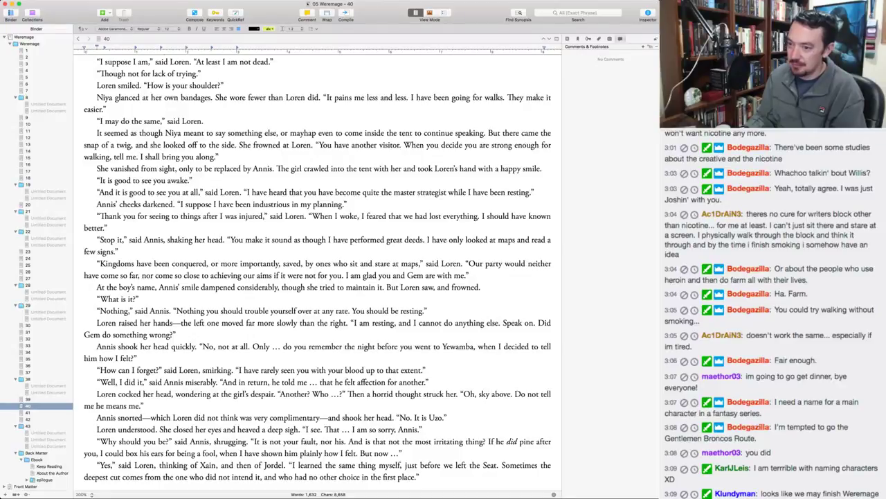
# Replace the sentence "Loren understood." with "Loren only stared for a moment before the meaning of it assembled".
pyautogui.hotkey('shift', 'alt', 'Right')
pyautogui.hotkey('shift', 'alt', 'Right')
pyautogui.hotkey('shift', 'alt', 'Right')
pyautogui.hotkey('shift', 'alt', 'Left')
pyautogui.hotkey('shift', 'alt', 'Left')
pyautogui.hotkey('shift', 'alt', 'Right')
pyautogui.hotkey('shift', 'alt', 'Right')
pyautogui.hotkey('shift', 'alt', 'Left')
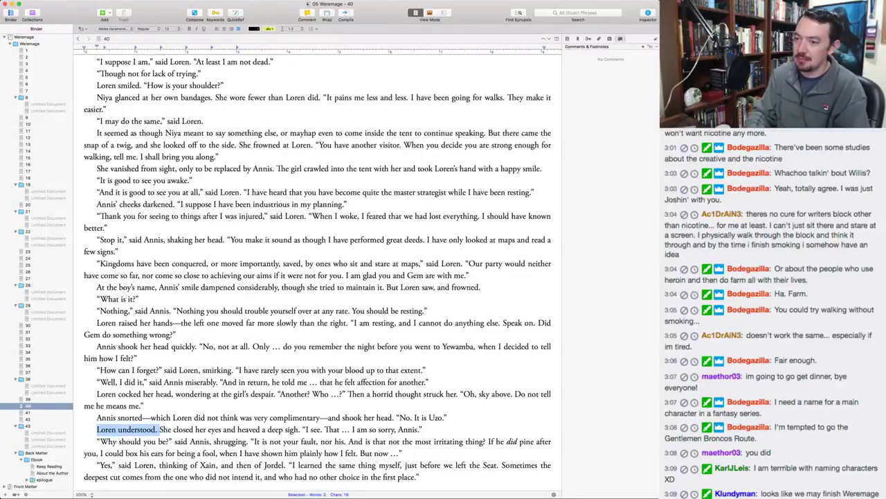
pyautogui.write('Loren only stared ')
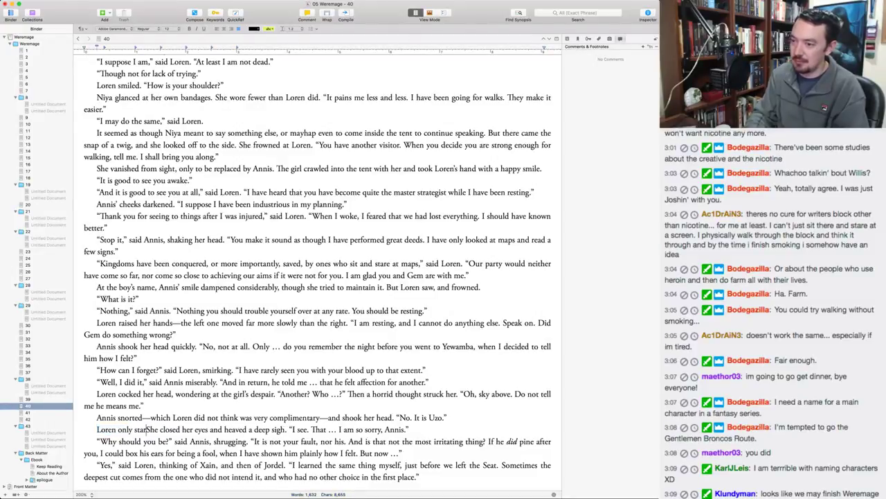
pyautogui.write('for a moment before the')
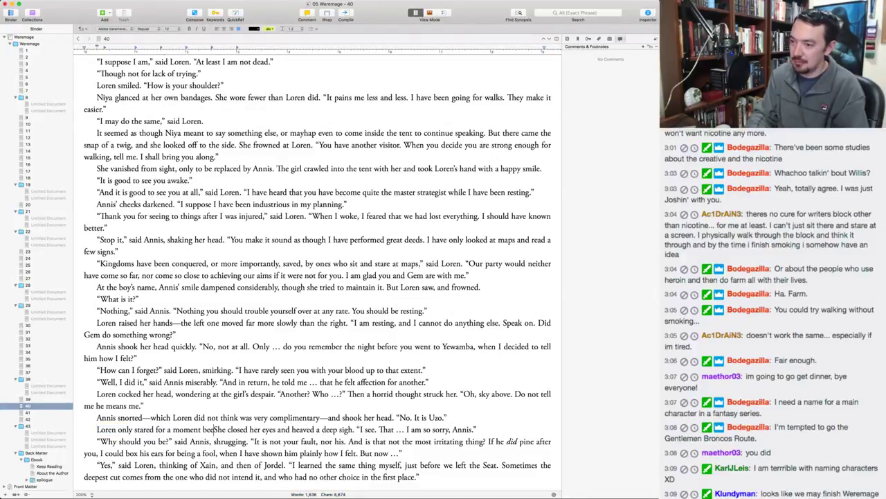
pyautogui.write(' meaning')
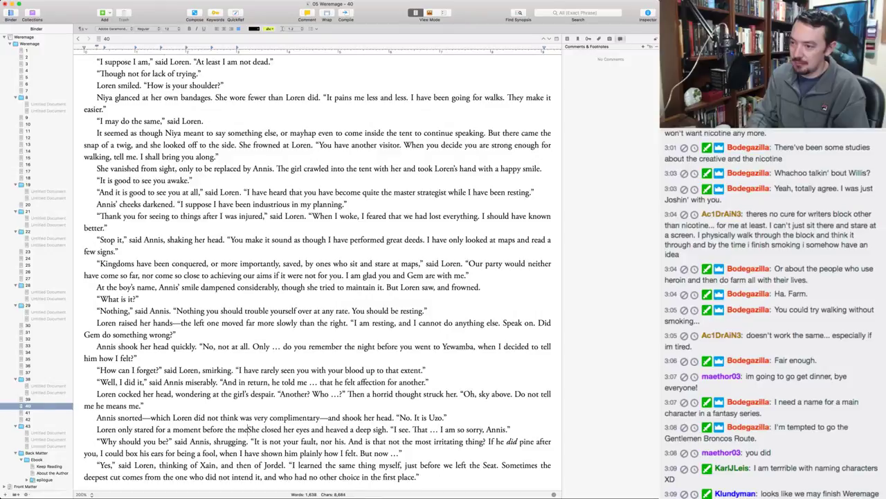
pyautogui.write(' of ')
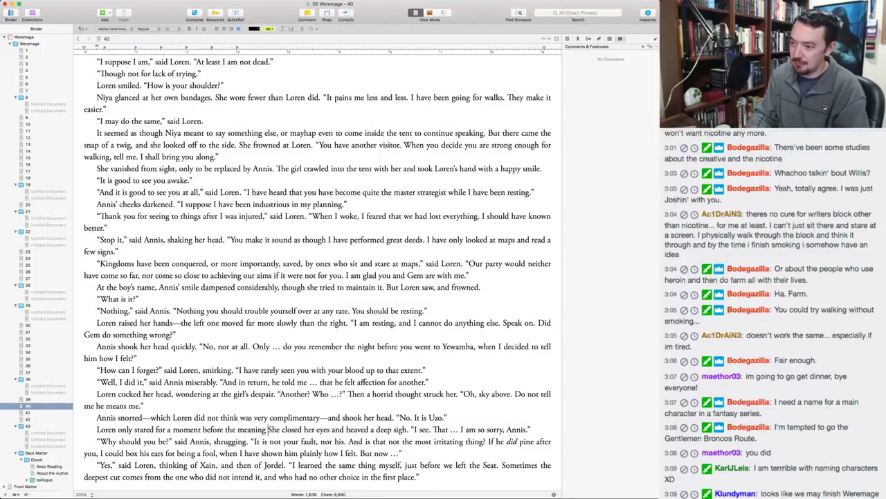
pyautogui.write('it assembled')
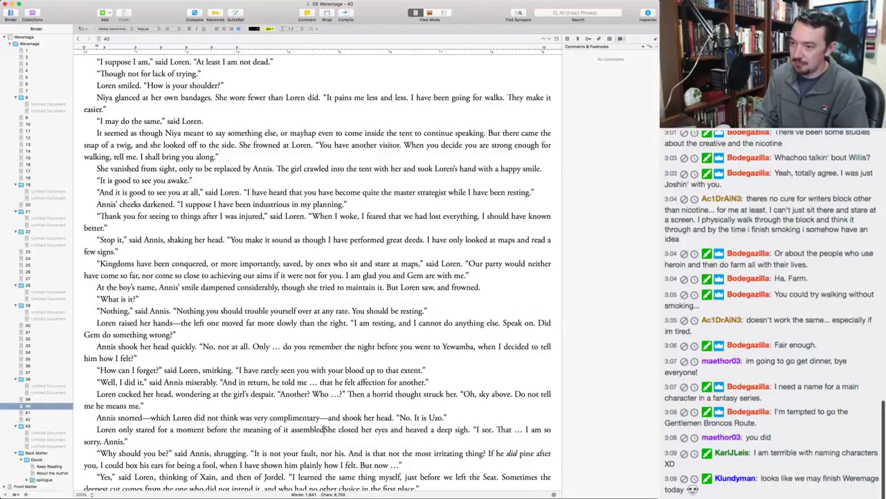
# Split the new sentence into "Loren only stared for a moment. Then the meaning of it assembled in her mind.".
pyautogui.press('BackSpace')
pyautogui.press('BackSpace')
pyautogui.press('BackSpace')
pyautogui.press('BackSpace')
pyautogui.press('BackSpace')
pyautogui.press('BackSpace')
pyautogui.press('BackSpace')
pyautogui.press('BackSpace')
pyautogui.press('BackSpace')
pyautogui.press('BackSpace')
pyautogui.press('BackSpace')
pyautogui.press('BackSpace')
pyautogui.press('BackSpace')
pyautogui.press('BackSpace')
pyautogui.press('BackSpace')
pyautogui.press('BackSpace')
pyautogui.press('BackSpace')
pyautogui.press('BackSpace')
pyautogui.press('BackSpace')
pyautogui.press('BackSpace')
pyautogui.write('. Then th')
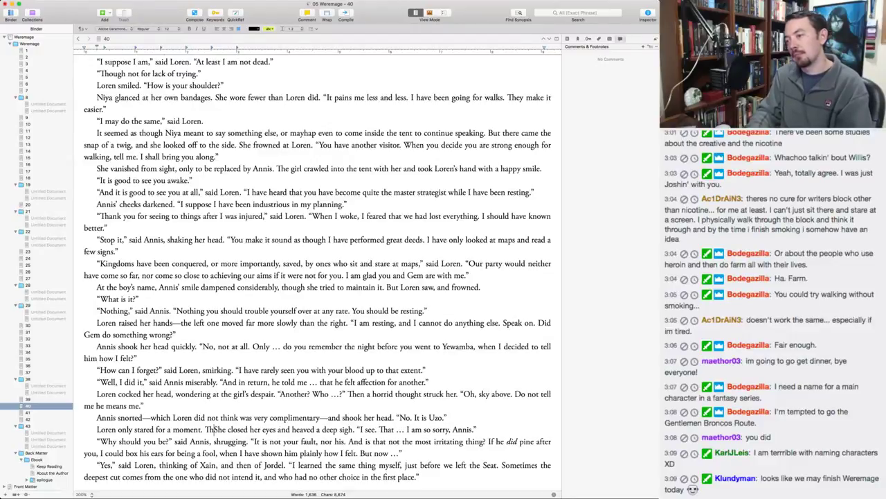
pyautogui.write('e meaning ass')
pyautogui.press('BackSpace')
pyautogui.press('BackSpace')
pyautogui.press('BackSpace')
pyautogui.write('of it assembled in her mind.')
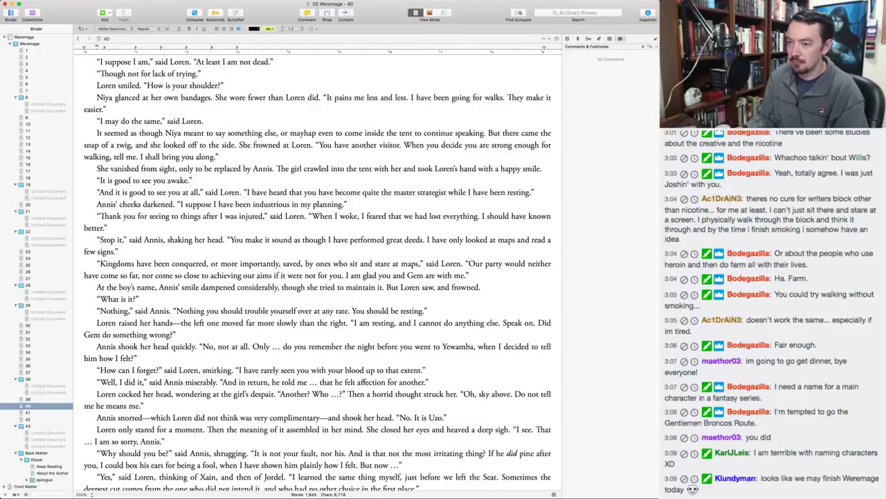
# Delete "so" from Loren's apology so it reads "I am sorry, Annis.".
pyautogui.press('Down')
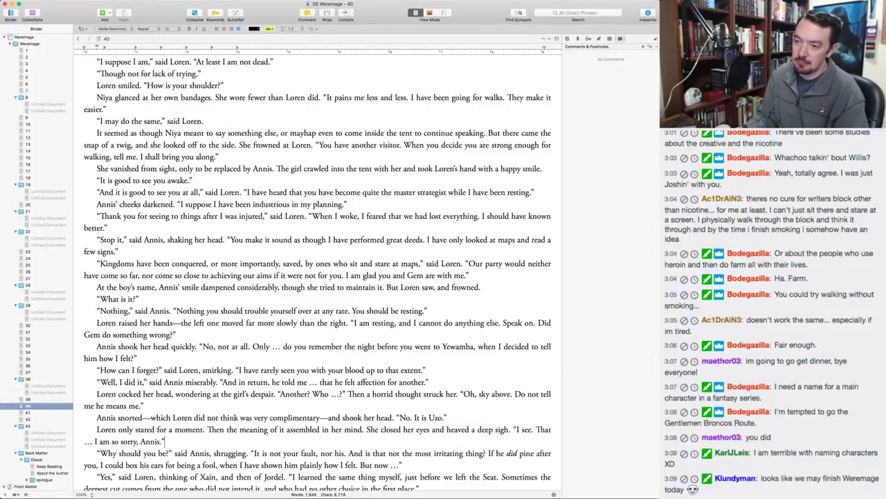
pyautogui.click(120, 441)
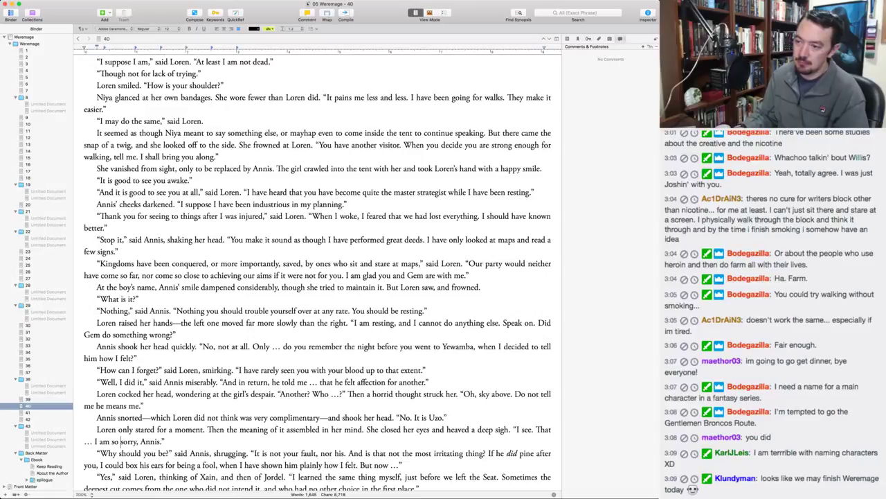
pyautogui.press('BackSpace')
pyautogui.press('BackSpace')
pyautogui.press('BackSpace')
pyautogui.press('Down')
pyautogui.press('Down')
pyautogui.press('Down')
pyautogui.press('Down')
pyautogui.press('Down')
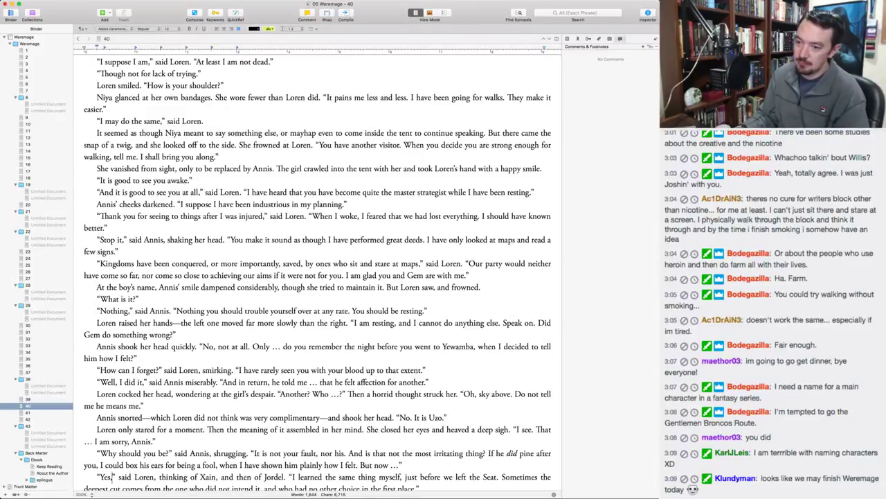
# Finish reading chapter 40 and open chapter 41 at the beginning of its text.
pyautogui.click(111, 453)
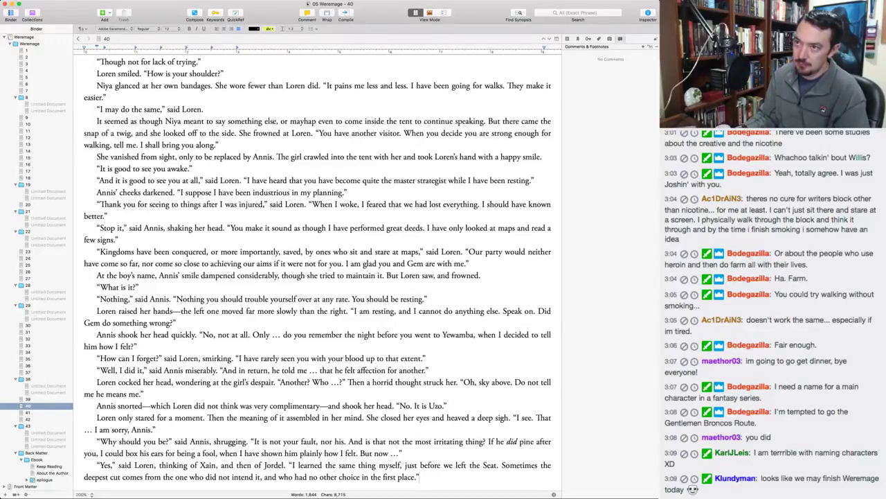
pyautogui.press('super+alt+Down')
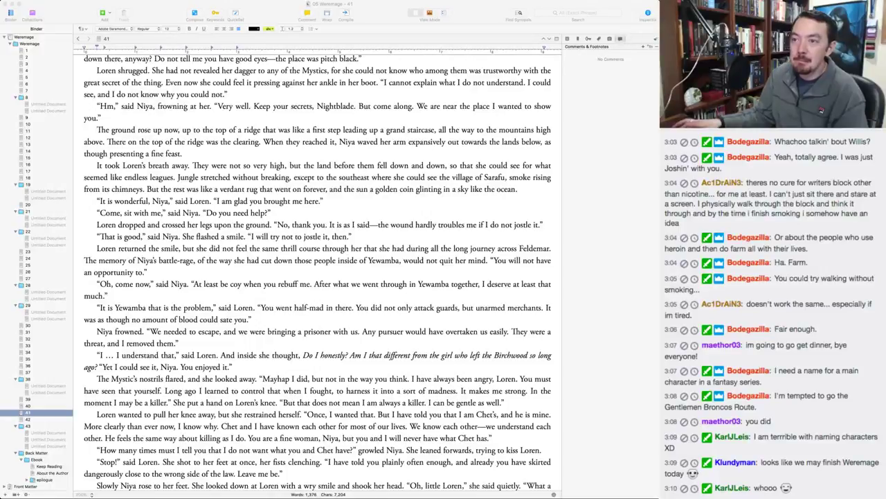
pyautogui.click(147, 272)
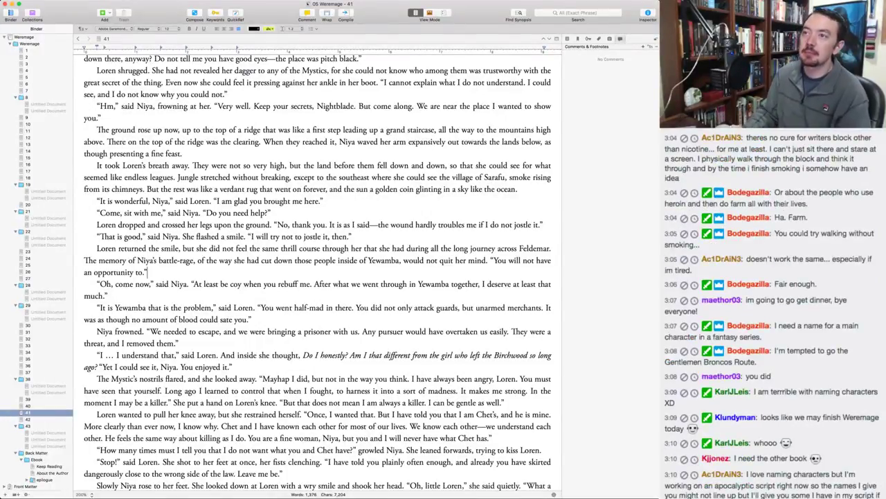
pyautogui.press('super+Up')
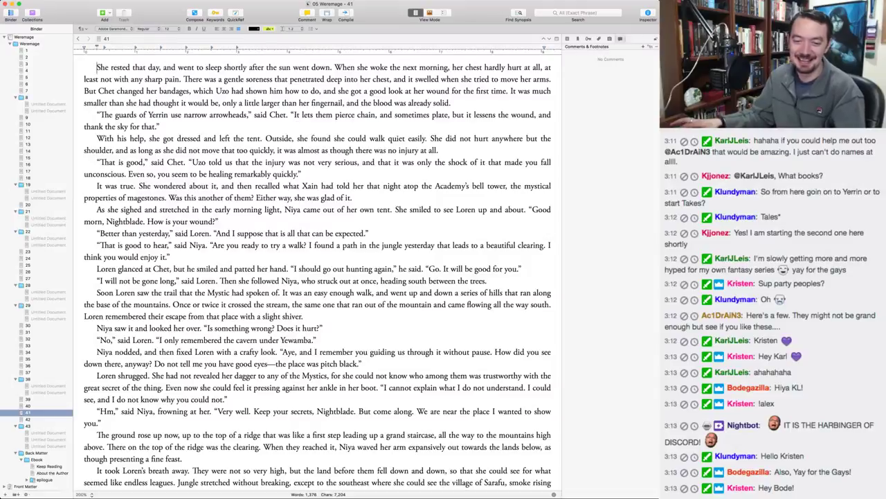
# Correct "quiet easily" to "quite easily" in the sentence about Loren walking outside the tent.
pyautogui.press('super+Tab')
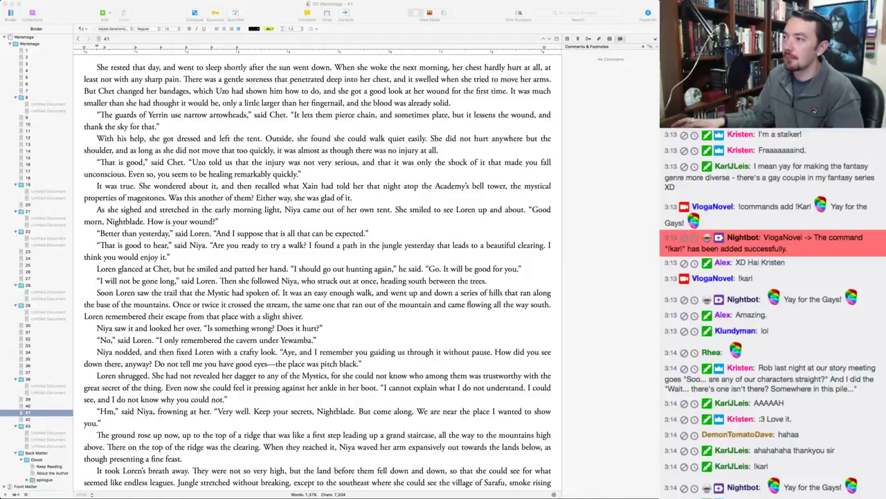
pyautogui.click(405, 138)
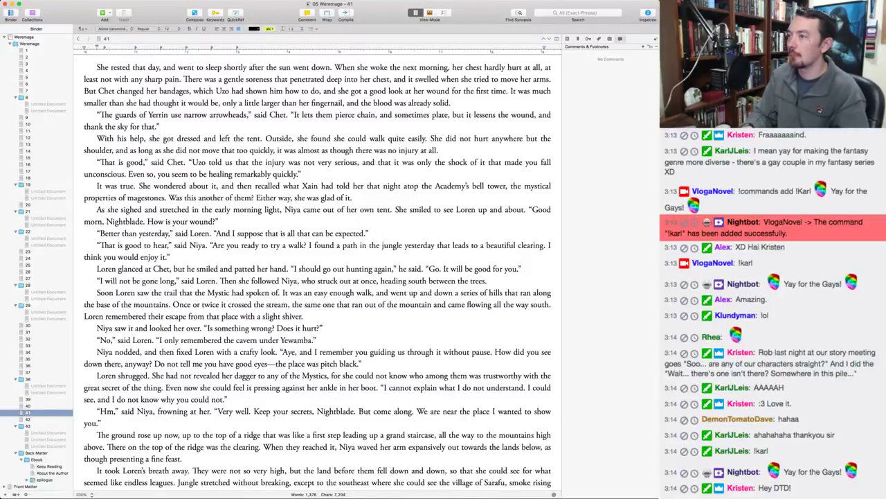
# Reword Loren's recollection to read "told her in the Academy's bell tower about the mystical properties of magestones".
pyautogui.hotkey('alt', 'BackSpace')
pyautogui.hotkey('alt', 'BackSpace')
pyautogui.hotkey('alt', 'BackSpace')
pyautogui.write('in')
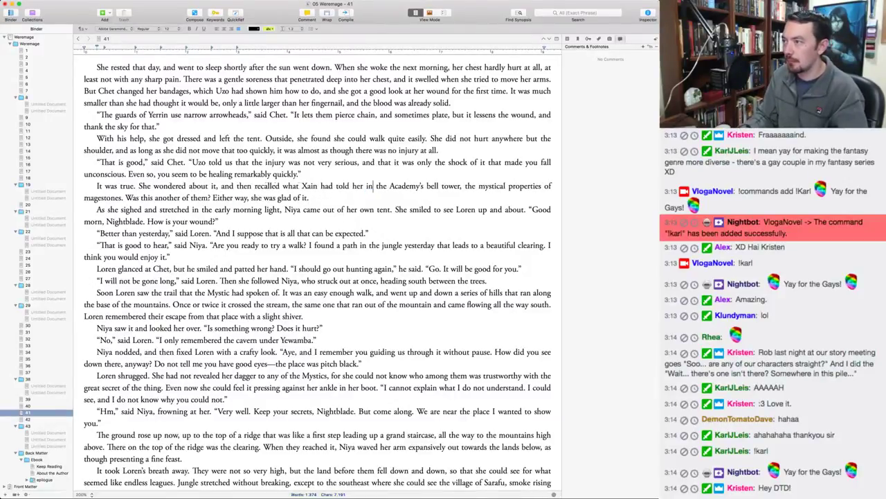
pyautogui.hotkey('alt', 'Right')
pyautogui.hotkey('alt', 'Right')
pyautogui.hotkey('alt', 'Right')
pyautogui.hotkey('alt', 'Right')
pyautogui.hotkey('alt', 'Right')
pyautogui.hotkey('alt', 'BackSpace')
pyautogui.press('BackSpace')
pyautogui.press('BackSpace')
pyautogui.write('about the')
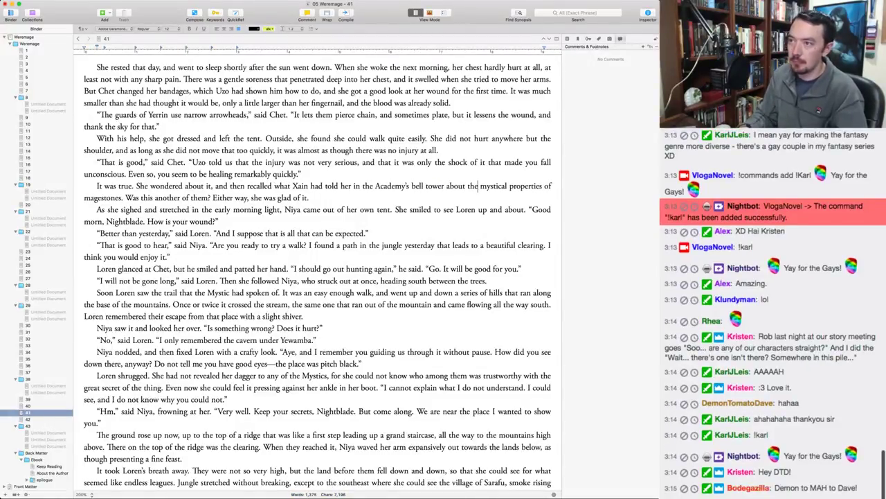
# Replace "Either way" with "In any case" before "she was glad of it".
pyautogui.press('Down')
pyautogui.click(264, 197)
pyautogui.moveTo(212, 197); pyautogui.dragTo(247, 197)
pyautogui.write('In any case')
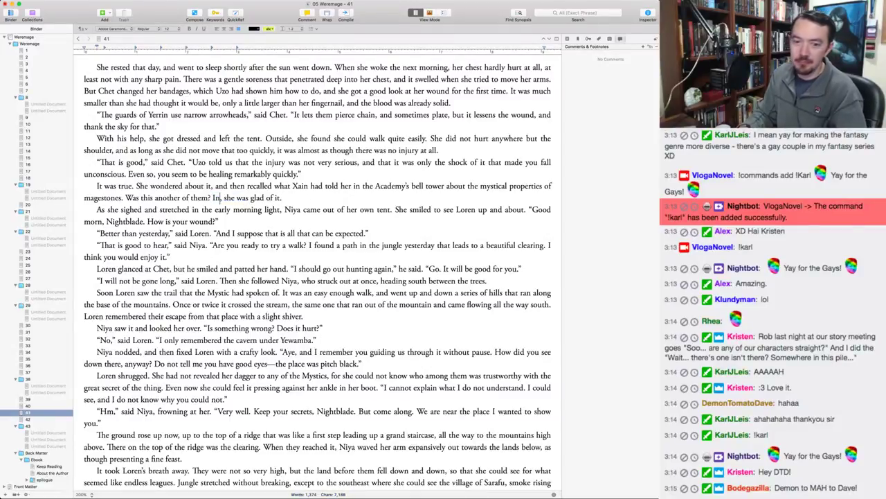
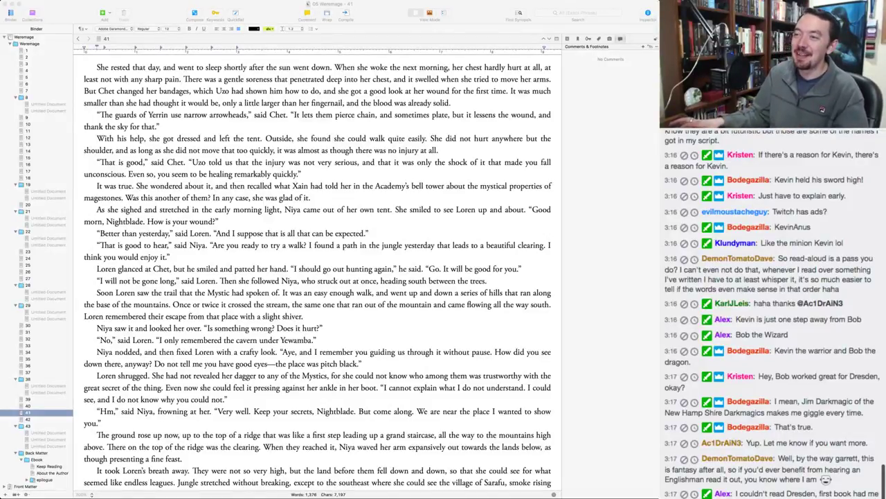
# Review the paragraph where Niya comes out of her tent and the dialogue leading to Loren's departure.
pyautogui.click(245, 209)
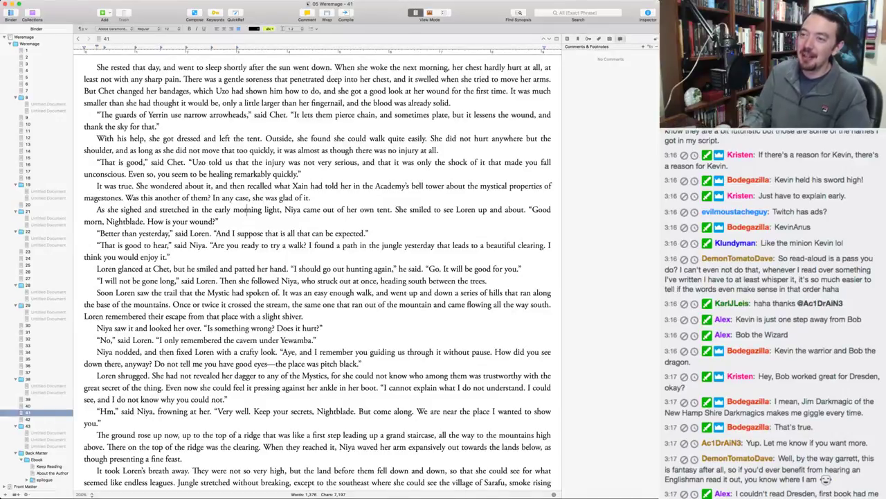
pyautogui.press('super+Left')
pyautogui.press('super+shift+Right')
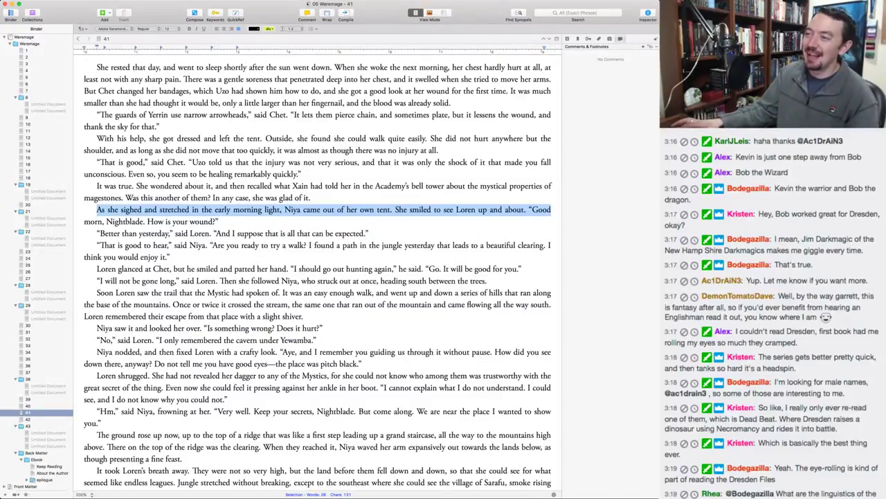
pyautogui.click(318, 210)
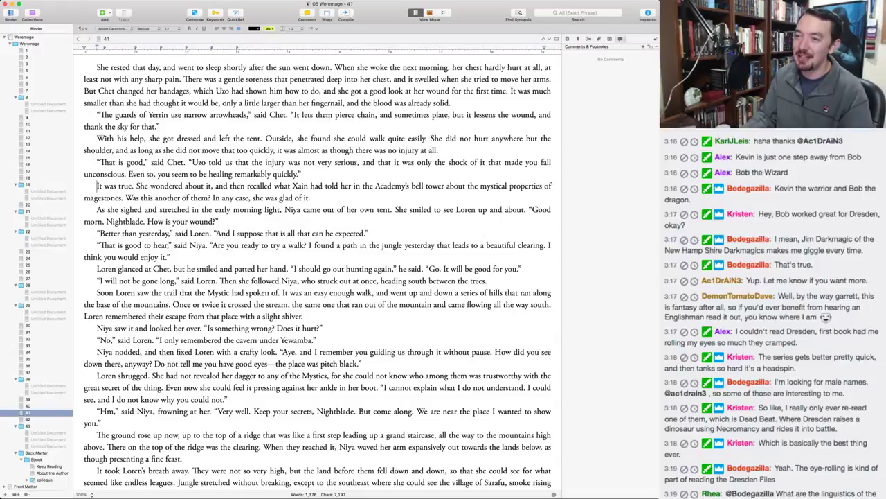
pyautogui.moveTo(97, 209); pyautogui.dragTo(219, 222)
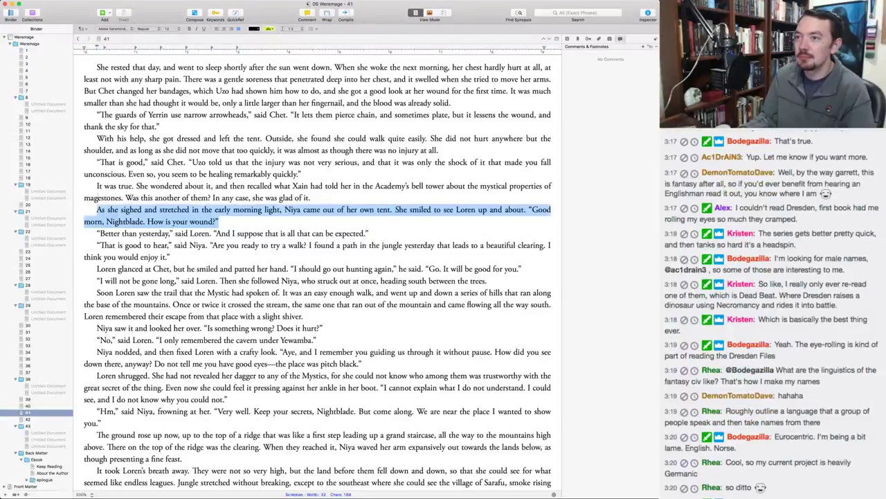
pyautogui.click(97, 186)
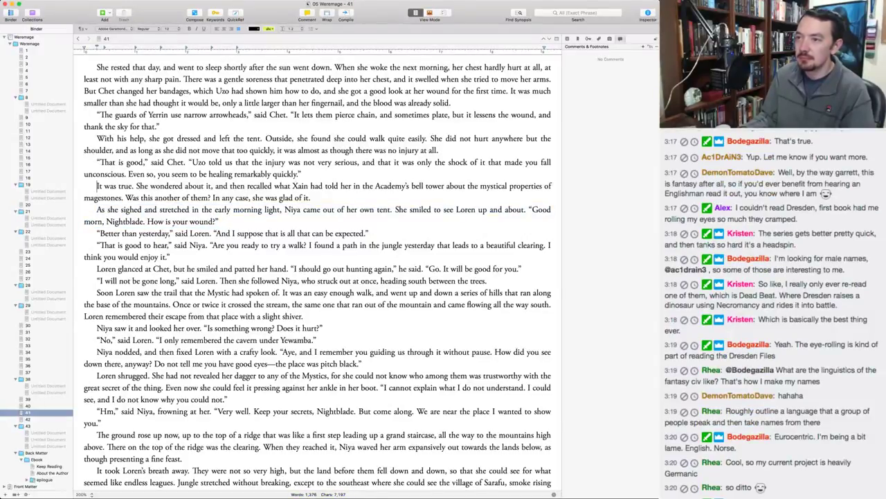
pyautogui.click(96, 209)
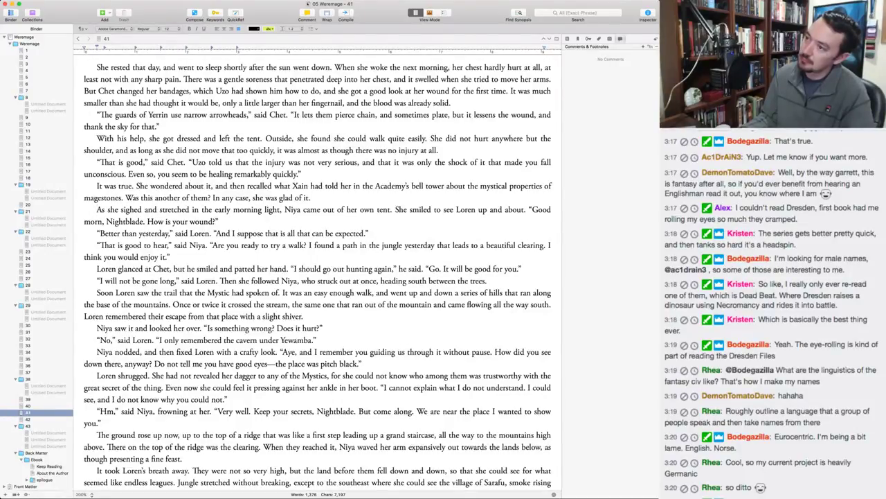
pyautogui.press('Down')
pyautogui.press('Down')
pyautogui.press('Down')
pyautogui.press('Down')
pyautogui.press('Down')
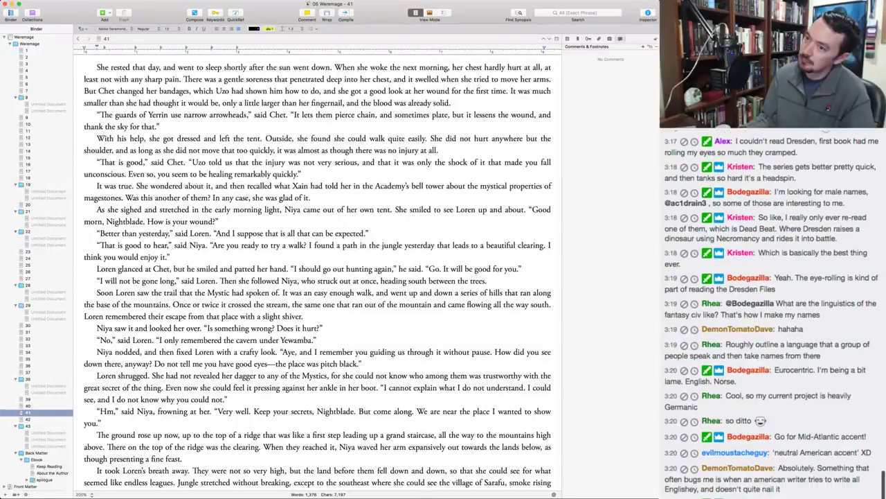
pyautogui.press('Down')
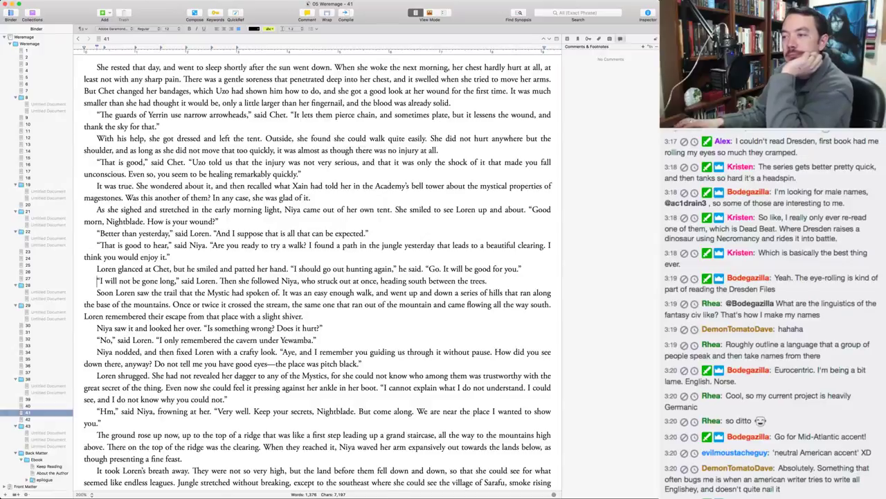
# Change "the great secret of the thing" to "its great secret" in the paragraph about Loren's dagger.
pyautogui.scroll(-4, 317, 270)
pyautogui.scroll(-1, 317, 270)
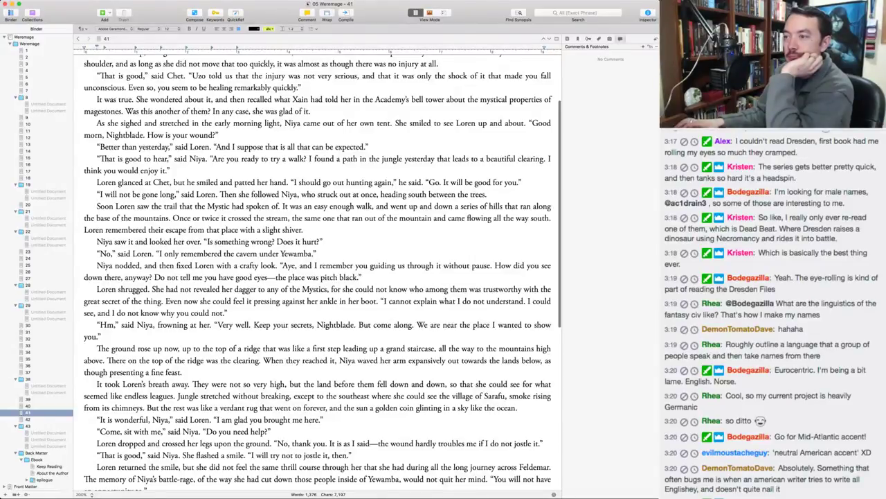
pyautogui.scroll(-1, 317, 270)
pyautogui.scroll(-2, 317, 270)
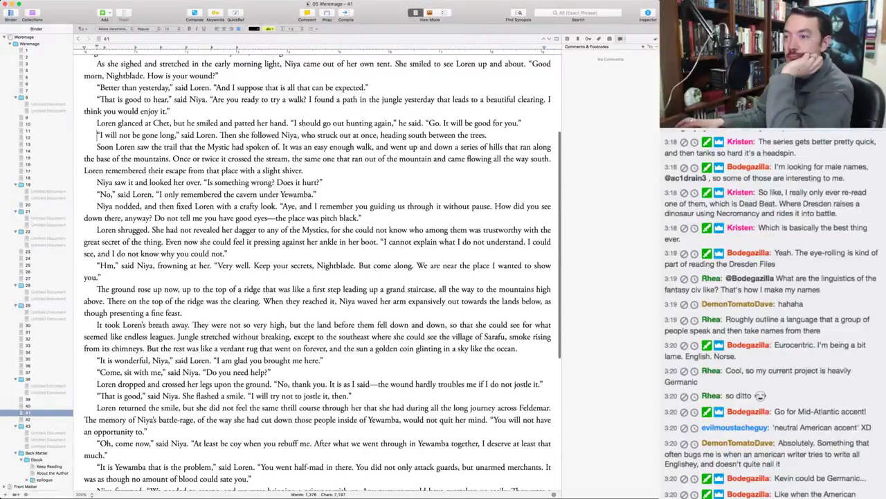
pyautogui.scroll(-1, 317, 270)
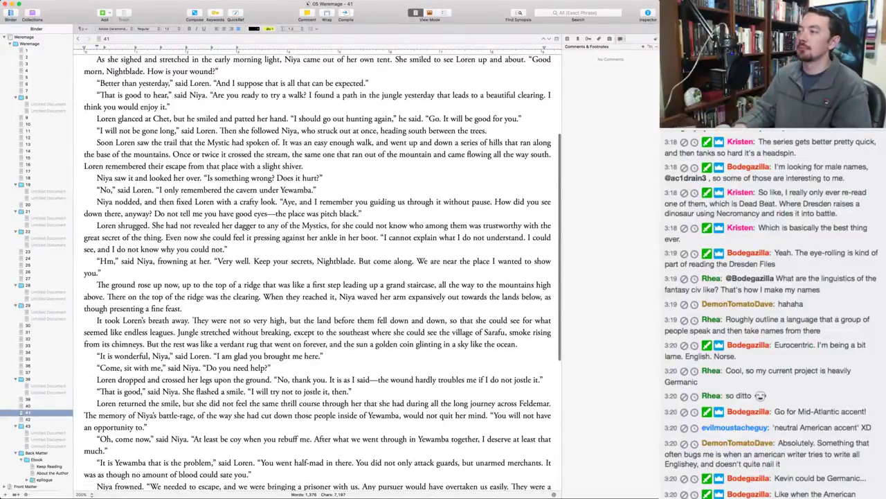
pyautogui.click(541, 225)
pyautogui.doubleClick(545, 225)
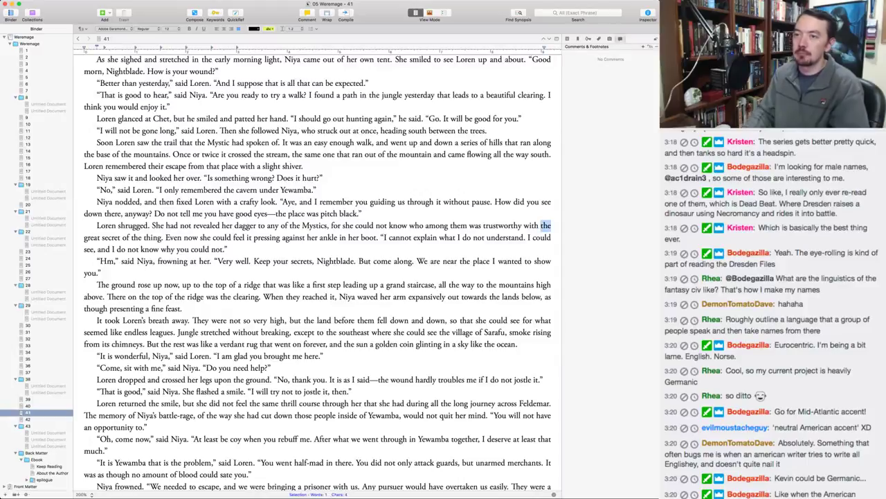
pyautogui.write('its')
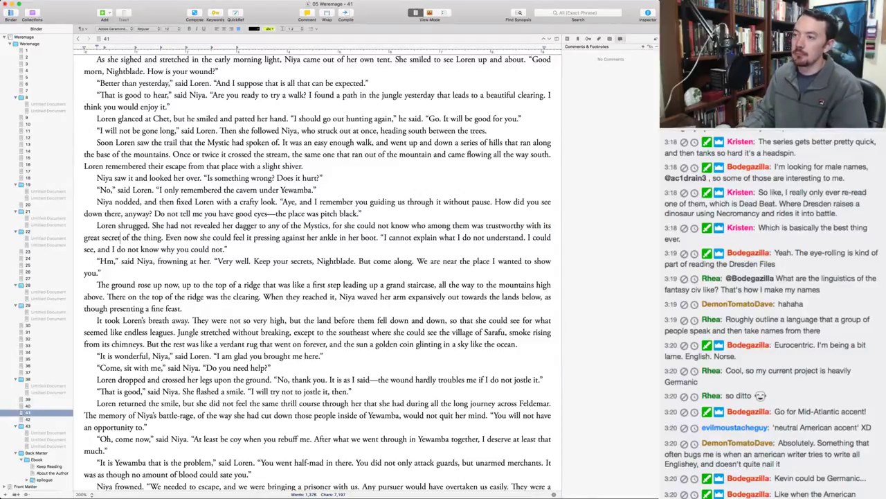
pyautogui.moveTo(128, 237); pyautogui.dragTo(171, 237)
pyautogui.press('BackSpace')
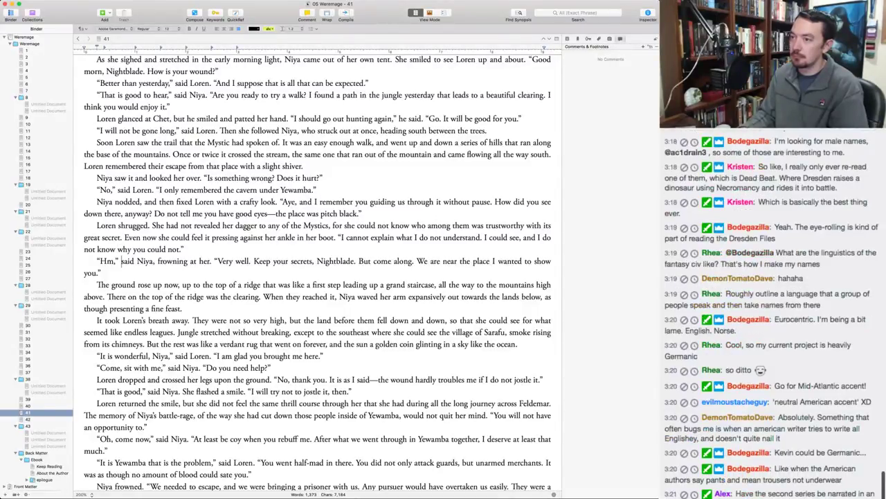
pyautogui.write('.')
pyautogui.press('super+Left')
pyautogui.press('super+shift+Right')
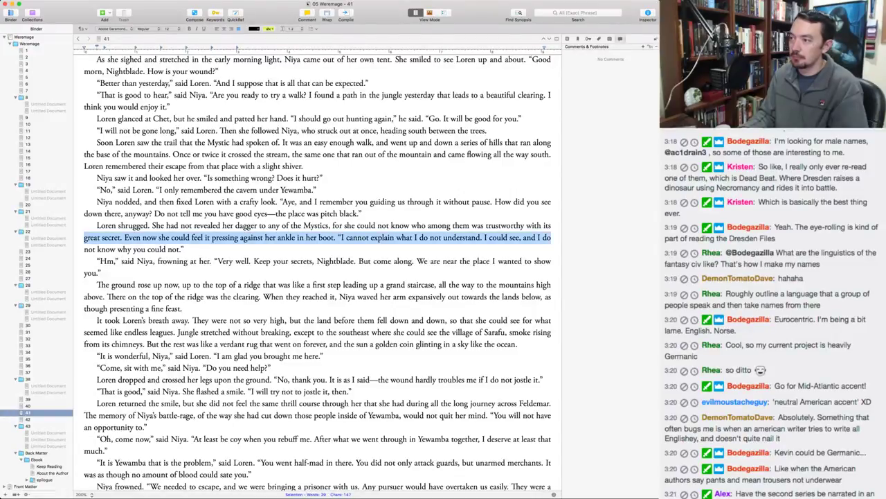
pyautogui.press('Left')
pyautogui.press('Down')
pyautogui.press('Down')
pyautogui.press('Down')
pyautogui.press('Down')
pyautogui.press('Down')
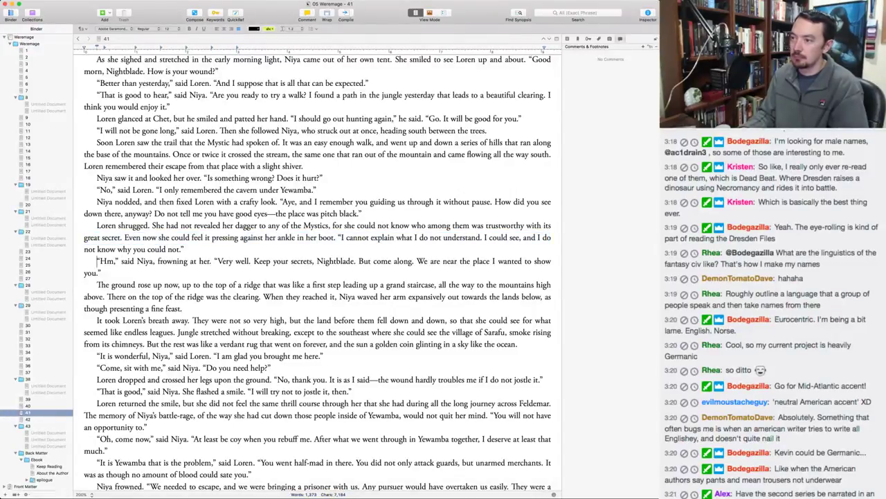
pyautogui.press('Up')
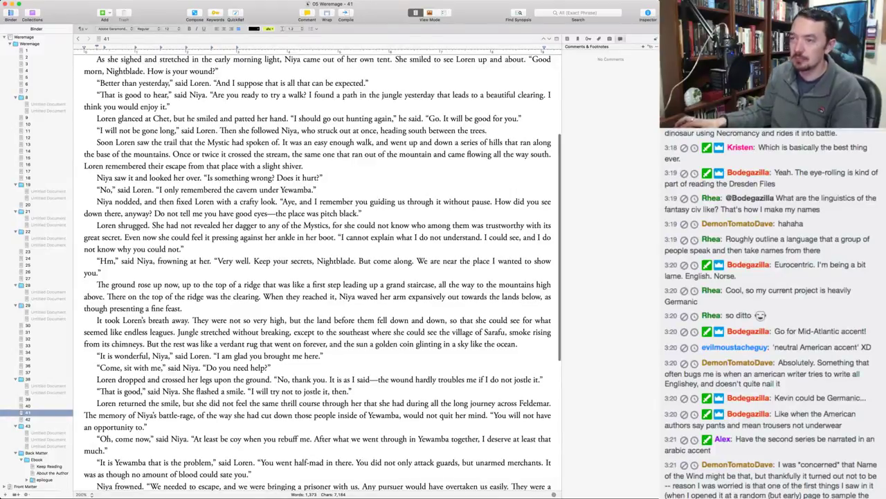
# Delete "like" from the landscape description so it reads "the rest was a verdant rug".
pyautogui.scroll(-3, 317, 270)
pyautogui.doubleClick(206, 267)
pyautogui.press('BackSpace')
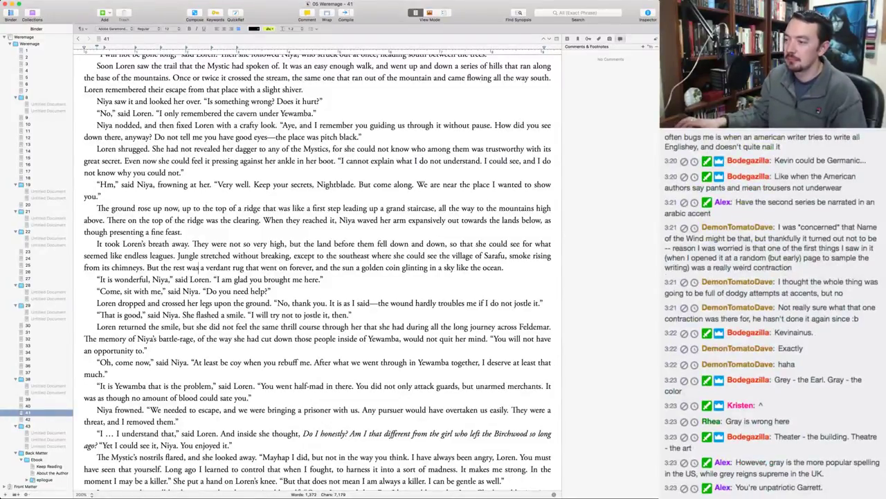
# Change "would" to "could" in Niya's line about any pursuer overtaking them.
pyautogui.scroll(-1, 318, 277)
pyautogui.scroll(-5, 409, 292)
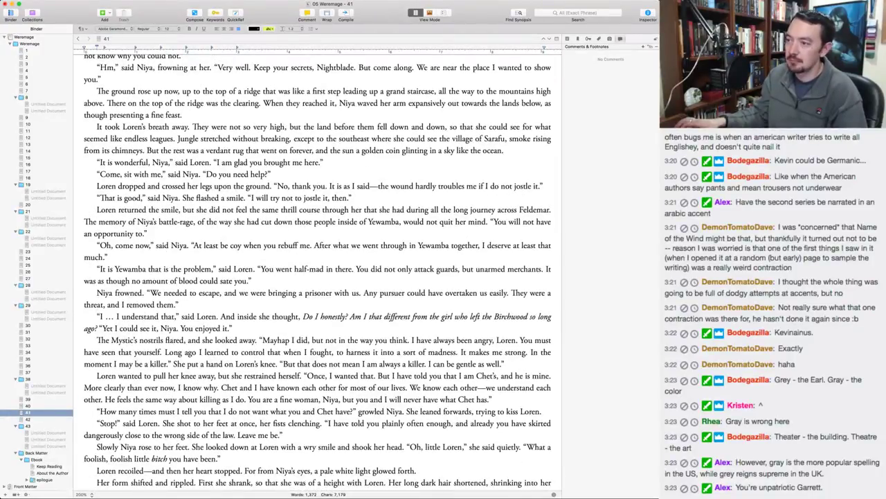
pyautogui.scroll(-2, 409, 292)
pyautogui.scroll(-1, 409, 292)
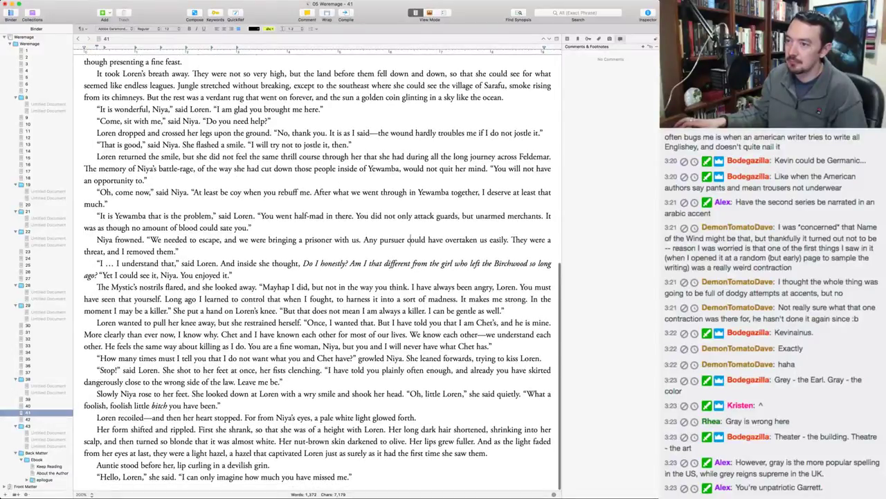
# Reword Loren's accusation from "Yet I could see it, Niya" to "Yet I saw you, Niya".
pyautogui.doubleClick(129, 275)
pyautogui.keyDown('shift'); pyautogui.click(145, 275); pyautogui.keyUp('shift')
pyautogui.write('saw you')
pyautogui.press('Delete')
pyautogui.press('Delete')
pyautogui.press('Delete')
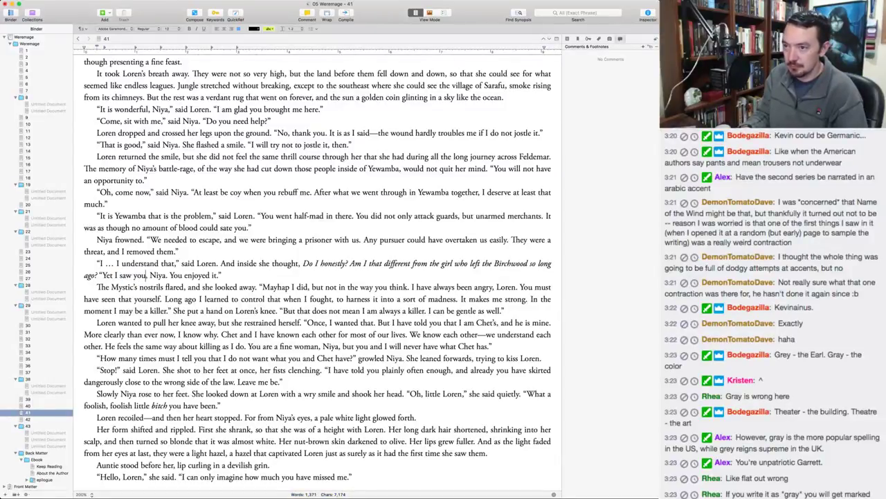
pyautogui.click(95, 275)
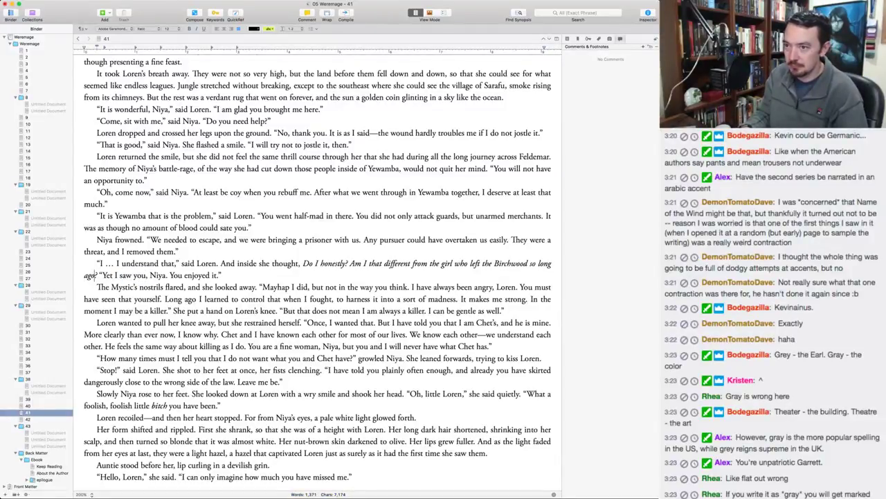
pyautogui.write('And ')
pyautogui.write('the answer came in th')
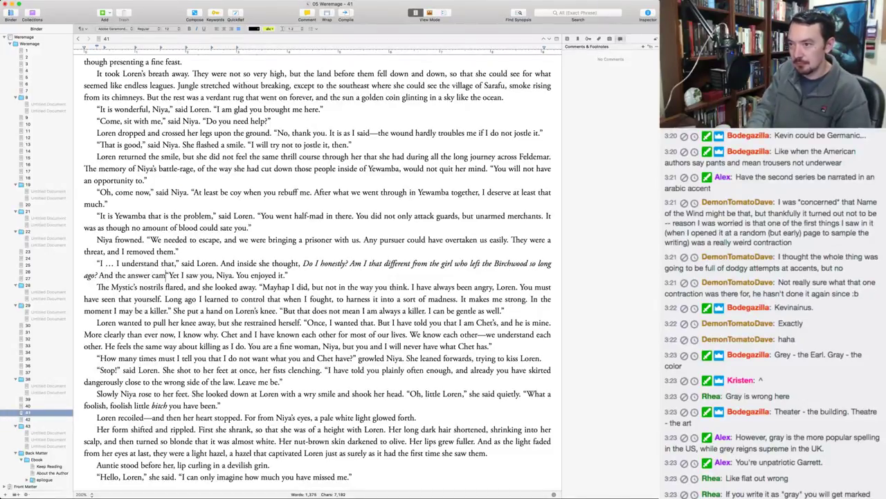
pyautogui.press('BackSpace')
pyautogui.press('BackSpace')
pyautogui.press('BackSpace')
pyautogui.press('BackSpace')
pyautogui.press('BackSpace')
pyautogui.write('to her a')
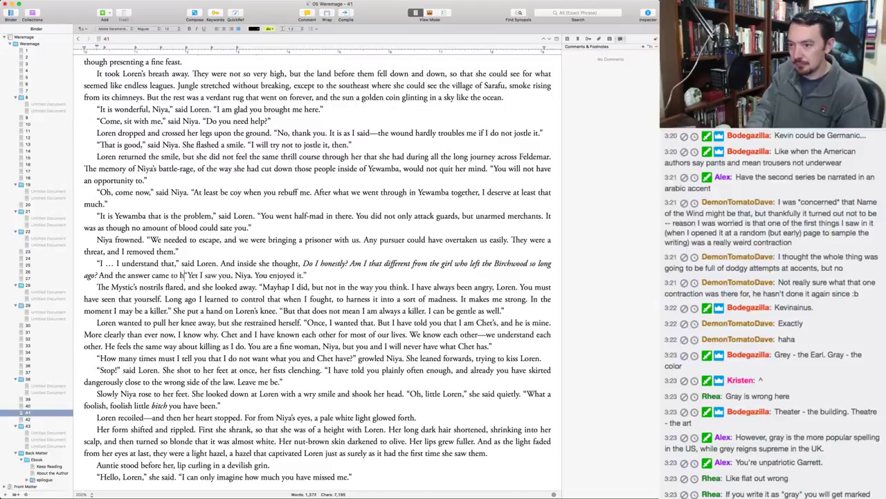
pyautogui.press('BackSpace')
pyautogui.press('BackSpace')
pyautogui.press('BackSpace')
pyautogui.press('BackSpace')
pyautogui.press('BackSpace')
pyautogui.press('BackSpace')
pyautogui.press('BackSpace')
pyautogui.press('BackSpace')
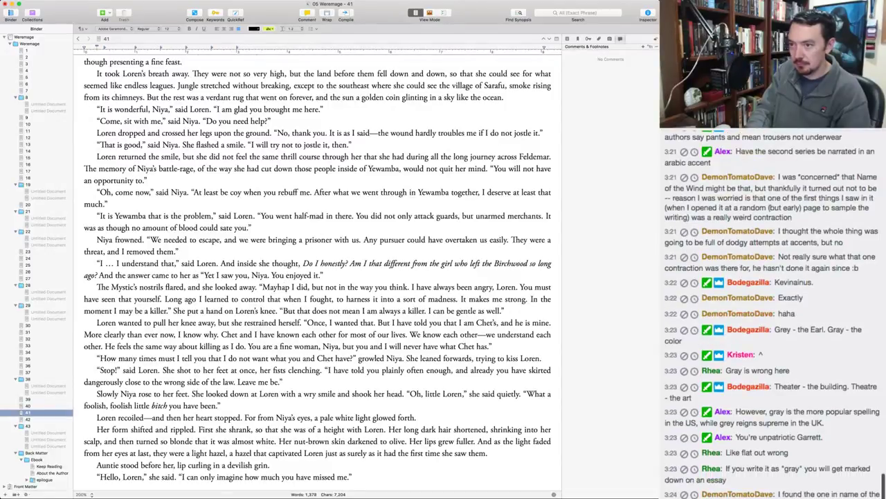
pyautogui.press('BackSpace')
pyautogui.press('BackSpace')
pyautogui.press('BackSpace')
pyautogui.press('BackSpace')
pyautogui.press('BackSpace')
pyautogui.press('BackSpace')
pyautogui.press('BackSpace')
pyautogui.press('BackSpace')
pyautogui.press('BackSpace')
pyautogui.press('BackSpace')
pyautogui.press('BackSpace')
pyautogui.press('BackSpace')
pyautogui.press('BackSpace')
pyautogui.press('BackSpace')
pyautogui.press('BackSpace')
pyautogui.press('BackSpace')
pyautogui.press('BackSpace')
pyautogui.press('BackSpace')
pyautogui.press('BackSpace')
pyautogui.press('BackSpace')
# Add "But the answer was the feeling of unease in her heart." between Loren's italic thought and "Yet I saw you, Niya".
pyautogui.write('But the answ')
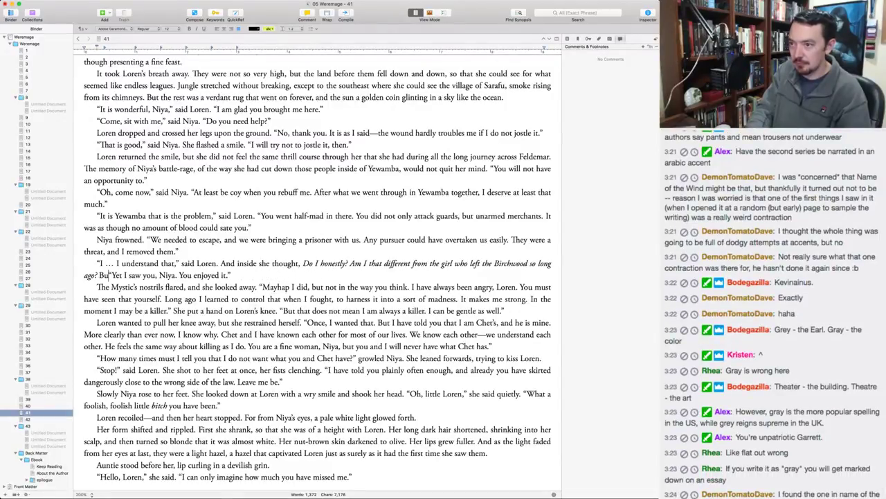
pyautogui.write('er was the feeling of ')
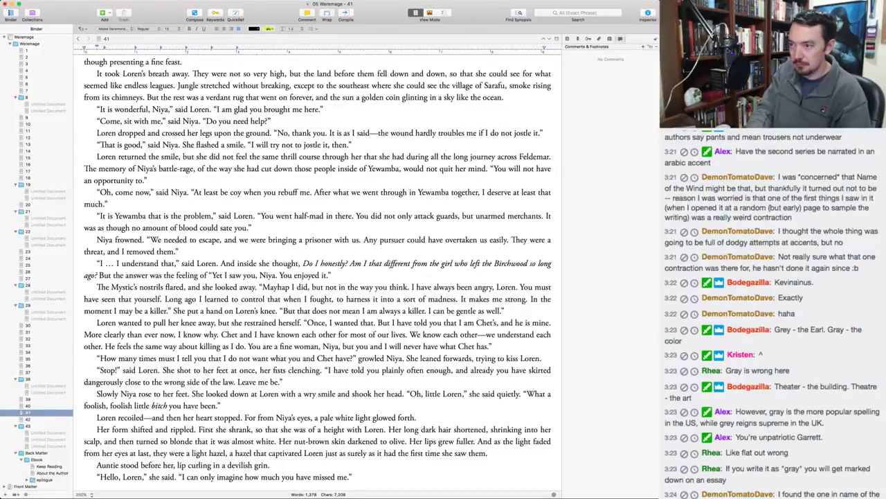
pyautogui.write('unease in her heart.')
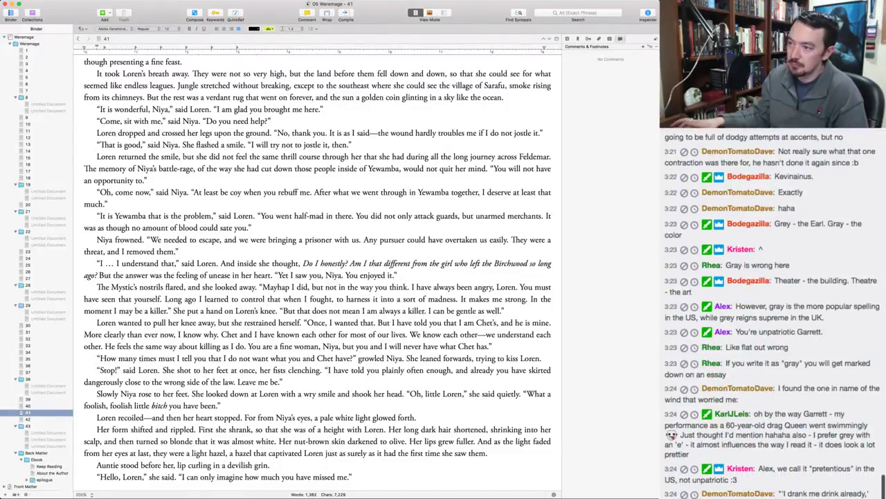
# Reword Loren's line about Chet from "have known each other" to "have been by each other's side" for most of our lives.
pyautogui.click(277, 334)
pyautogui.doubleClick(277, 334)
pyautogui.write('been together')
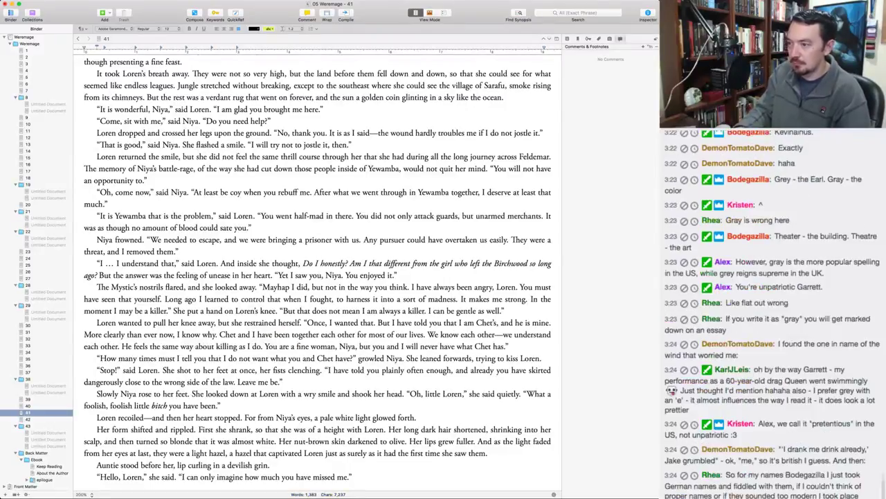
pyautogui.hotkey('alt', 'BackSpace')
pyautogui.hotkey('alt', 'Delete')
pyautogui.write('by each')
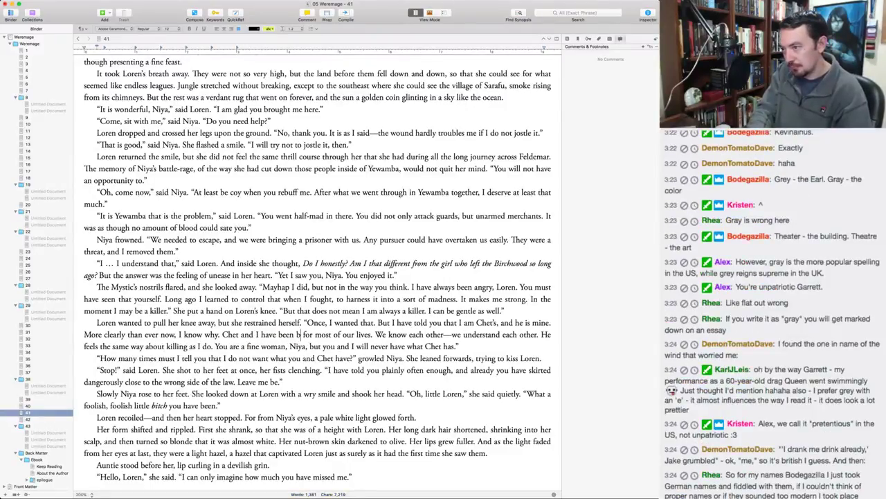
pyautogui.hotkey('alt', 'Delete')
pyautogui.write("other's")
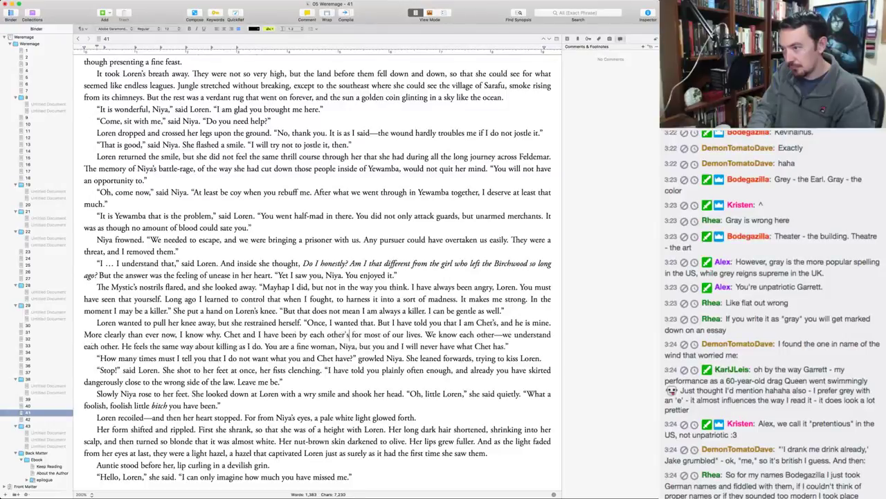
pyautogui.write(' side')
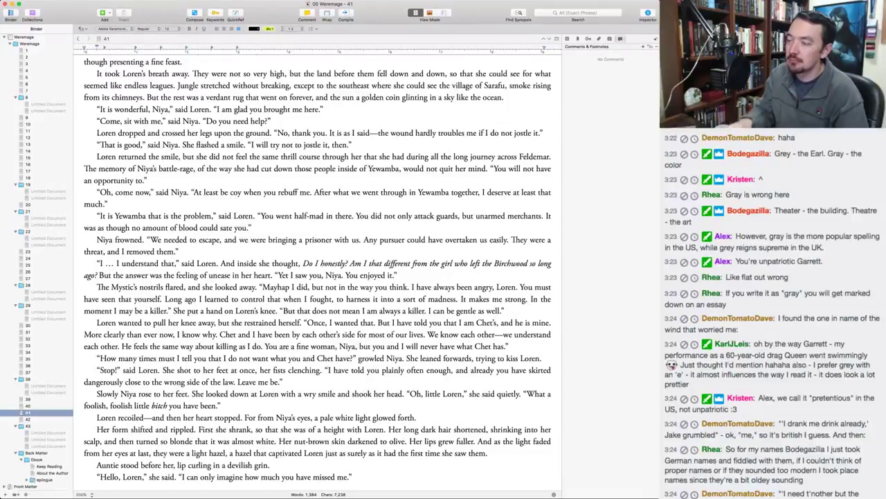
# Delete "often enough" from Loren's outburst so it reads "I have told you plainly, and already you have skirted dangerously close".
pyautogui.click(356, 358)
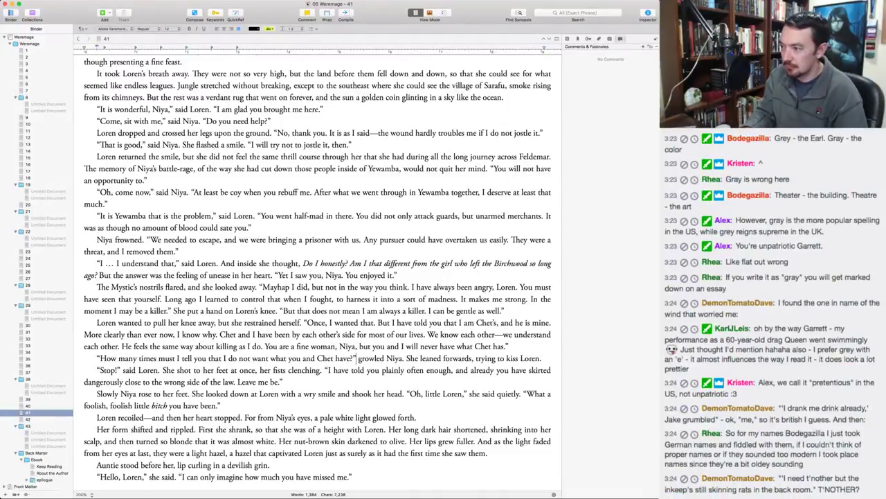
pyautogui.click(407, 370)
pyautogui.hotkey('alt', 'shift', 'Right')
pyautogui.hotkey('alt', 'shift', 'Right')
pyautogui.press('BackSpace')
pyautogui.press('BackSpace')
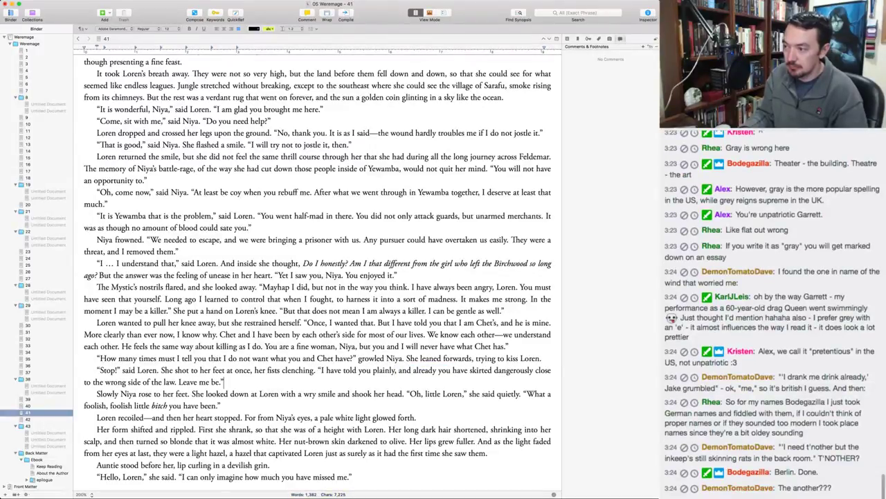
# Start a new paragraph at Niya's line "Oh, little Loren", separating it from her wry smile and head shake.
pyautogui.click(443, 394)
pyautogui.hotkey('alt', 'Left')
pyautogui.hotkey('alt', 'Left')
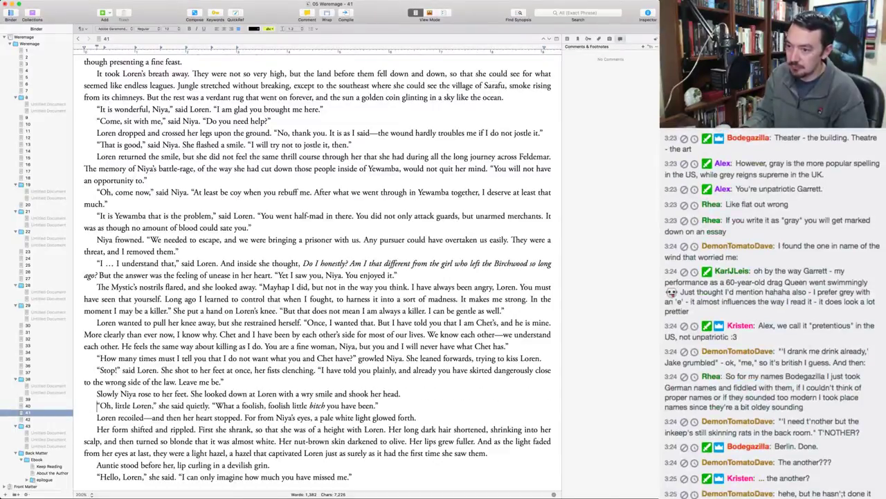
pyautogui.press('Return')
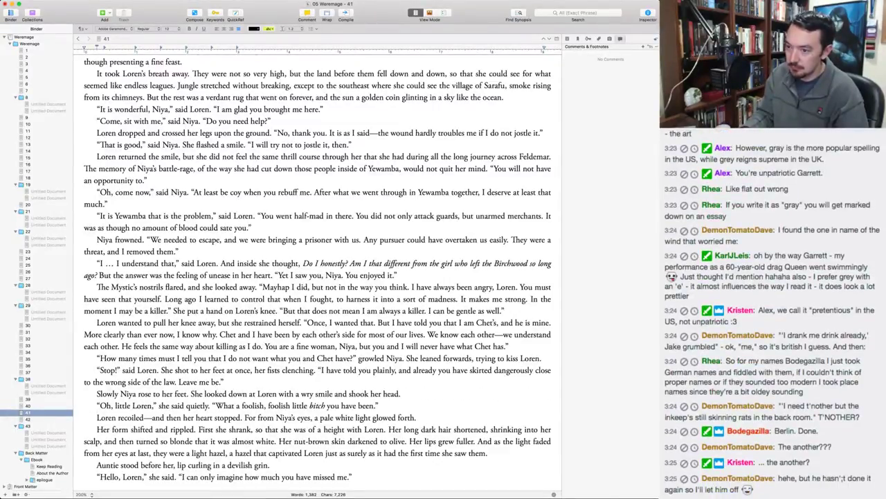
# Change "to olive" to "further" in the transformation paragraph so it reads "Her nut-brown skin darkened further".
pyautogui.press('Down')
pyautogui.press('Down')
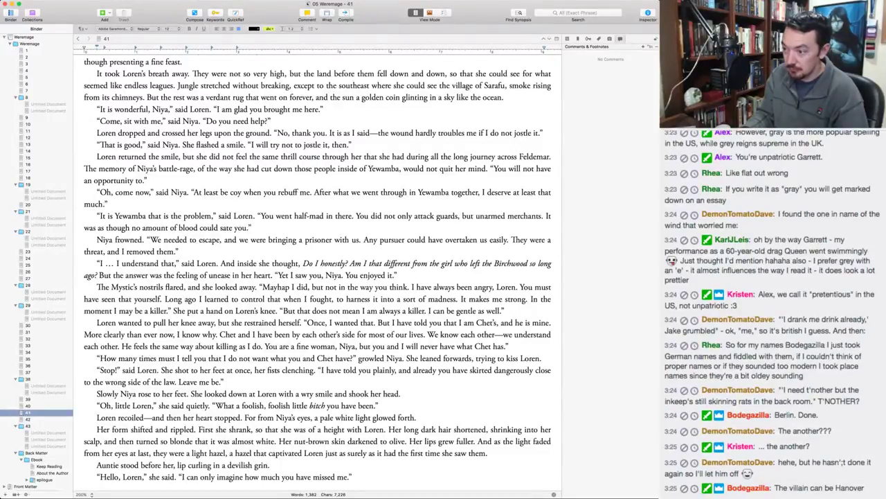
pyautogui.press('Down')
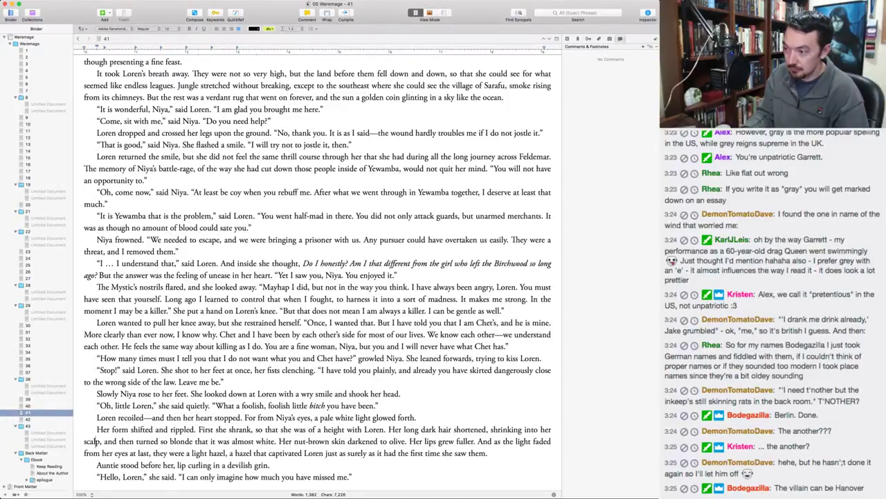
pyautogui.click(533, 441)
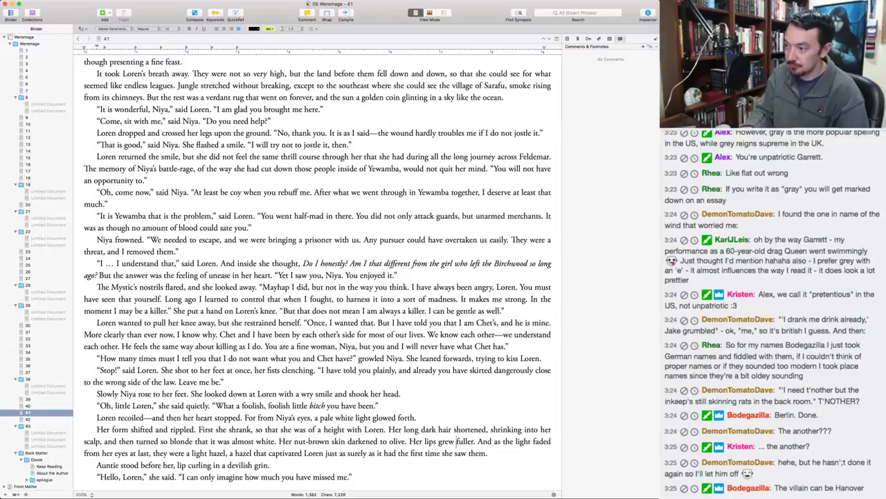
pyautogui.moveTo(379, 441); pyautogui.dragTo(406, 441)
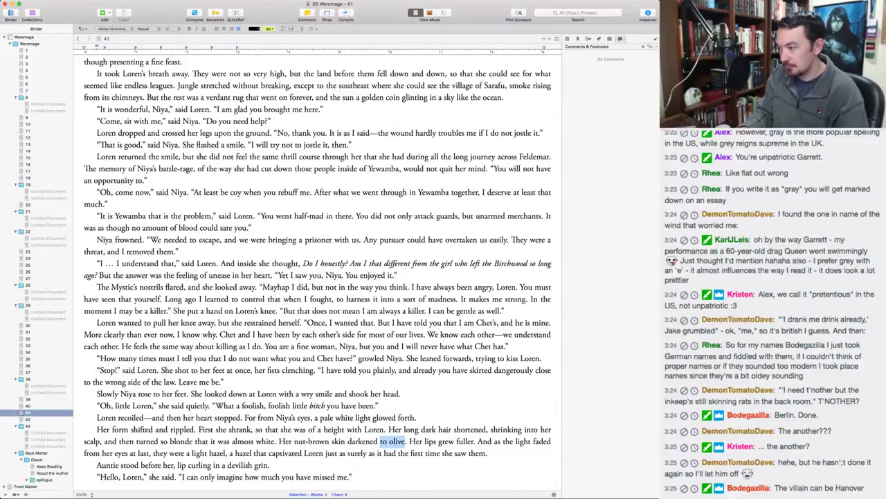
pyautogui.write('further')
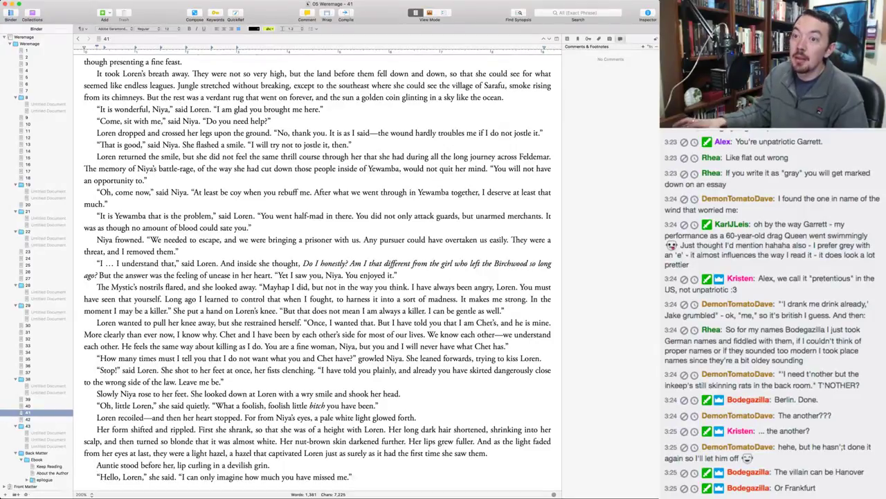
# Open chapter 42 and set its opening sentence, "Loren turned and fled for her life.", as its own paragraph.
pyautogui.press('ctrl+super+Down')
pyautogui.press('super+Up')
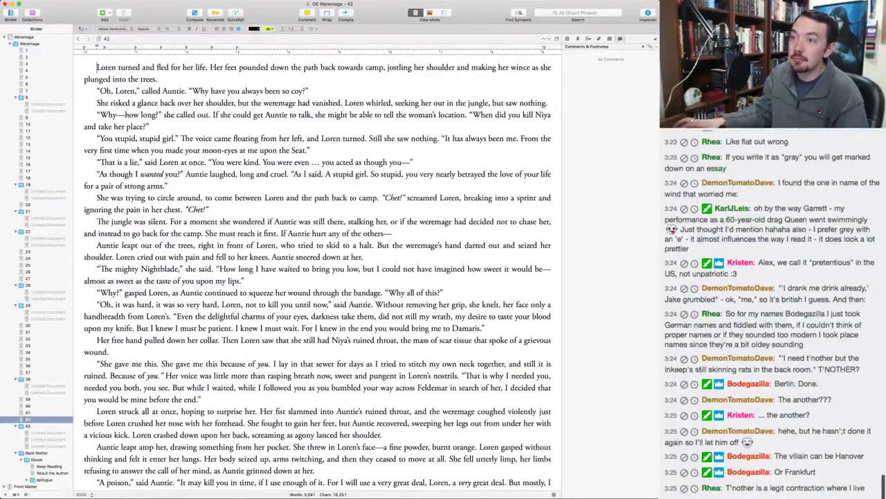
pyautogui.press('super+Tab')
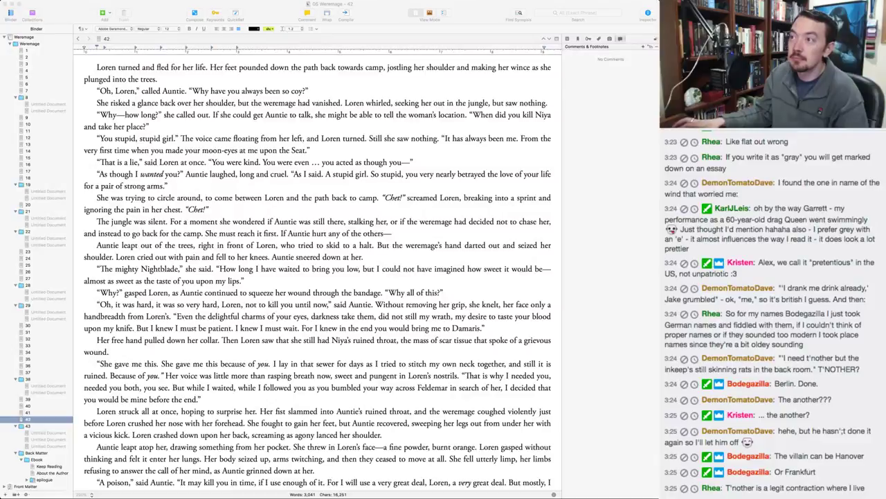
pyautogui.press('super+Tab')
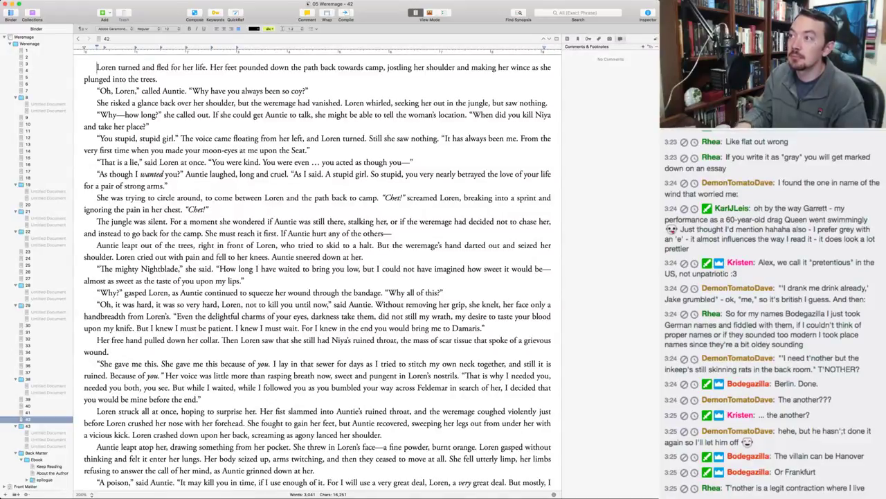
pyautogui.press('Return')
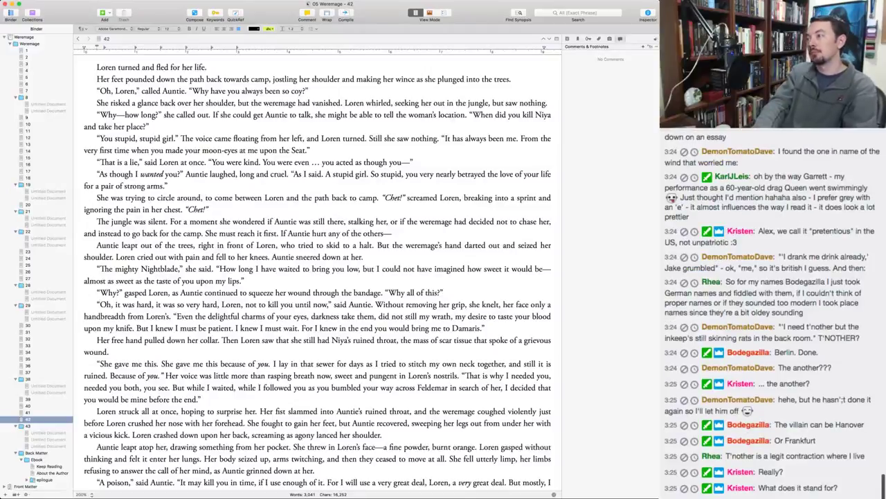
# Add "She feared to look behind her, to slow even that much." at the end of chapter 42's second paragraph.
pyautogui.write('She feared to lo')
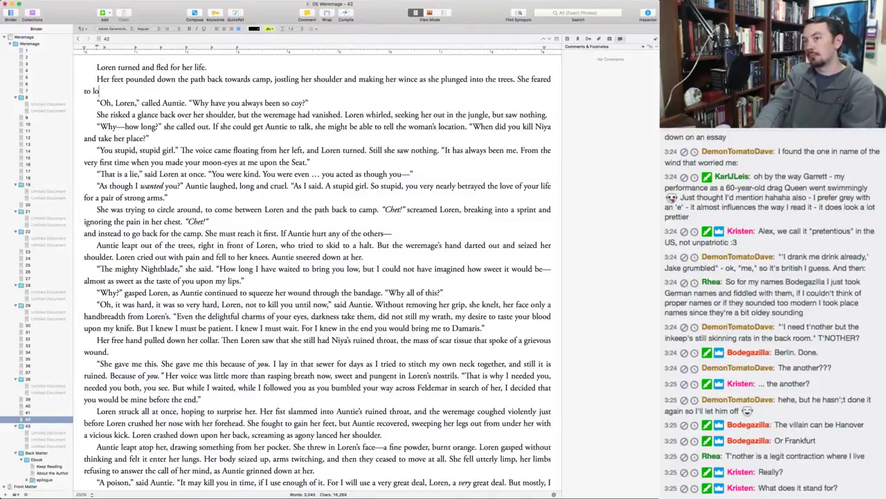
pyautogui.write('ok behind her')
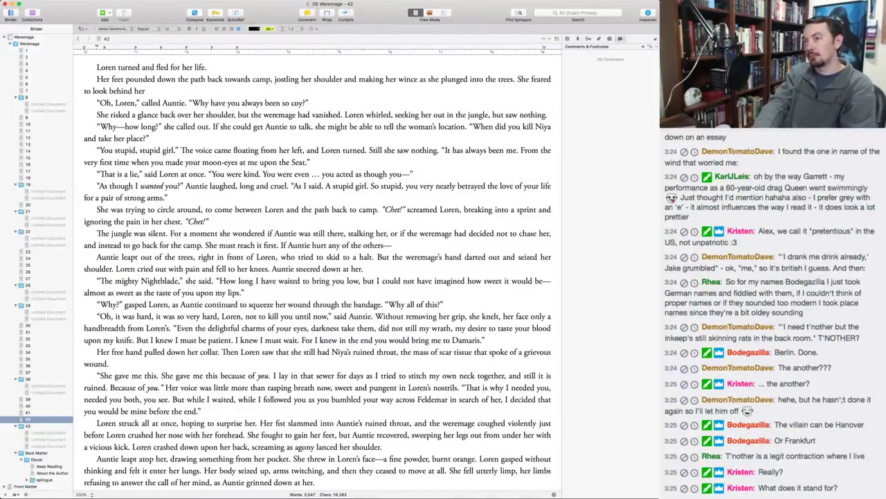
pyautogui.write(', to slow even that much.')
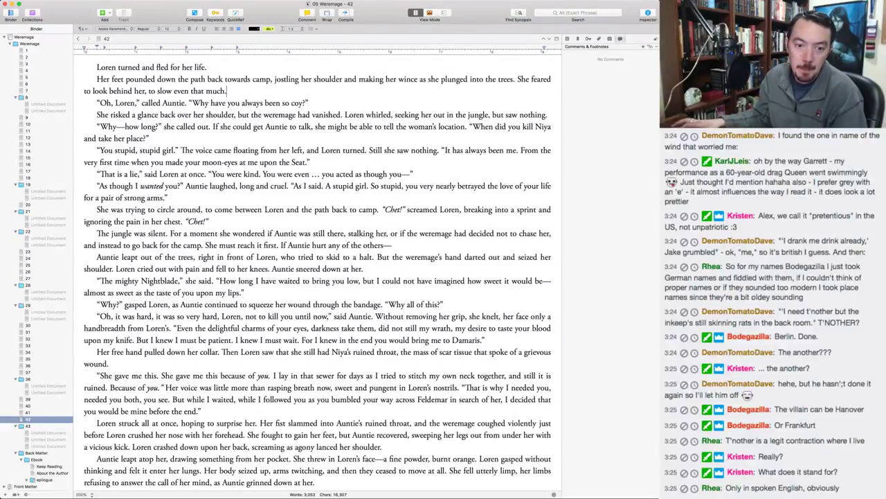
# Switch to the live chat and read back through the viewers' earlier messages.
pyautogui.press('super+Tab')
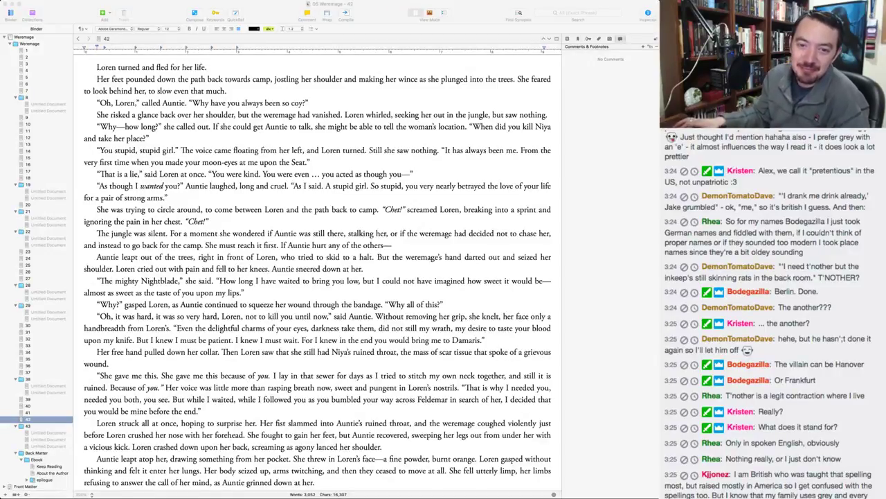
pyautogui.scroll(3, 772, 312)
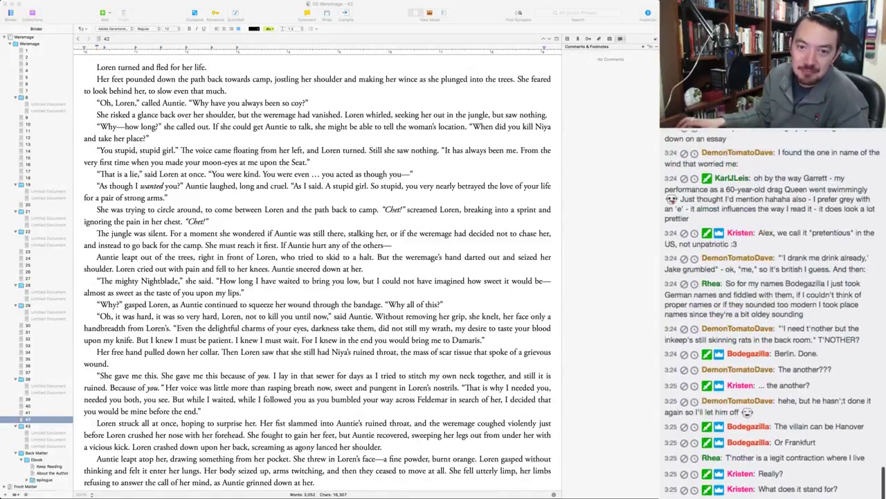
pyautogui.scroll(2, 772, 311)
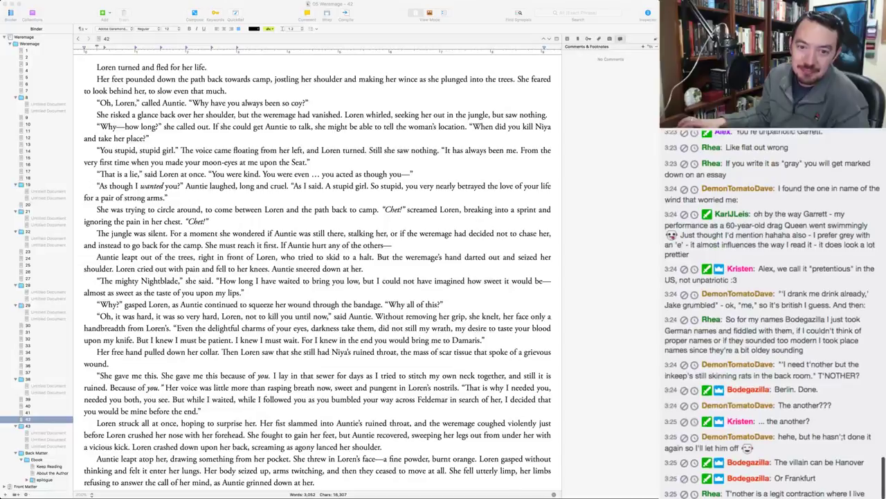
pyautogui.scroll(3, 772, 312)
pyautogui.scroll(3, 772, 312)
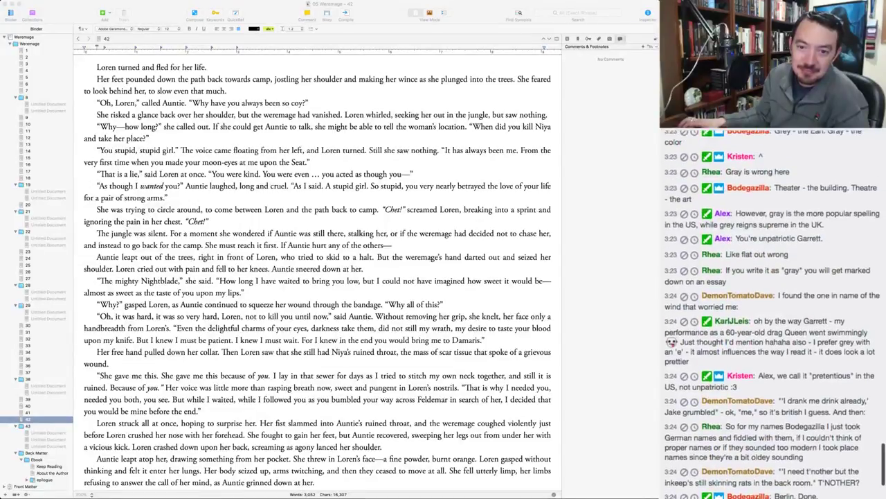
pyautogui.scroll(2, 772, 312)
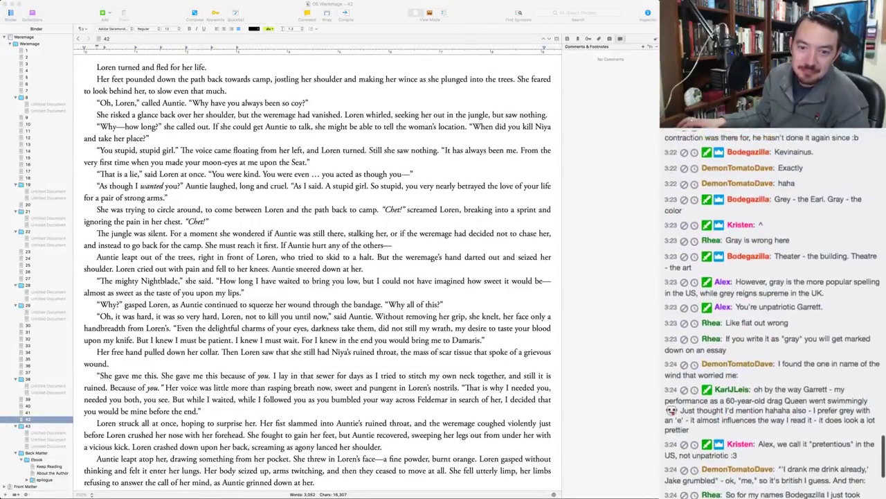
pyautogui.scroll(-2, 772, 312)
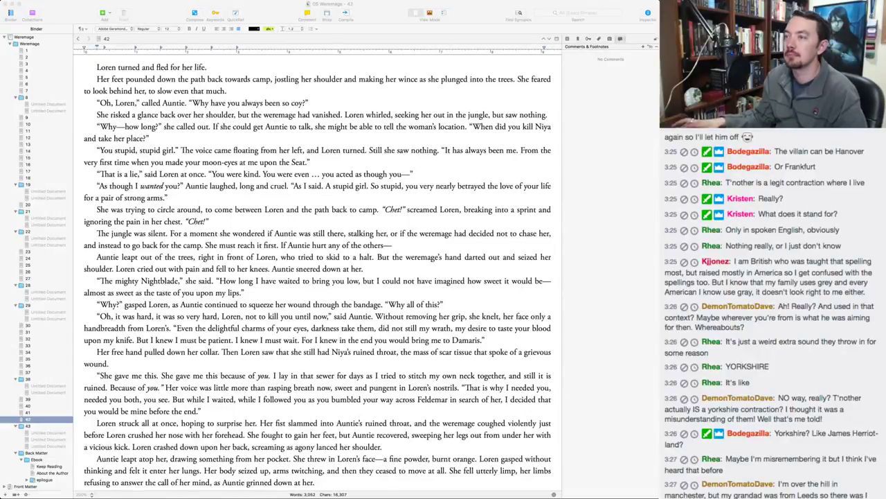
# Replace "She risked a glance back over her shoulder," after Auntie's "so coy" line with "The voice sounded close".
pyautogui.click(226, 91)
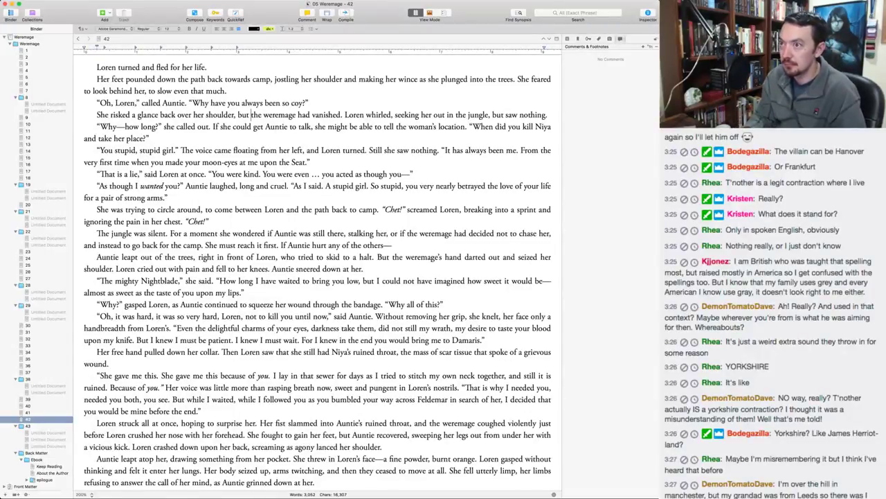
pyautogui.click(251, 115)
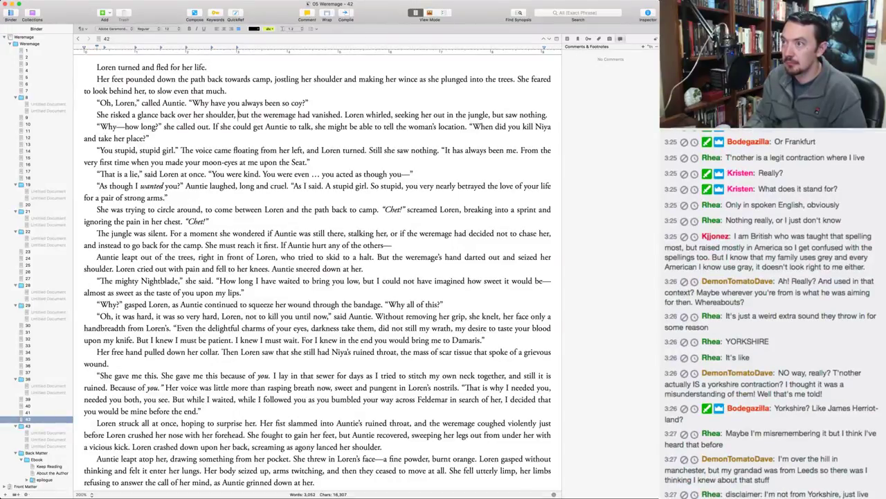
pyautogui.write(',')
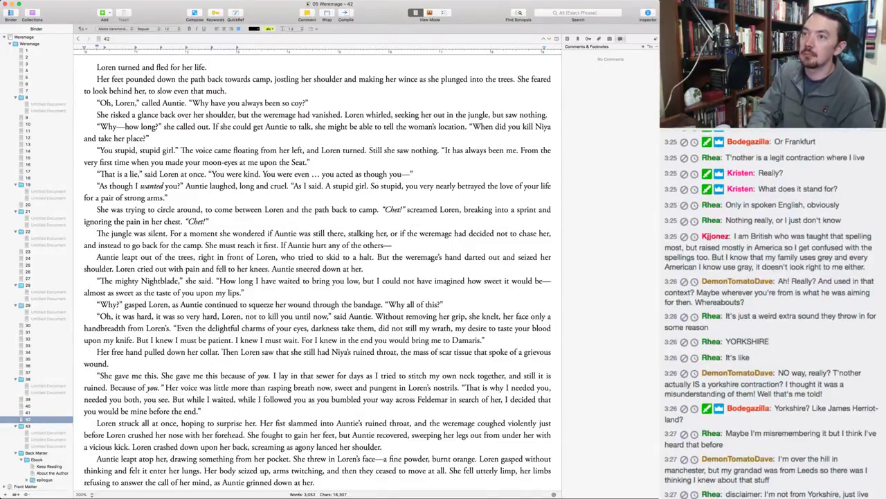
pyautogui.press('super+shift+Left')
pyautogui.write('The voice sounded')
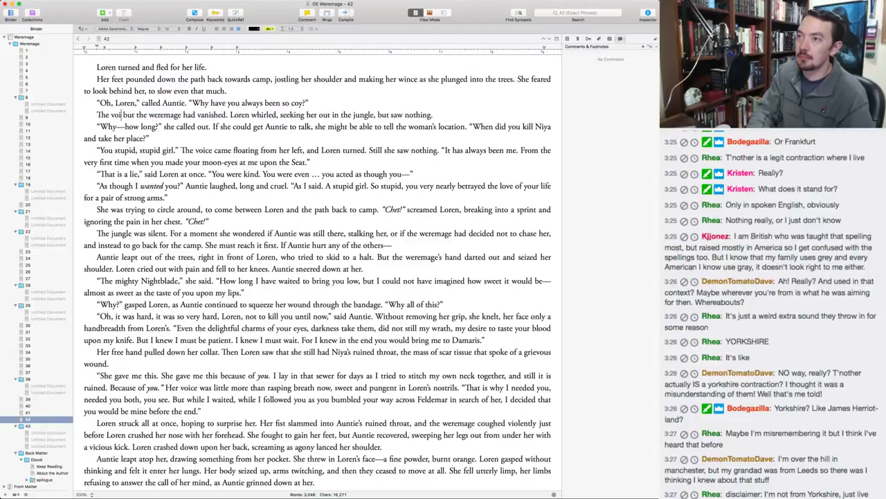
pyautogui.write(' close. Loren')
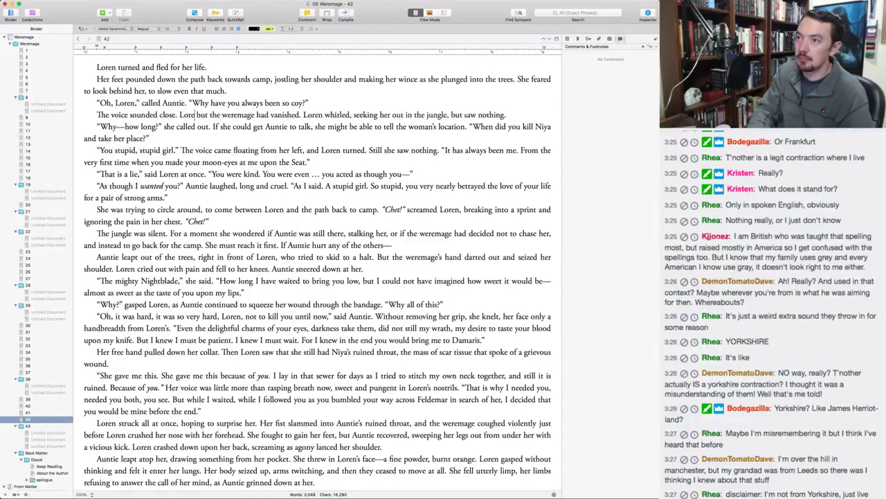
pyautogui.press('BackSpace')
pyautogui.press('BackSpace')
pyautogui.press('BackSpace')
pyautogui.press('BackSpace')
pyautogui.press('BackSpace')
pyautogui.press('BackSpace')
pyautogui.press('BackSpace')
pyautogui.press('BackSpace')
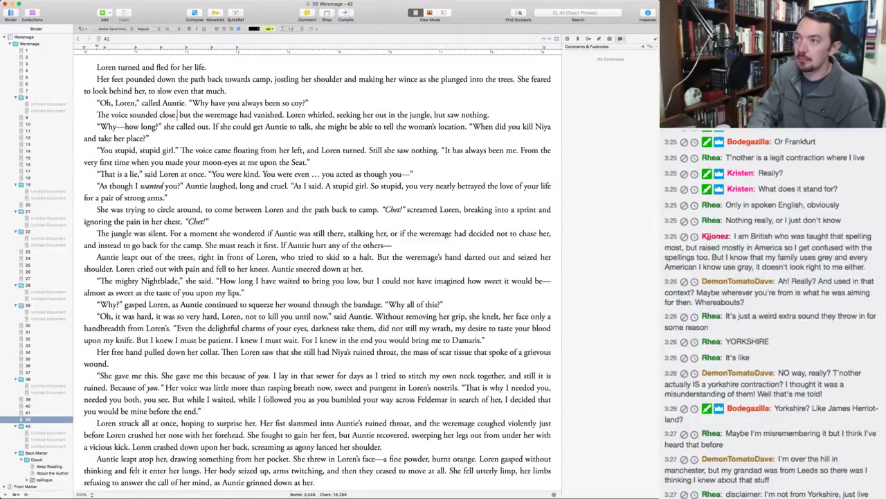
# Continue the line with ", forcing Loren to turn against her will. But the weremage had vanished." and drop "out" from "seeking her out".
pyautogui.write(', forcing Loren to turn again')
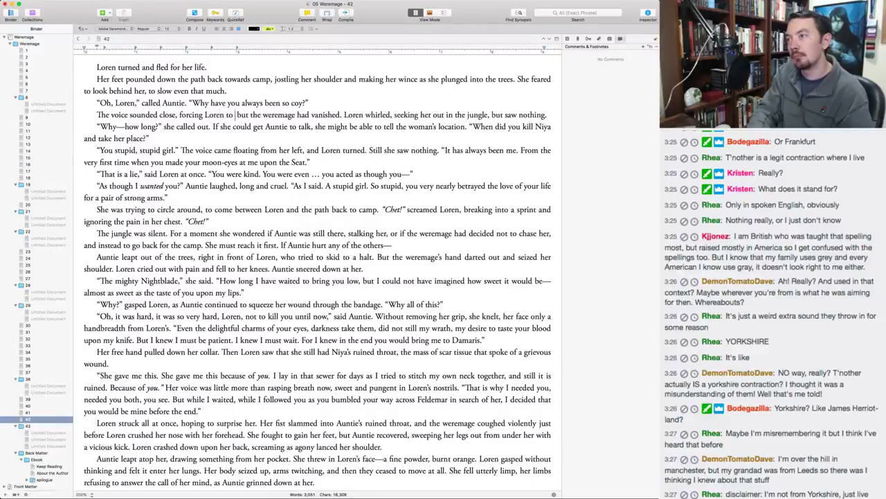
pyautogui.write('st her will. B')
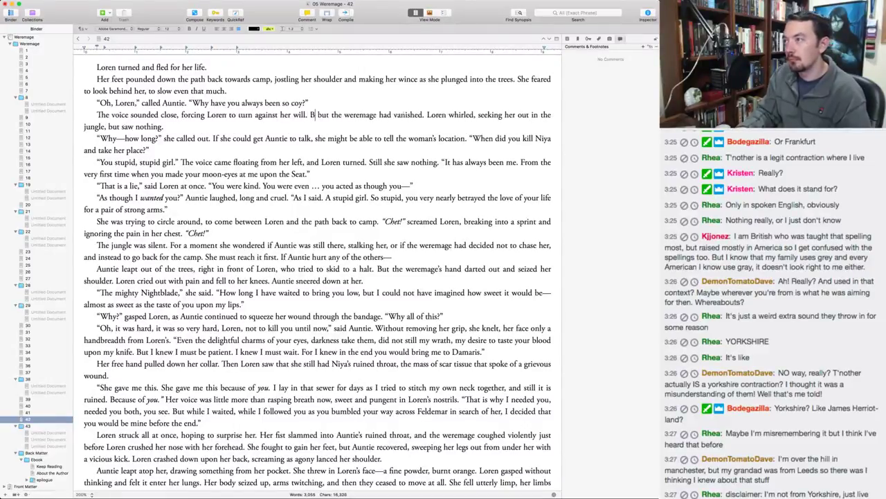
pyautogui.press('Delete')
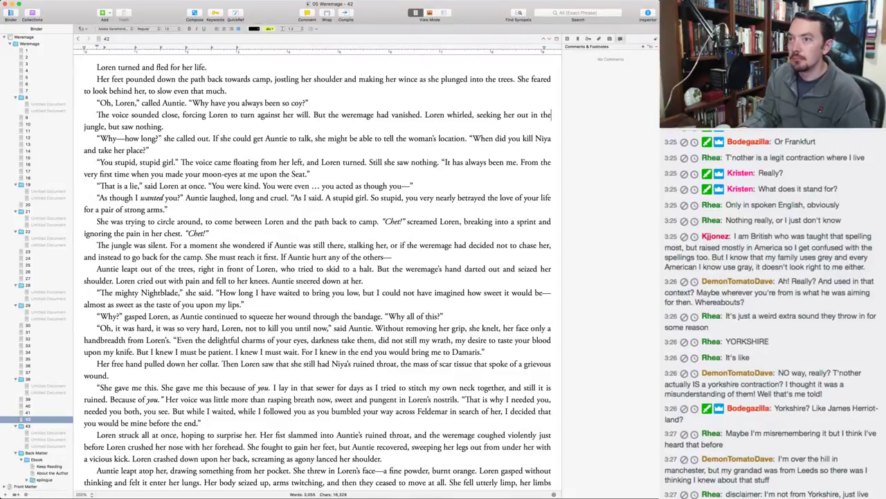
pyautogui.doubleClick(530, 114)
pyautogui.press('BackSpace')
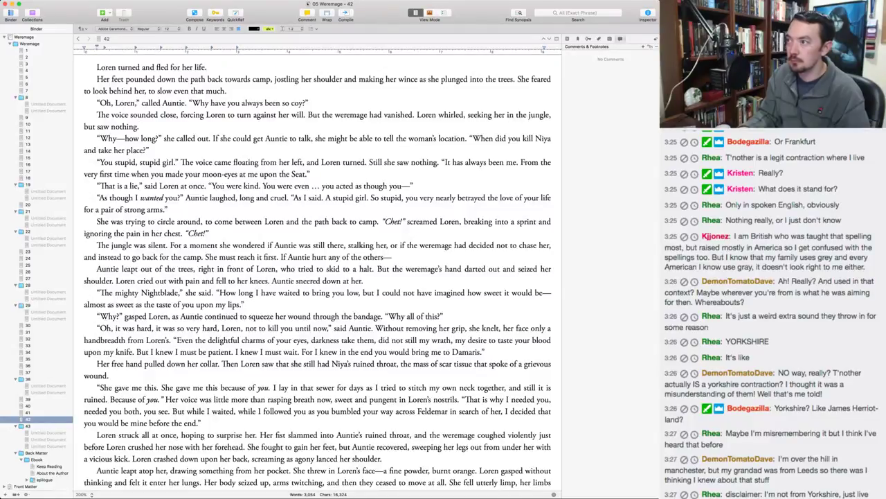
# Shorten Loren's question about Niya to "When did you take Niya's place?".
pyautogui.press('Down')
pyautogui.press('super+Right')
pyautogui.hotkey('alt', 'Left')
pyautogui.hotkey('alt', 'Left')
pyautogui.hotkey('alt', 'shift', 'Right')
pyautogui.write('take')
pyautogui.hotkey('alt', 'Right')
pyautogui.write("'s")
pyautogui.hotkey('alt', 'Right')
pyautogui.hotkey('alt', 'shift', 'Left')
pyautogui.hotkey('alt', 'shift', 'Right')
pyautogui.hotkey('alt', 'shift', 'Right')
pyautogui.press('BackSpace')
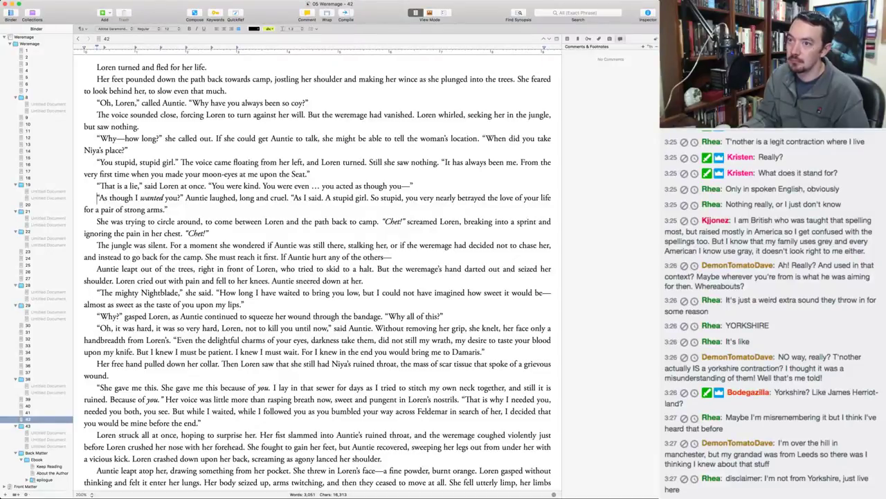
# Split Auntie's "mighty Nightblade" speech after "bring you low" so that a new sentence begins with "But I could not have imagined".
pyautogui.press('super+Right')
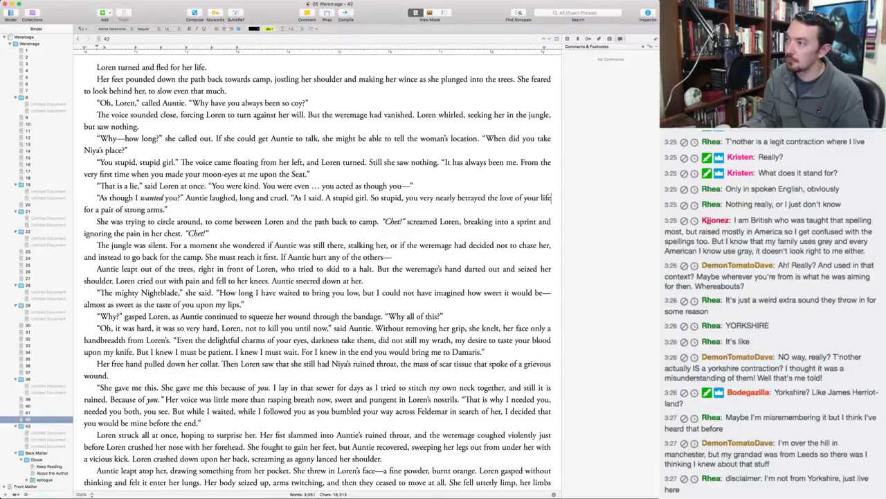
pyautogui.hotkey('alt', 'Left')
pyautogui.hotkey('alt', 'Left')
pyautogui.hotkey('alt', 'Left')
pyautogui.hotkey('alt', 'Left')
pyautogui.hotkey('alt', 'Left')
pyautogui.press('Down')
pyautogui.press('super+Left')
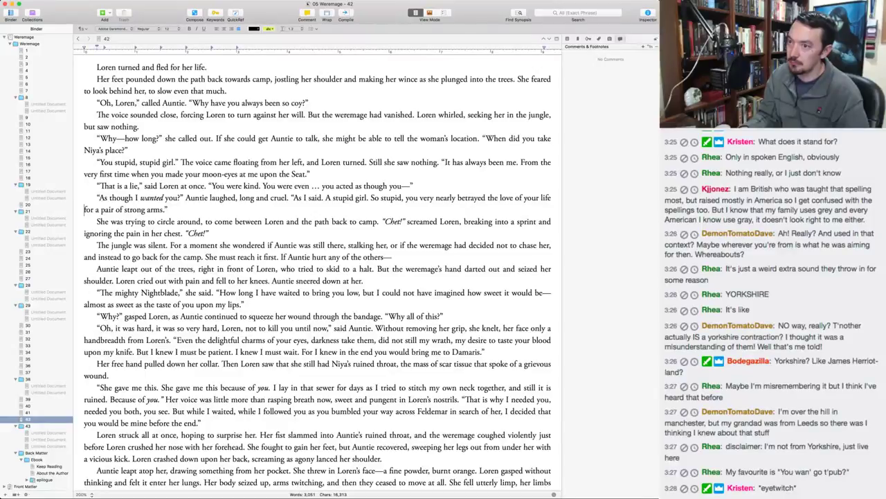
pyautogui.click(84, 256)
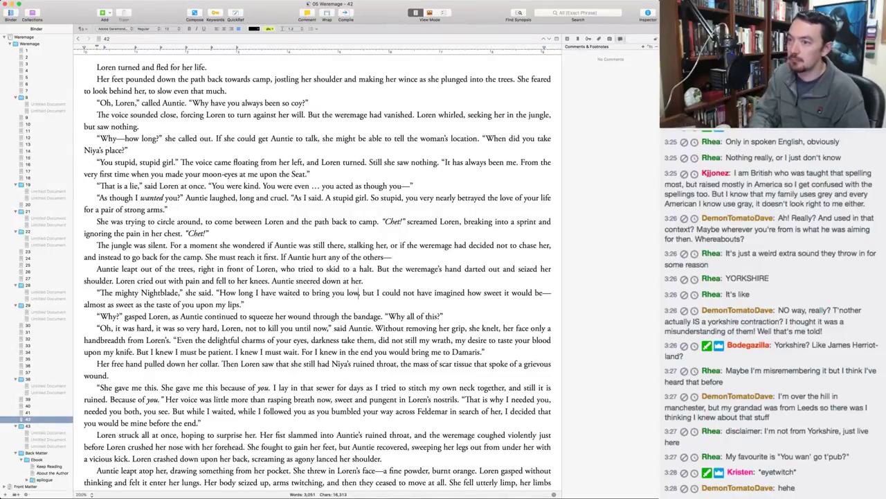
pyautogui.moveTo(358, 293); pyautogui.dragTo(368, 292)
pyautogui.write('. B')
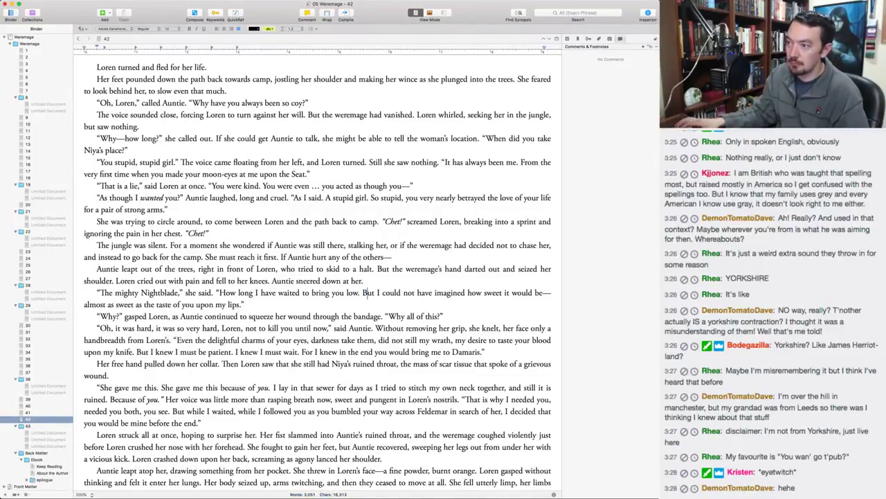
# Tighten the start of Auntie's reply to "Oh, it was so very hard not to kill you until now,".
pyautogui.scroll(-5, 322, 271)
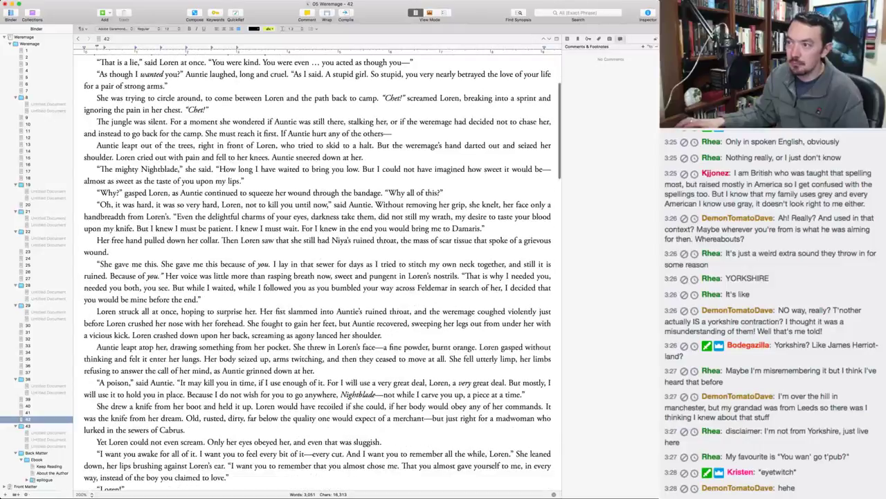
pyautogui.scroll(-1, 365, 160)
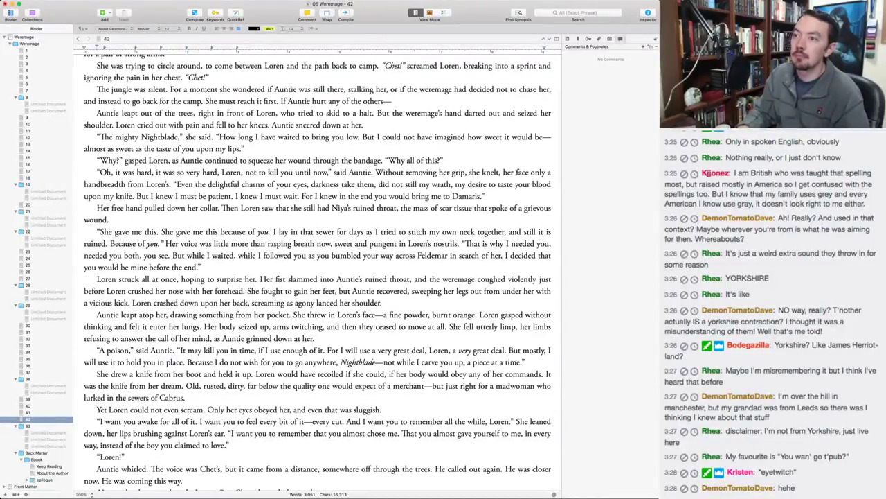
pyautogui.moveTo(136, 172); pyautogui.dragTo(185, 173)
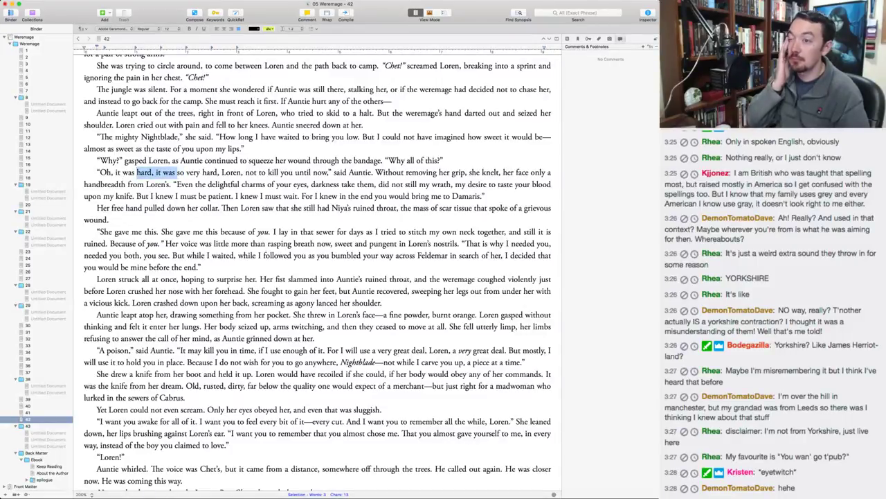
pyautogui.press('BackSpace')
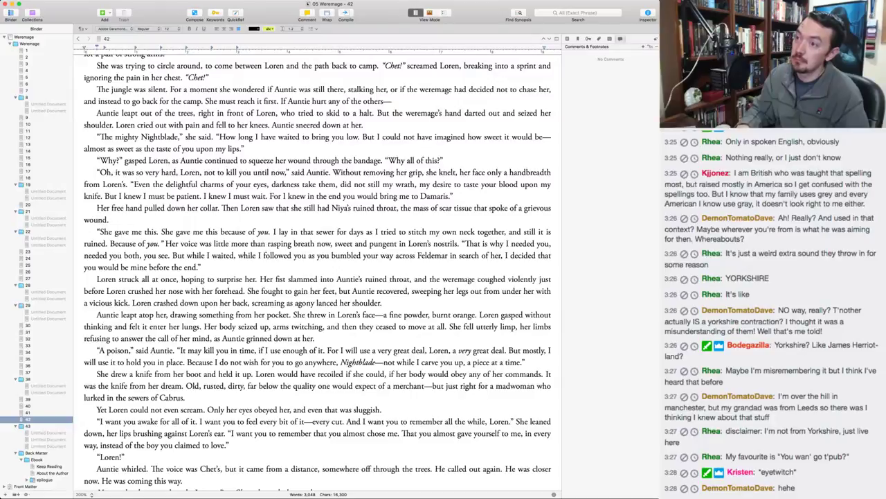
pyautogui.moveTo(179, 172); pyautogui.dragTo(216, 172)
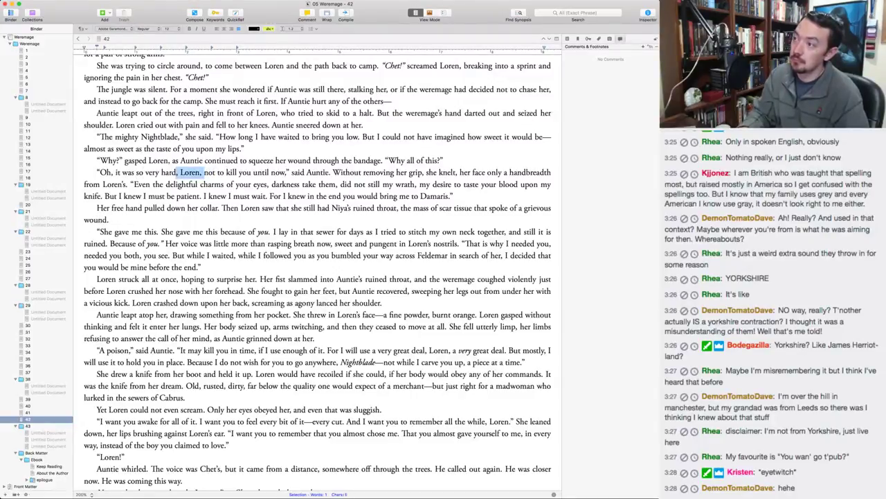
pyautogui.press('BackSpace')
pyautogui.write('not')
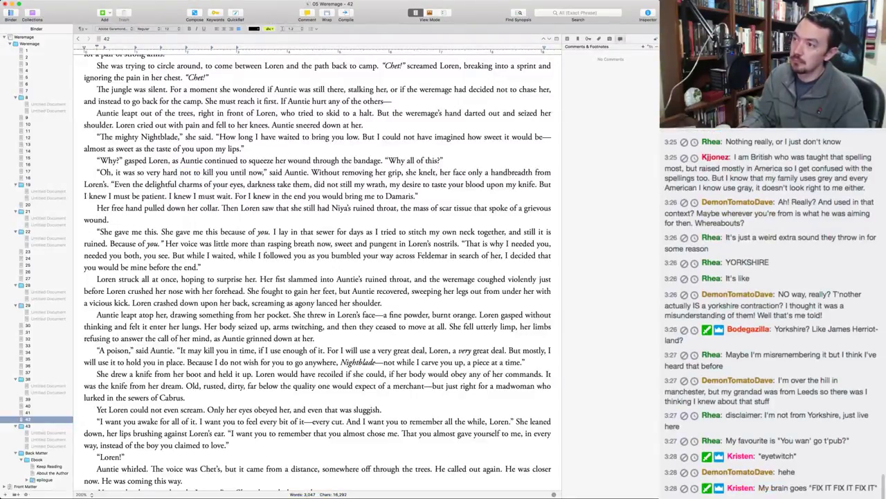
# Add "It had not changed with the rest of Auntie's body." at the end of the paragraph about Niya's ruined throat.
pyautogui.press('Down')
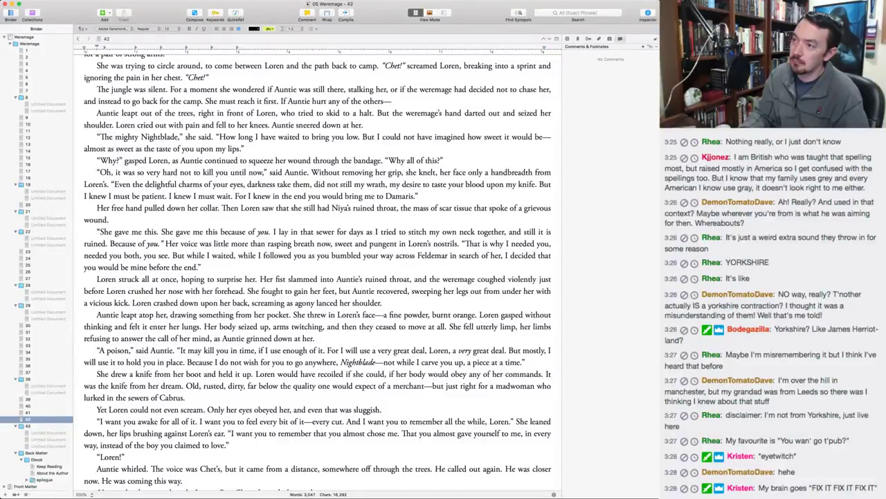
pyautogui.press('Down')
pyautogui.click(108, 219)
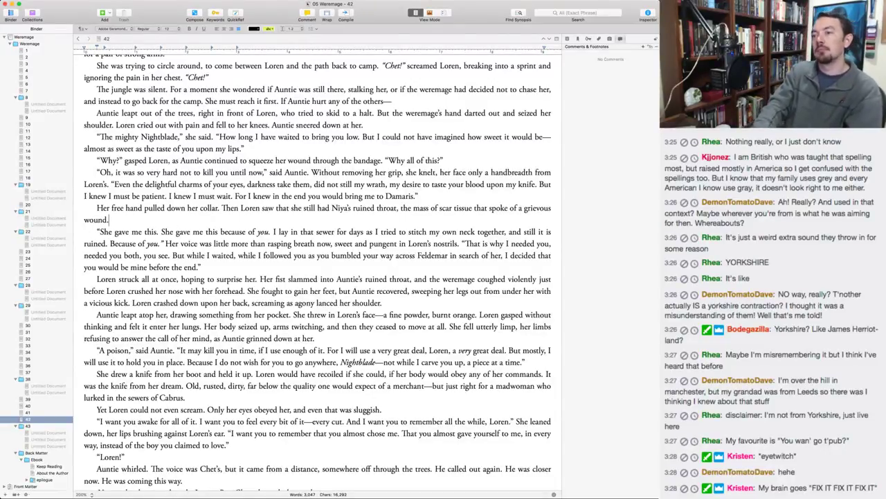
pyautogui.write("It had not changed with the rest of Auntie's body.")
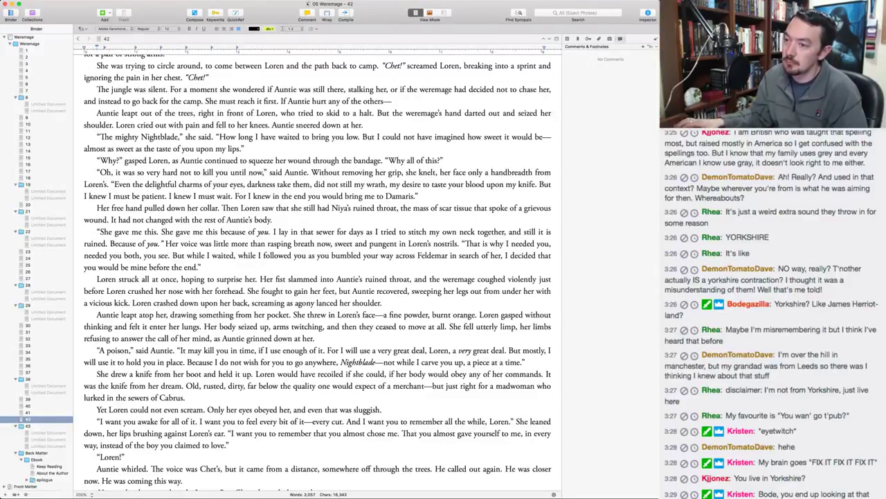
# Cut the knife paragraph's recoil sentence to end "if she could move." and start a new paragraph at "It was the knife from her dream.".
pyautogui.scroll(-3, 323, 273)
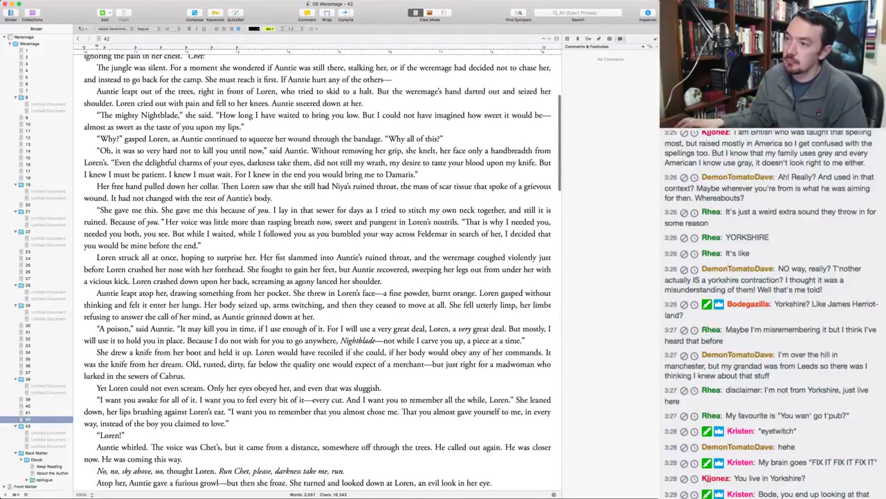
pyautogui.scroll(-2, 241, 202)
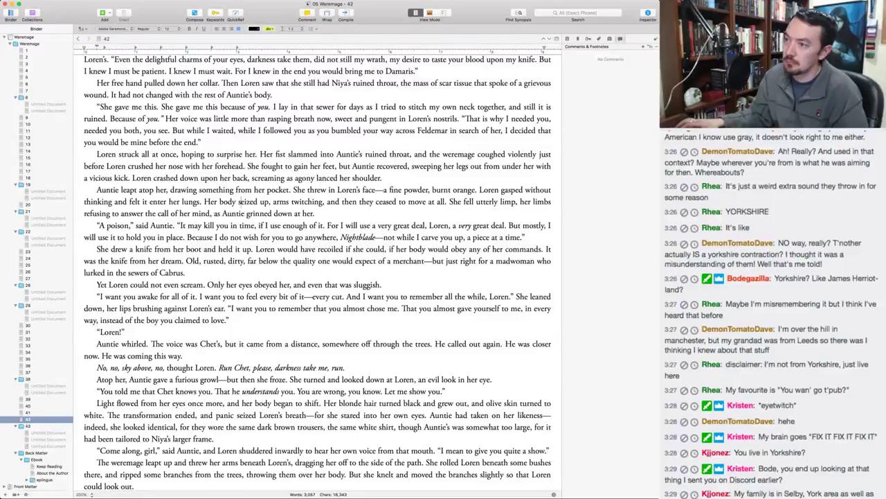
pyautogui.scroll(-1, 318, 271)
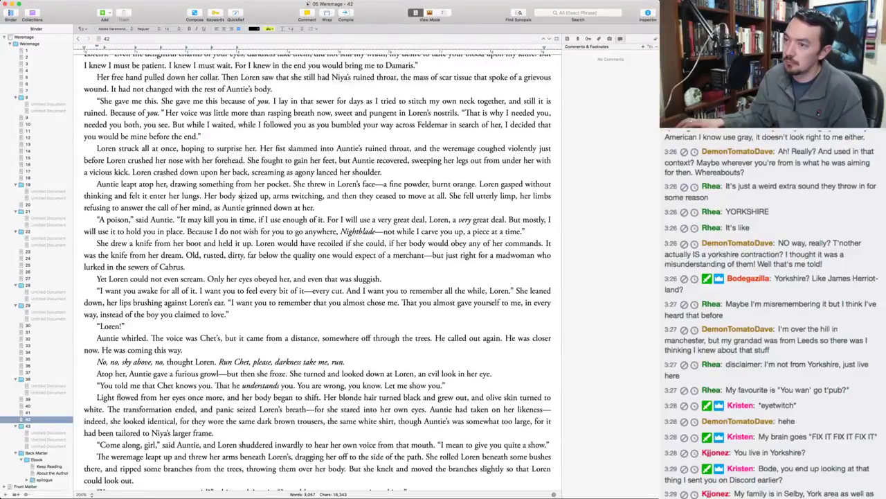
pyautogui.scroll(-1, 317, 275)
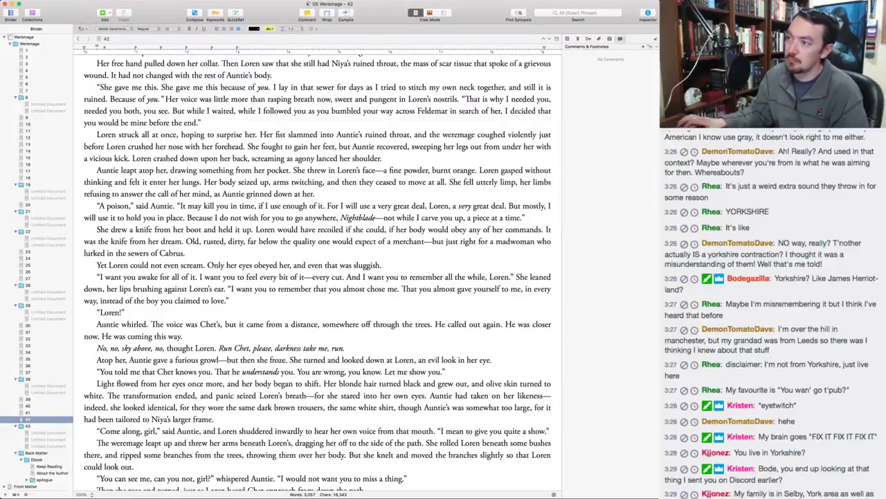
pyautogui.click(385, 229)
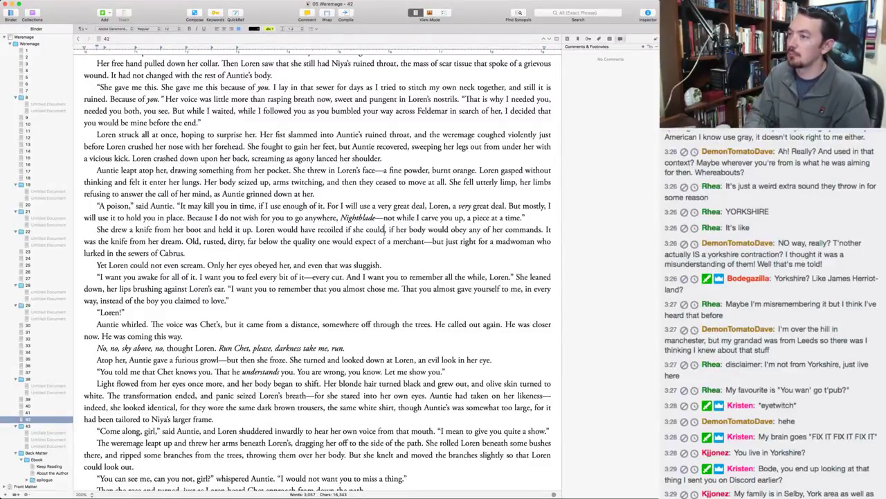
pyautogui.moveTo(385, 229); pyautogui.dragTo(551, 230)
pyautogui.write('mov')
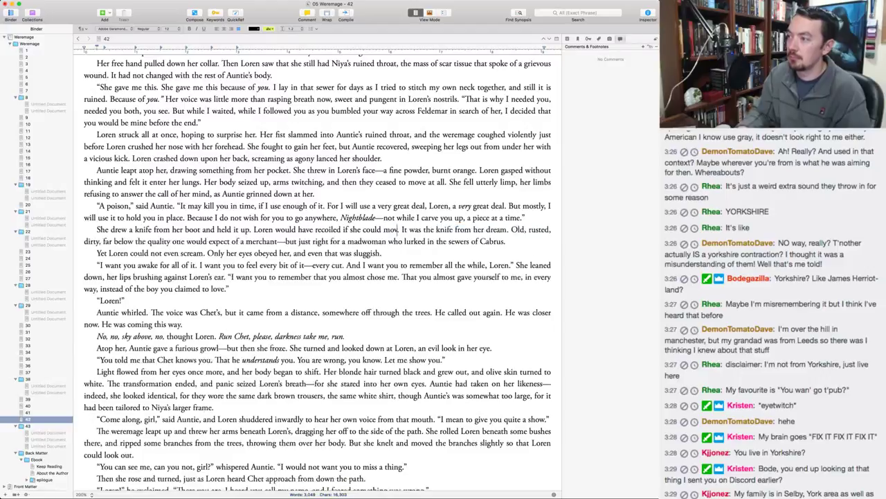
pyautogui.write('e.')
pyautogui.press('Return')
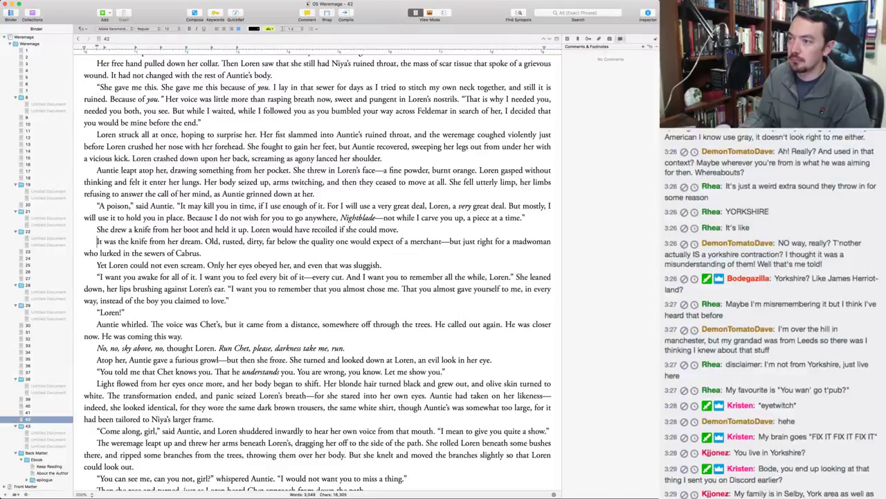
# Reword the recoil sentence to "Loren tried to recoil, but she could not move.".
pyautogui.click(273, 229)
pyautogui.moveTo(272, 230); pyautogui.dragTo(338, 230)
pyautogui.write('tried to reco')
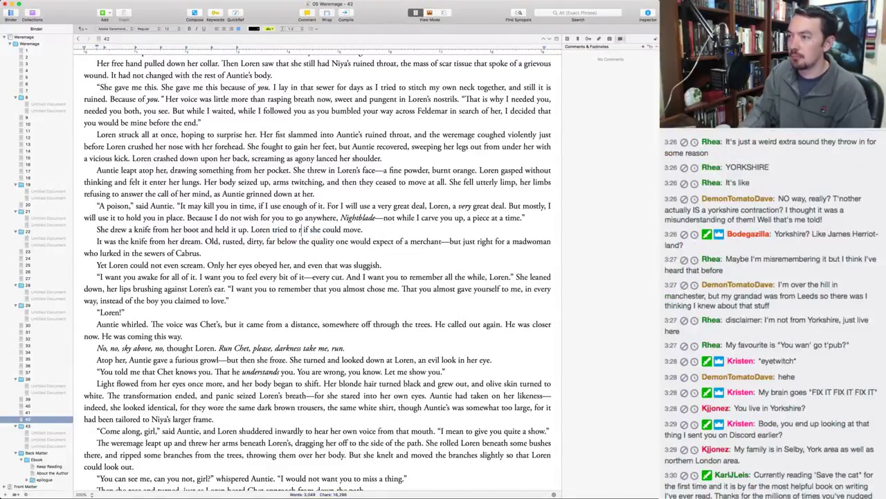
pyautogui.write('il,')
pyautogui.hotkey('shift', 'alt', 'Right')
pyautogui.hotkey('shift', 'alt', 'Right')
pyautogui.hotkey('shift', 'alt', 'Right')
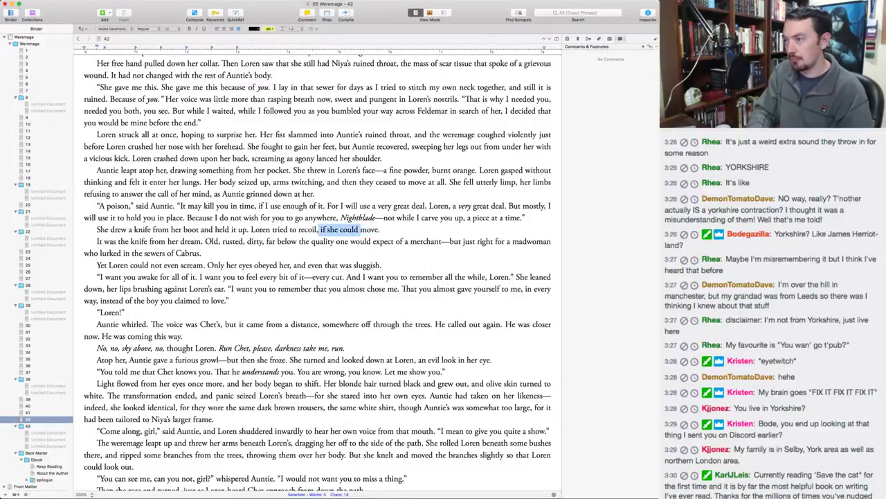
pyautogui.hotkey('shift', 'alt', 'Right')
pyautogui.write('but she')
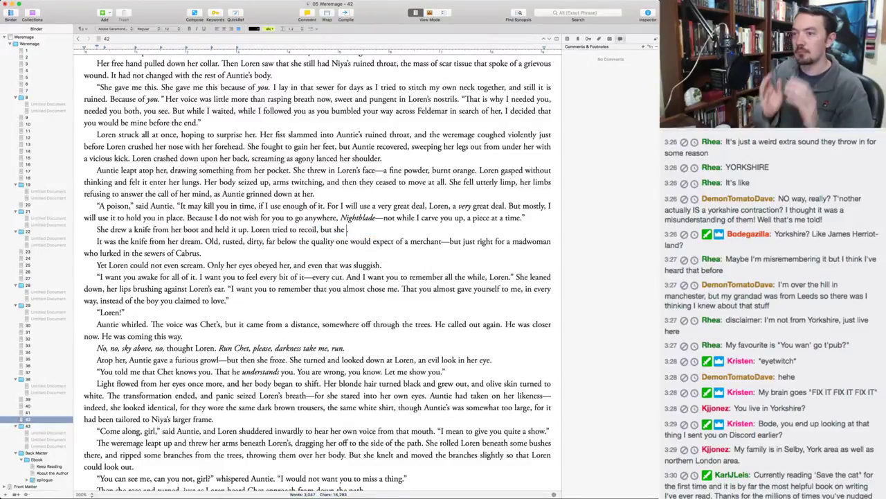
pyautogui.write(' could not move.')
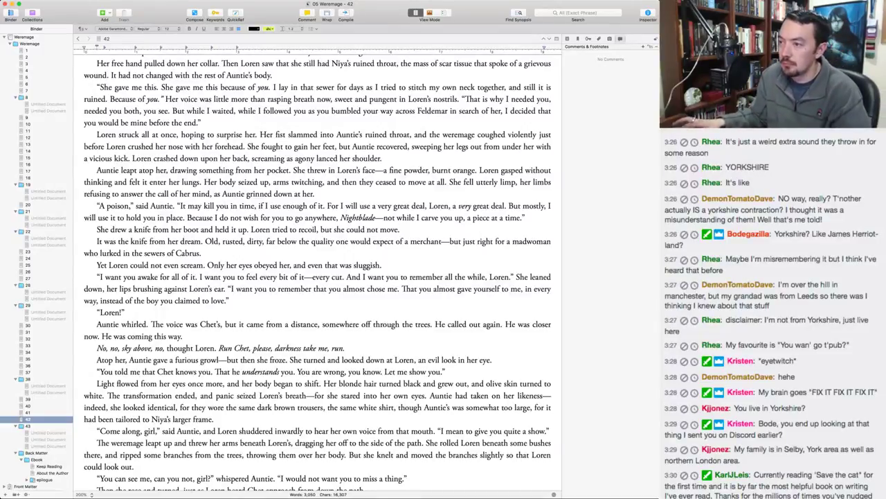
# Split the knife description after "Old, rusted, dirty." so a new sentence begins with "Far below the quality".
pyautogui.press('BackSpace')
pyautogui.write('.')
pyautogui.press('Right')
pyautogui.press('Delete')
pyautogui.write('F')
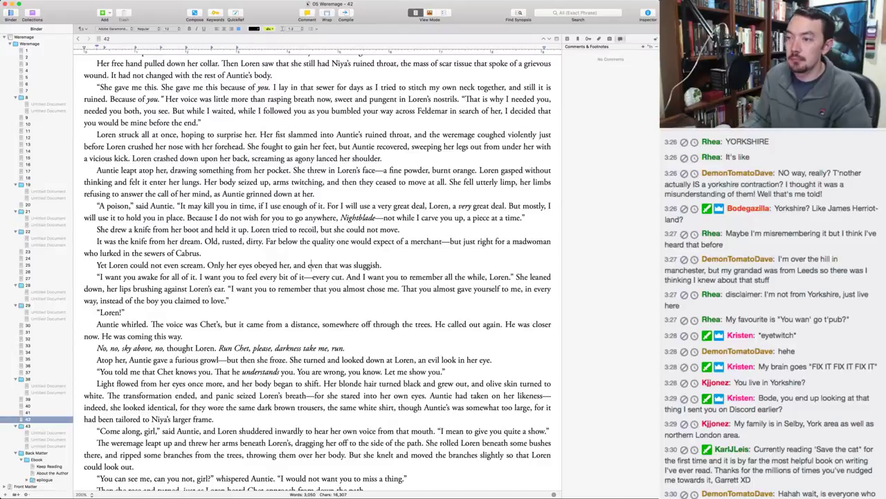
# Remove "Yet" so the paragraph after the knife description opens with "Loren could not even scream.".
pyautogui.press('Right')
pyautogui.hotkey('alt', 'shift', 'Right')
pyautogui.press('BackSpace')
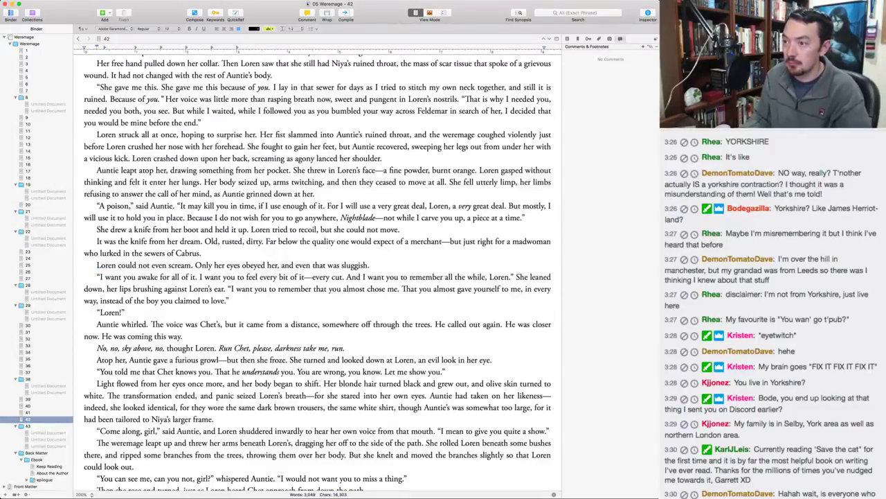
pyautogui.click(158, 277)
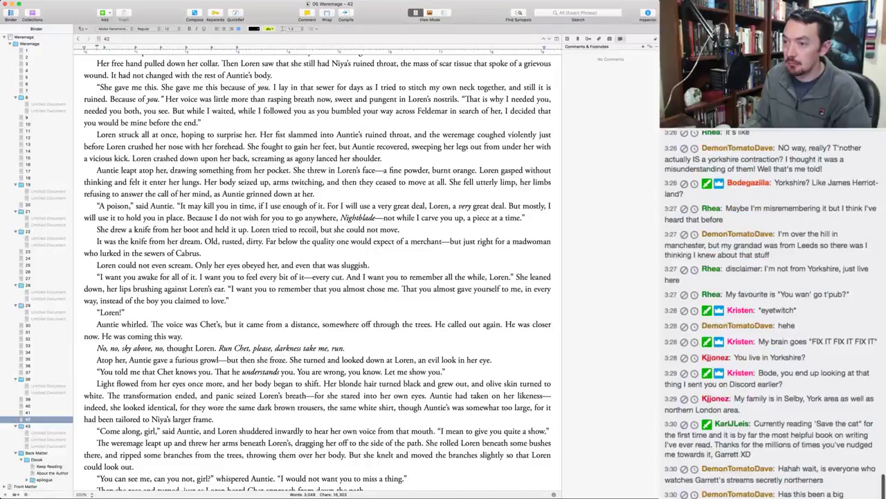
pyautogui.click(179, 277)
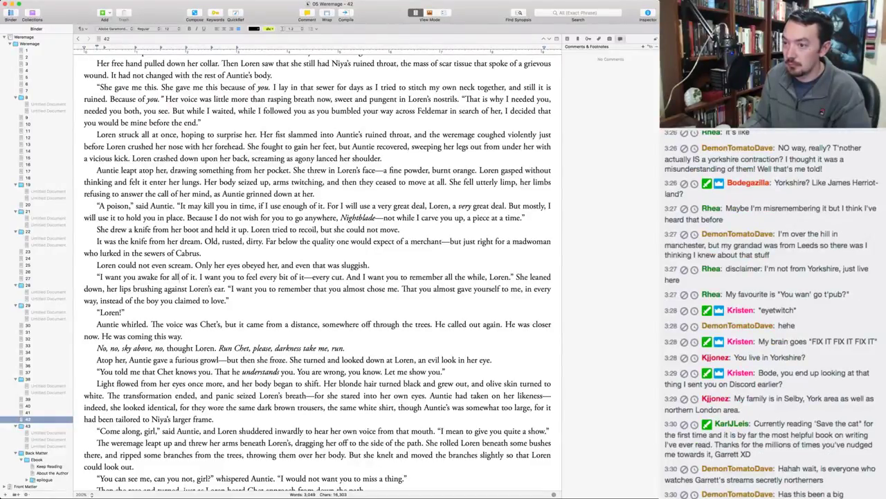
# Add the italic sentence "Why did I call out for you?" to the end of Loren's thought telling Chet to run.
pyautogui.click(180, 313)
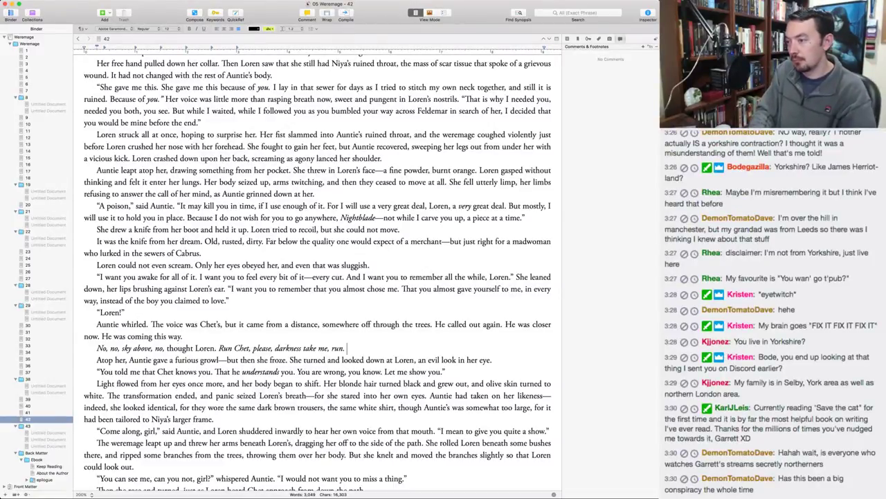
pyautogui.write('Why d')
pyautogui.press('BackSpace')
pyautogui.press('BackSpace')
pyautogui.press('BackSpace')
pyautogui.press('BackSpace')
pyautogui.press('BackSpace')
pyautogui.press('BackSpace')
pyautogui.press('BackSpace')
pyautogui.write('. Why did I call')
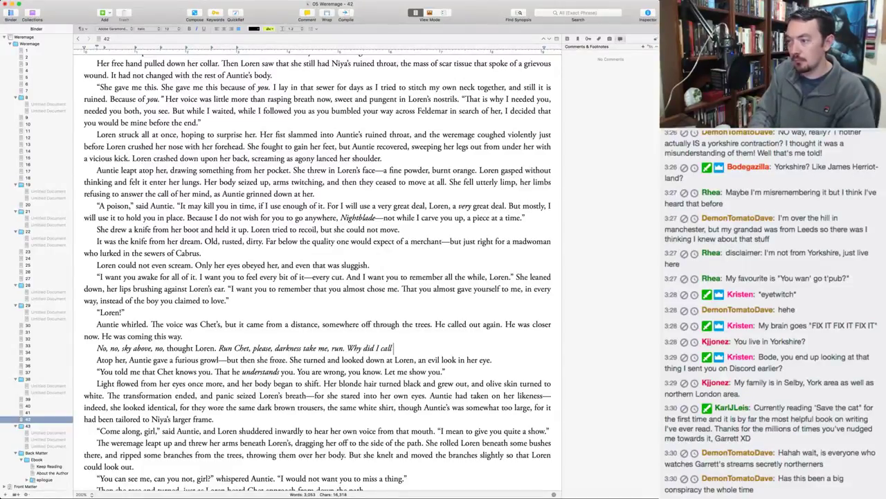
pyautogui.write(' out for you?')
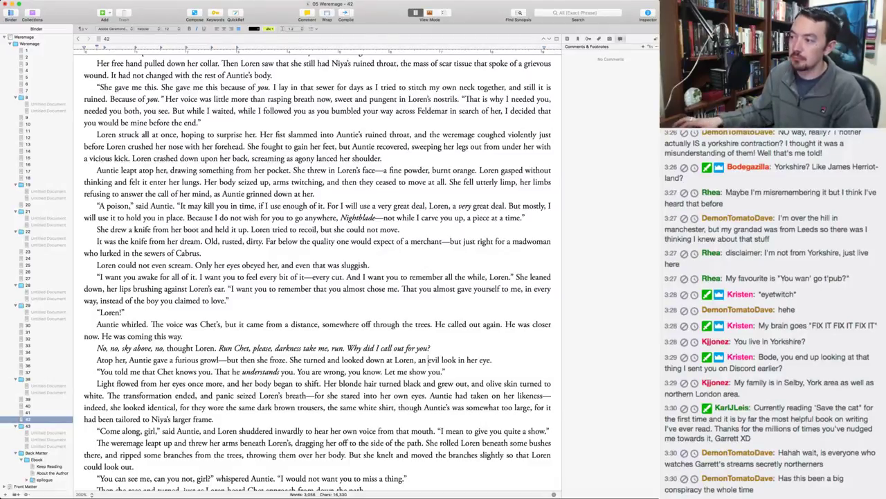
# Delete "furious" from the sentence about Auntie's growl atop Loren.
pyautogui.click(96, 359)
pyautogui.scroll(-5, 317, 277)
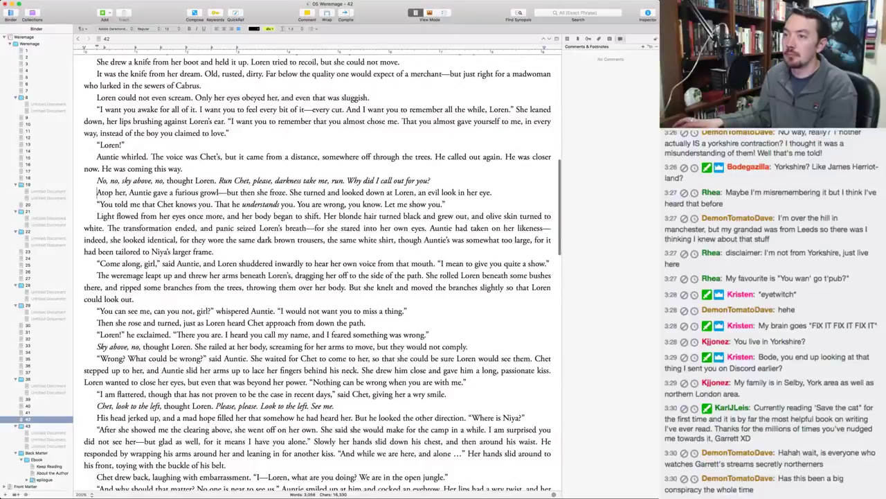
pyautogui.doubleClick(187, 192)
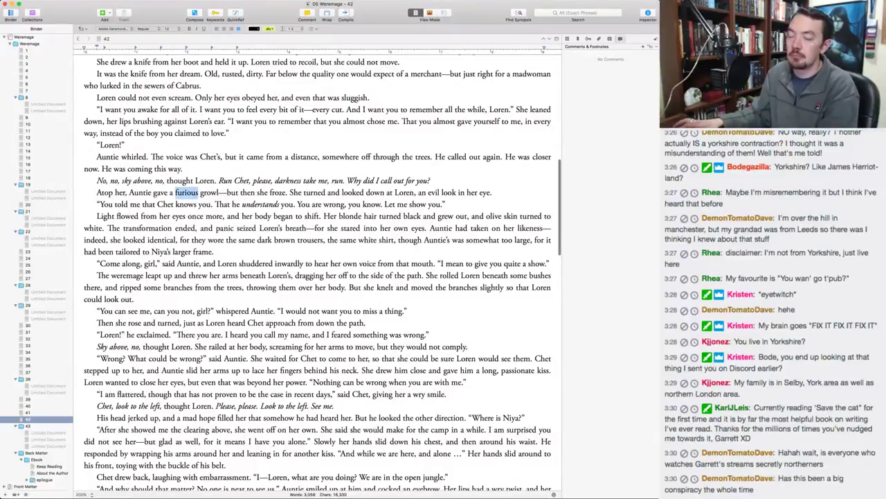
pyautogui.press('BackSpace')
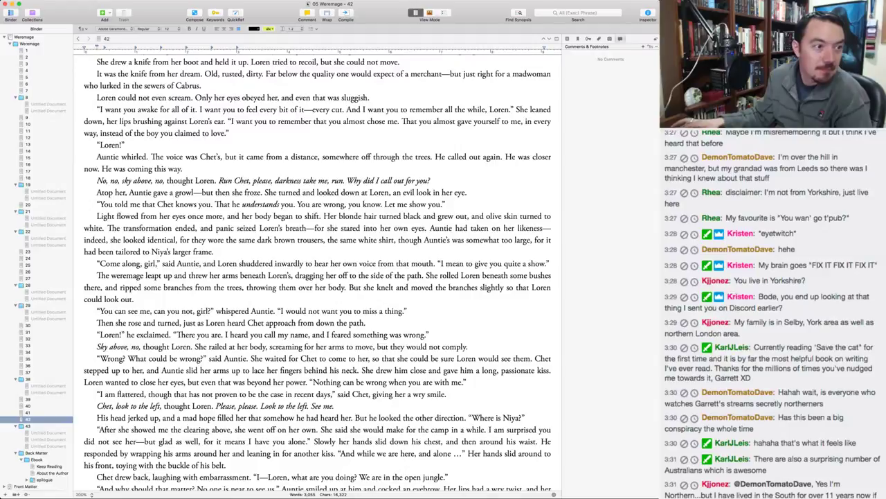
# Cut "you know" from Auntie's dialogue so it reads "You are wrong. Let me show you.".
pyautogui.press('super+Tab')
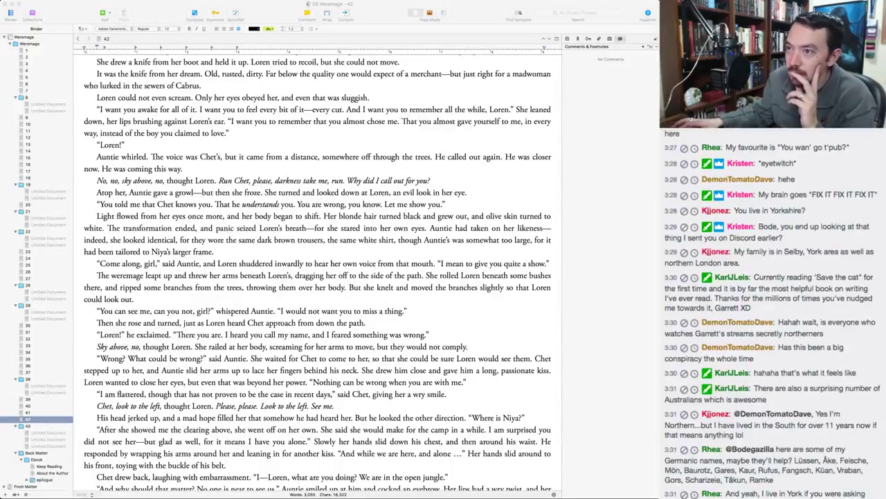
pyautogui.click(173, 194)
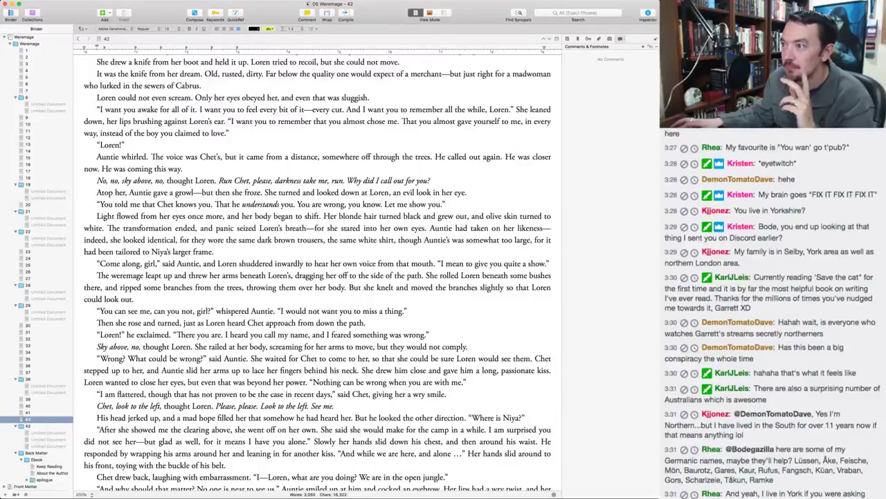
pyautogui.moveTo(344, 204); pyautogui.dragTo(382, 205)
pyautogui.press('BackSpace')
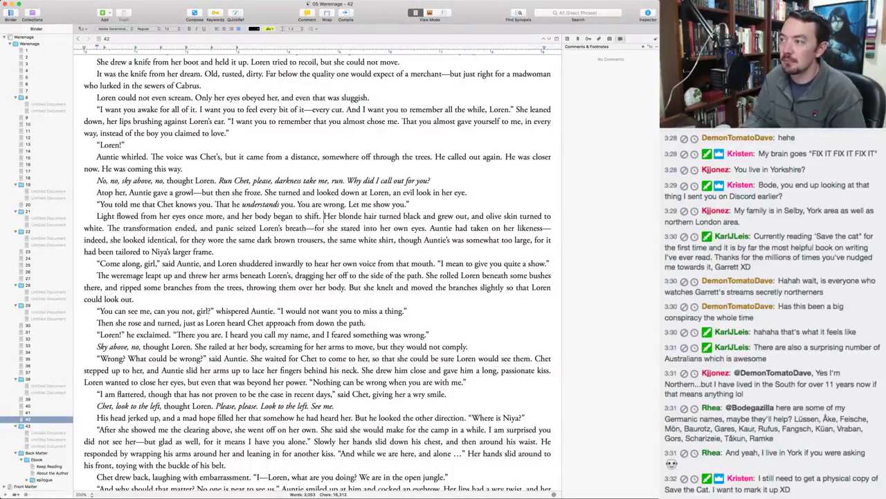
# Break the shape-changing paragraph so a new one starts at "The transformation ended".
pyautogui.press('Return')
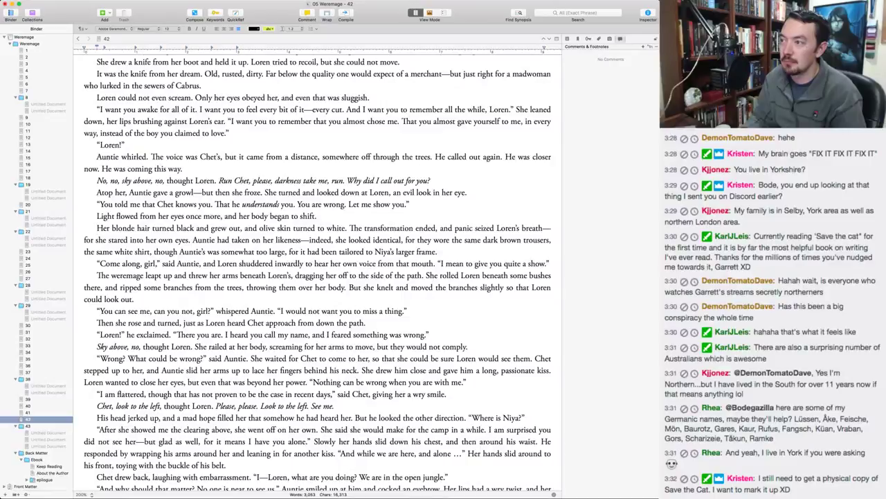
pyautogui.press('BackSpace')
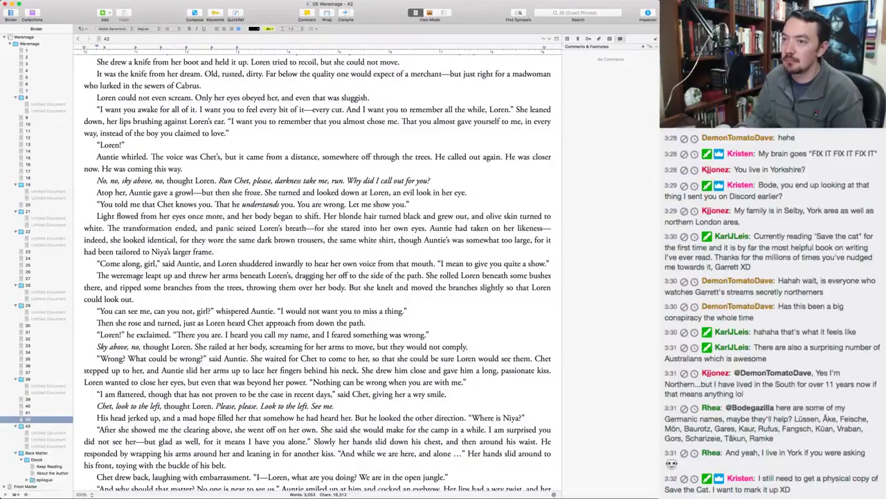
pyautogui.click(120, 228)
pyautogui.press('Return')
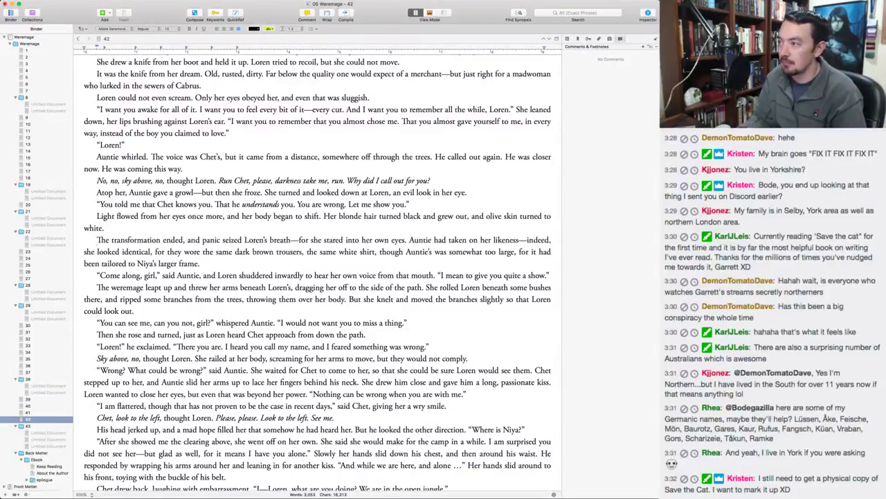
# Change "her likeness" to "Loren's likeness" in the paragraph beginning "The transformation ended".
pyautogui.click(480, 239)
pyautogui.doubleClick(485, 239)
pyautogui.write("Loren's")
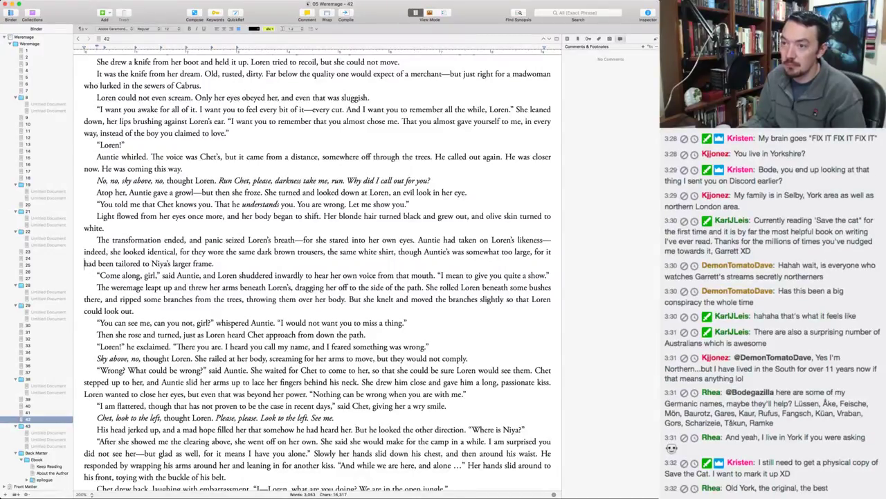
# Replace "tailored to" with "sewn for" in the clause about the shirt and Niya's larger frame.
pyautogui.doubleClick(129, 264)
pyautogui.write('sewn for')
pyautogui.press('Delete')
pyautogui.press('Delete')
pyautogui.press('Delete')
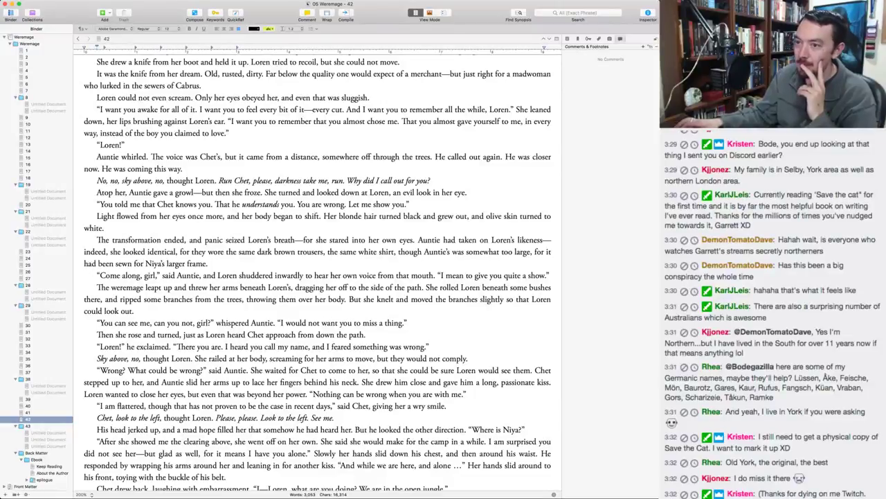
# Read through the scene of Auntie disguised as Loren with Chet, up to the knife at his throat.
pyautogui.scroll(-3, 144, 221)
pyautogui.scroll(-3, 319, 277)
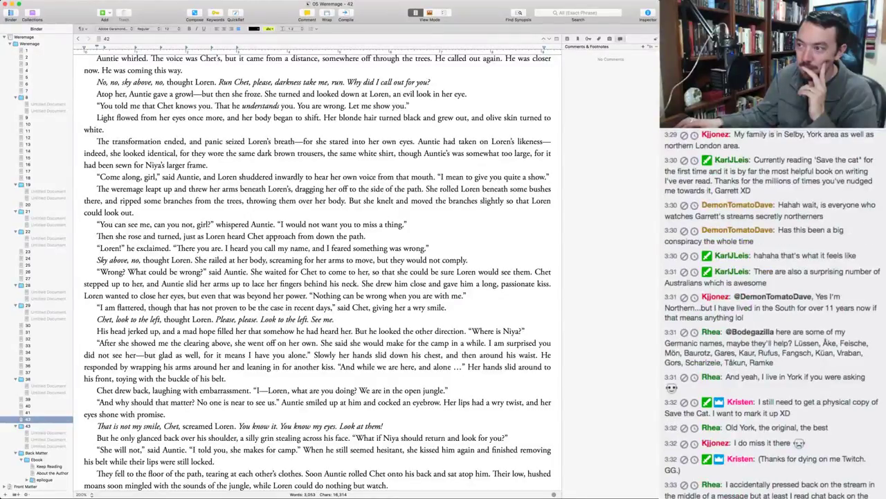
pyautogui.scroll(-1, 294, 223)
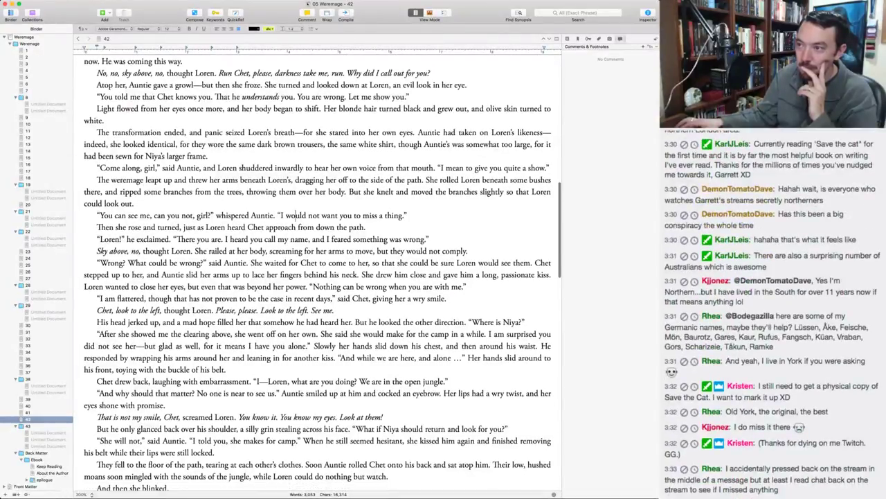
pyautogui.scroll(-5, 318, 272)
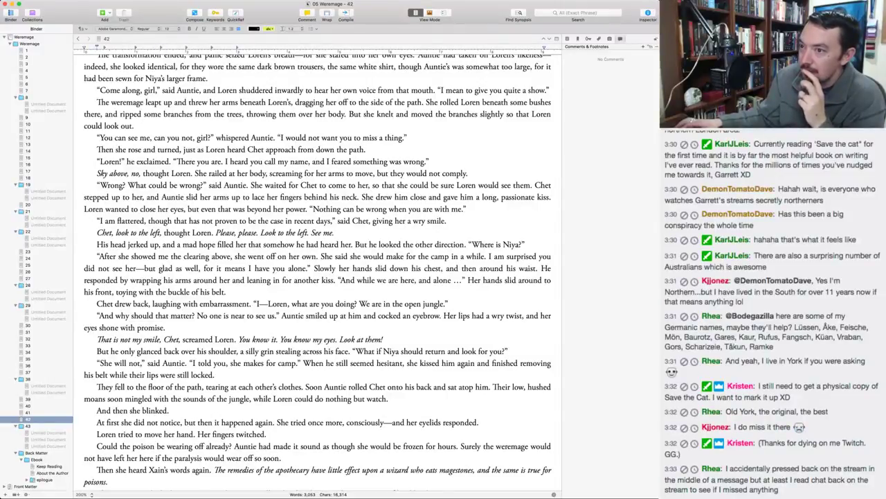
pyautogui.scroll(-1, 323, 271)
pyautogui.scroll(-1, 318, 270)
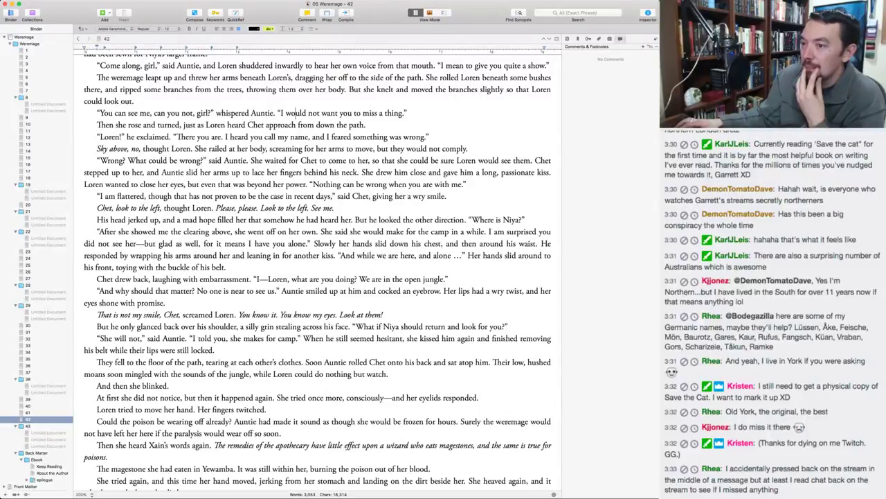
pyautogui.scroll(-1, 290, 108)
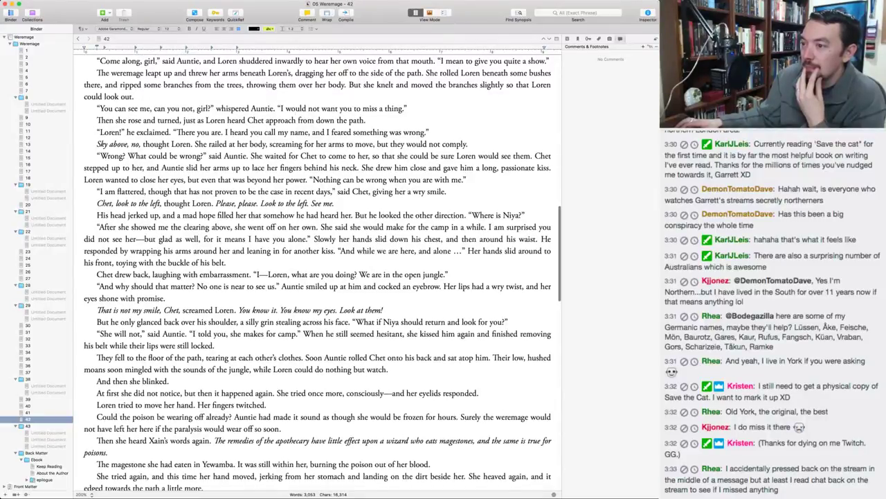
pyautogui.scroll(-1, 318, 270)
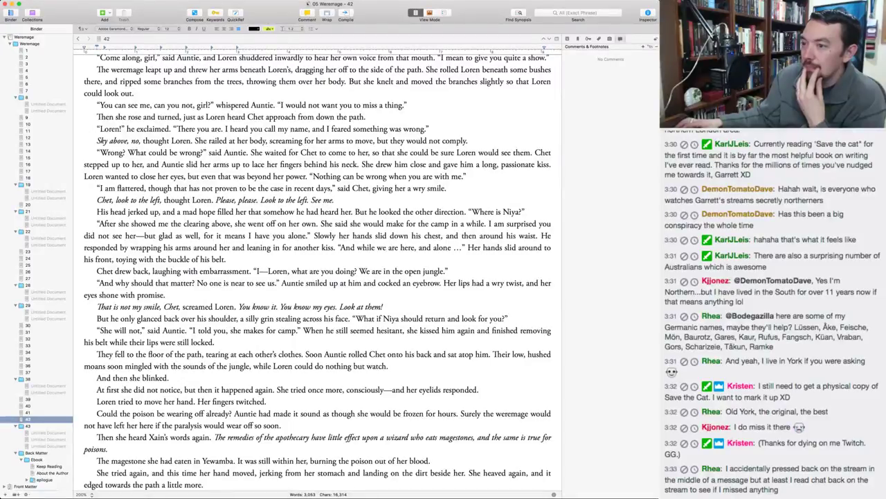
pyautogui.scroll(-5, 318, 271)
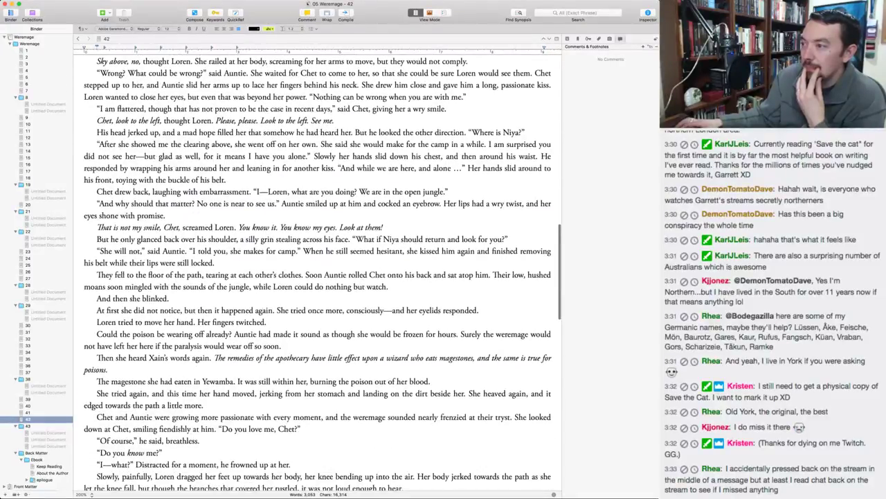
pyautogui.scroll(-1, 318, 271)
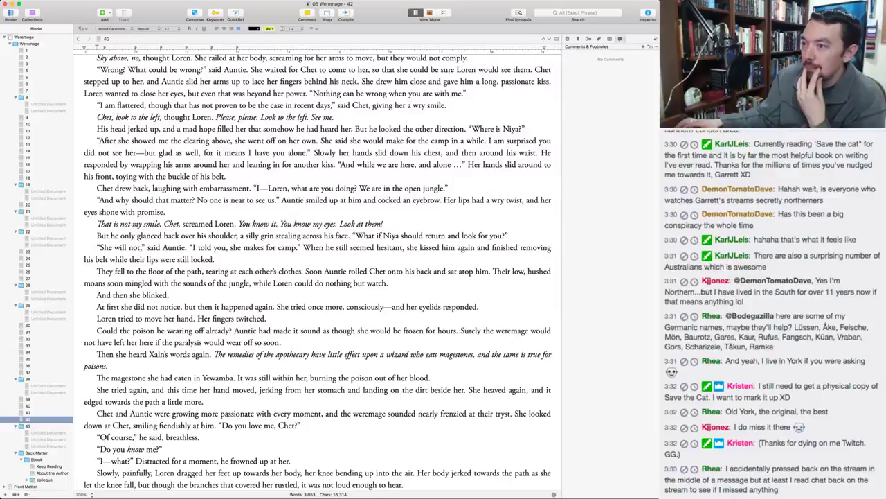
pyautogui.scroll(-2, 318, 272)
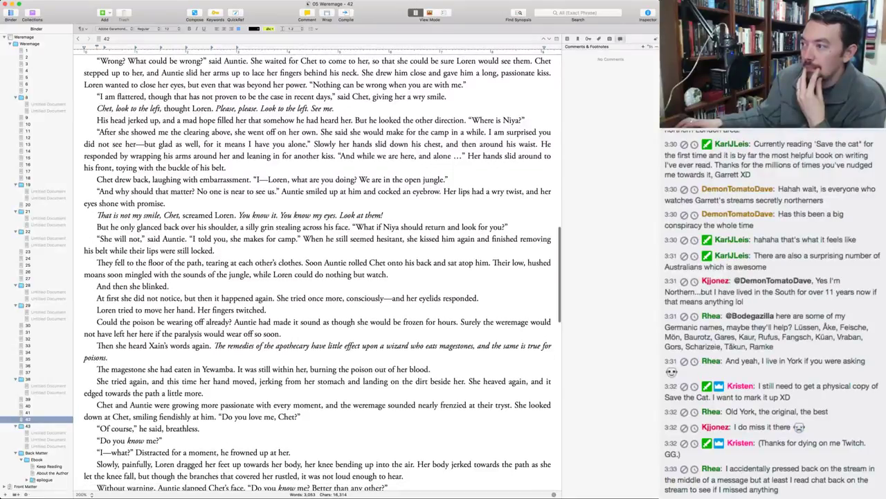
pyautogui.scroll(-1, 317, 271)
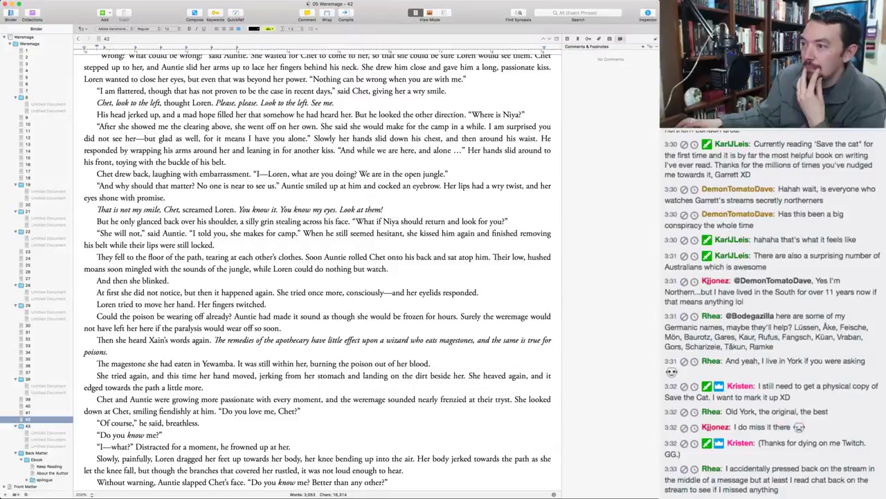
pyautogui.scroll(-2, 318, 271)
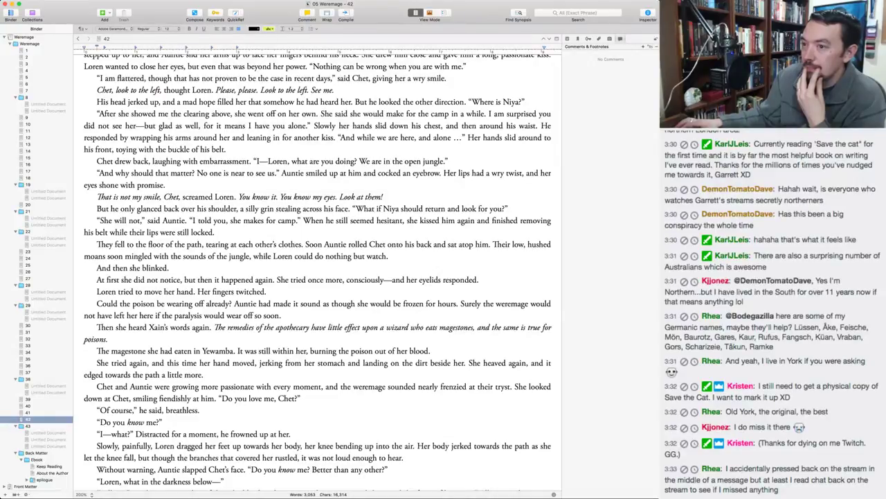
pyautogui.scroll(-3, 318, 272)
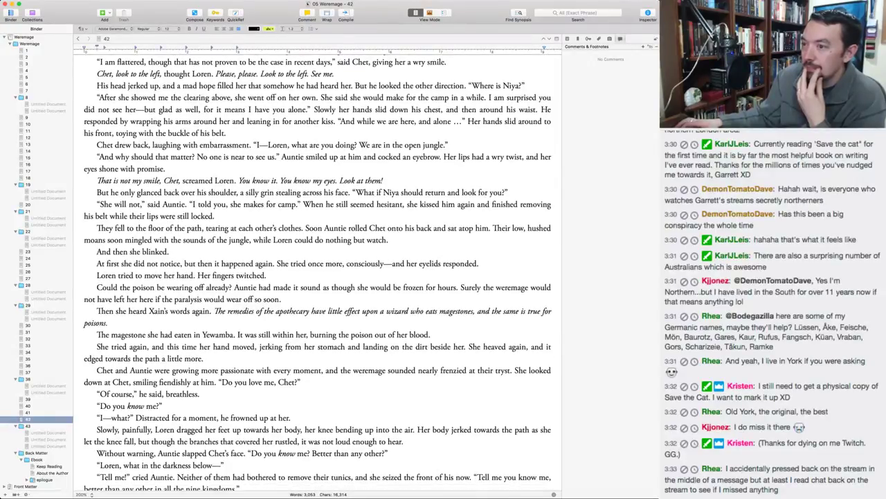
pyautogui.scroll(-2, 318, 271)
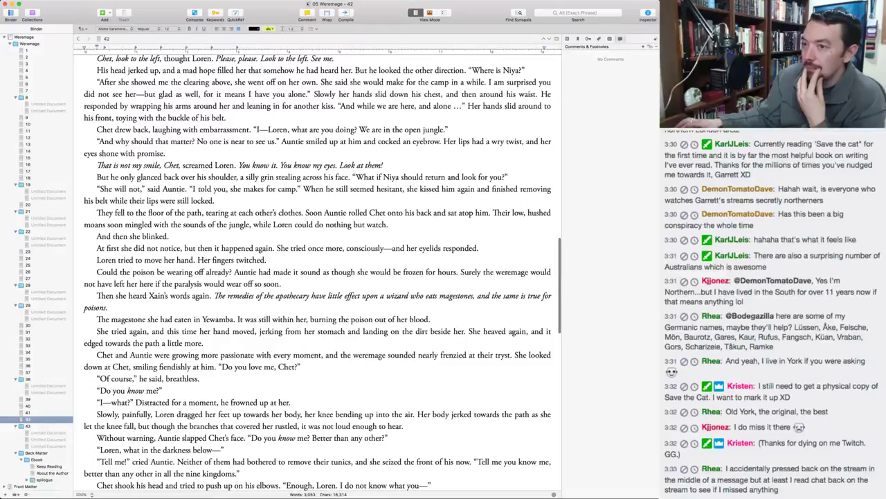
pyautogui.scroll(-2, 318, 271)
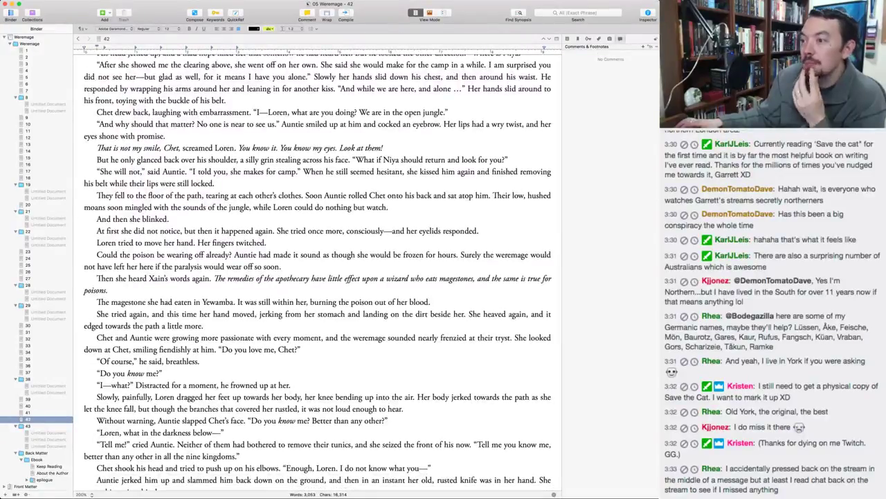
pyautogui.scroll(-1, 318, 271)
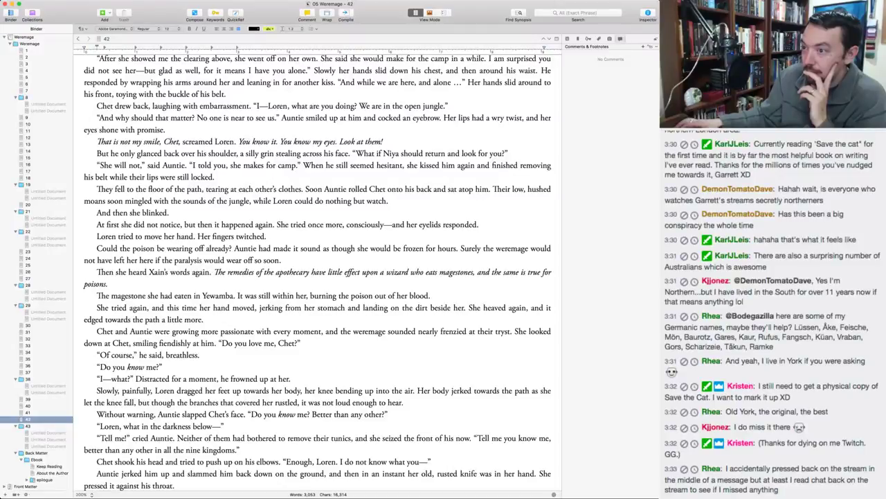
pyautogui.scroll(-1, 318, 272)
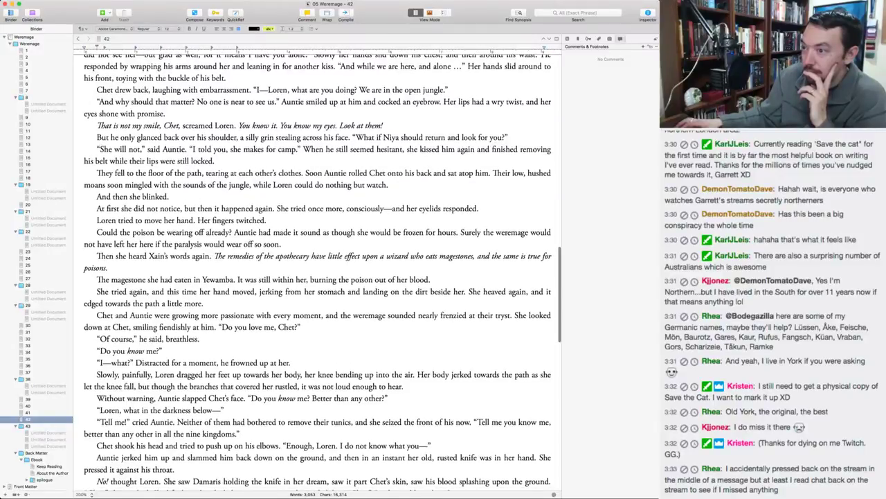
pyautogui.scroll(-1, 318, 271)
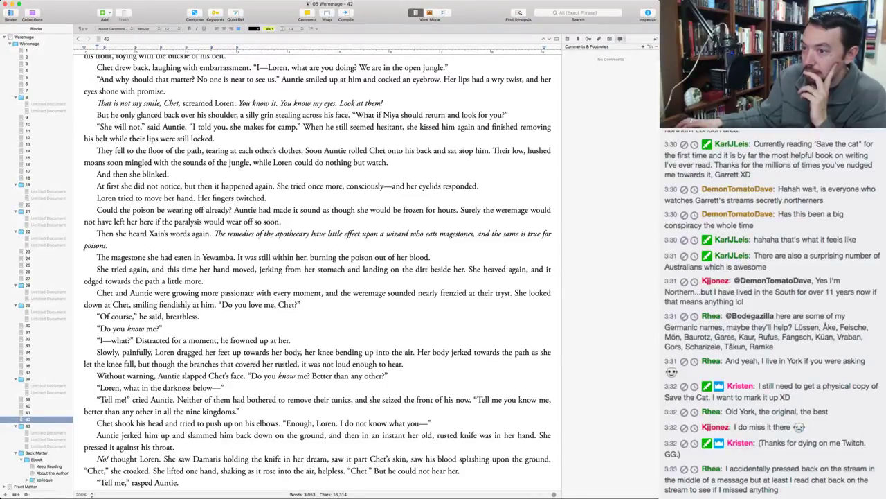
# Delete "jerked him up and" from the sentence where Auntie slams Chet back down on the ground.
pyautogui.scroll(-3, 317, 272)
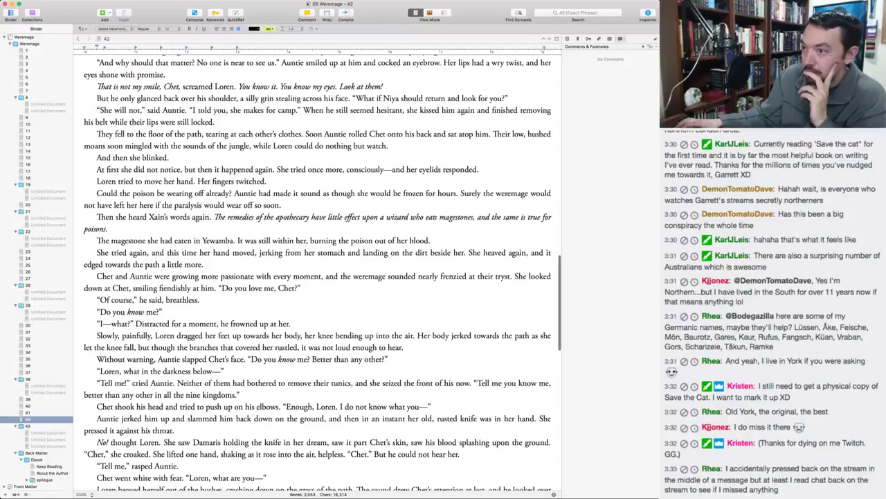
pyautogui.scroll(-1, 318, 271)
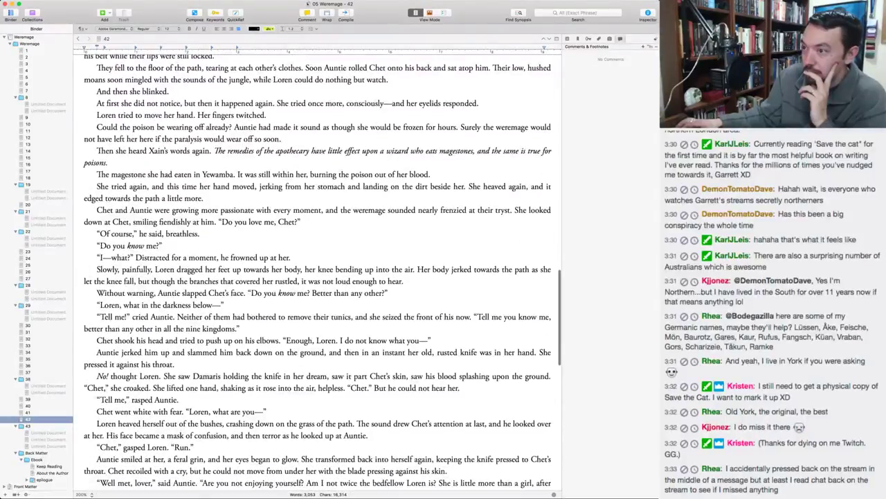
pyautogui.scroll(-3, 318, 271)
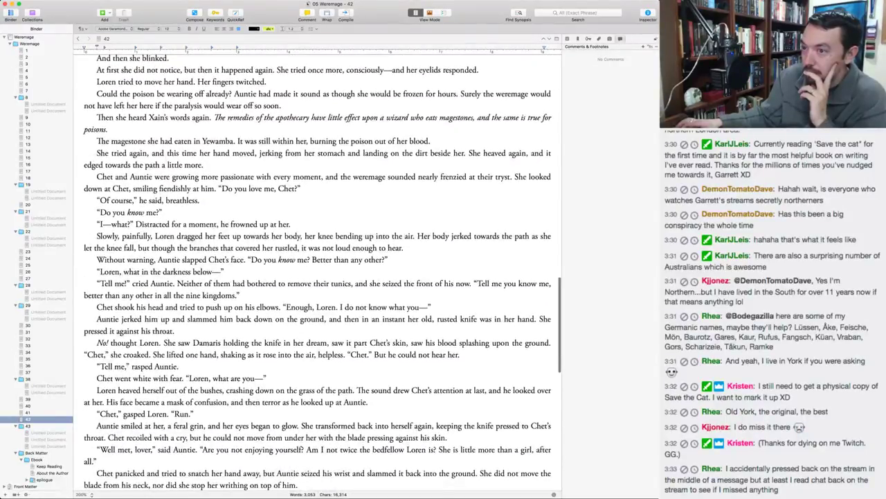
pyautogui.scroll(-1, 318, 271)
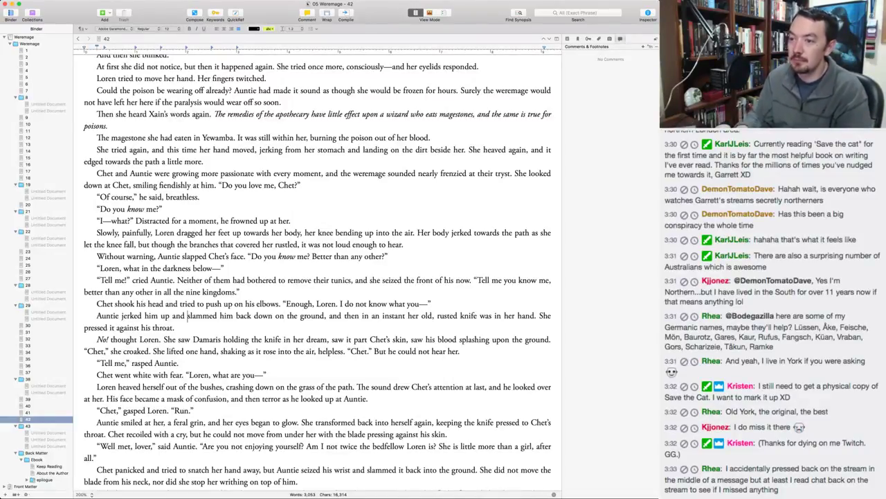
pyautogui.moveTo(187, 316); pyautogui.dragTo(120, 316)
pyautogui.press('BackSpace')
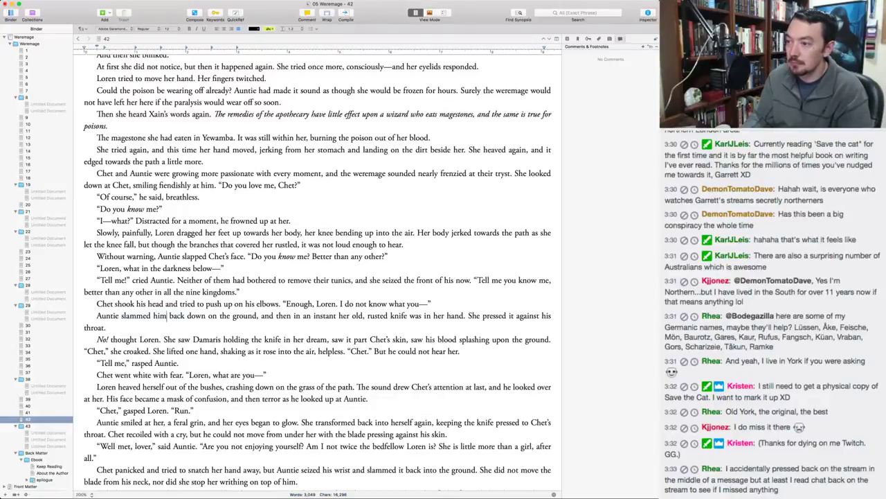
# Split the sentence about Auntie slamming Chet down, replacing ", and then in an instant" with ". In an instant".
pyautogui.moveTo(256, 315); pyautogui.dragTo(292, 316)
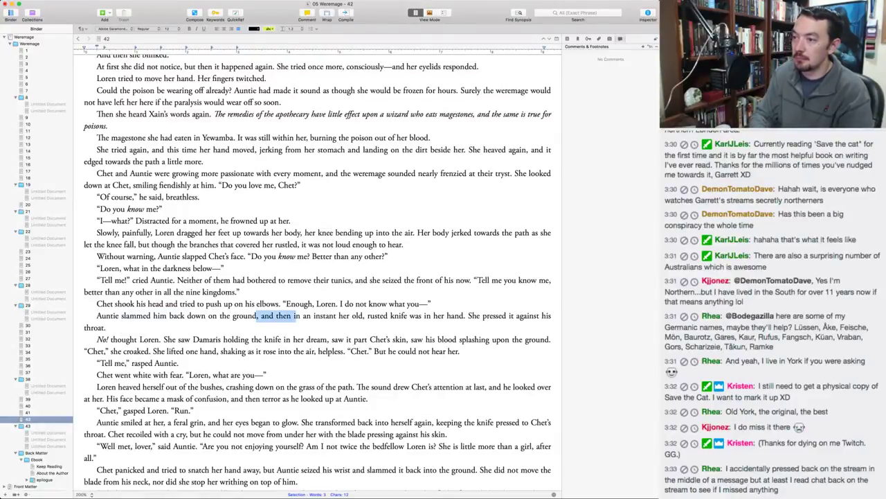
pyautogui.write('.')
pyautogui.click(259, 316)
pyautogui.press('BackSpace')
pyautogui.write('I')
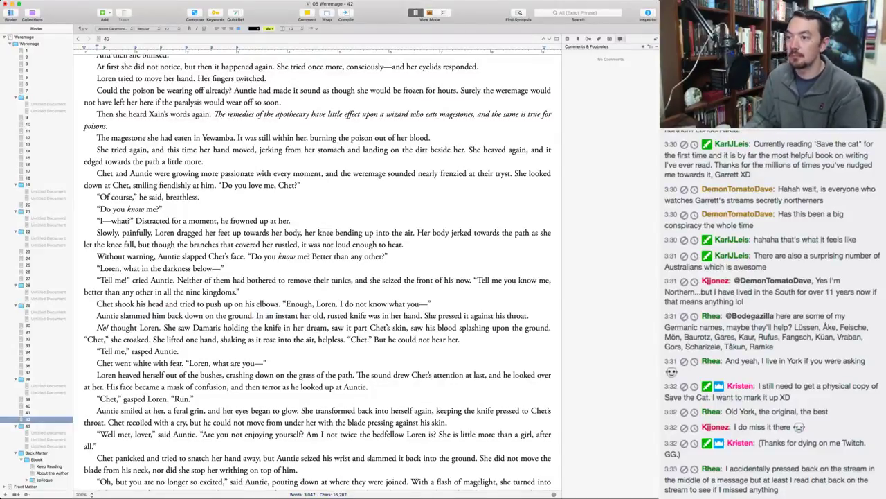
# Break Loren's knife-vision paragraph so new ones start at "She saw Damaris holding the knife" and at "'Chet,' she croaked".
pyautogui.click(164, 328)
pyautogui.press('Return')
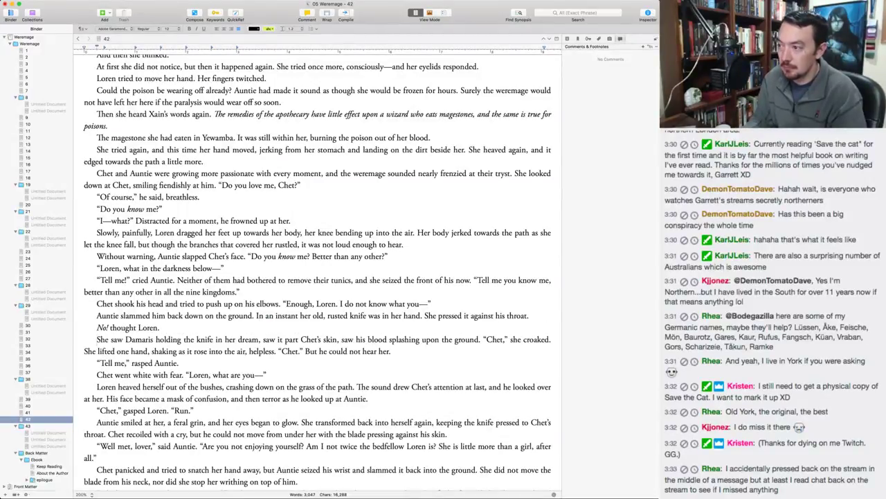
pyautogui.click(551, 340)
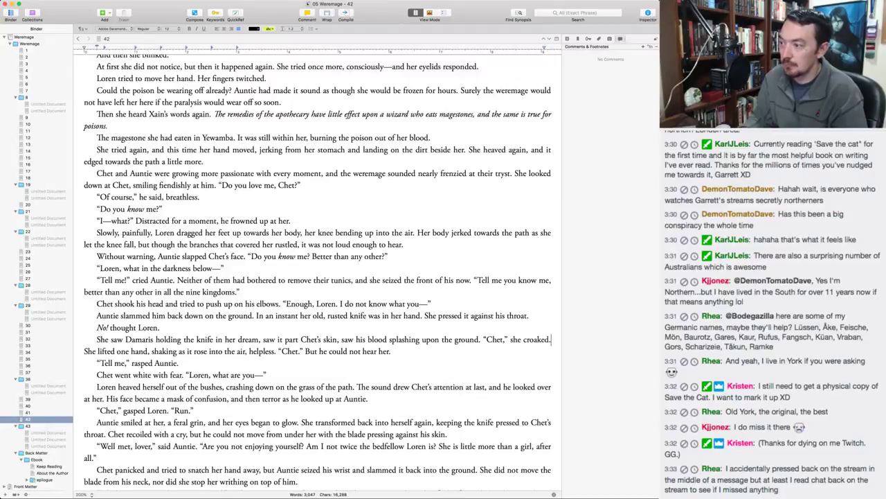
pyautogui.click(502, 340)
pyautogui.click(484, 339)
pyautogui.press('Return')
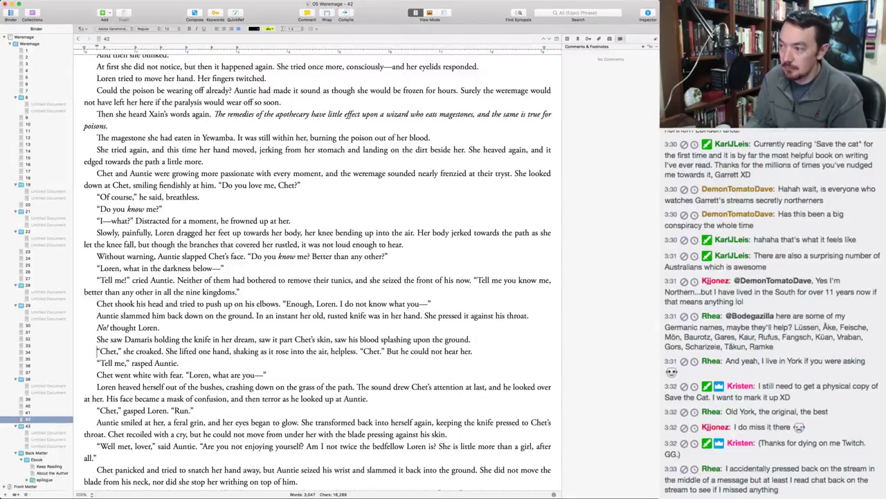
pyautogui.click(445, 352)
pyautogui.click(179, 363)
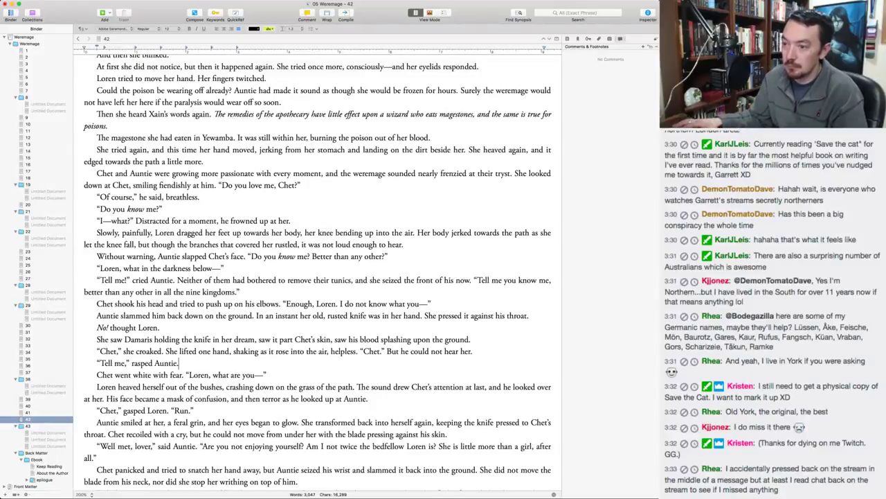
# Start new paragraphs at "Another flash of magelight" and at "Yes, little Weath" in Auntie's taunting speech.
pyautogui.scroll(-5, 323, 273)
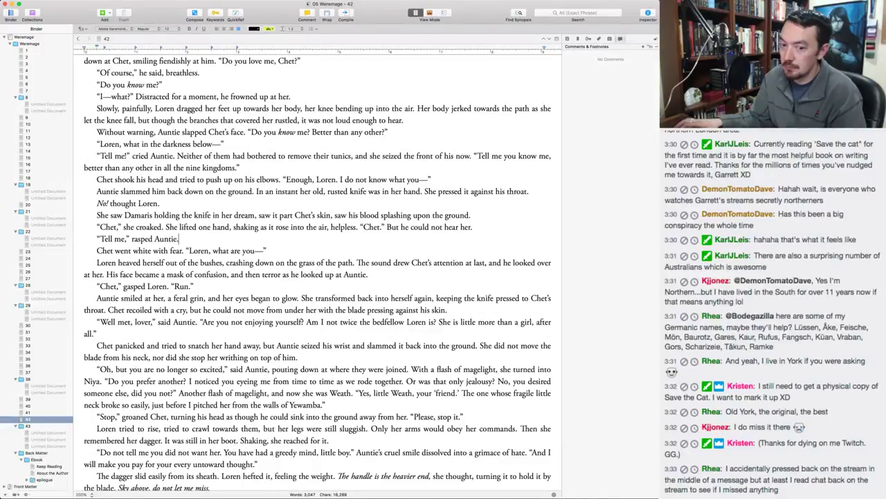
pyautogui.scroll(-1, 323, 273)
pyautogui.scroll(-1, 317, 273)
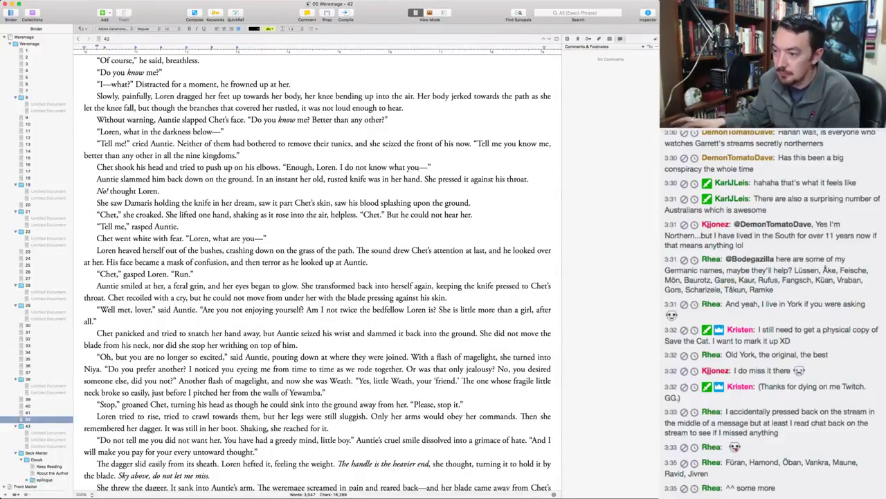
pyautogui.press('Return')
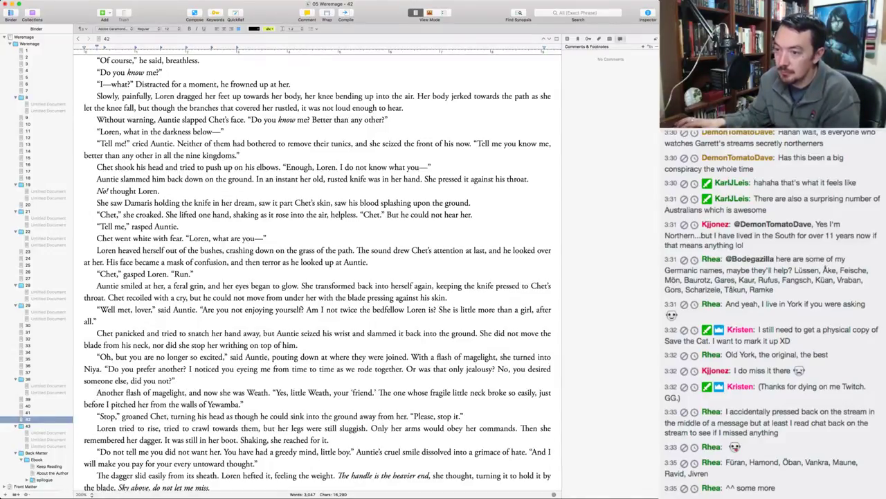
pyautogui.click(270, 391)
pyautogui.press('Return')
# Start a new paragraph at "Then she remembered her dagger".
pyautogui.scroll(-8, 317, 270)
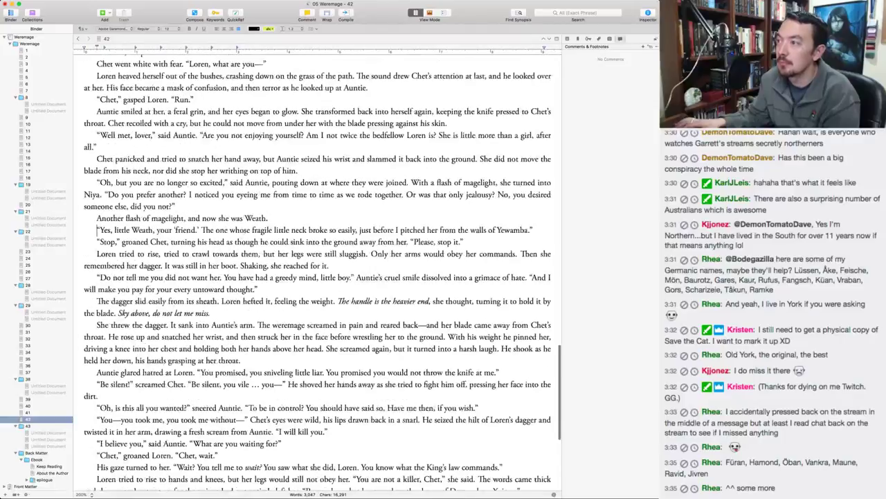
pyautogui.scroll(-3, 318, 270)
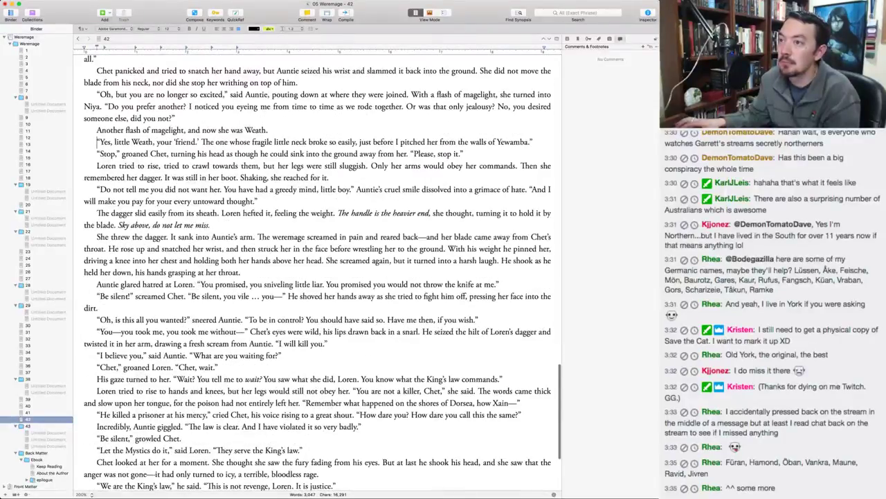
pyautogui.scroll(-2, 317, 270)
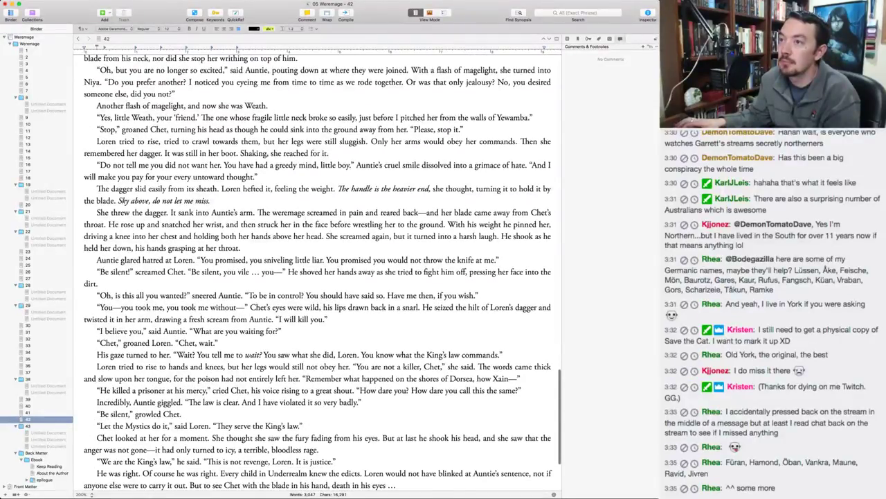
pyautogui.scroll(-3, 317, 270)
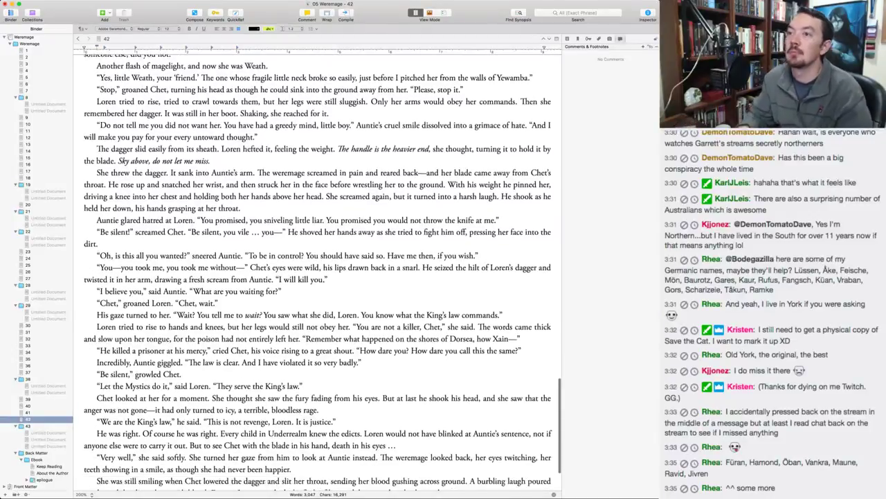
pyautogui.press('Down')
pyautogui.press('Down')
pyautogui.press('super+Right')
pyautogui.hotkey('alt', 'Left')
pyautogui.hotkey('alt', 'Left')
pyautogui.press('Return')
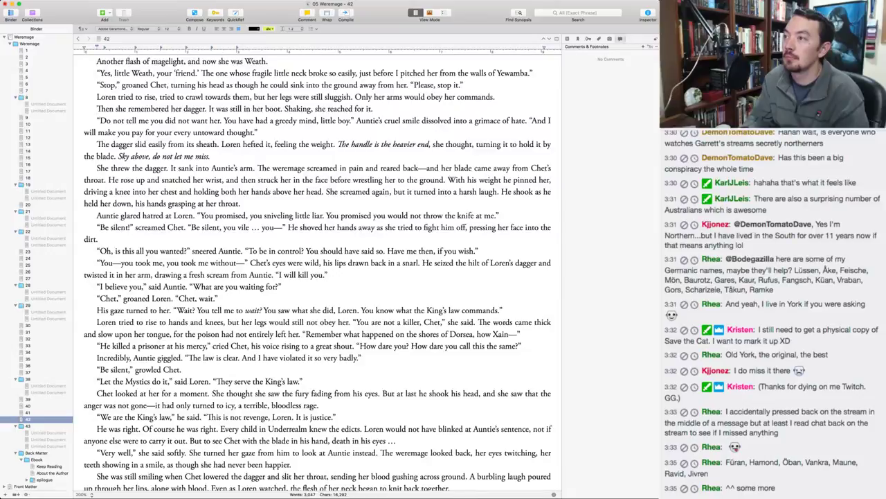
# Break the dagger-throwing passage into new paragraphs at "The handle is the heavier end", "It sank into Auntie's arm" and "He rose up".
pyautogui.press('Down')
pyautogui.press('super+Right')
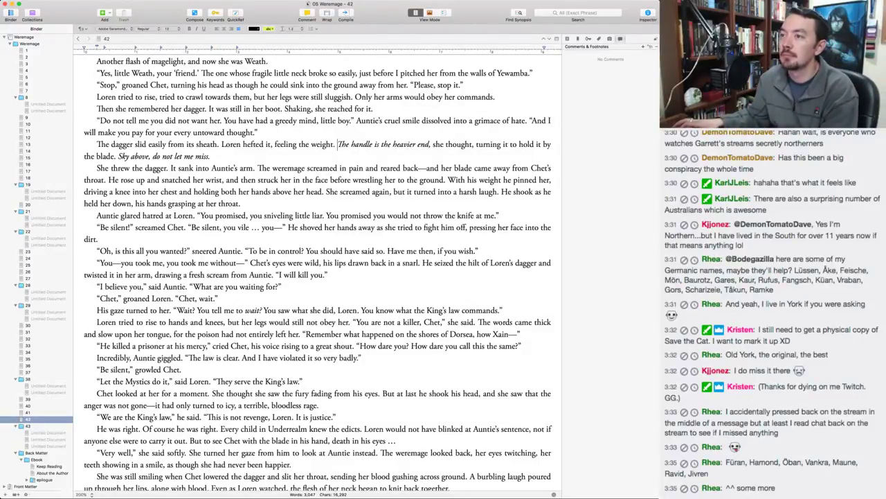
pyautogui.press('Return')
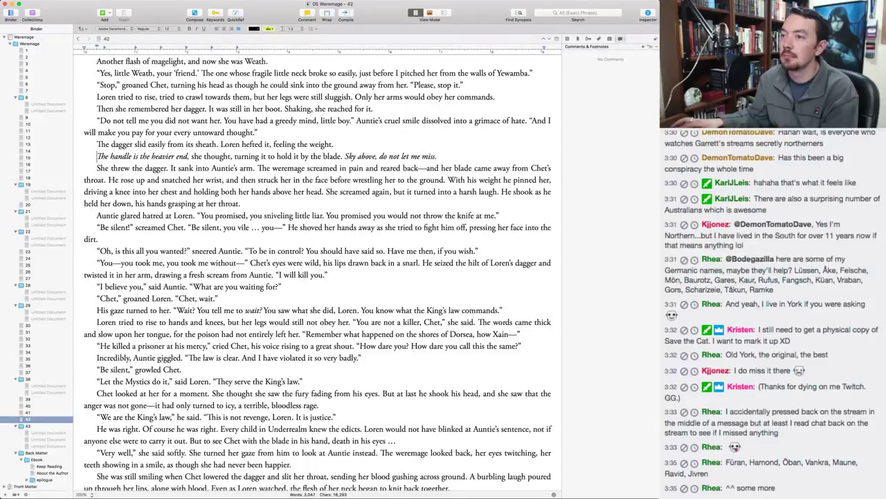
pyautogui.click(171, 167)
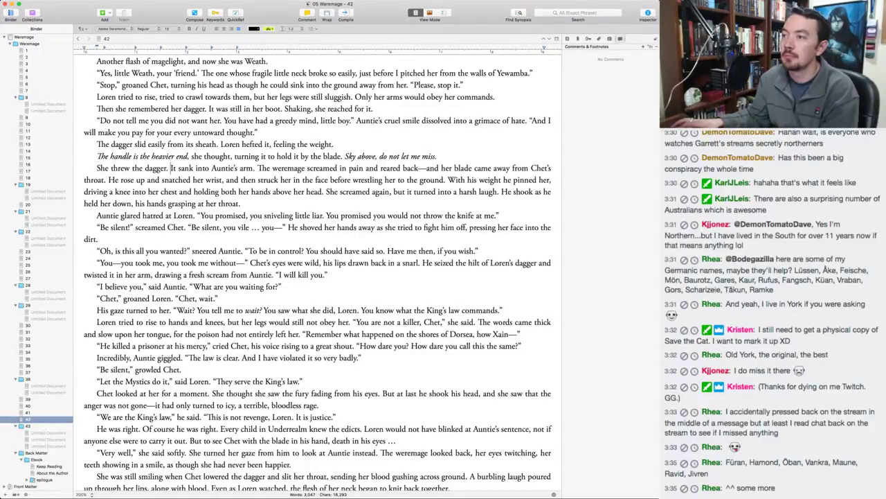
pyautogui.press('Return')
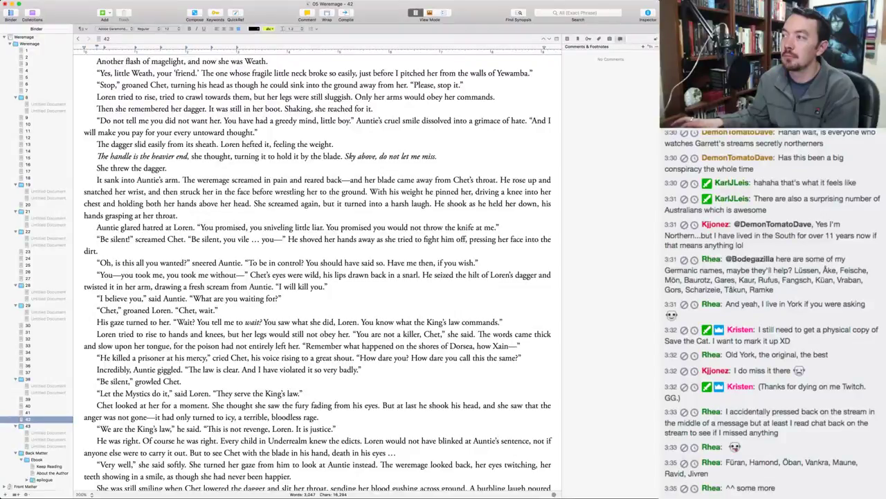
pyautogui.click(500, 180)
pyautogui.press('Return')
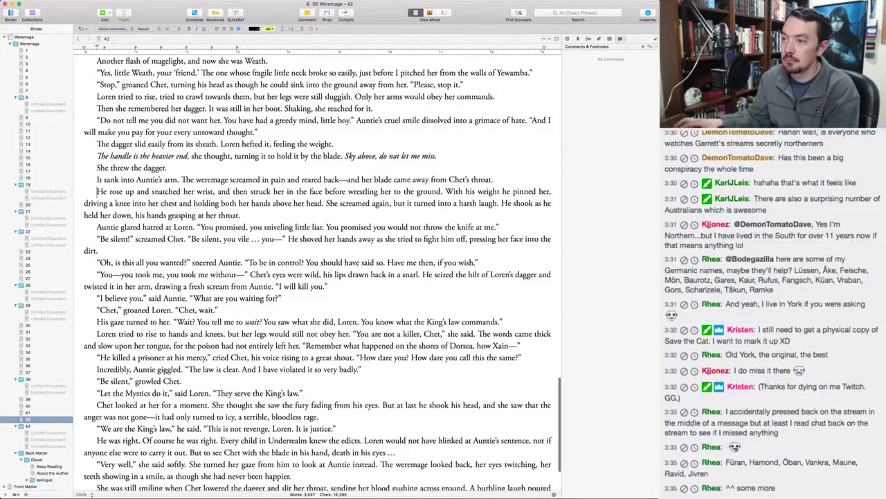
# In Chet's reply about waiting, replace "You know what the" before "King's law commands" with "It is the High".
pyautogui.scroll(-3, 186, 239)
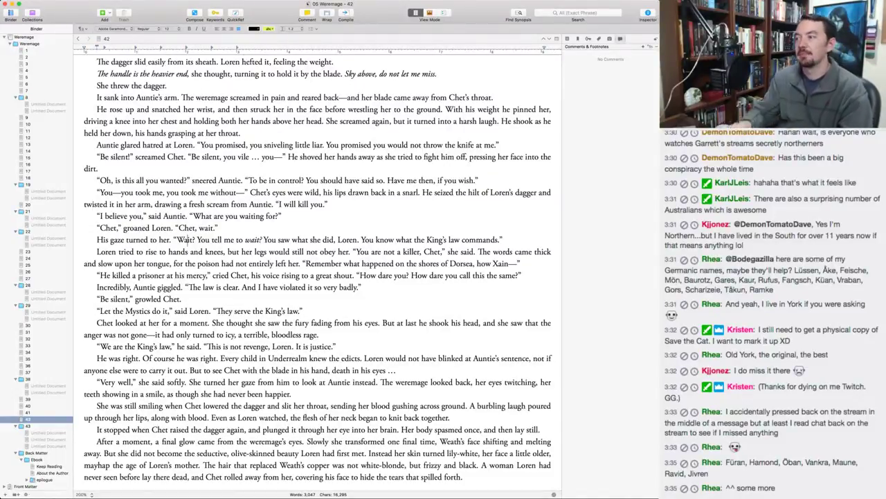
pyautogui.hotkey('alt', 'Left')
pyautogui.hotkey('alt', 'Left')
pyautogui.hotkey('alt', 'Left')
pyautogui.hotkey('alt', 'Left')
pyautogui.hotkey('shift', 'alt', 'Left')
pyautogui.hotkey('shift', 'alt', 'Left')
pyautogui.press('Right')
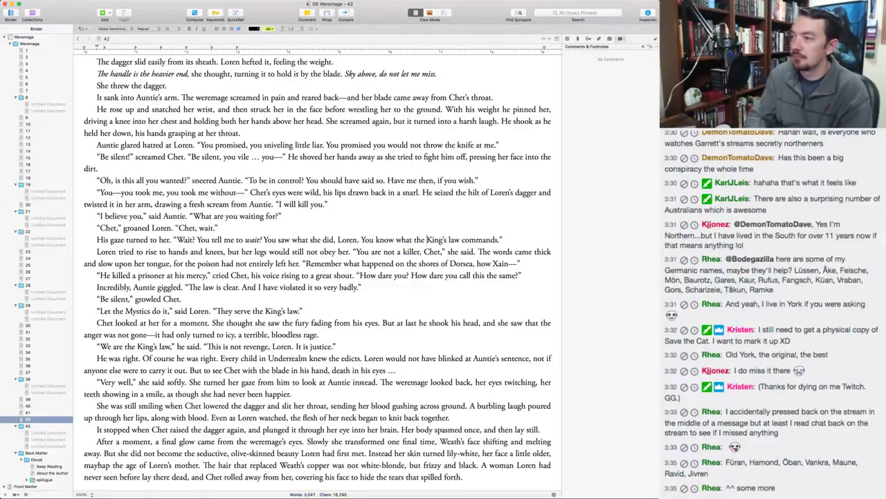
pyautogui.hotkey('shift', 'alt', 'Left')
pyautogui.hotkey('shift', 'alt', 'Left')
pyautogui.hotkey('shift', 'alt', 'Left')
pyautogui.hotkey('shift', 'alt', 'Left')
pyautogui.write('It is the ')
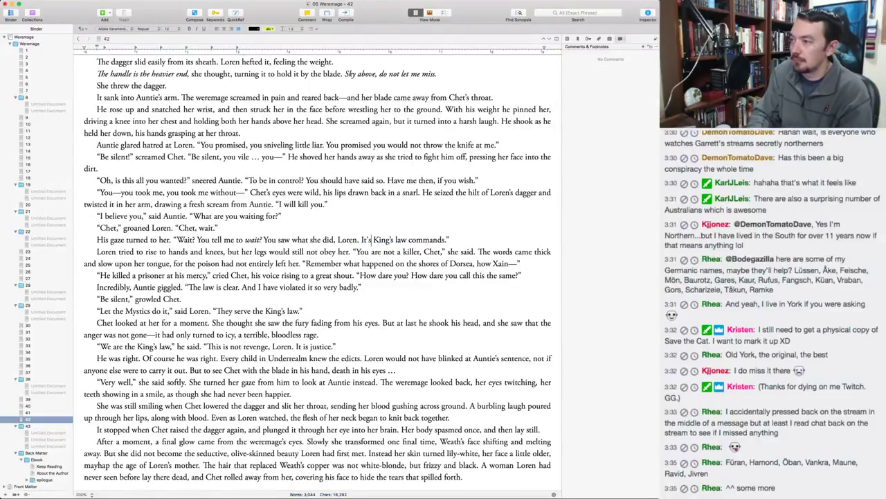
pyautogui.write('High')
# Insert "harshest" before "law" and "what" before "the High King's" in Chet's line about the law.
pyautogui.hotkey('alt', 'Right')
pyautogui.write('hars')
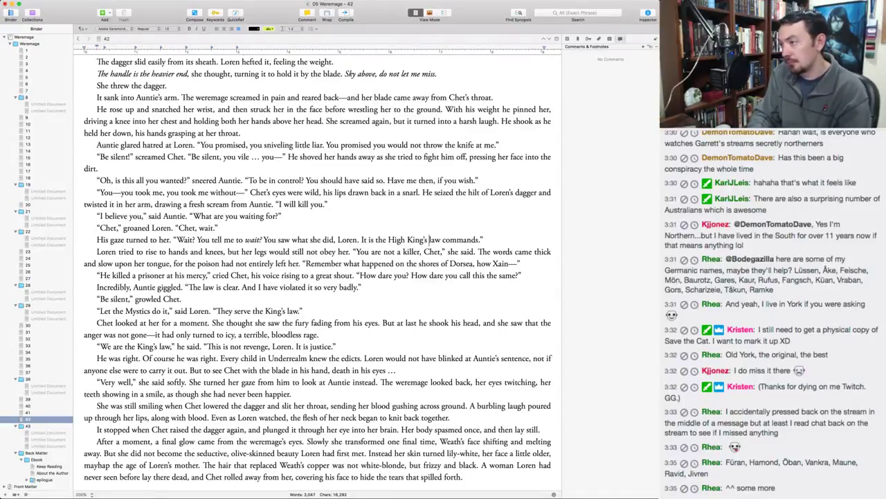
pyautogui.write('hest')
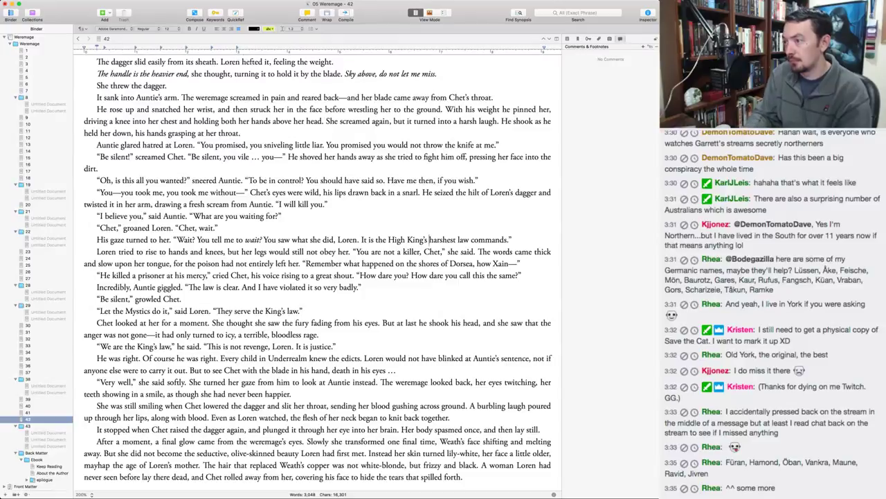
pyautogui.hotkey('alt', 'Left')
pyautogui.hotkey('alt', 'Left')
pyautogui.hotkey('alt', 'Left')
pyautogui.hotkey('alt', 'Left')
pyautogui.write('what')
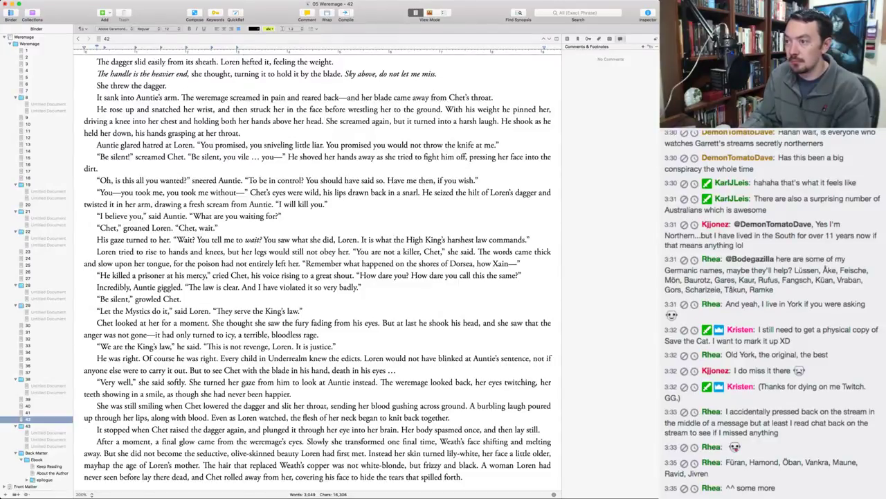
# Replace "He killed a prisoner at his mercy," at the start of Chet's shouted reply with "How dare you?".
pyautogui.click(531, 251)
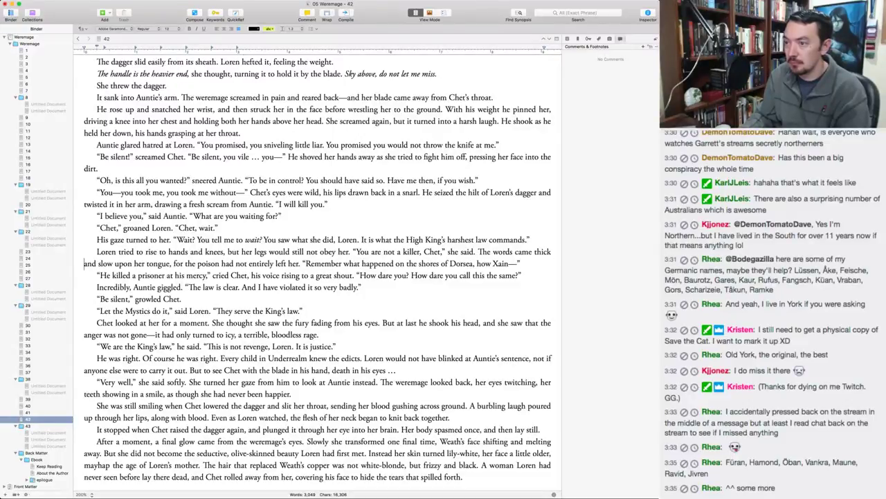
pyautogui.moveTo(100, 275); pyautogui.dragTo(206, 276)
pyautogui.write('How dare you')
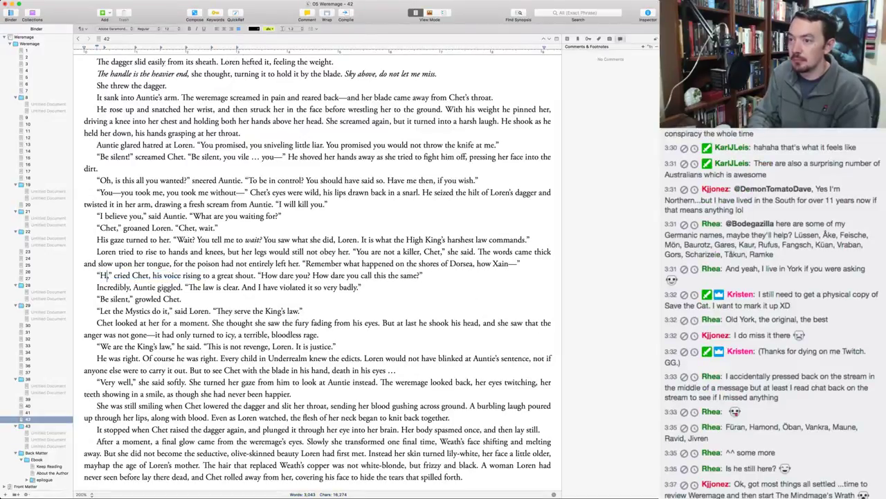
pyautogui.write('?')
pyautogui.press('Delete')
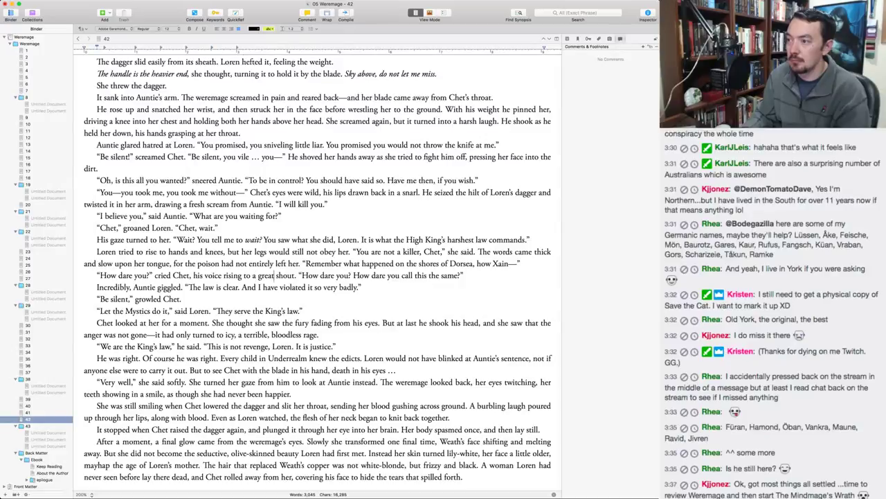
# Replace the second "How dare you?" in Chet's shouted reply with "That was a prisoner. He surrendered!".
pyautogui.moveTo(302, 275); pyautogui.dragTo(351, 275)
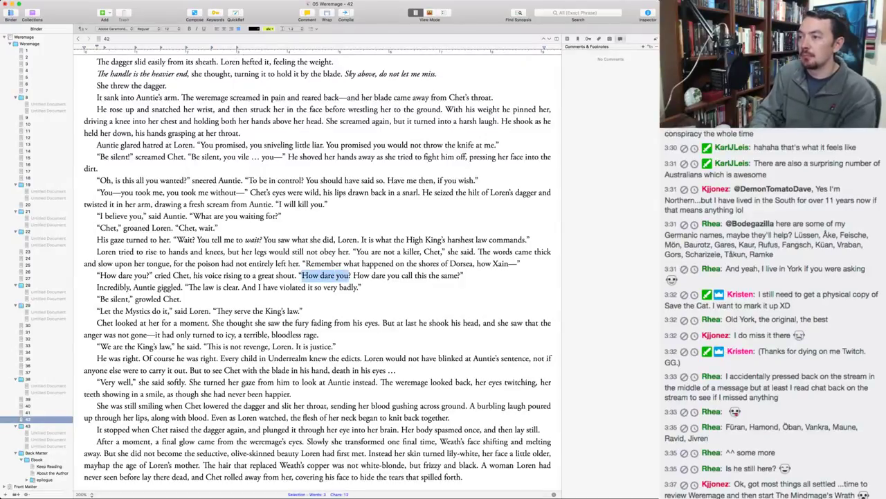
pyautogui.write('That was a prisoner')
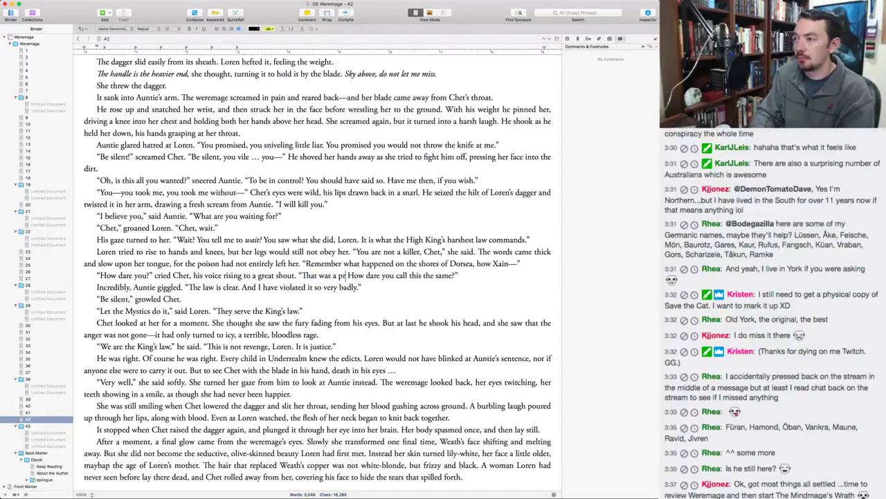
pyautogui.write('.')
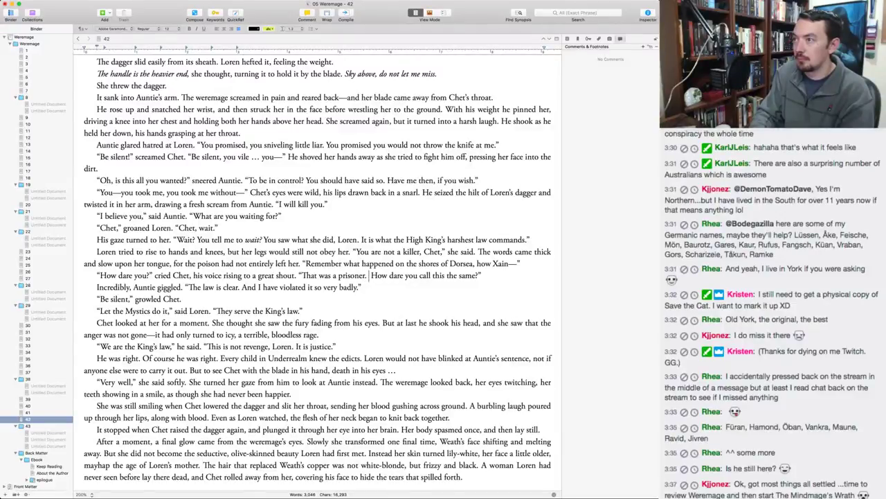
pyautogui.write(' He su')
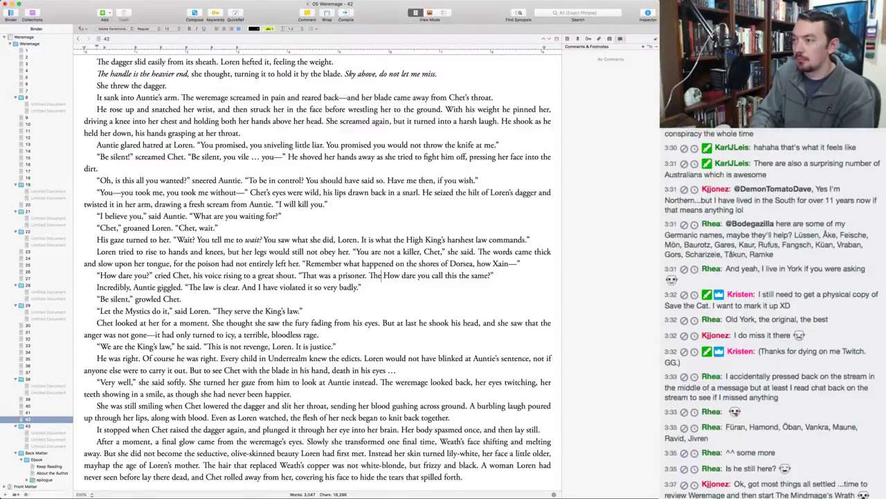
pyautogui.write('rrendered.')
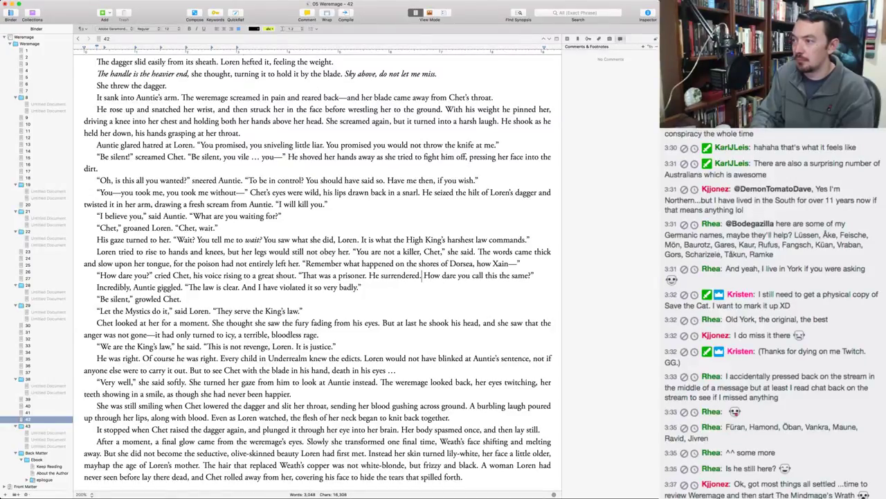
pyautogui.press('BackSpace')
pyautogui.write('!')
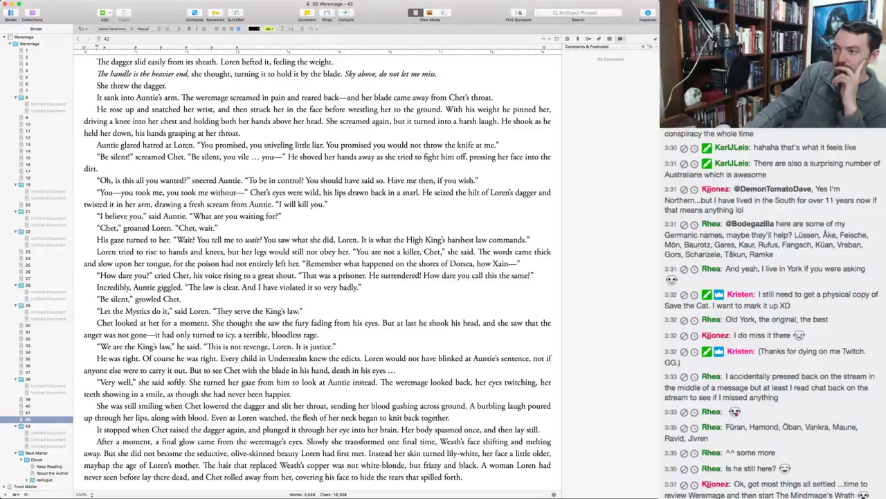
# Start a new paragraph after "Very well," she said softly, and replace its opening "She" with "Loren".
pyautogui.click(180, 298)
pyautogui.click(424, 323)
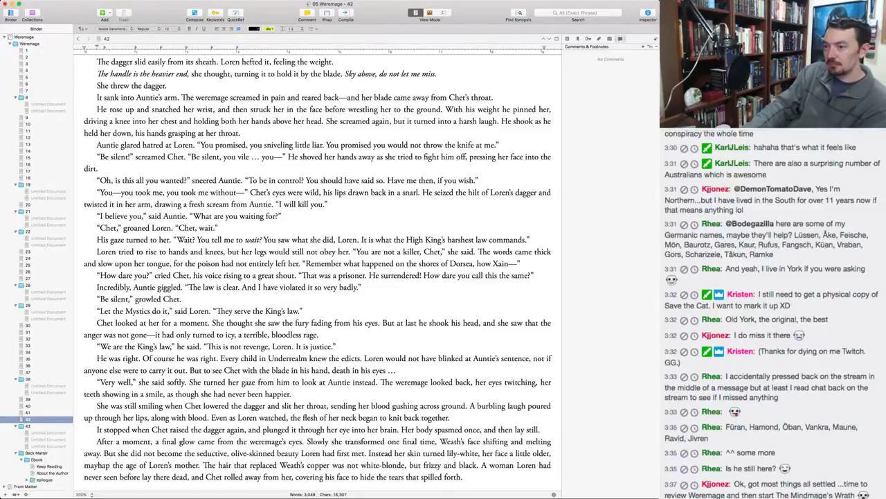
pyautogui.click(201, 382)
pyautogui.press('Return')
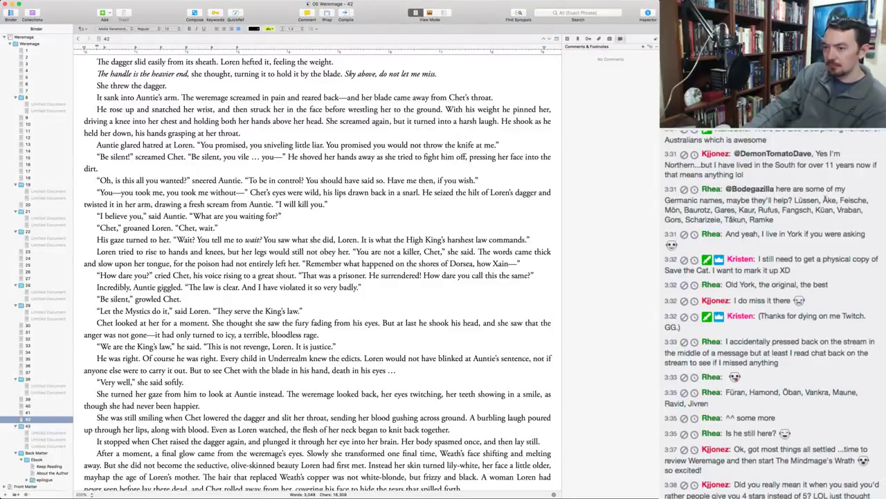
pyautogui.click(95, 405)
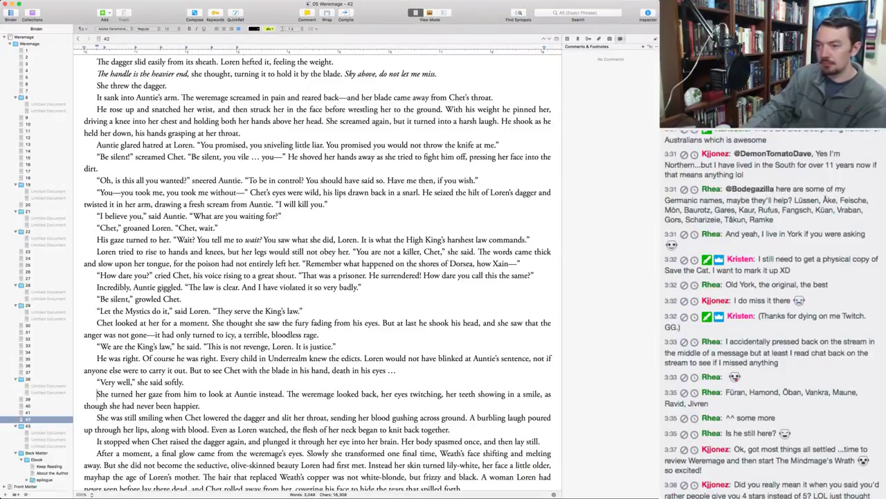
pyautogui.doubleClick(103, 394)
pyautogui.write('Loren')
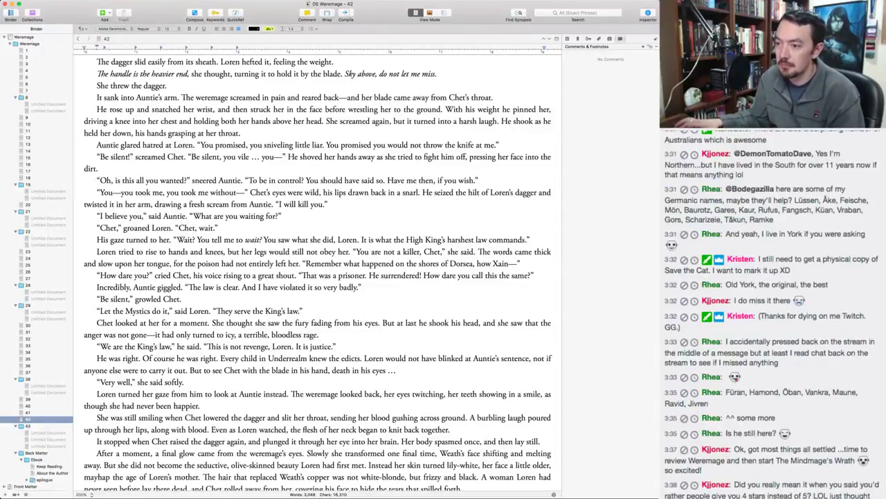
# Insert "Then," before "even as Loren watched" in the sentence about the flesh of Auntie's neck.
pyautogui.scroll(-1, 318, 275)
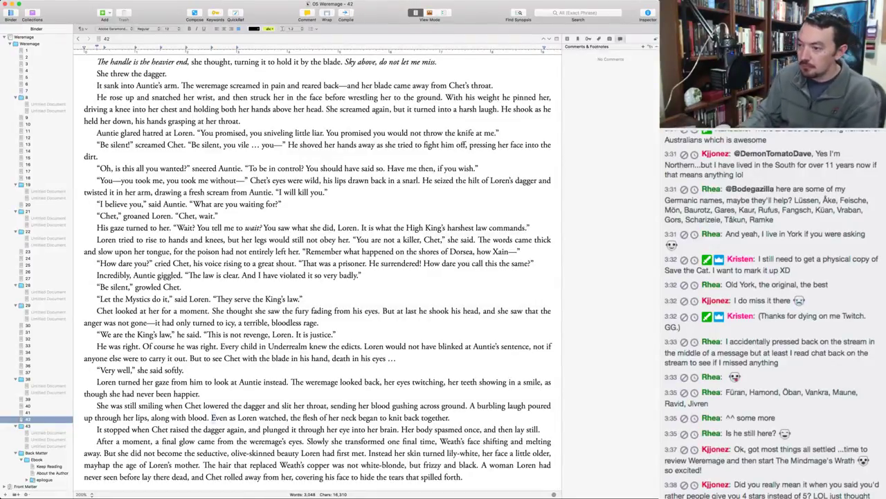
pyautogui.press('BackSpace')
pyautogui.press('BackSpace')
pyautogui.write('Then, even as')
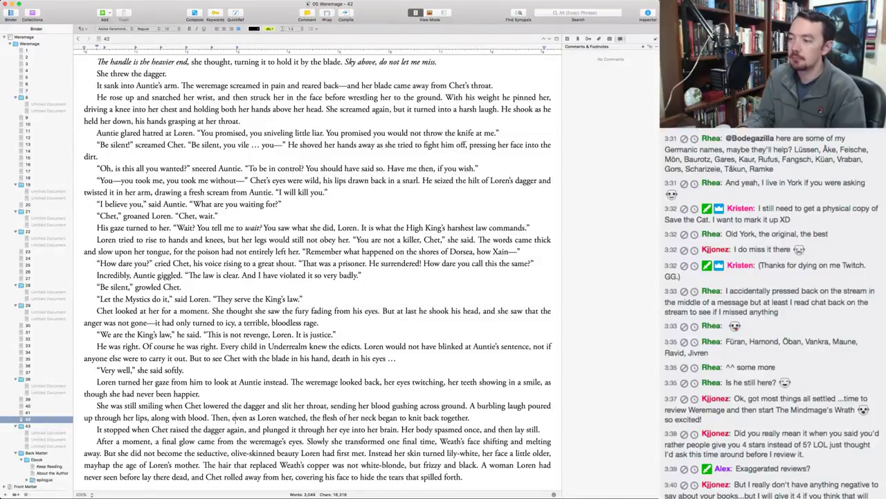
pyautogui.press('super+Left')
pyautogui.hotkey('shift', 'Down')
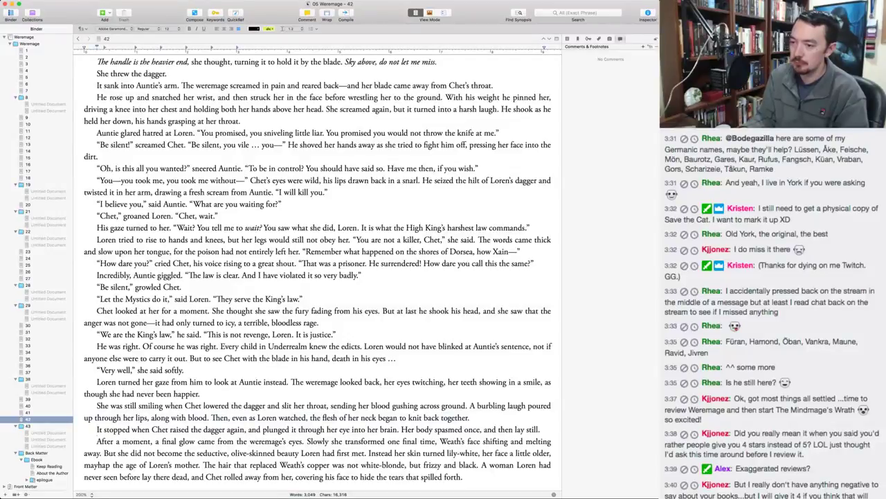
# Reword the killing blow to "It stopped when Chet plunged the dagger through her eye into her brain.".
pyautogui.moveTo(170, 430); pyautogui.dragTo(263, 429)
pyautogui.press('BackSpace')
pyautogui.doubleClick(199, 429)
pyautogui.write('the dagger')
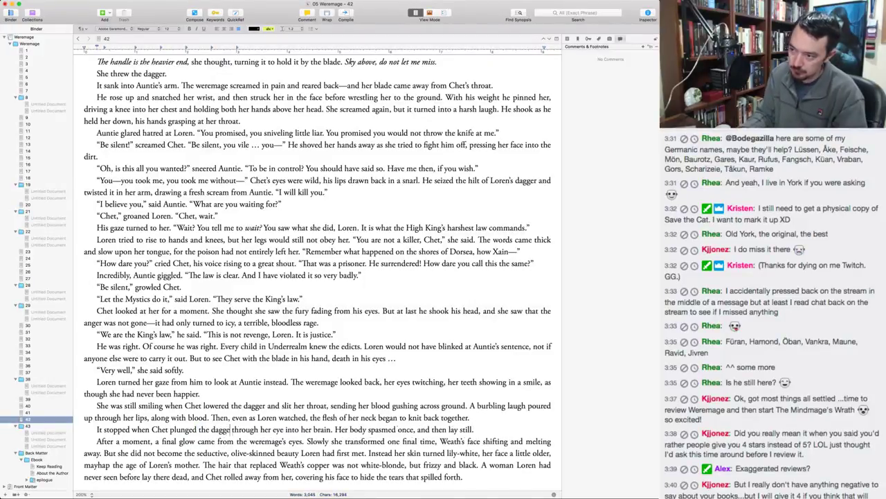
# Start a new paragraph at "Her body spasmed once" and replace "Her" with "Auntie's".
pyautogui.click(338, 429)
pyautogui.press('Return')
pyautogui.press('Delete')
pyautogui.press('Delete')
pyautogui.press('Delete')
pyautogui.write("Auntie's")
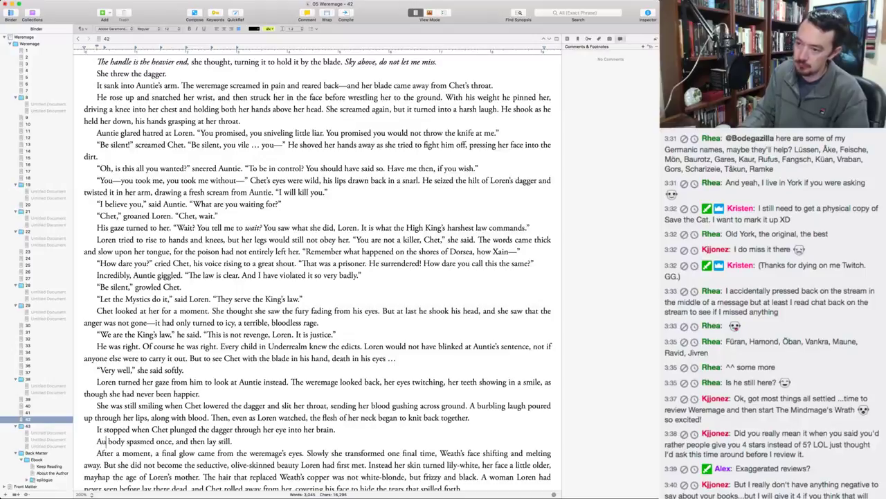
# Change "After a moment" to "And then after a moment" and start a new paragraph at "Slowly she transformed".
pyautogui.click(96, 454)
pyautogui.scroll(-1, 318, 270)
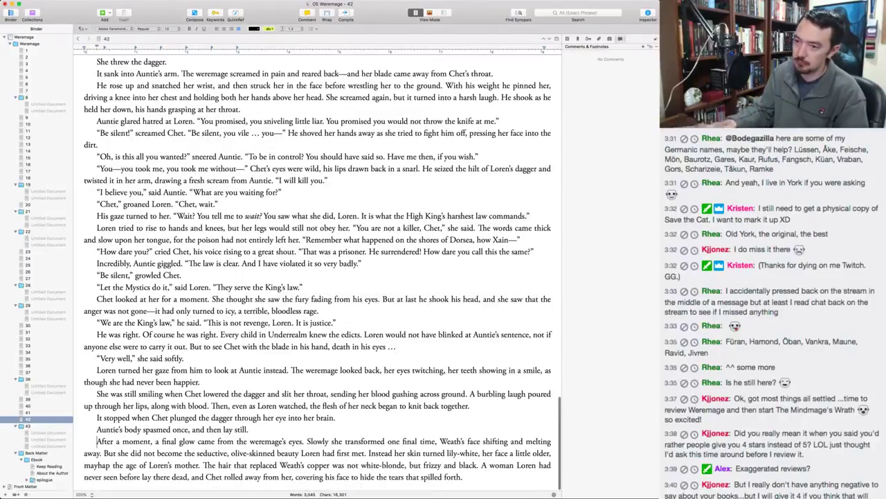
pyautogui.press('Delete')
pyautogui.write('And then a')
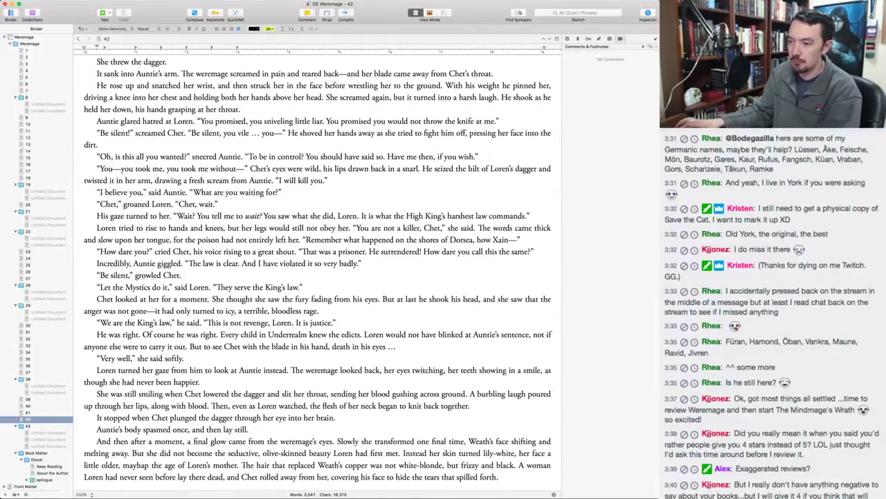
pyautogui.click(329, 441)
pyautogui.press('Return')
pyautogui.scroll(-1, 225, 441)
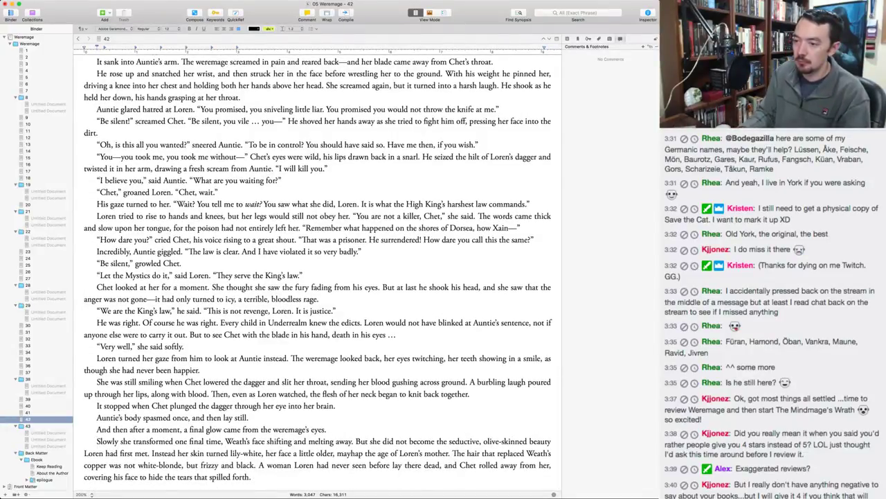
# End the sentence after "one final time" and change "shifting and melting" to "shifted and melted" in the line about Weath's face.
pyautogui.doubleClick(222, 441)
pyautogui.write('.')
pyautogui.click(292, 441)
pyautogui.press('BackSpace')
pyautogui.press('BackSpace')
pyautogui.press('BackSpace')
pyautogui.write('ed')
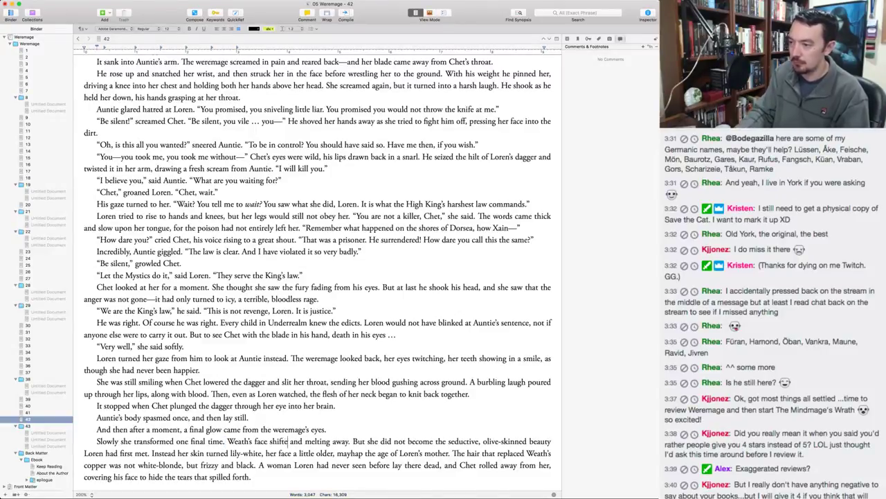
pyautogui.click(331, 441)
pyautogui.press('BackSpace')
pyautogui.press('BackSpace')
pyautogui.press('BackSpace')
pyautogui.write('ed')
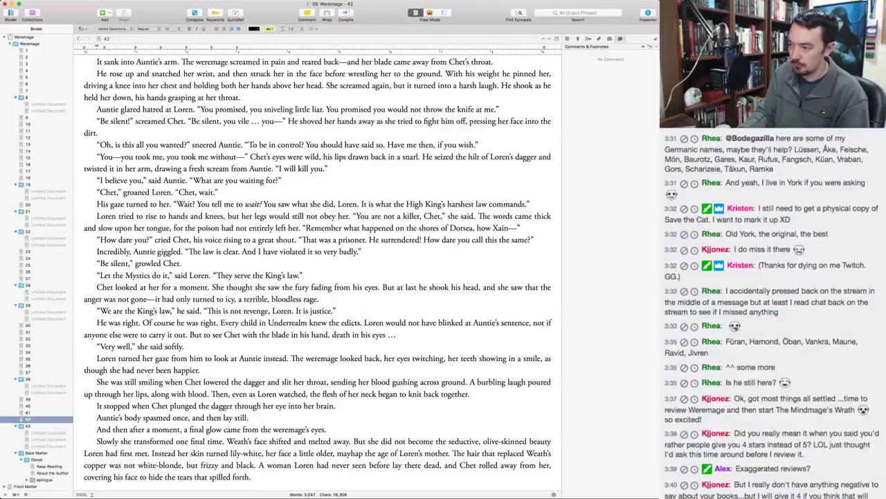
# Change "olive-skinned" to "loam-skinned", and make "A woman Loren had never seen before lay there dead." a separate sentence opening a new paragraph.
pyautogui.moveTo(483, 441); pyautogui.dragTo(499, 441)
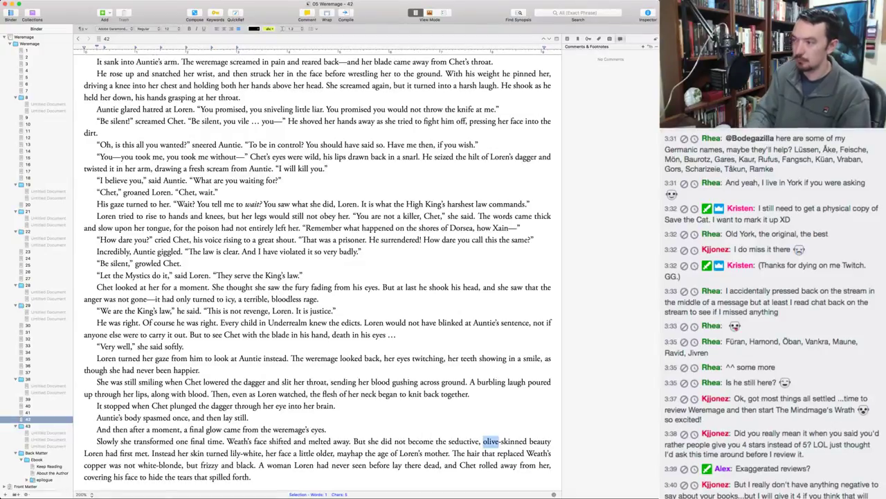
pyautogui.write('loam')
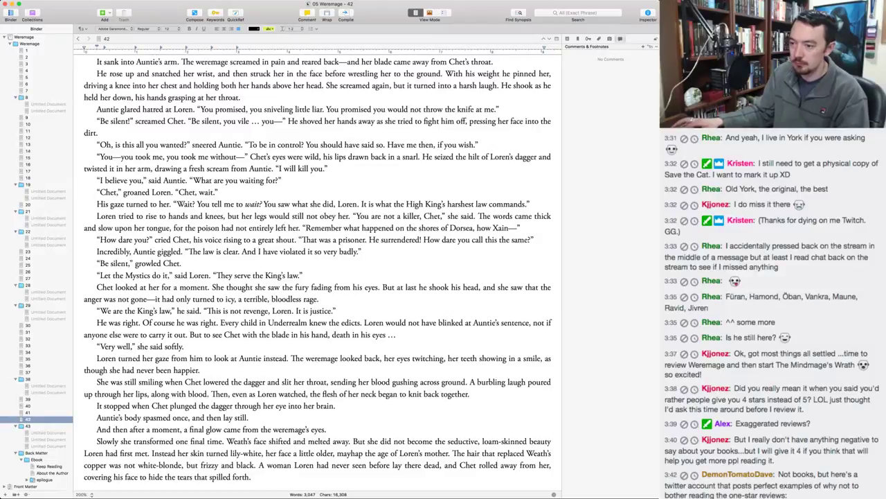
pyautogui.press('Return')
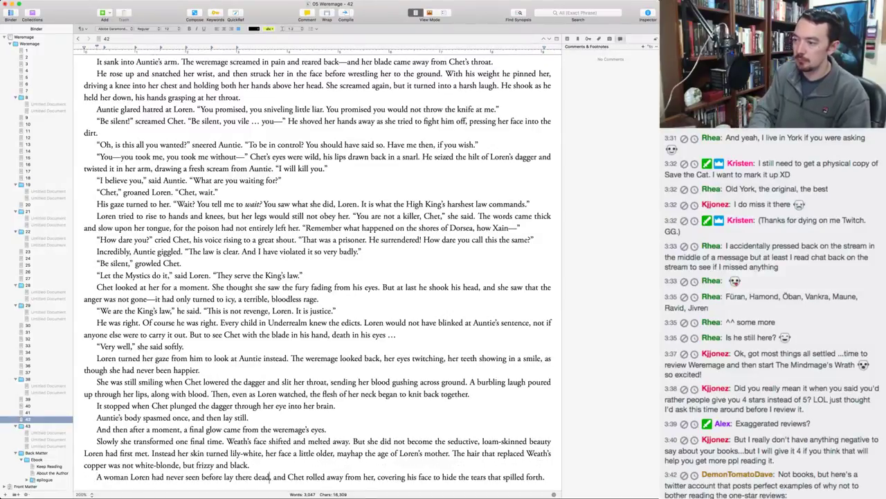
pyautogui.hotkey('alt', 'shift', 'Right')
pyautogui.write('.')
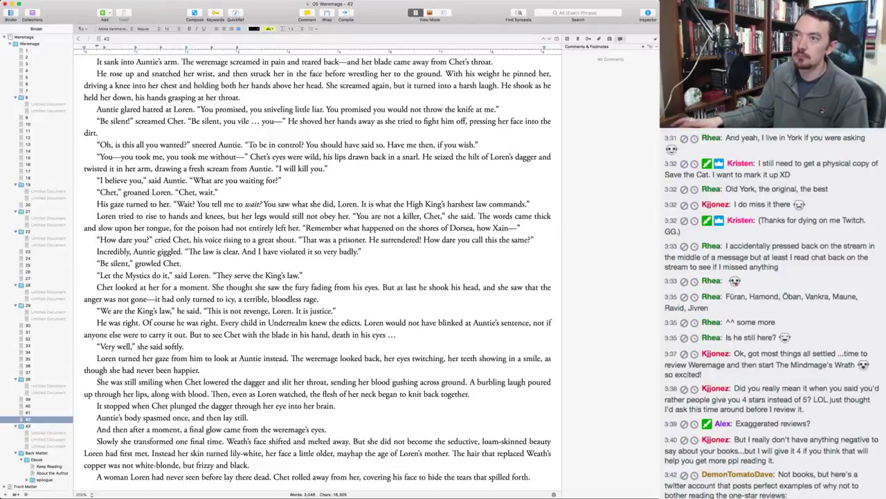
# Open chapter 43 and cut its first two sentences, from "They did not bury her." through "out of the question.".
pyautogui.click(28, 425)
pyautogui.click(193, 123)
pyautogui.click(84, 66)
pyautogui.click(96, 89)
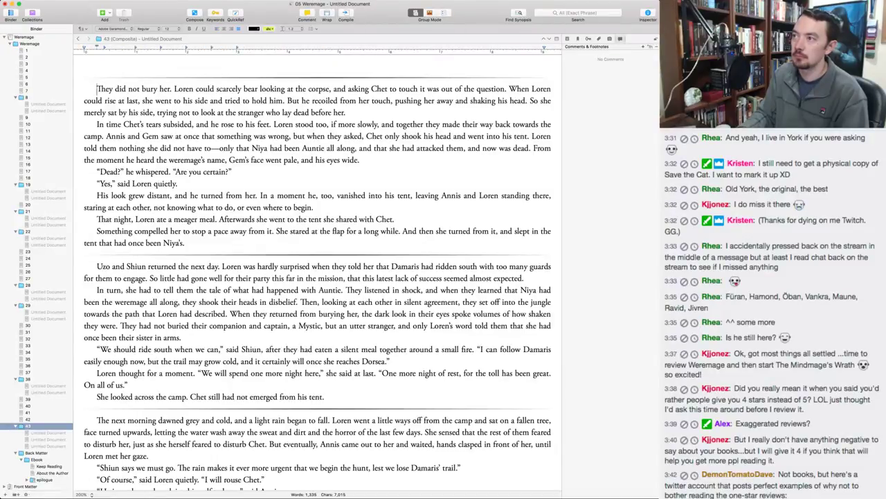
pyautogui.click(551, 89)
pyautogui.press('super+shift+Left')
pyautogui.press('super+c')
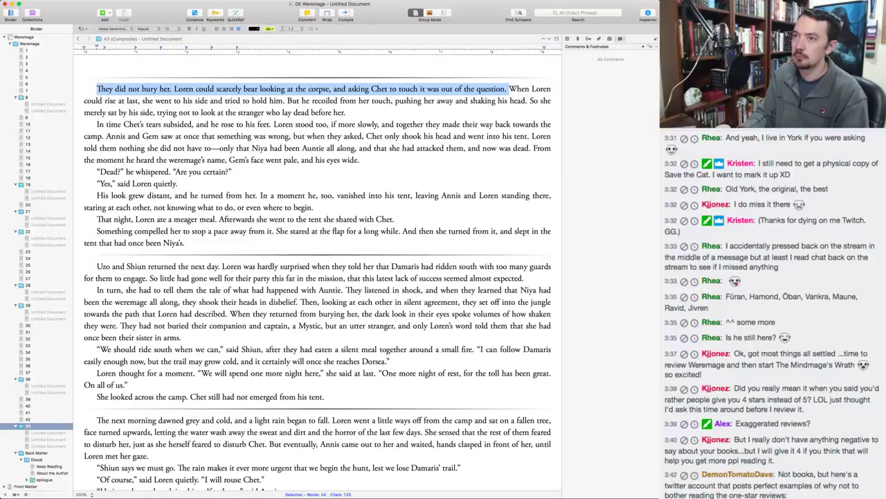
pyautogui.press('BackSpace')
# Paste the cut sentences after "made their way back towards the camp." and start a new paragraph at "Annis and Gem".
pyautogui.click(96, 113)
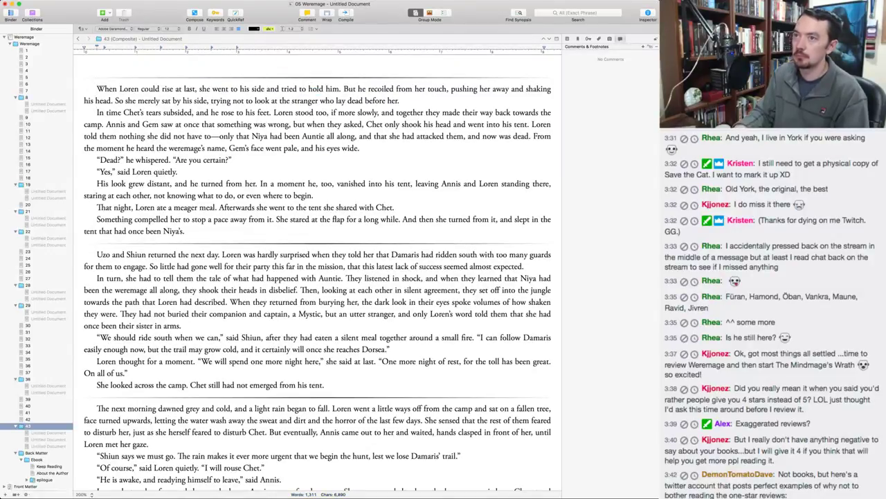
pyautogui.click(104, 125)
pyautogui.press('super+v')
pyautogui.press('Return')
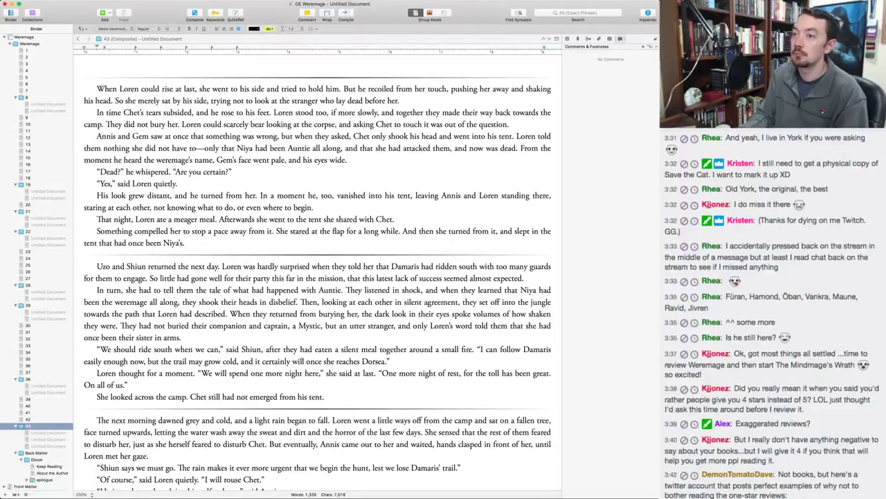
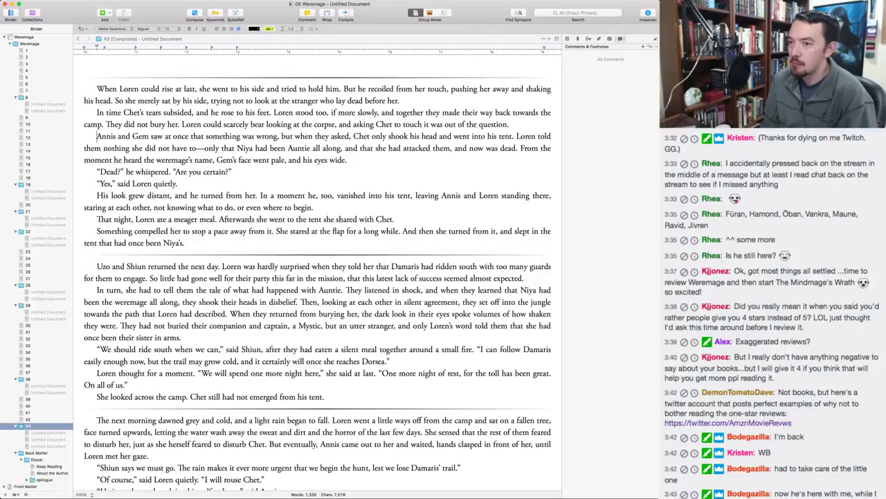
# Start a new paragraph at "When they returned from burying her", and replace ", but" after "a Mystic" with ". They had seen".
pyautogui.click(230, 314)
pyautogui.press('Return')
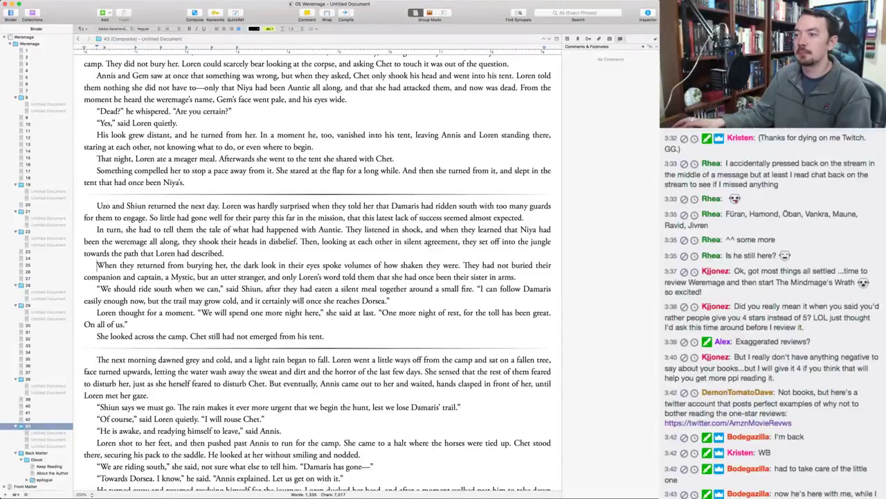
pyautogui.doubleClick(201, 277)
pyautogui.press('BackSpace')
pyautogui.press('BackSpace')
pyautogui.press('BackSpace')
pyautogui.write('. They had seen')
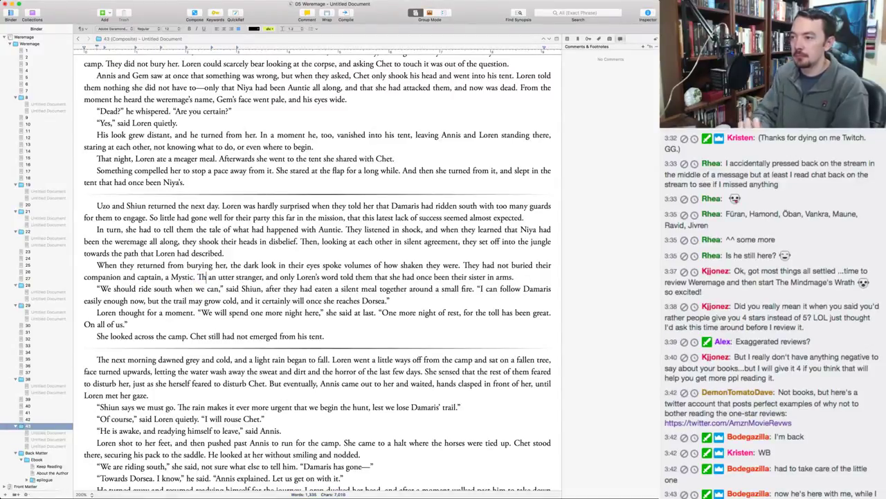
pyautogui.write(' only')
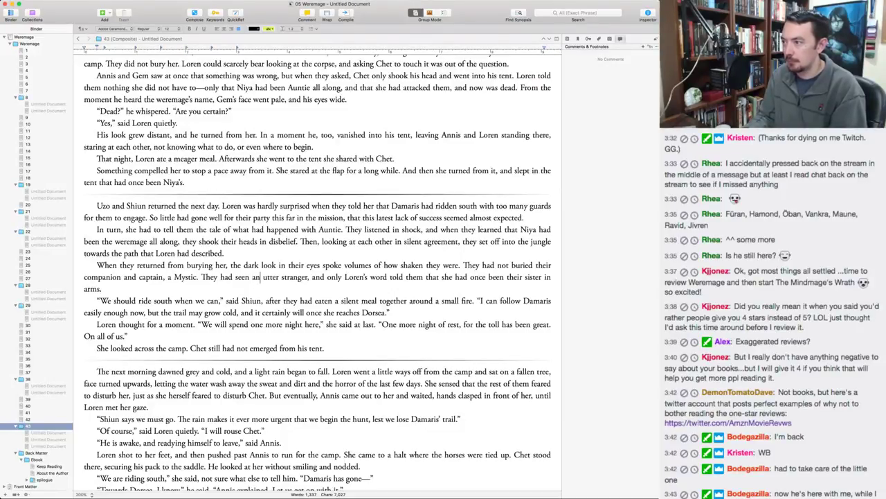
pyautogui.click(102, 288)
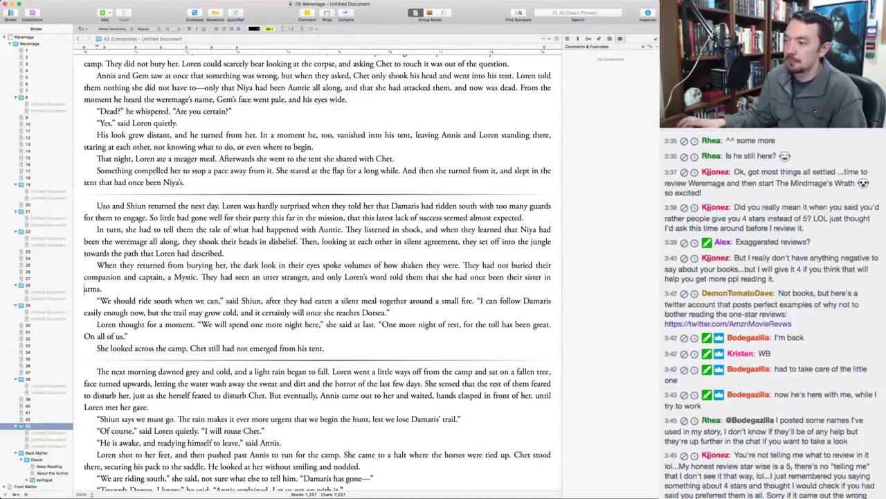
pyautogui.scroll(-3, 317, 273)
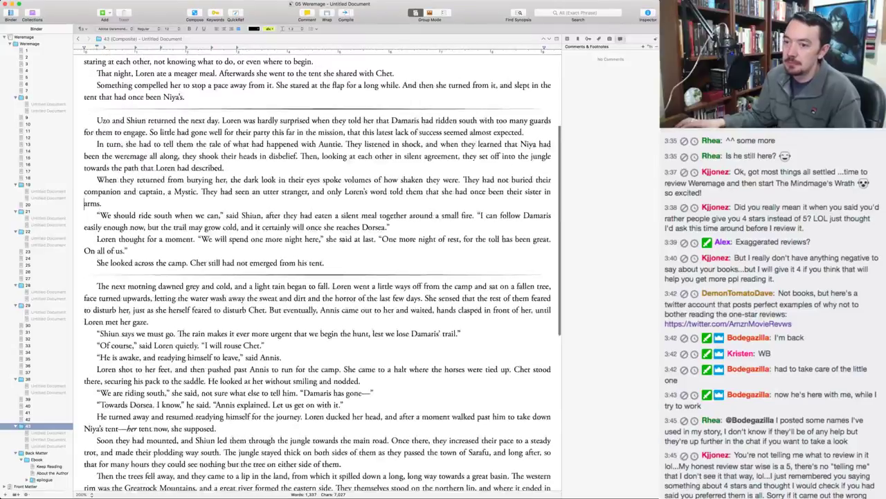
pyautogui.scroll(-2, 323, 275)
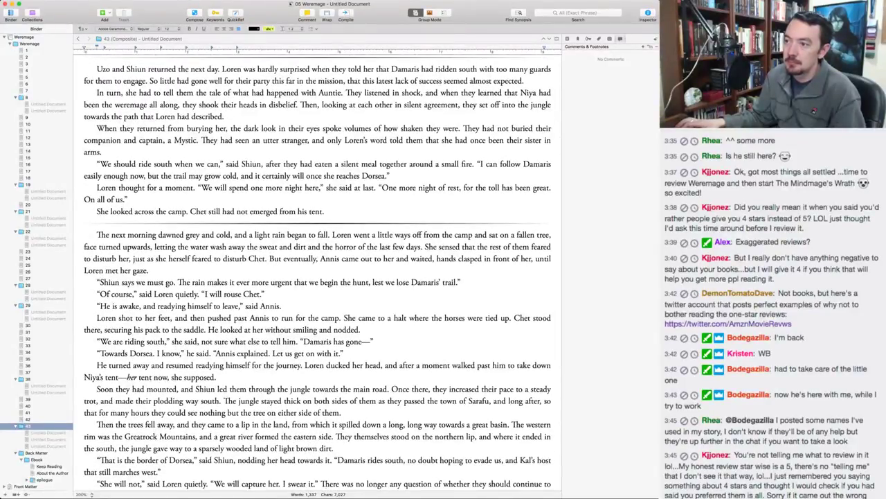
# Change "tree" to "trees" in chapter 43's phrase "nothing but the tree on either side of them".
pyautogui.scroll(-2, 317, 270)
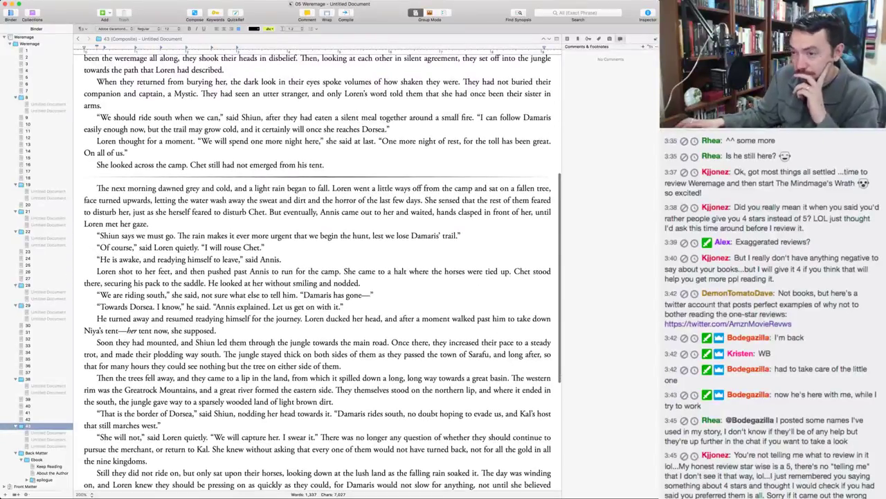
pyautogui.scroll(-1, 317, 270)
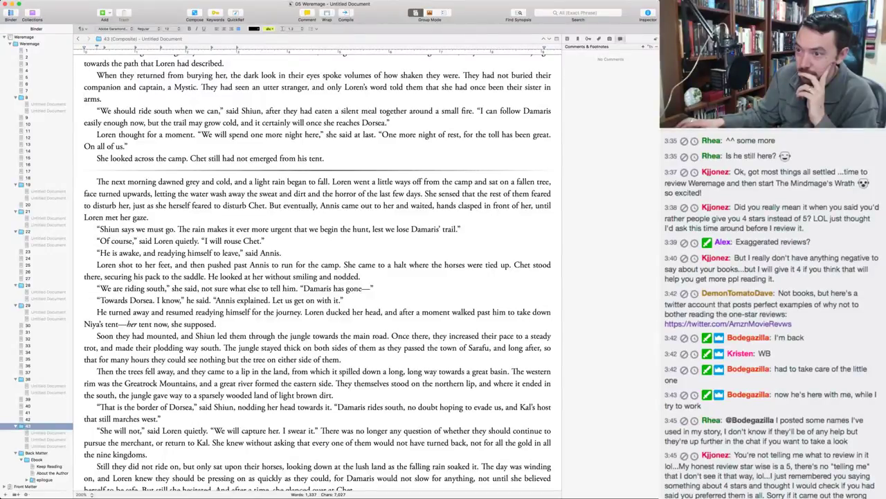
pyautogui.scroll(-1, 318, 270)
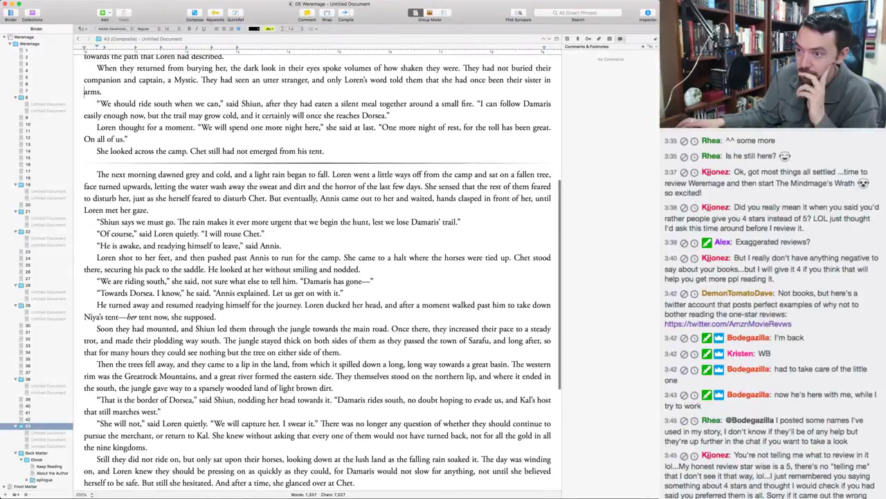
pyautogui.scroll(-5, 319, 270)
pyautogui.scroll(-6, 318, 270)
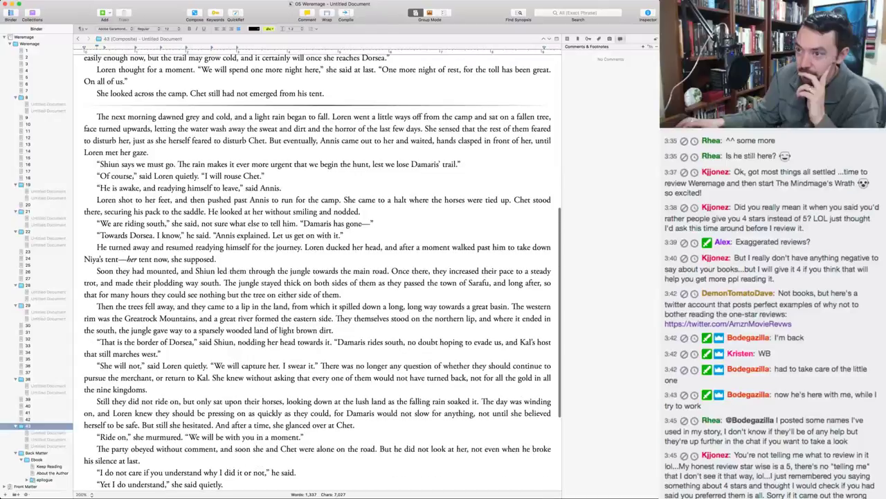
pyautogui.scroll(-1, 319, 270)
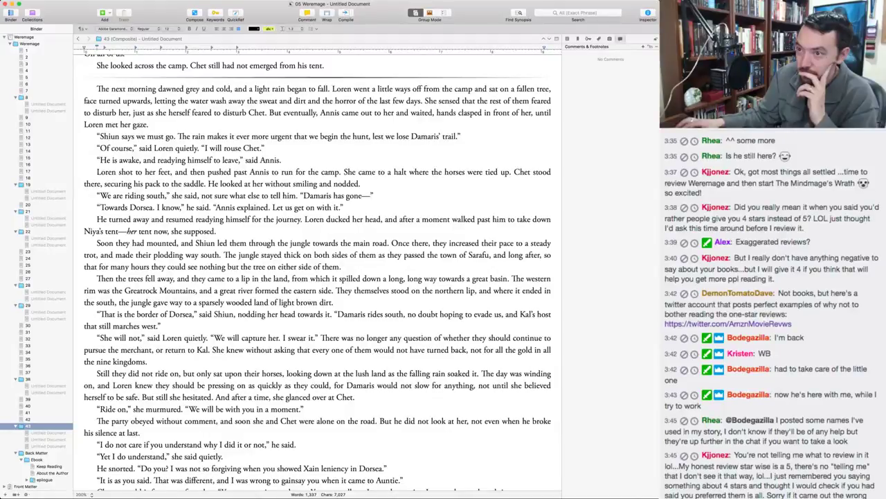
pyautogui.scroll(-3, 319, 270)
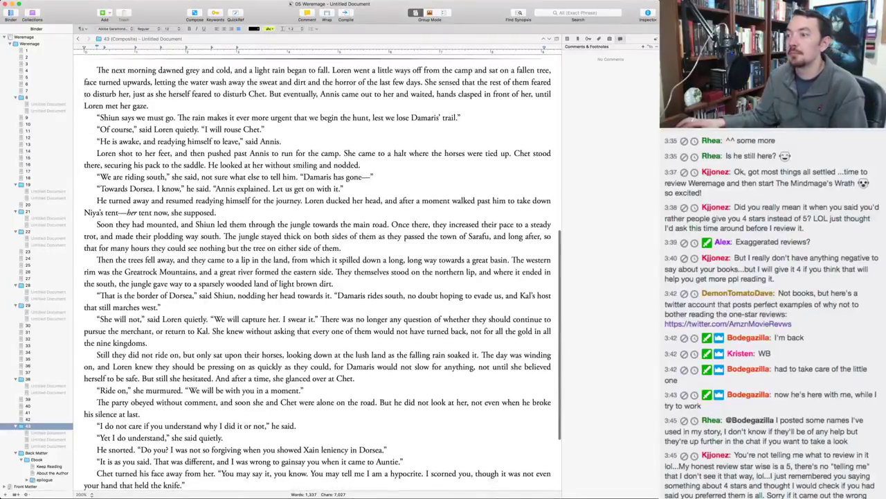
pyautogui.write('s')
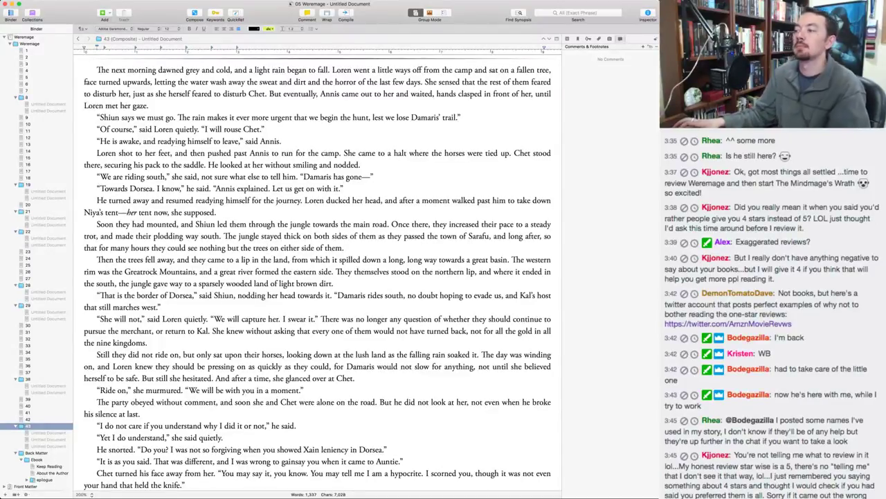
# Revise the end of Shiun's line about the Dorsea border to "evade us, as well as Kal's host, which still marches west.".
pyautogui.tripleClick(506, 295)
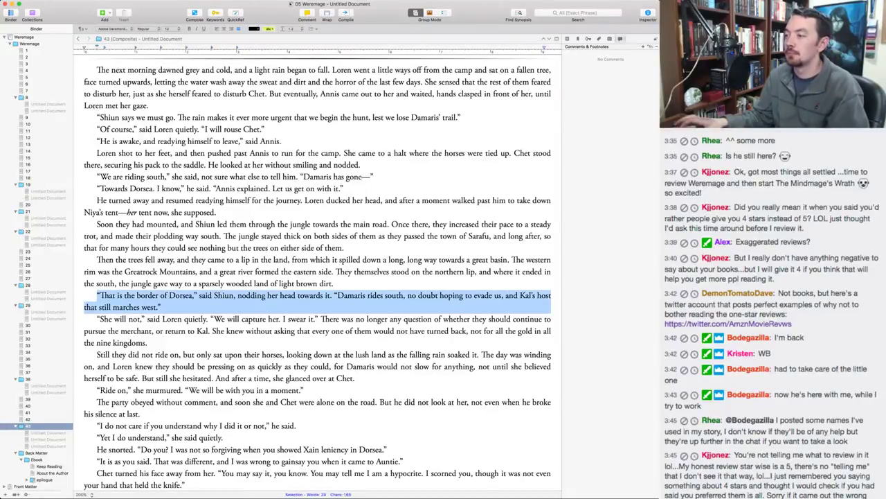
pyautogui.press('Left')
pyautogui.doubleClick(509, 295)
pyautogui.write('as well as')
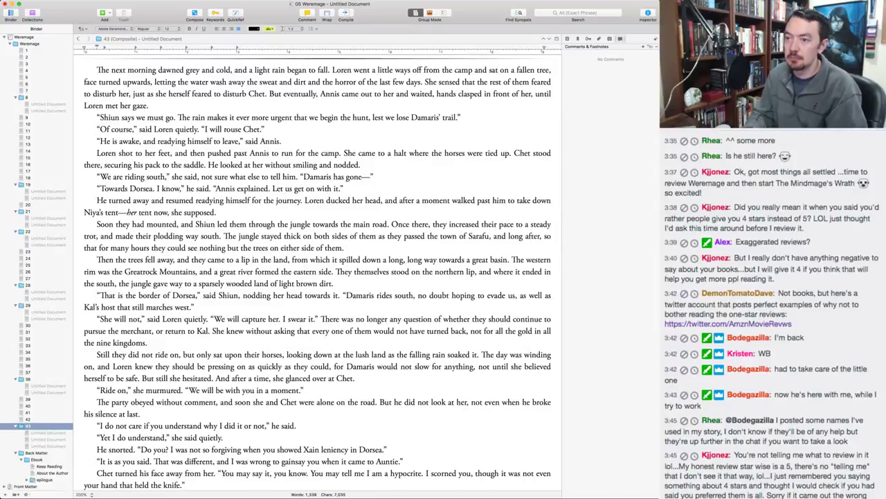
pyautogui.doubleClick(124, 306)
pyautogui.write('which')
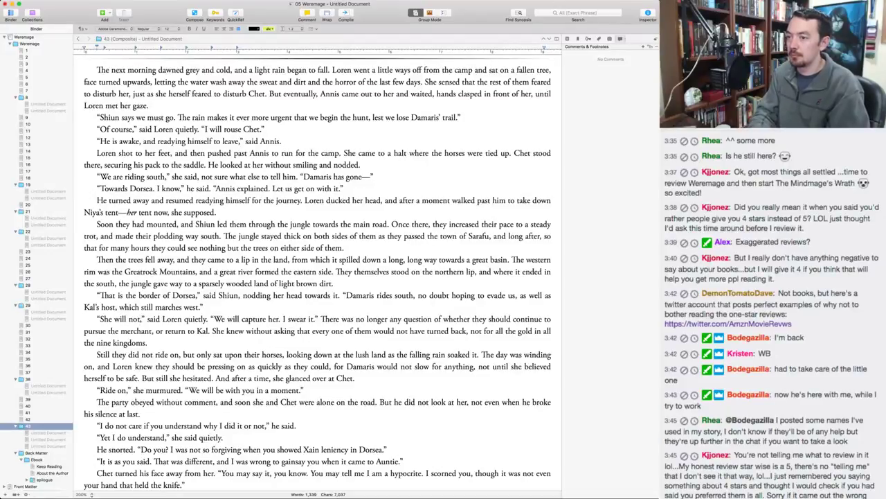
# Extend Loren's reply to "She will not succeed," and start a new paragraph at "There was no longer any question".
pyautogui.click(142, 319)
pyautogui.write('succeed')
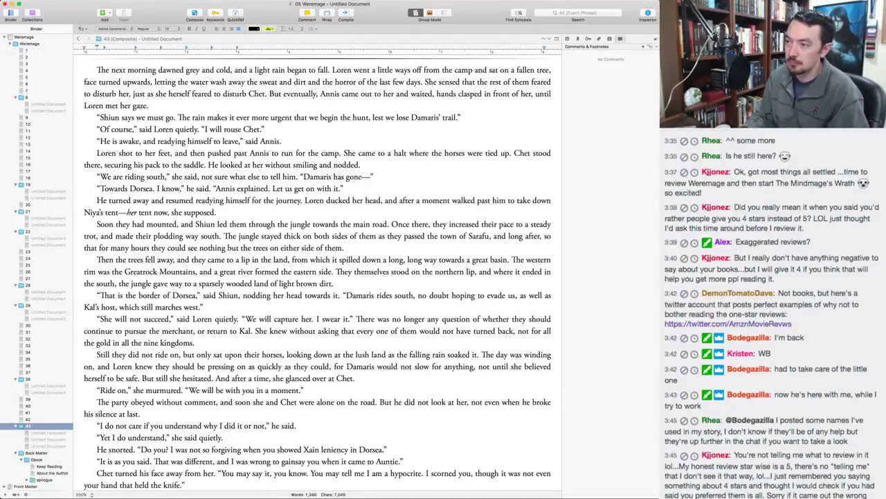
pyautogui.click(473, 319)
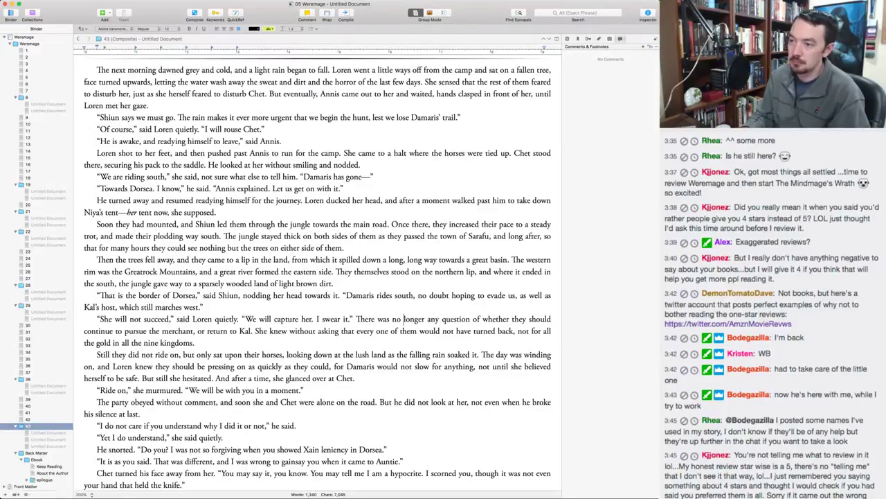
pyautogui.press('Return')
# Remove the comma after "the merchant" in the sentence about continuing the pursuit or returning to Kal.
pyautogui.hotkey('alt', 'Right')
pyautogui.hotkey('alt', 'Right')
pyautogui.hotkey('alt', 'Right')
pyautogui.hotkey('alt', 'Right')
pyautogui.hotkey('alt', 'Right')
pyautogui.hotkey('alt', 'Right')
pyautogui.hotkey('alt', 'Right')
pyautogui.hotkey('alt', 'Right')
pyautogui.hotkey('alt', 'Right')
pyautogui.hotkey('alt', 'Right')
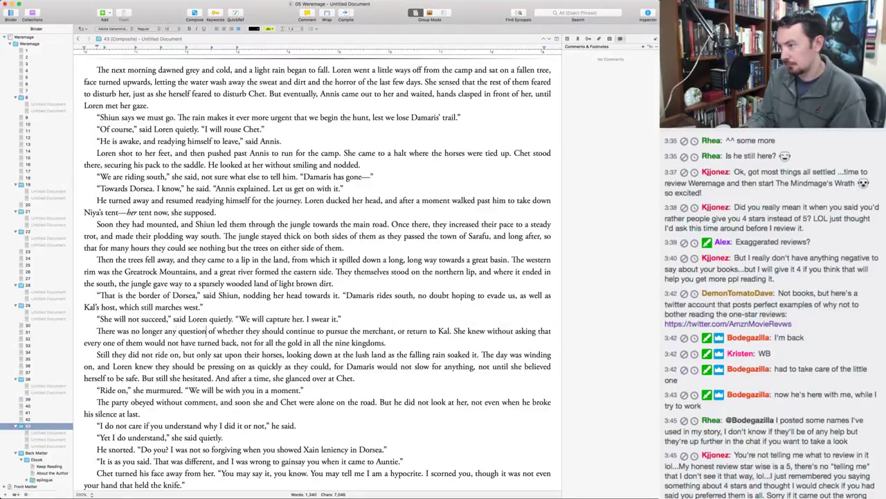
pyautogui.hotkey('alt', 'Right')
pyautogui.hotkey('alt', 'Right')
pyautogui.hotkey('alt', 'Right')
pyautogui.hotkey('alt', 'Right')
pyautogui.hotkey('alt', 'Right')
pyautogui.press('Delete')
pyautogui.press('Down')
pyautogui.press('super+Left')
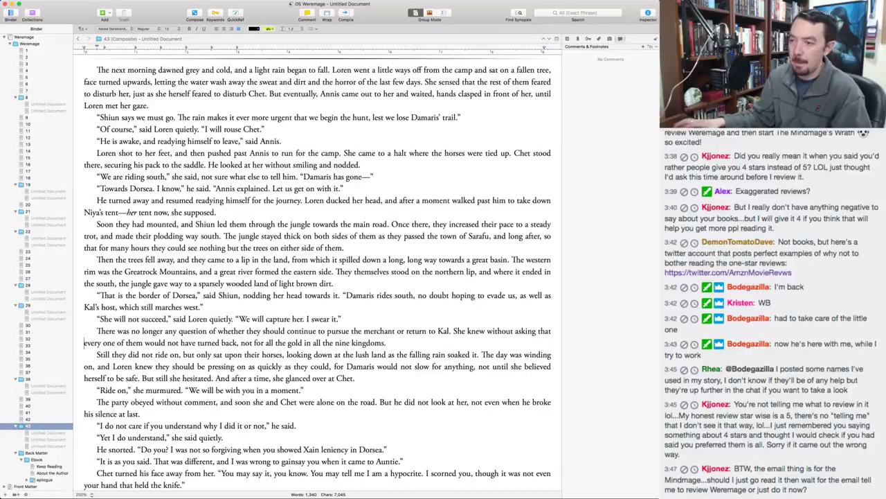
# Replace "Ride on" with "Go ahead" in Loren's murmured line to the party.
pyautogui.scroll(-3, 317, 275)
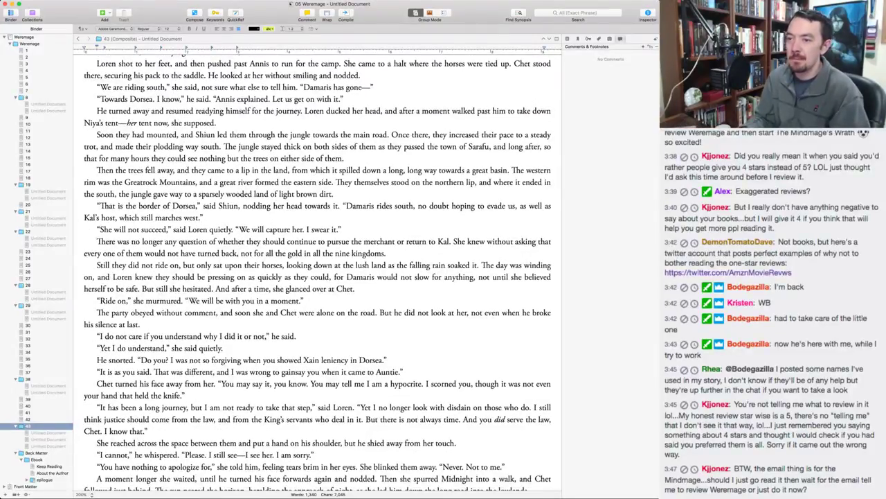
pyautogui.click(98, 301)
pyautogui.moveTo(98, 300); pyautogui.dragTo(129, 300)
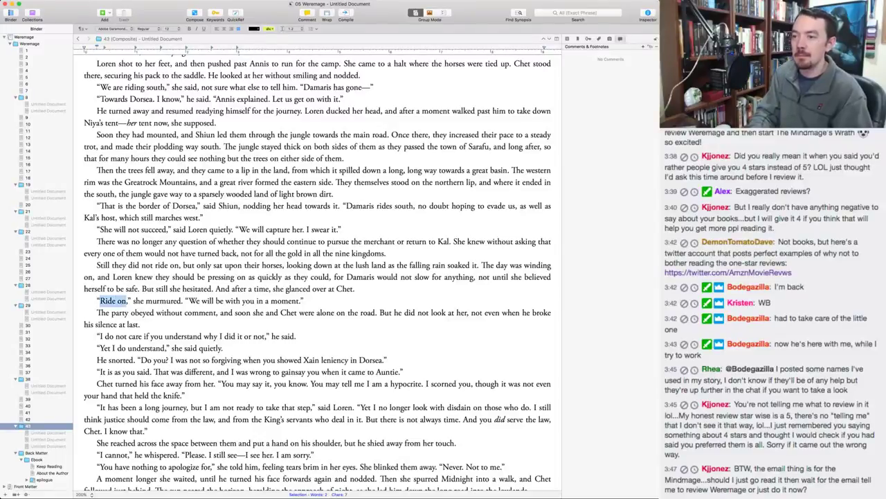
pyautogui.write('Go ahead')
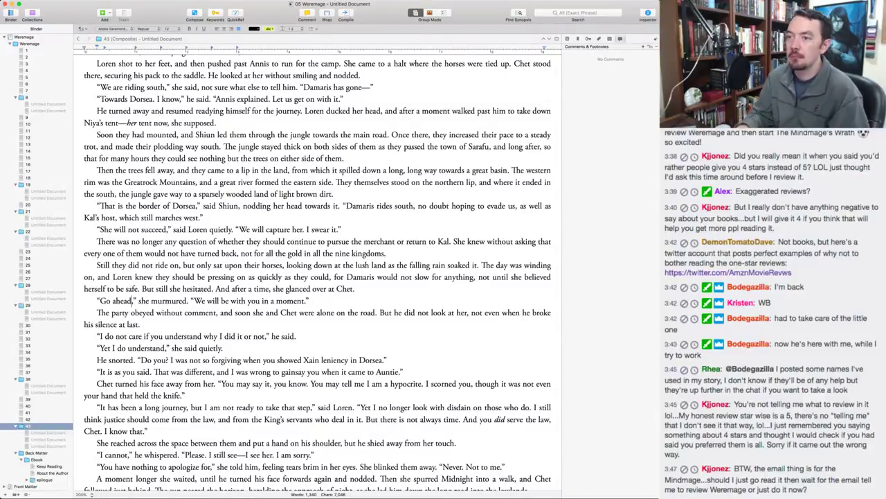
# Change "The day was winding on" to "winding towards evening", and split the sentence by replacing ", for" after "as they could" with a period.
pyautogui.doubleClick(89, 277)
pyautogui.write('towards evening')
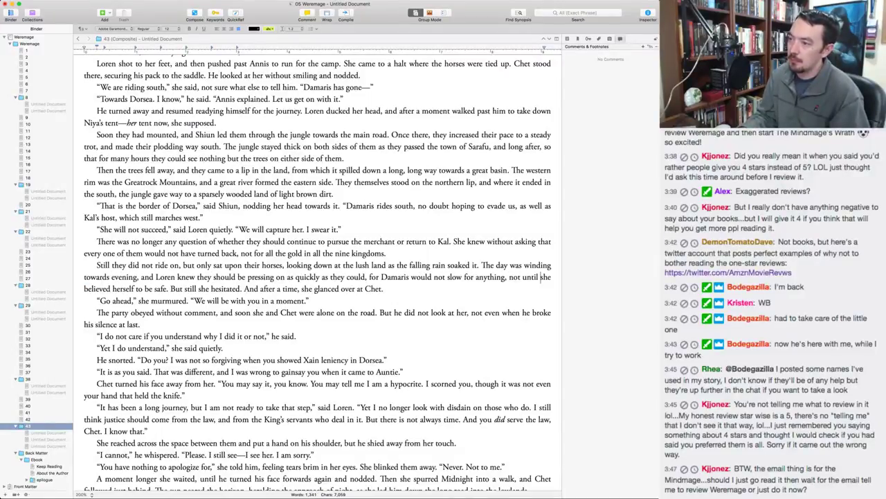
pyautogui.doubleClick(374, 277)
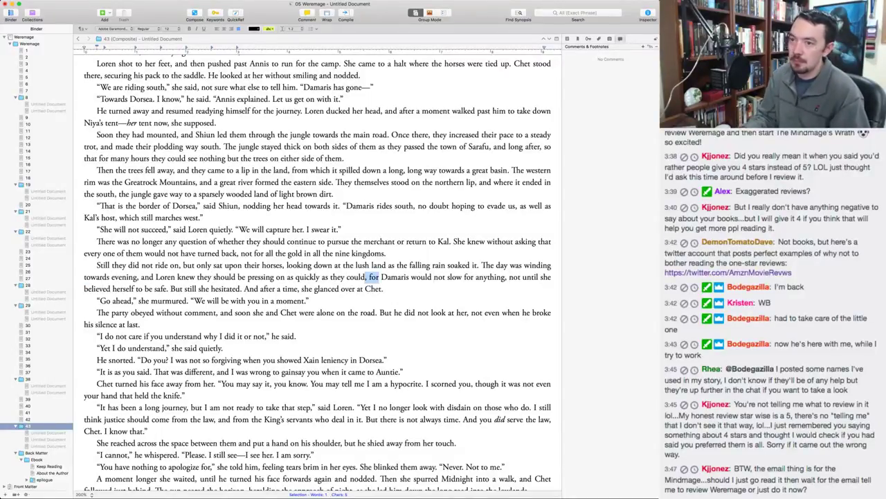
pyautogui.press('BackSpace')
pyautogui.press('BackSpace')
pyautogui.write('.')
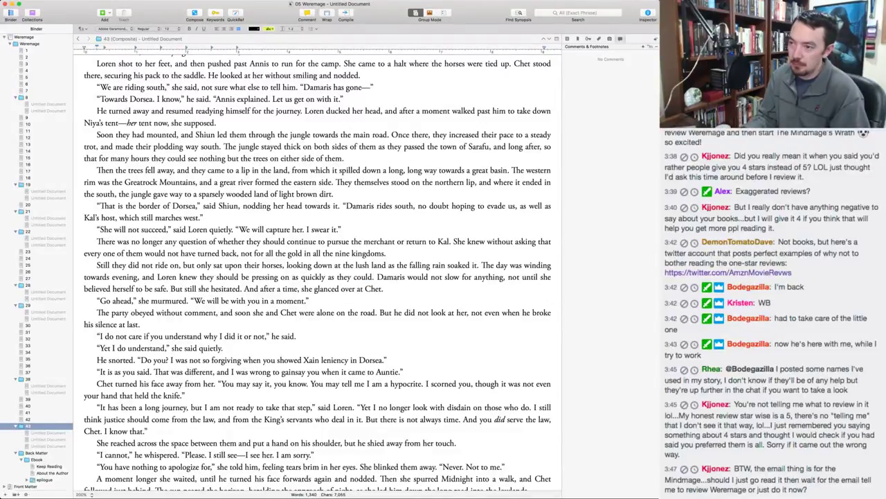
# Delete "over" from "she glanced over at Chet".
pyautogui.click(309, 301)
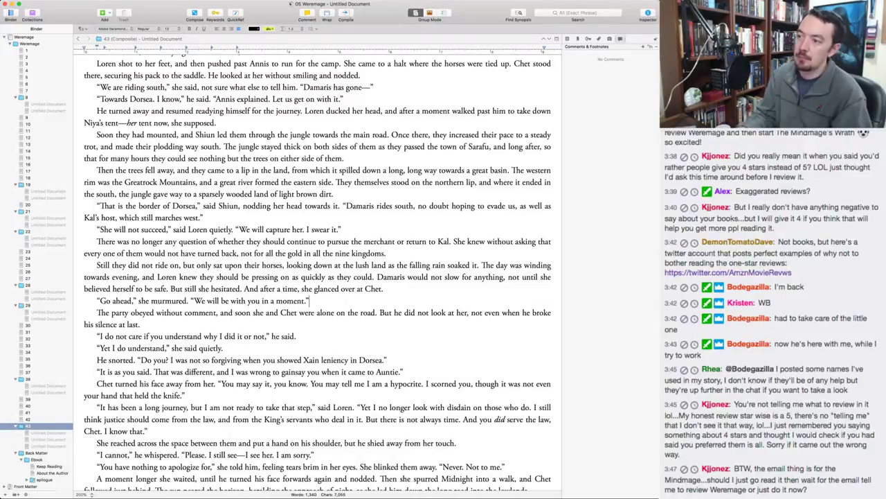
pyautogui.click(357, 288)
pyautogui.hotkey('alt', 'BackSpace')
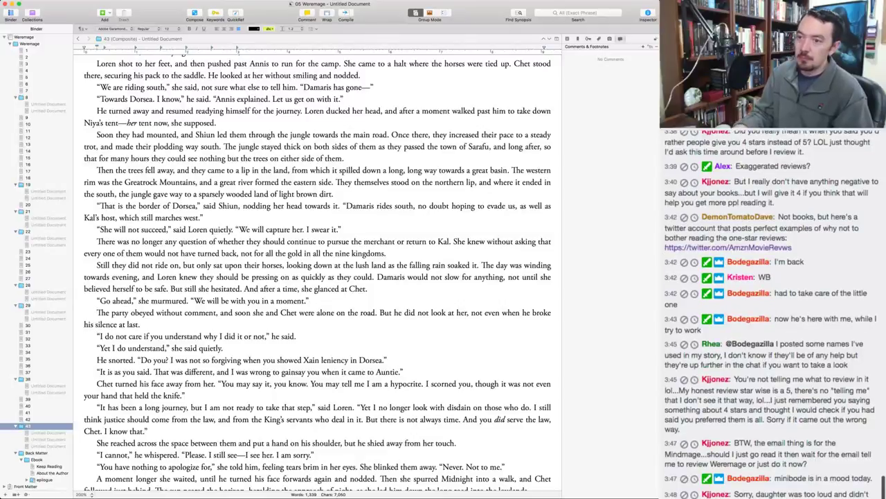
# Try dropping "Yet" from the line "Yet I do understand," and restore the word.
pyautogui.doubleClick(105, 348)
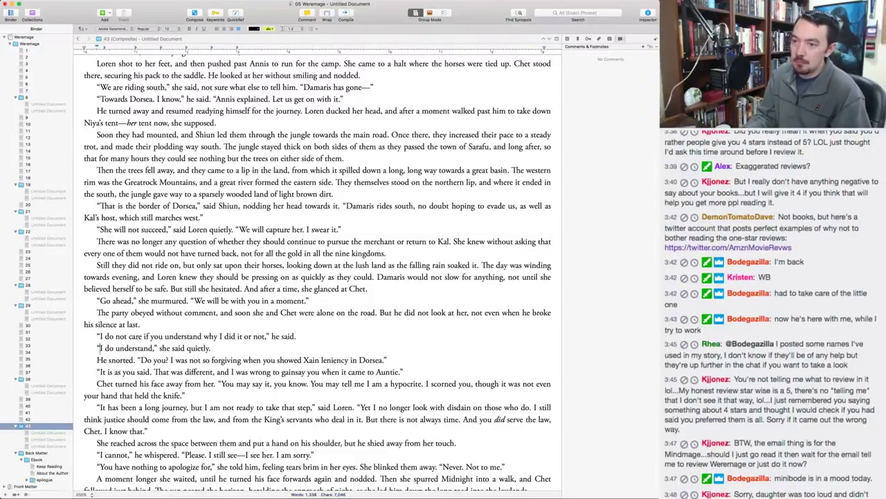
pyautogui.write('Yet')
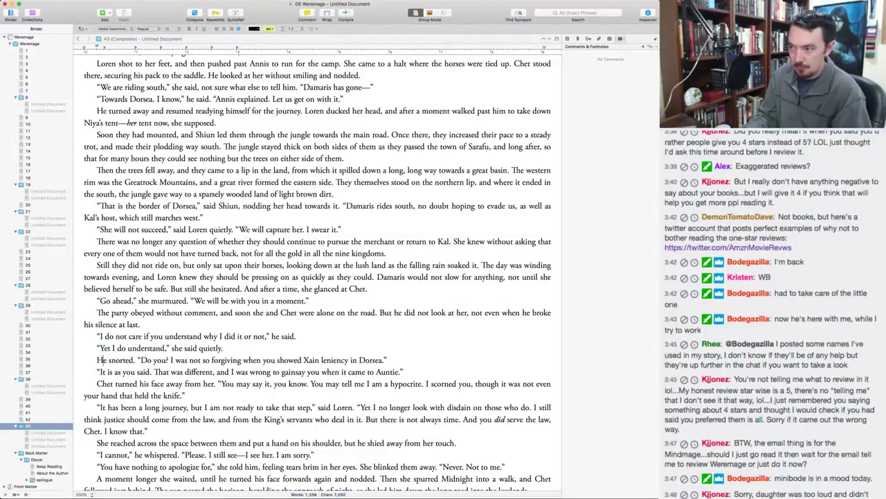
pyautogui.click(96, 313)
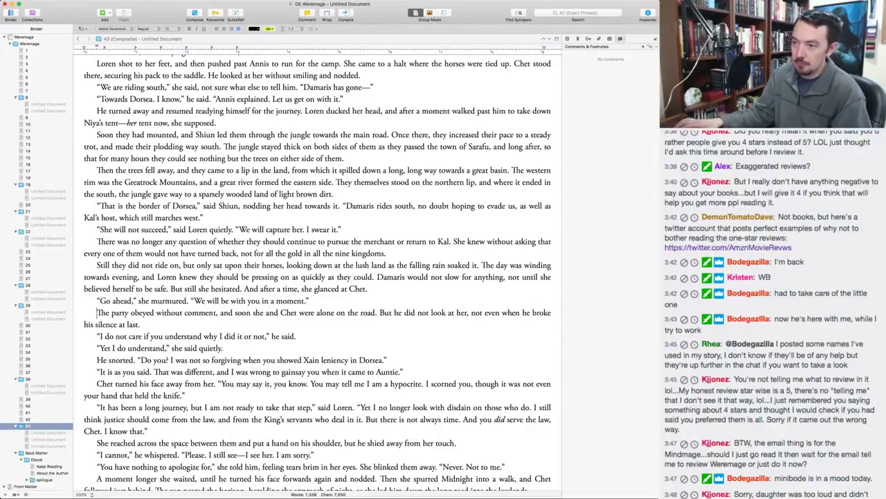
# Read through Loren and Chet's closing conversation to the end of chapter 43.
pyautogui.scroll(-1, 319, 277)
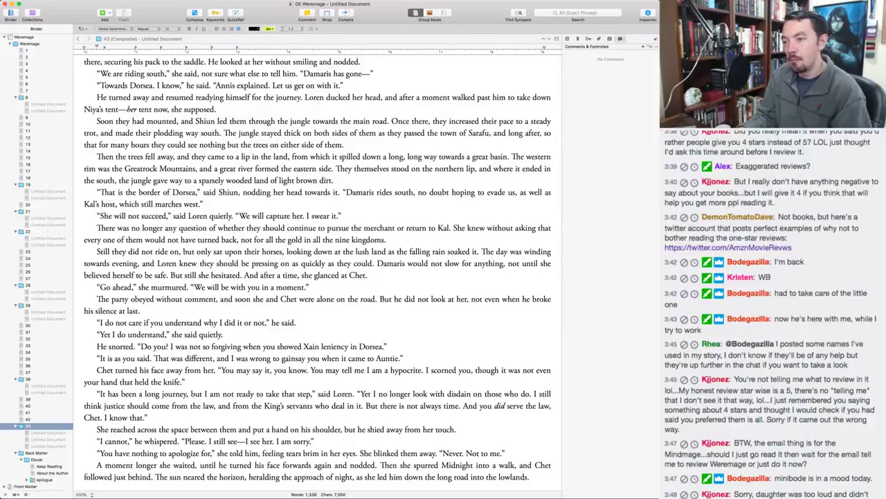
pyautogui.click(97, 370)
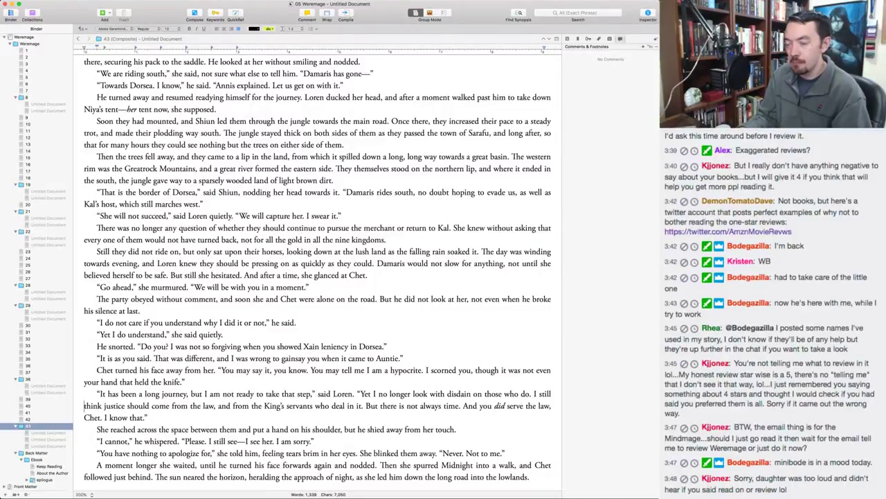
pyautogui.moveTo(86, 405); pyautogui.dragTo(551, 406)
pyautogui.click(84, 405)
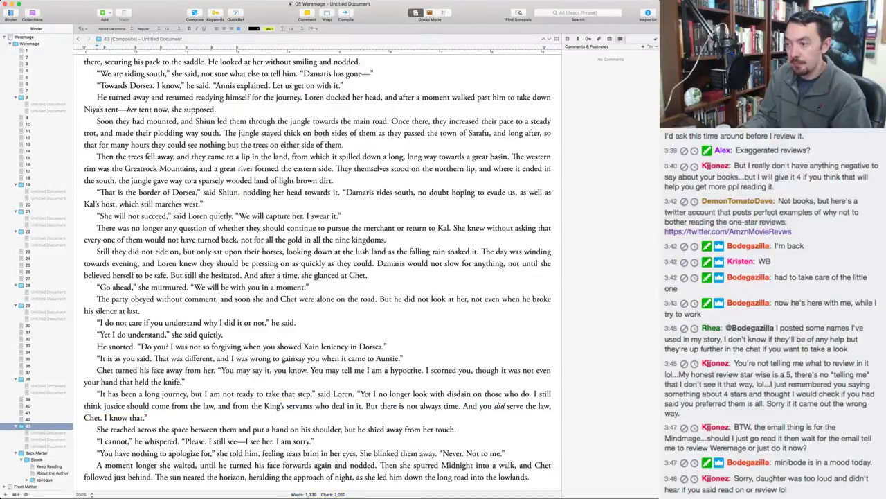
pyautogui.moveTo(85, 406); pyautogui.dragTo(551, 406)
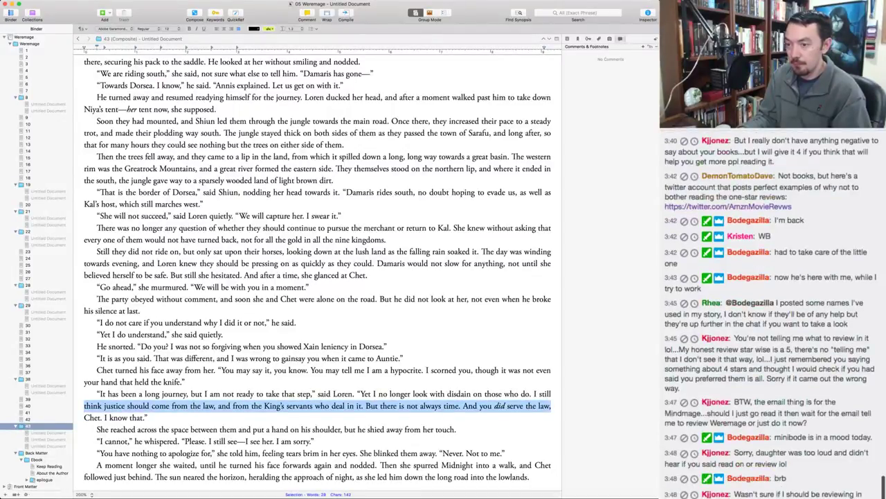
pyautogui.click(85, 406)
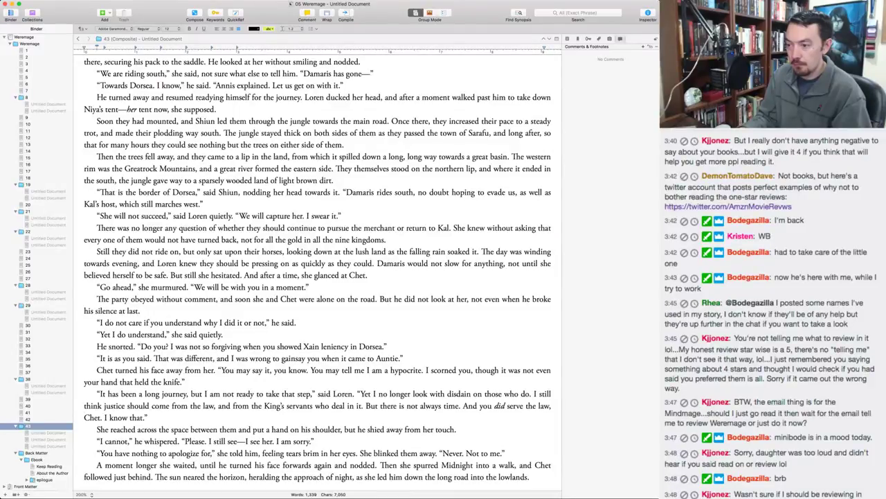
pyautogui.click(96, 429)
pyautogui.click(85, 405)
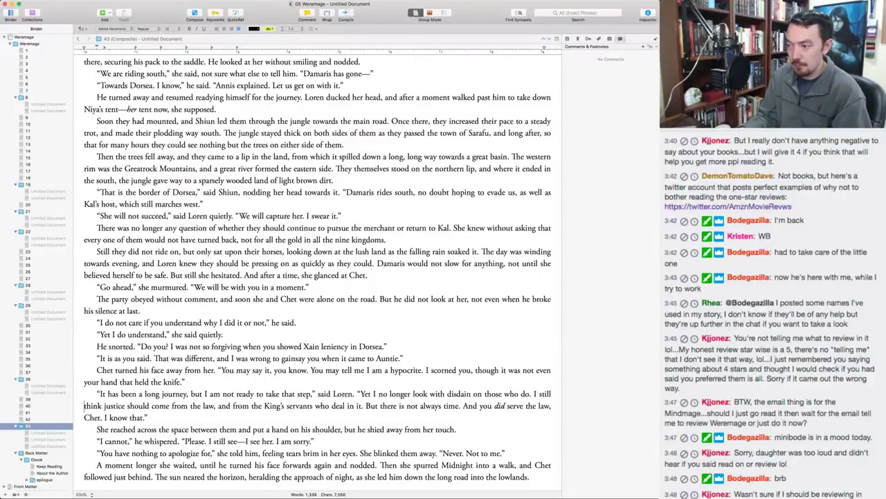
pyautogui.click(530, 477)
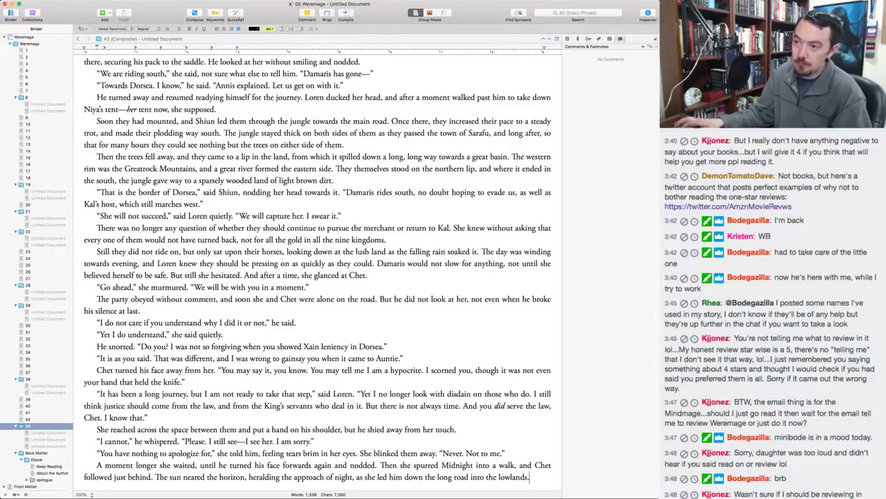
# Open the epilogue and change "the tents of the Yerrin party" in its first sentence to "the Yerrin camp".
pyautogui.click(45, 479)
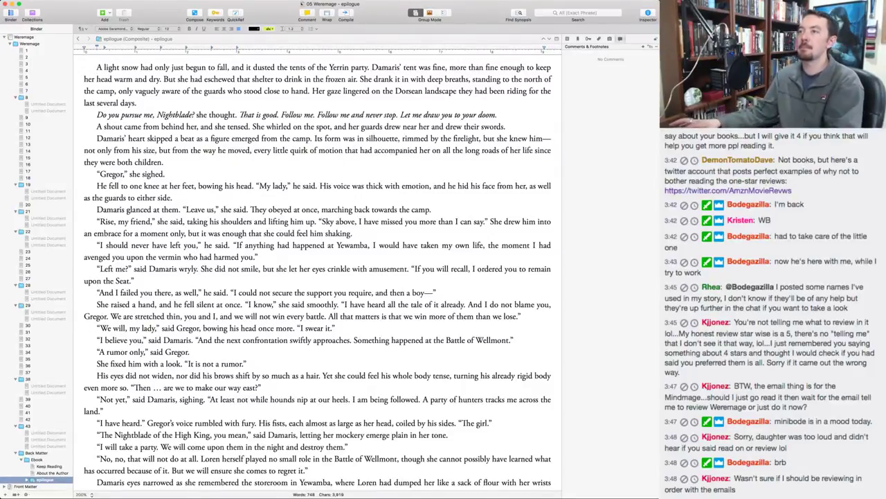
pyautogui.doubleClick(297, 67)
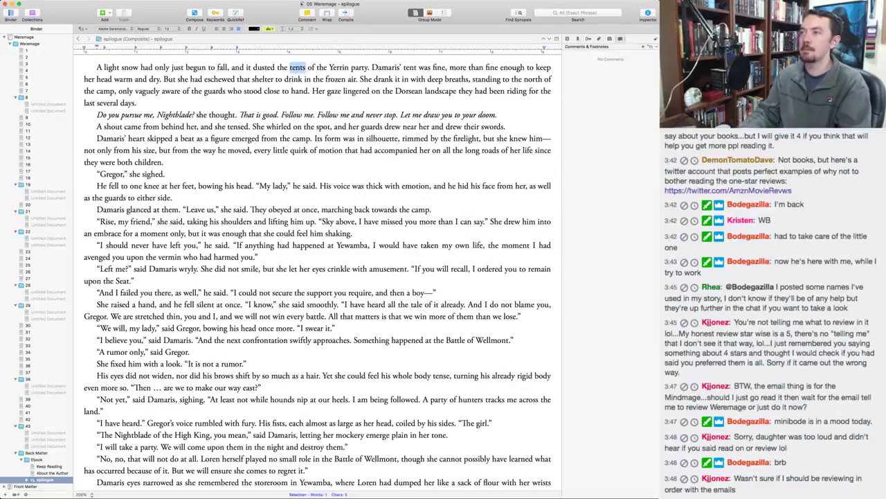
pyautogui.hotkey('shift', 'alt', 'Right')
pyautogui.hotkey('shift', 'alt', 'Right')
pyautogui.press('BackSpace')
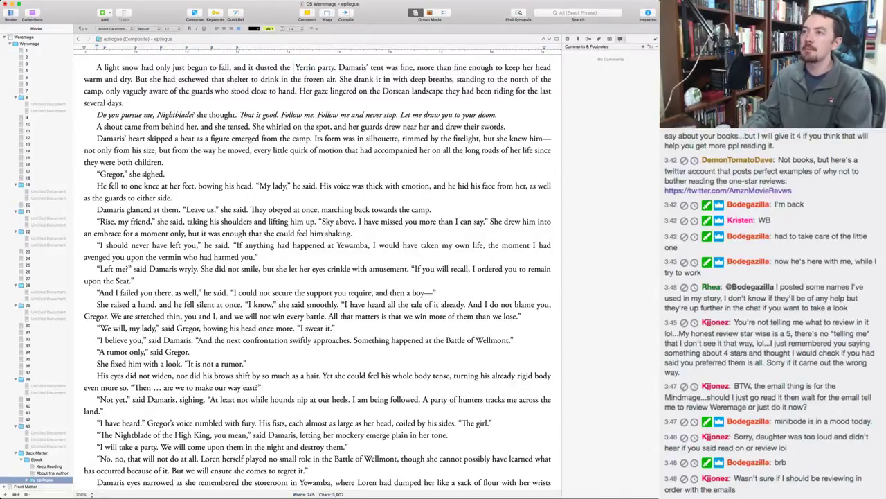
pyautogui.press('BackSpace')
pyautogui.hotkey('alt', 'Right')
pyautogui.hotkey('alt', 'Right')
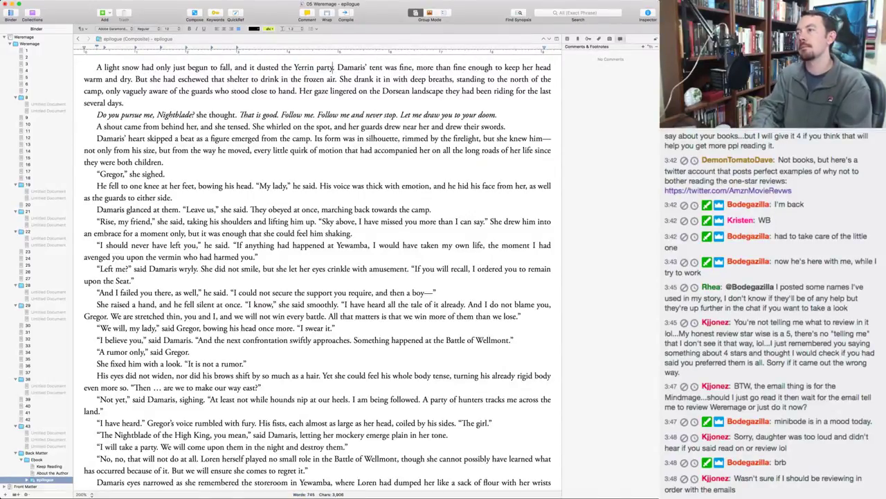
pyautogui.write('wh')
pyautogui.press('BackSpace')
pyautogui.press('BackSpace')
pyautogui.write('as')
pyautogui.hotkey('alt', 'BackSpace')
pyautogui.hotkey('alt', 'BackSpace')
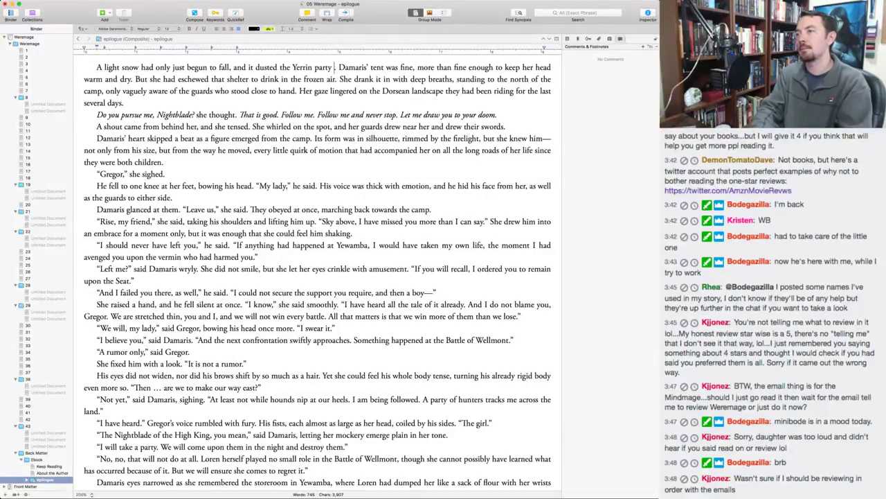
pyautogui.write('camp')
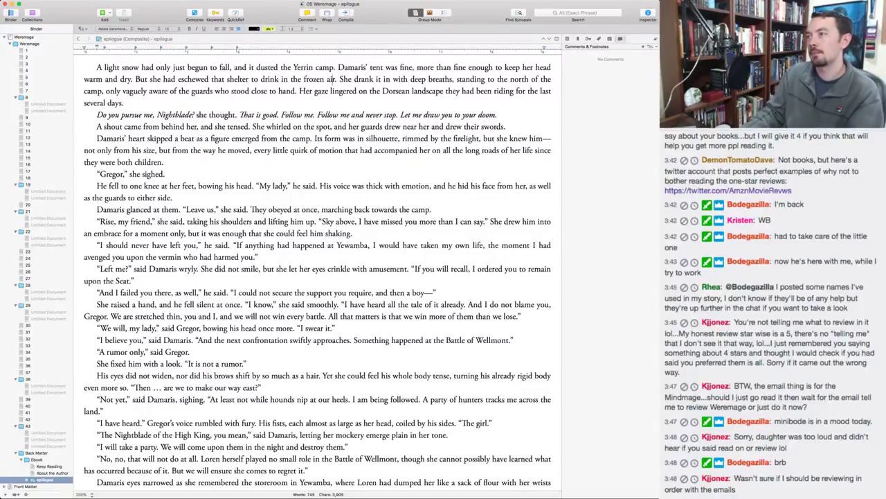
# Replace "drank it in with" before "deep breaths" with "took" in the epilogue's opening paragraph.
pyautogui.moveTo(354, 79); pyautogui.dragTo(381, 79)
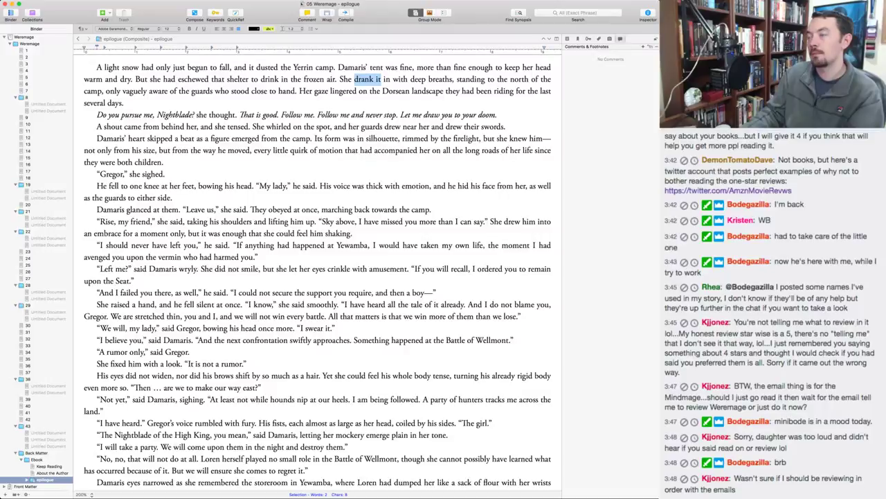
pyautogui.hotkey('alt', 'shift', 'Right')
pyautogui.hotkey('alt', 'shift', 'Right')
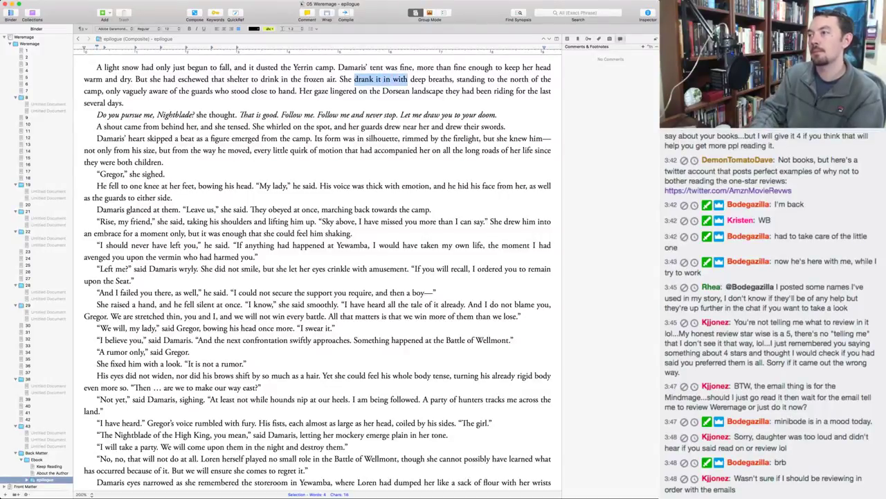
pyautogui.press('BackSpace')
pyautogui.write('took')
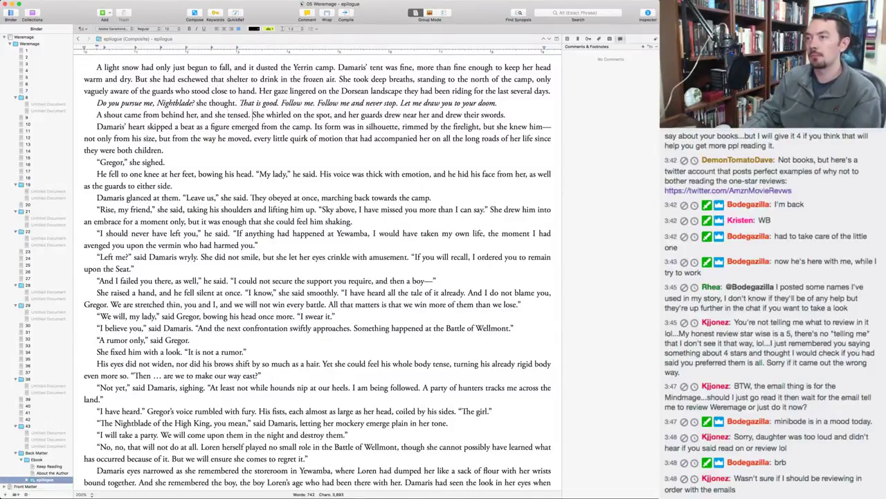
# Delete "tensed. She" before "whirled on the spot", and split the sentence there by replacing ", and her" with ". Her".
pyautogui.doubleClick(227, 115)
pyautogui.hotkey('alt', 'shift', 'Right')
pyautogui.press('BackSpace')
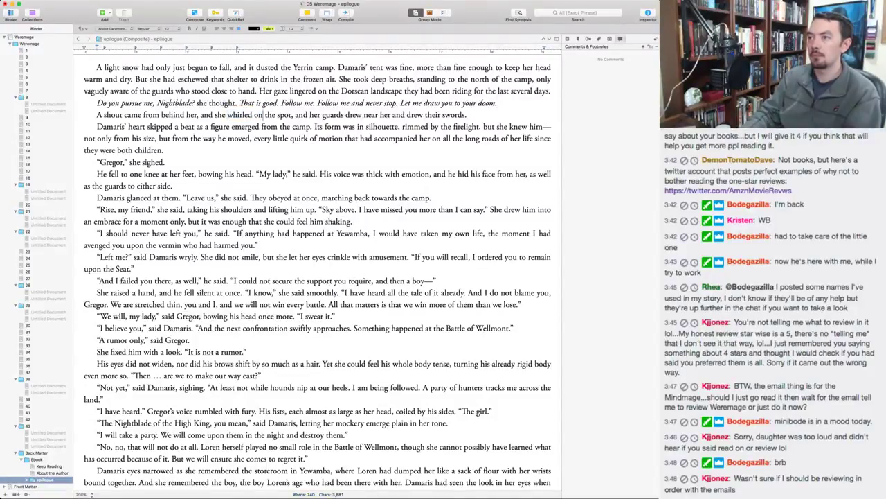
pyautogui.hotkey('alt', 'Right')
pyautogui.press('Right')
pyautogui.press('Right')
pyautogui.hotkey('alt', 'shift', 'Right')
pyautogui.hotkey('alt', 'shift', 'Right')
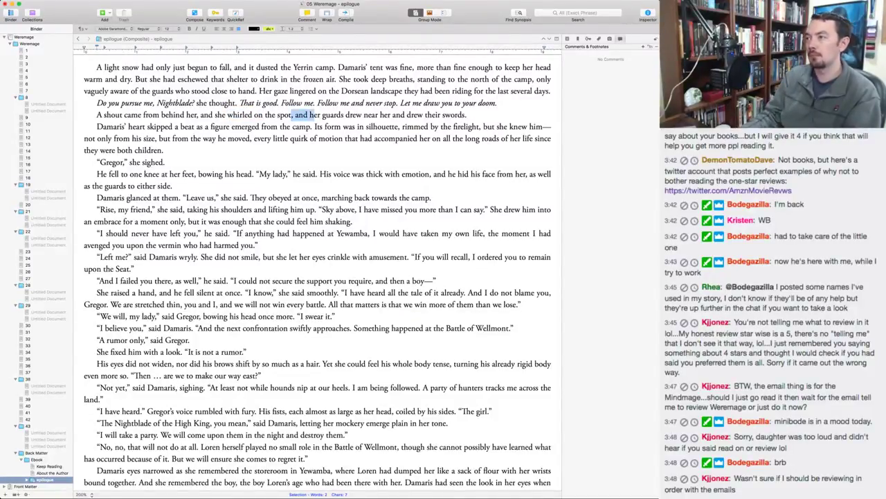
pyautogui.write('. H')
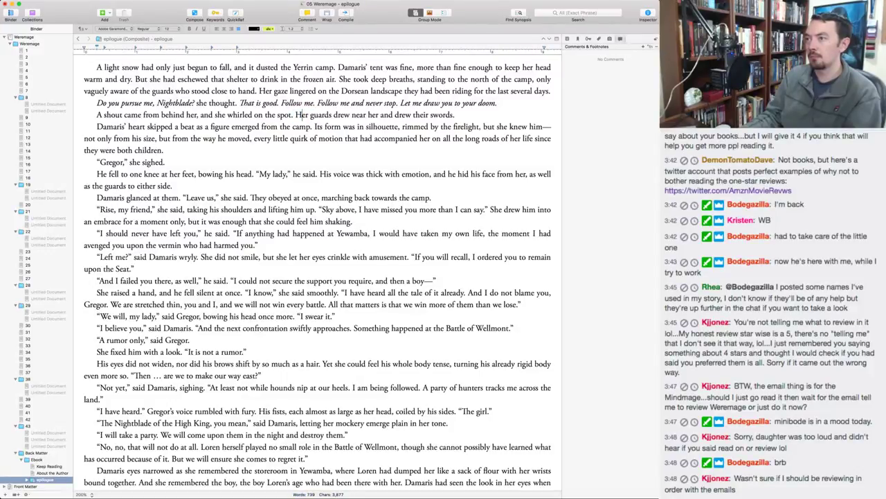
# Change "drew near her" to "drew closer" in the sentence about Damaris' guards.
pyautogui.hotkey('alt', 'Right')
pyautogui.hotkey('alt', 'Right')
pyautogui.hotkey('alt', 'Right')
pyautogui.hotkey('alt', 'shift', 'Right')
pyautogui.hotkey('alt', 'shift', 'Right')
pyautogui.write('closer')
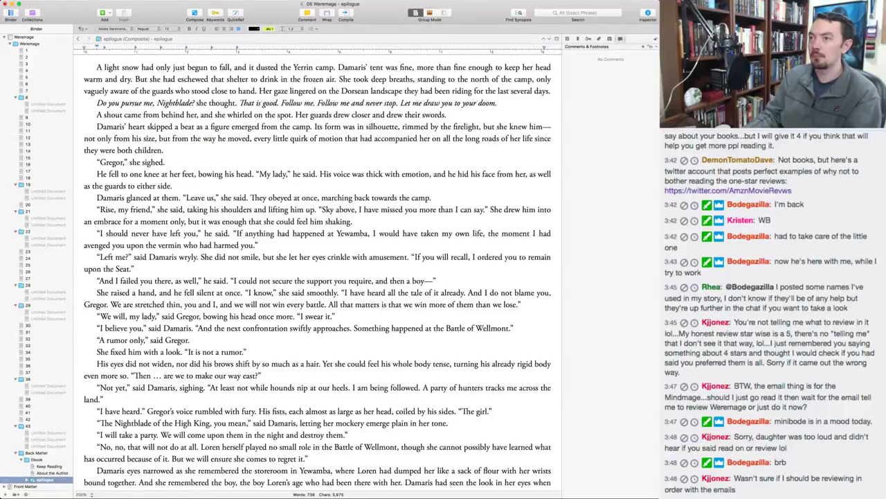
# Add the sentence "The guards fell away before him." after "since they were both children.".
pyautogui.click(373, 126)
pyautogui.click(163, 151)
pyautogui.click(84, 150)
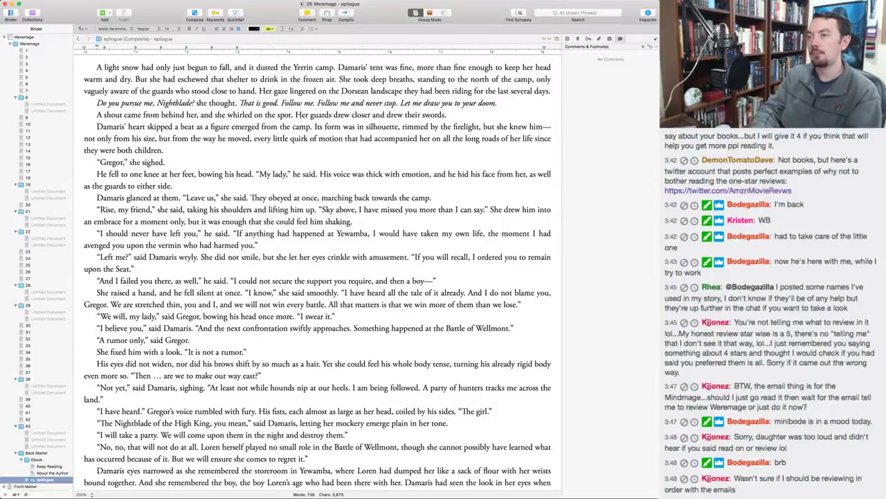
pyautogui.click(163, 150)
pyautogui.write('The ')
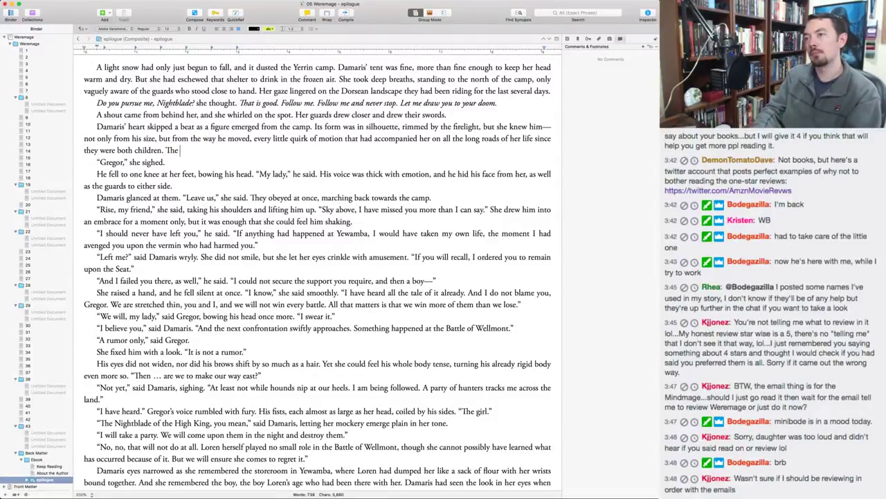
pyautogui.write('guards fell a')
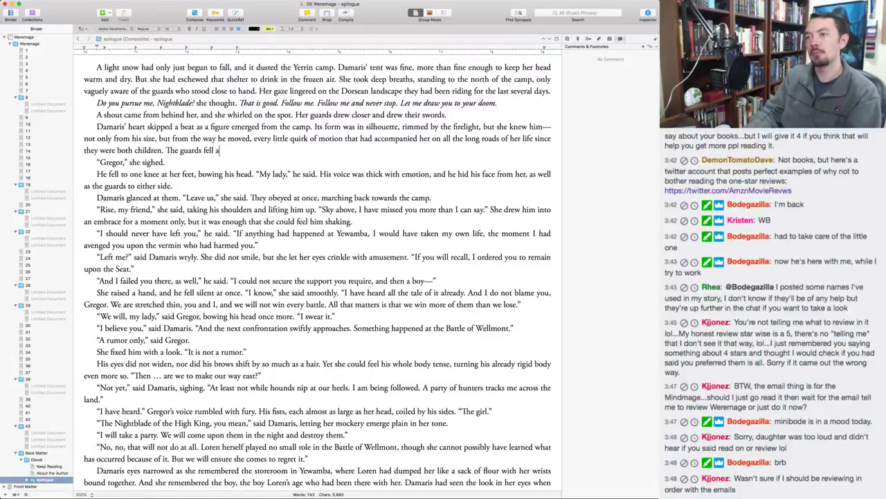
pyautogui.write('way before him.')
pyautogui.press('Down')
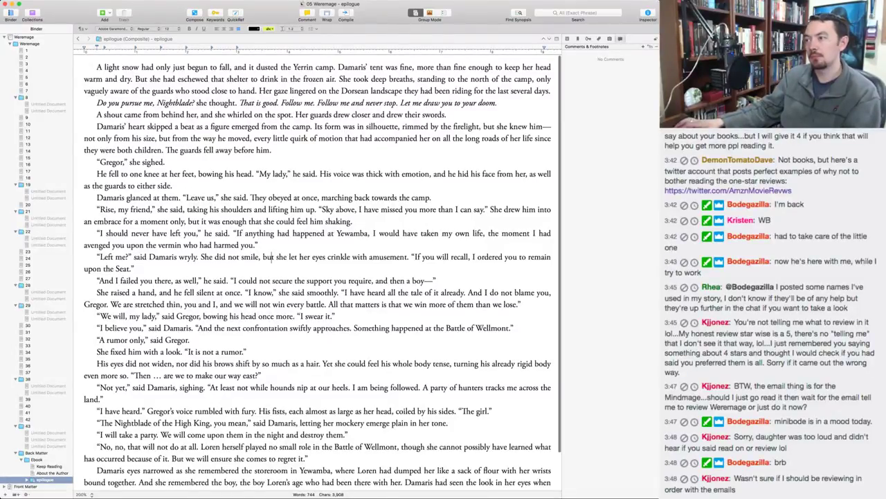
# In Gregor's reaction to the rumor, replace "tense" with "go rigid" and insert "from a pace away" after "Yet".
pyautogui.scroll(-2, 271, 256)
pyautogui.scroll(-2, 271, 215)
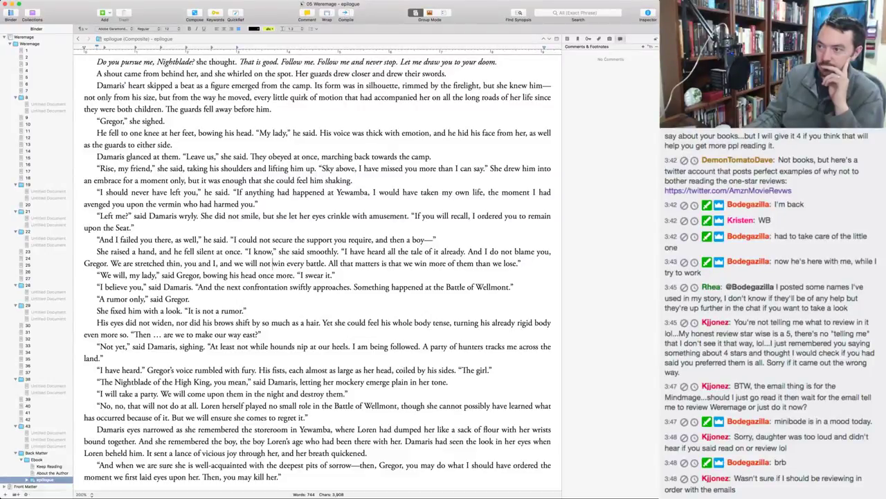
pyautogui.click(185, 346)
pyautogui.write(', sighing')
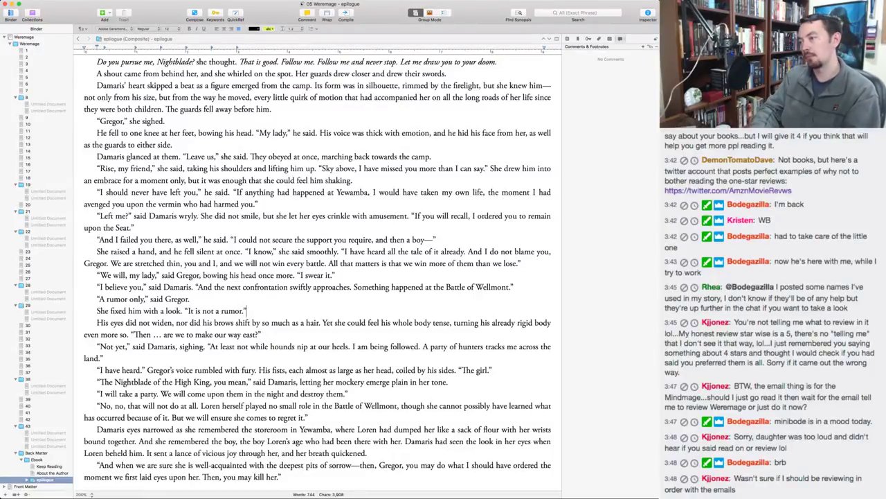
pyautogui.doubleClick(441, 322)
pyautogui.write('go rigid')
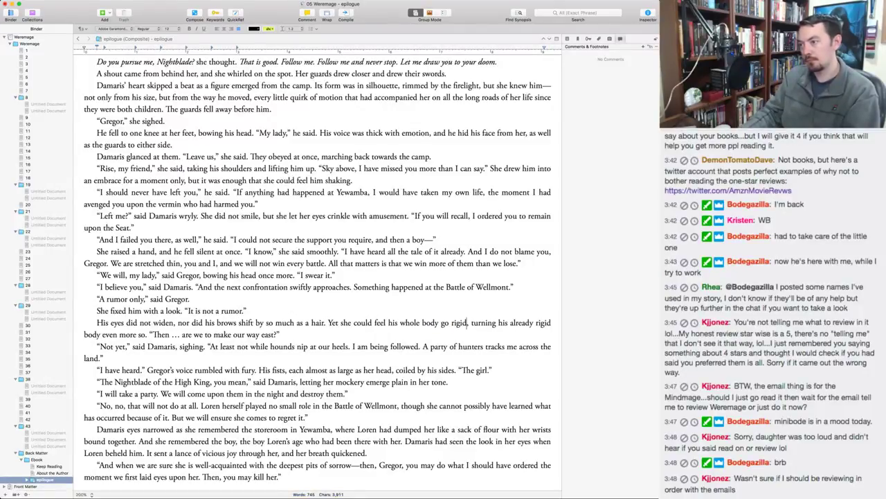
pyautogui.press('shift+super+Right')
pyautogui.press('Left')
pyautogui.click(340, 322)
pyautogui.doubleClick(345, 323)
pyautogui.write('from a pace away she')
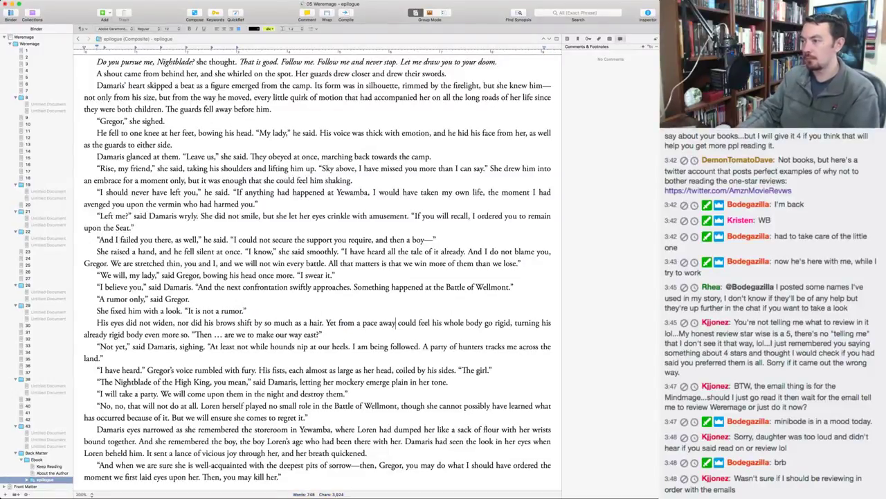
# Delete ", turning his already rigid body even more so" so the sentence ends at "go rigid.".
pyautogui.click(552, 322)
pyautogui.hotkey('alt', 'Left')
pyautogui.hotkey('alt', 'Left')
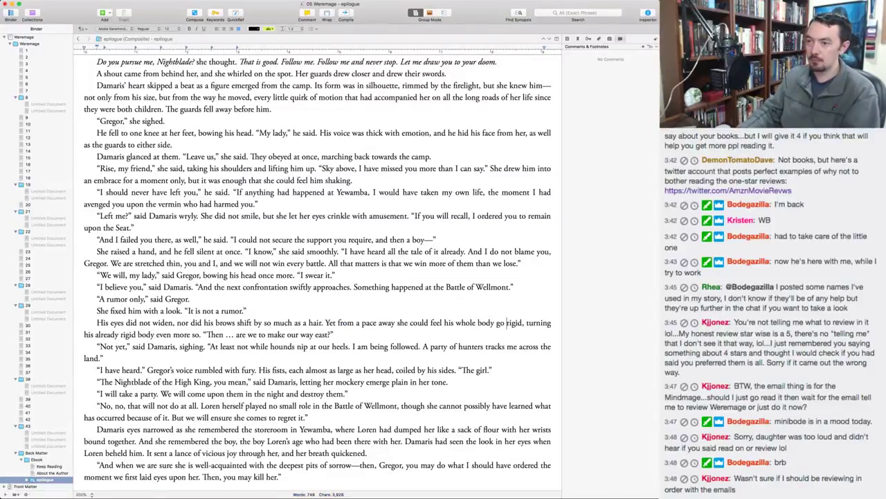
pyautogui.hotkey('alt', 'Right')
pyautogui.hotkey('shift', 'alt', 'Right')
pyautogui.hotkey('shift', 'alt', 'Right')
pyautogui.hotkey('shift', 'alt', 'Right')
pyautogui.hotkey('shift', 'alt', 'Right')
pyautogui.hotkey('shift', 'alt', 'Right')
pyautogui.hotkey('shift', 'alt', 'Right')
pyautogui.hotkey('shift', 'alt', 'Right')
pyautogui.hotkey('shift', 'alt', 'Right')
pyautogui.press('BackSpace')
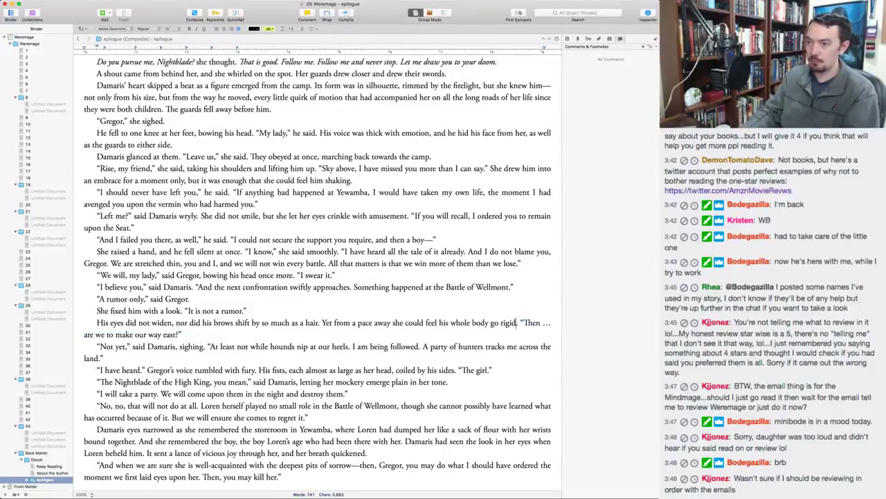
pyautogui.click(183, 334)
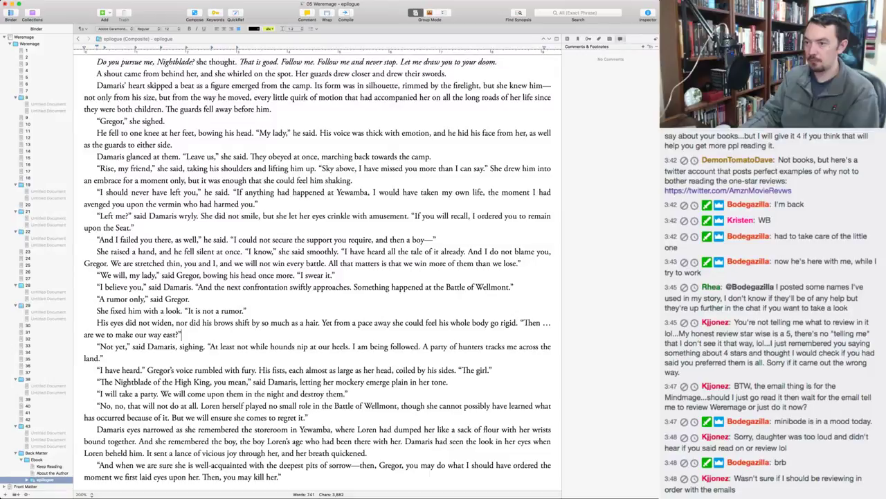
pyautogui.press('BackSpace')
# Try replacing "A party of hunters" with "Loren and her party" in Damaris' line about being tracked across the land.
pyautogui.press('super+Right')
pyautogui.hotkey('alt', 'Left')
pyautogui.hotkey('alt', 'Left')
pyautogui.hotkey('alt', 'Left')
pyautogui.hotkey('alt', 'Left')
pyautogui.hotkey('alt', 'Left')
pyautogui.hotkey('alt', 'Left')
pyautogui.hotkey('alt', 'Left')
pyautogui.hotkey('alt', 'Left')
pyautogui.hotkey('shift', 'alt', 'Right')
pyautogui.hotkey('shift', 'alt', 'Right')
pyautogui.hotkey('shift', 'alt', 'Right')
pyautogui.hotkey('shift', 'alt', 'Right')
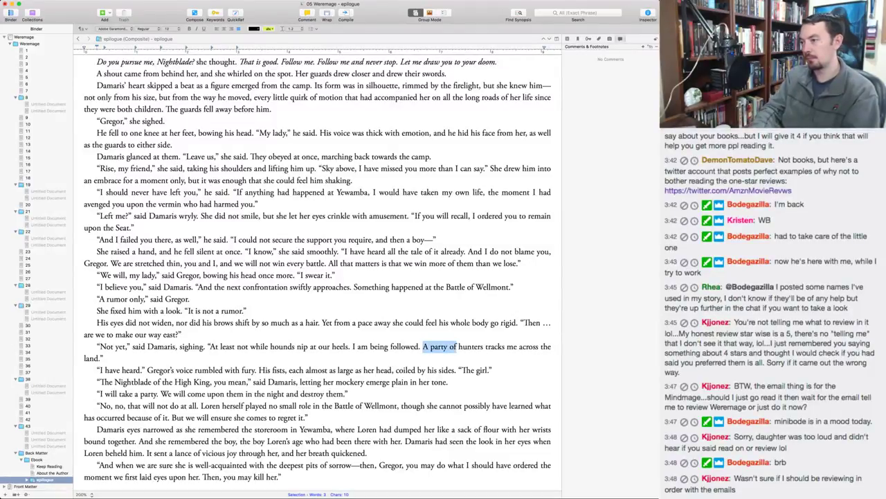
pyautogui.write('Loren and her party')
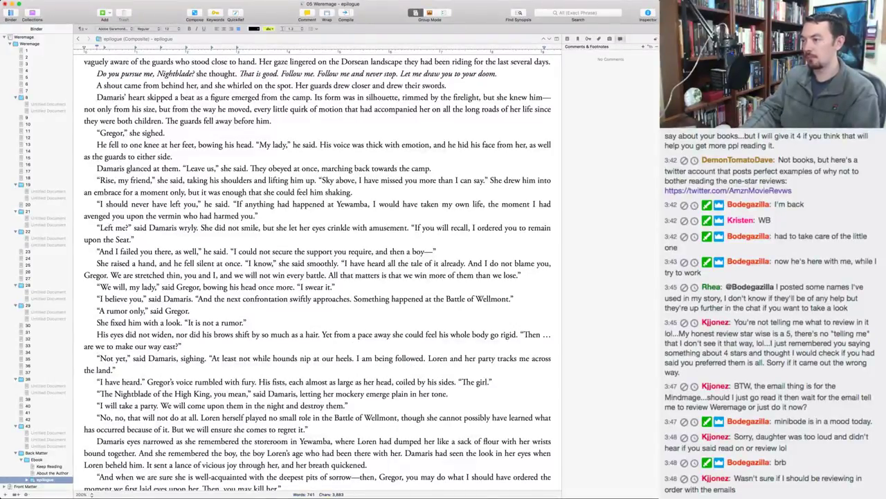
# Try shortening "Loren and her party" to just "Loren" and undo the deletions.
pyautogui.hotkey('alt', 'BackSpace')
pyautogui.hotkey('alt', 'BackSpace')
pyautogui.hotkey('alt', 'BackSpace')
pyautogui.press('BackSpace')
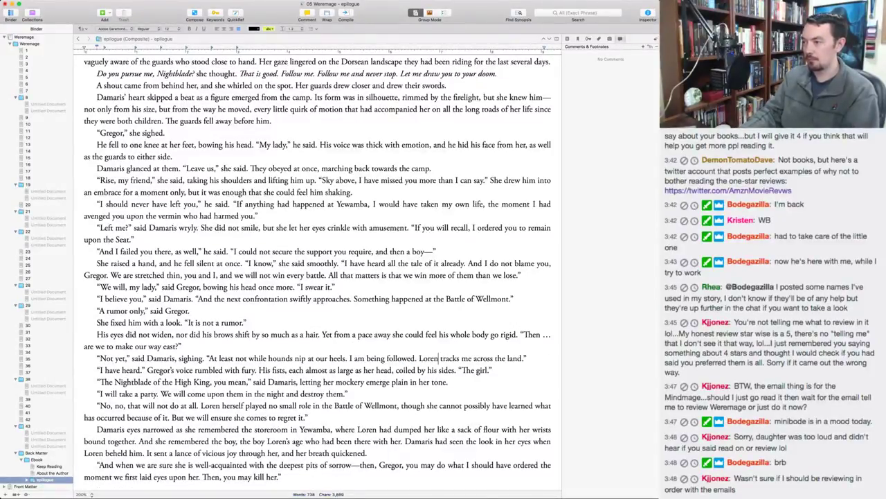
pyautogui.click(471, 370)
pyautogui.press('super+z')
pyautogui.press('super+z')
pyautogui.press('super+z')
# Delete the sentence about being tracked across the land that follows "I am being followed.".
pyautogui.moveTo(430, 358); pyautogui.dragTo(102, 370)
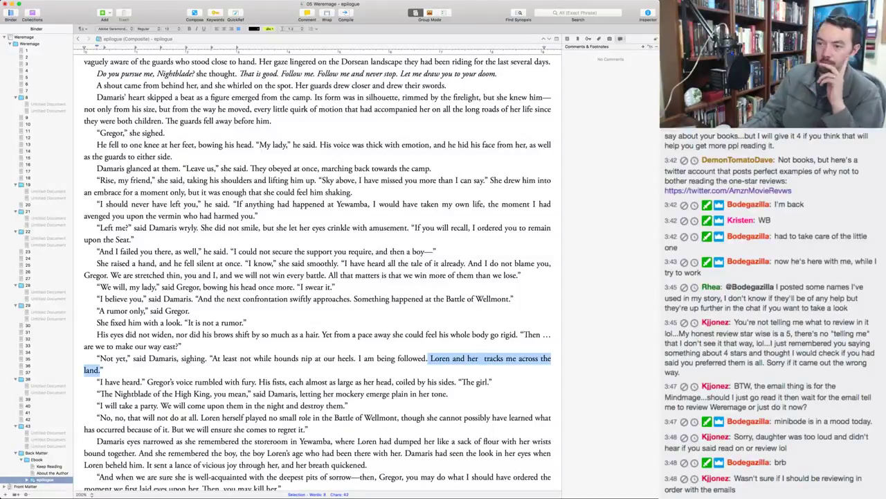
pyautogui.press('BackSpace')
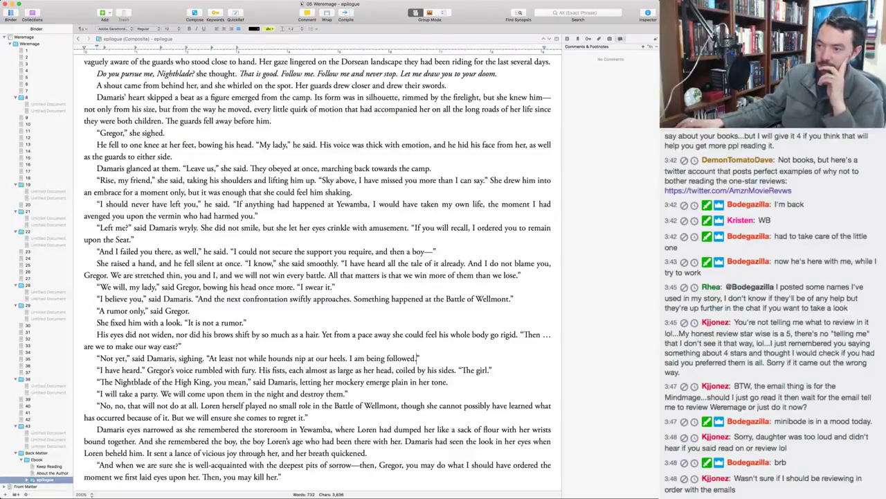
# Replace "But" with "Yet" in Damaris' line "But we will ensure she comes to regret it.".
pyautogui.scroll(-1, 318, 270)
pyautogui.scroll(1, 319, 270)
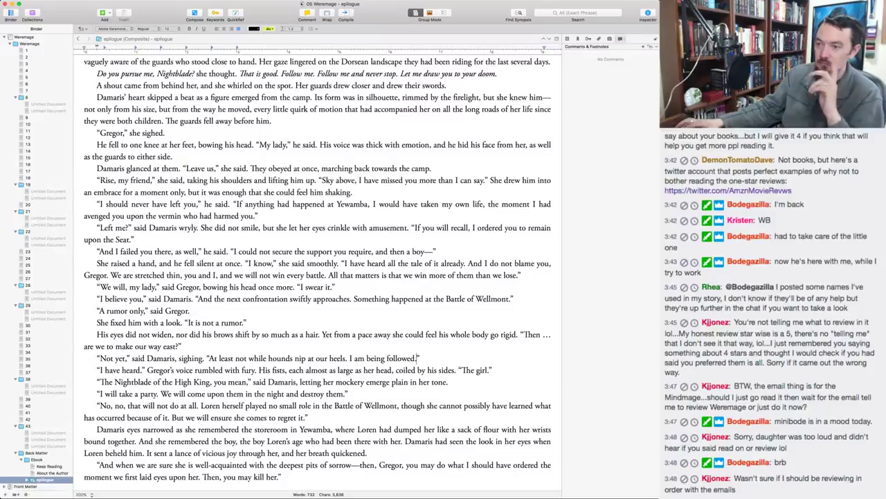
pyautogui.doubleClick(178, 416)
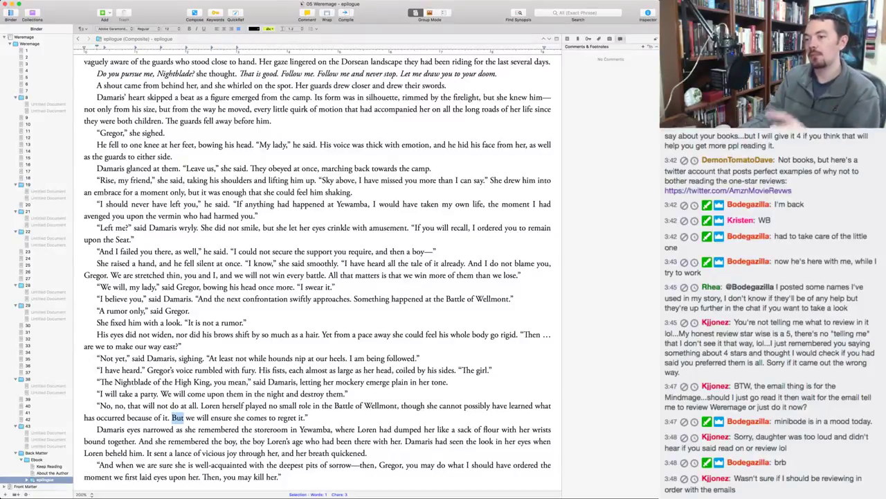
pyautogui.write('Yet')
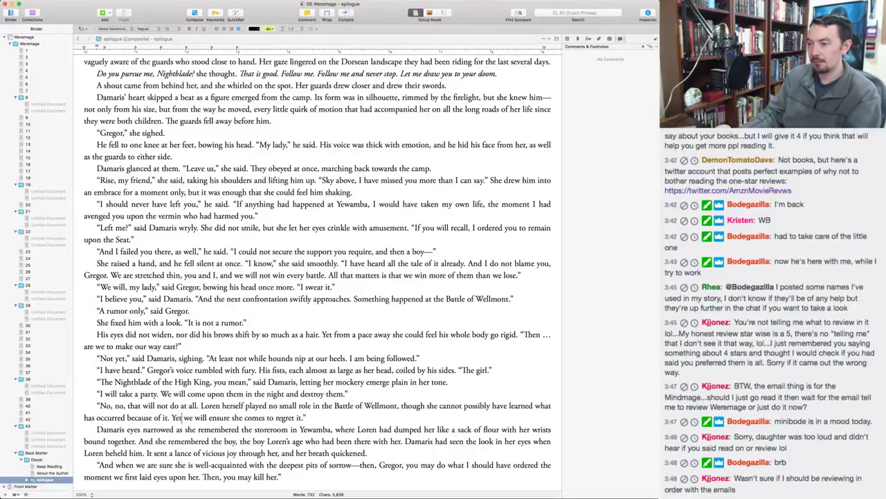
# Clarify the storeroom memory by changing "her eyes" to "Loren's eyes" and "when Loren beheld him" to "when she beheld him".
pyautogui.doubleClick(510, 441)
pyautogui.write("Loren's")
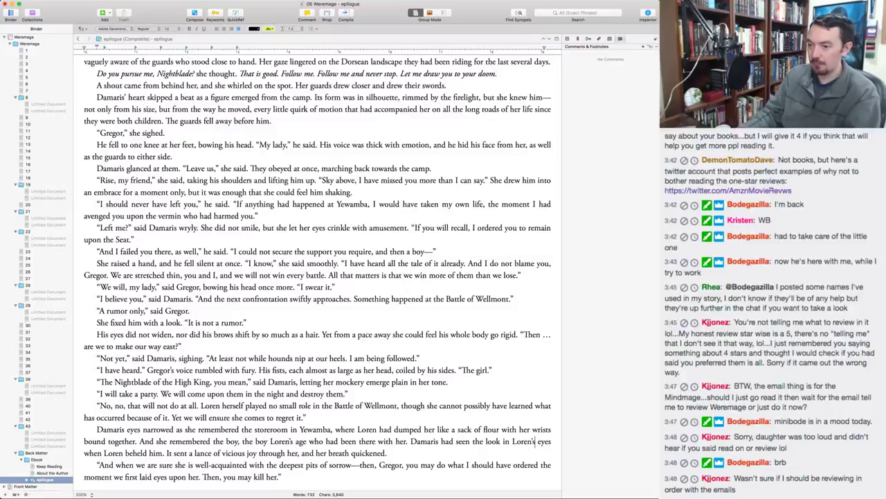
pyautogui.click(124, 453)
pyautogui.doubleClick(124, 453)
pyautogui.write('she')
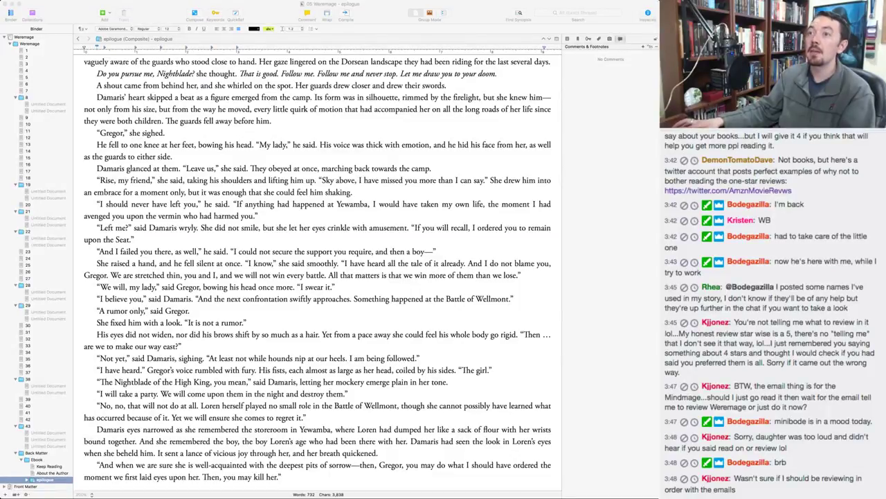
pyautogui.click(281, 477)
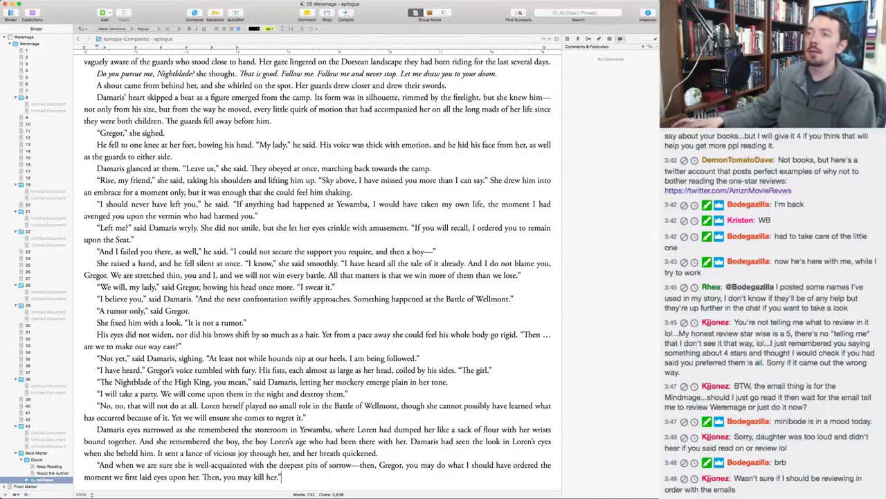
pyautogui.press('super+Tab')
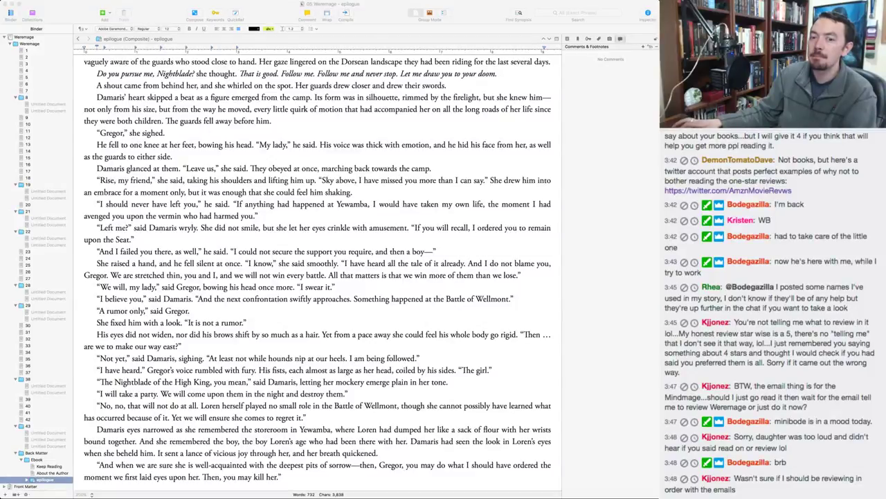
pyautogui.press('super+Tab')
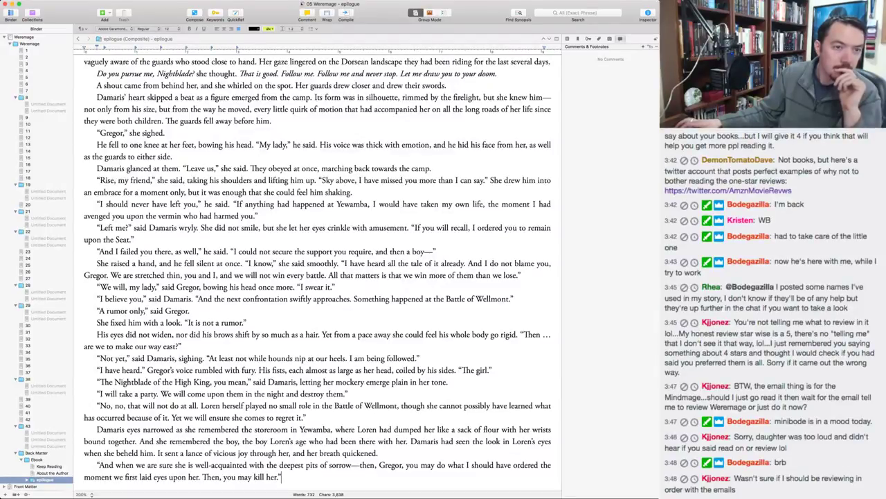
pyautogui.press('super+Tab')
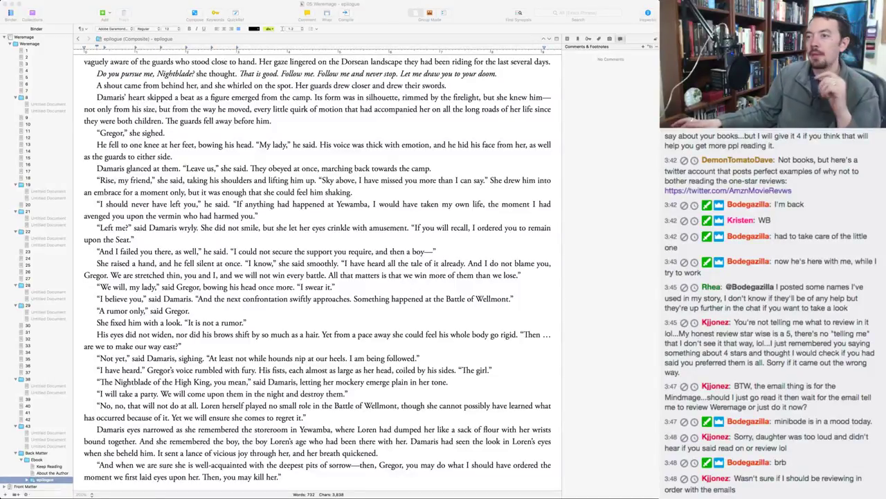
pyautogui.press('super+Tab')
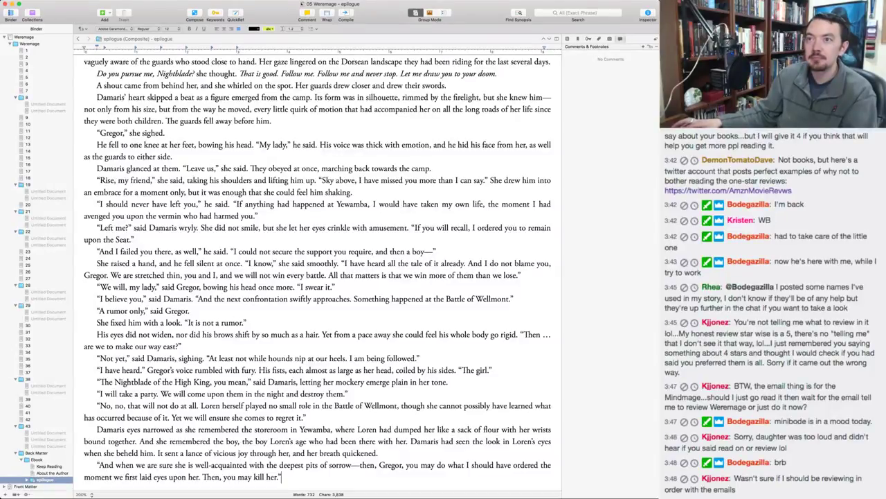
# Show the collections, open the Weremage collection and select all of its documents in the binder.
pyautogui.press('super+shift+b')
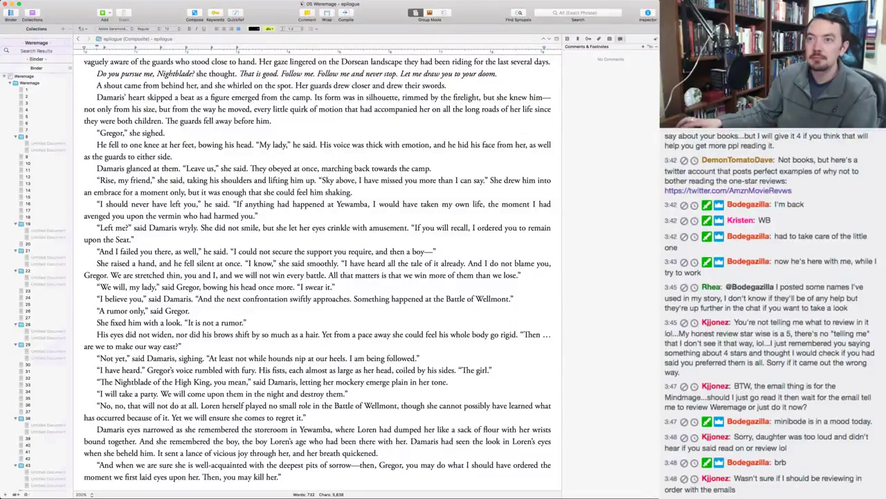
pyautogui.click(36, 42)
pyautogui.click(21, 76)
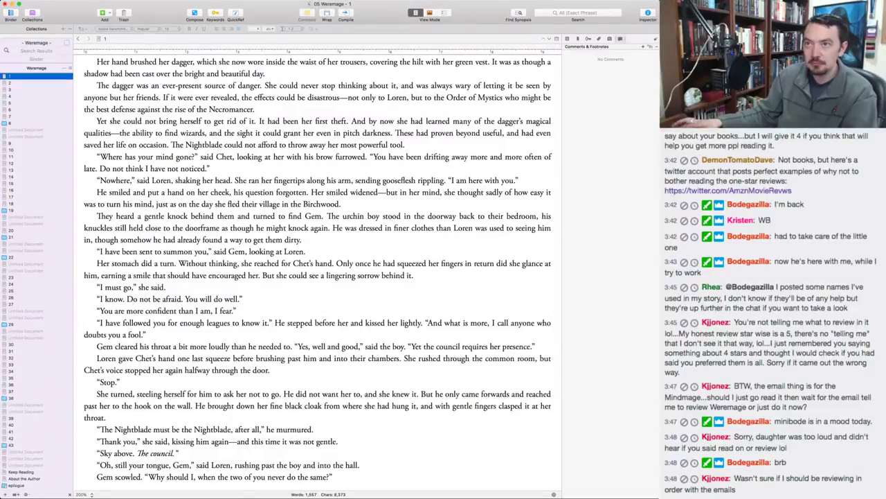
pyautogui.press('super+a')
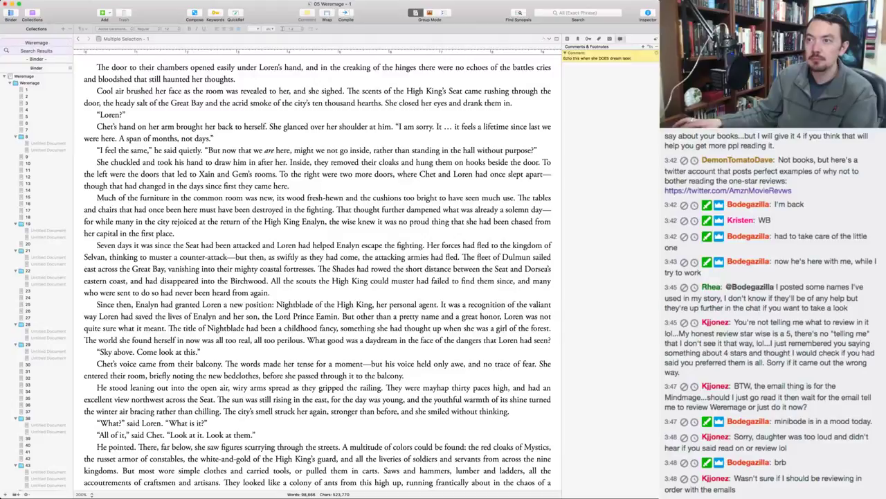
# Open the Weremage folder as one composite text and place the cursor in the blank section at its start.
pyautogui.click(30, 83)
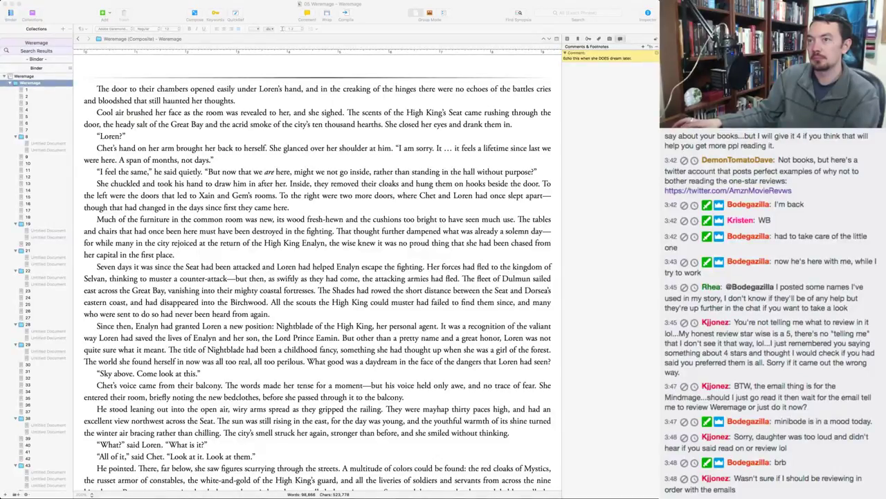
pyautogui.press('super+Tab')
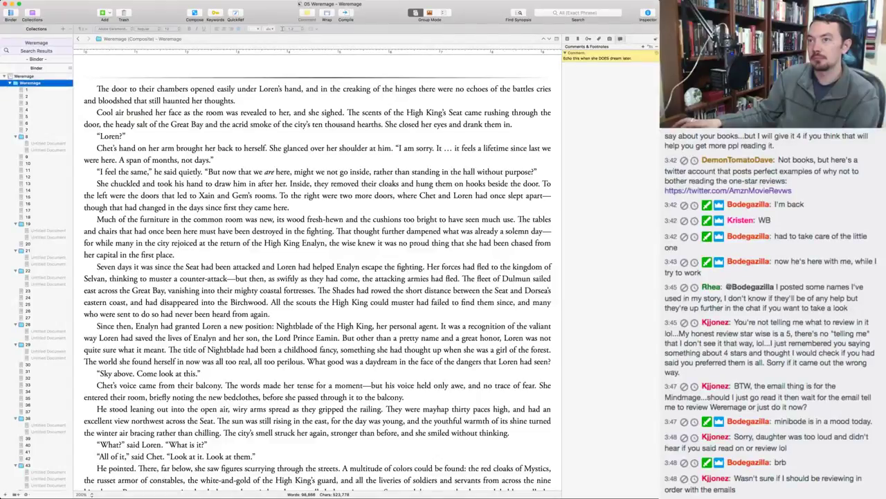
pyautogui.click(84, 67)
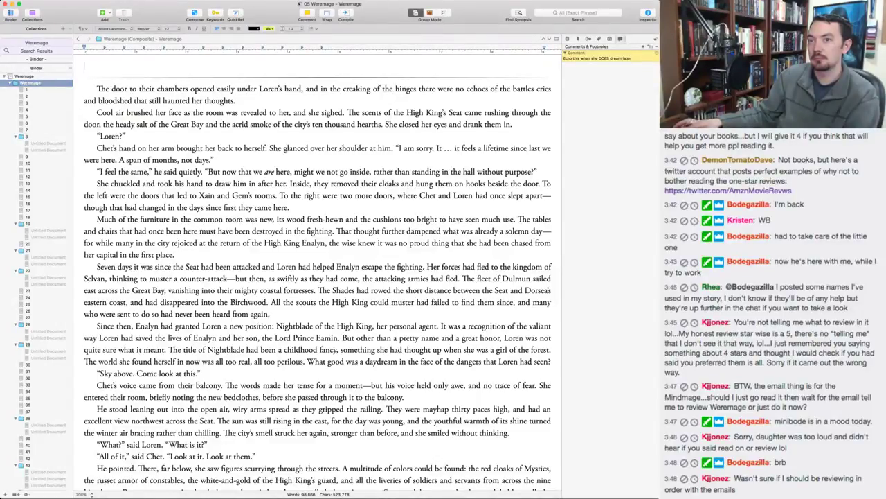
pyautogui.press('super+Tab')
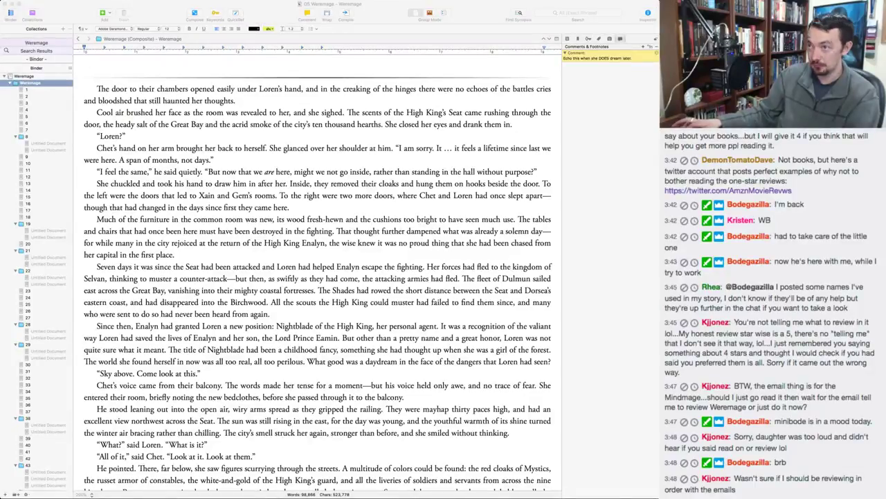
pyautogui.press('super+Tab')
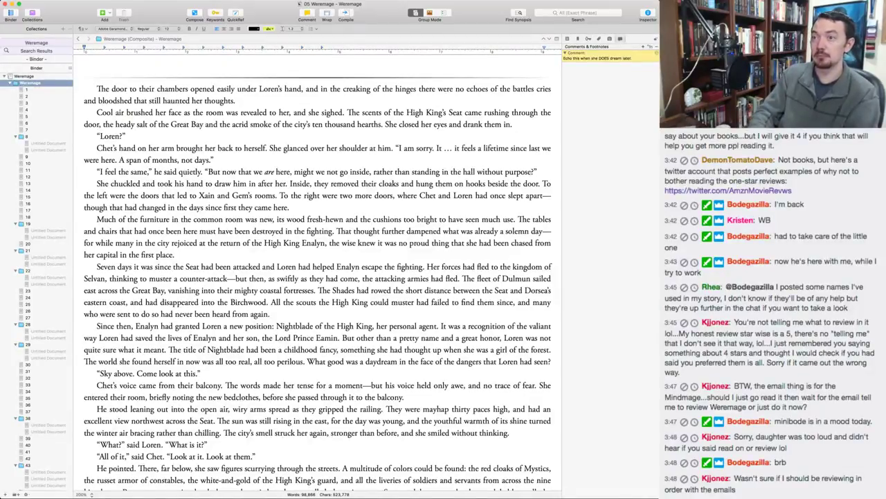
# Create a new document ahead of chapter 1 in the Weremage folder and title it "Weremage", leaving its body empty.
pyautogui.press('super+n')
pyautogui.write('Werem')
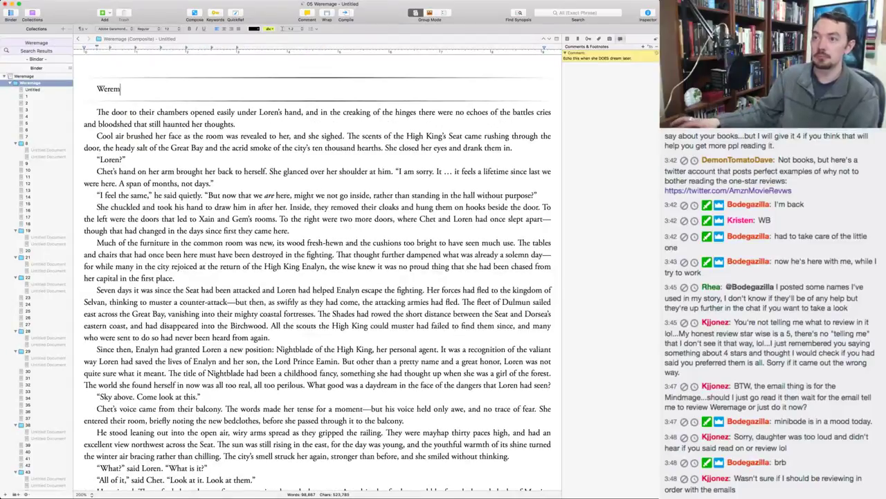
pyautogui.press('super+z')
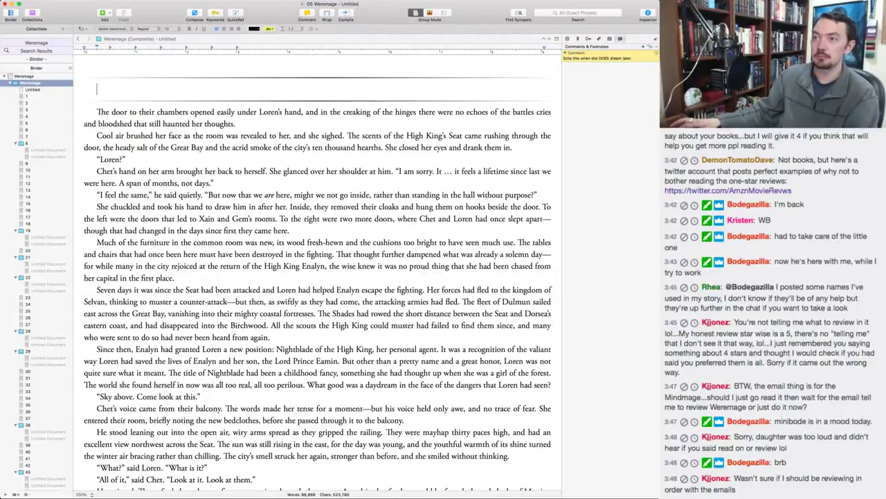
pyautogui.click(33, 89)
pyautogui.write('Weremage')
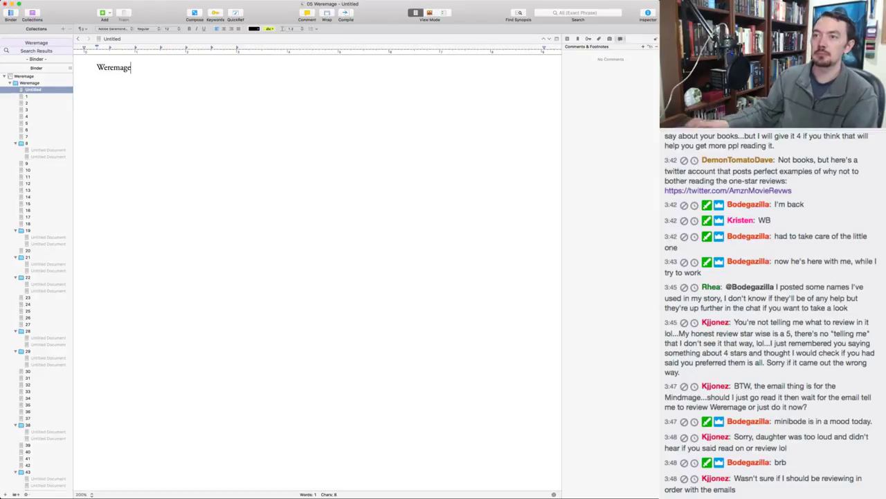
pyautogui.press('super+z')
pyautogui.doubleClick(32, 89)
pyautogui.write('Weremage')
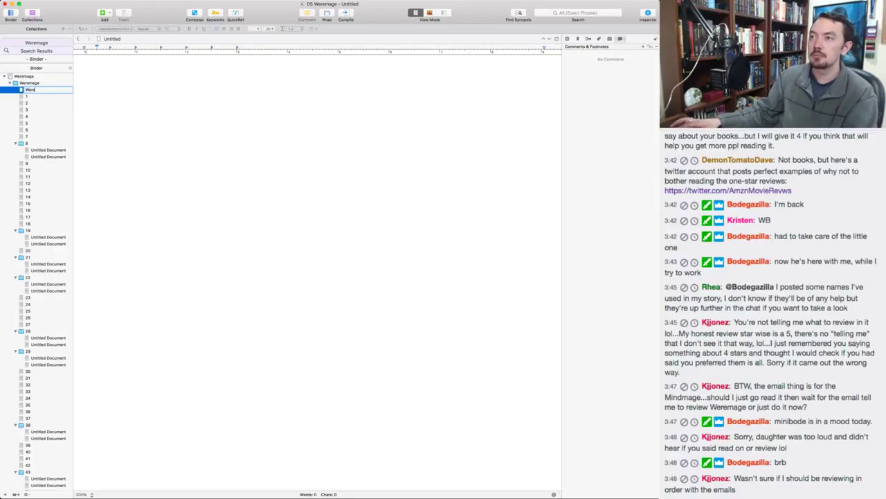
pyautogui.press('Return')
# Remove the first-line indent in the new Weremage document and paste the centred <$ebook_start> tag into it.
pyautogui.click(97, 67)
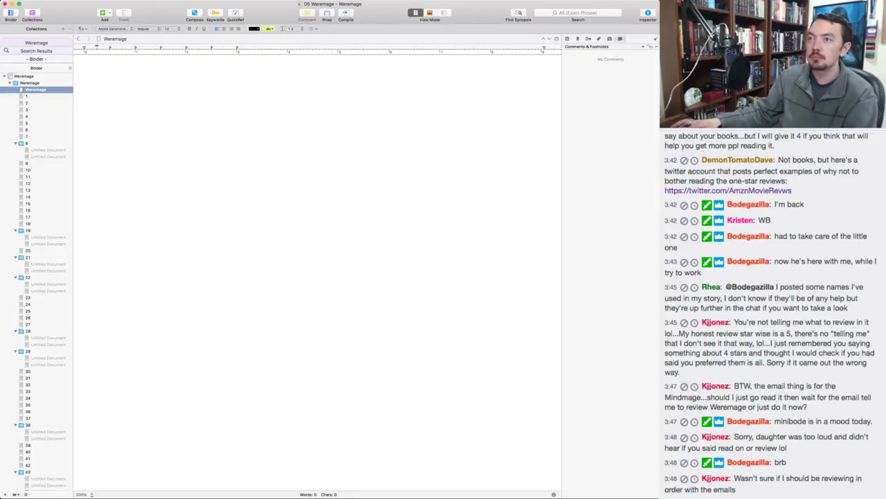
pyautogui.moveTo(97, 49); pyautogui.dragTo(84, 49)
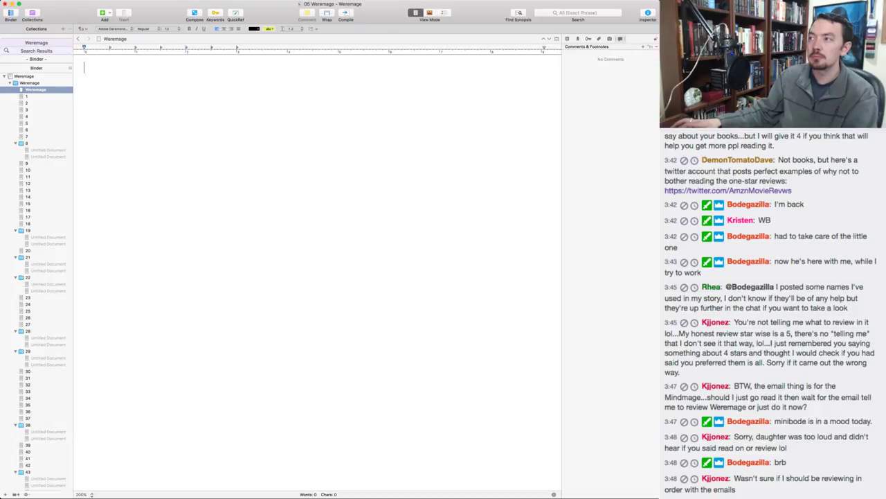
pyautogui.press('super+v')
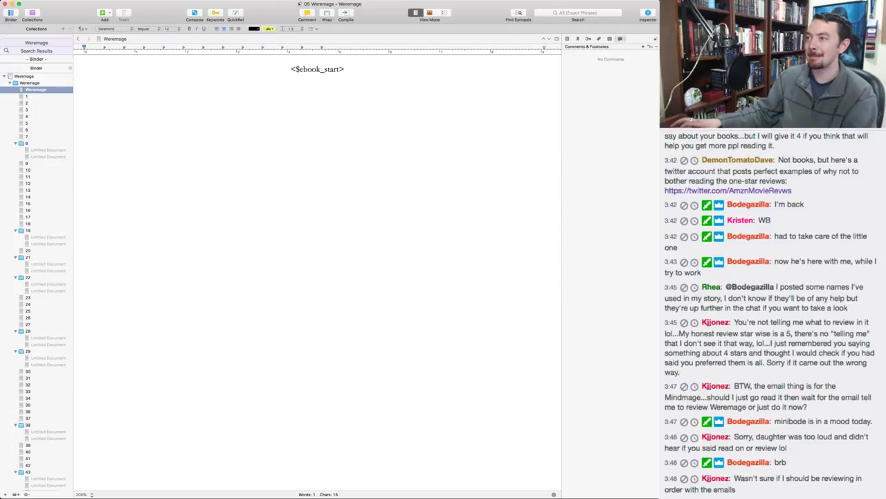
pyautogui.press('super+Tab')
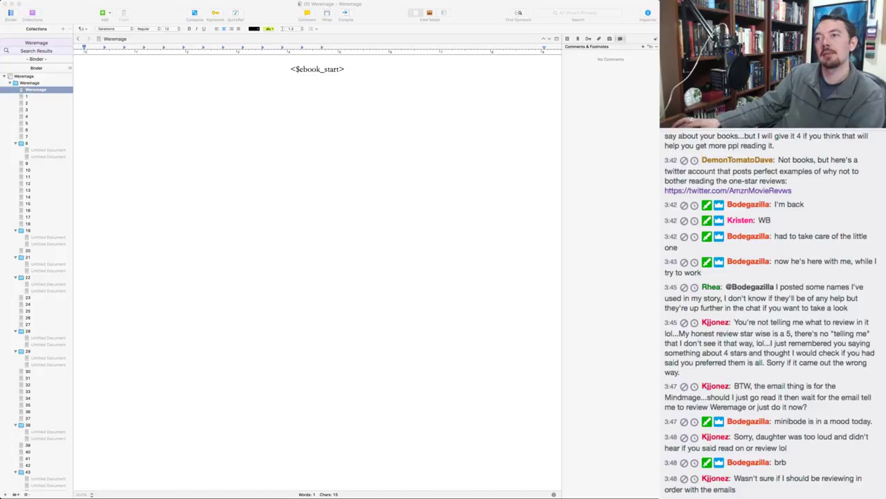
pyautogui.click(317, 80)
# Check the start tag in the folder's composite text and remove the new Weremage document from ahead of chapter 1.
pyautogui.click(29, 82)
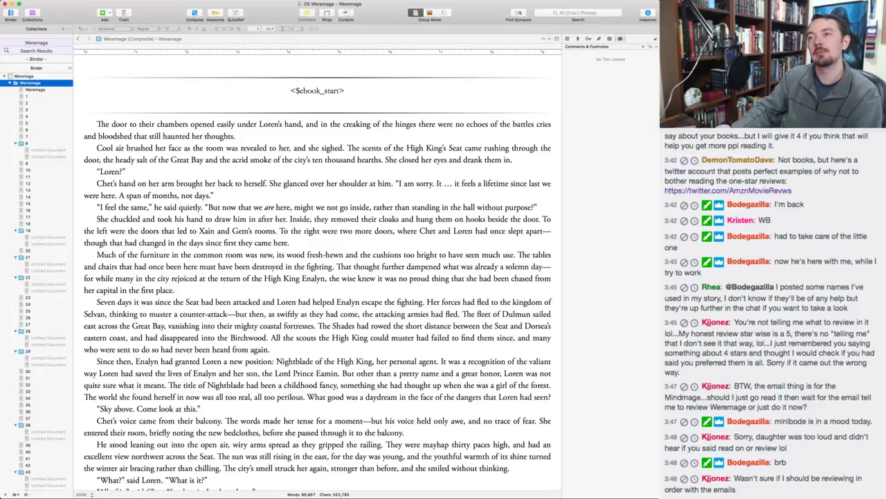
pyautogui.click(35, 90)
# Select all the manuscript documents in the binder, from chapter 1 through the epilogue.
pyautogui.click(26, 96)
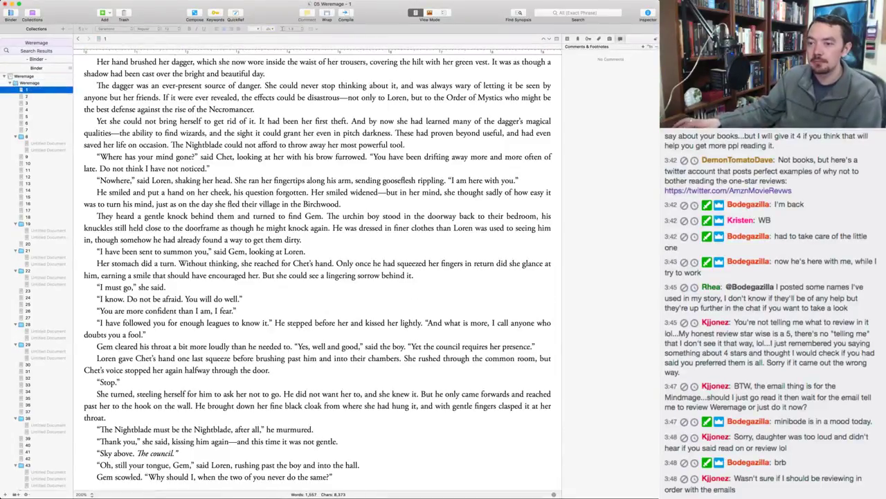
pyautogui.scroll(-5, 36, 277)
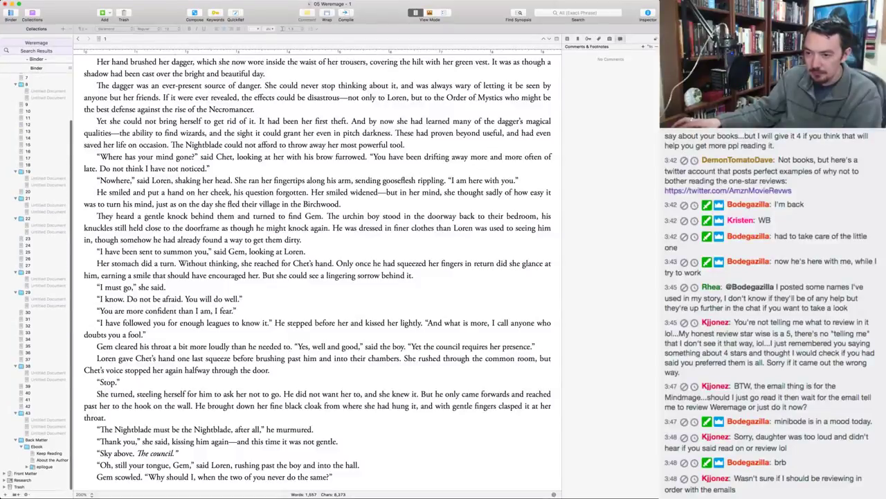
pyautogui.press('super+a')
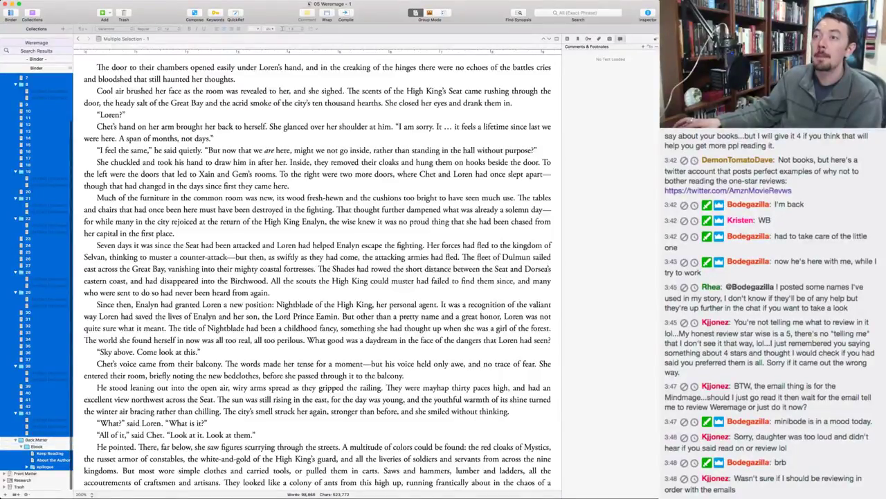
pyautogui.scroll(3, 38, 277)
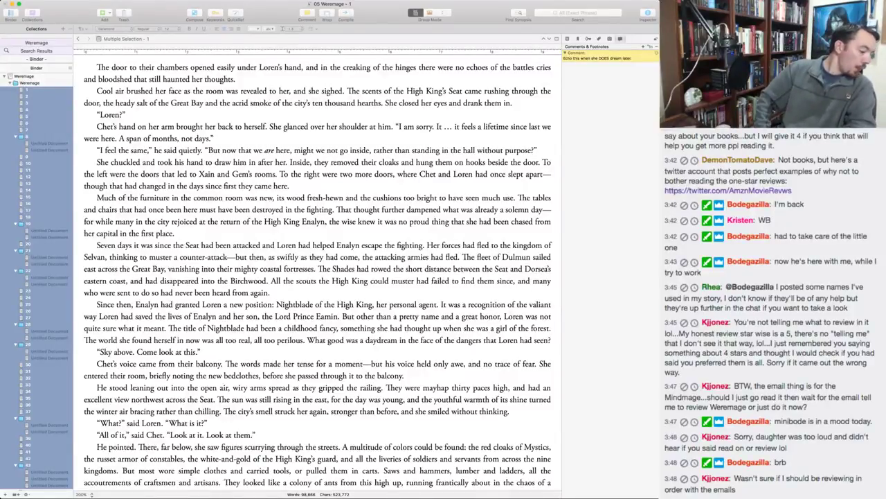
# Expand the Front Matter and Research folders in the binder to view the items inside them.
pyautogui.press('super+Tab')
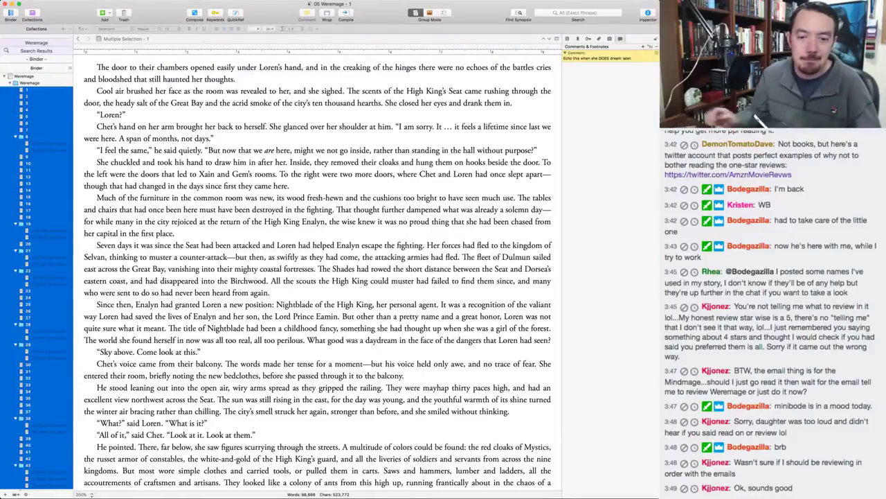
pyautogui.press('super+Tab')
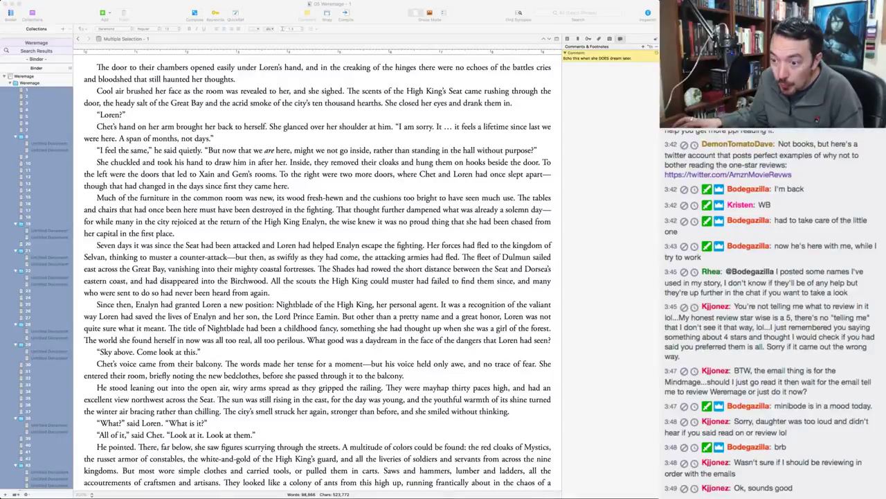
pyautogui.scroll(-5, 36, 277)
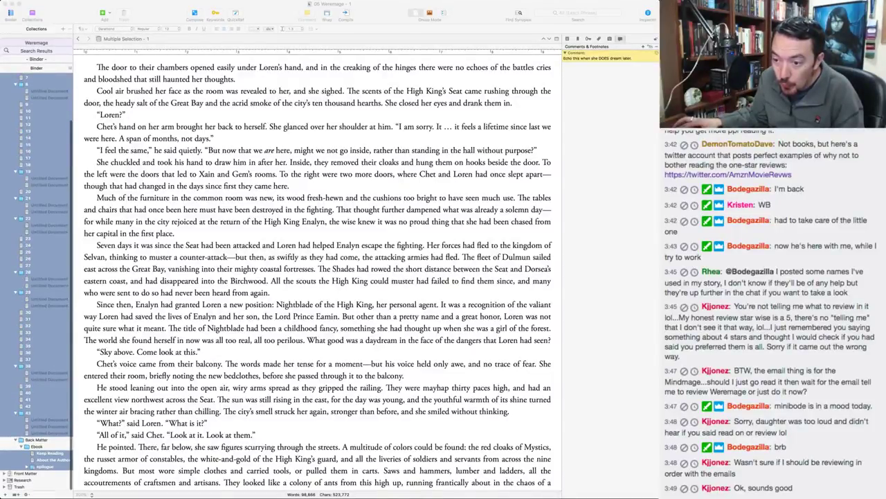
pyautogui.press('super+Tab')
pyautogui.click(7, 473)
pyautogui.scroll(-2, 36, 346)
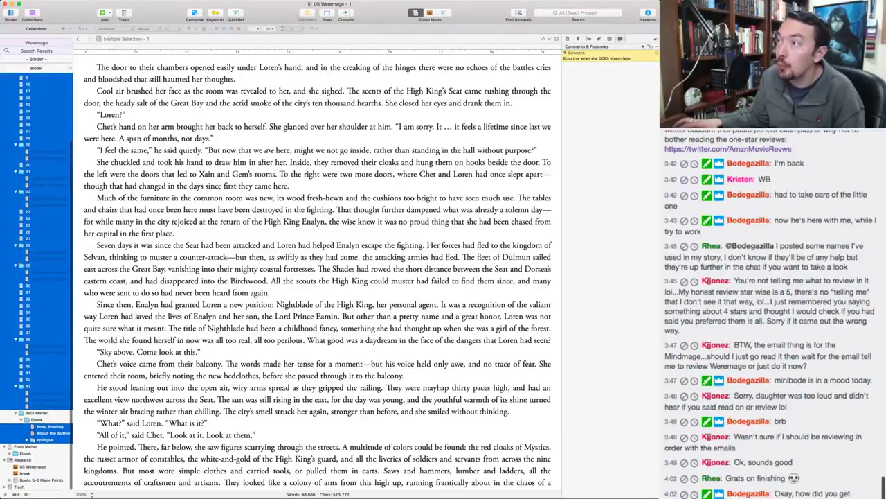
pyautogui.press('super+Tab')
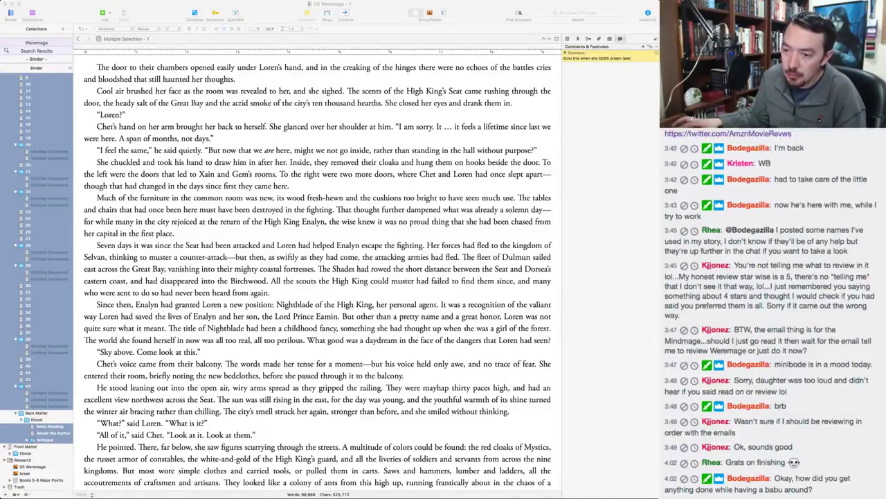
pyautogui.click(23, 459)
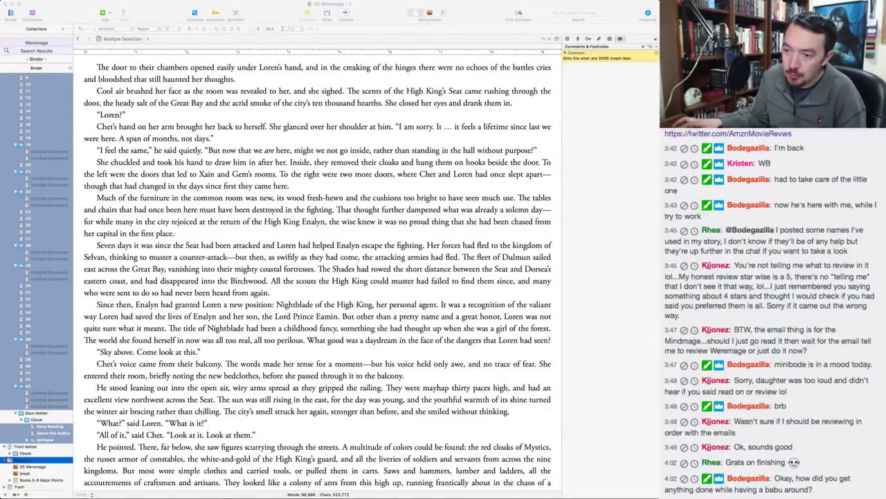
pyautogui.press('super+Tab')
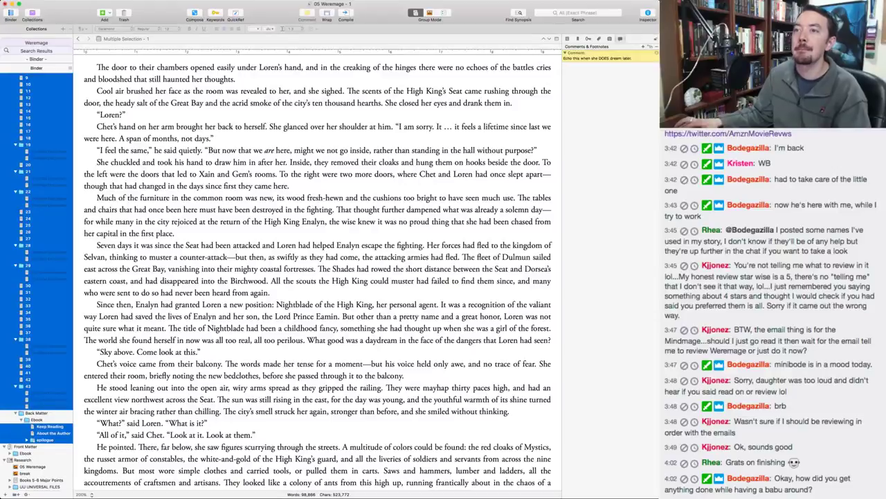
# Rename chapters 1 and 2 in the Weremage manuscript folder as ONE and TWO.
pyautogui.click(35, 89)
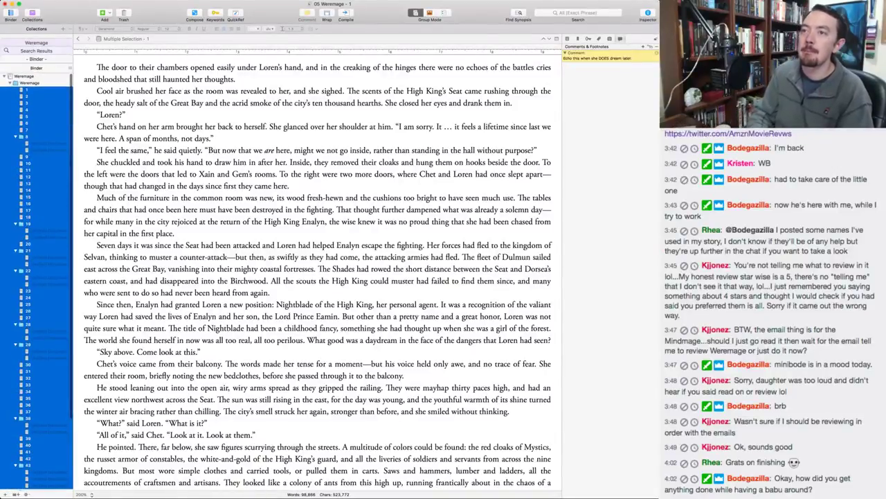
pyautogui.write('ONE')
pyautogui.press('Return')
pyautogui.press('Down')
pyautogui.press('Return')
pyautogui.write('TWO')
pyautogui.press('Return')
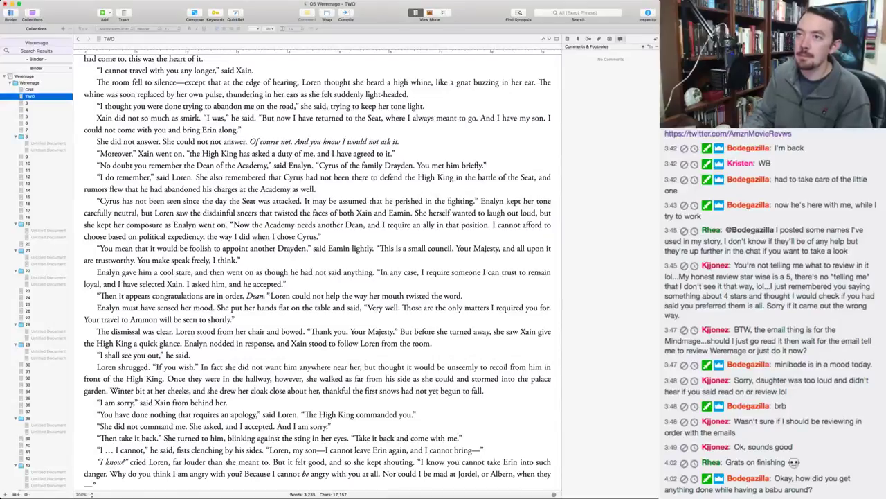
# Rename chapters 3 and 4 in the binder as THREE and FOUR.
pyautogui.press('Down')
pyautogui.press('Return')
pyautogui.write('THREE')
pyautogui.press('Return')
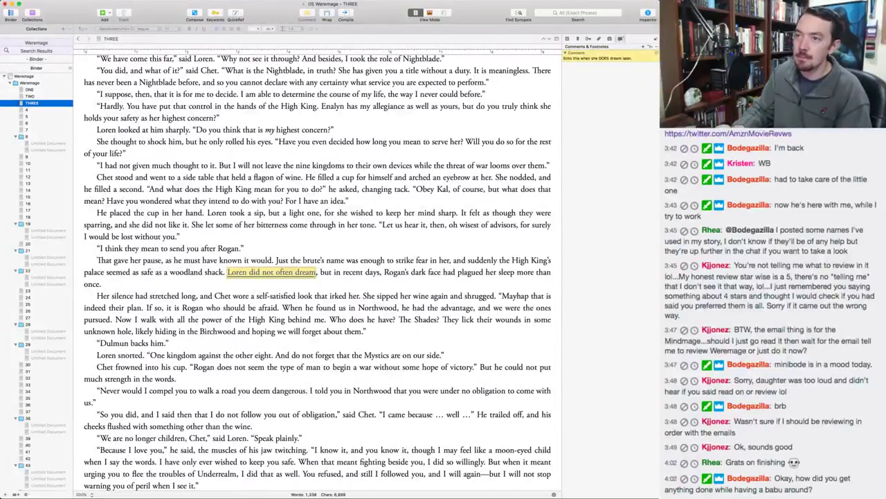
pyautogui.press('Down')
pyautogui.press('Return')
pyautogui.write('FOUR')
pyautogui.press('Return')
# Rename chapters 5 and 6 in the binder as FIVE and SIX.
pyautogui.press('Down')
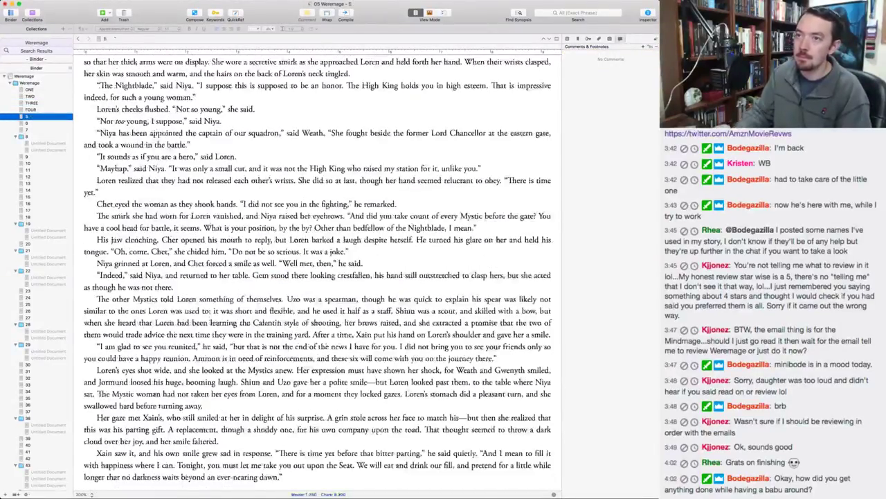
pyautogui.press('Return')
pyautogui.write('FIVE')
pyautogui.press('Return')
pyautogui.press('Down')
pyautogui.press('Return')
pyautogui.write('SIX')
pyautogui.press('Return')
# Rename chapter 7 as SEVEN and the chapter folder 8 as EIGHT.
pyautogui.press('Down')
pyautogui.press('Return')
pyautogui.write('SEVEN')
pyautogui.press('Return')
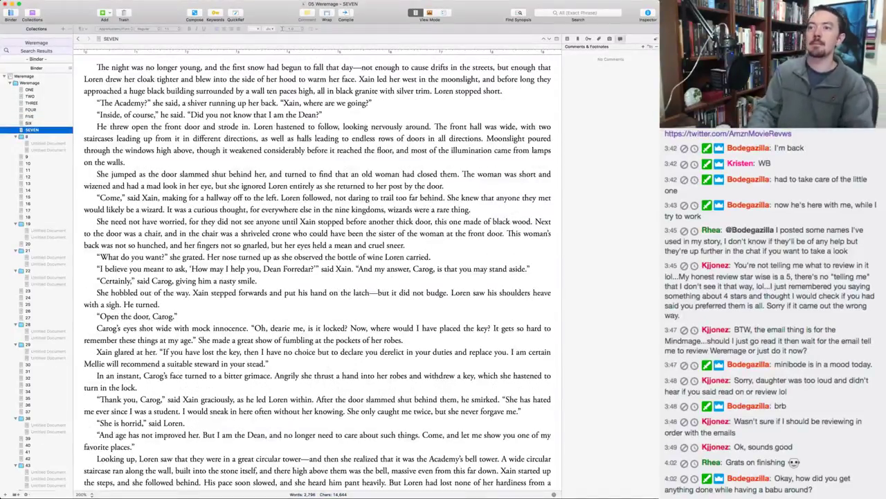
pyautogui.press('Down')
pyautogui.press('Return')
pyautogui.write('EIGHT')
pyautogui.press('Return')
# Rename chapters 9 and 10, below the EIGHT folder, as NINE and TEN.
pyautogui.press('Down')
pyautogui.press('Return')
pyautogui.write('NINE')
pyautogui.press('Return')
pyautogui.press('Down')
pyautogui.press('Return')
pyautogui.write('TEN')
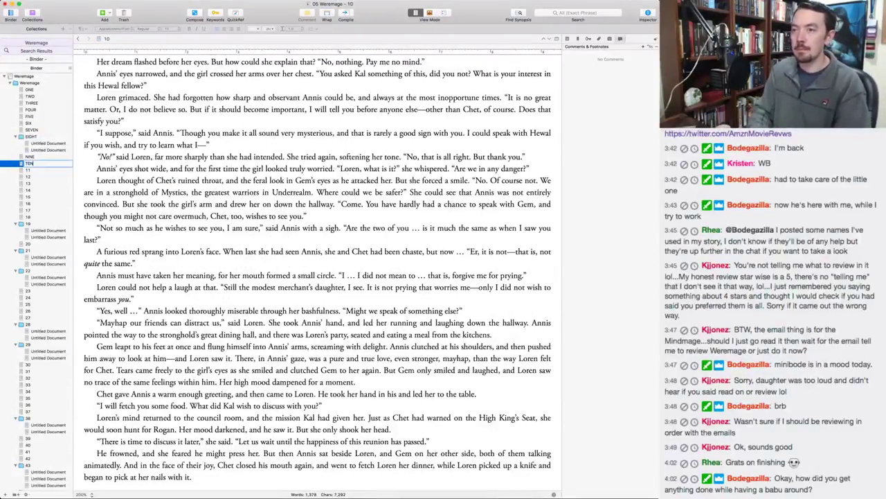
pyautogui.press('Return')
# Rename chapters 11 and 12 in the binder as ELEVEN and TWELVE.
pyautogui.press('Down')
pyautogui.press('Return')
pyautogui.write('ELEVEN')
pyautogui.press('Return')
pyautogui.press('Down')
pyautogui.press('Return')
pyautogui.write('TWELVE')
pyautogui.press('Return')
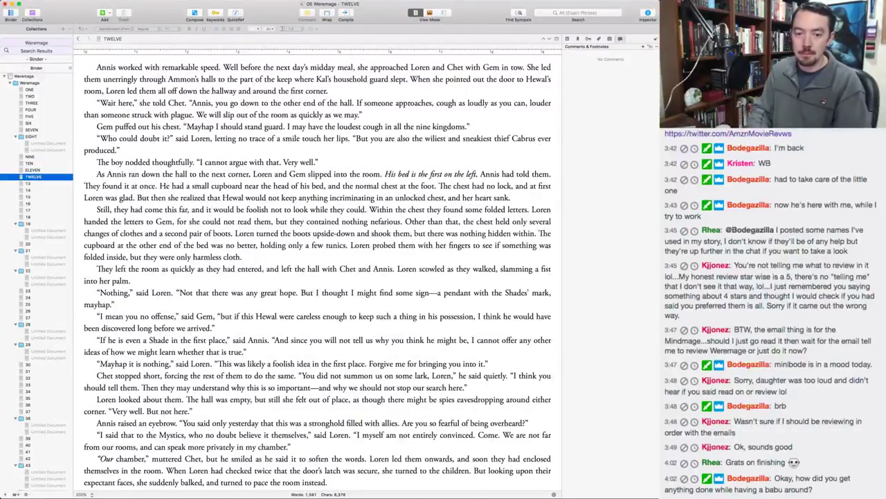
# Rename chapters 13 and 14 in the binder as THIRTEEN and FOURTEEN.
pyautogui.press('Down')
pyautogui.press('Return')
pyautogui.write('THIRTEEN')
pyautogui.press('Return')
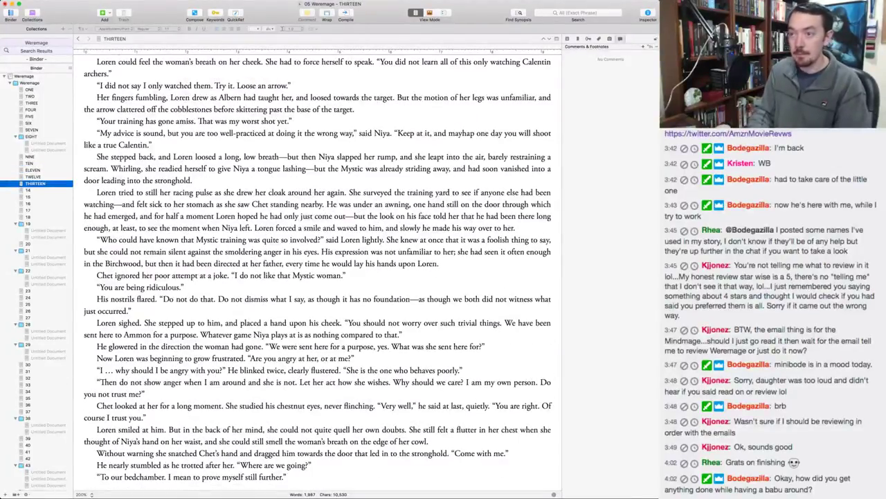
pyautogui.press('Down')
pyautogui.press('Return')
pyautogui.write('FOURTEEN')
pyautogui.press('Return')
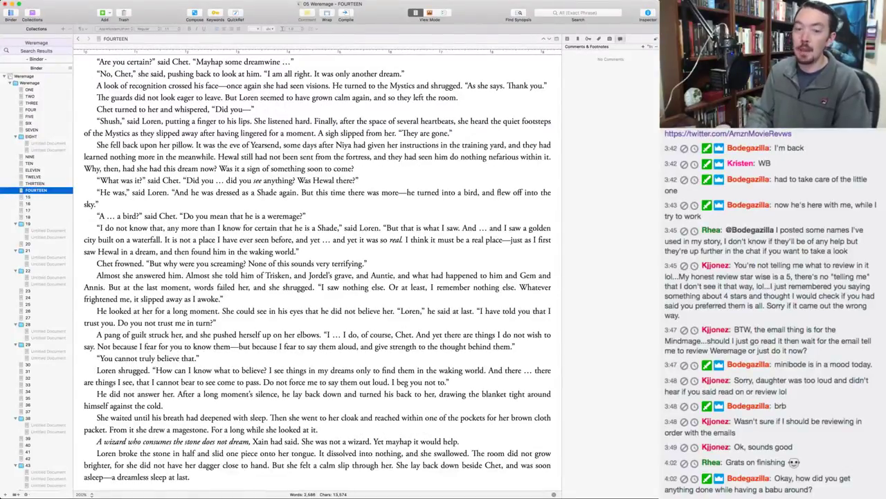
# Rename chapters 15 and 16 in the binder as FIFTEEN and SIXTEEN.
pyautogui.press('Down')
pyautogui.press('Return')
pyautogui.write('FIFTE')
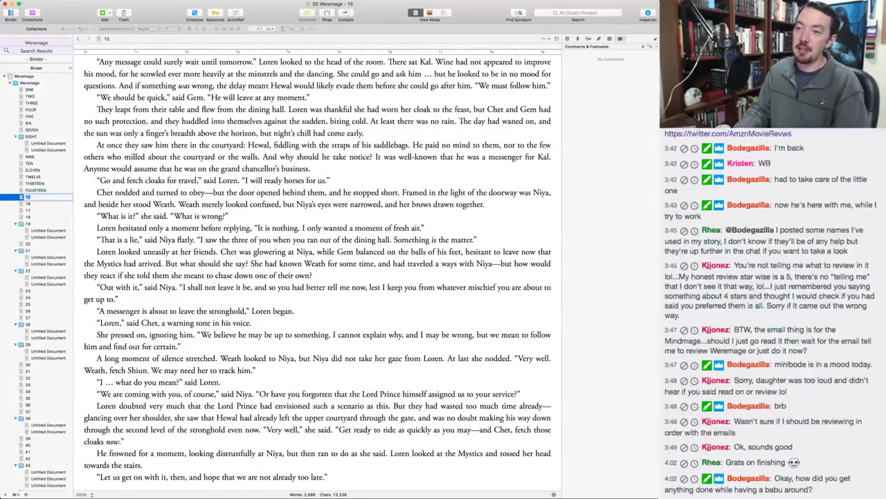
pyautogui.write('EN')
pyautogui.press('Return')
pyautogui.press('Down')
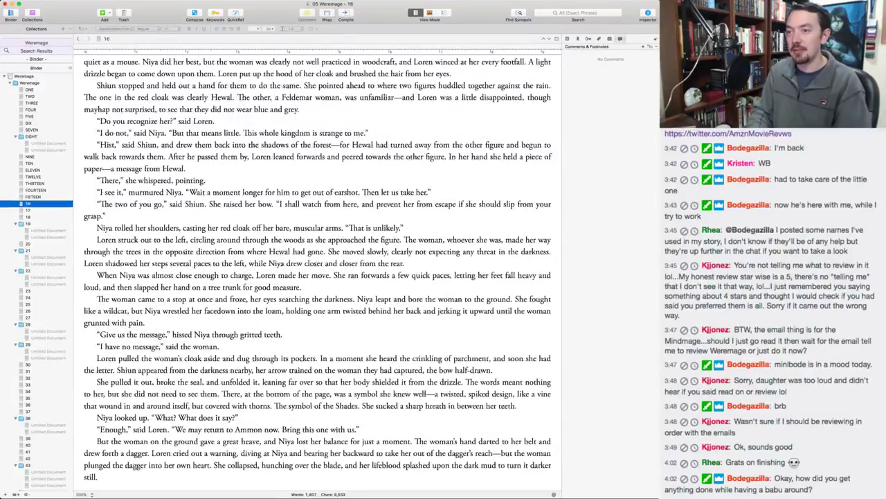
pyautogui.press('Return')
pyautogui.write('SIXTEEN')
pyautogui.press('Return')
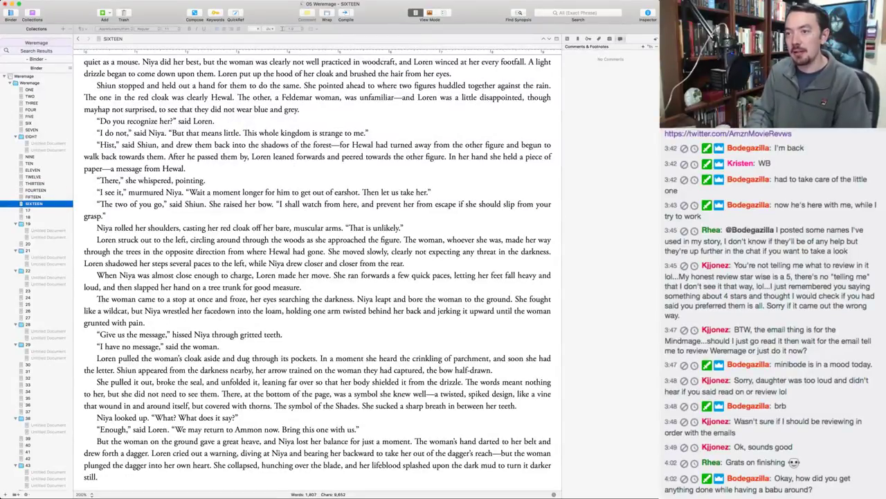
# Rename chapters 17 and 18 in the binder as SEVENTEEN and EIGHTEEN.
pyautogui.press('Down')
pyautogui.press('Return')
pyautogui.write('SEVENTEEN')
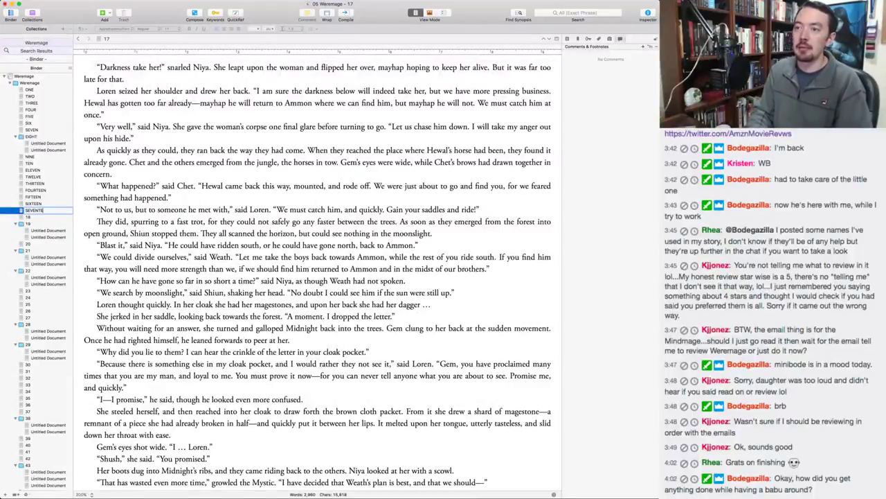
pyautogui.press('Return')
pyautogui.press('Down')
pyautogui.press('Return')
pyautogui.write('EIGHTEEN')
pyautogui.press('Return')
# Rename the chapter folder 19 as NINETEEN and chapter 20 as TWENTY.
pyautogui.press('Down')
pyautogui.press('Return')
pyautogui.write('NINETEEN')
pyautogui.press('Return')
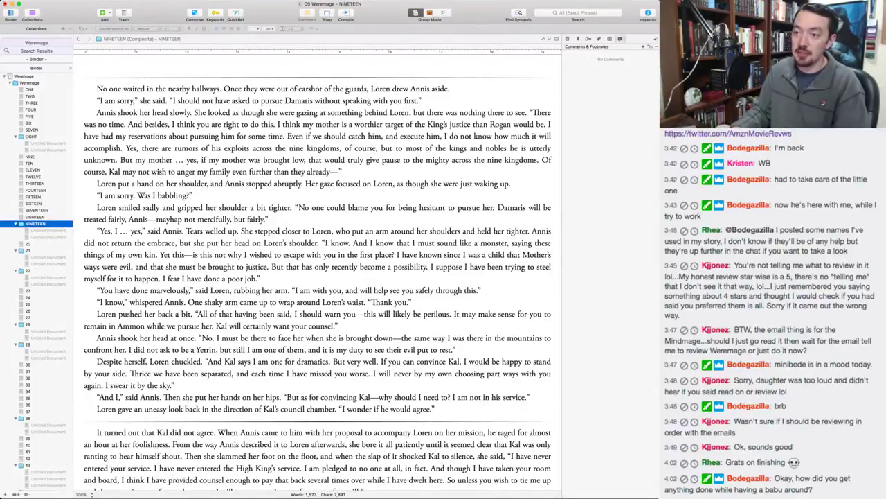
pyautogui.press('Down')
pyautogui.press('Return')
pyautogui.write('TWENTY')
pyautogui.press('Return')
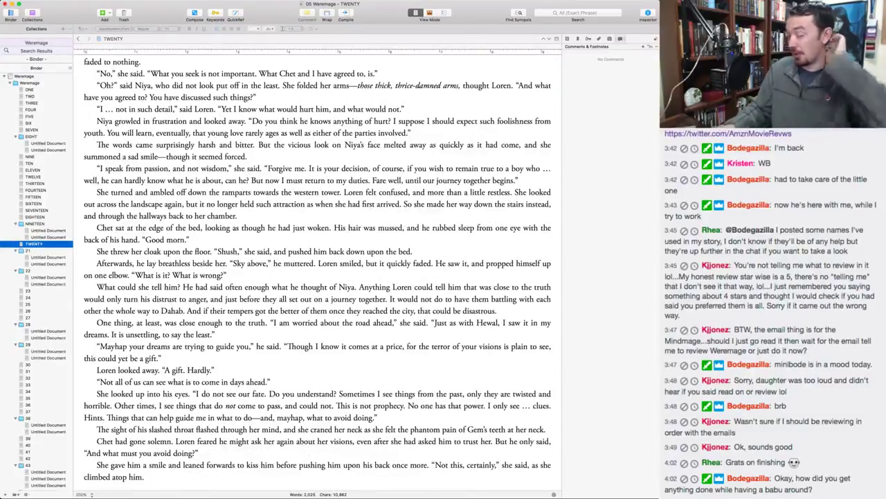
# Rename the chapter folders 21 and 22 as TWENTY-ONE and TWENTY-TWO, leaving their untitled subdocuments alone.
pyautogui.press('Down')
pyautogui.press('Return')
pyautogui.write('TWENTY-ONE')
pyautogui.press('Return')
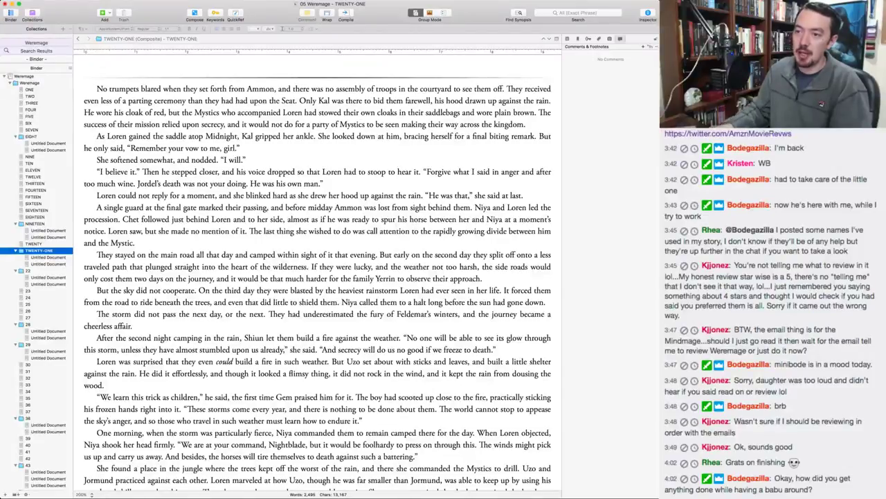
pyautogui.press('Down')
pyautogui.press('Down')
pyautogui.press('Return')
pyautogui.write('TWENTY-TWO')
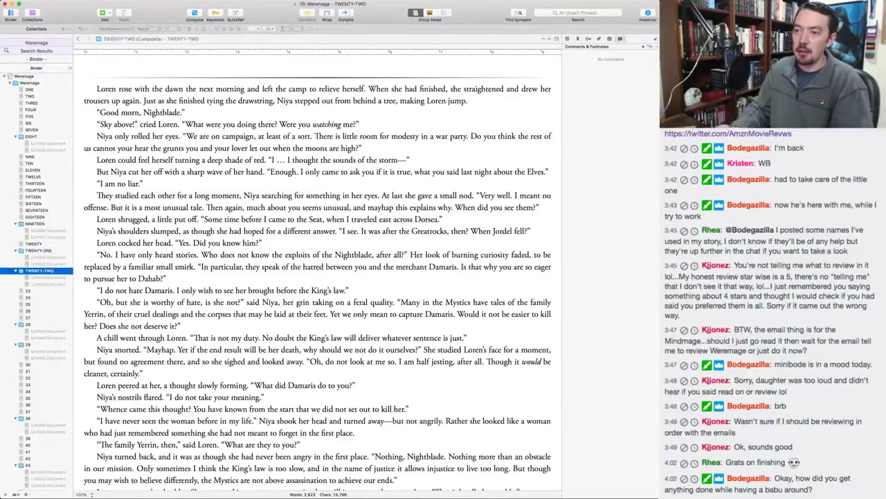
pyautogui.press('Return')
# Rename chapters 23 and 24, below the TWENTY-TWO folder, as TWENTY-THREE and TWENTY-FOUR.
pyautogui.press('Down')
pyautogui.press('Down')
pyautogui.press('Down')
pyautogui.press('Return')
pyautogui.write('TWENTY-THREE')
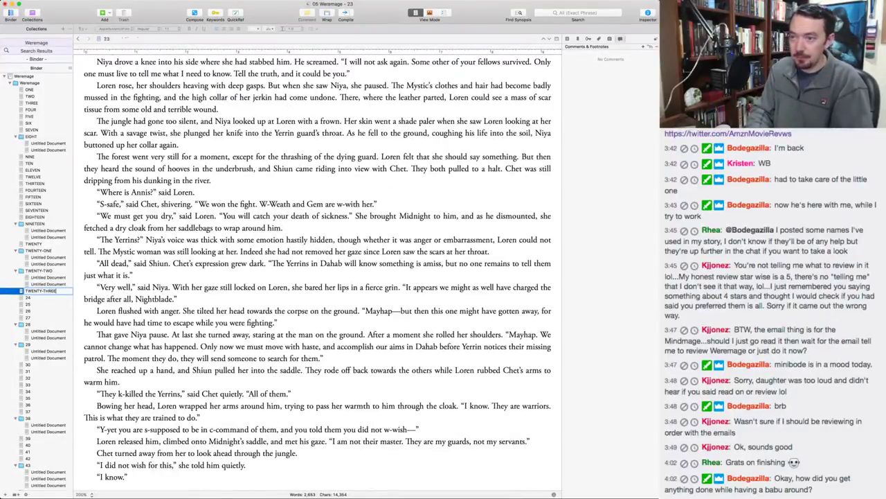
pyautogui.press('Return')
pyautogui.press('Down')
pyautogui.press('Return')
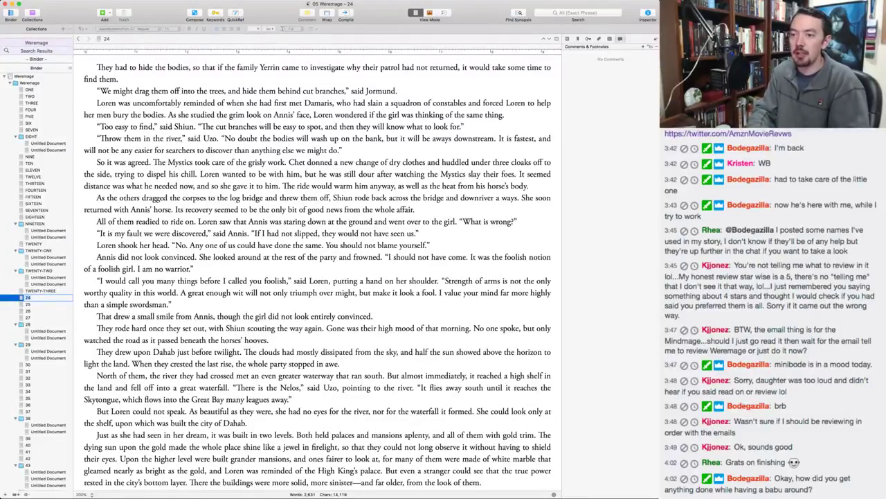
pyautogui.write('TWENTY-FOUR')
pyautogui.press('Return')
# Rename chapters 25 and 26 in the binder as TWENTY-FIVE and TWENTY-SIX.
pyautogui.press('Down')
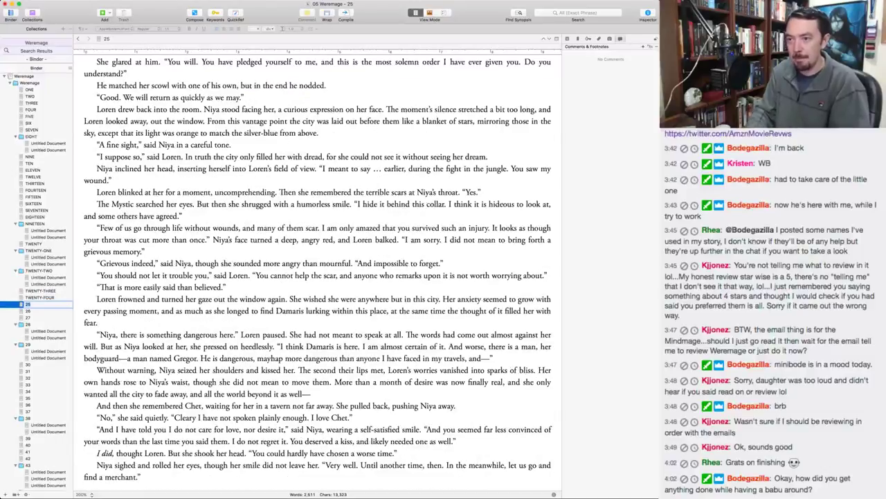
pyautogui.write('TWENTY-FIVE')
pyautogui.press('Return')
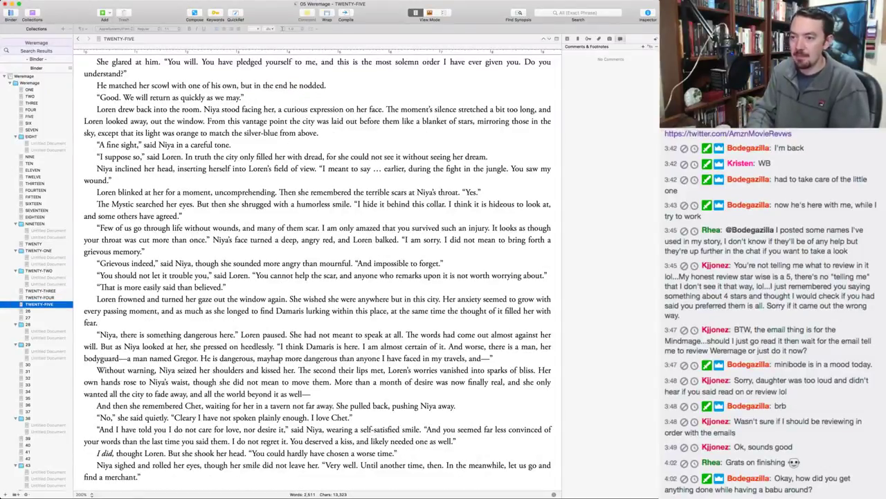
pyautogui.press('Down')
pyautogui.press('Return')
pyautogui.write('TWENTY-SIX')
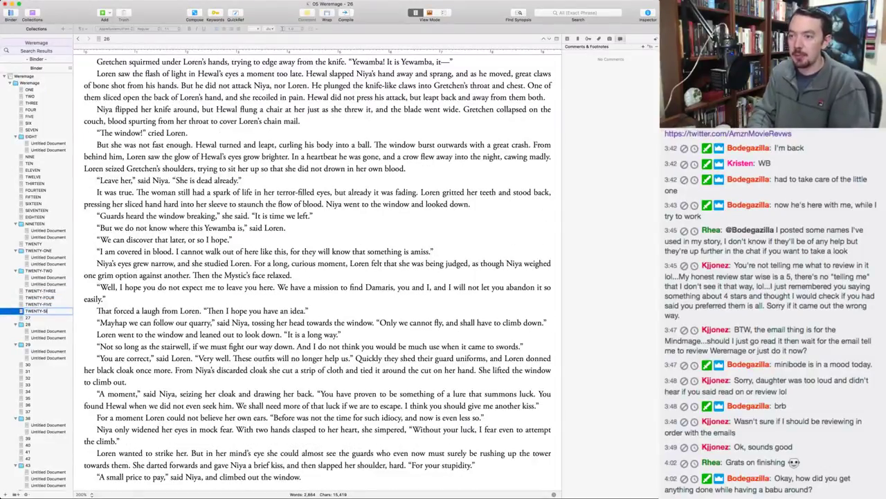
pyautogui.press('Return')
# Rename chapter 27 as TWENTY-SEVEN and the chapter folder 28 as TWENTY-EIGHT.
pyautogui.press('Down')
pyautogui.press('Return')
pyautogui.write('TWENTY-SEVEN')
pyautogui.press('Return')
pyautogui.press('Down')
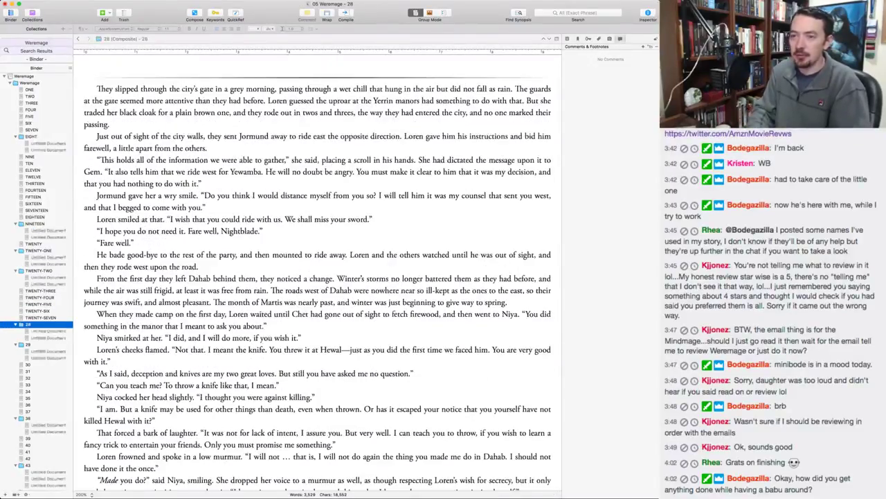
pyautogui.write('TWENTY-EIGHT')
pyautogui.press('Return')
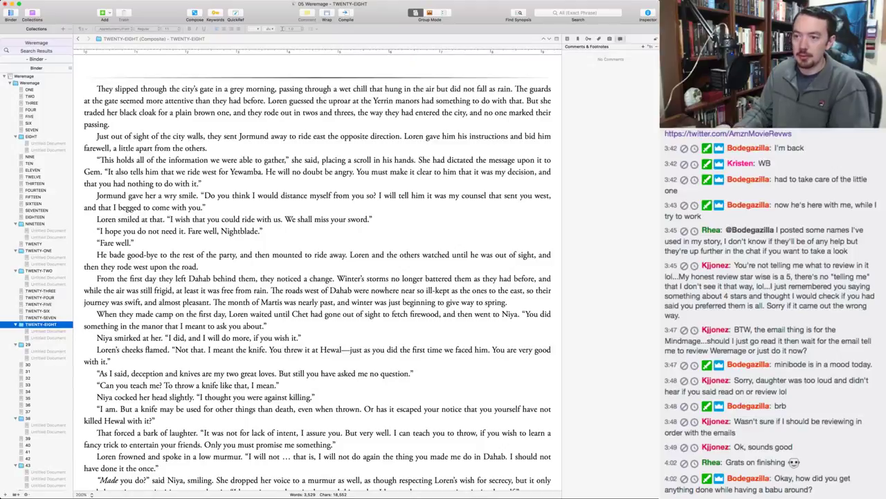
# Rename the chapter folder 29 as TWENTY-NINE and chapter 30 as THIRTY.
pyautogui.press('Down')
pyautogui.press('Down')
pyautogui.press('Down')
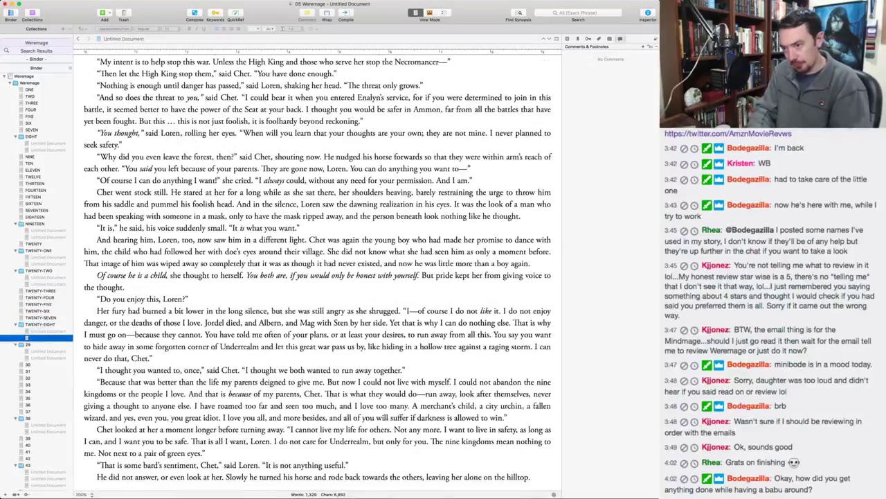
pyautogui.press('Return')
pyautogui.write('TWENTY-NINE')
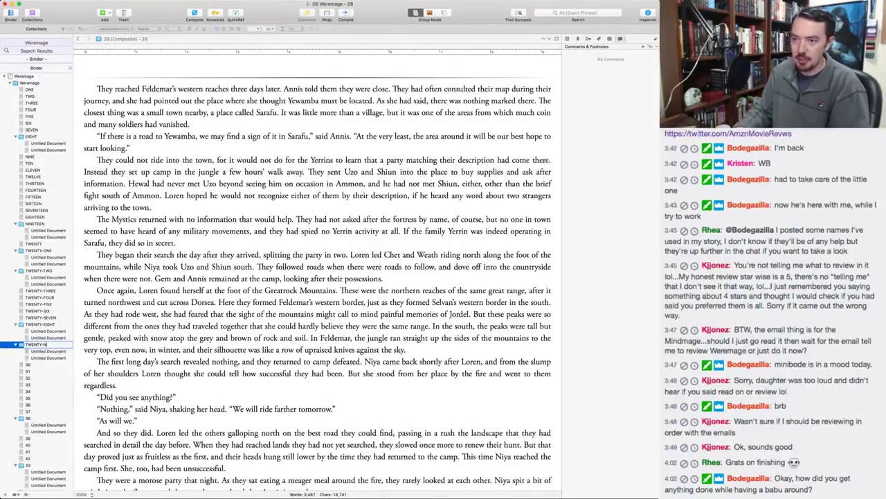
pyautogui.press('Return')
pyautogui.press('Down')
pyautogui.press('Down')
pyautogui.press('Down')
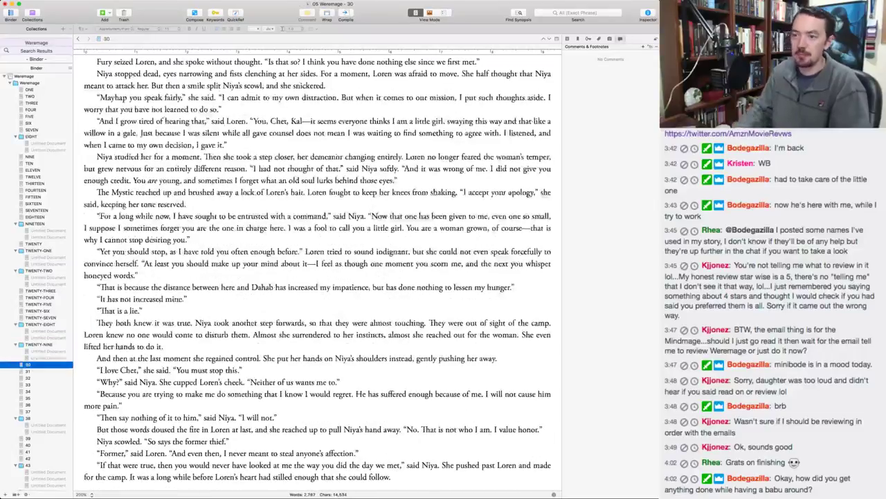
pyautogui.press('Return')
pyautogui.write('THIRTY')
pyautogui.press('Return')
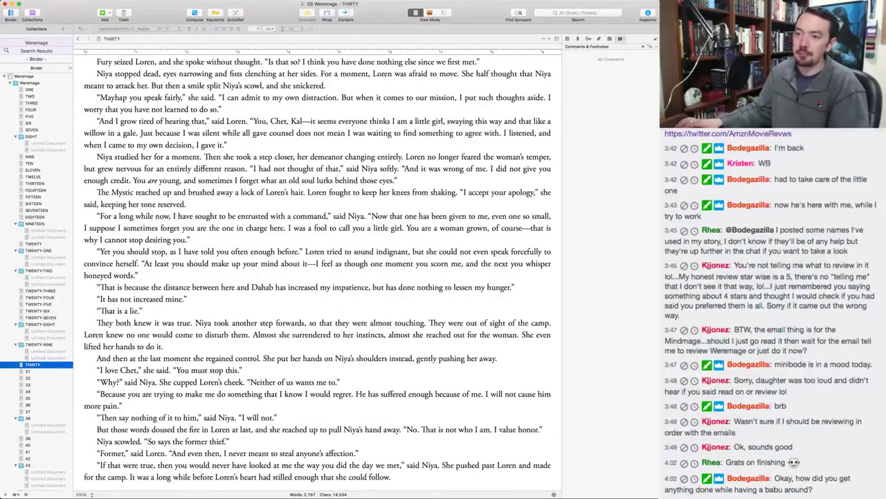
# Rename chapters 31 and 32, below THIRTY in the binder, as THIRTY-ONE and THIRTY-TWO.
pyautogui.press('Down')
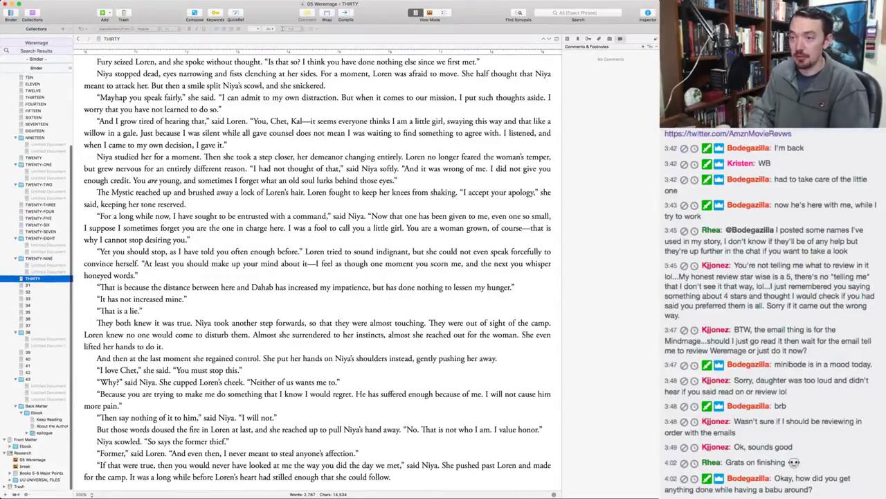
pyautogui.press('Return')
pyautogui.write('THIRTY-ONE')
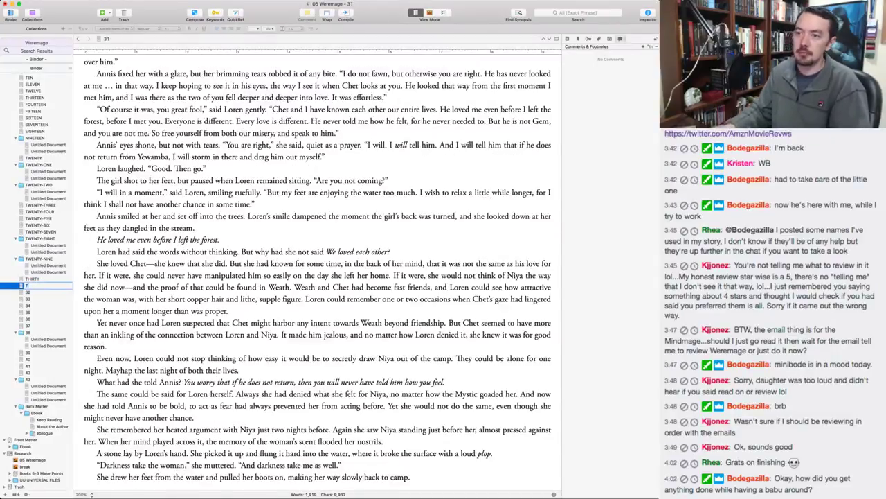
pyautogui.press('Return')
pyautogui.press('Down')
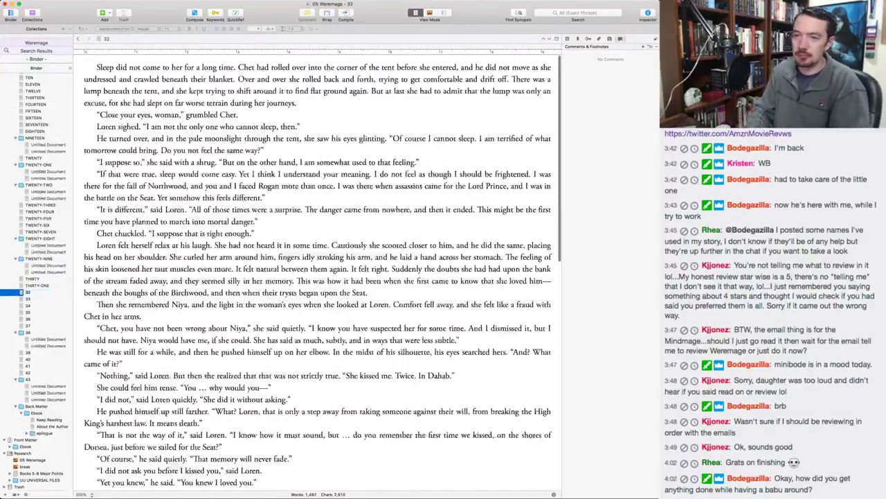
pyautogui.press('Return')
pyautogui.write('THIRTY-TWO')
pyautogui.press('Return')
# Rename chapters 33 and 34 in the binder as THIRTY-THREE and THIRTY-FOUR.
pyautogui.press('Down')
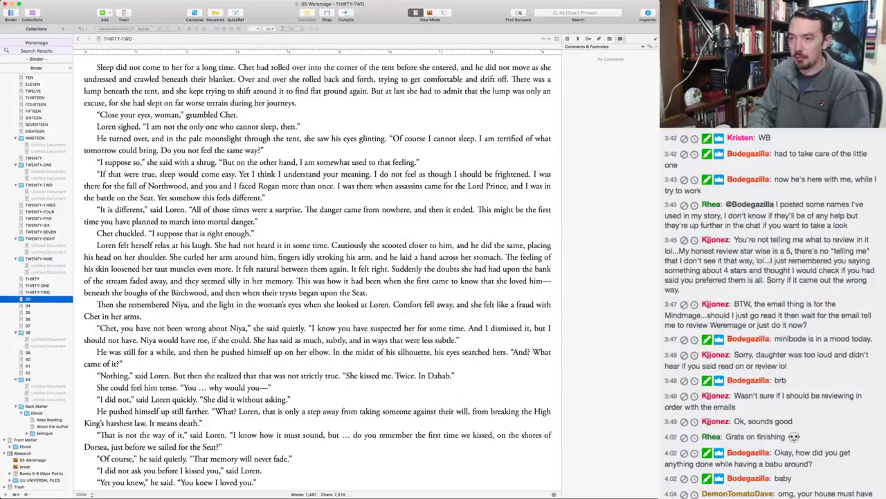
pyautogui.press('Return')
pyautogui.write('THIRTY-THREE')
pyautogui.press('Return')
pyautogui.press('Down')
pyautogui.press('Return')
pyautogui.write('THIRTY-FOUR')
pyautogui.press('Return')
# Rename chapters 35 and 36 in the binder as THIRTY-FIVE and THIRTY-SIX.
pyautogui.press('Down')
pyautogui.press('Return')
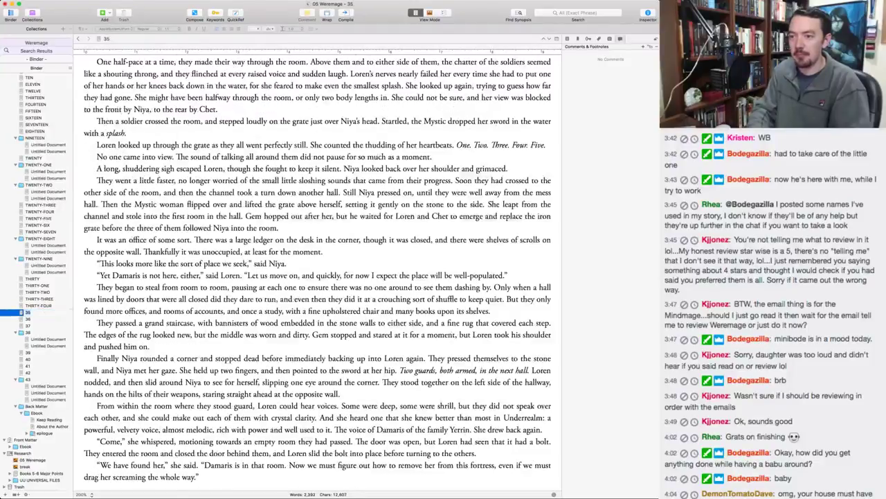
pyautogui.write('THIRTY-FIVE')
pyautogui.press('Return')
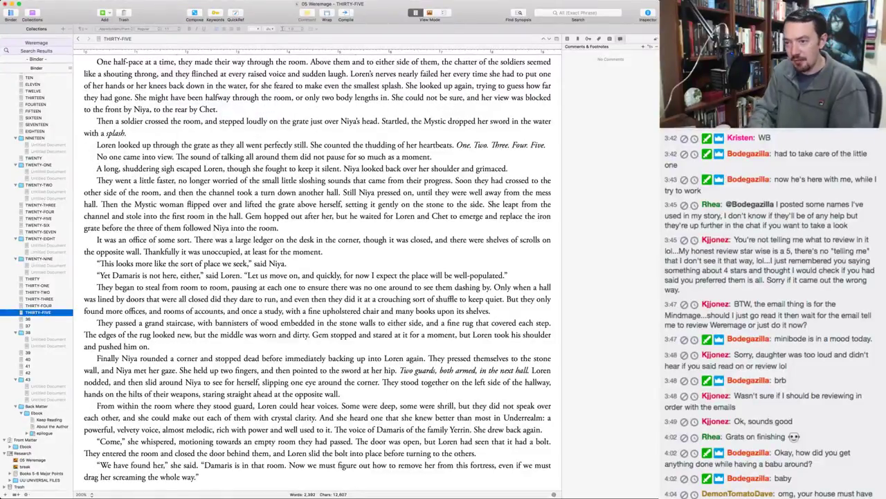
pyautogui.press('Down')
pyautogui.press('Return')
pyautogui.write('THIRTY-')
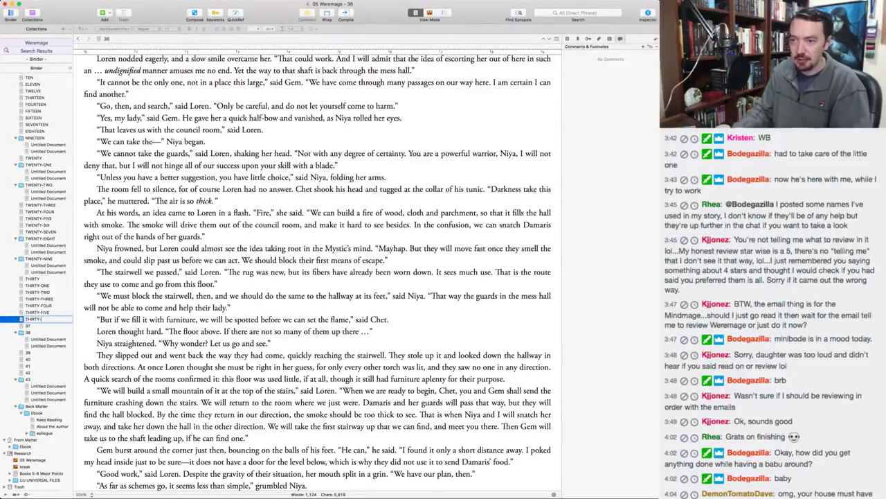
pyautogui.write('FIVIX')
pyautogui.press('Return')
# Rename chapter 37 as THIRTY-SEVEN and the chapter folder 38 as THIRTY-EIGHT.
pyautogui.press('Down')
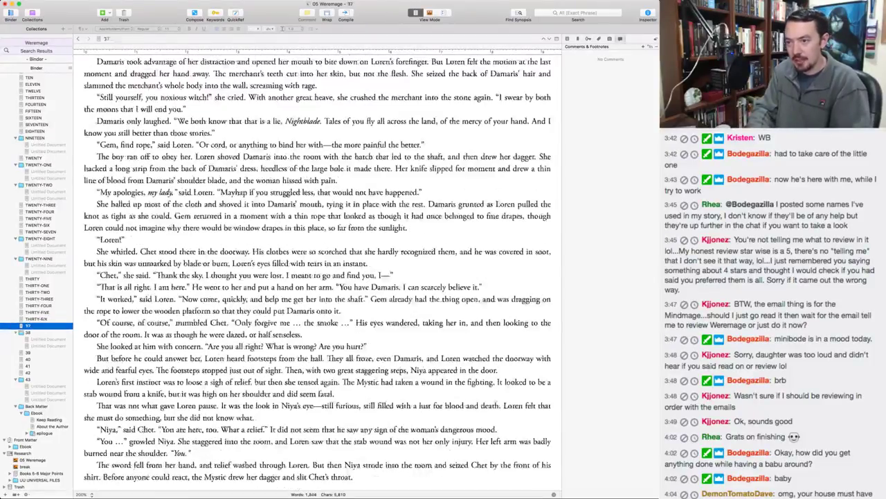
pyautogui.press('Return')
pyautogui.write('THIRTY-SEVEN')
pyautogui.press('Return')
pyautogui.press('Down')
pyautogui.press('Return')
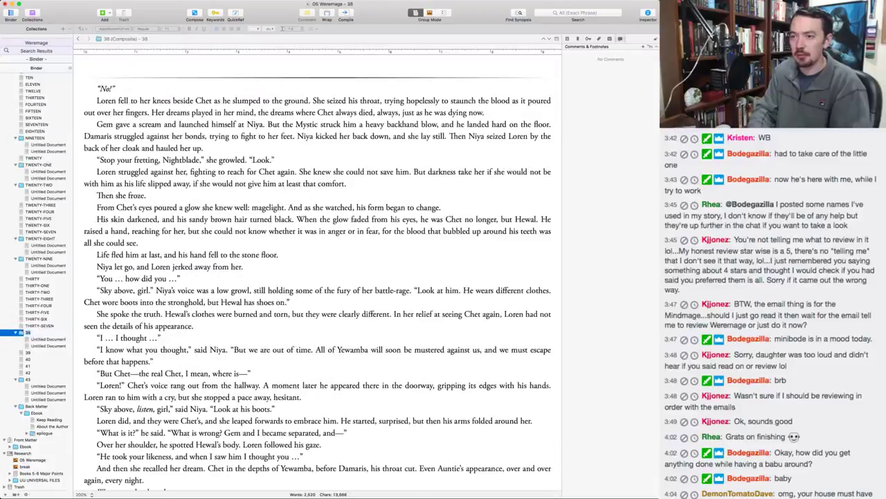
pyautogui.write('THIRTY-EIGHT')
pyautogui.press('Return')
# Rename chapters 39 and 40, below the THIRTY-EIGHT folder, as THIRTY-NINE and FORTY.
pyautogui.press('Down')
pyautogui.press('Down')
pyautogui.press('Down')
pyautogui.press('Return')
pyautogui.write('THIRTY-NINE')
pyautogui.press('Return')
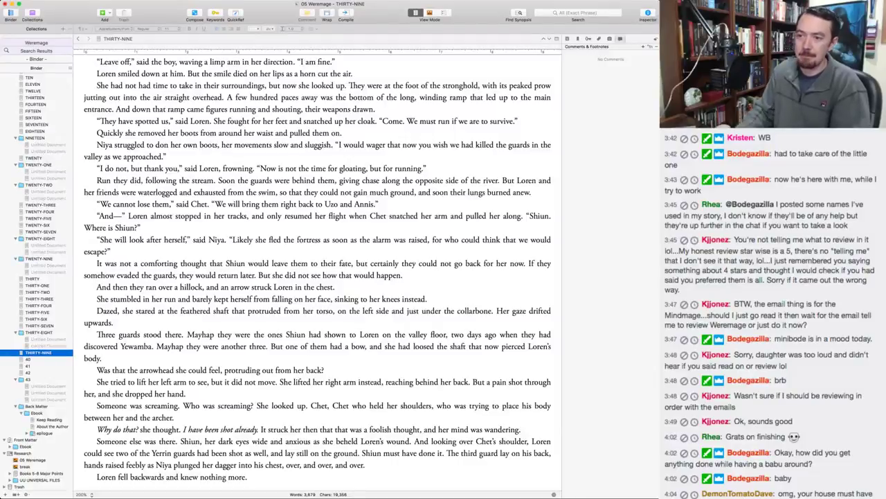
pyautogui.press('Down')
pyautogui.press('Return')
pyautogui.write('FORTY')
pyautogui.press('Return')
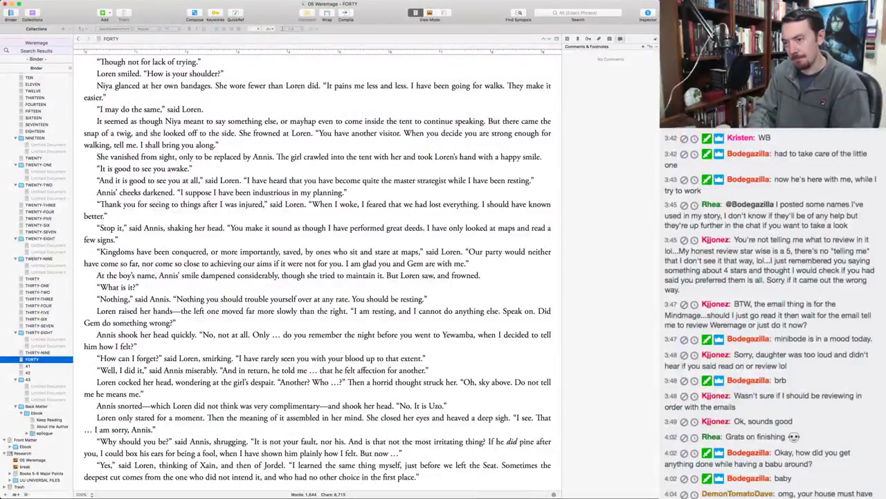
# Rename chapters 41 and 42 in the binder as FORTY-ONE and FORTY-TWO.
pyautogui.press('Down')
pyautogui.press('Return')
pyautogui.write('FORTY-ONE')
pyautogui.press('Return')
pyautogui.press('Down')
pyautogui.press('Return')
pyautogui.write('FORTY-')
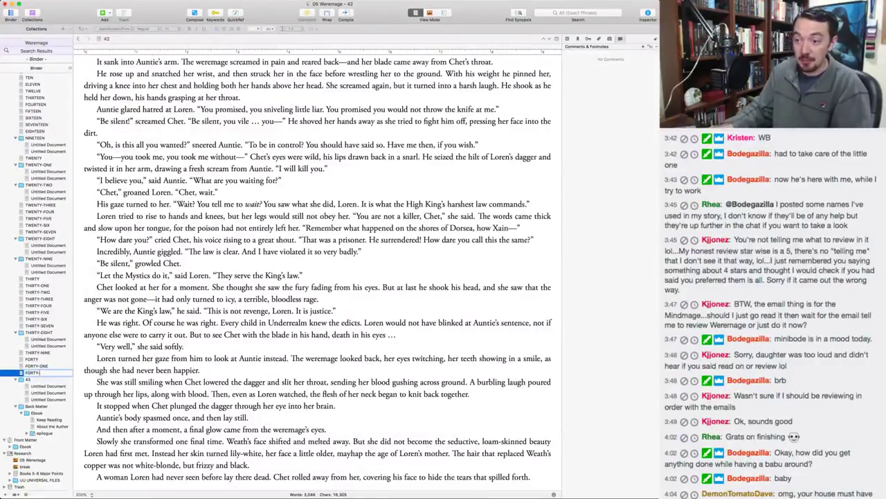
pyautogui.write('TWO')
pyautogui.press('Return')
# Rename the chapter folder 43, the last numbered chapter in the binder, as FORTY-THREE.
pyautogui.press('Down')
pyautogui.press('Return')
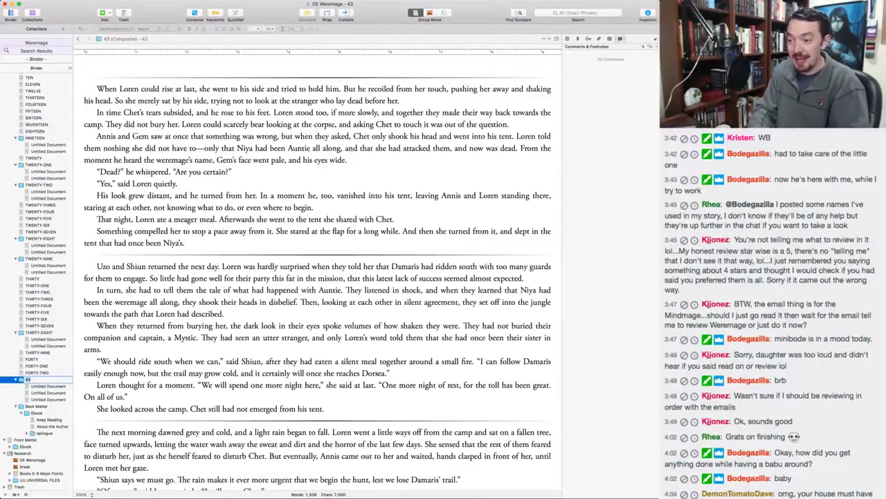
pyautogui.write('FORTY-THREE')
pyautogui.press('Return')
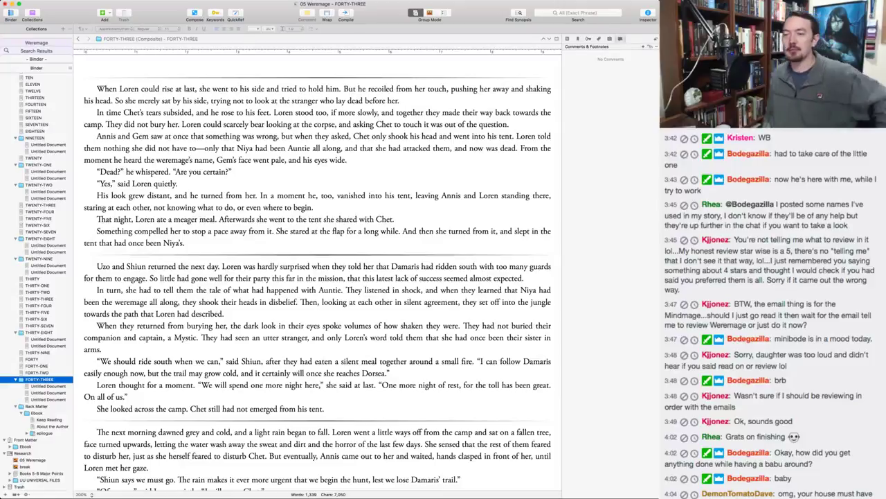
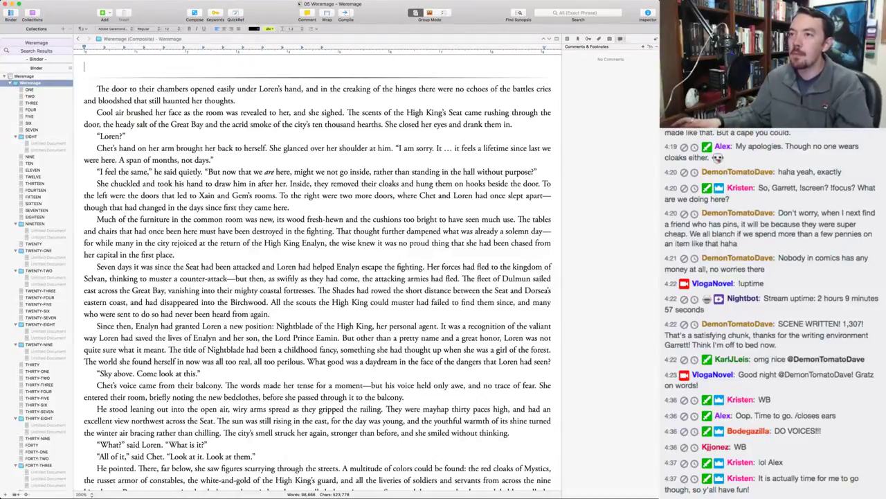
# Open chapter ONE and delete "the doors that led to" before "Xain and Gem's rooms" in its opening scene.
pyautogui.press('alt+super+Down')
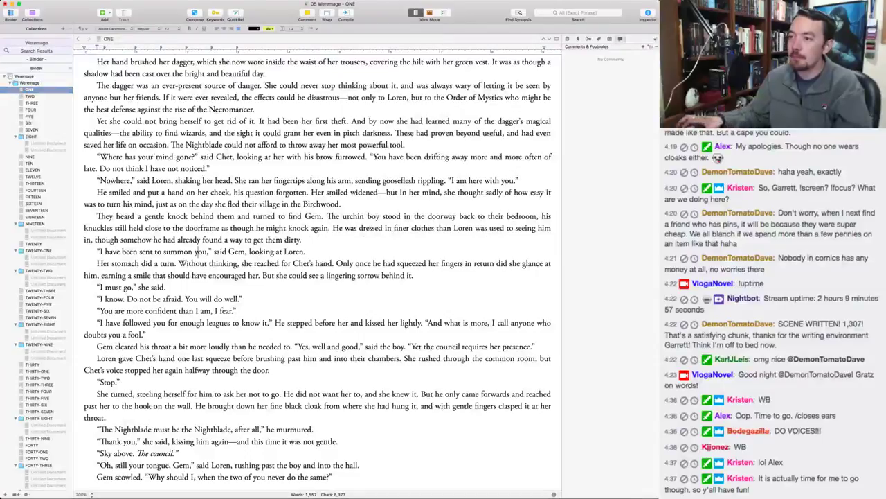
pyautogui.press('super+Up')
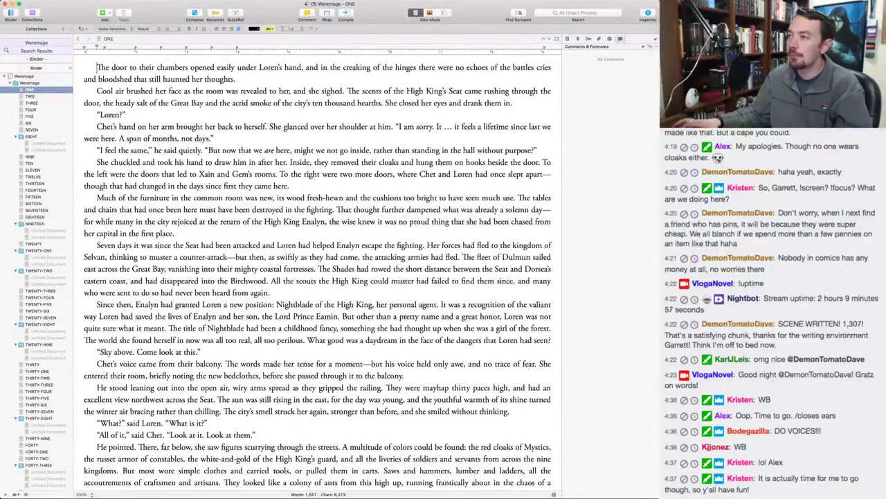
pyautogui.click(246, 162)
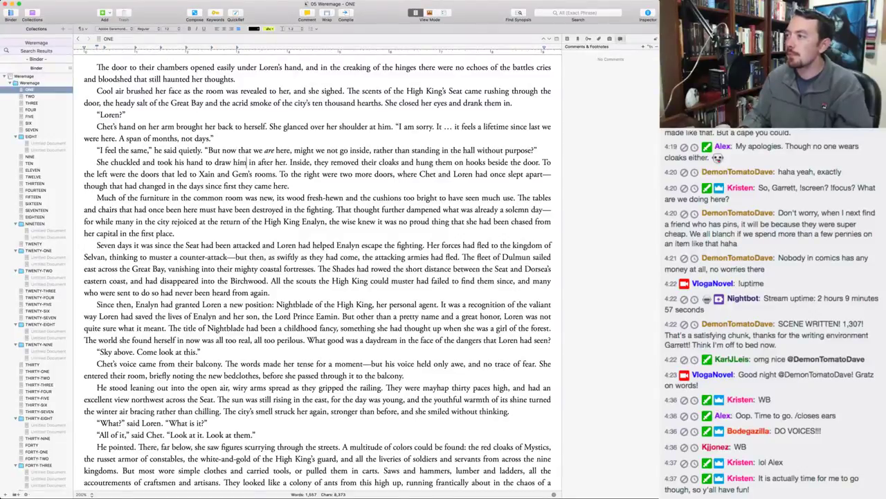
pyautogui.click(94, 174)
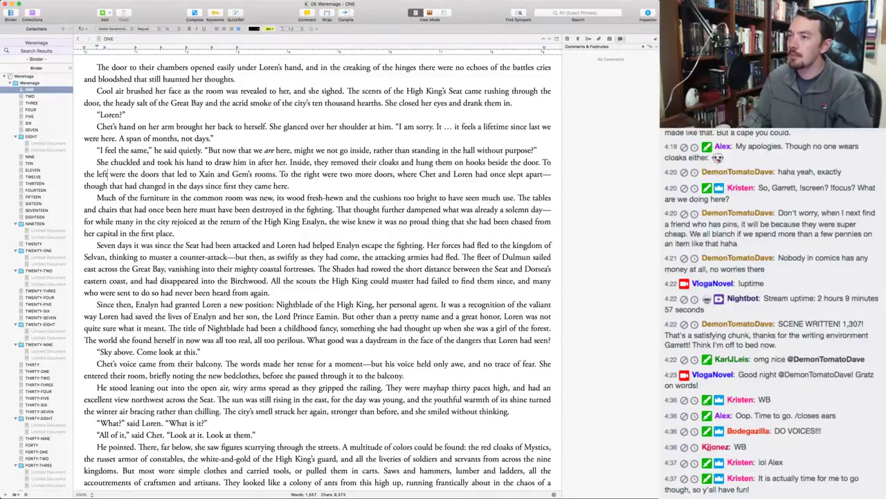
pyautogui.hotkey('alt', 'shift', 'Right')
pyautogui.hotkey('alt', 'shift', 'Right')
pyautogui.hotkey('alt', 'shift', 'Right')
pyautogui.hotkey('alt', 'shift', 'Right')
pyautogui.hotkey('alt', 'shift', 'Right')
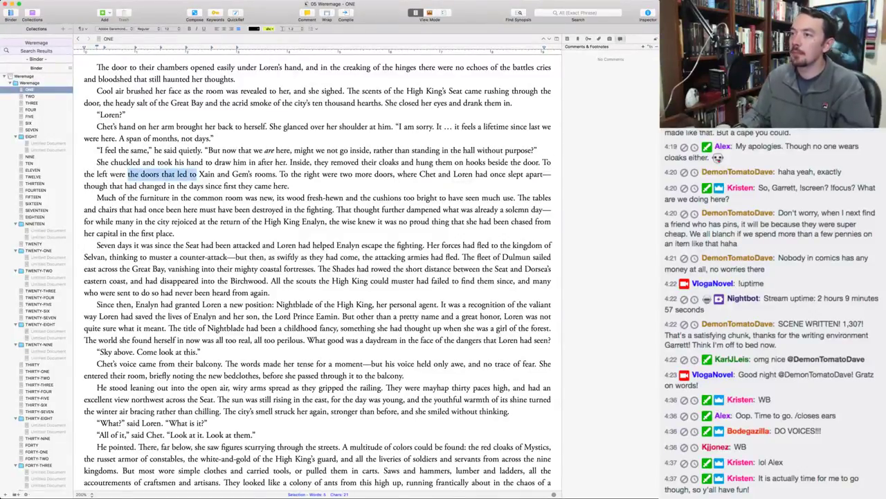
pyautogui.press('BackSpace')
# Replace "doors," with "rooms" in the sentence "To the right were two more doors, where Chet and Loren had once slept apart".
pyautogui.hotkey('alt', 'Right')
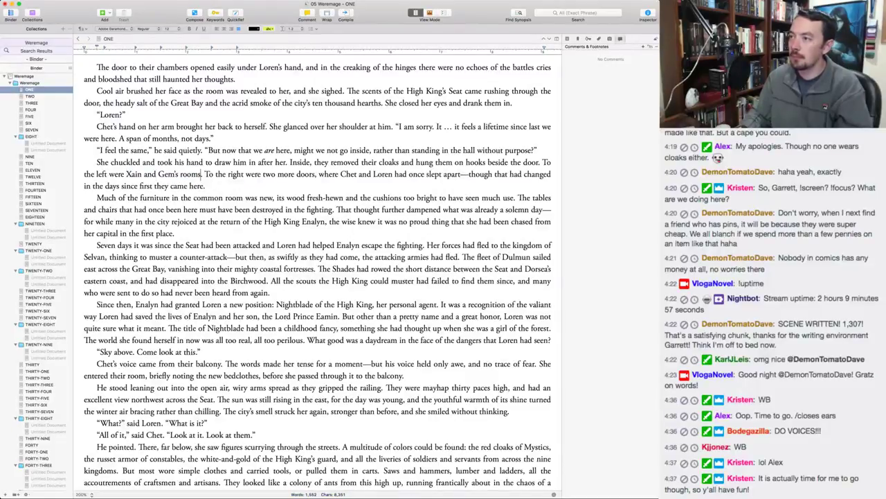
pyautogui.hotkey('alt', 'shift', 'Right')
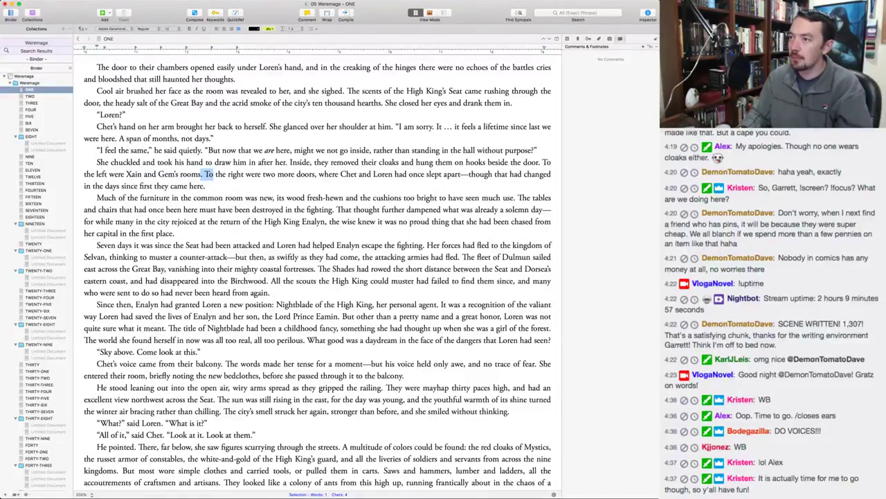
pyautogui.hotkey('alt', 'Right')
pyautogui.hotkey('alt', 'Right')
pyautogui.hotkey('alt', 'Right')
pyautogui.hotkey('alt', 'Right')
pyautogui.hotkey('alt', 'Right')
pyautogui.hotkey('alt', 'Right')
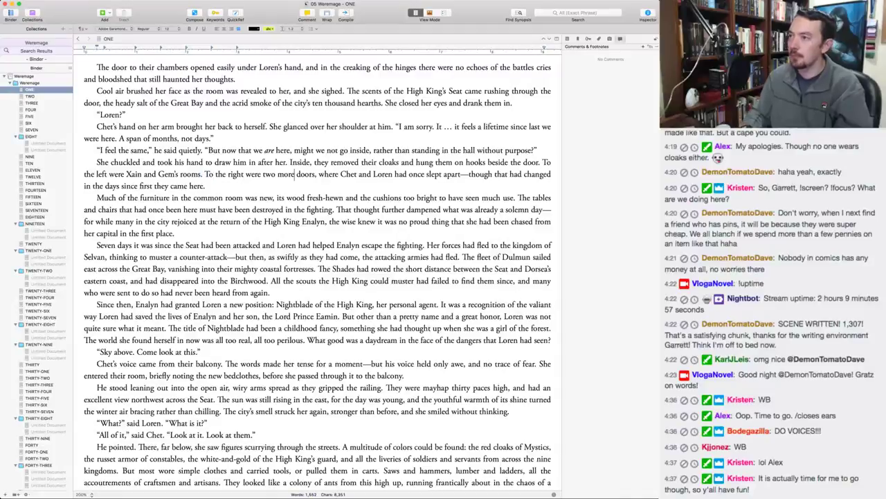
pyautogui.hotkey('alt', 'shift', 'Right')
pyautogui.write('rooms')
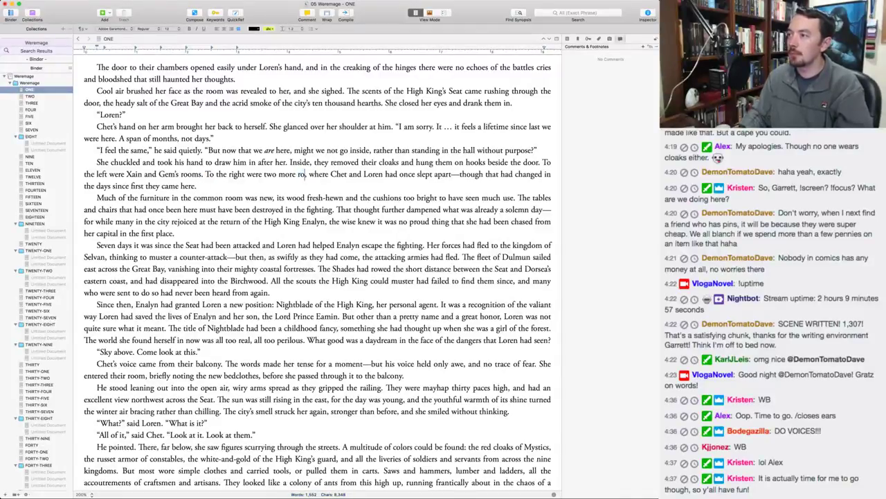
pyautogui.press('Delete')
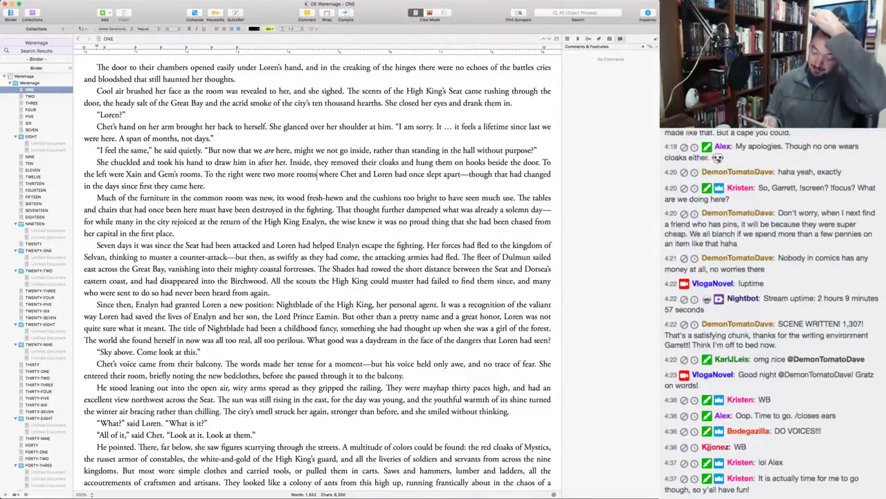
pyautogui.press('BackSpace')
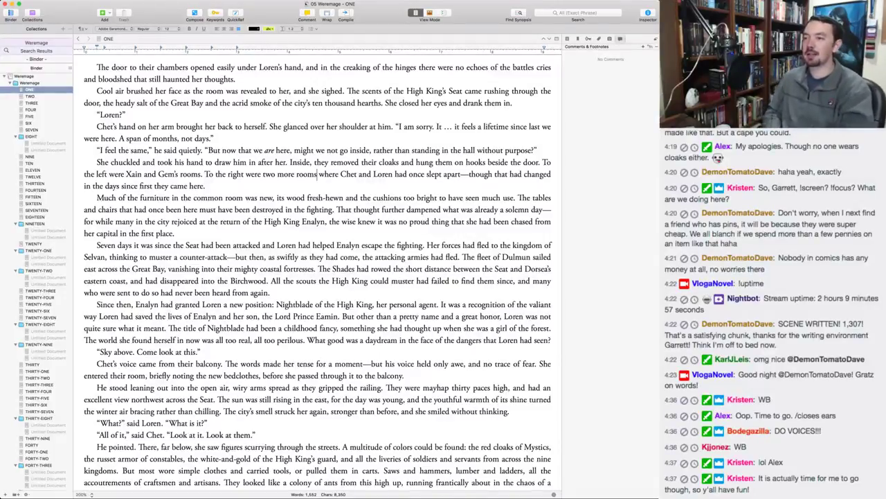
# In the paragraph where Loren's hand brushes her dagger, replace "It was as though" with "The hilt on her skin cast".
pyautogui.press('super+Tab')
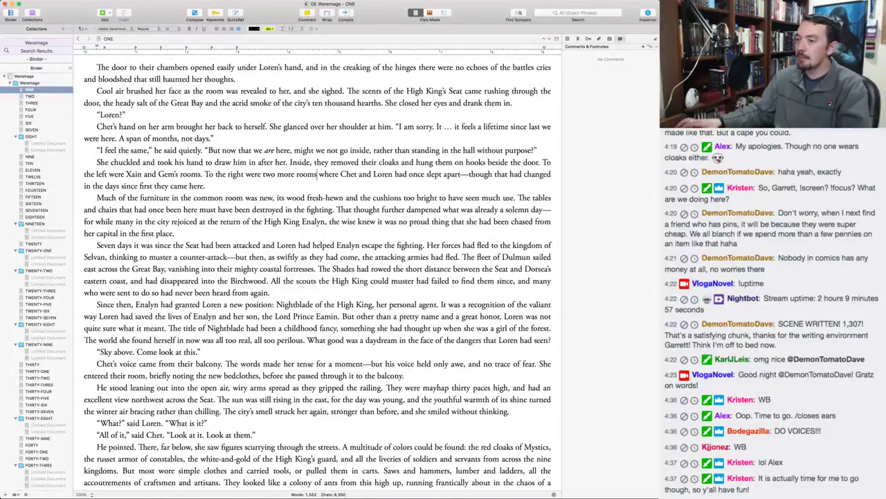
pyautogui.scroll(-2, 317, 277)
pyautogui.scroll(-10, 270, 252)
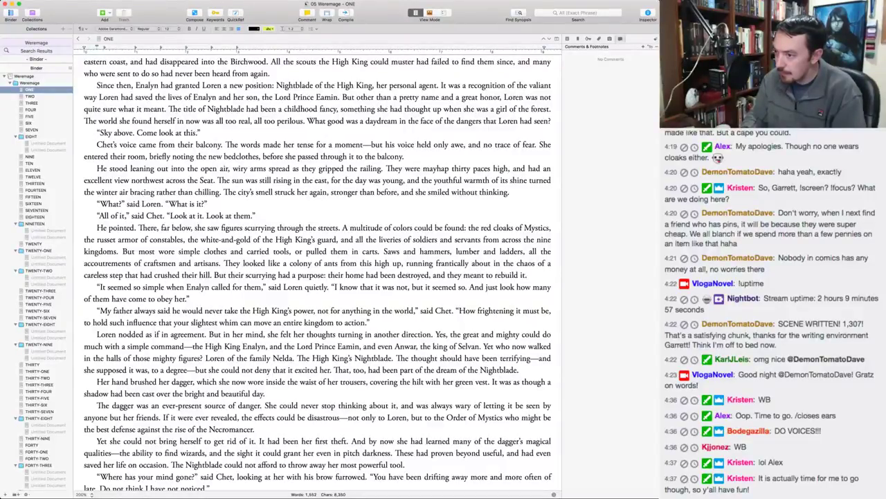
pyautogui.press('super+shift+Right')
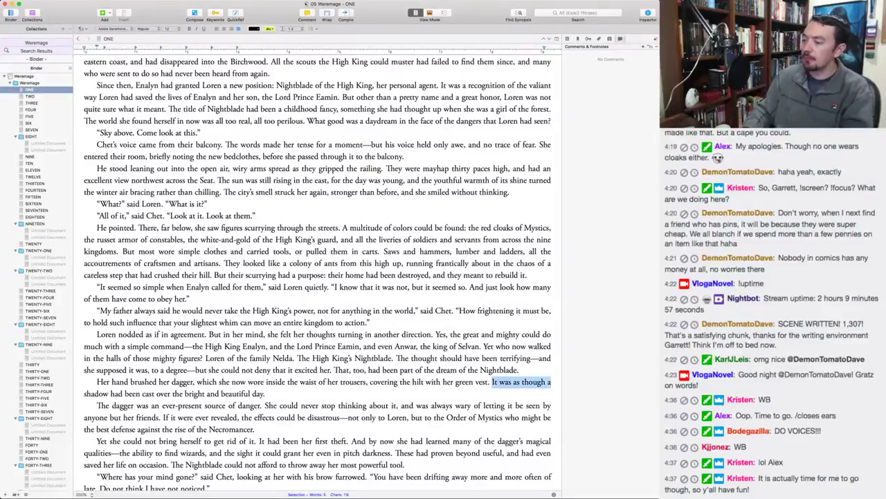
pyautogui.hotkey('alt', 'shift', 'Left')
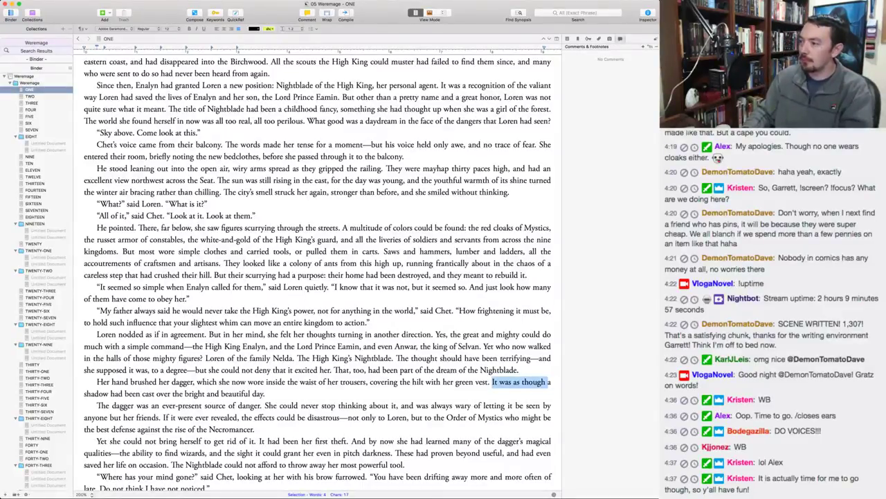
pyautogui.write('The hilt on her ')
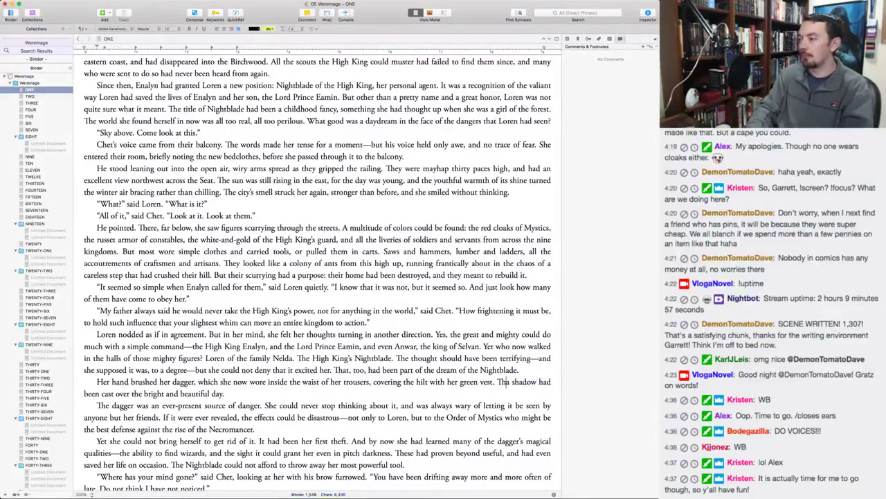
pyautogui.write('skin cast')
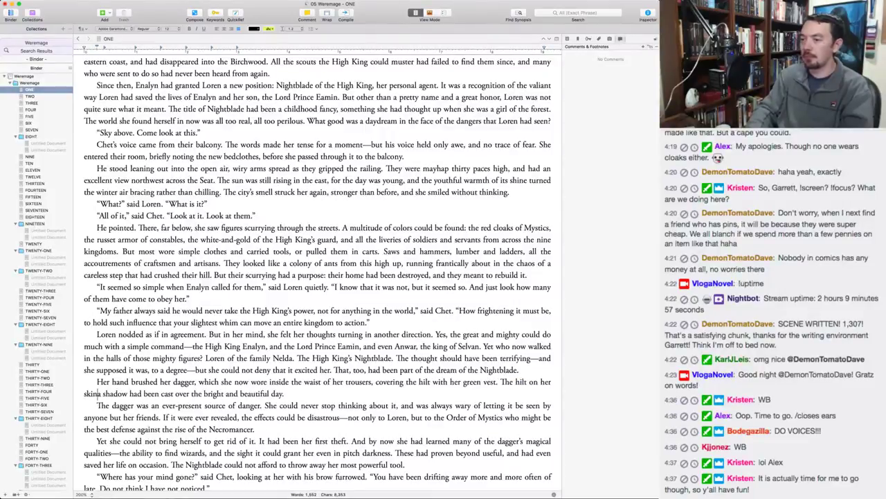
# Delete "had been cast" after "shadow" in the same sentence and place the insertion point before "hilt".
pyautogui.hotkey('alt', 'Right')
pyautogui.hotkey('alt', 'Right')
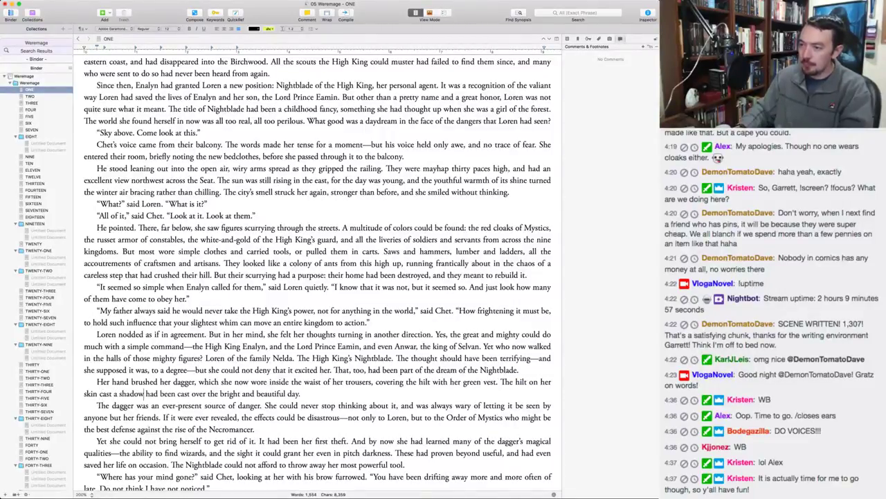
pyautogui.hotkey('alt', 'shift', 'Right')
pyautogui.hotkey('alt', 'shift', 'Right')
pyautogui.hotkey('alt', 'shift', 'Right')
pyautogui.press('BackSpace')
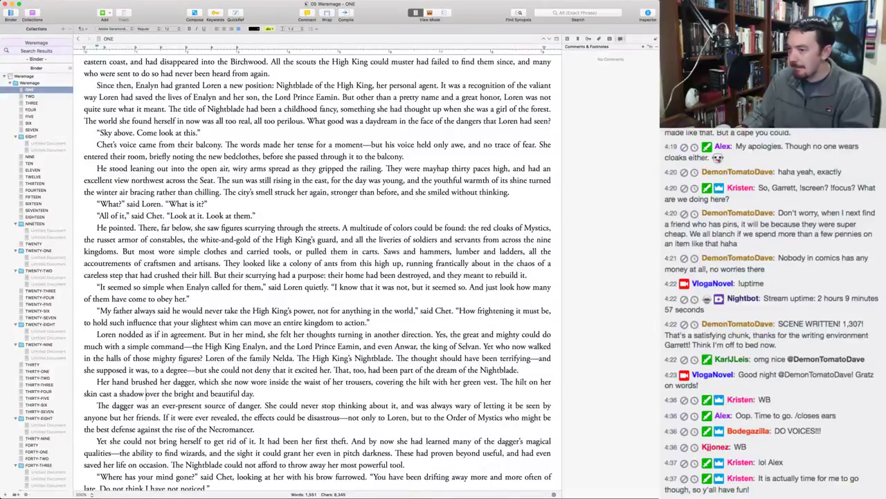
pyautogui.press('Up')
pyautogui.press('super+Right')
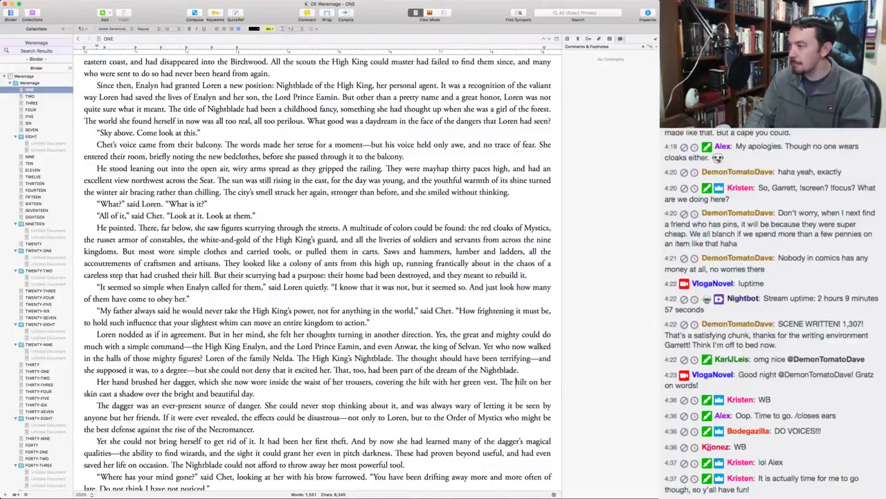
# In the paragraph where Loren's hand brushes her dagger, replace "hilt" with "feel of it" before "on her skin".
pyautogui.hotkey('alt', 'Left')
pyautogui.hotkey('alt', 'Left')
pyautogui.hotkey('alt', 'Left')
pyautogui.hotkey('alt', 'shift', 'Right')
pyautogui.write('feel of it')
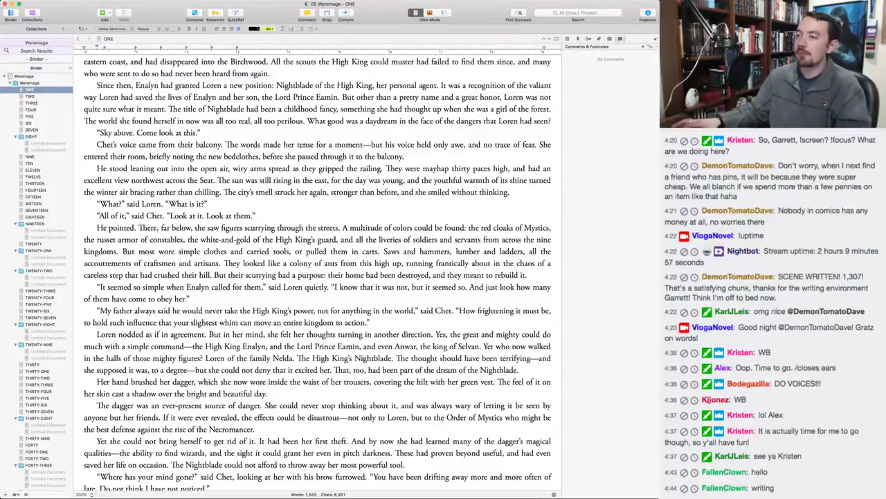
# Delete "in return" after "Only once he had squeezed her fingers" in the paragraph following Gem's summons.
pyautogui.scroll(-5, 317, 273)
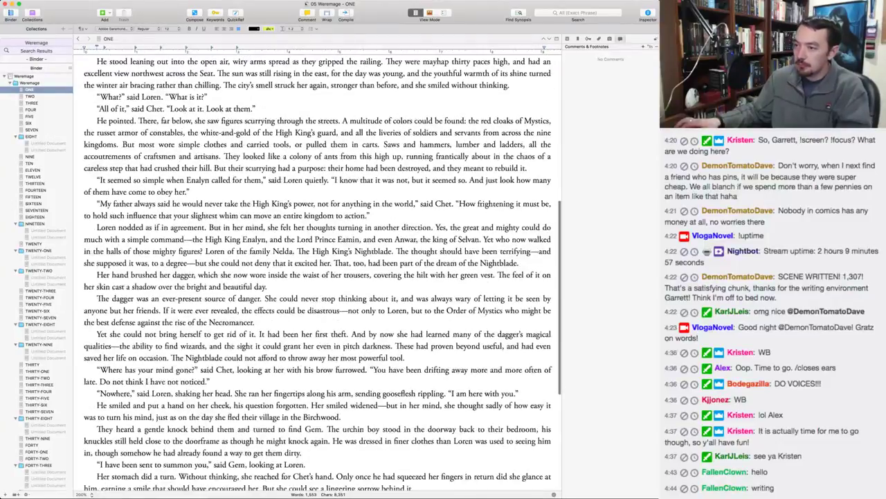
pyautogui.scroll(-10, 317, 272)
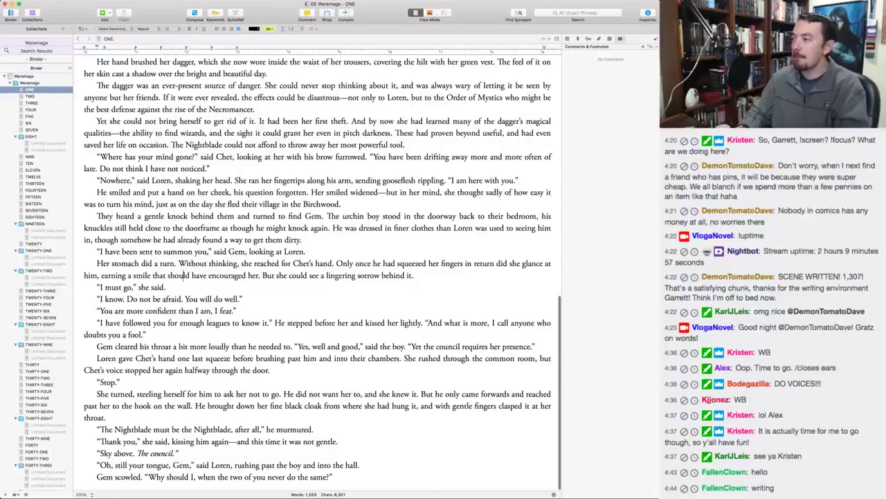
pyautogui.hotkey('alt', 'Left')
pyautogui.hotkey('shift', 'alt', 'Right')
pyautogui.hotkey('shift', 'alt', 'Right')
pyautogui.press('BackSpace')
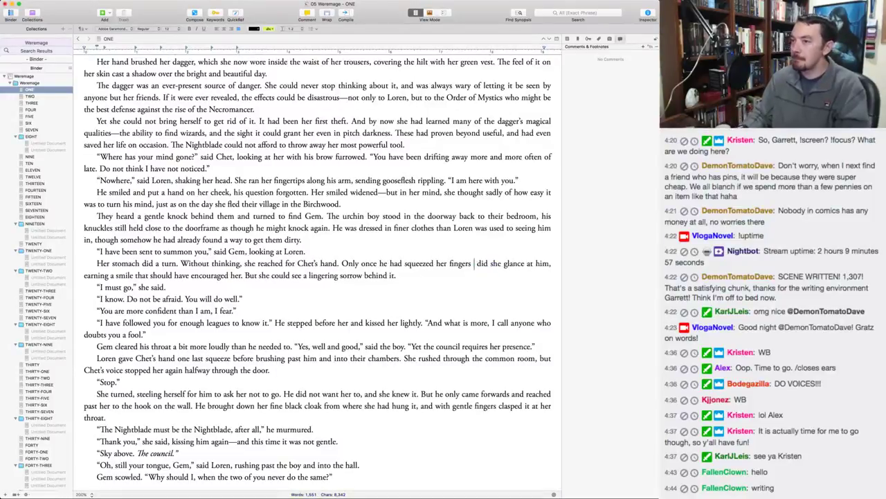
pyautogui.press('BackSpace')
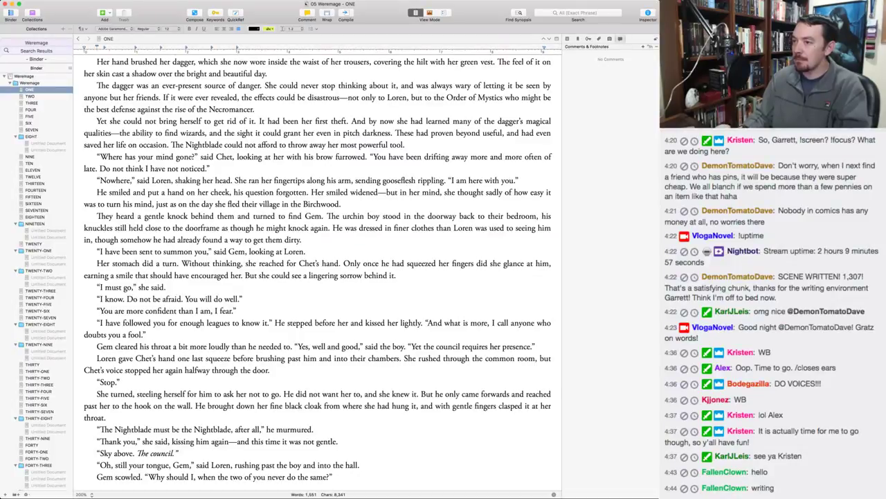
# Replace "turn" with "somersault" in the sentence beginning "Her stomach did a".
pyautogui.press('super+Left')
pyautogui.hotkey('alt', 'Right')
pyautogui.hotkey('alt', 'Right')
pyautogui.hotkey('alt', 'Right')
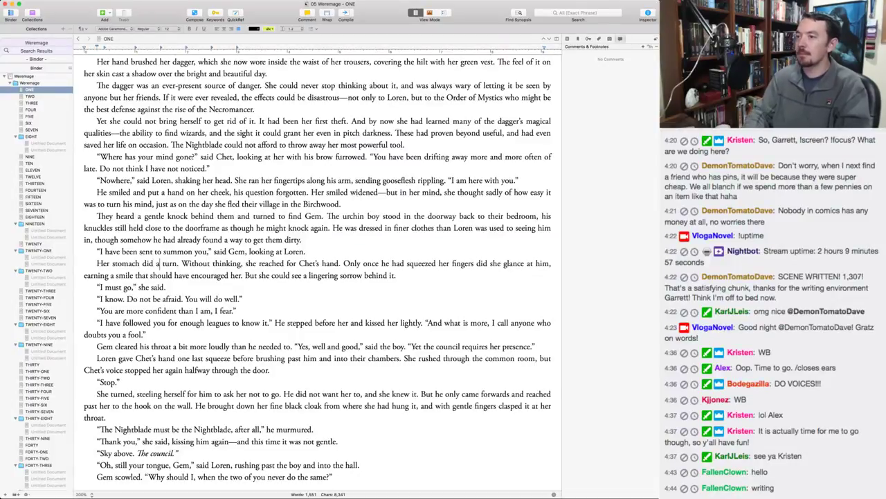
pyautogui.hotkey('alt', 'shift', 'Right')
pyautogui.write('somersault')
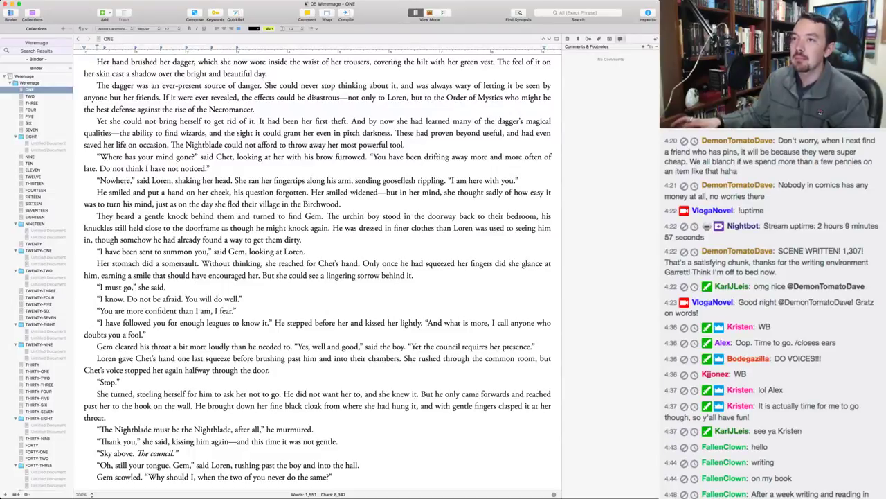
# Open chapter TWO and start a new paragraph at "But to Enalyn's left sat a woman" in the council room description.
pyautogui.press('super+alt+Down')
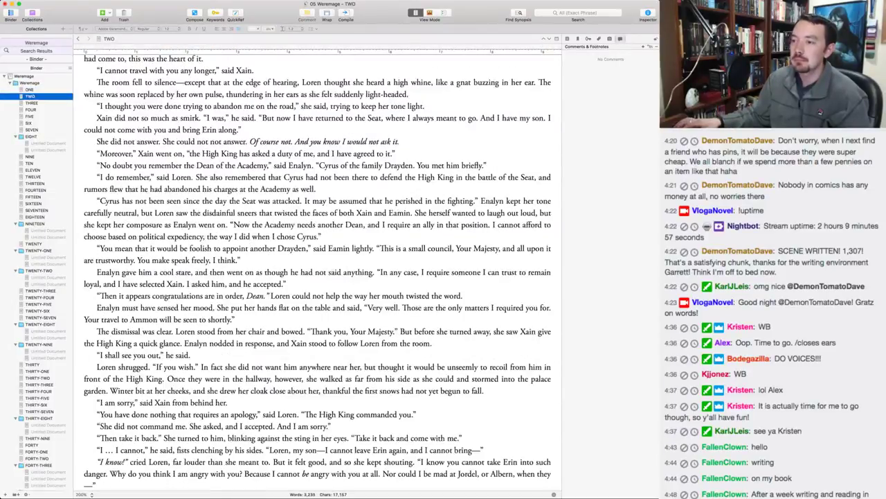
pyautogui.scroll(3, 317, 273)
pyautogui.scroll(-15, 317, 272)
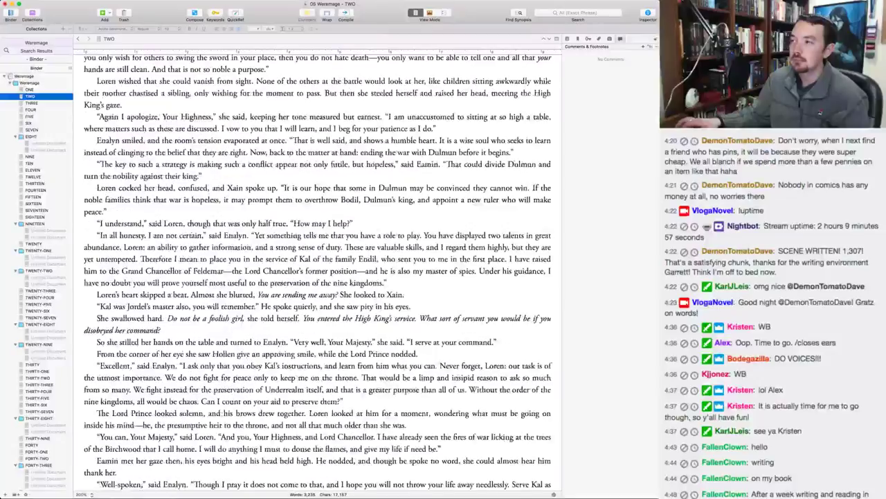
pyautogui.scroll(2, 317, 272)
pyautogui.scroll(10, 317, 272)
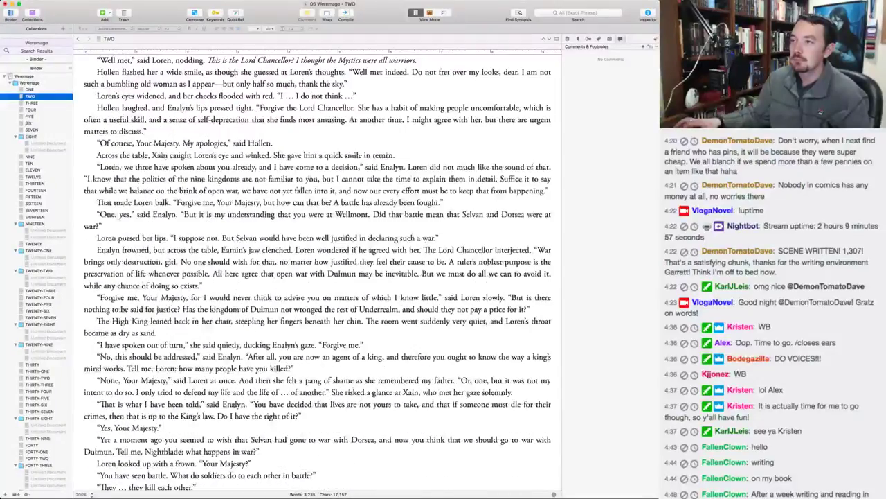
pyautogui.scroll(10, 317, 272)
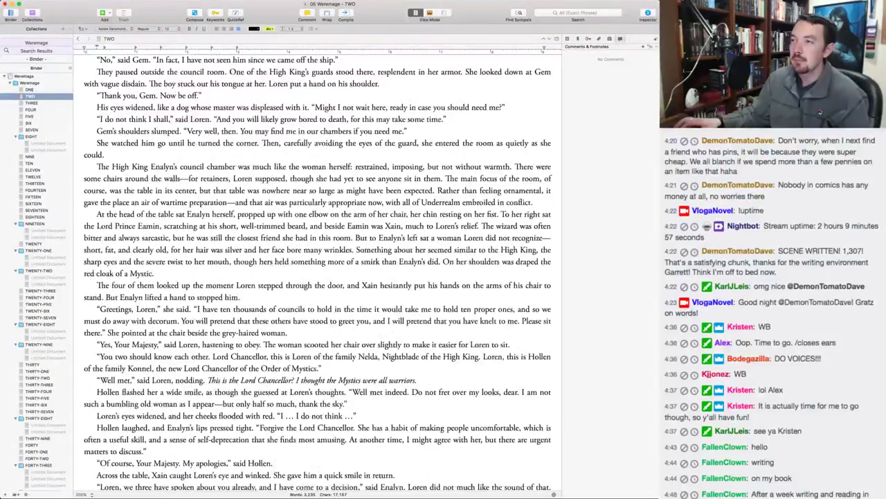
pyautogui.scroll(3, 214, 173)
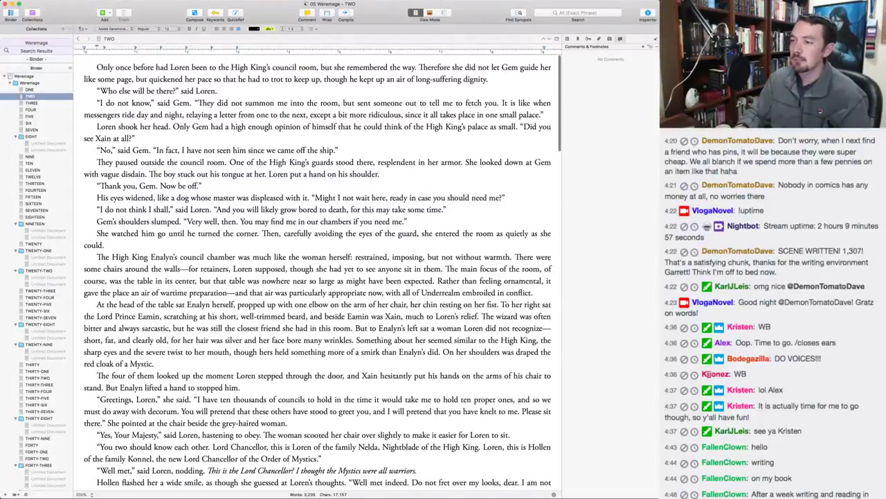
pyautogui.press('Return')
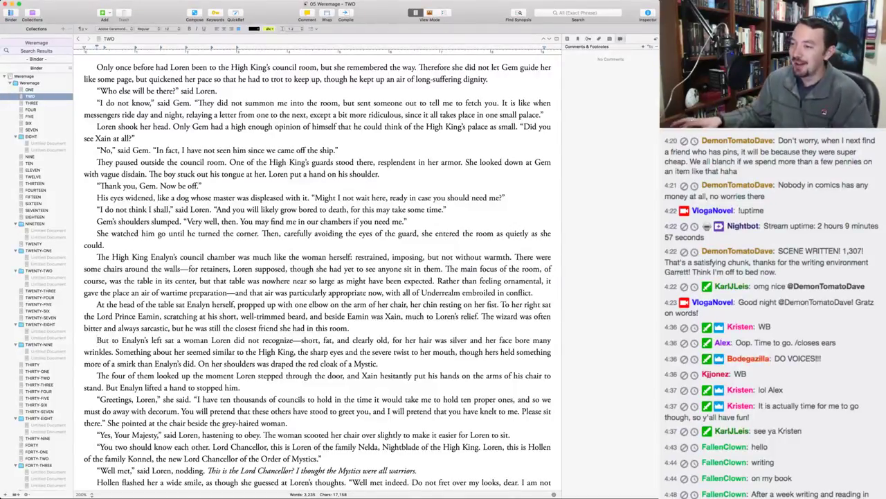
# Correct "stopped" to "stop" in the sentence "But Enalyn lifted a hand to stopped him.".
pyautogui.click(212, 387)
pyautogui.press('Delete')
pyautogui.press('Delete')
pyautogui.press('Delete')
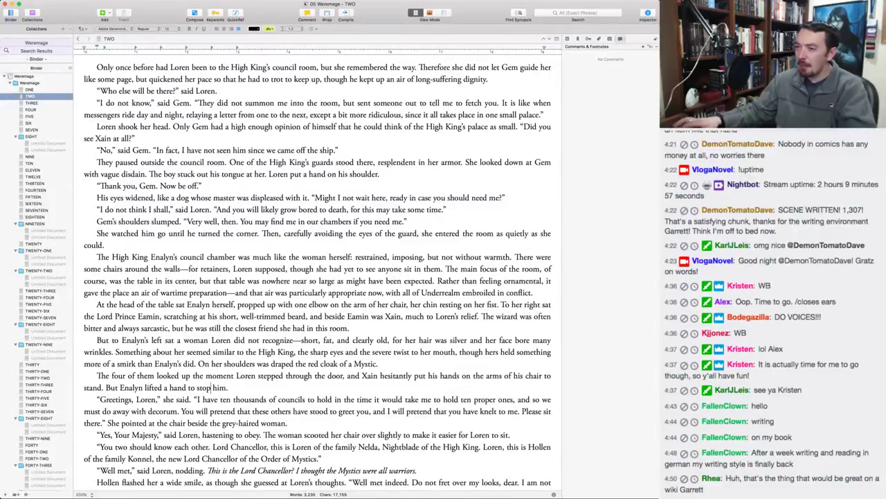
# In Enalyn's speech about the Lord Chancellor, replace the commas around "which is often a useful skill" with em dashes.
pyautogui.scroll(-3, 317, 270)
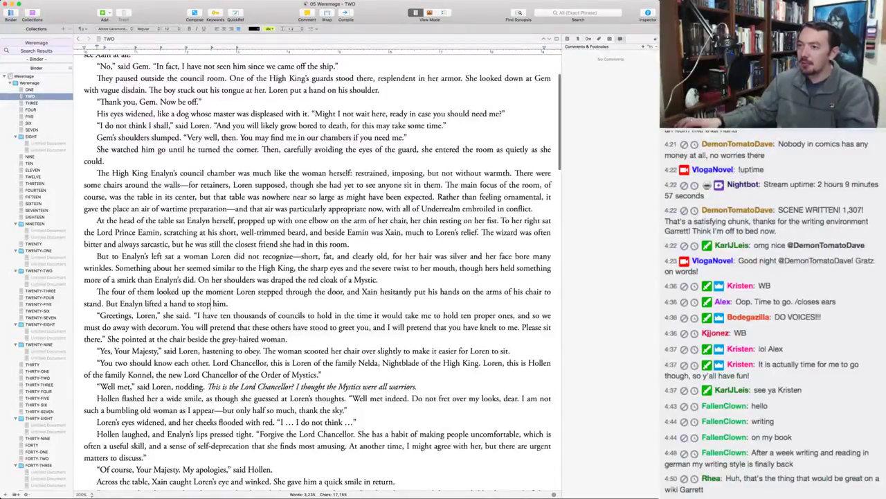
pyautogui.scroll(-3, 317, 270)
pyautogui.scroll(-2, 309, 349)
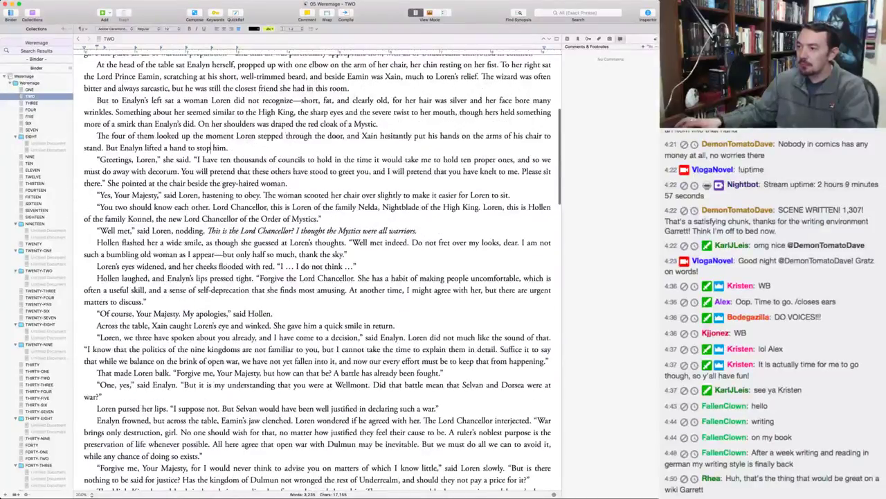
pyautogui.scroll(-2, 308, 349)
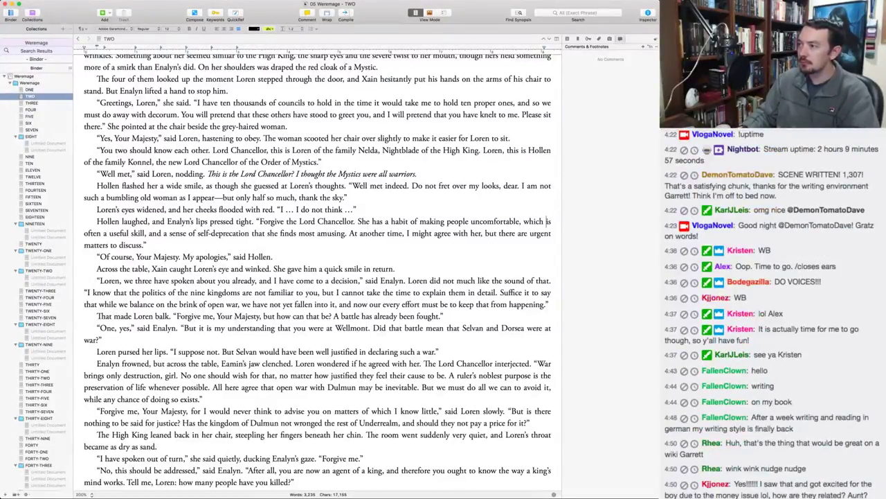
pyautogui.doubleClick(523, 222)
pyautogui.click(521, 221)
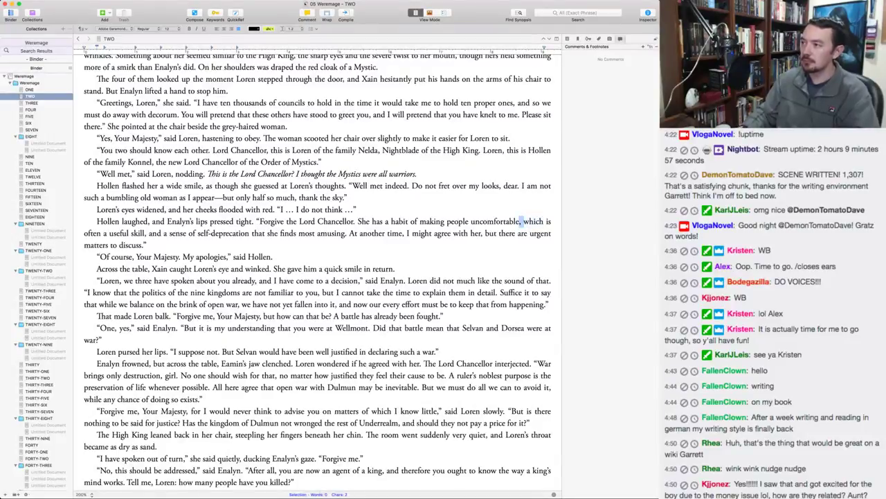
pyautogui.write('—')
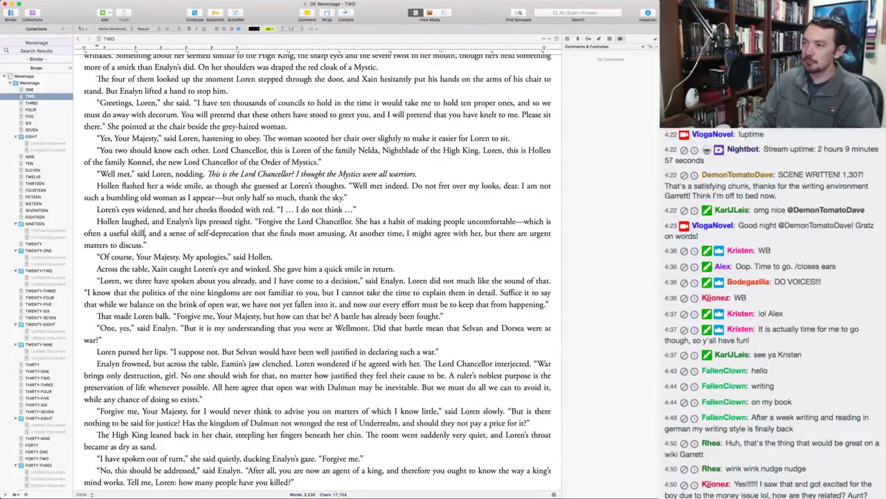
pyautogui.moveTo(145, 233); pyautogui.dragTo(152, 233)
pyautogui.write('—')
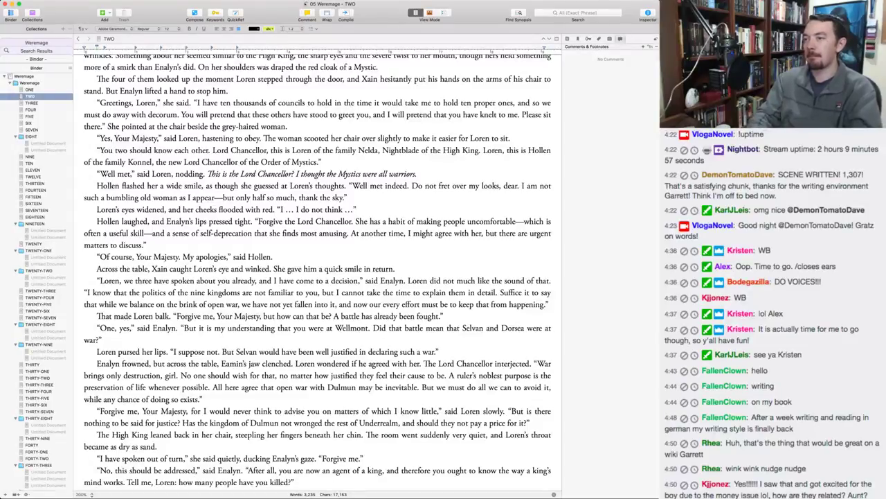
# Replace "and" with "as well as" before "a sense of self-deprecation" in the same sentence.
pyautogui.hotkey('alt', 'shift', 'Left')
pyautogui.write('as well')
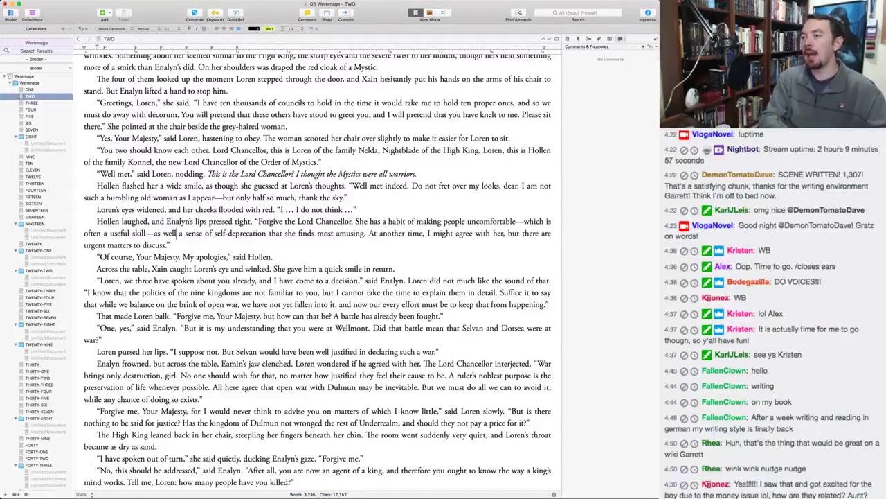
pyautogui.write(' as')
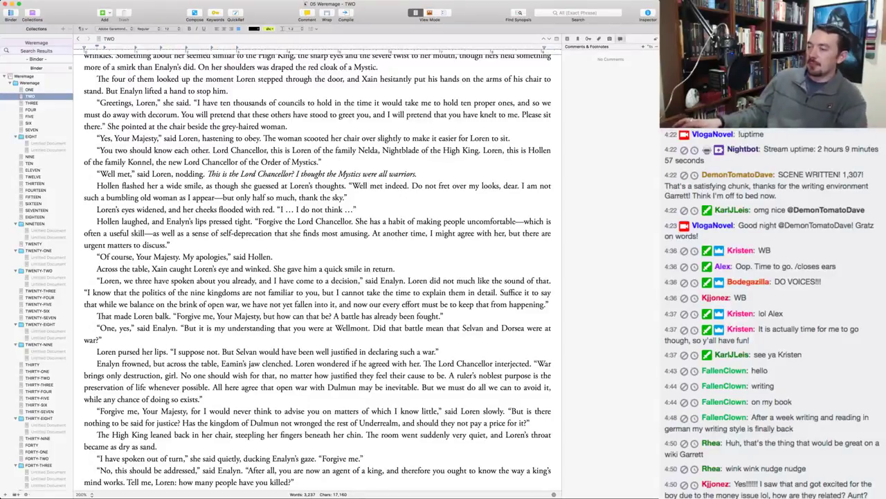
# Insert "put forth" after "our every effort must be" in Enalyn's speech about the brink of open war.
pyautogui.scroll(-1, 318, 270)
pyautogui.scroll(-2, 322, 292)
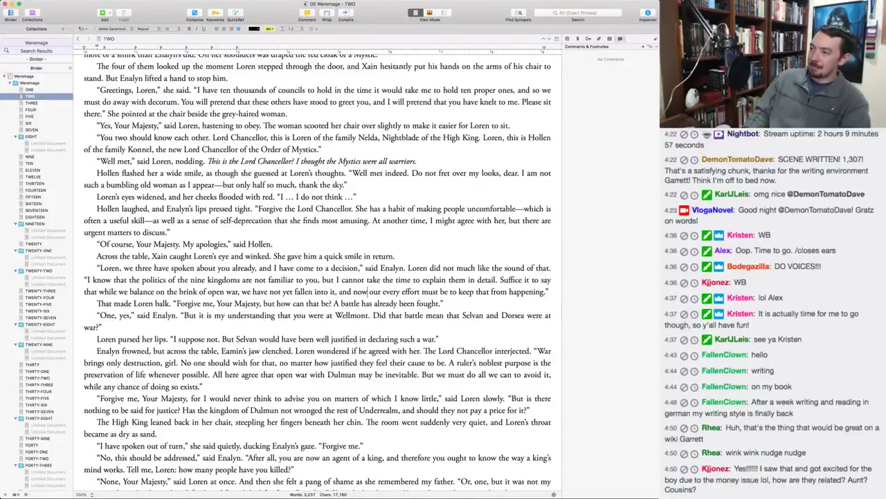
pyautogui.hotkey('alt', 'Right')
pyautogui.hotkey('alt', 'Right')
pyautogui.hotkey('alt', 'Right')
pyautogui.hotkey('alt', 'Right')
pyautogui.hotkey('alt', 'Right')
pyautogui.hotkey('alt', 'Right')
pyautogui.hotkey('alt', 'Right')
pyautogui.write('put')
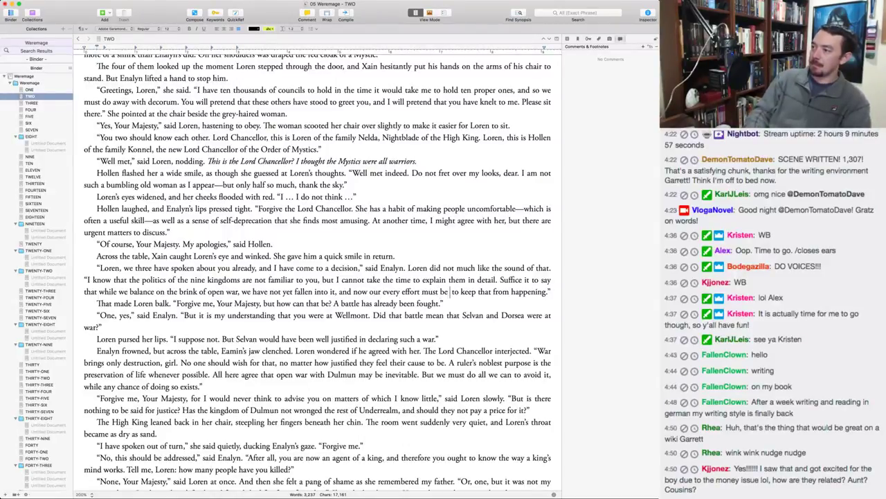
pyautogui.write(' forth')
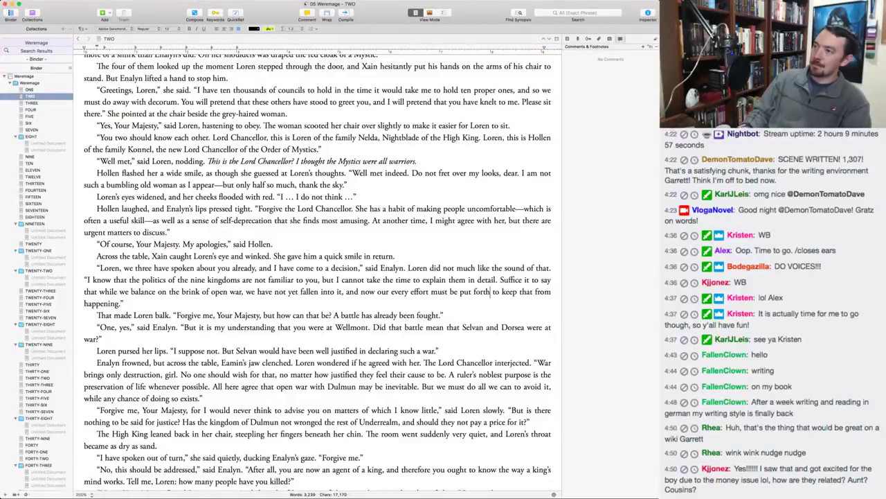
# Reword "our every effort must be put forth" as "we must put forth every effort" before "to keep that from happening".
pyautogui.hotkey('alt', 'Left')
pyautogui.hotkey('alt', 'Left')
pyautogui.hotkey('alt', 'Left')
pyautogui.hotkey('alt', 'Left')
pyautogui.hotkey('alt', 'Left')
pyautogui.hotkey('alt', 'Left')
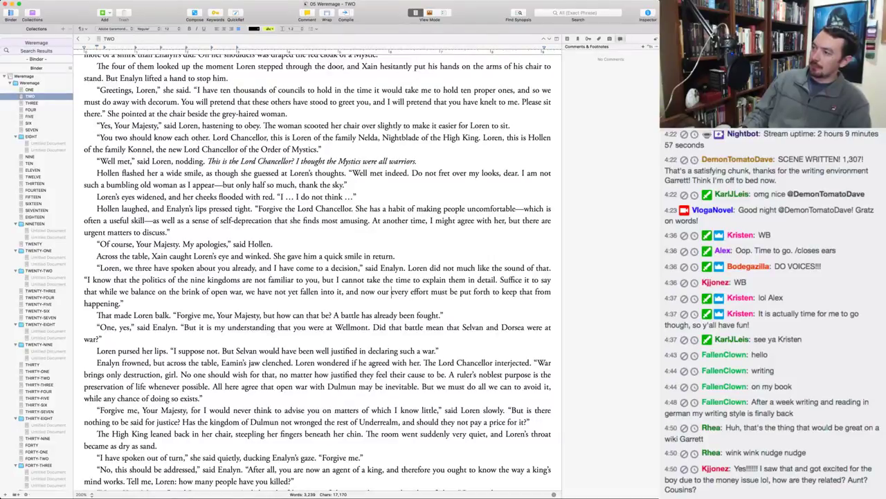
pyautogui.press('super+shift+Right')
pyautogui.hotkey('alt', 'shift', 'Left')
pyautogui.hotkey('alt', 'shift', 'Left')
pyautogui.hotkey('alt', 'shift', 'Left')
pyautogui.hotkey('alt', 'shift', 'Left')
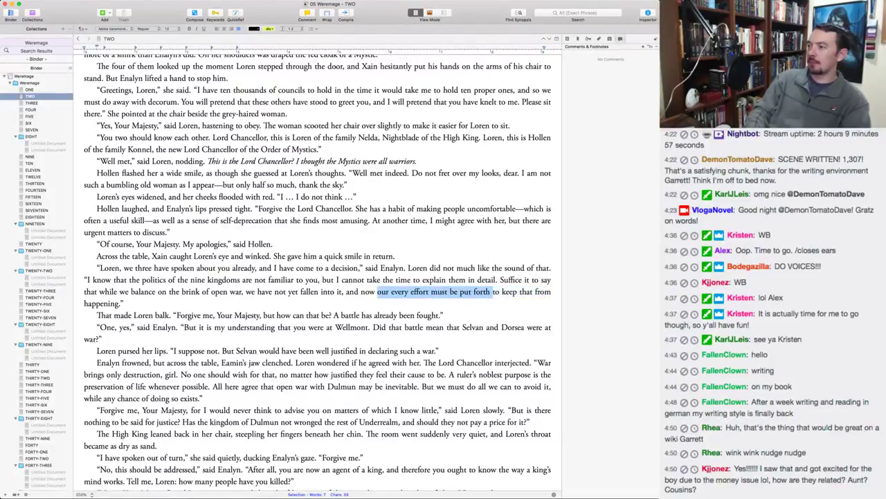
pyautogui.write('we must put forth every e')
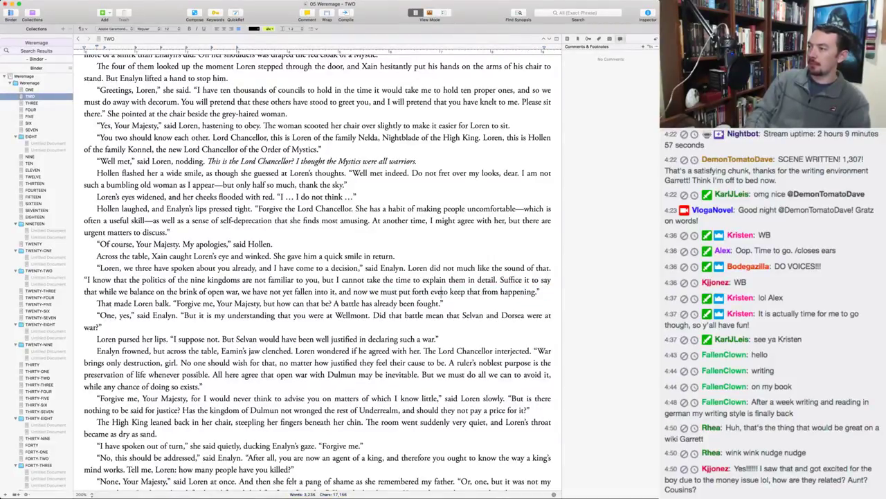
pyautogui.write('ffort')
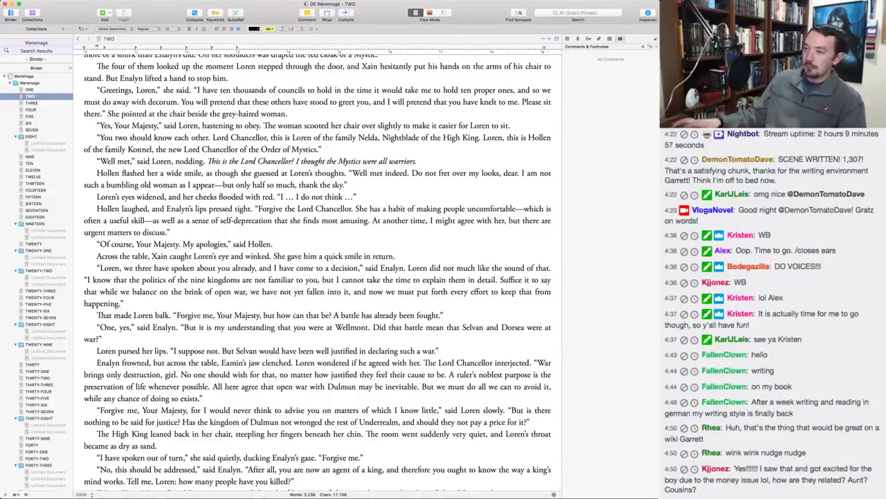
# Start a new paragraph at "The Lord Chancellor interjected", after "Loren wondered if he agreed with her.".
pyautogui.scroll(-5, 427, 242)
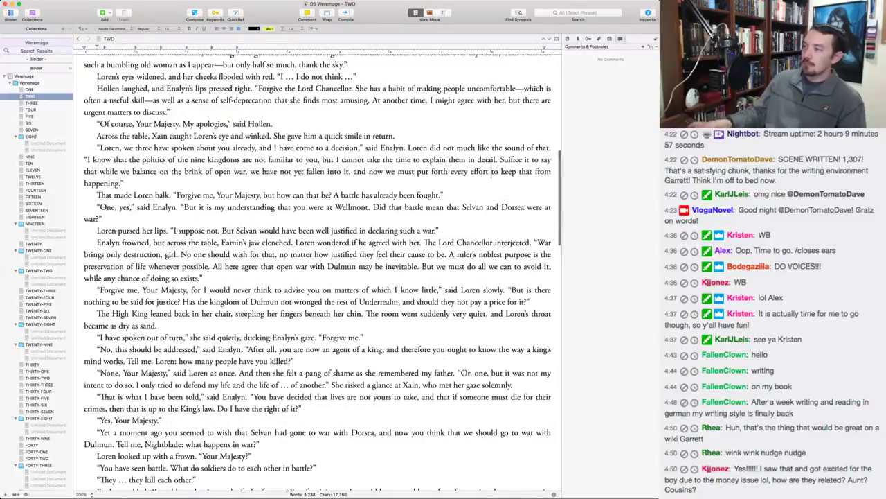
pyautogui.click(426, 242)
pyautogui.press('Return')
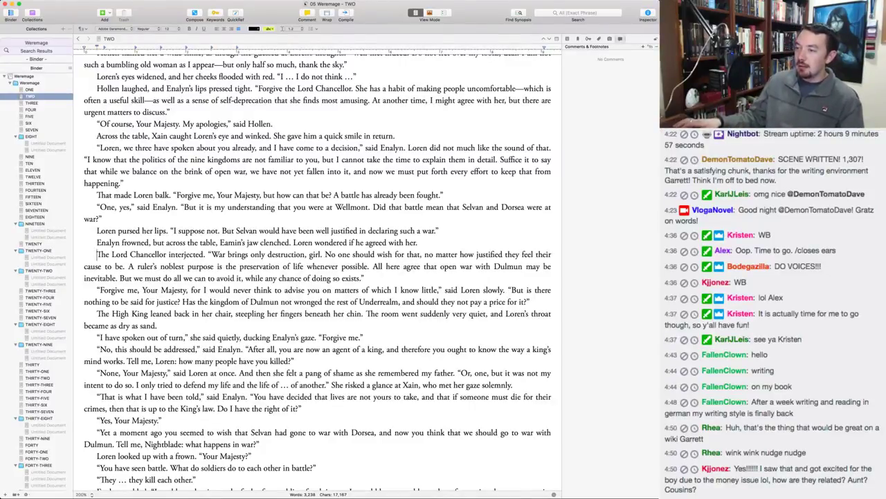
# Remove the italics from "your" before "hands are still clean" and replace "battle" with "table" in "None of the others at the battle".
pyautogui.scroll(-8, 319, 270)
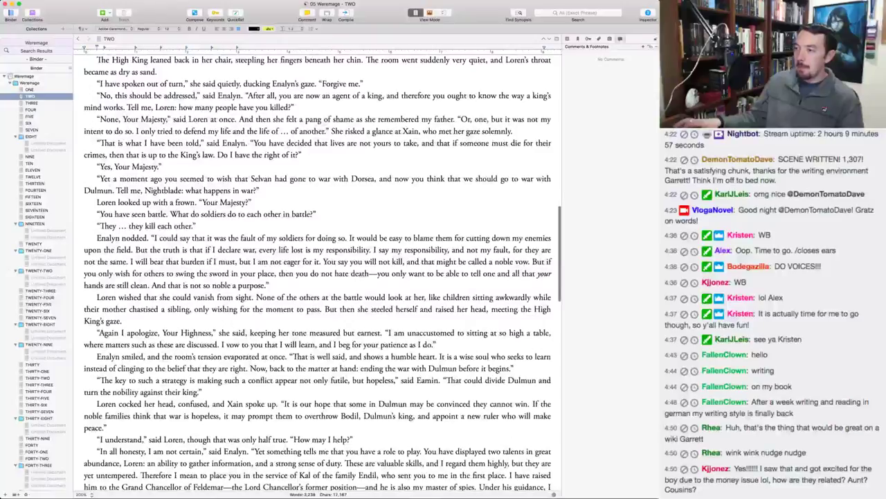
pyautogui.scroll(-4, 323, 273)
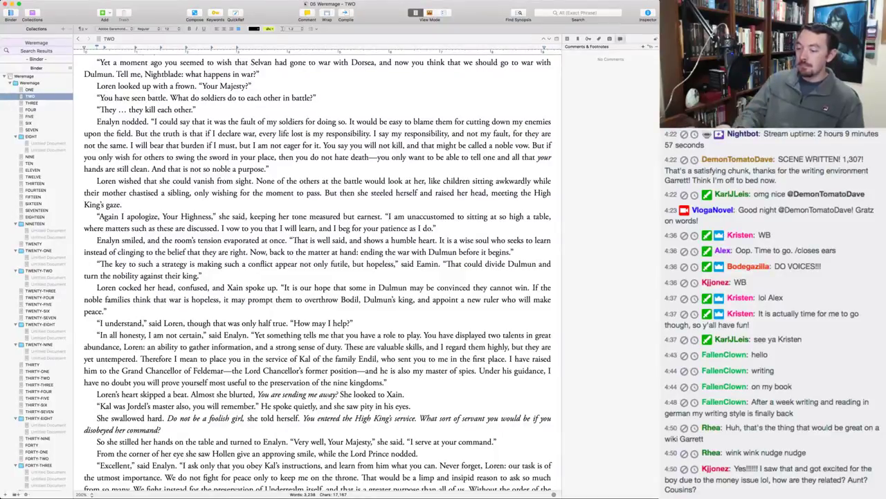
pyautogui.doubleClick(543, 157)
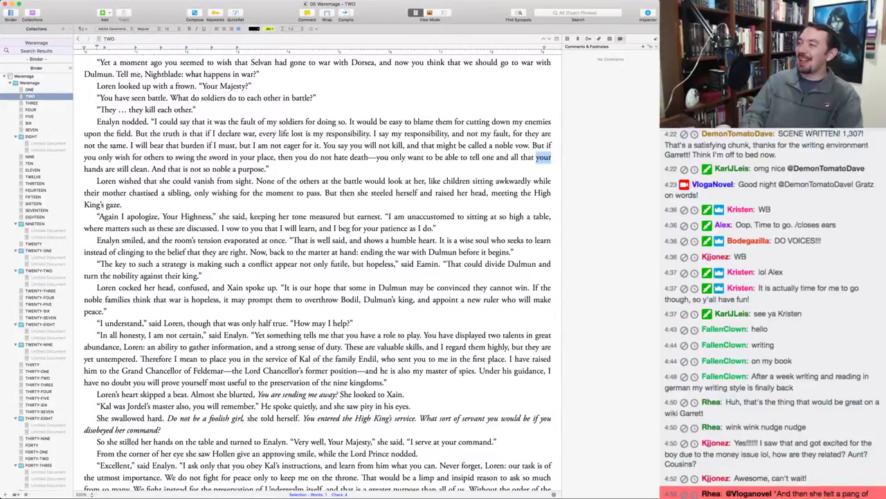
pyautogui.doubleClick(351, 180)
pyautogui.write('battle')
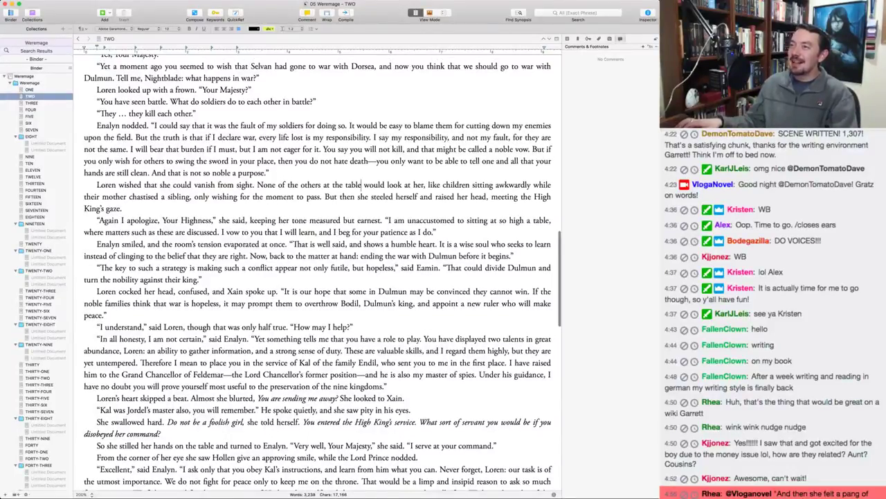
# Replace "my" with "her" before "father" in the sentence about Loren's pang of shame.
pyautogui.scroll(5, 317, 270)
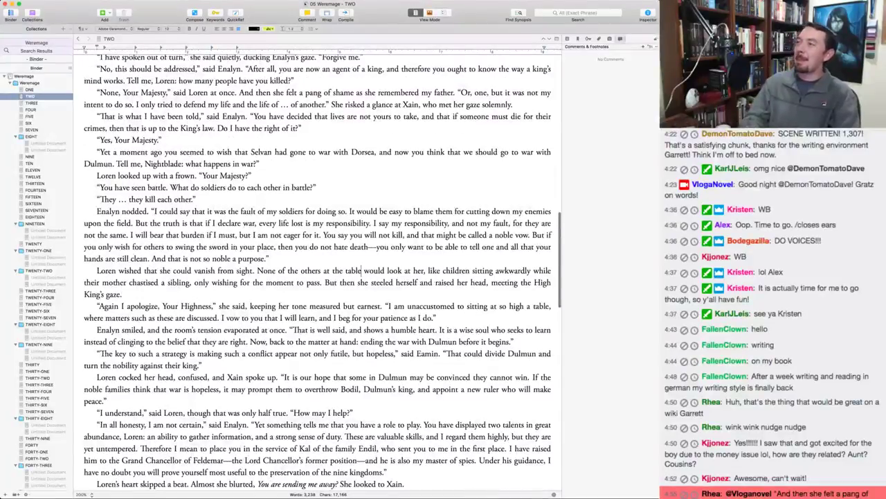
pyautogui.doubleClick(426, 92)
pyautogui.write('her')
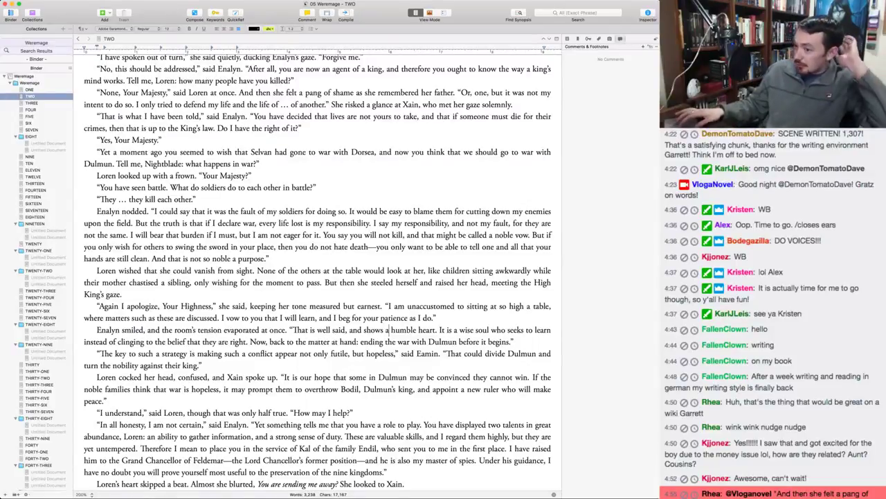
# End Loren's "Again I apologize, Your Highness" with a period and reword "she said, keeping" as "She kept" before "her tone measured but earnest".
pyautogui.scroll(-5, 319, 270)
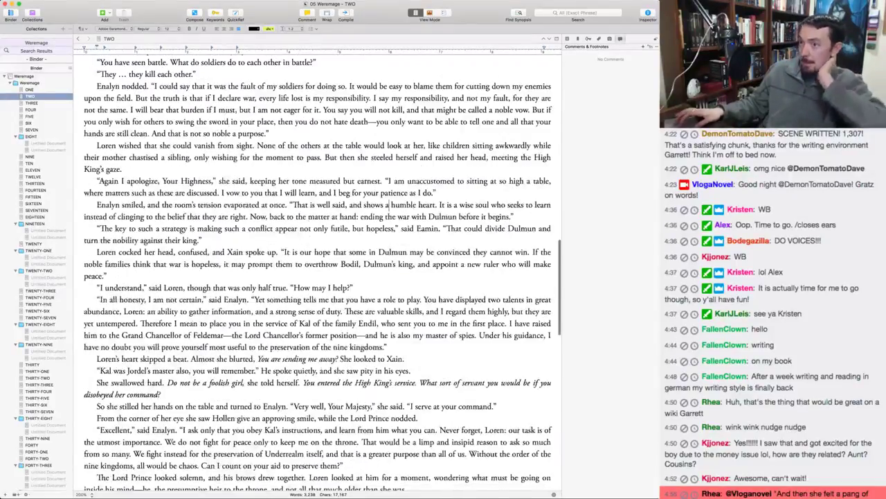
pyautogui.scroll(-1, 220, 171)
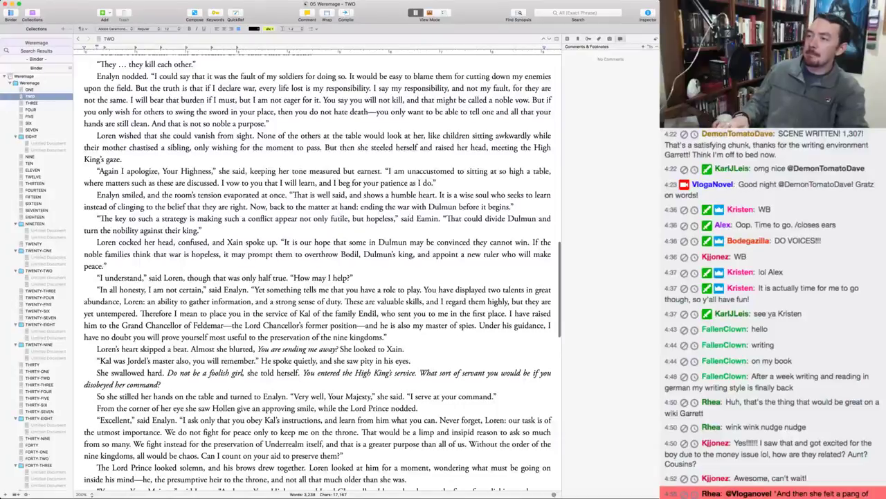
pyautogui.click(220, 171)
pyautogui.write(',')
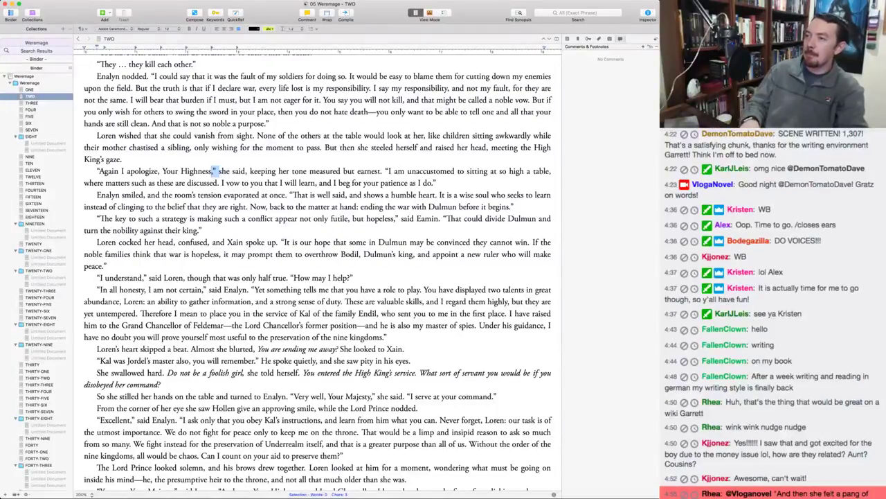
pyautogui.press('BackSpace')
pyautogui.write('.')
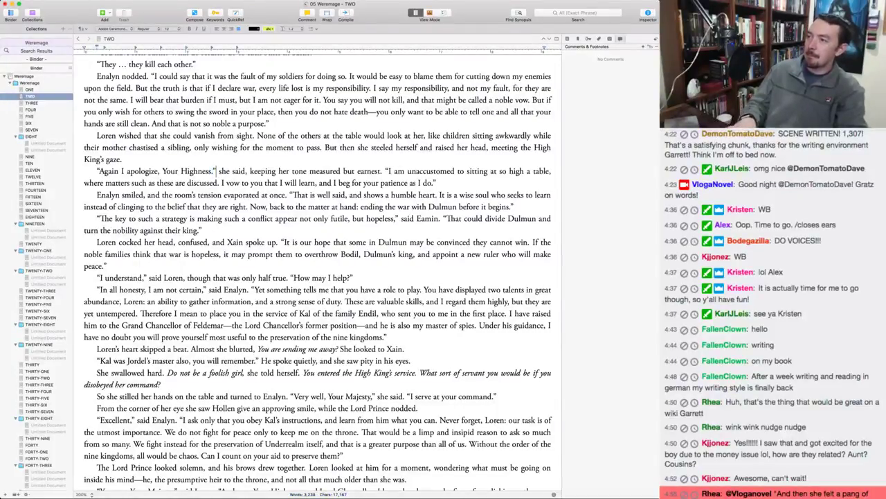
pyautogui.press('Right')
pyautogui.press('Right')
pyautogui.hotkey('shift', 'alt', 'Right')
pyautogui.hotkey('shift', 'alt', 'Right')
pyautogui.hotkey('shift', 'alt', 'Right')
pyautogui.write('She kept')
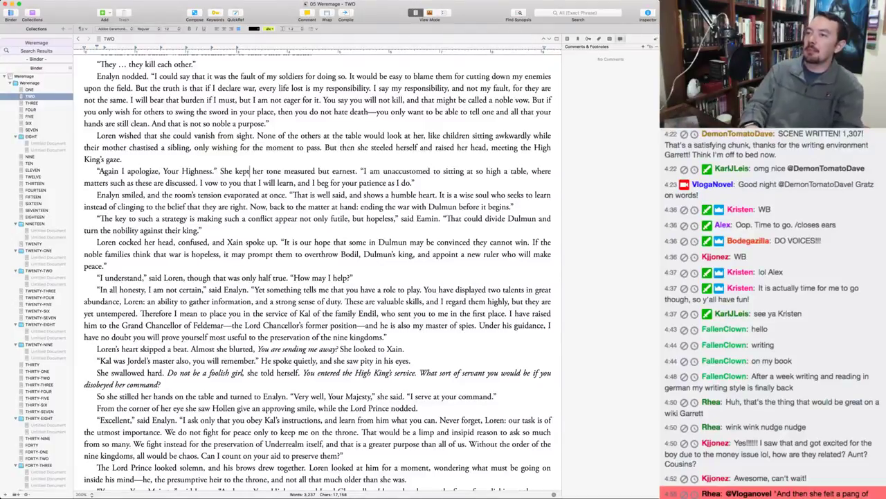
# Replace "Highness" with "Majesty" in Loren's "Again I apologize" line, keeping the closing period.
pyautogui.doubleClick(196, 171)
pyautogui.write('Majesty')
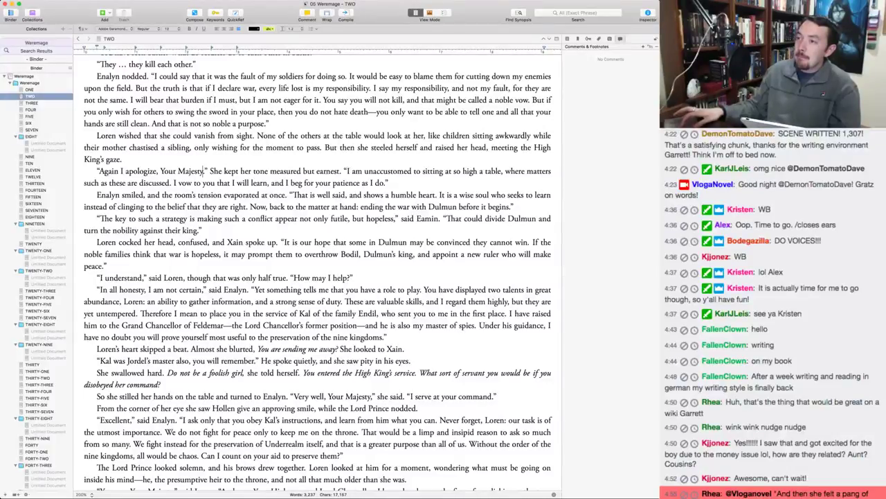
pyautogui.press('Delete')
pyautogui.write('.')
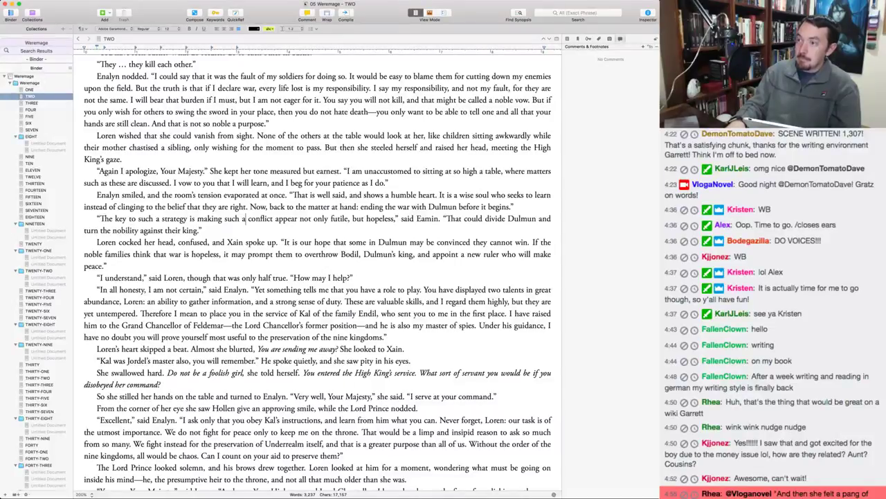
# Reword "making such a conflict appear" as "making war appear" in Eamin's line about the key to the strategy.
pyautogui.press('BackSpace')
pyautogui.press('BackSpace')
pyautogui.press('BackSpace')
pyautogui.press('BackSpace')
pyautogui.press('BackSpace')
pyautogui.press('BackSpace')
pyautogui.press('BackSpace')
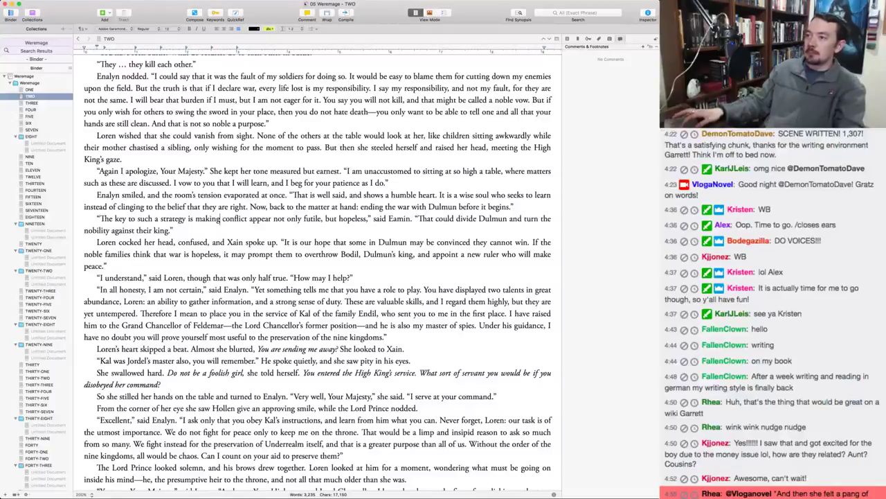
pyautogui.doubleClick(234, 218)
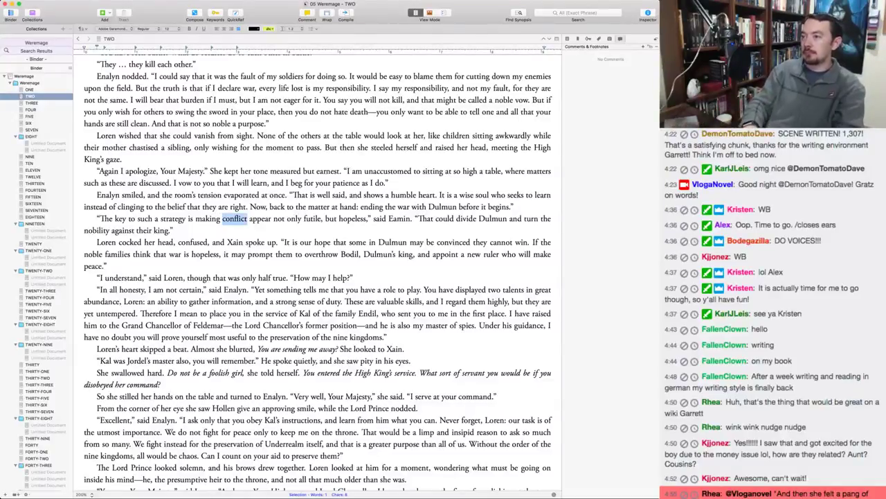
pyautogui.write('war')
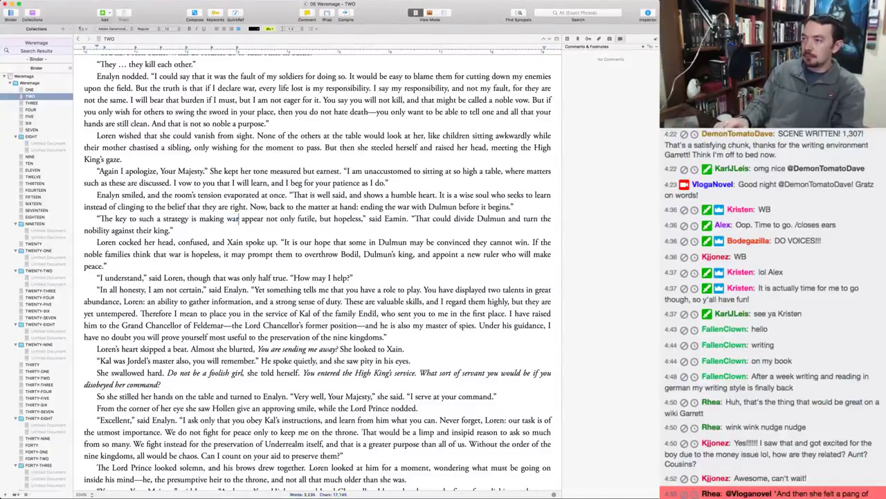
# Replace "futile" with "undesirable" in Eamin's "not only futile, but hopeless".
pyautogui.doubleClick(299, 219)
pyautogui.write('undesirable')
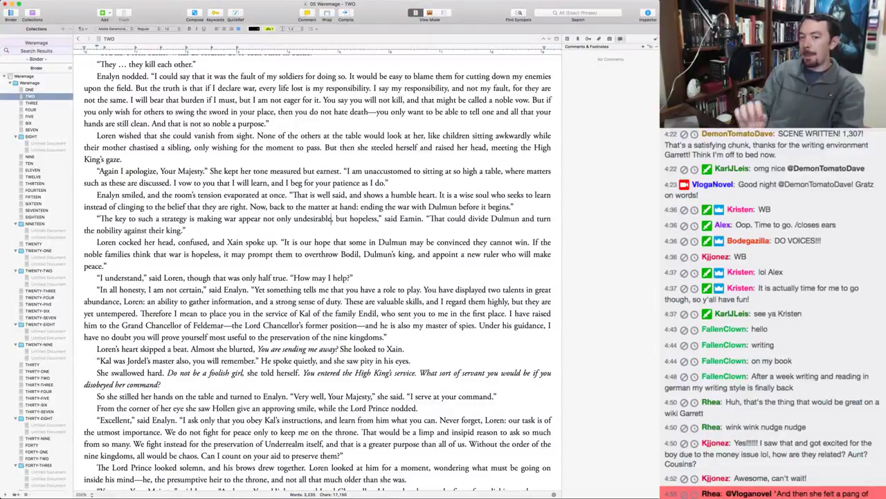
pyautogui.click(184, 230)
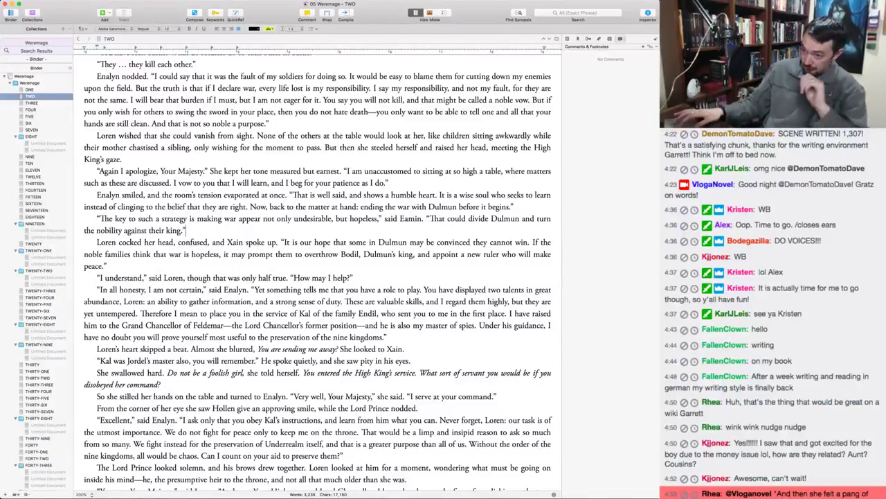
# Capitalize "Master of Spies" in Enalyn's speech placing Loren in Kal's service.
pyautogui.scroll(-3, 317, 270)
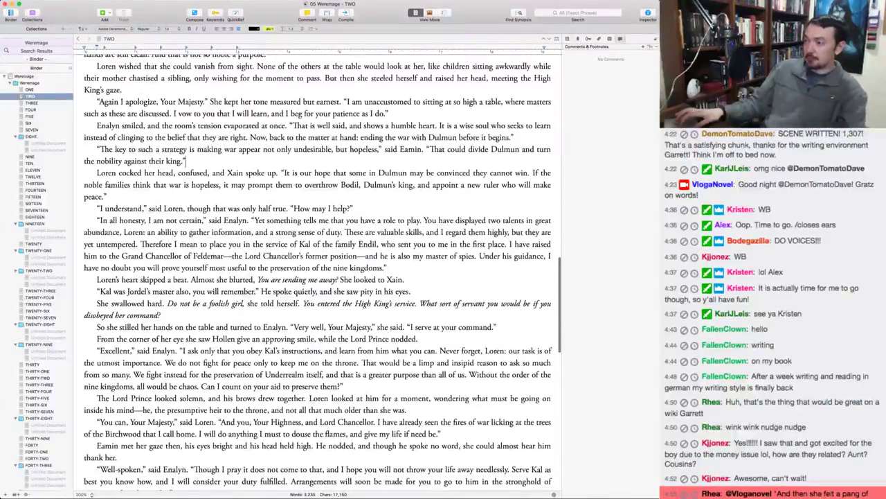
pyautogui.scroll(-4, 317, 270)
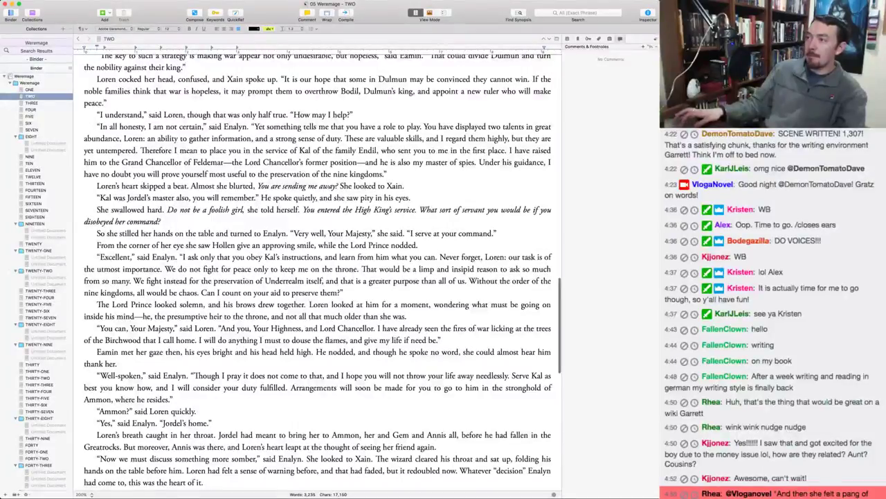
pyautogui.click(210, 127)
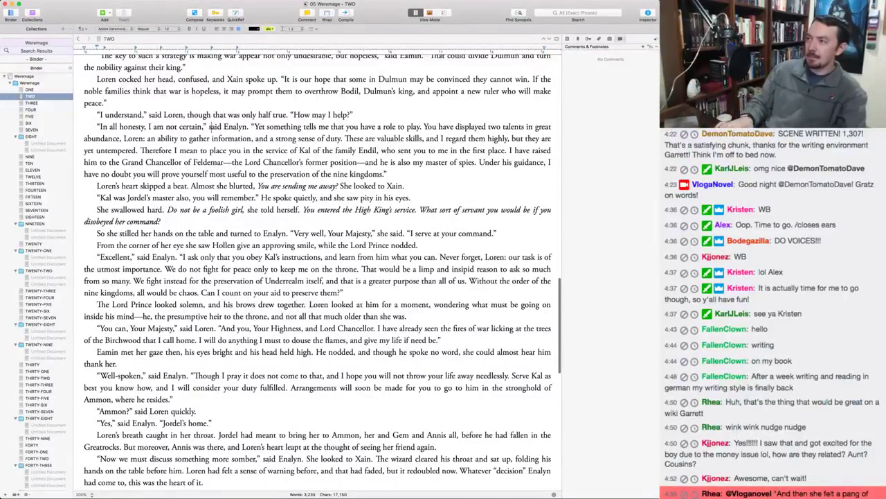
pyautogui.moveTo(425, 162); pyautogui.dragTo(462, 162)
pyautogui.write('M')
pyautogui.write('S')
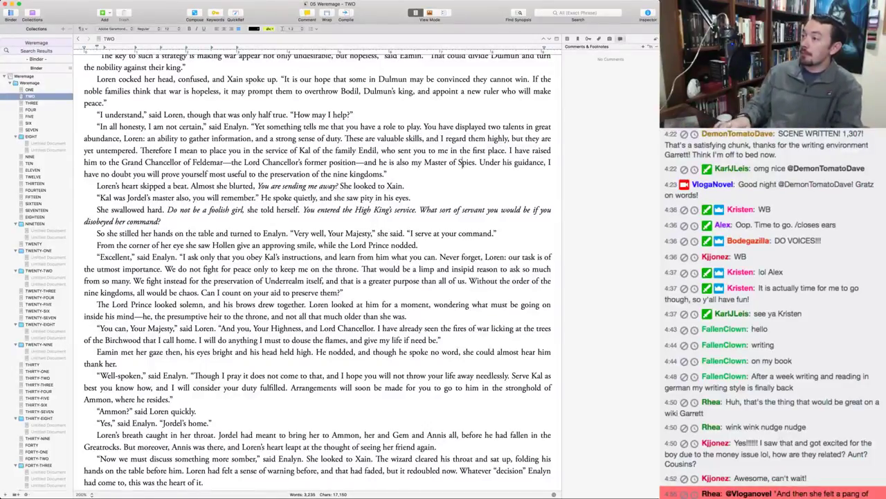
# Reword "servant you would be" as "servant would you be" in Loren's thought, and replace "command" with "pleasure" in "I serve at your command".
pyautogui.moveTo(486, 210); pyautogui.dragTo(521, 209)
pyautogui.write('woul')
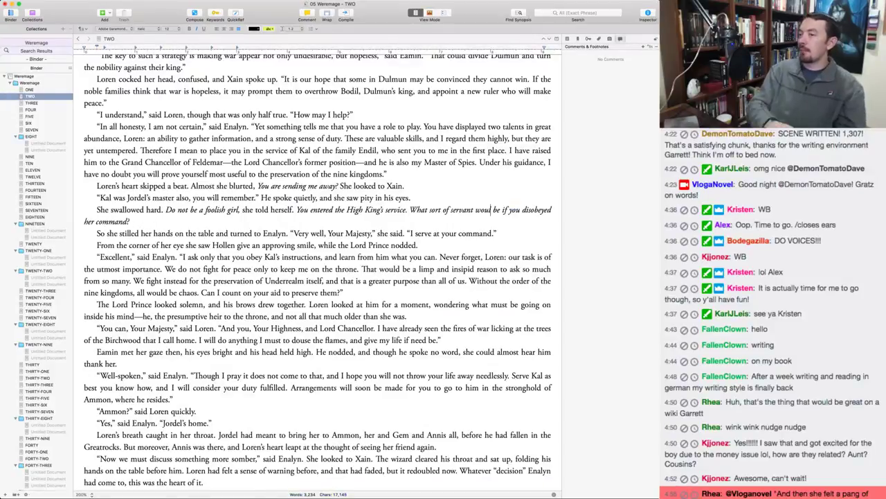
pyautogui.write('d you')
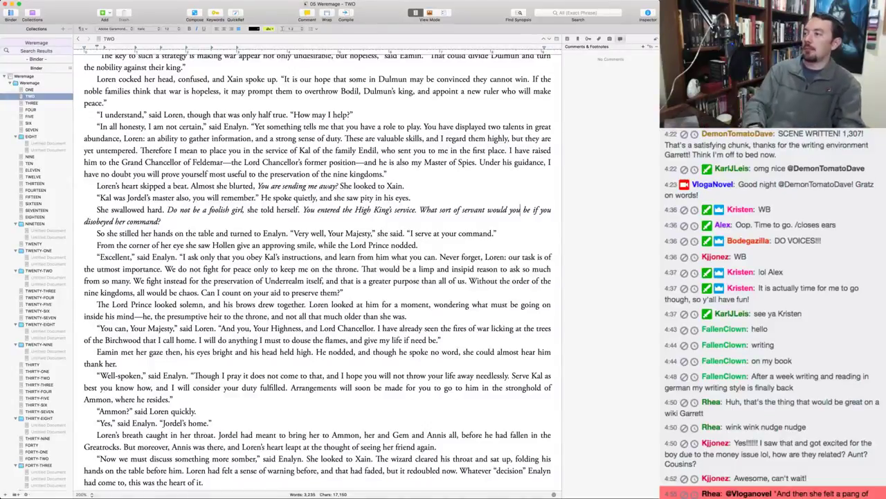
pyautogui.doubleClick(475, 233)
pyautogui.write('pleasure')
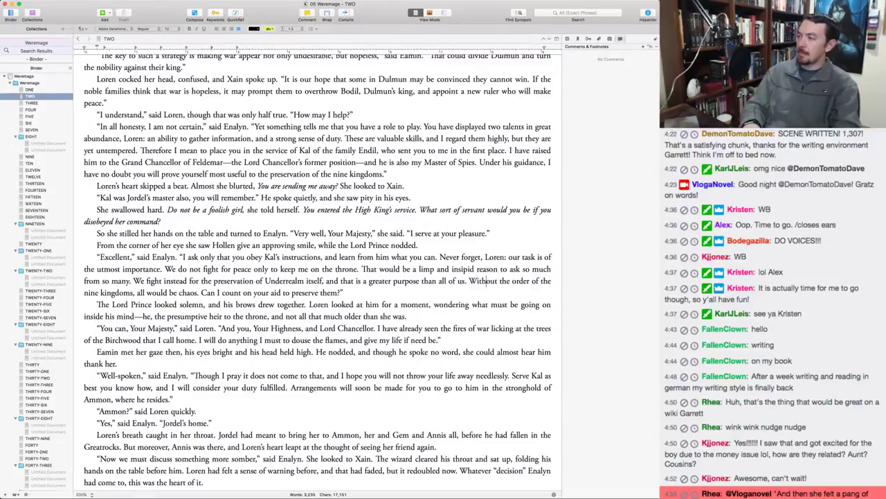
# Reword "a greater purpose than all of us" as "a greater purpose than any of us alone" in Enalyn's speech.
pyautogui.doubleClick(443, 281)
pyautogui.write('any')
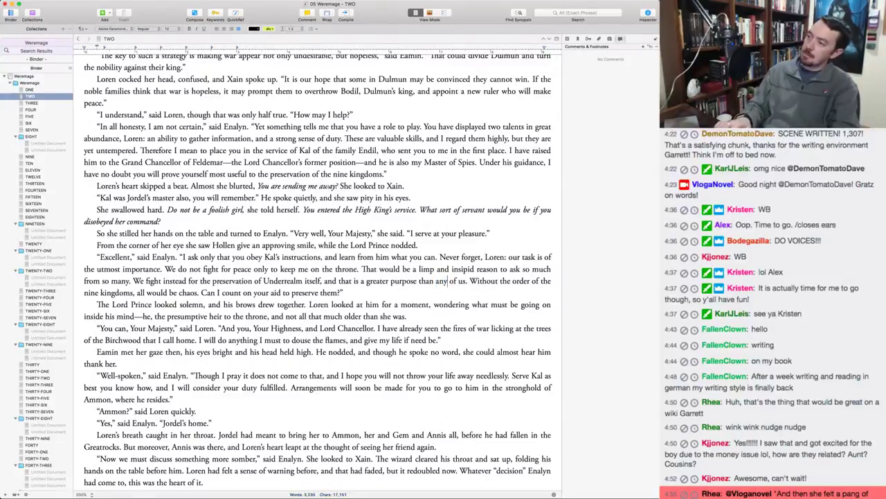
pyautogui.hotkey('alt', 'Right')
pyautogui.hotkey('alt', 'Right')
pyautogui.write('alone')
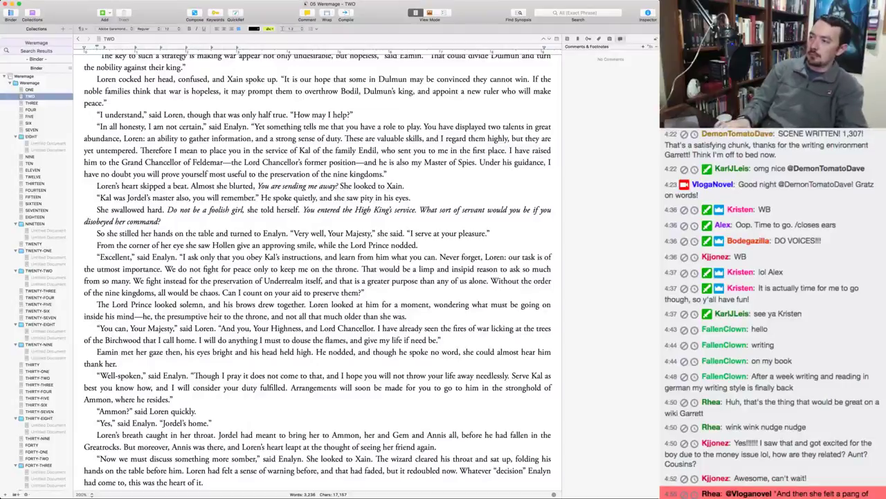
# Replace "of us alone" with "one person's simple ambition" after "a greater purpose than any".
pyautogui.hotkey('shift', 'alt', 'Left')
pyautogui.hotkey('shift', 'alt', 'Left')
pyautogui.hotkey('shift', 'alt', 'Left')
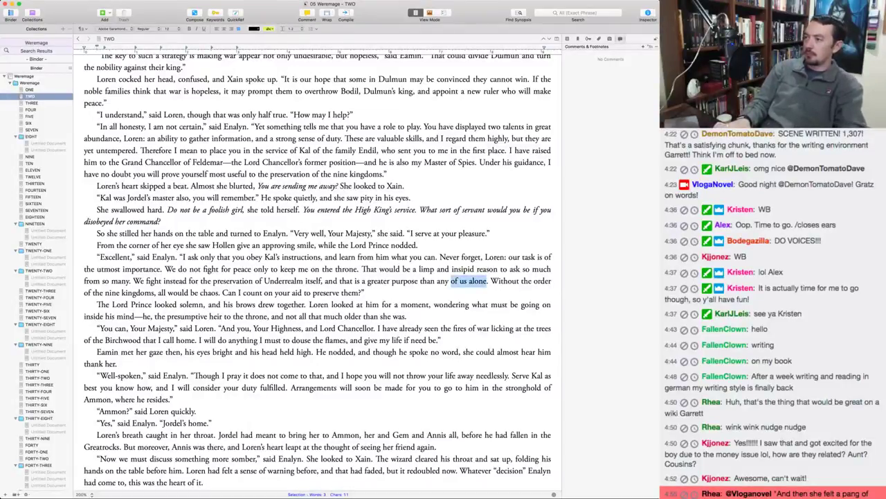
pyautogui.write('oner pers')
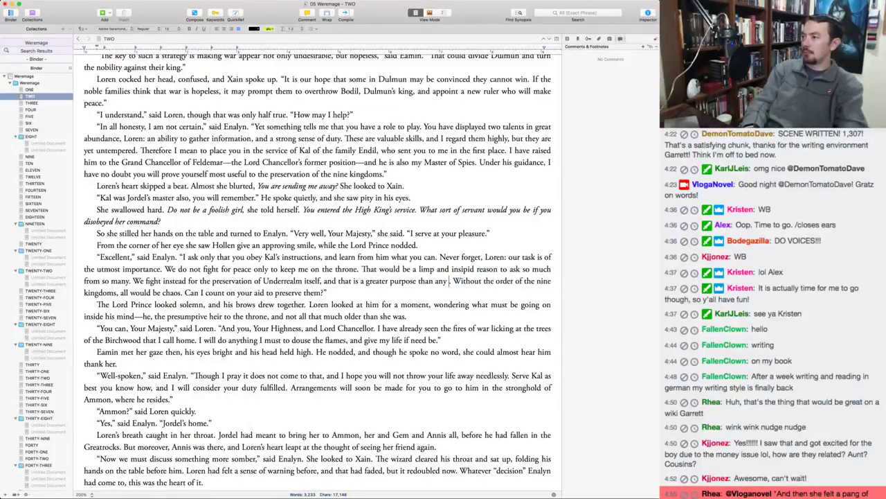
pyautogui.press('BackSpace')
pyautogui.press('BackSpace')
pyautogui.press('BackSpace')
pyautogui.press('BackSpace')
pyautogui.press('BackSpace')
pyautogui.press('BackSpace')
pyautogui.write('pers')
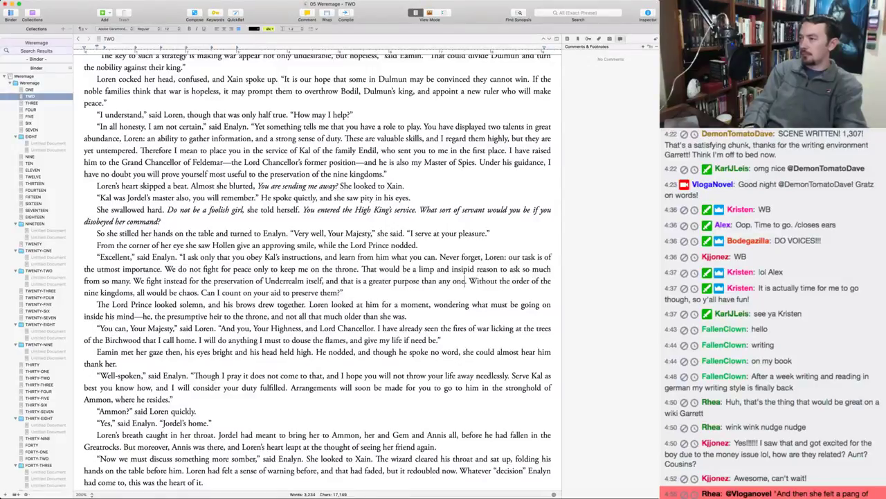
pyautogui.write('simple ambition.')
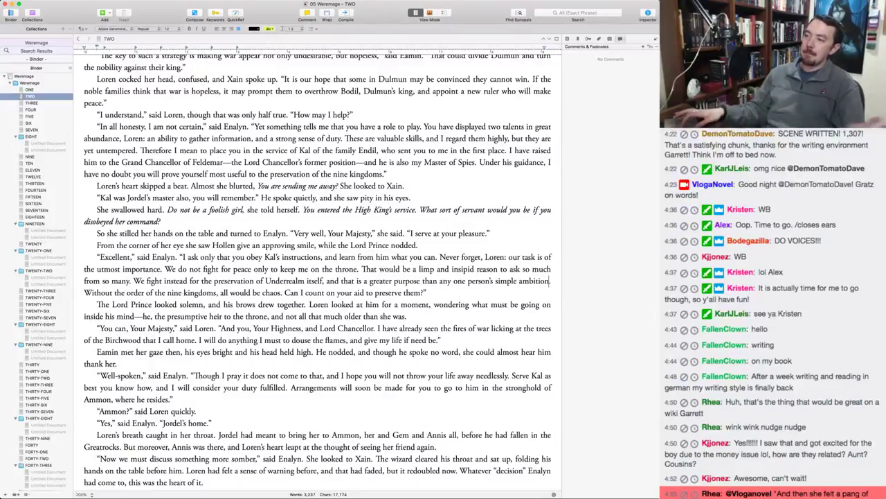
# Replace "looked" with "gazed" in "Loren looked at him for a moment".
pyautogui.doubleClick(338, 305)
pyautogui.write('gazed')
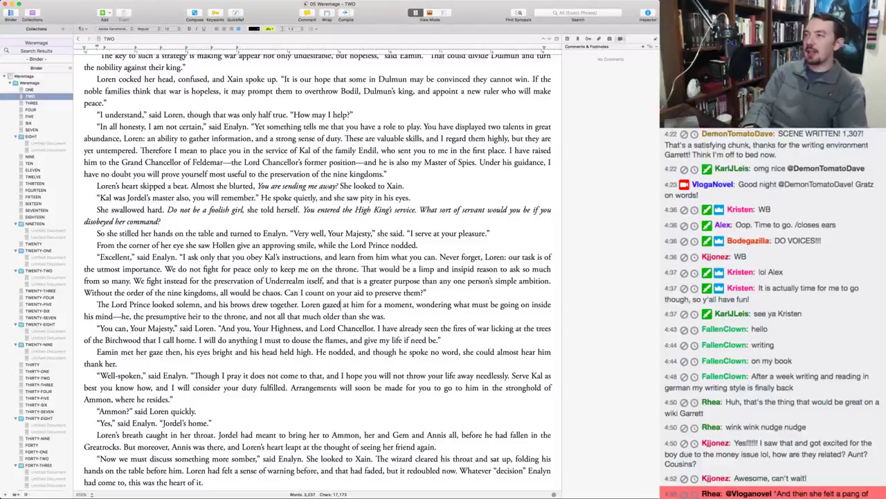
pyautogui.press('super+Tab')
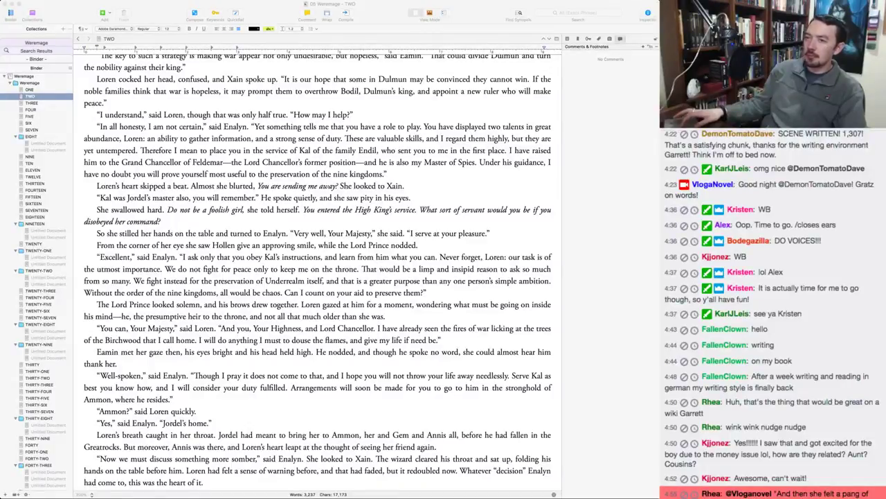
pyautogui.click(340, 305)
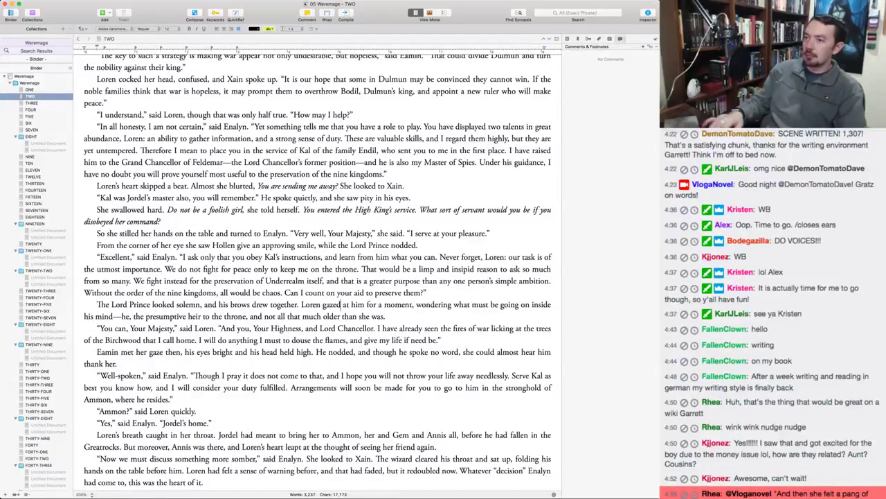
# Replace "heir" with "successor" in "the presumptive heir to the throne".
pyautogui.press('super+Left')
pyautogui.press('super+shift+Right')
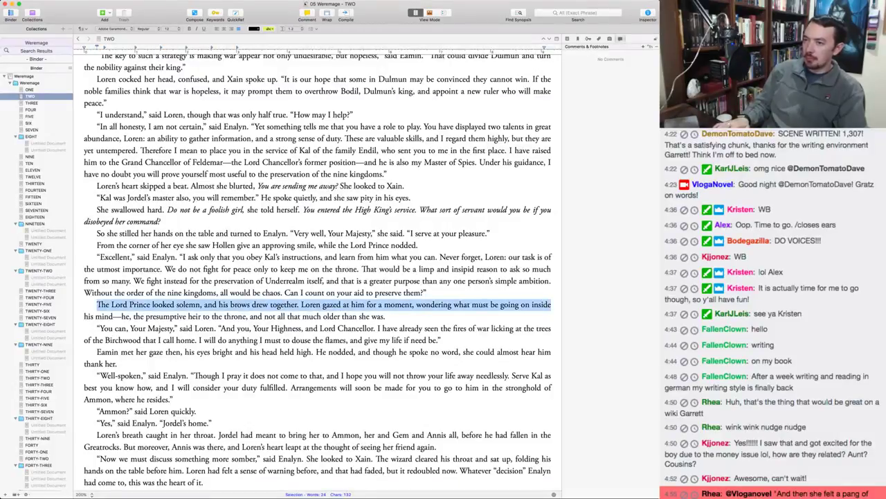
pyautogui.press('Right')
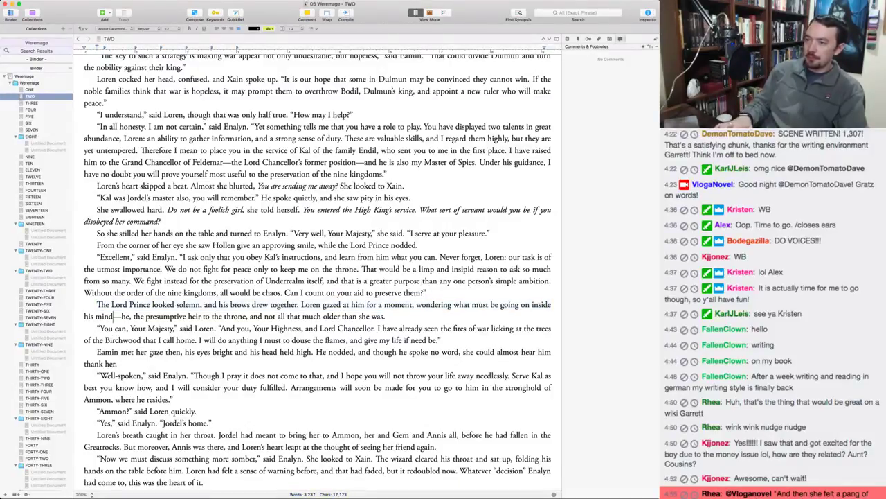
pyautogui.hotkey('alt', 'Right')
pyautogui.hotkey('alt', 'Right')
pyautogui.hotkey('alt', 'Right')
pyautogui.hotkey('alt', 'Right')
pyautogui.hotkey('alt', 'shift', 'Left')
pyautogui.write('success')
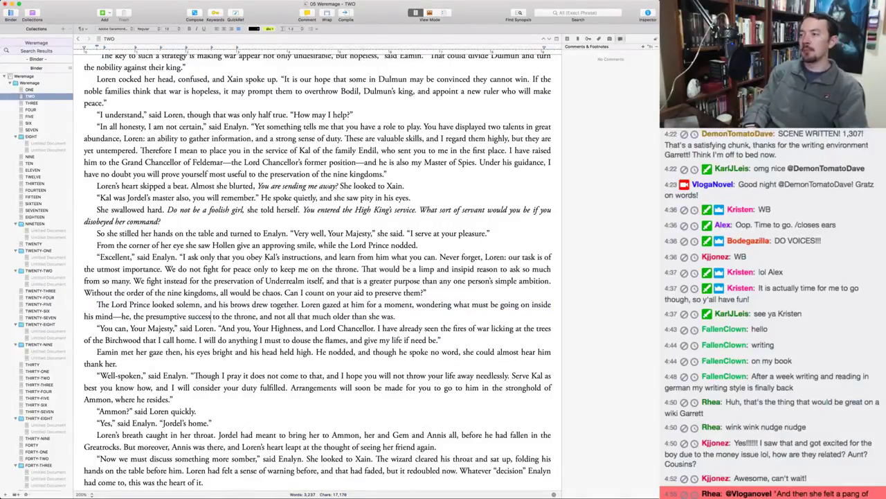
pyautogui.write('or')
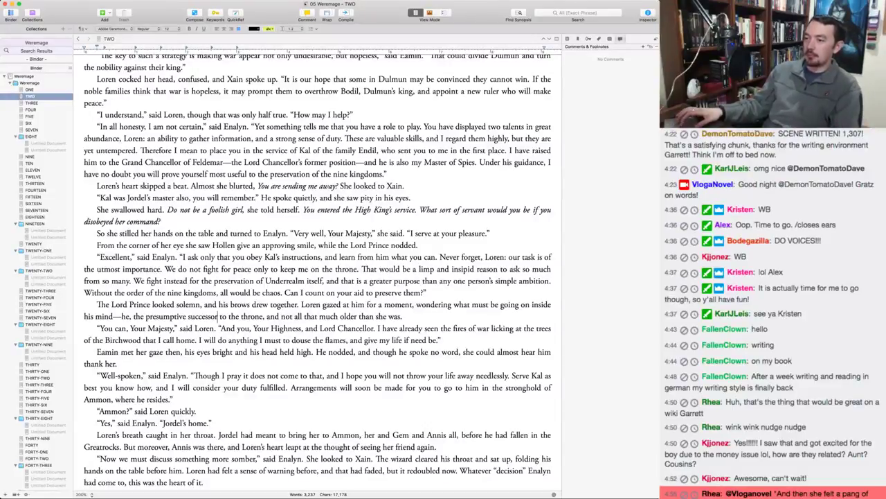
pyautogui.scroll(-5, 318, 277)
pyautogui.scroll(-3, 255, 337)
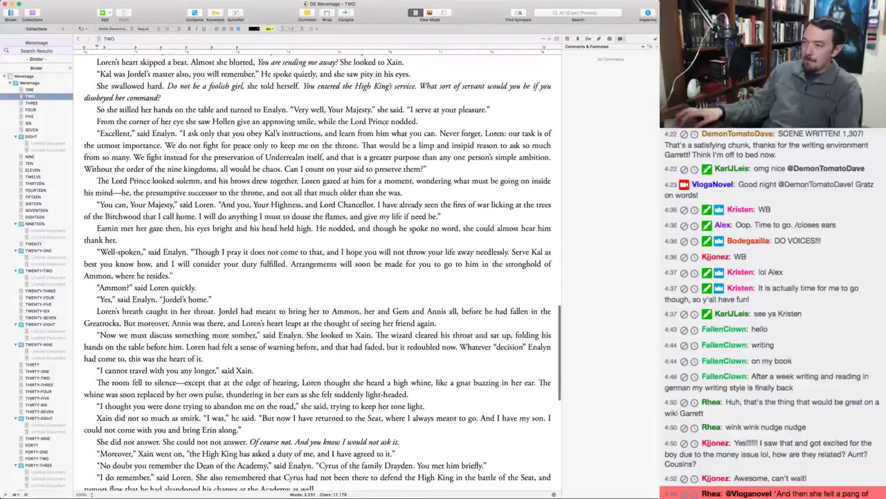
# Remove "in her ears" after "thundering" and replace "felt" with "grew" in the sentence about Loren's pulse.
pyautogui.click(256, 338)
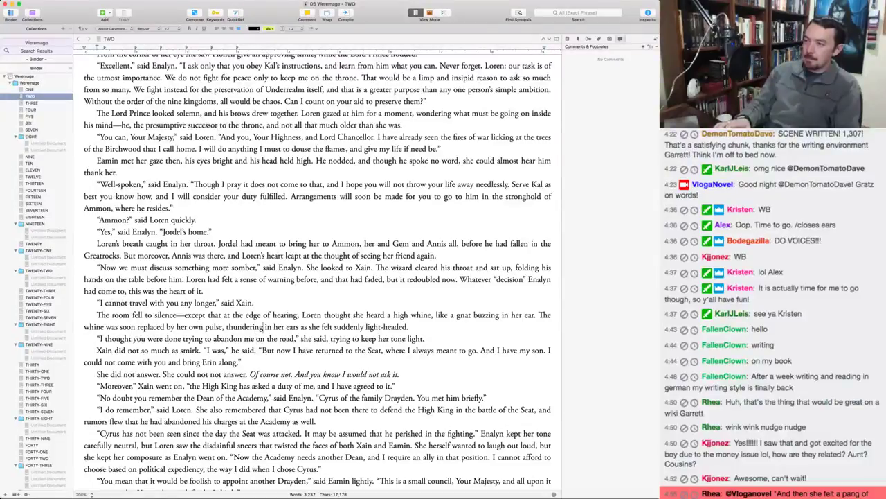
pyautogui.moveTo(264, 326); pyautogui.dragTo(300, 326)
pyautogui.press('BackSpace')
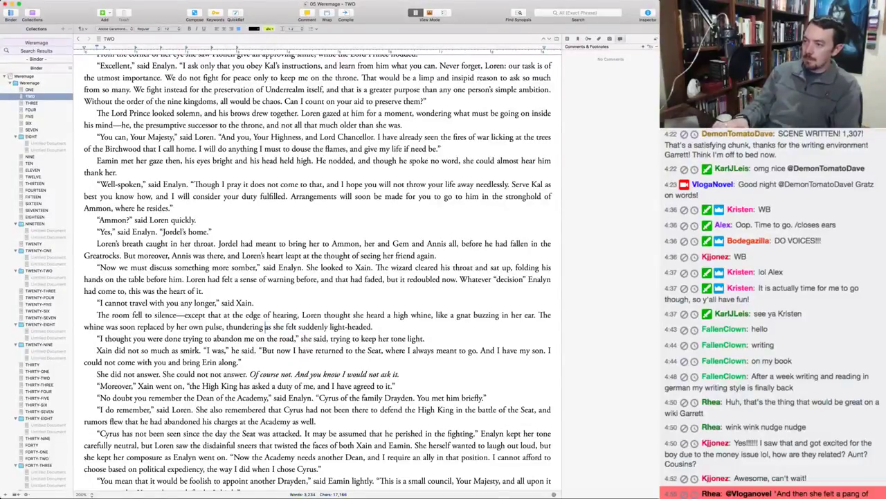
pyautogui.doubleClick(291, 326)
pyautogui.write('grew')
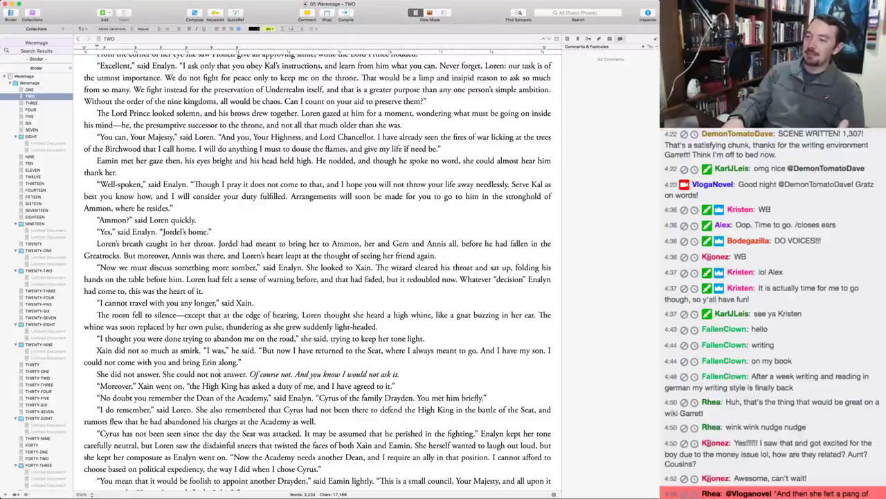
# Delete the doubled "not" in "She could not not answer" and italicize "could".
pyautogui.doubleClick(215, 374)
pyautogui.press('BackSpace')
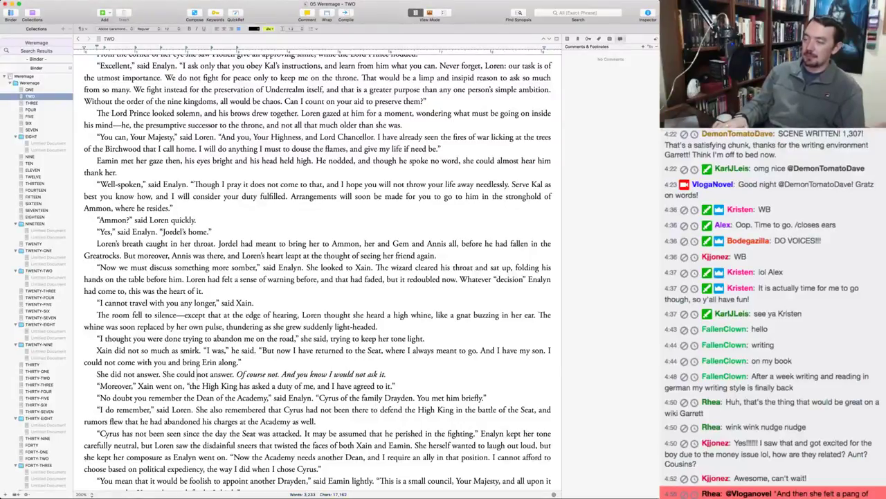
pyautogui.hotkey('alt', 'shift', 'Left')
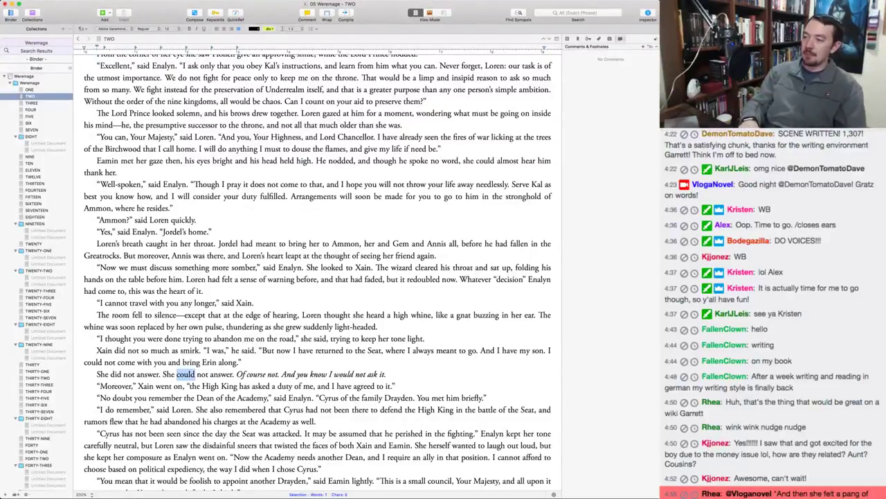
pyautogui.press('super+i')
pyautogui.press('Left')
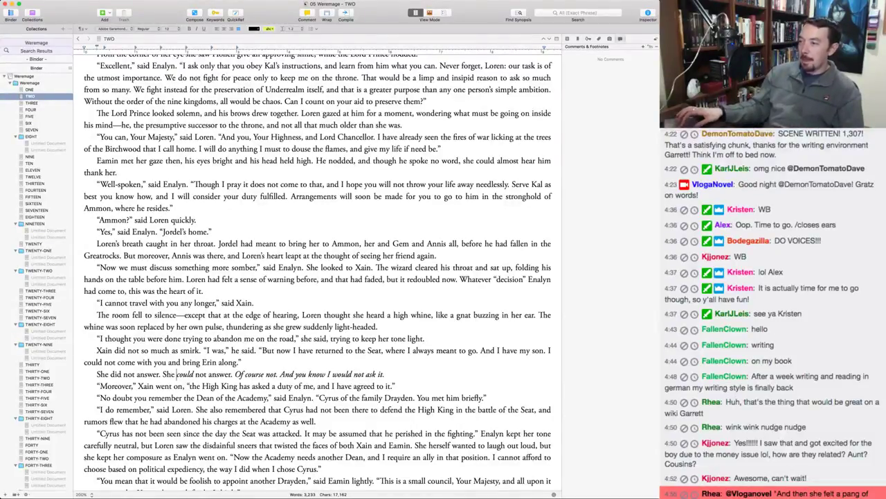
# Correct "make" to "may" in Eamin's line "You make speak freely, I think.".
pyautogui.scroll(-5, 318, 270)
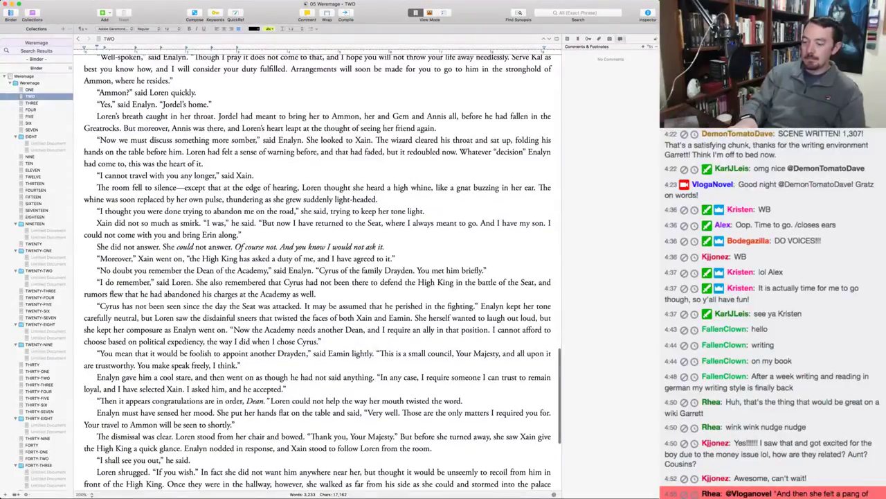
pyautogui.doubleClick(161, 364)
pyautogui.write('ma')
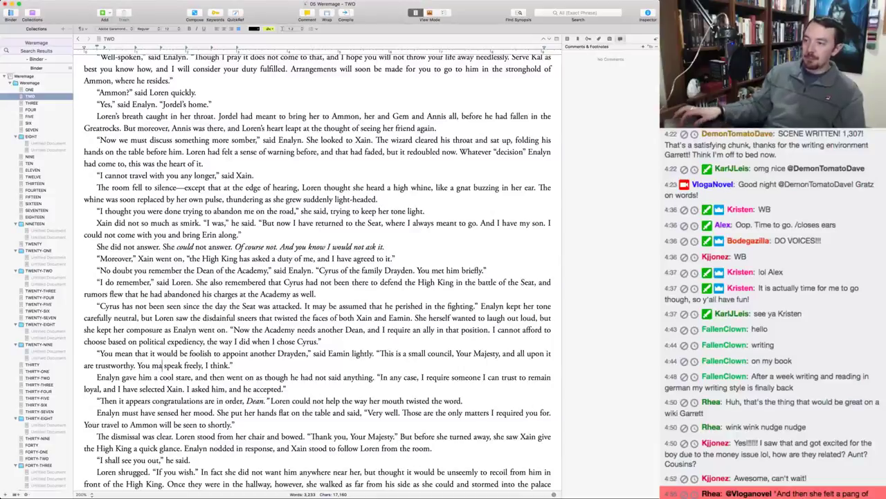
pyautogui.write('y')
# Start a new paragraph at "In fact she did not want him anywhere near her", following Loren's "If you wish.".
pyautogui.scroll(-4, 317, 270)
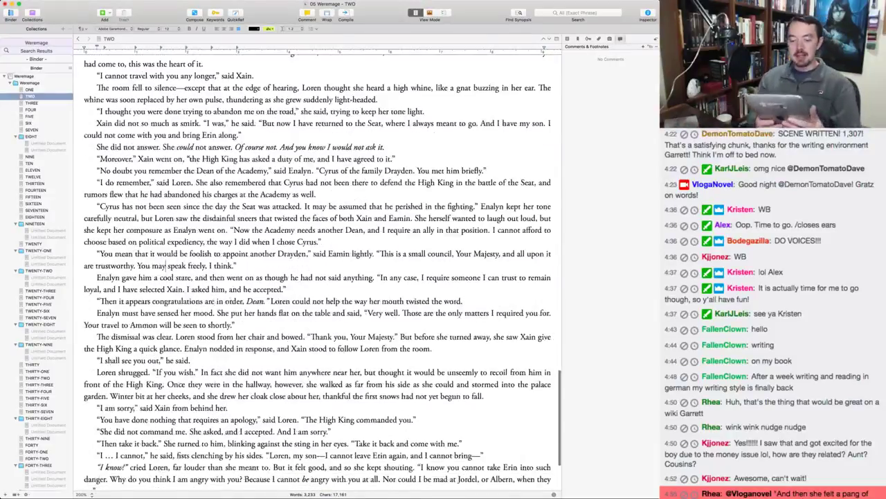
pyautogui.scroll(-1, 317, 270)
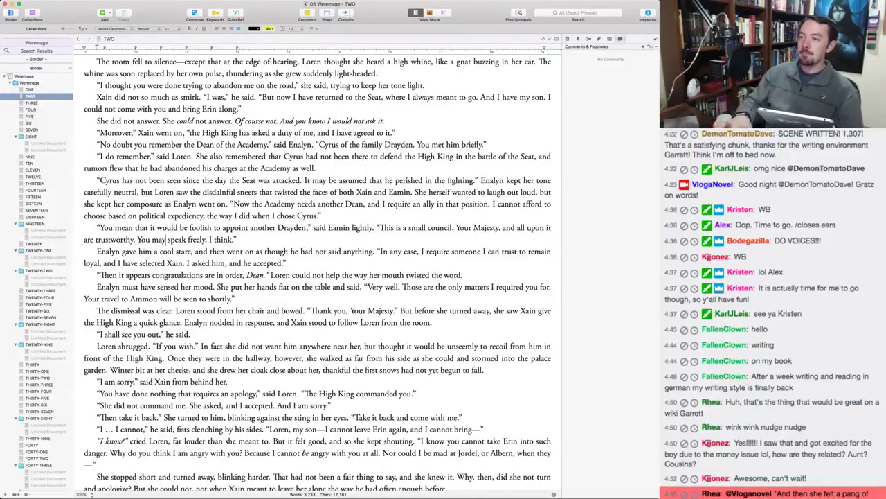
pyautogui.press('Return')
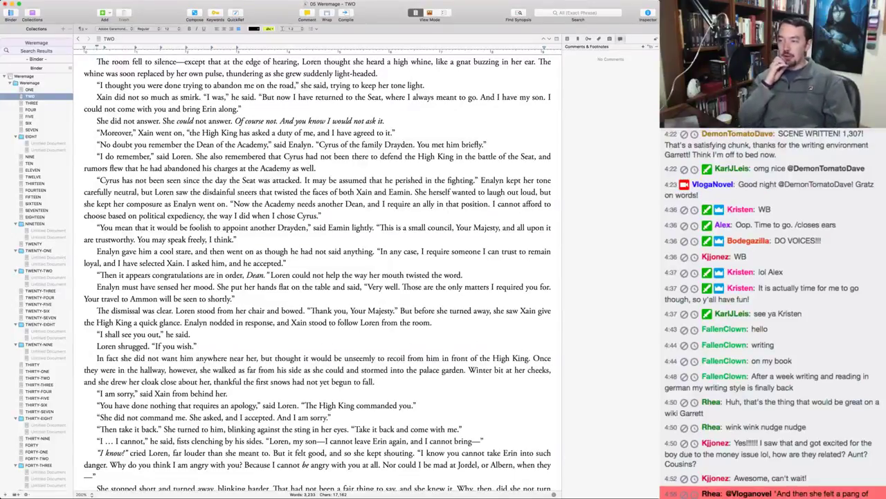
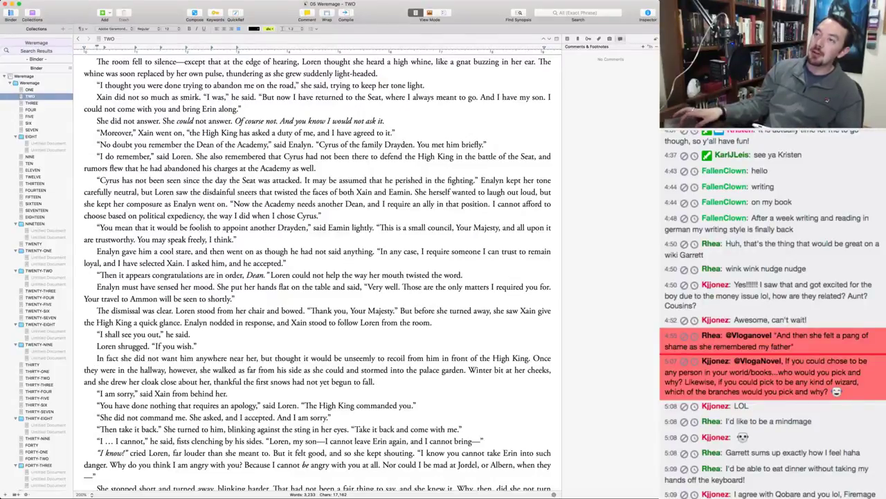
# Open chapter THREE and start a new paragraph at "He sat silent with his fists clenched".
pyautogui.click(32, 103)
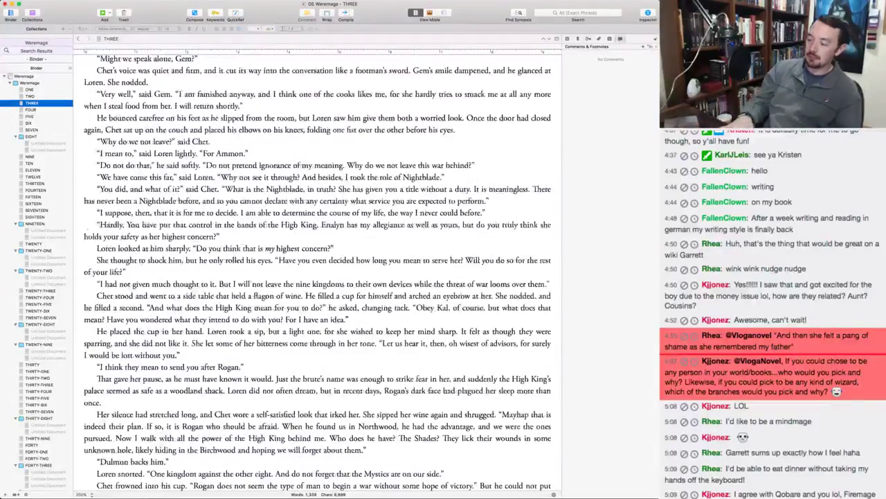
pyautogui.scroll(3, 319, 277)
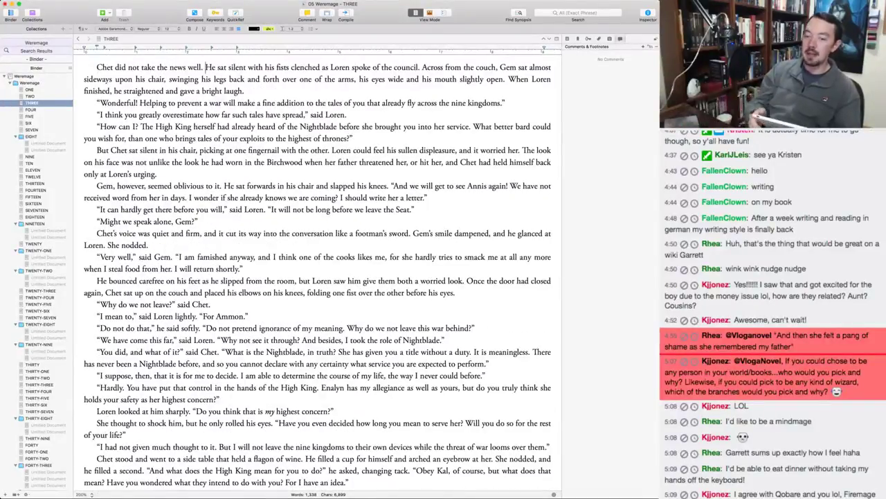
pyautogui.press('Return')
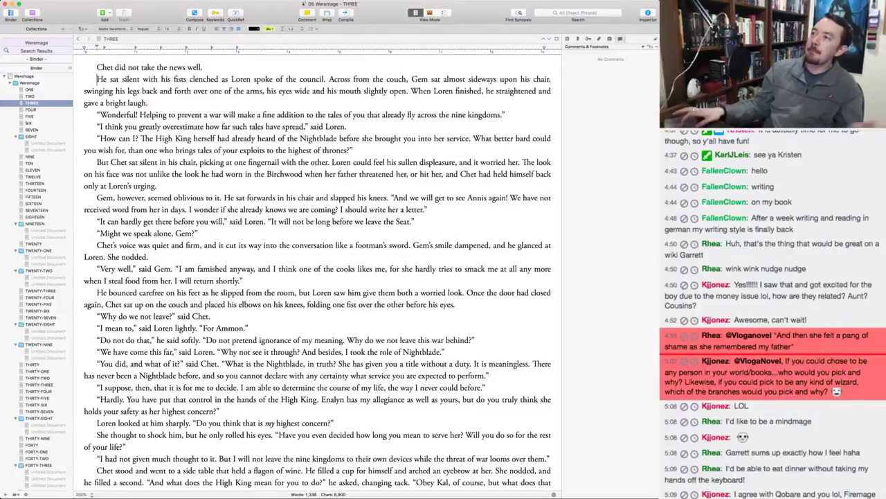
# Change "Across from the couch" to "Across from their couch" and replace "smack" with "strike" in Gem's line about the cook.
pyautogui.click(384, 79)
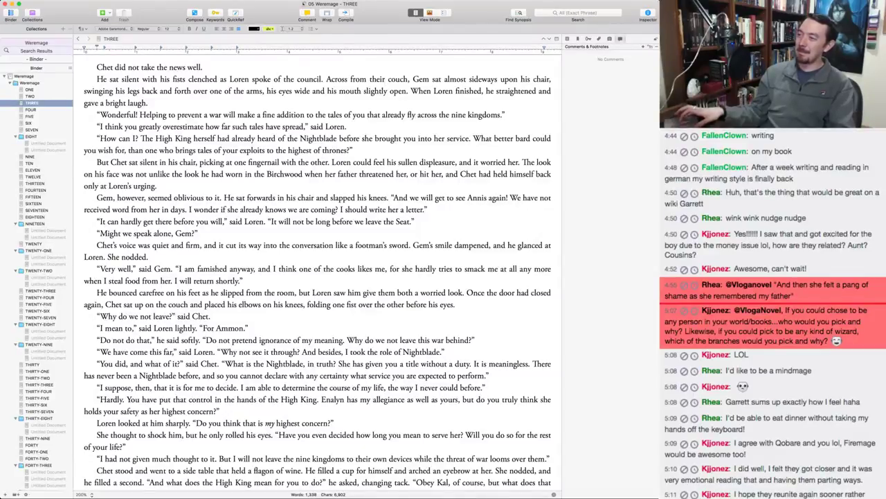
pyautogui.doubleClick(475, 269)
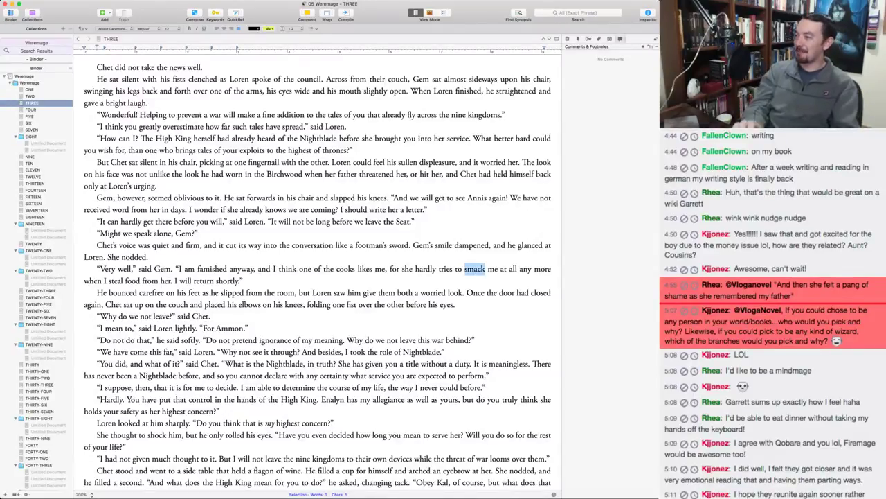
pyautogui.write('strike')
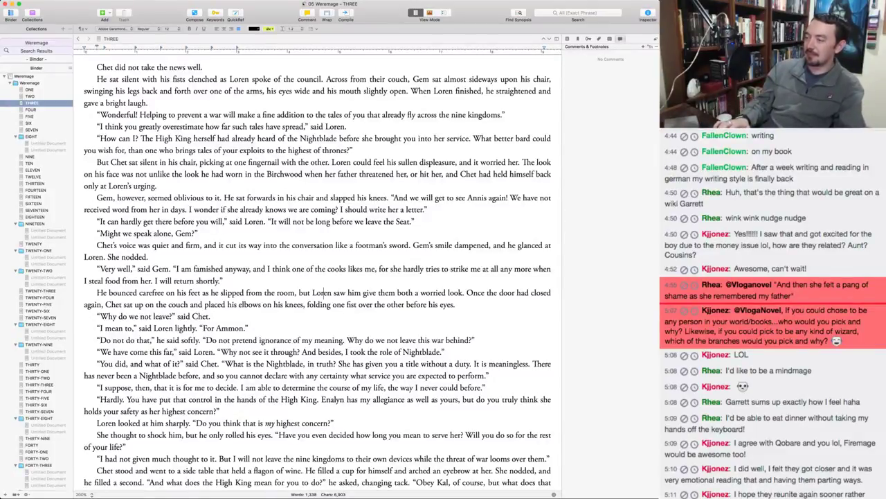
# Reword "Loren saw him give them both a worried look" as "he gave them both a worried look just before leaving".
pyautogui.moveTo(313, 292); pyautogui.dragTo(376, 293)
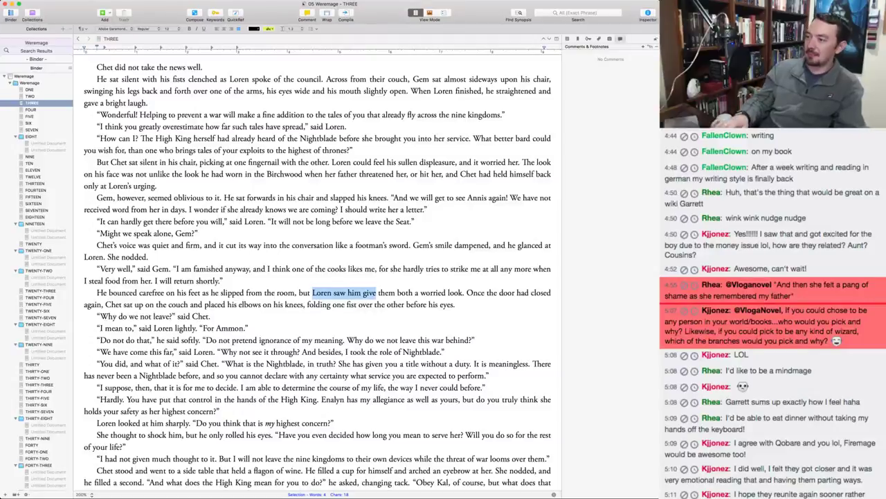
pyautogui.write('he gave')
pyautogui.hotkey('alt', 'Right')
pyautogui.hotkey('alt', 'Right')
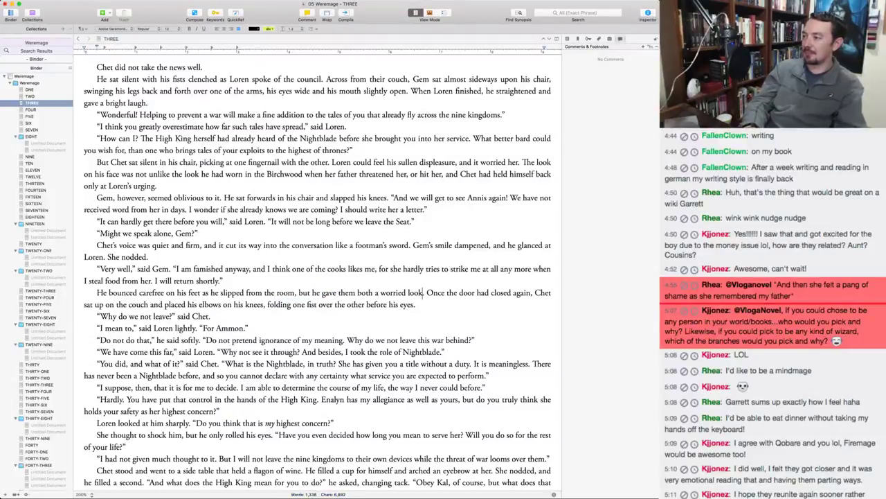
pyautogui.write('just before leaving')
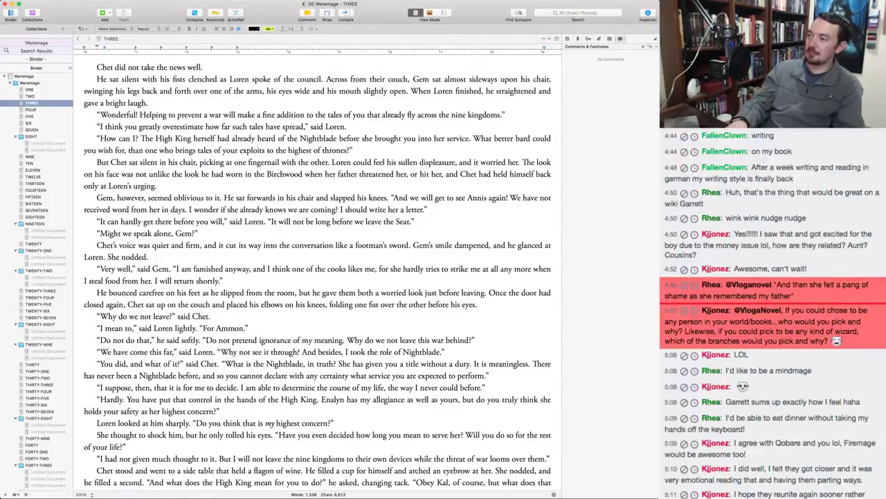
# Replace the clause after "slipped from the room, but" with "Loren did not miss the worried look he gave them".
pyautogui.hotkey('alt', 'BackSpace')
pyautogui.hotkey('alt', 'BackSpace')
pyautogui.hotkey('alt', 'BackSpace')
pyautogui.hotkey('alt', 'BackSpace')
pyautogui.hotkey('alt', 'BackSpace')
pyautogui.hotkey('alt', 'BackSpace')
pyautogui.hotkey('alt', 'BackSpace')
pyautogui.hotkey('alt', 'BackSpace')
pyautogui.hotkey('alt', 'BackSpace')
pyautogui.hotkey('alt', 'BackSpace')
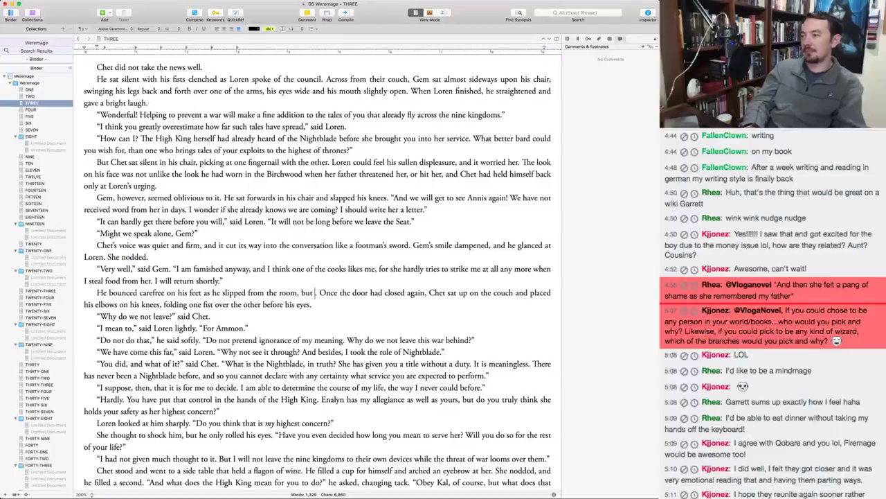
pyautogui.write('Loren did not miss the w')
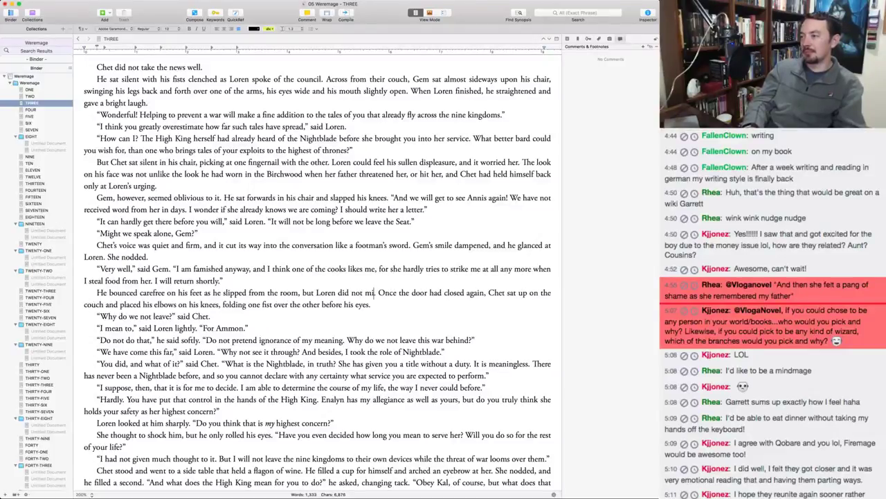
pyautogui.write('orried look he gave')
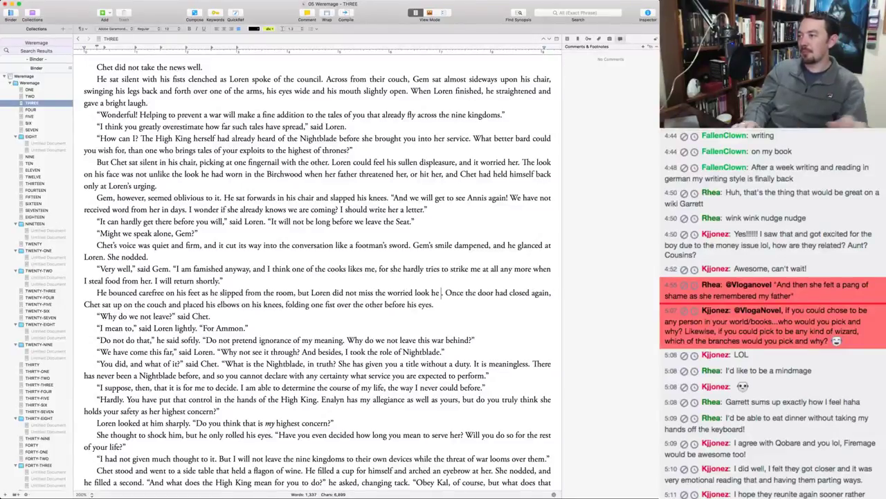
pyautogui.write(' them')
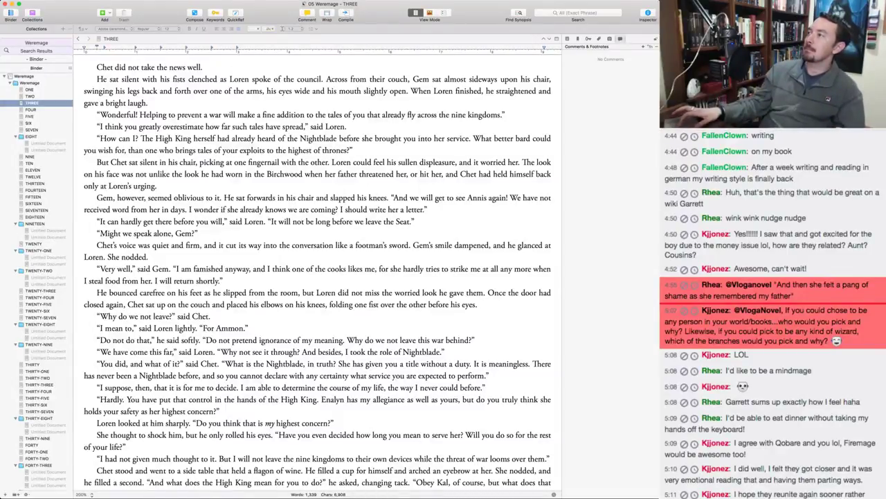
# In chapter THREE, start a new paragraph at Chet's question "And what does the High King mean for you to do?".
pyautogui.click(30, 82)
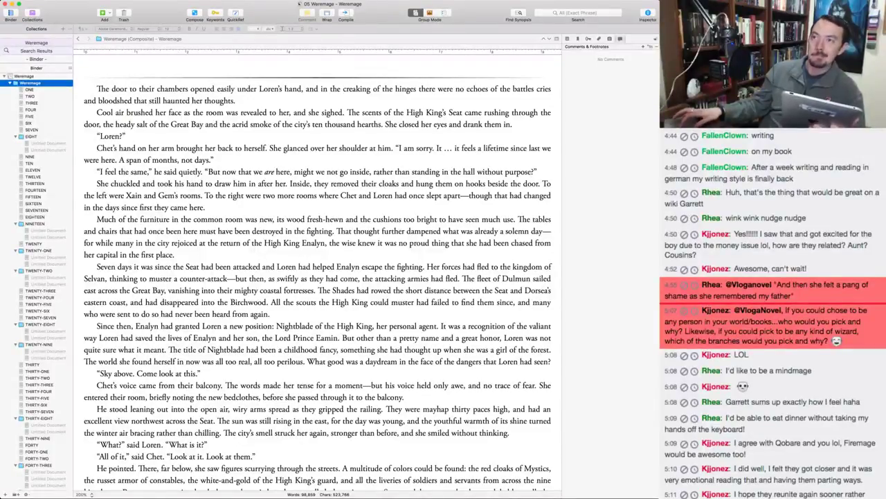
pyautogui.click(31, 102)
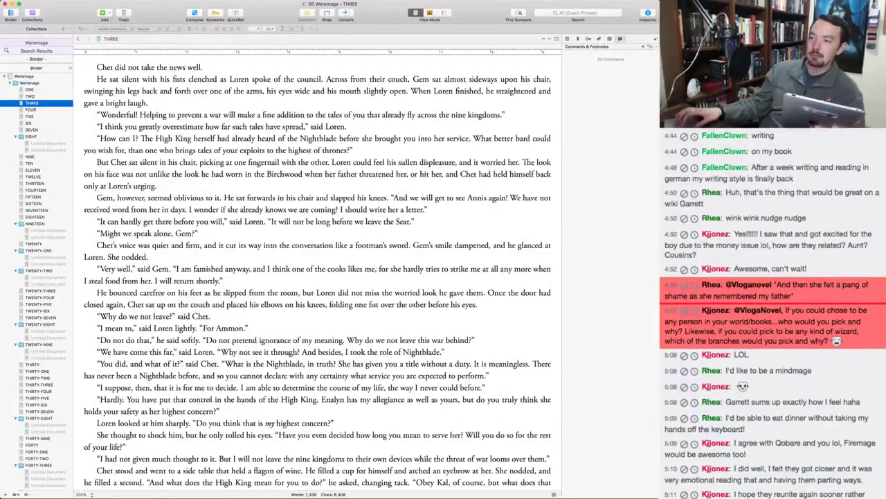
pyautogui.scroll(-3, 317, 276)
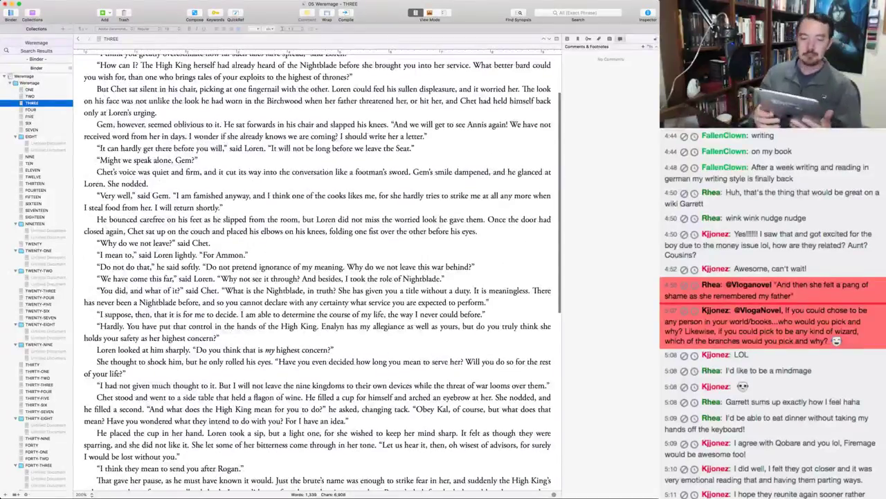
pyautogui.click(197, 386)
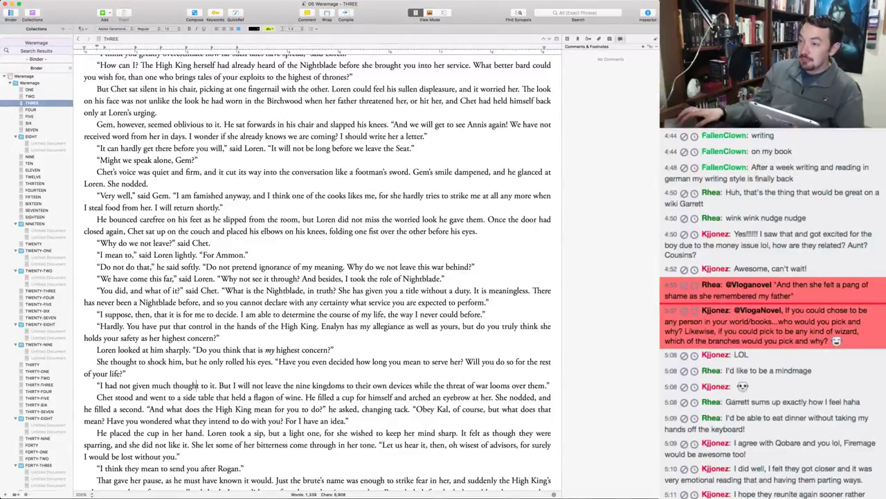
pyautogui.scroll(-1, 317, 270)
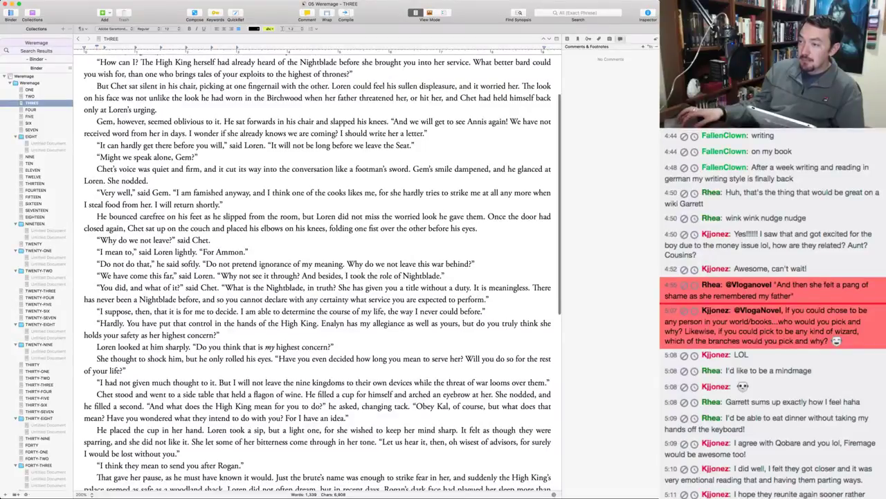
pyautogui.scroll(-5, 317, 270)
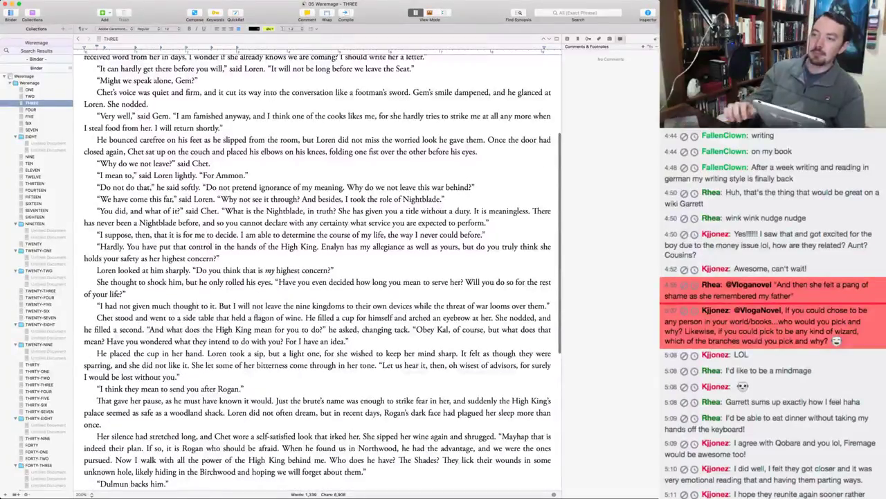
pyautogui.press('Return')
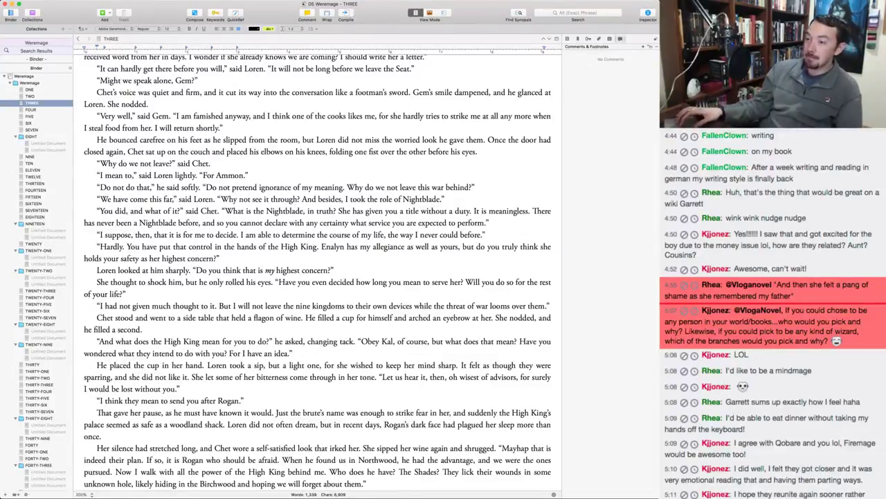
# Start a new paragraph at "She let some of her bitterness come through in her tone".
pyautogui.scroll(-3, 319, 270)
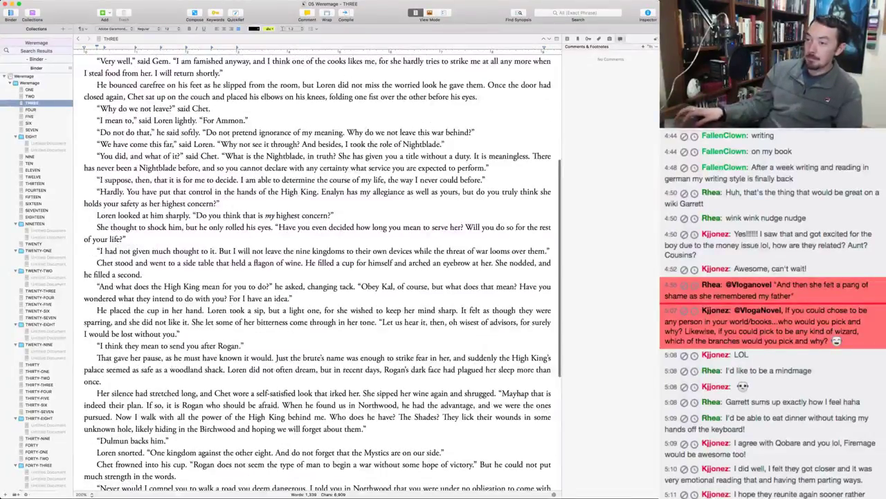
pyautogui.click(192, 322)
pyautogui.press('Return')
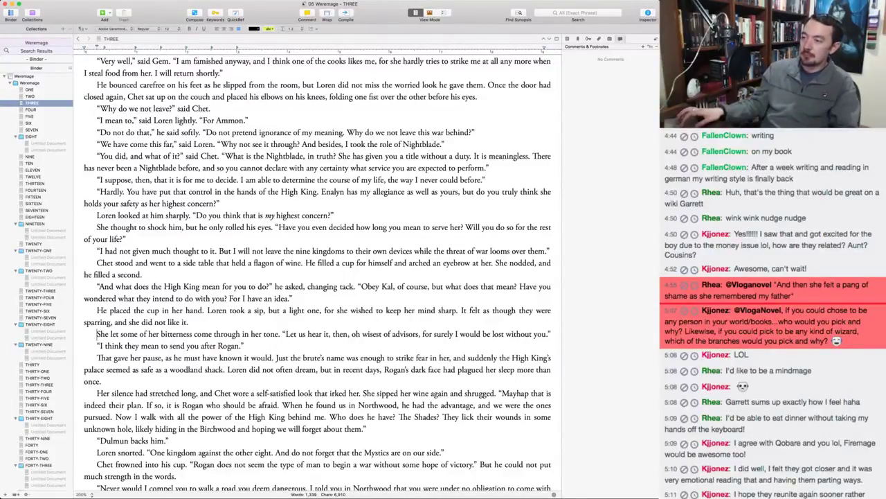
pyautogui.scroll(-3, 317, 270)
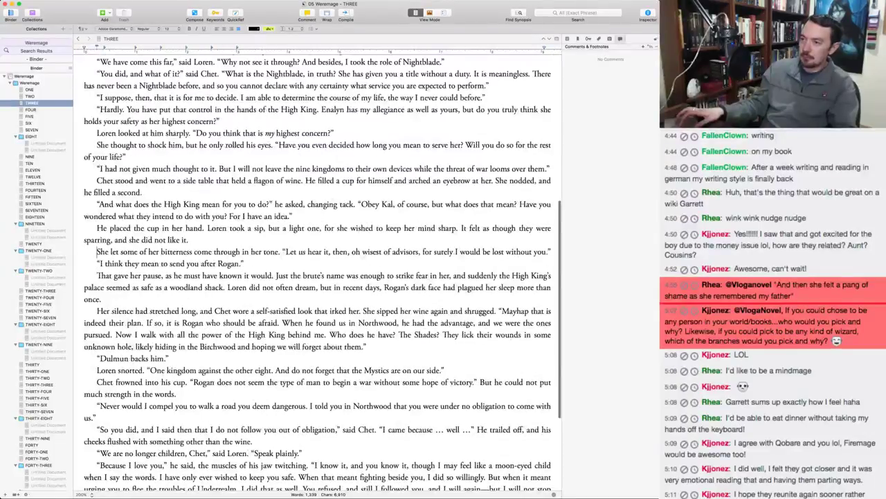
# Split the sentence about Rogan's name striking fear in her, replacing ", and suddenly" with ". Suddenly".
pyautogui.click(247, 287)
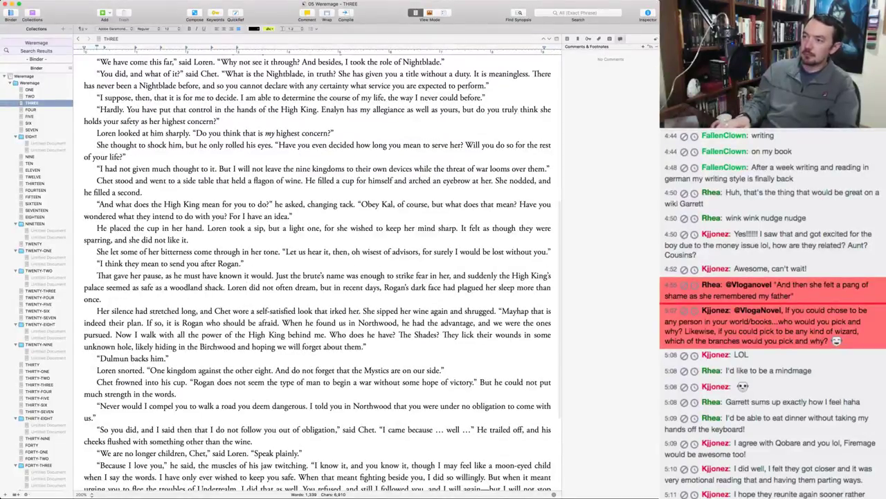
pyautogui.press('Up')
pyautogui.press('super+Right')
pyautogui.hotkey('alt', 'Left')
pyautogui.hotkey('alt', 'Left')
pyautogui.hotkey('alt', 'Left')
pyautogui.hotkey('alt', 'Left')
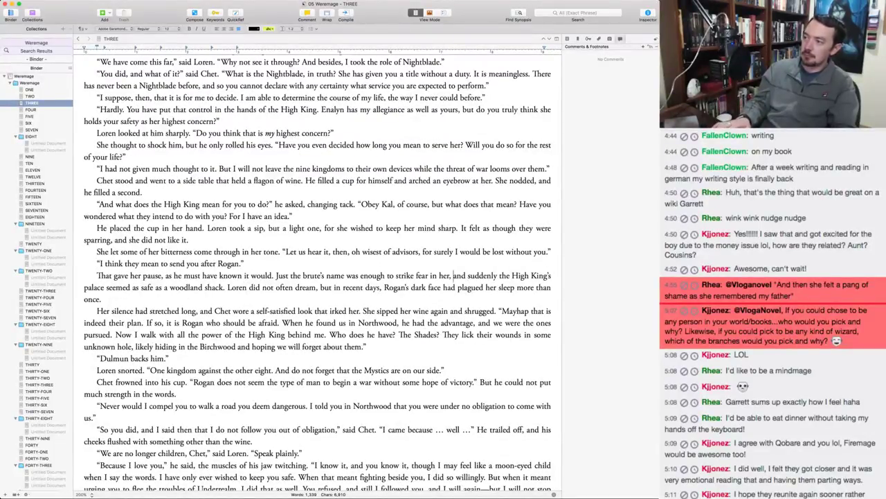
pyautogui.hotkey('alt', 'shift', 'Left')
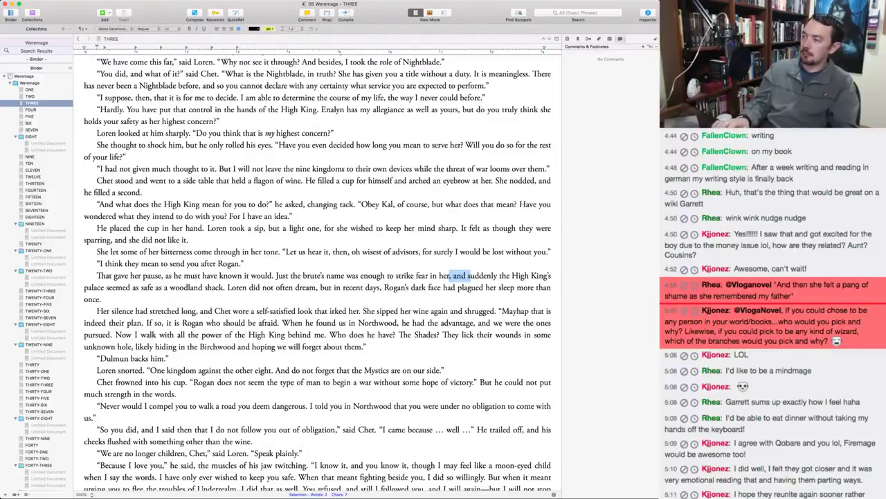
pyautogui.press('BackSpace')
pyautogui.press('BackSpace')
pyautogui.press('BackSpace')
pyautogui.press('Delete')
pyautogui.write('. S')
# Reword the palace comparison from "as safe as a woodland shack" to "no more secure than a woodland shack".
pyautogui.click(104, 287)
pyautogui.hotkey('alt', 'Right')
pyautogui.press('Right')
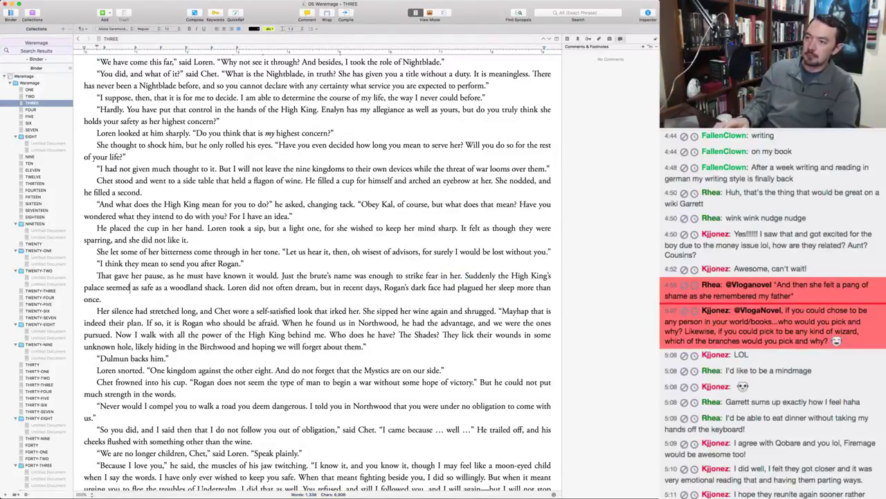
pyautogui.hotkey('alt', 'shift', 'Right')
pyautogui.hotkey('alt', 'shift', 'Right')
pyautogui.hotkey('alt', 'shift', 'Right')
pyautogui.hotkey('alt', 'shift', 'Right')
pyautogui.hotkey('alt', 'shift', 'Right')
pyautogui.hotkey('alt', 'shift', 'Left')
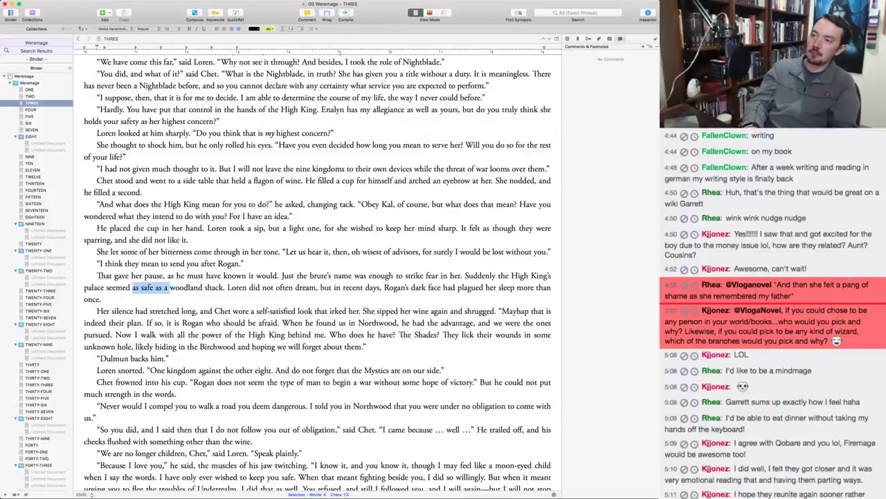
pyautogui.write('no more secure than ')
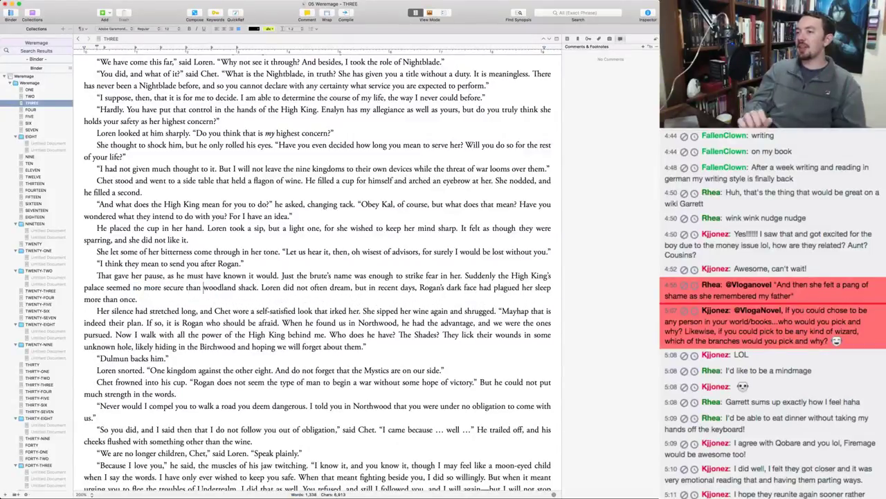
pyautogui.write('a')
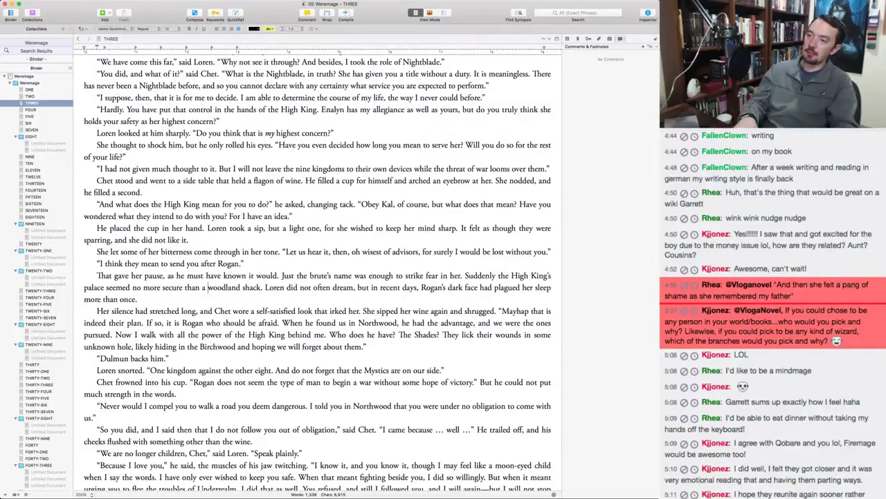
# Replace "secure" with "safe" in the comparison of the High King's palace to a woodland shack.
pyautogui.doubleClick(173, 287)
pyautogui.write('safe')
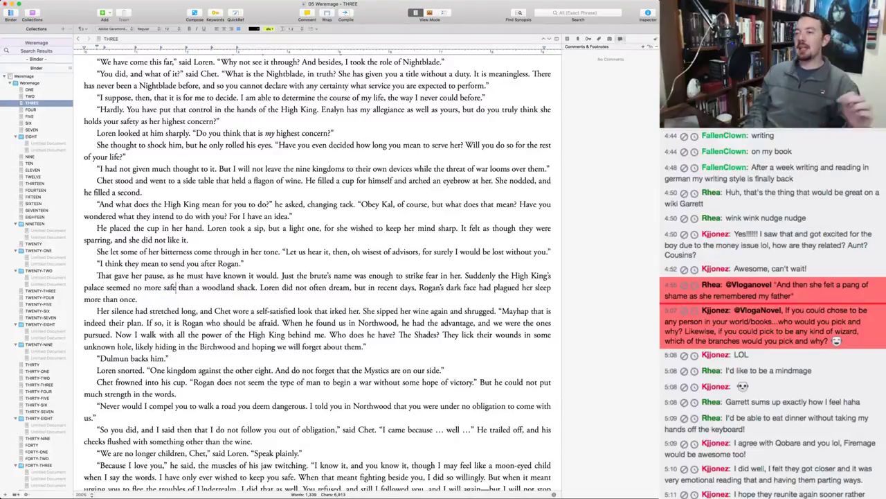
pyautogui.press('Delete')
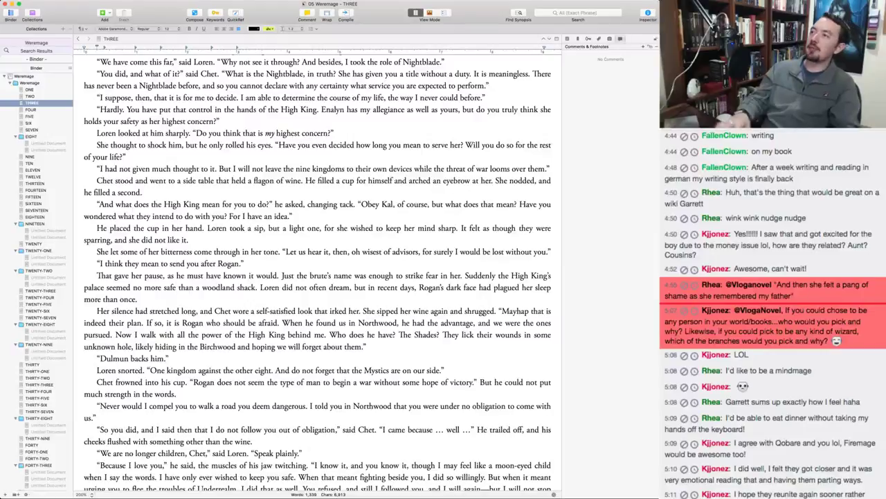
pyautogui.press('super+Tab')
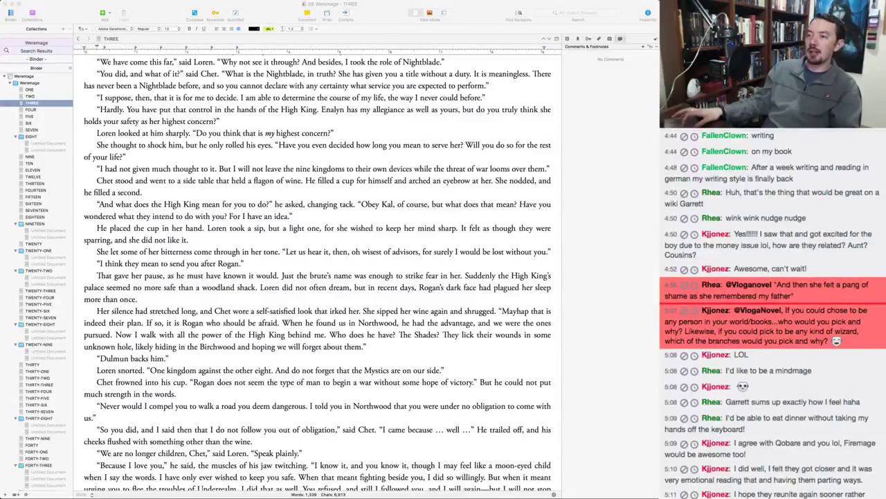
pyautogui.press('super+Tab')
# Try "impregnable" in place of "safe" in the palace comparison.
pyautogui.doubleClick(170, 287)
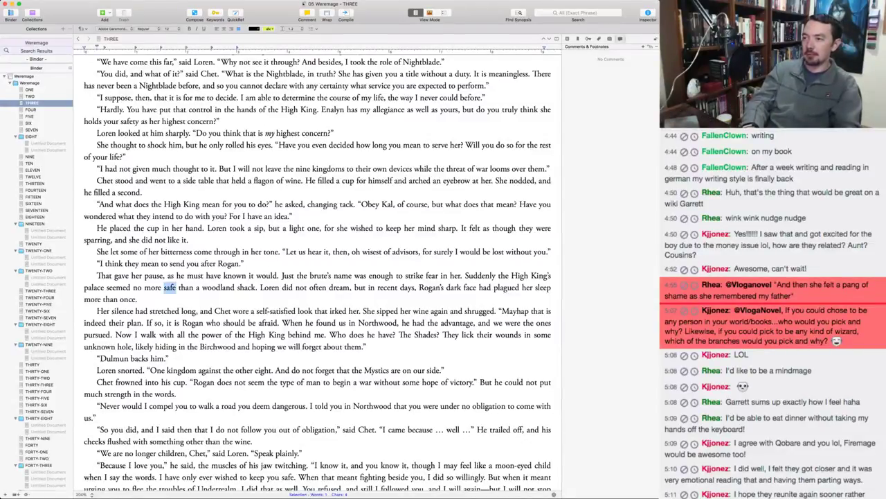
pyautogui.write('impregnable')
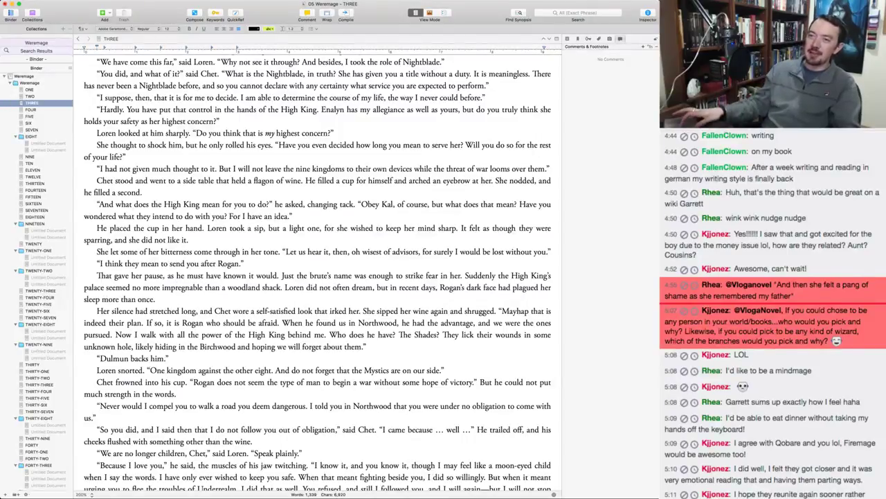
pyautogui.press('super+Tab')
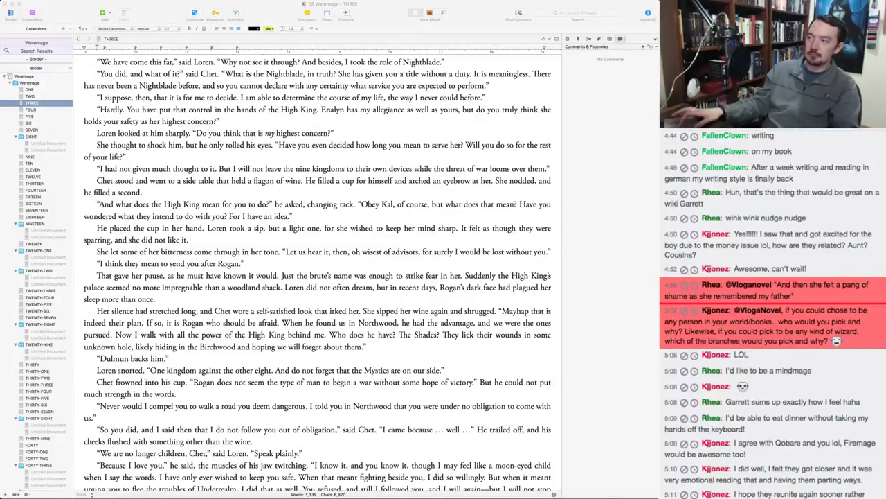
# Reword the palace comparison to read "no safer than a flimsy woodland shack".
pyautogui.doubleClick(170, 287)
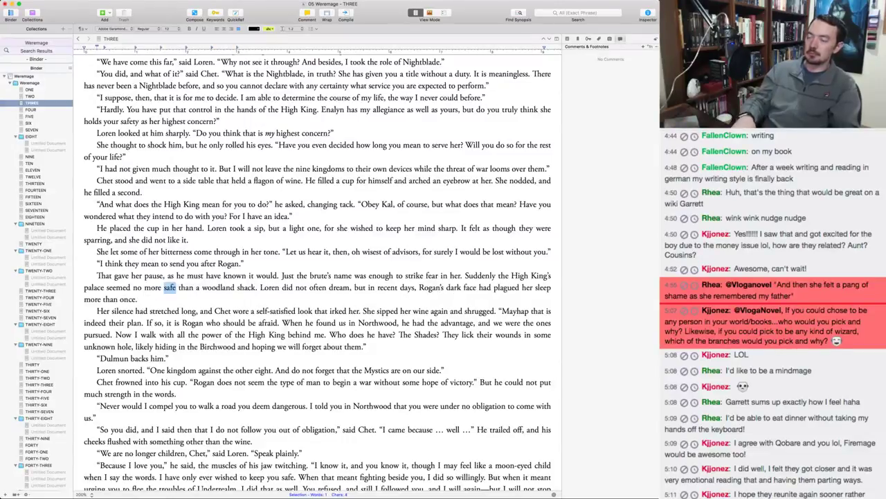
pyautogui.hotkey('shift', 'alt', 'Left')
pyautogui.write('safer')
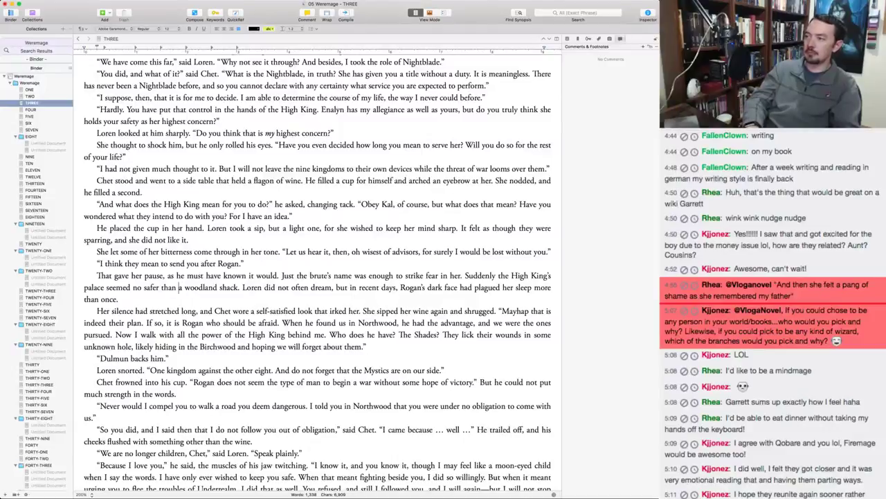
pyautogui.write(' than a flimsy')
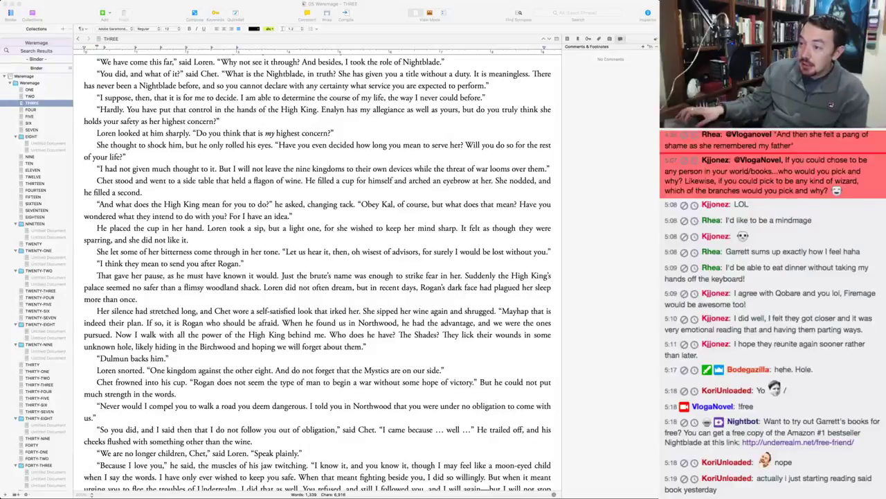
# Make "mind" plural in Loren's line about having the argument separately, so it reads "in our own minds".
pyautogui.scroll(-5, 317, 270)
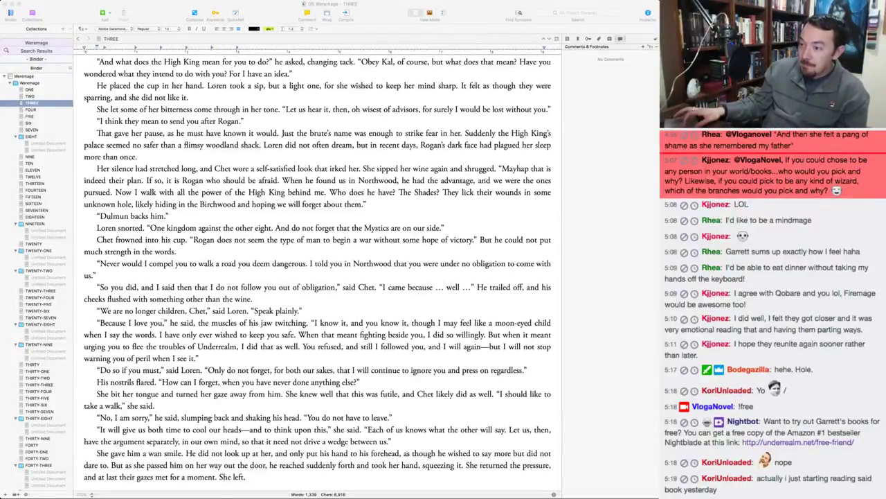
pyautogui.click(205, 145)
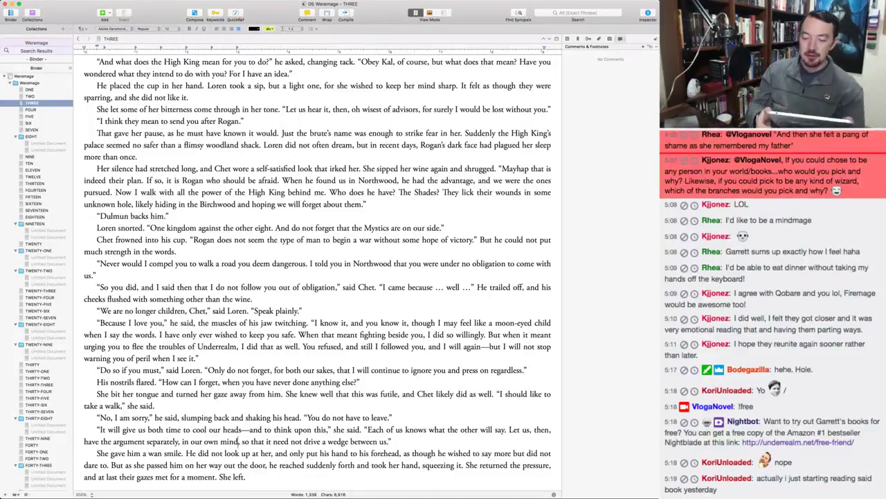
pyautogui.write('s')
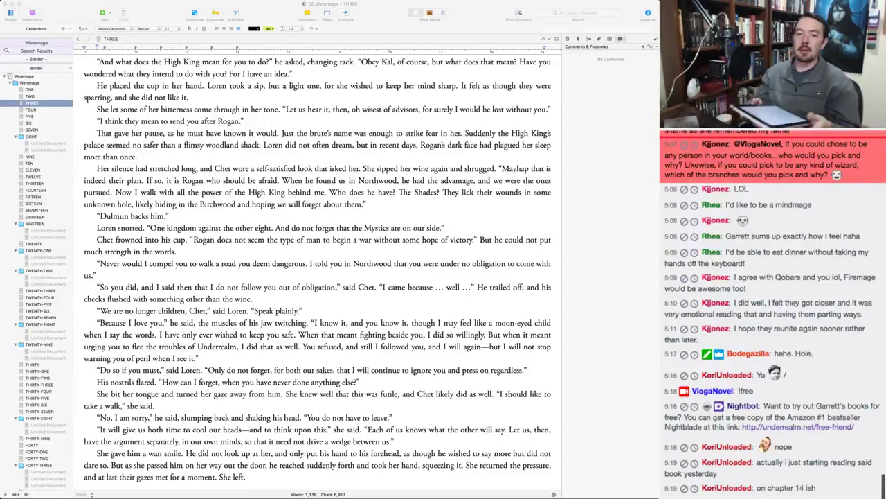
pyautogui.click(241, 441)
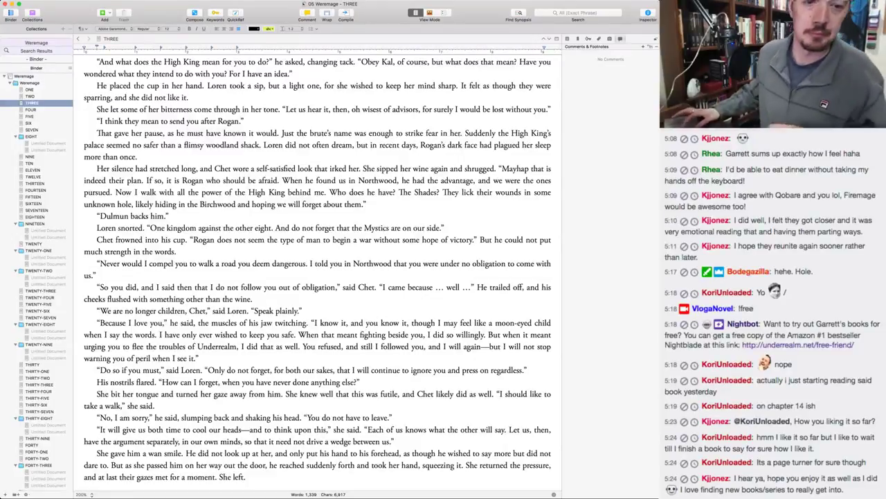
pyautogui.press('super+Tab')
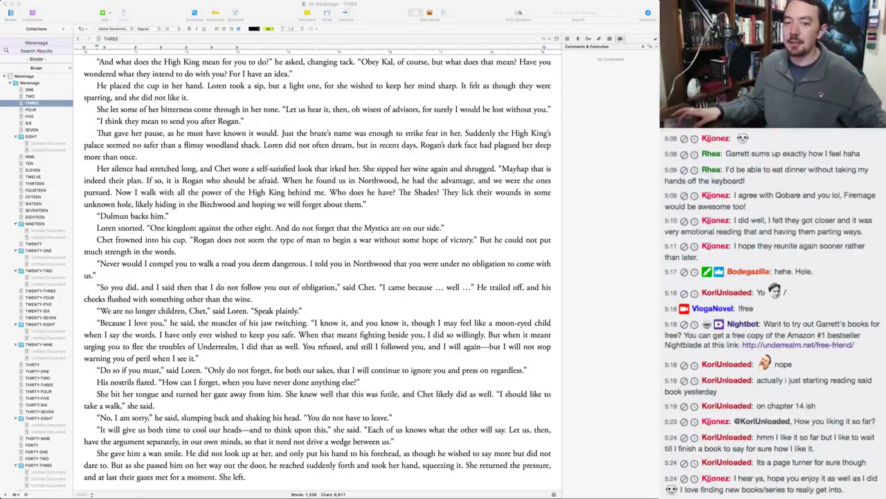
pyautogui.click(241, 441)
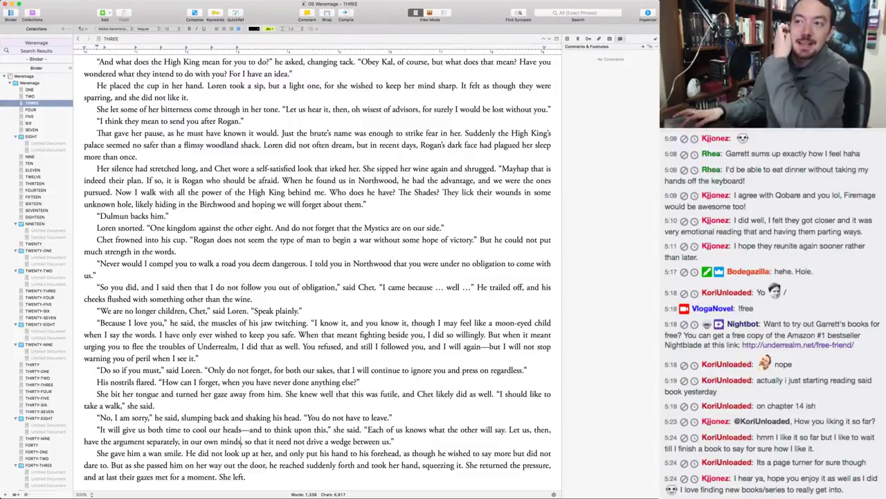
# Open chapter FOUR and change "fallen asleep" to "gone to sleep" in its opening sentence.
pyautogui.click(30, 110)
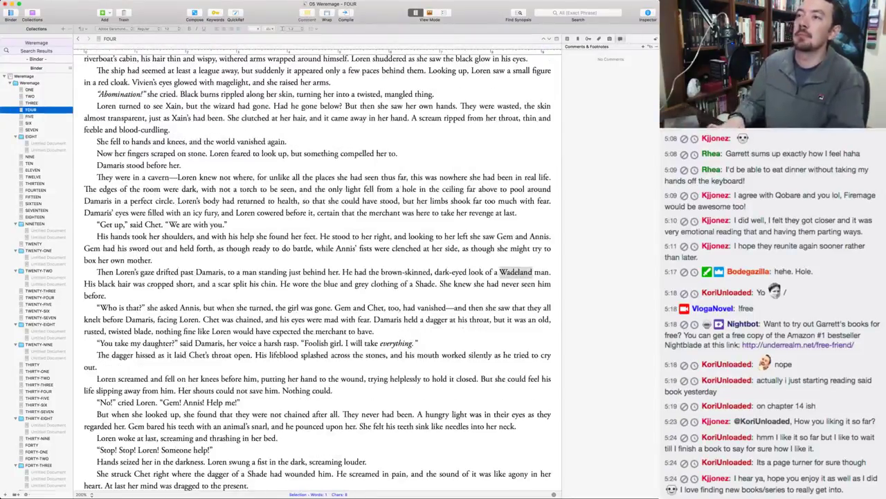
pyautogui.press('super+Up')
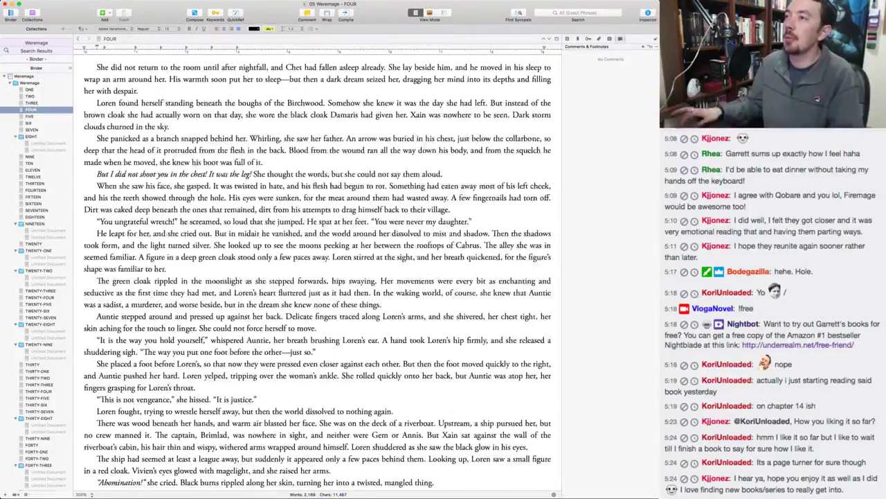
pyautogui.click(329, 67)
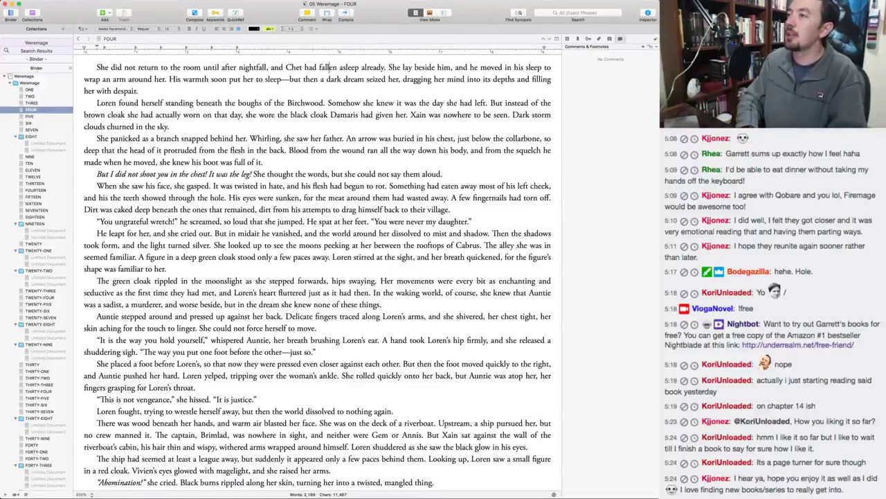
pyautogui.doubleClick(329, 67)
pyautogui.write('gone to')
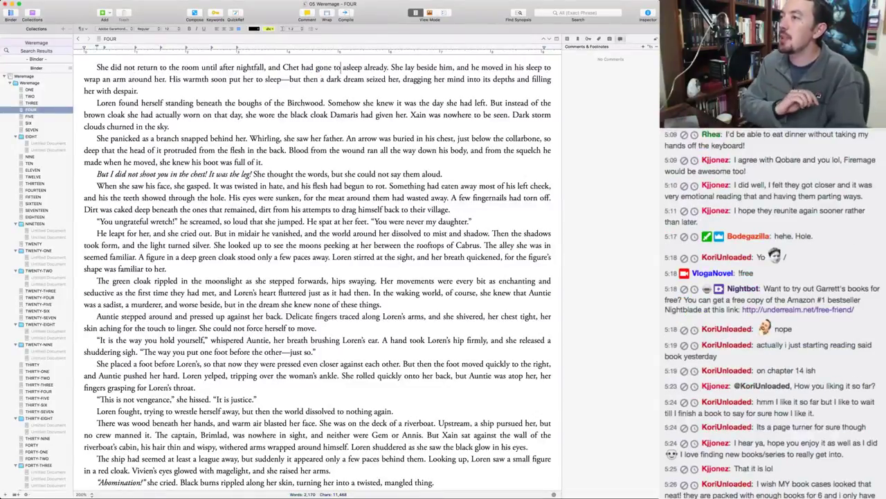
pyautogui.press('Delete')
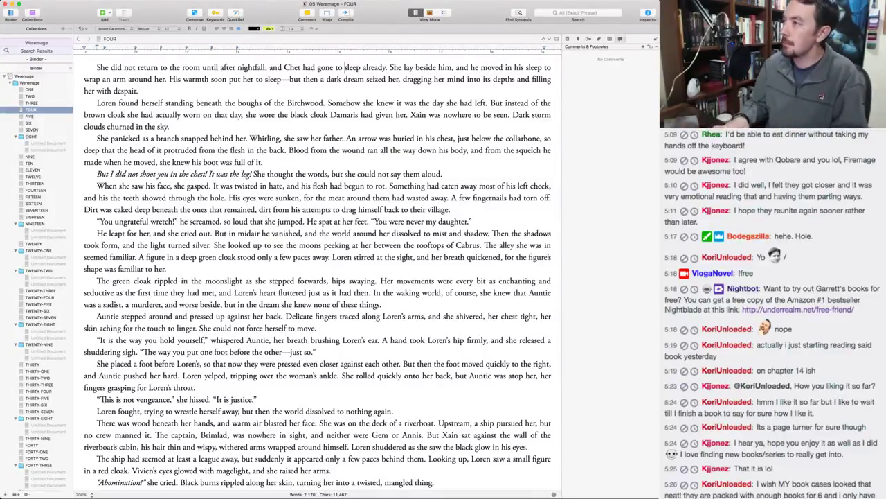
# Replace "moved in his sleep" with "stirred without waking" in chapter FOUR's first paragraph.
pyautogui.click(471, 67)
pyautogui.press('Right')
pyautogui.press('Right')
pyautogui.press('Right')
pyautogui.hotkey('shift', 'alt', 'Right')
pyautogui.hotkey('shift', 'alt', 'Right')
pyautogui.hotkey('shift', 'alt', 'Right')
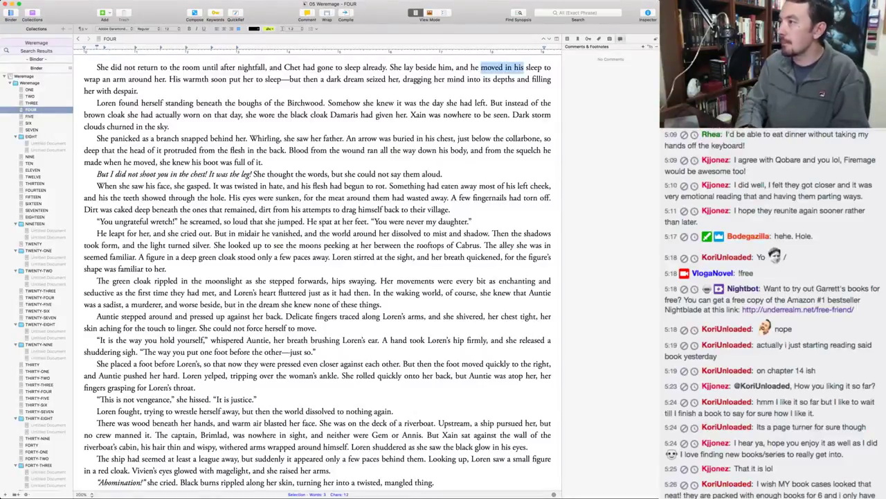
pyautogui.write('stirred without wakin')
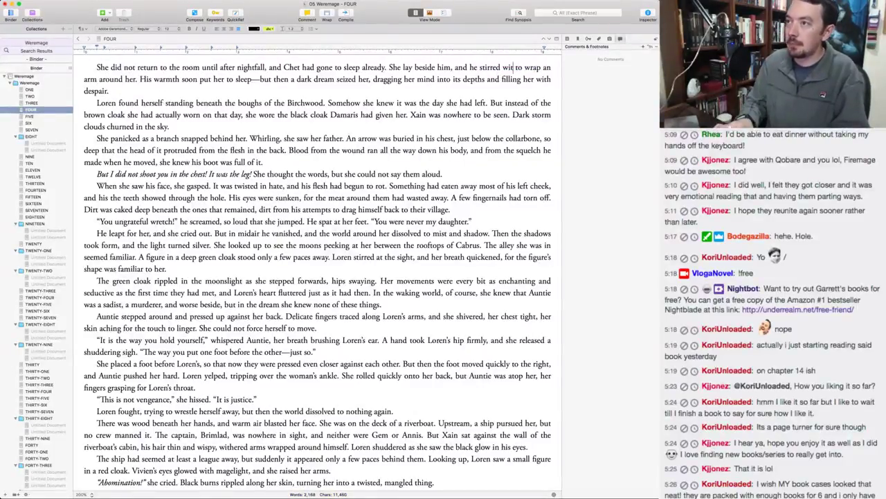
pyautogui.write('g')
# Reword "His warmth soon put her to sleep" as "His warmth soon sent her to slumber".
pyautogui.press('Down')
pyautogui.hotkey('alt', 'Left')
pyautogui.hotkey('alt', 'Left')
pyautogui.hotkey('alt', 'Left')
pyautogui.hotkey('alt', 'Left')
pyautogui.hotkey('alt', 'Left')
pyautogui.hotkey('alt', 'Left')
pyautogui.hotkey('alt', 'Left')
pyautogui.hotkey('alt', 'Left')
pyautogui.hotkey('alt', 'Left')
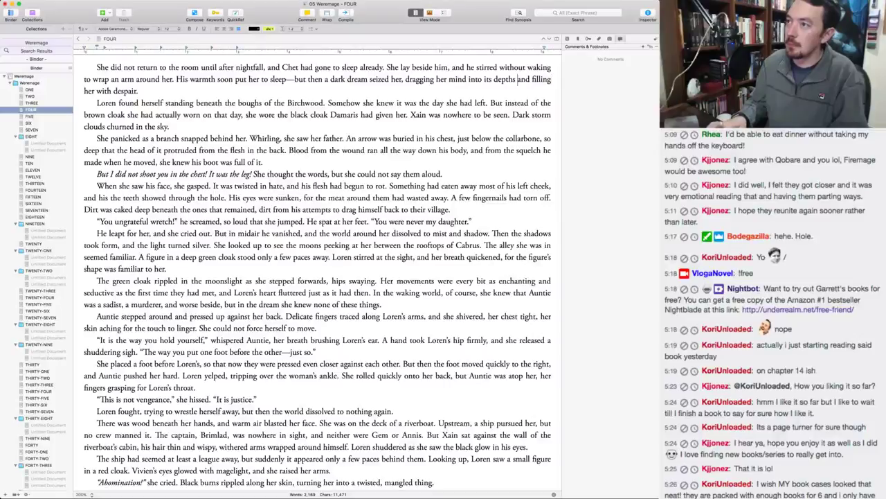
pyautogui.hotkey('alt', 'Left')
pyautogui.hotkey('alt', 'Left')
pyautogui.hotkey('alt', 'Left')
pyautogui.hotkey('alt', 'Left')
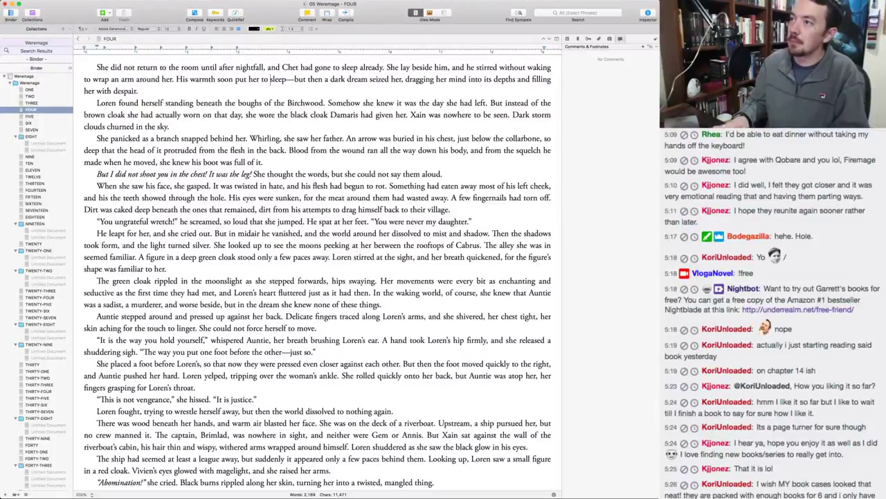
pyautogui.hotkey('alt', 'Left')
pyautogui.hotkey('shift', 'alt', 'Right')
pyautogui.hotkey('shift', 'alt', 'Right')
pyautogui.hotkey('shift', 'alt', 'Right')
pyautogui.write('sent h')
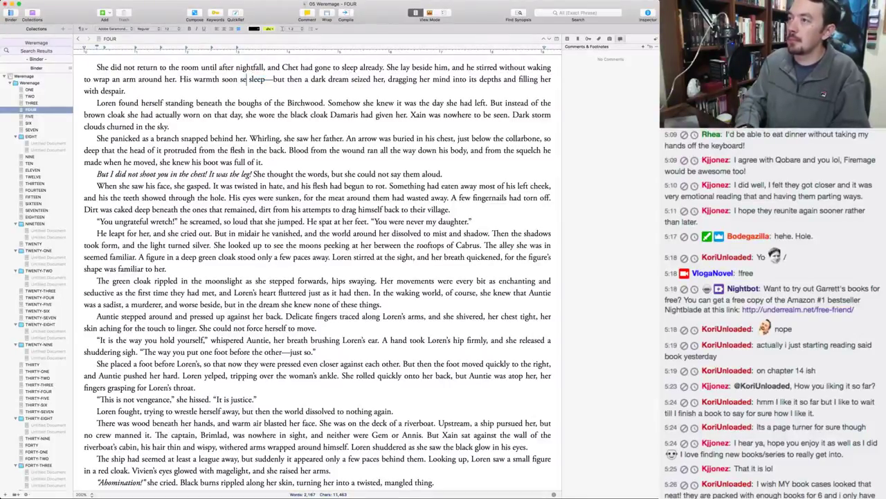
pyautogui.write('er to')
pyautogui.hotkey('shift', 'alt', 'Right')
pyautogui.write('slumber')
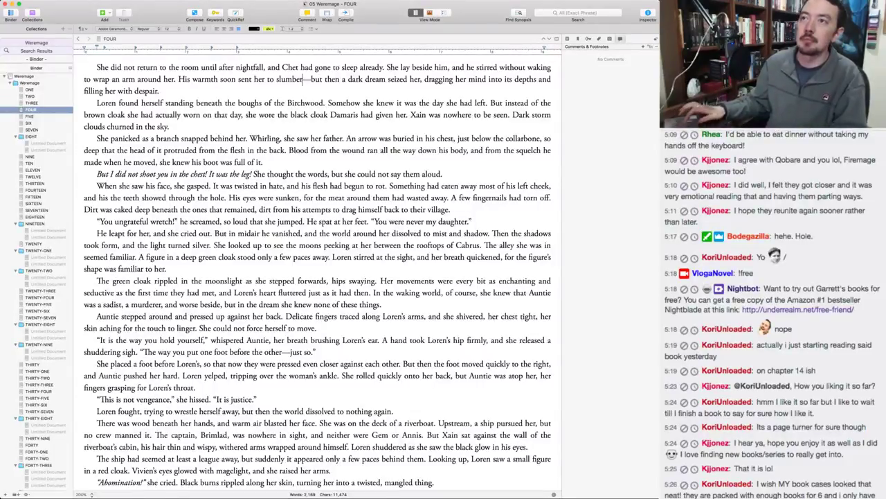
pyautogui.press('super+Tab')
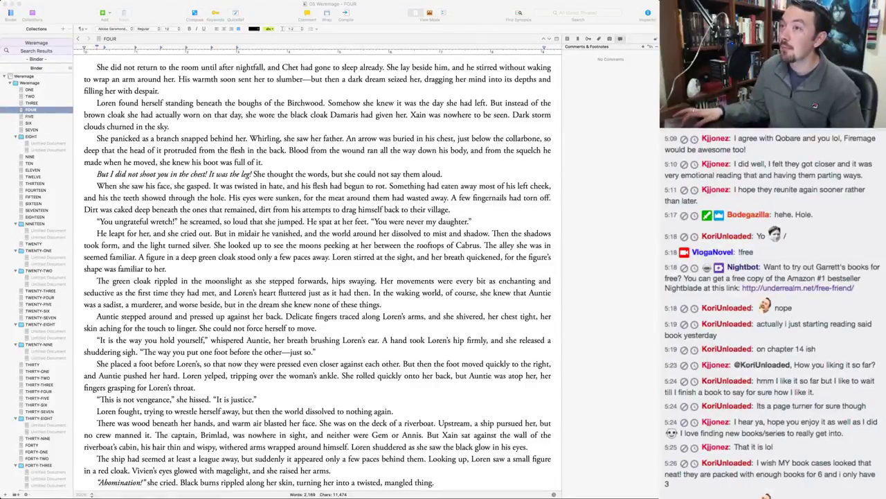
pyautogui.click(303, 79)
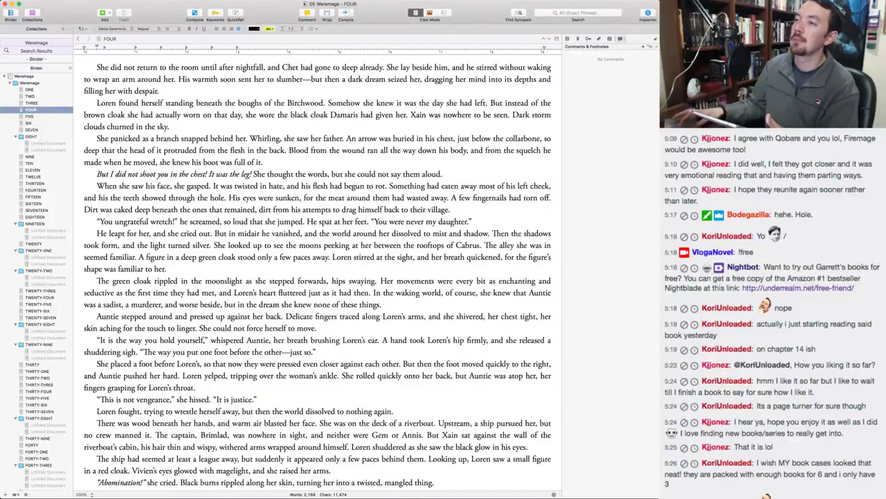
# Delete "actually" from the brown cloak sentence and insert "in the dream" before "she wore the black cloak".
pyautogui.doubleClick(168, 114)
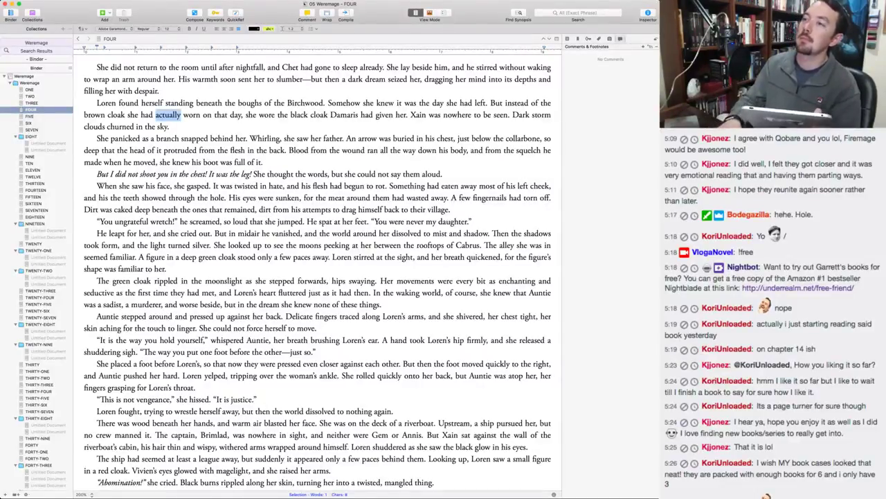
pyautogui.press('BackSpace')
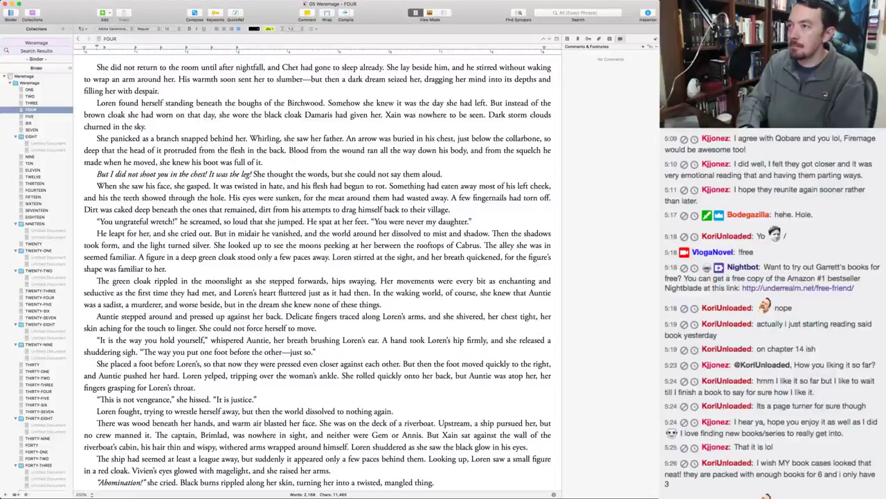
pyautogui.write('in the dre')
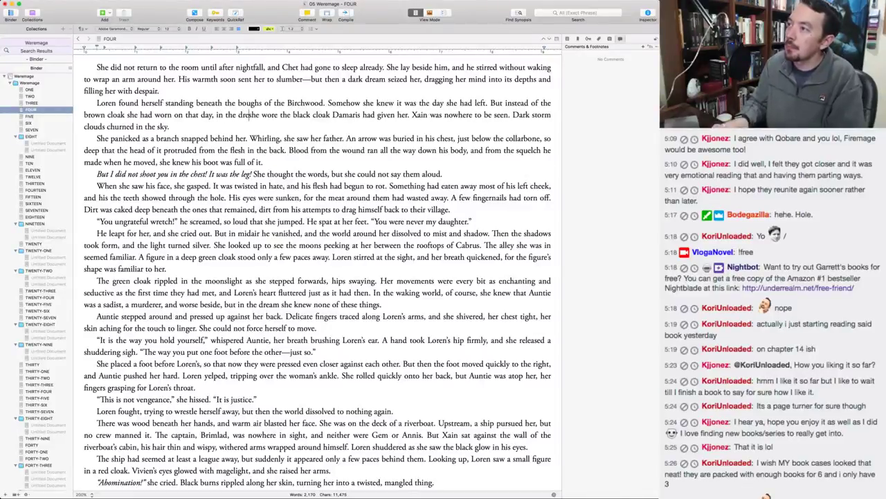
pyautogui.write('am')
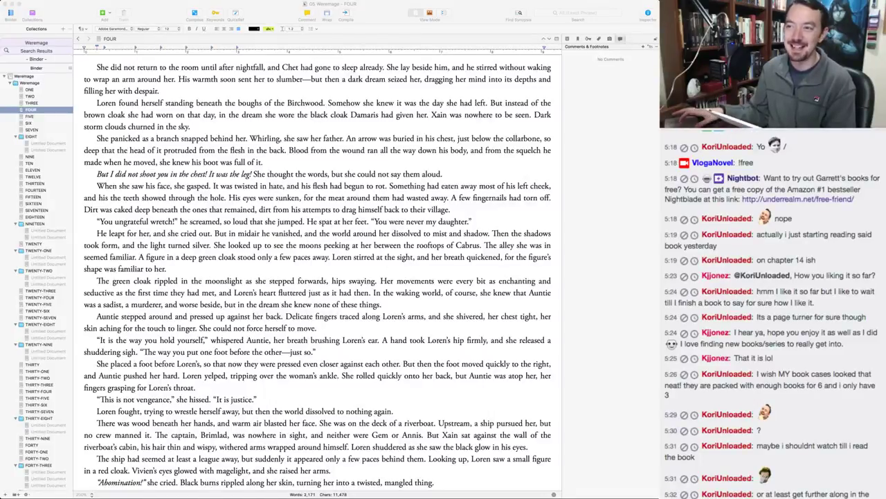
# Replace "Blood from the wound ran all the way down his body" with "His body was covered in blood".
pyautogui.click(307, 115)
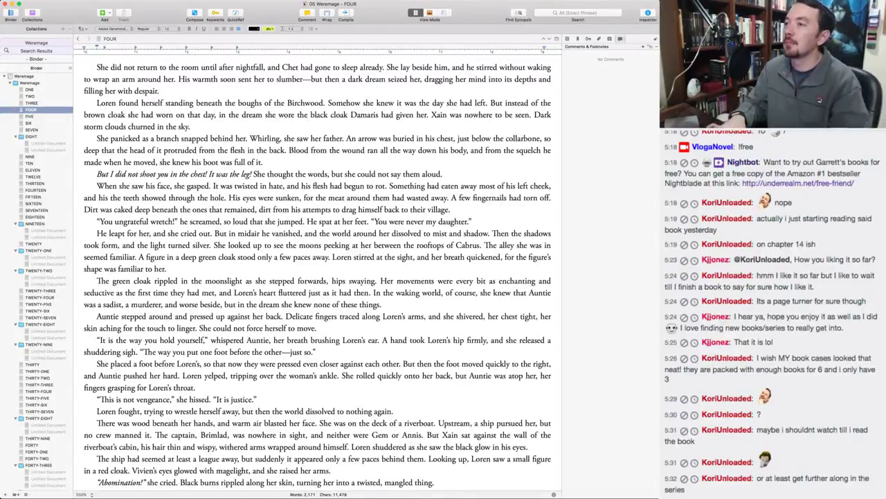
pyautogui.press('Down')
pyautogui.press('Down')
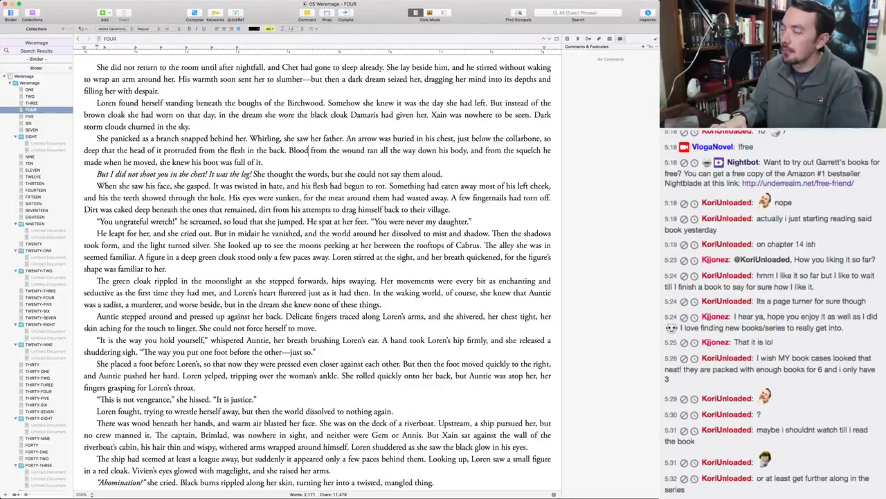
pyautogui.hotkey('alt', 'Right')
pyautogui.hotkey('alt', 'Right')
pyautogui.hotkey('alt', 'Right')
pyautogui.hotkey('alt', 'Right')
pyautogui.hotkey('shift', 'alt', 'Left')
pyautogui.hotkey('shift', 'alt', 'Left')
pyautogui.hotkey('shift', 'alt', 'Left')
pyautogui.hotkey('shift', 'alt', 'Left')
pyautogui.hotkey('shift', 'alt', 'Left')
pyautogui.hotkey('shift', 'alt', 'Left')
pyautogui.hotkey('shift', 'alt', 'Left')
pyautogui.hotkey('shift', 'alt', 'Left')
pyautogui.hotkey('shift', 'alt', 'Left')
pyautogui.hotkey('shift', 'alt', 'Left')
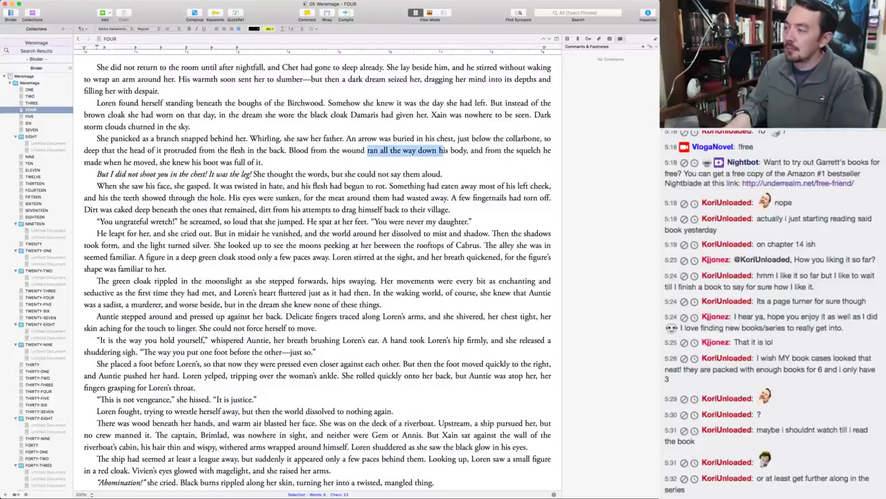
pyautogui.write('H')
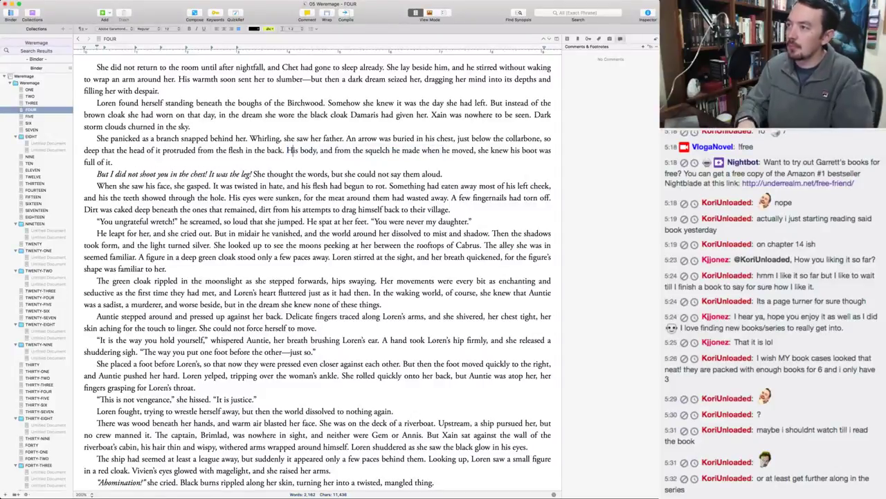
pyautogui.hotkey('alt', 'Right')
pyautogui.hotkey('alt', 'Right')
pyautogui.write('was ')
pyautogui.write('covered in blood')
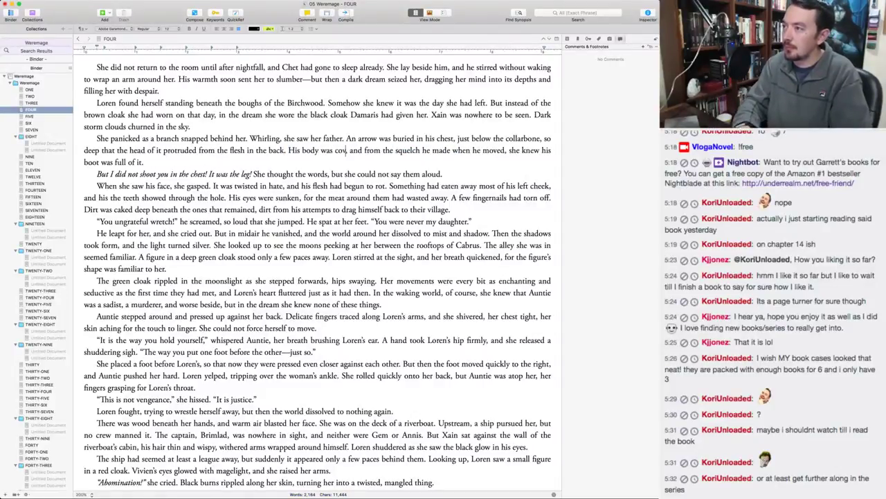
pyautogui.write(' from')
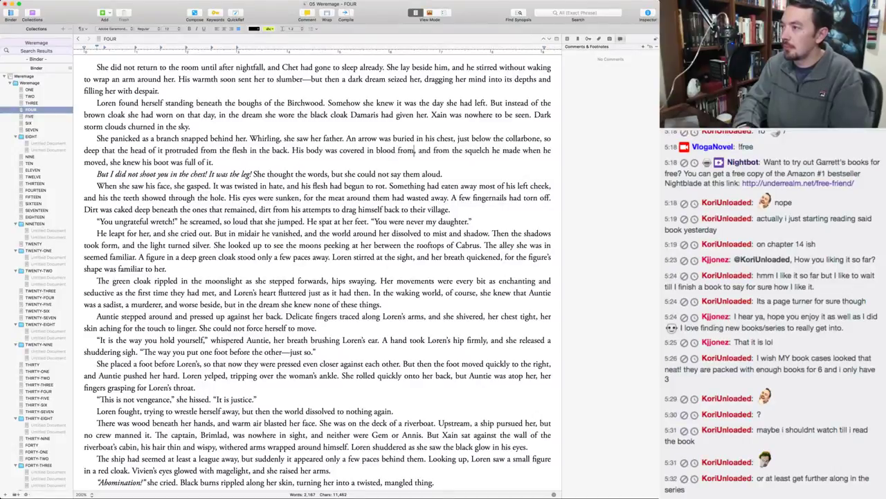
pyautogui.press('BackSpace')
pyautogui.press('BackSpace')
pyautogui.press('BackSpace')
pyautogui.press('BackSpace')
pyautogui.press('BackSpace')
pyautogui.press('BackSpace')
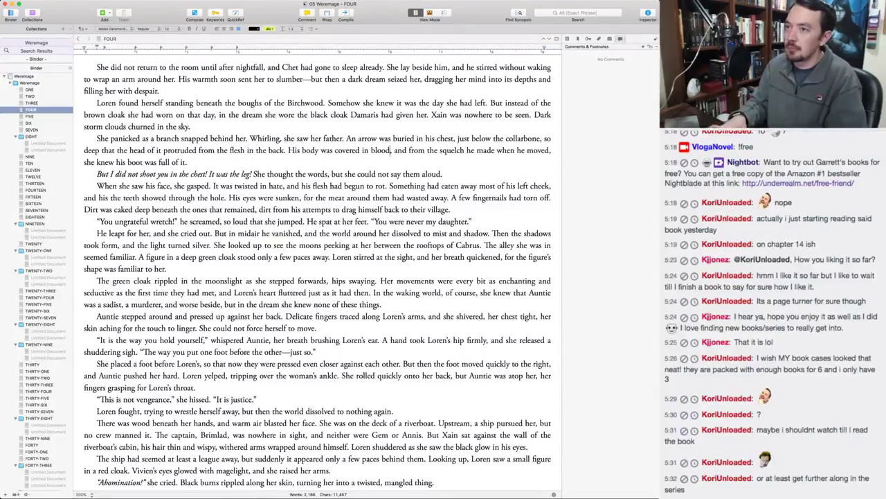
# Reword the end of the squelch sentence from "his boot was full of it" to "it had run down to fill his boots".
pyautogui.hotkey('alt', 'Left')
pyautogui.hotkey('alt', 'Left')
pyautogui.hotkey('alt', 'Left')
pyautogui.hotkey('alt', 'Left')
pyautogui.hotkey('alt', 'Left')
pyautogui.hotkey('alt', 'Left')
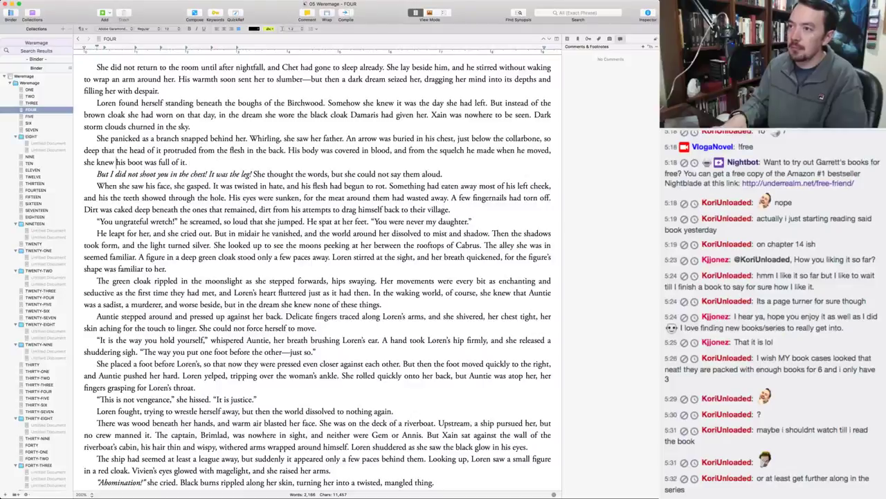
pyautogui.hotkey('shift', 'alt', 'Right')
pyautogui.hotkey('shift', 'alt', 'Right')
pyautogui.hotkey('shift', 'alt', 'Right')
pyautogui.hotkey('shift', 'alt', 'Right')
pyautogui.hotkey('shift', 'alt', 'Right')
pyautogui.hotkey('shift', 'alt', 'Right')
pyautogui.write('it h')
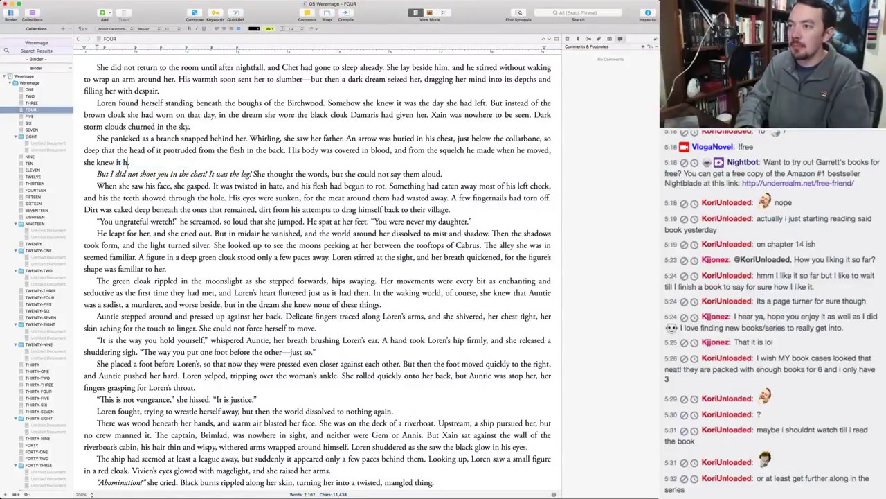
pyautogui.write('ad run down to fill his boot')
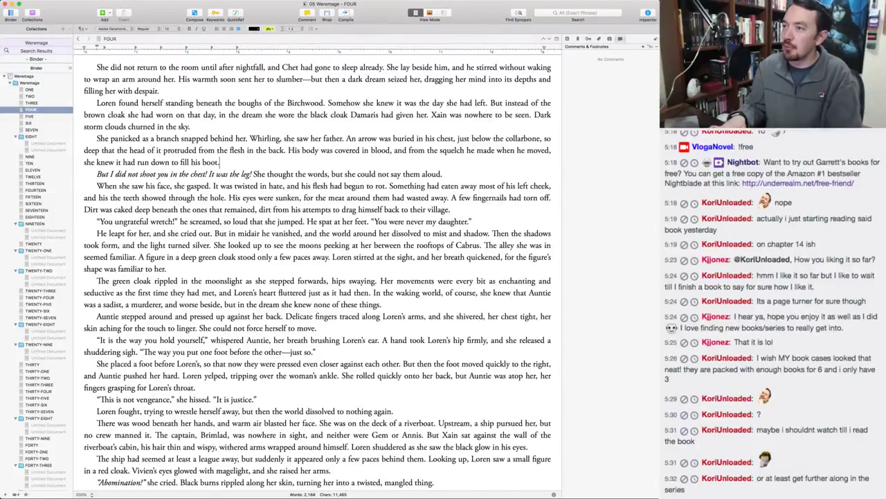
pyautogui.write('s')
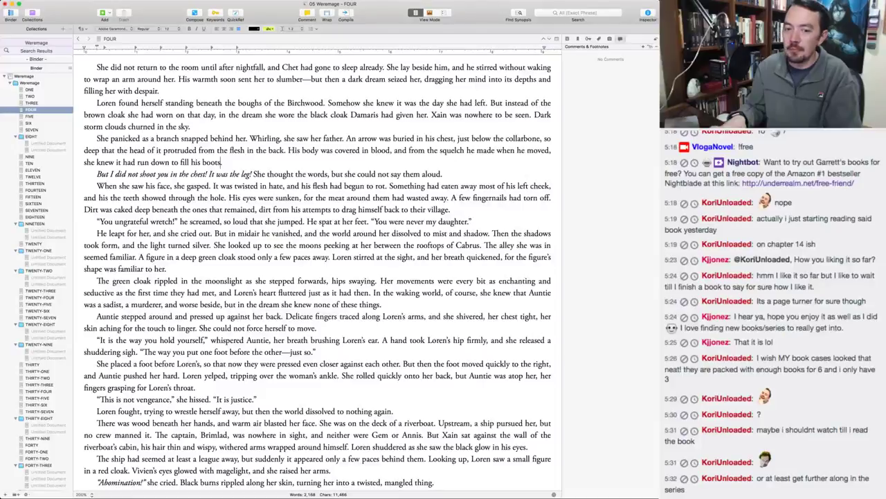
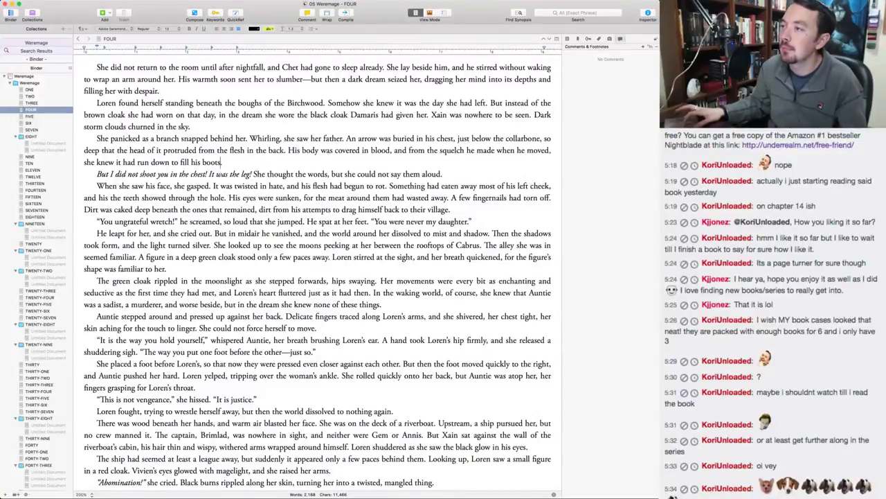
# Start a new paragraph at "She thought the words" and delete the stray "the" in "his the teeth".
pyautogui.click(254, 174)
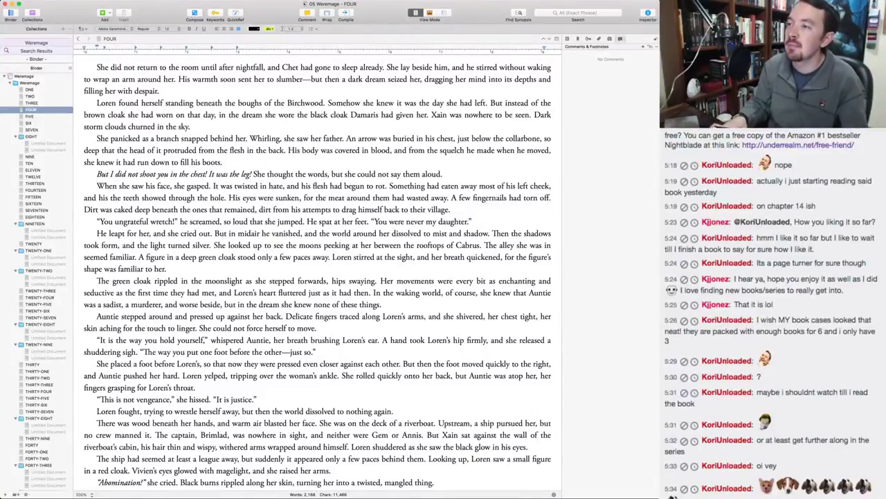
pyautogui.press('Return')
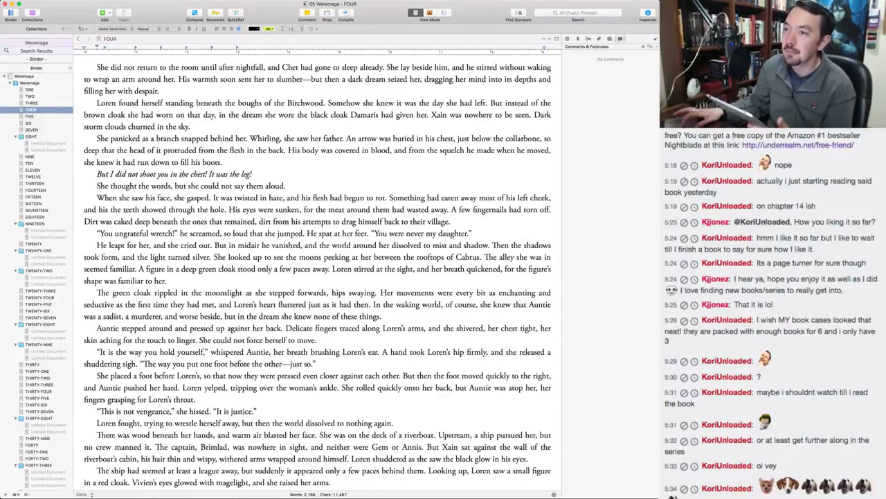
pyautogui.doubleClick(115, 209)
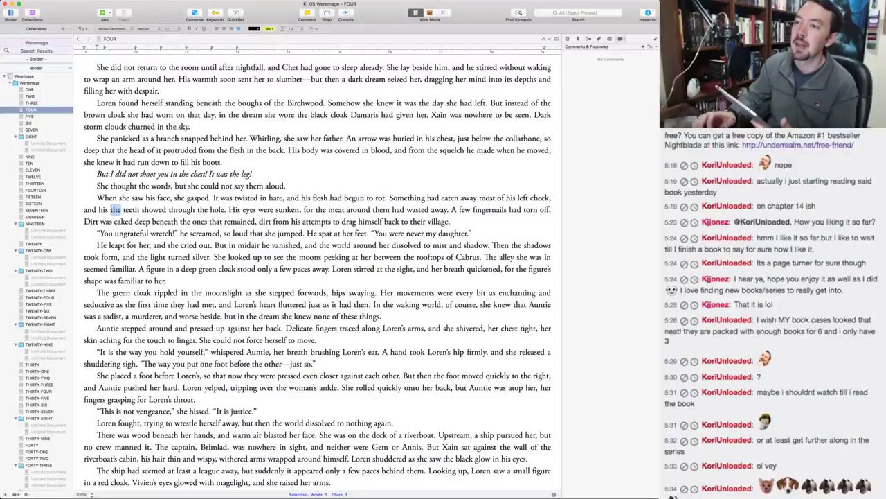
pyautogui.press('BackSpace')
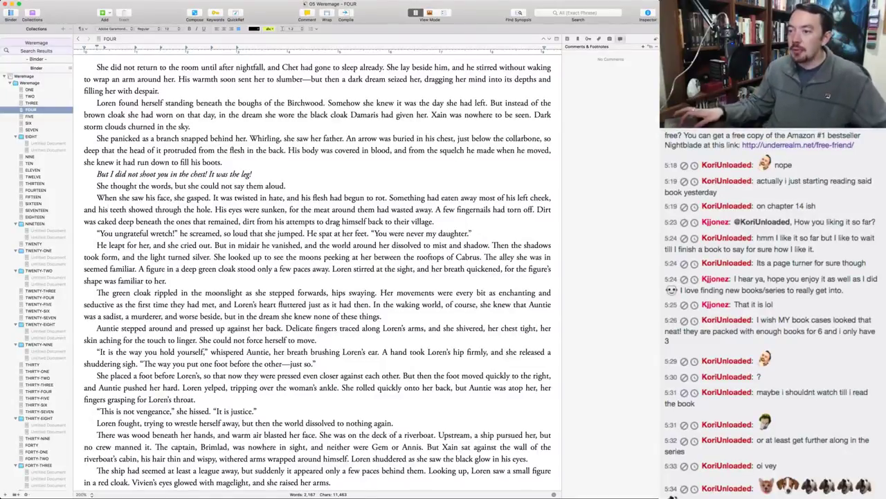
# Add "when he ate the magestones" after "just as Xain's had been" and make "side" plural in the line about Annis' clenched fists.
pyautogui.scroll(-10, 317, 273)
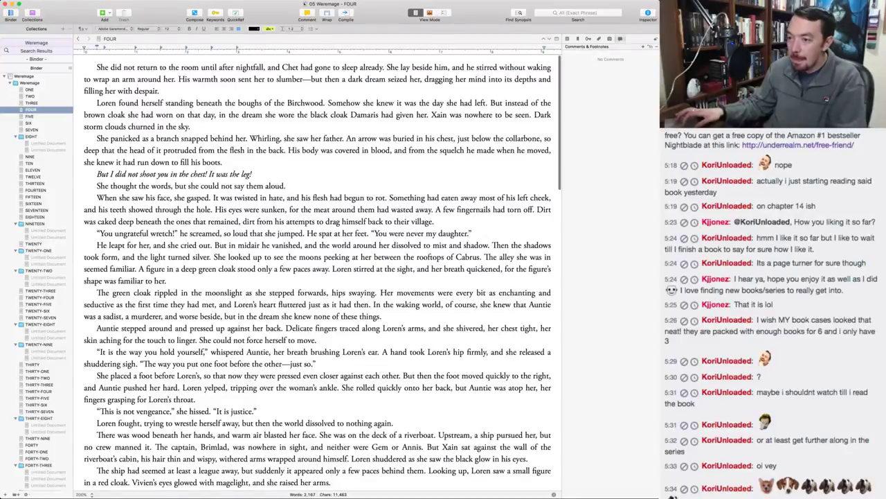
pyautogui.scroll(-5, 317, 273)
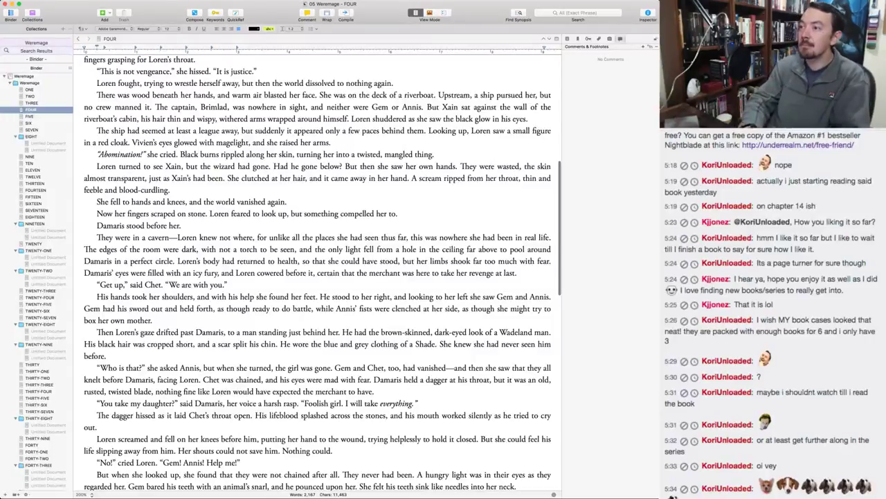
pyautogui.write('when he ag')
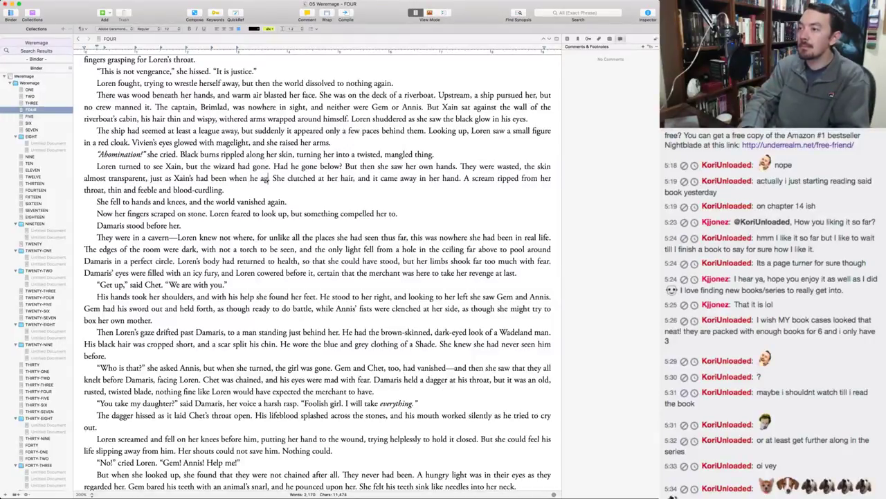
pyautogui.press('BackSpace')
pyautogui.write('te the magestones.')
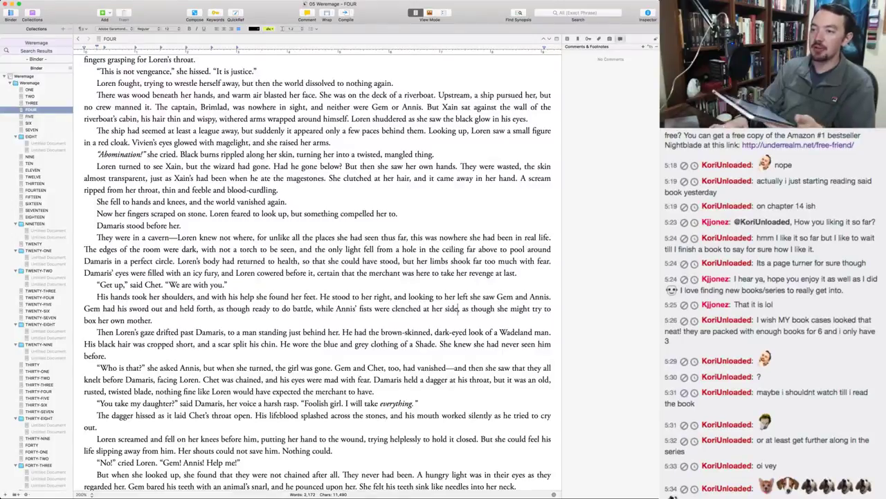
pyautogui.write('s')
pyautogui.press('Down')
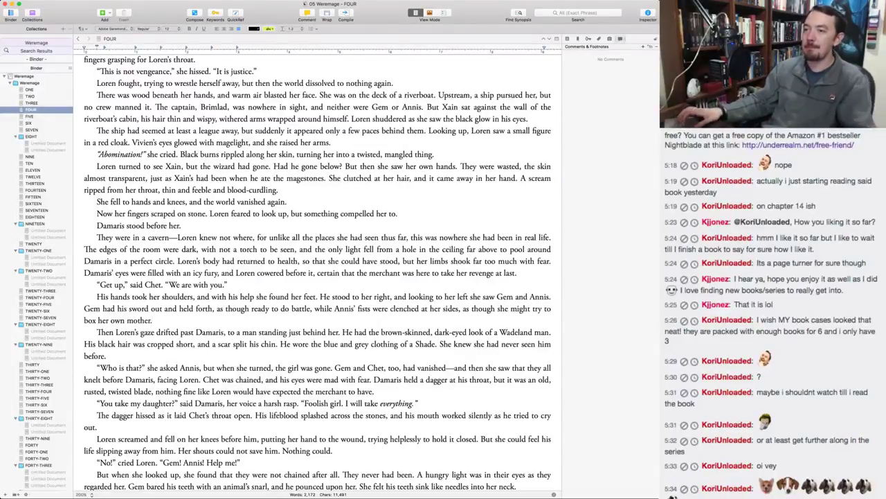
# Replace "fetch us" with "bring" in Xain's line telling Gem to get dreamwine from an apothecary.
pyautogui.scroll(-5, 317, 270)
pyautogui.scroll(-20, 317, 270)
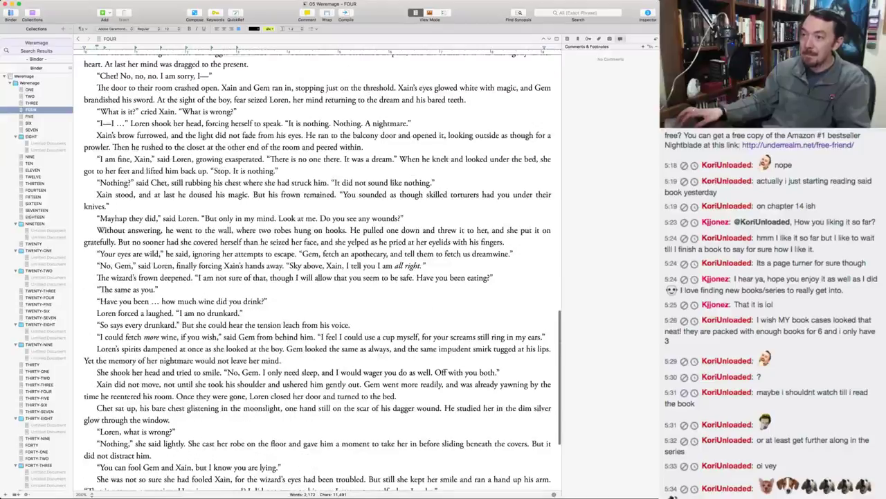
pyautogui.click(197, 179)
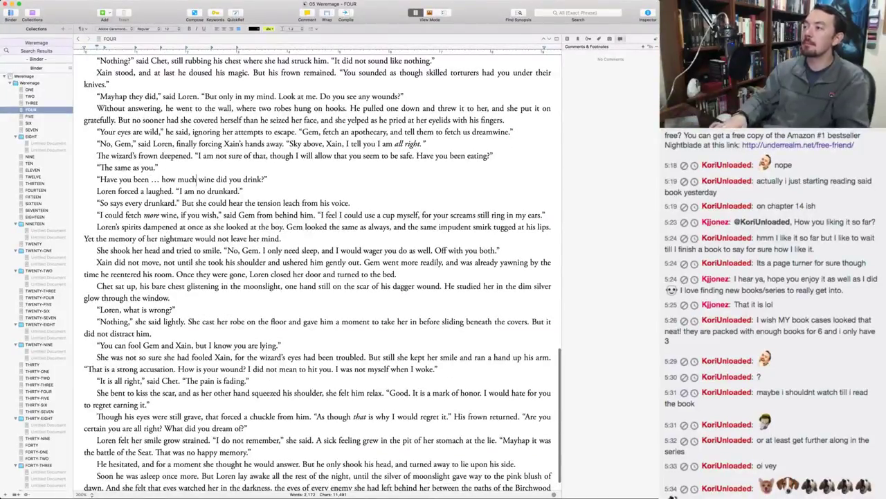
pyautogui.moveTo(443, 132); pyautogui.dragTo(471, 131)
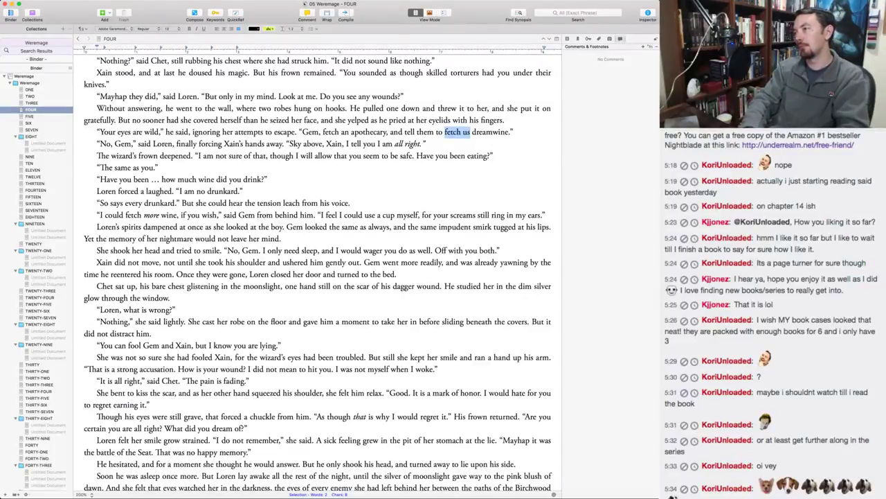
pyautogui.write('brew')
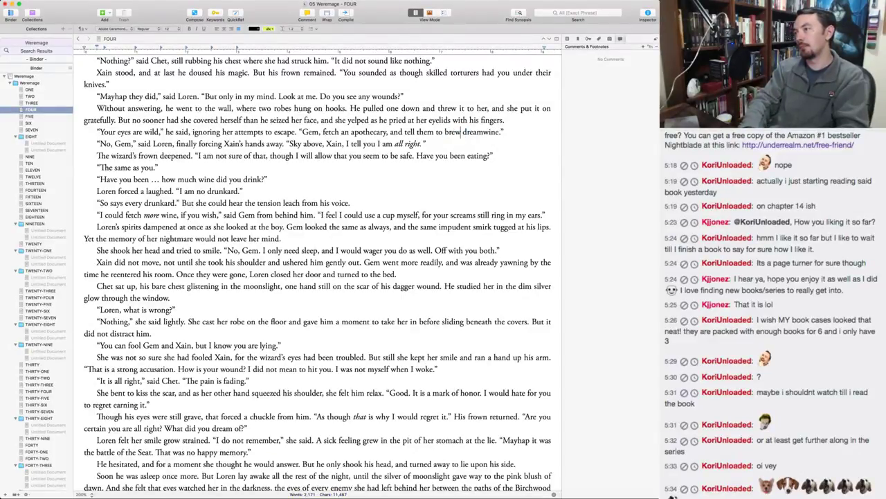
pyautogui.press('BackSpace')
pyautogui.press('BackSpace')
pyautogui.press('BackSpace')
pyautogui.press('BackSpace')
pyautogui.write('bring')
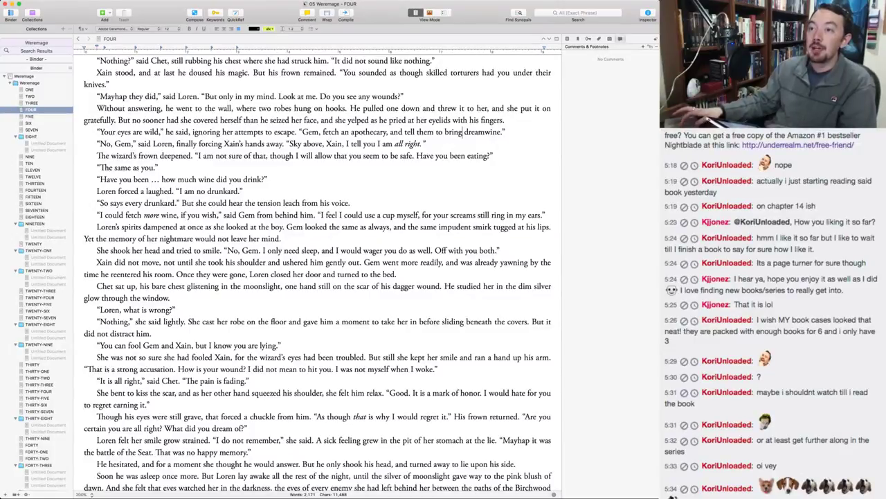
# Open chapter FIVE of the manuscript.
pyautogui.click(31, 115)
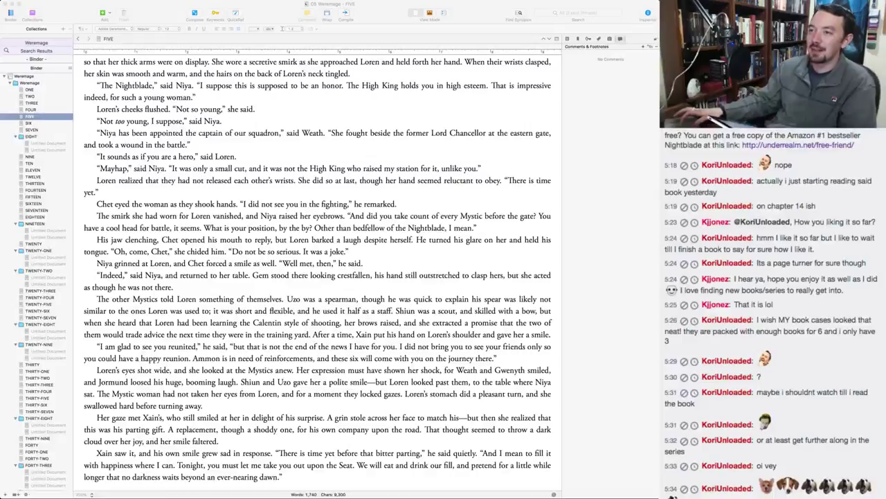
pyautogui.press('super+Tab')
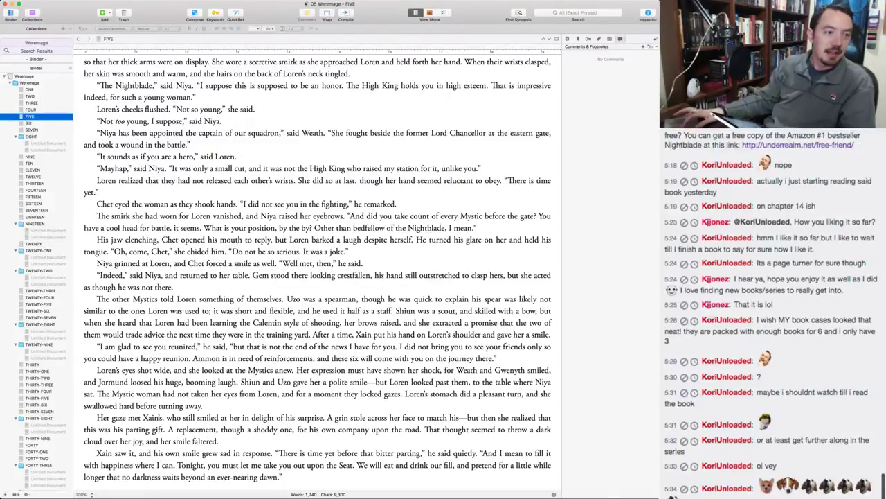
pyautogui.press('super+Tab')
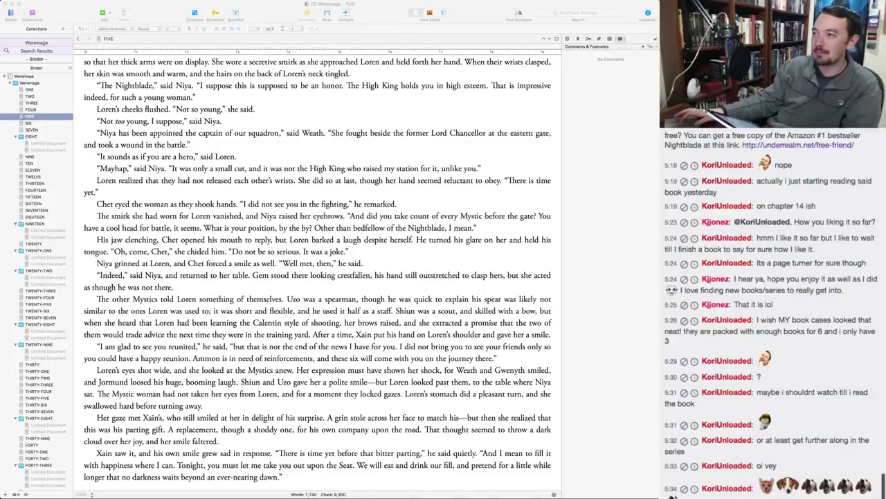
pyautogui.press('super+Tab')
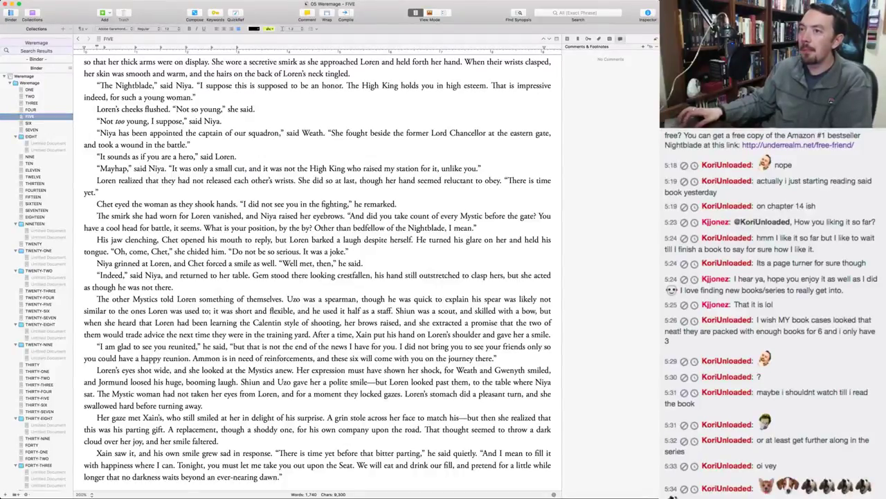
pyautogui.scroll(2, 319, 270)
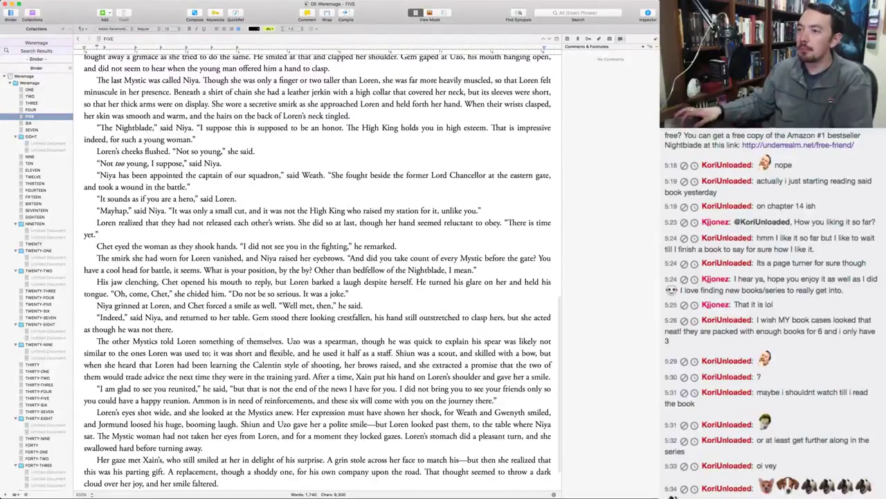
# Move the comma from after "and" to after "door" and add "she" before "pushed it open" in the sentence about Loren tapping at Xain's door.
pyautogui.scroll(15, 319, 271)
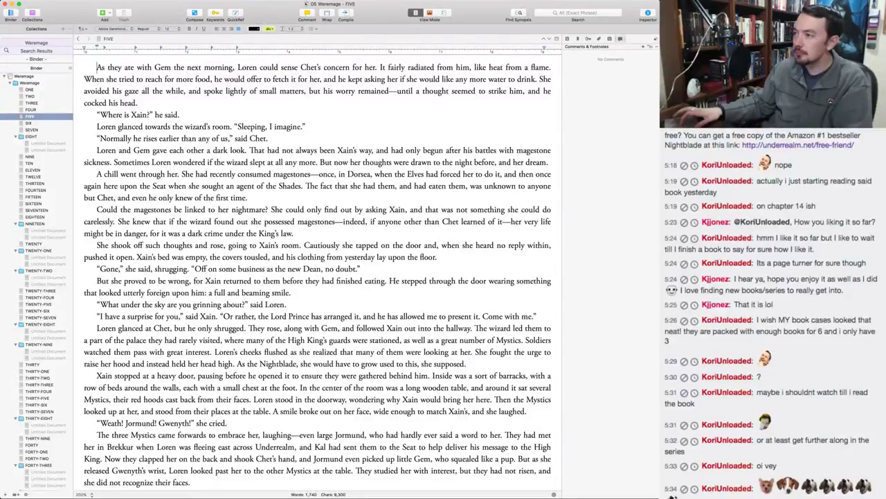
pyautogui.click(422, 245)
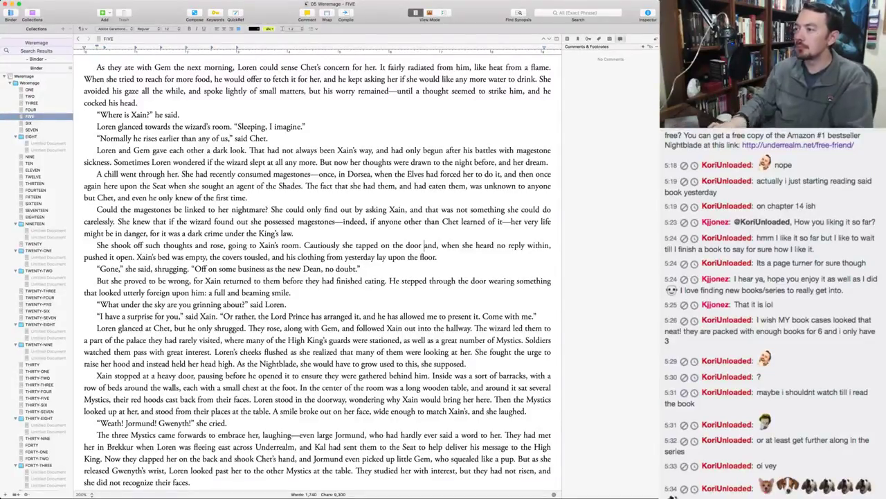
pyautogui.write(',')
pyautogui.press('Right')
pyautogui.press('Right')
pyautogui.press('Right')
pyautogui.press('Right')
pyautogui.press('Right')
pyautogui.press('BackSpace')
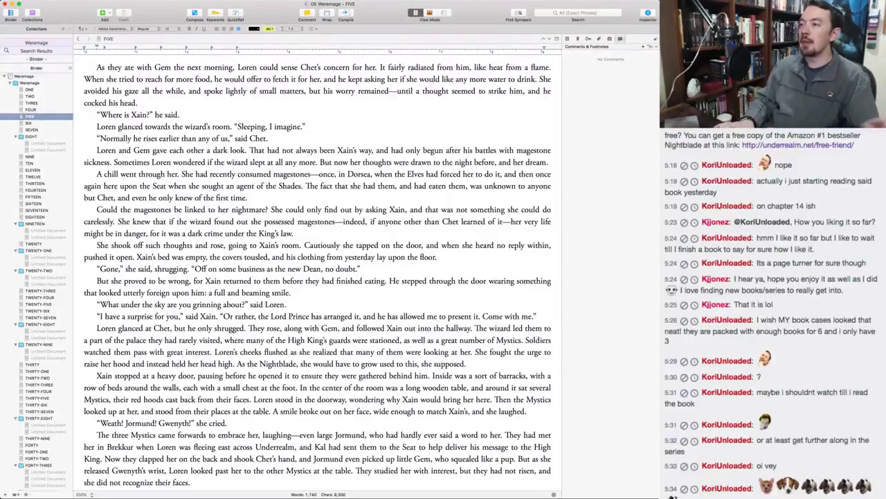
pyautogui.write('she')
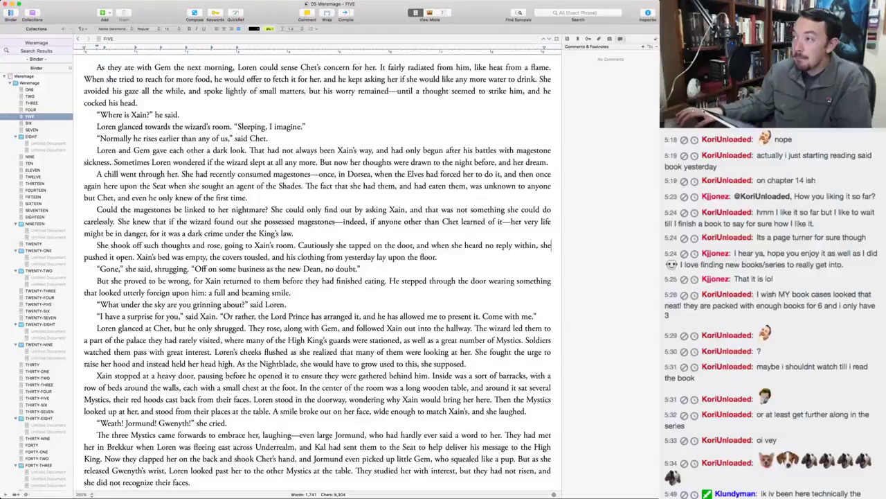
# Replace "She knew that if" with "If" in the sentence about the wizard finding out she possessed magestones.
pyautogui.scroll(-1, 318, 270)
pyautogui.scroll(-3, 318, 270)
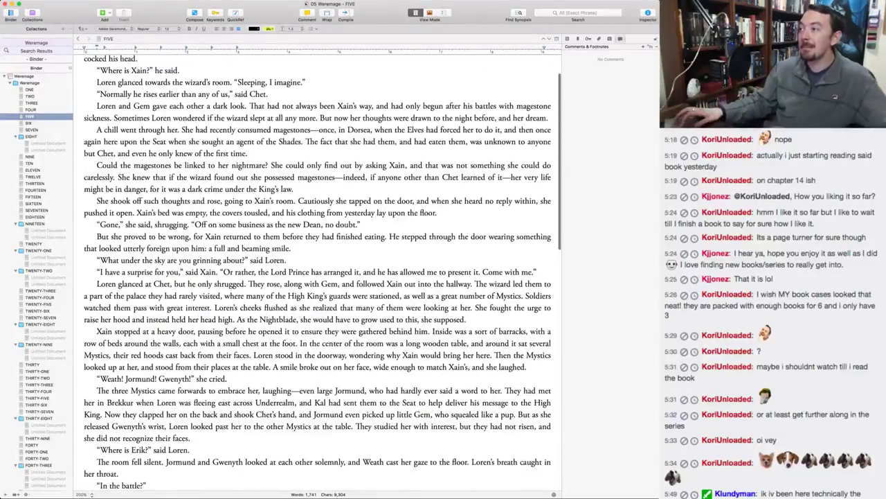
pyautogui.click(164, 178)
pyautogui.press('Right')
pyautogui.press('Right')
pyautogui.press('Right')
pyautogui.press('Right')
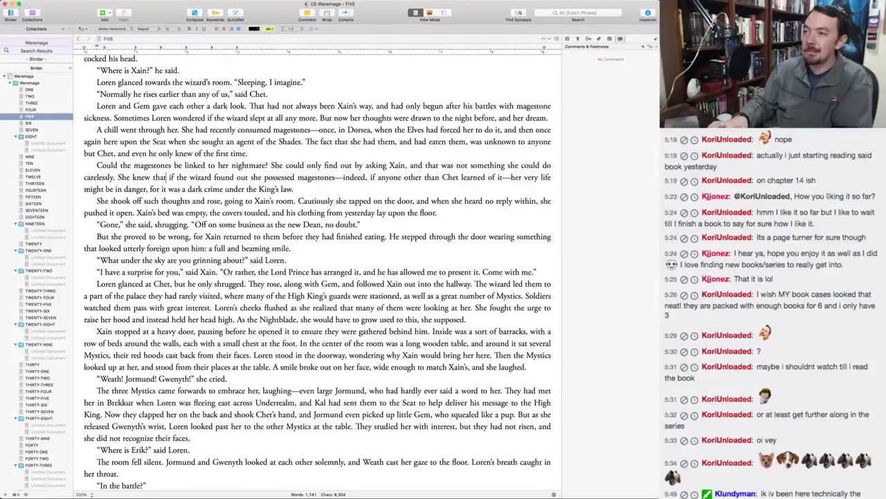
pyautogui.hotkey('shift', 'alt', 'Left')
pyautogui.hotkey('shift', 'alt', 'Left')
pyautogui.hotkey('shift', 'alt', 'Left')
pyautogui.hotkey('shift', 'alt', 'Left')
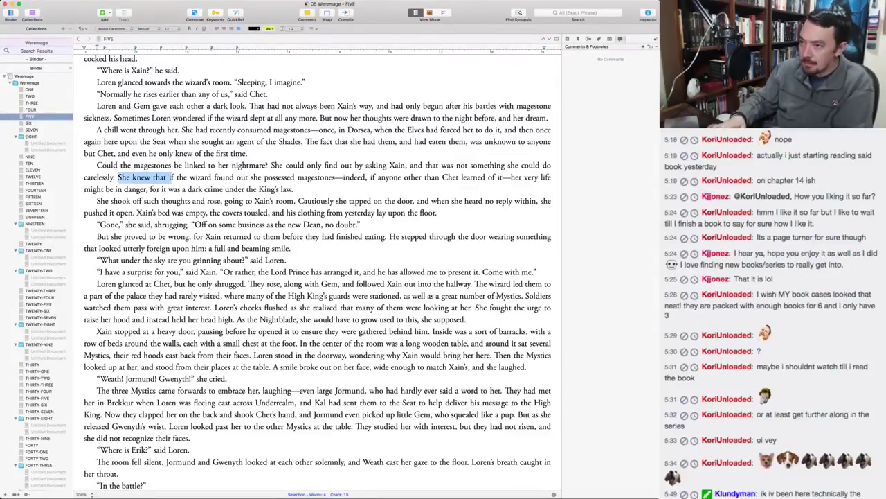
pyautogui.write('If')
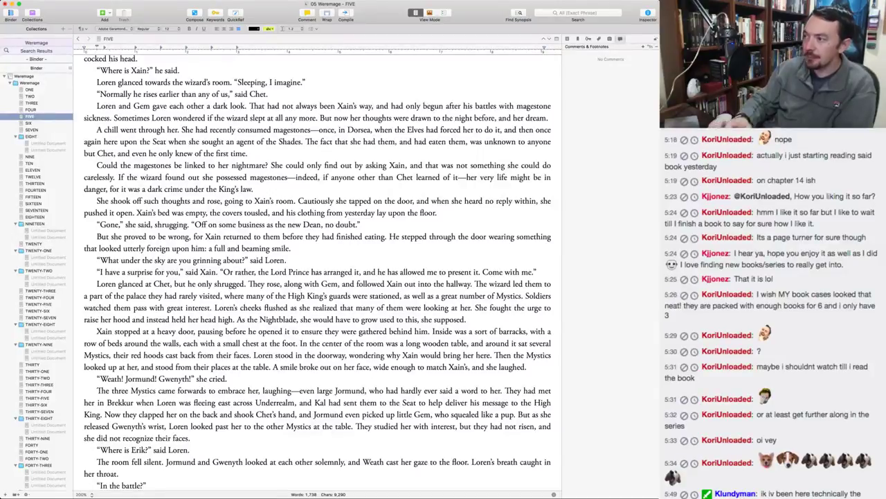
# Start a new paragraph at "The wizard led them to a part of the palace".
pyautogui.click(474, 284)
pyautogui.press('Return')
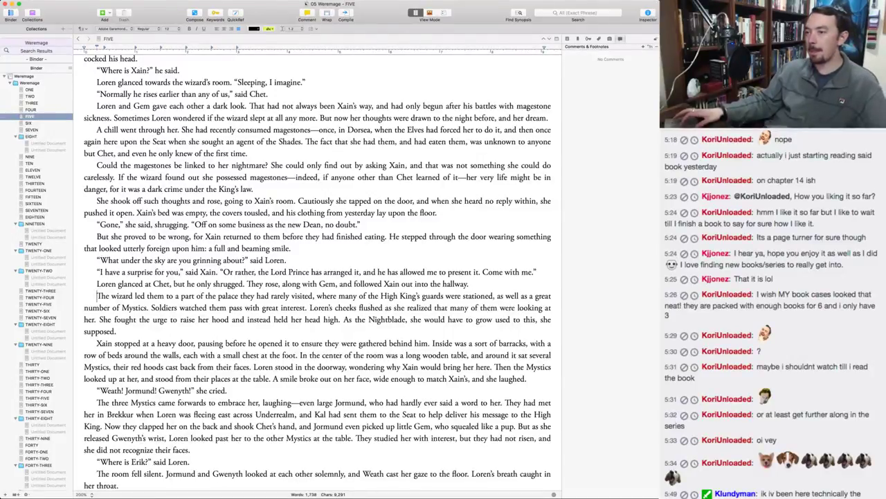
pyautogui.click(191, 307)
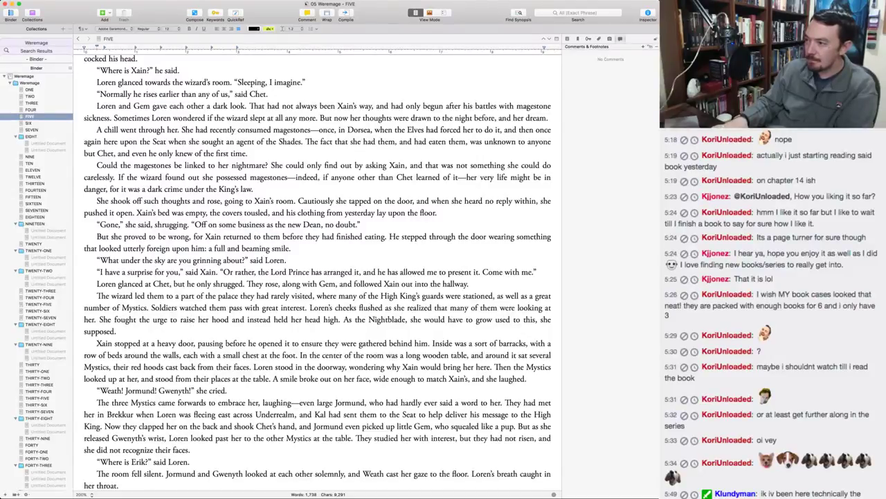
# Replace "Inside was" with "He pushed it open to reveal" before "a sort of barracks" in the heavy door paragraph.
pyautogui.click(430, 342)
pyautogui.write('He pushed it ope')
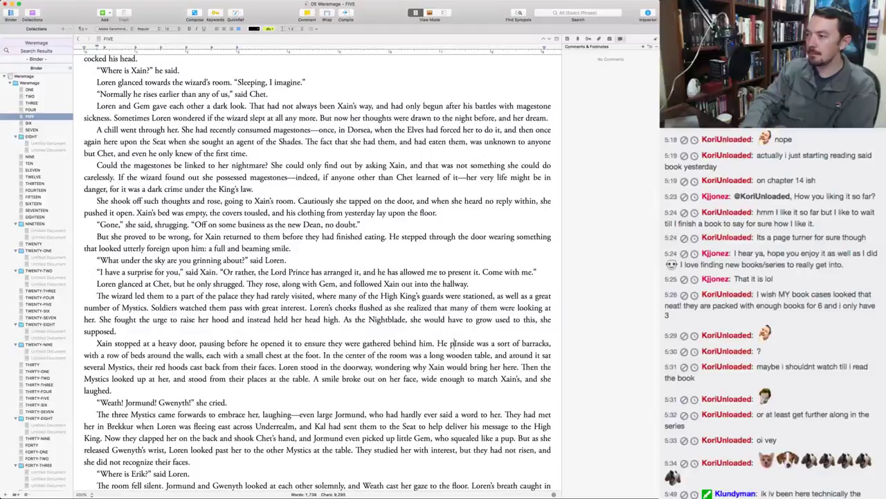
pyautogui.write('n to')
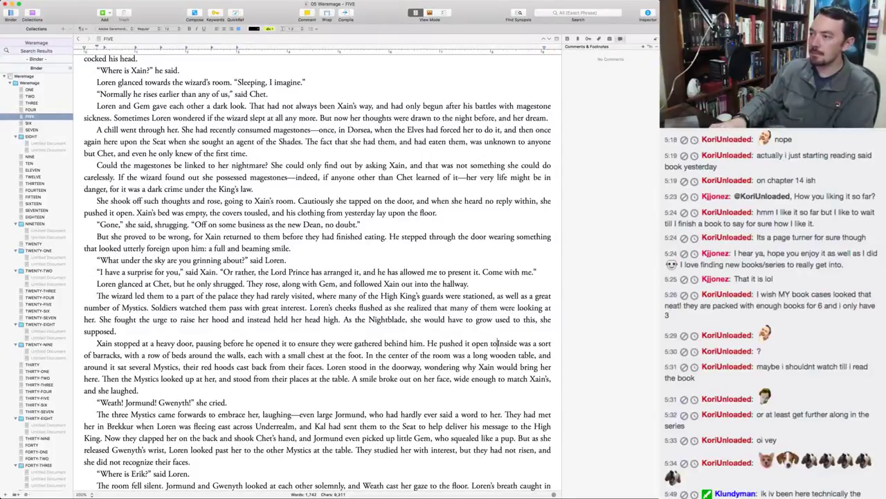
pyautogui.press('super+shift+Right')
pyautogui.hotkey('alt', 'shift', 'Left')
pyautogui.hotkey('alt', 'shift', 'Left')
pyautogui.press('BackSpace')
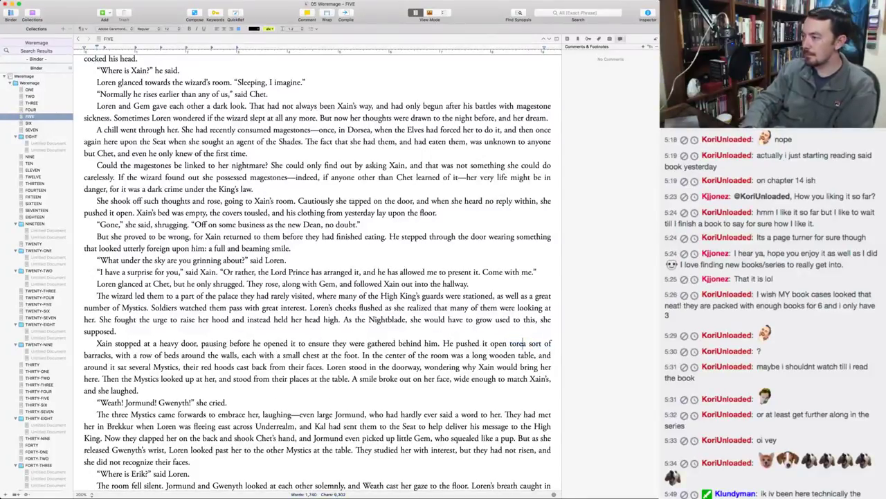
pyautogui.write('reveal')
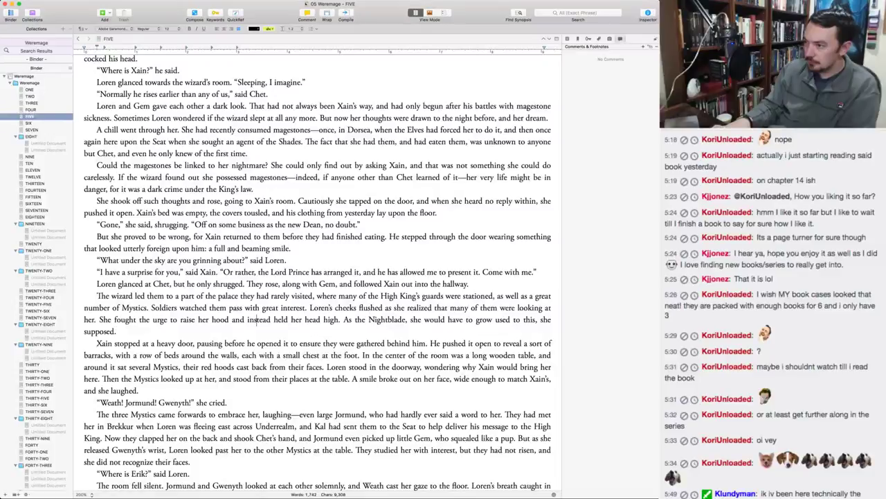
# Replace "a row of beds around" with "beds along" in the description of the barracks walls.
pyautogui.click(256, 367)
pyautogui.press('cmd+Right')
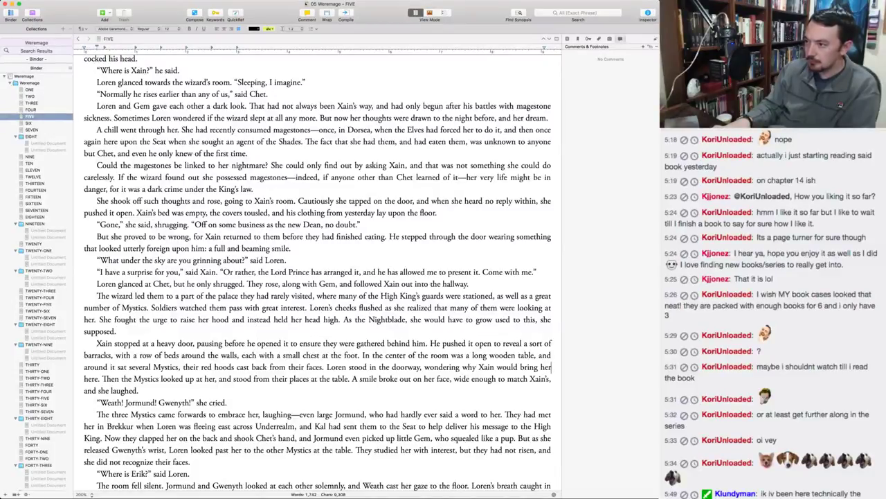
pyautogui.hotkey('alt', 'Left')
pyautogui.hotkey('alt', 'Left')
pyautogui.hotkey('alt', 'Left')
pyautogui.hotkey('alt', 'Left')
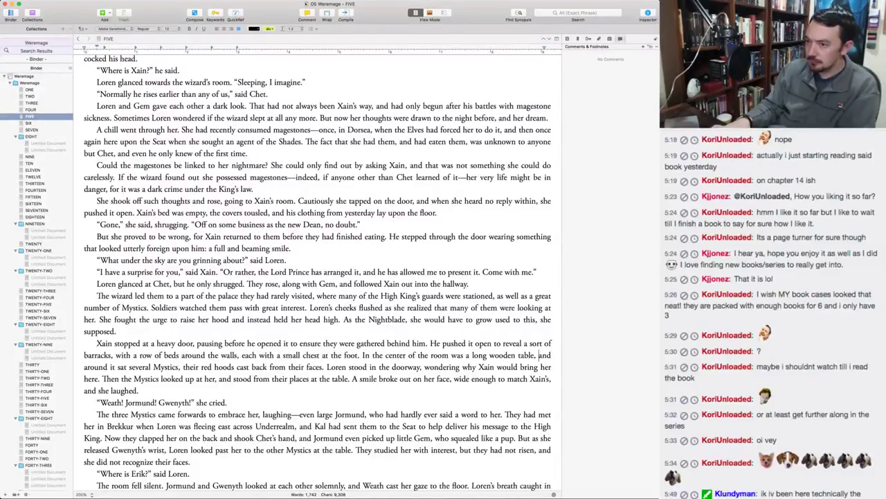
pyautogui.hotkey('alt', 'Left')
pyautogui.press('cmd+Left')
pyautogui.hotkey('alt', 'Right')
pyautogui.hotkey('alt', 'Right')
pyautogui.hotkey('alt', 'Right')
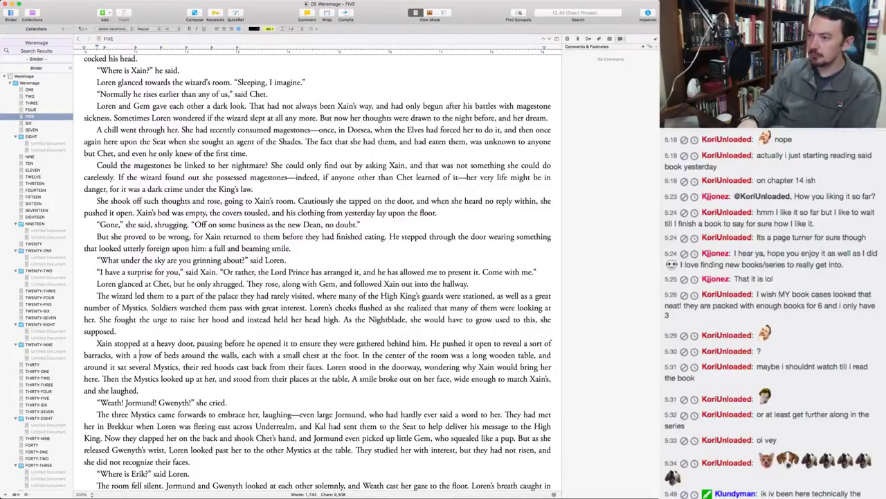
pyautogui.hotkey('shift', 'alt', 'Right')
pyautogui.hotkey('shift', 'alt', 'Right')
pyautogui.hotkey('shift', 'alt', 'Right')
pyautogui.hotkey('shift', 'alt', 'Right')
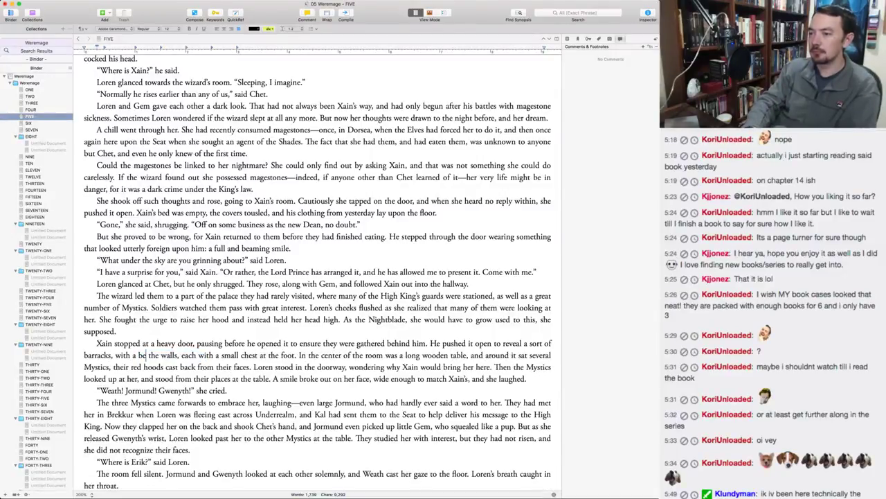
pyautogui.write('beds along')
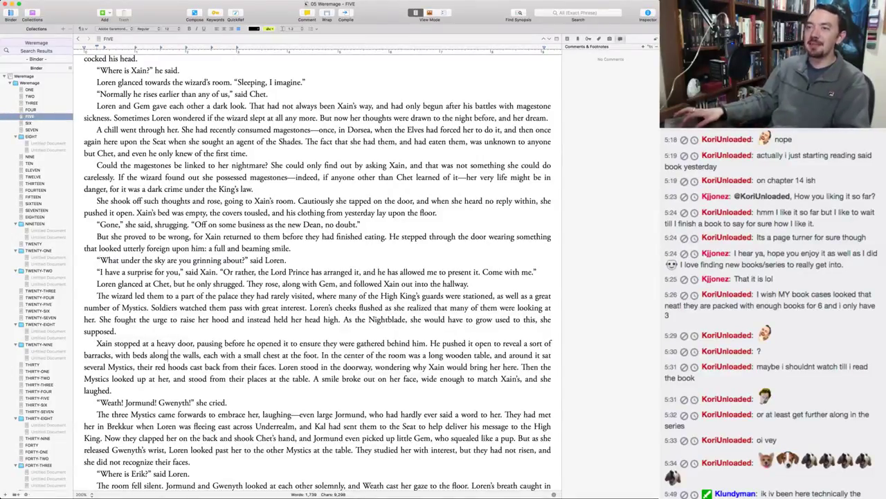
# Open the whole Weremage manuscript and go through the occurrences of "Gwenyth" one after another.
pyautogui.click(30, 84)
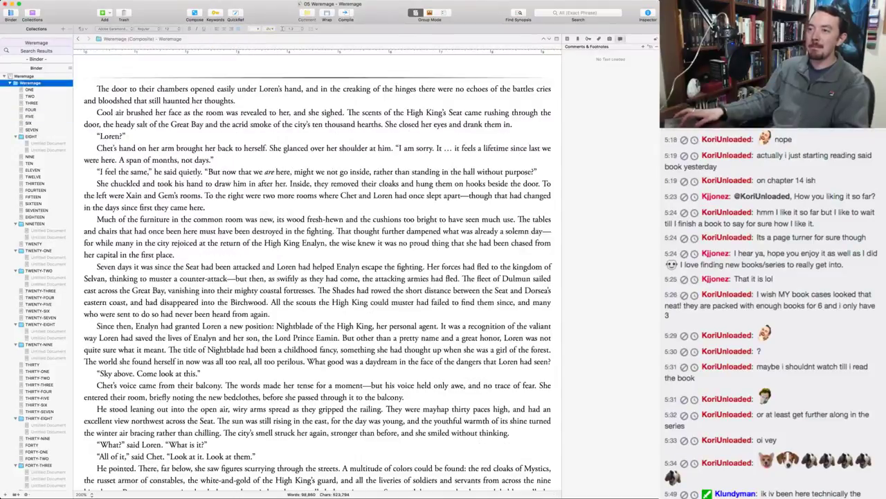
pyautogui.click(190, 172)
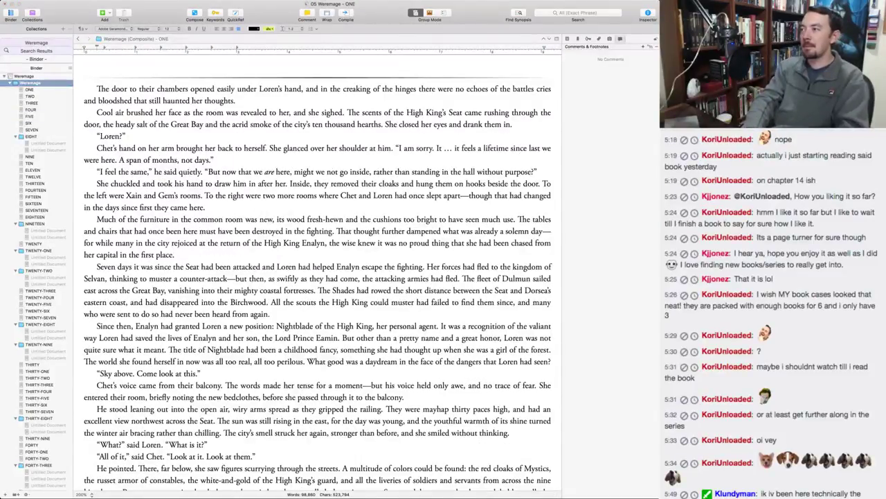
pyautogui.press('super+g')
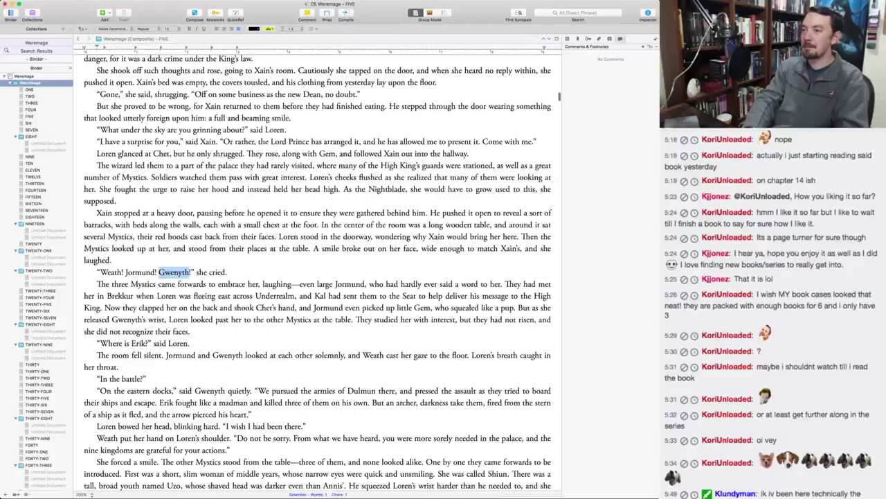
pyautogui.press('super+g')
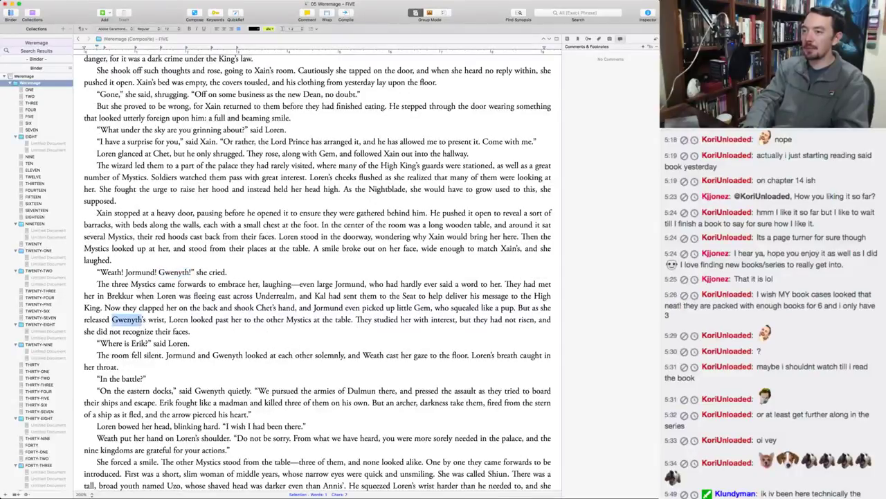
pyautogui.press('super+g')
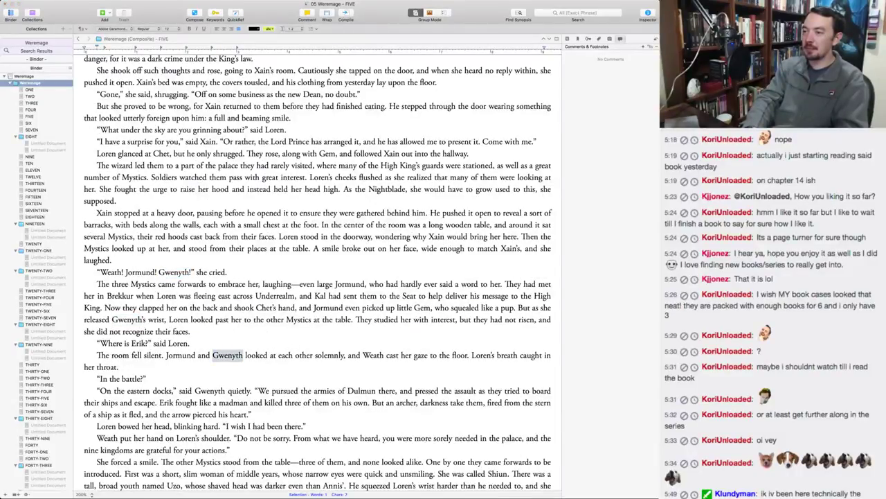
pyautogui.press('super+g')
pyautogui.press('super+g')
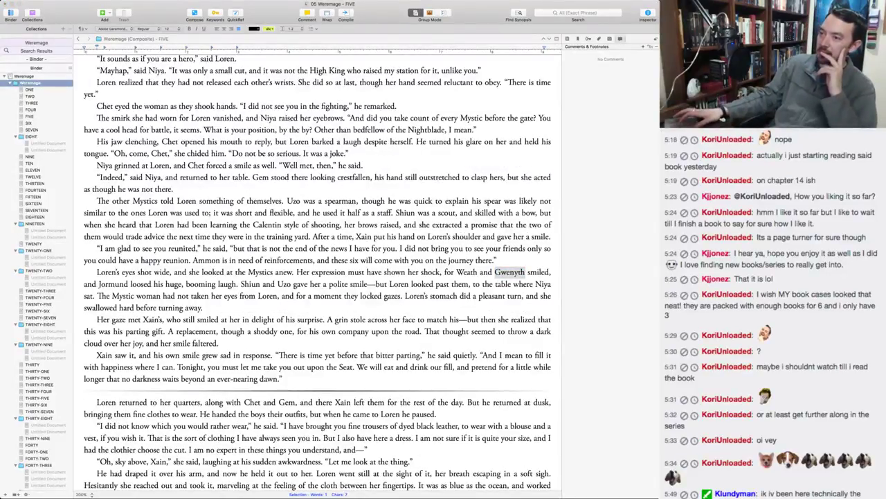
pyautogui.press('super+g')
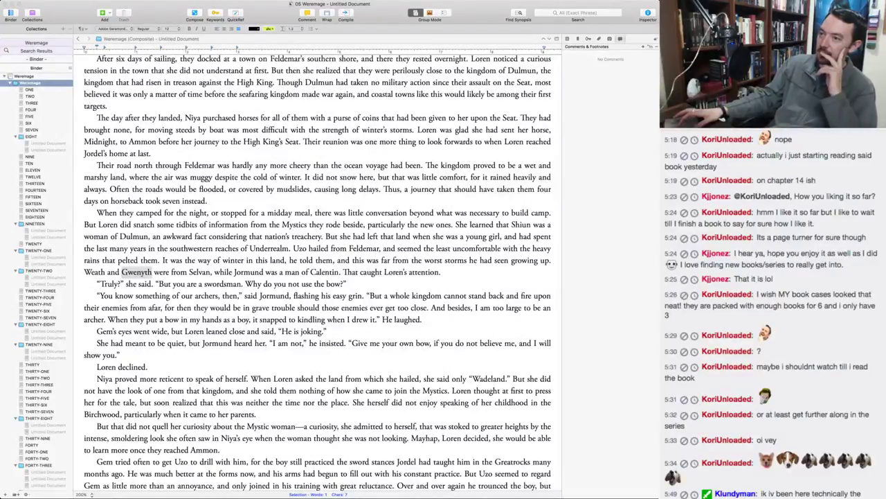
pyautogui.press('super+g')
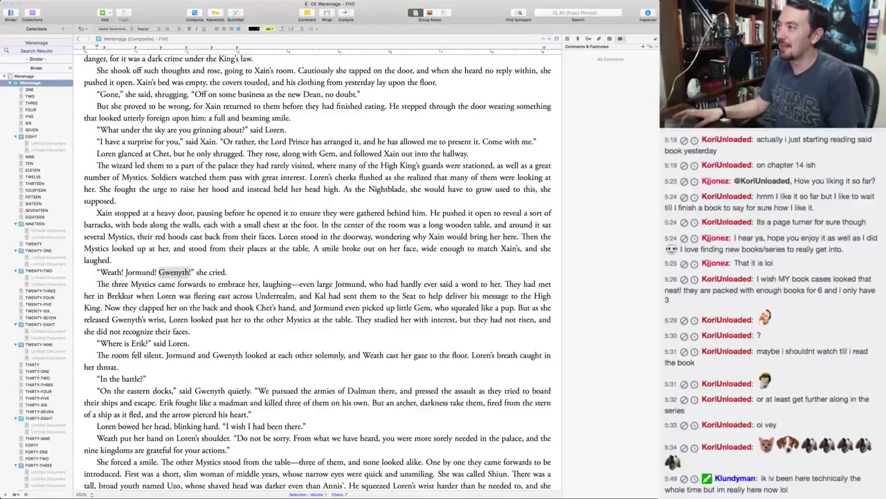
pyautogui.doubleClick(174, 272)
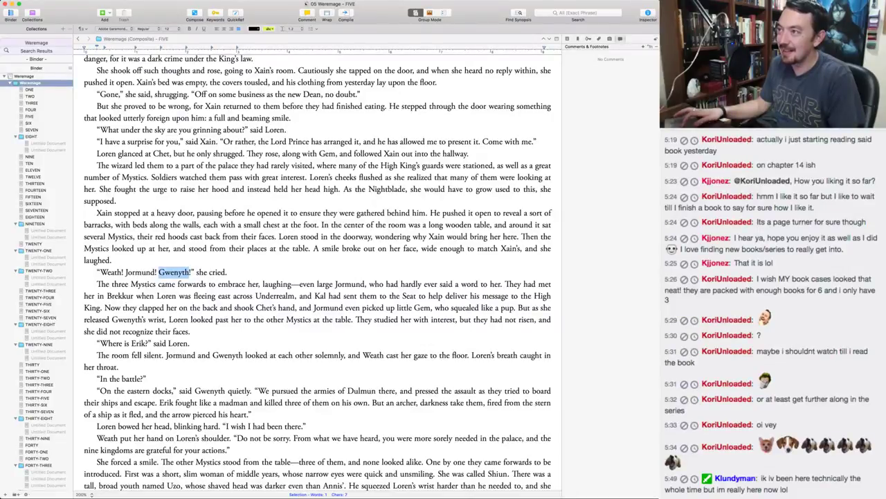
pyautogui.press('super+Tab')
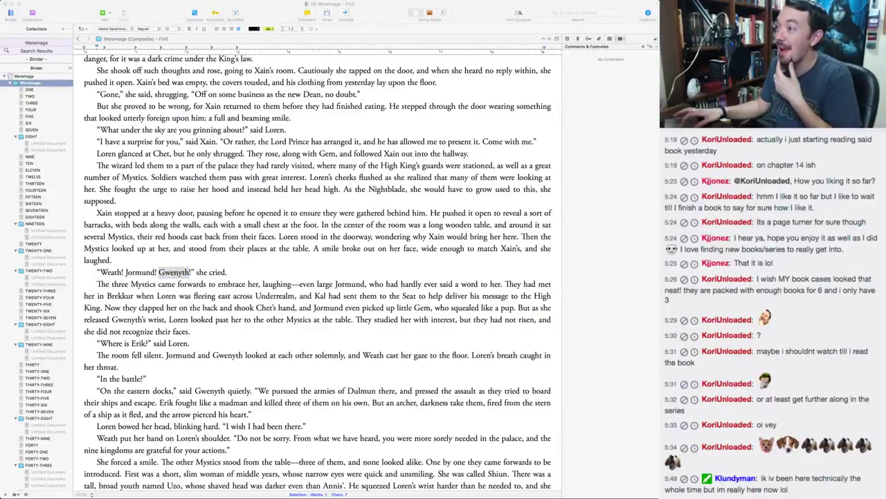
pyautogui.press('super+Tab')
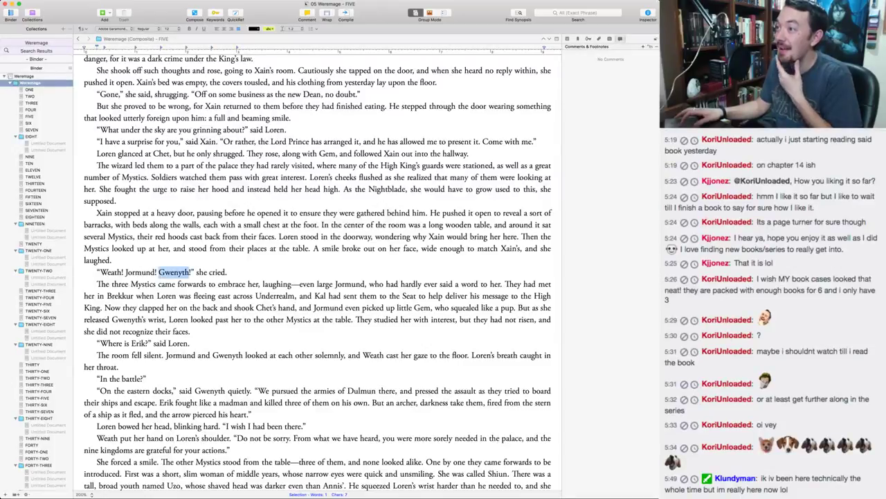
pyautogui.press('super+Tab')
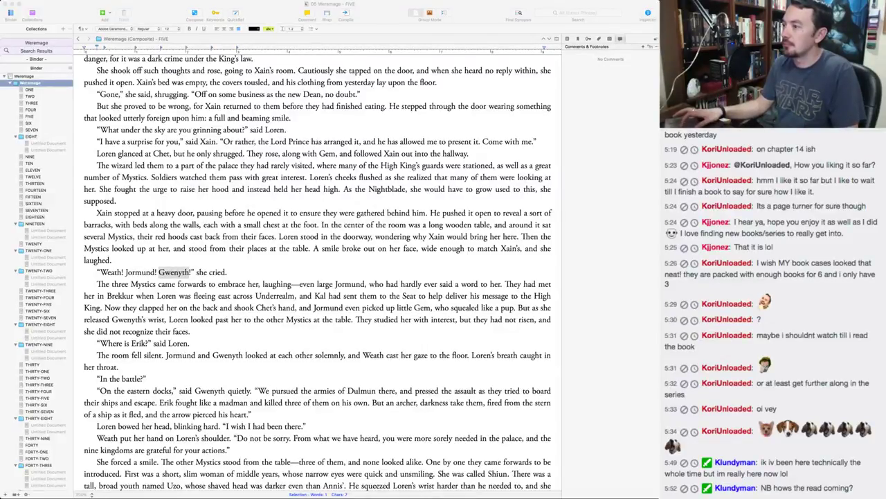
pyautogui.press('super+Tab')
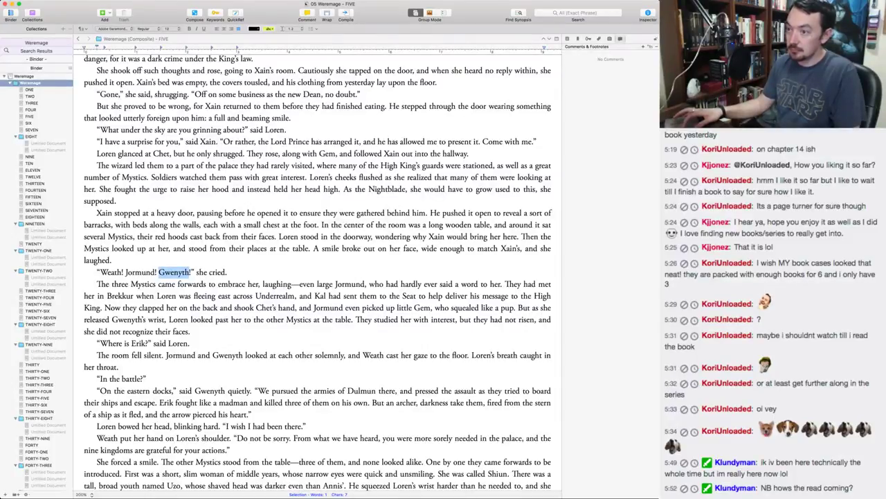
# Delete "Gwenyth!" from Loren's cry of "Weath! Jormund! Gwenyth!" and remove "three" from "The three Mystics came forwards".
pyautogui.click(158, 272)
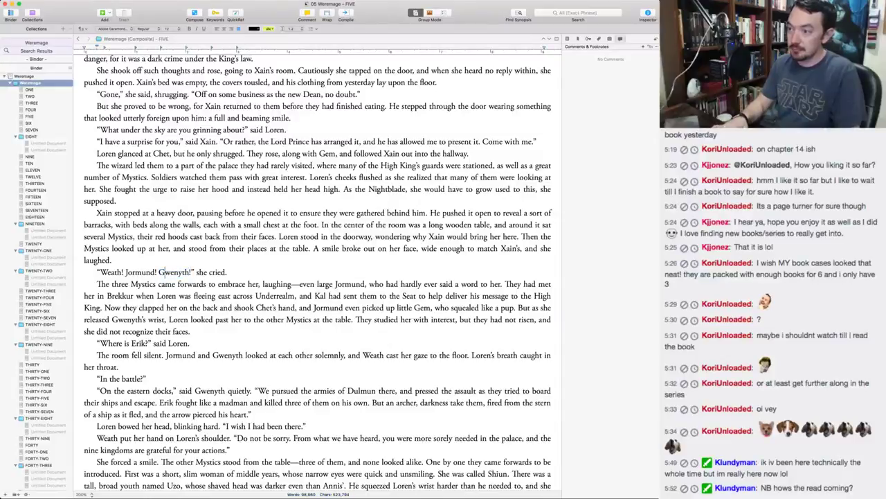
pyautogui.moveTo(156, 272); pyautogui.dragTo(191, 272)
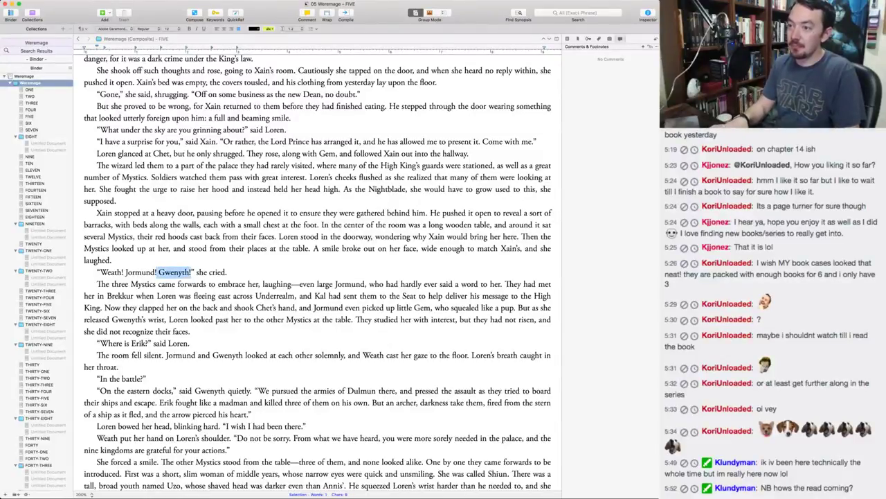
pyautogui.press('BackSpace')
pyautogui.doubleClick(120, 284)
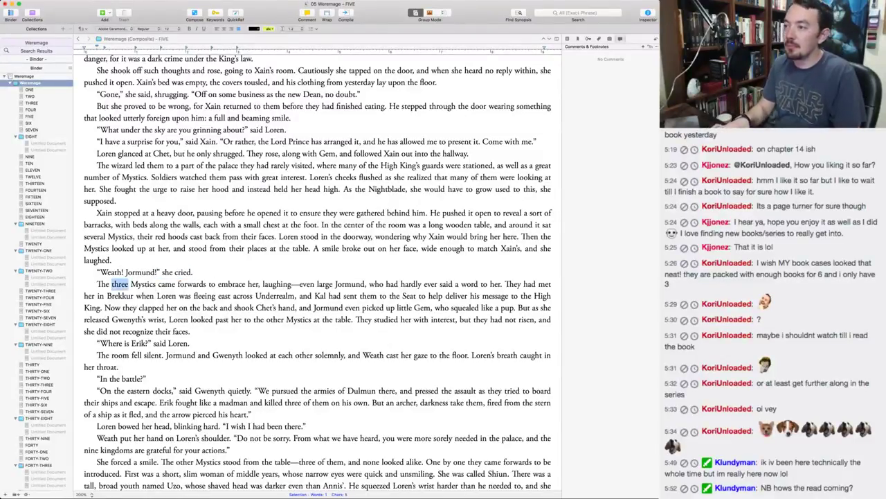
pyautogui.press('BackSpace')
pyautogui.press('BackSpace')
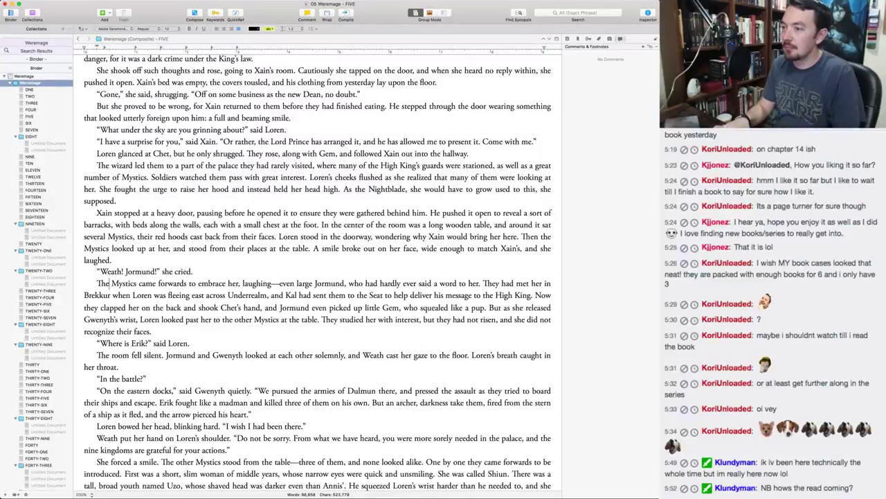
# Replace "Gwenyth's" with "Weath's" where Loren releases the Mystic's wrist.
pyautogui.click(238, 284)
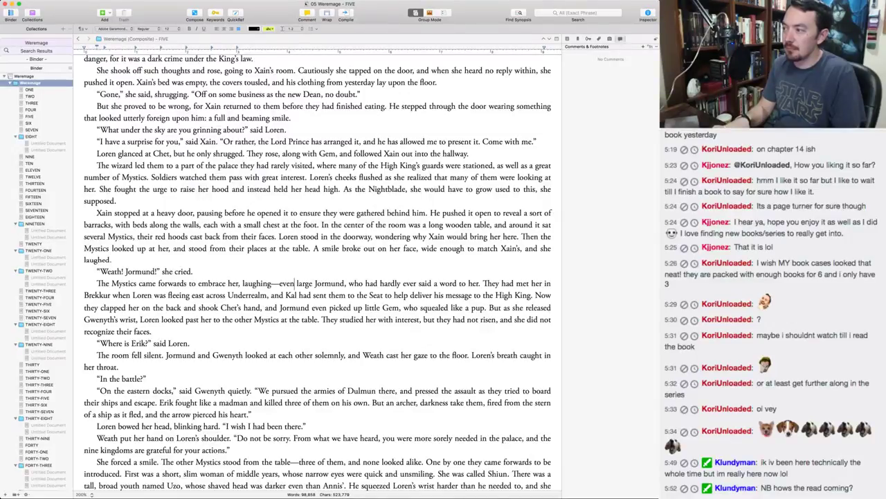
pyautogui.click(515, 295)
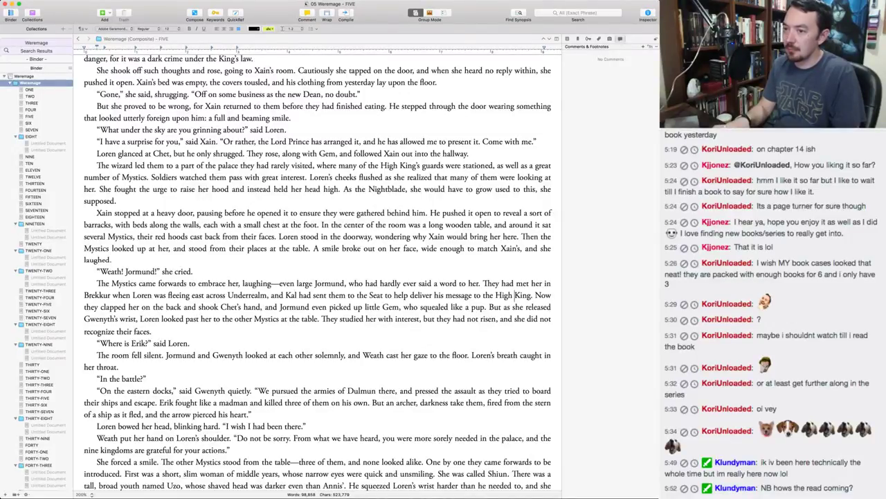
pyautogui.doubleClick(101, 319)
pyautogui.write("Weath's")
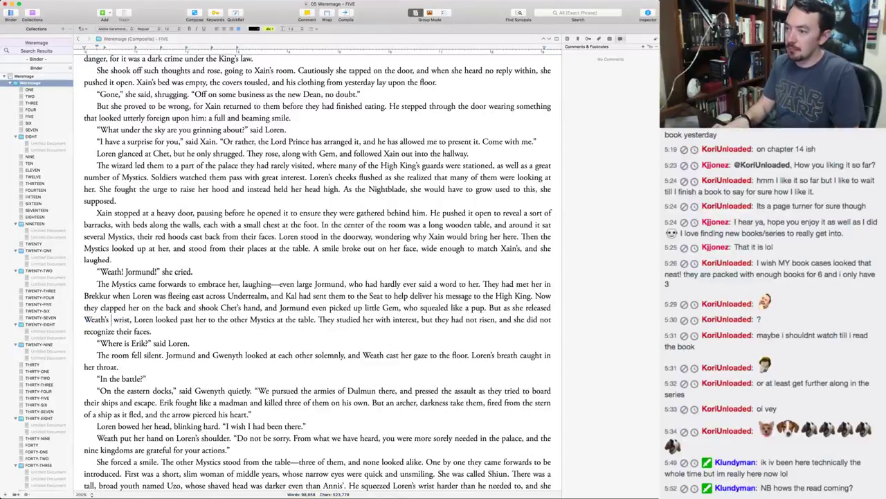
pyautogui.press('BackSpace')
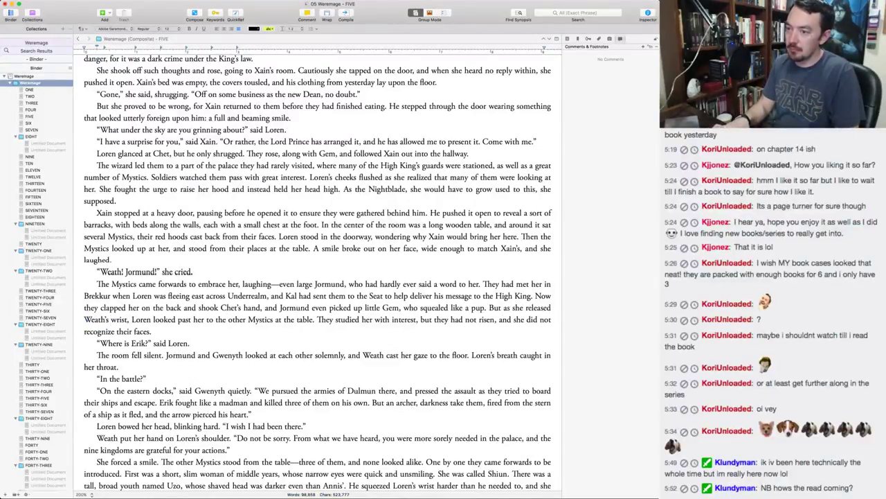
# Change Loren's question "Where is Erik?" to "Where are Erik and Gwenyth?".
pyautogui.doubleClick(126, 342)
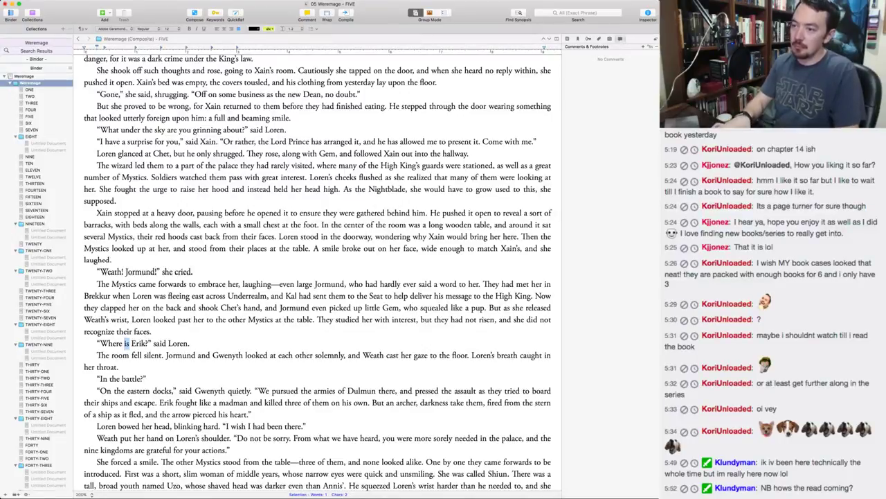
pyautogui.write('are')
pyautogui.click(150, 342)
pyautogui.write('and ')
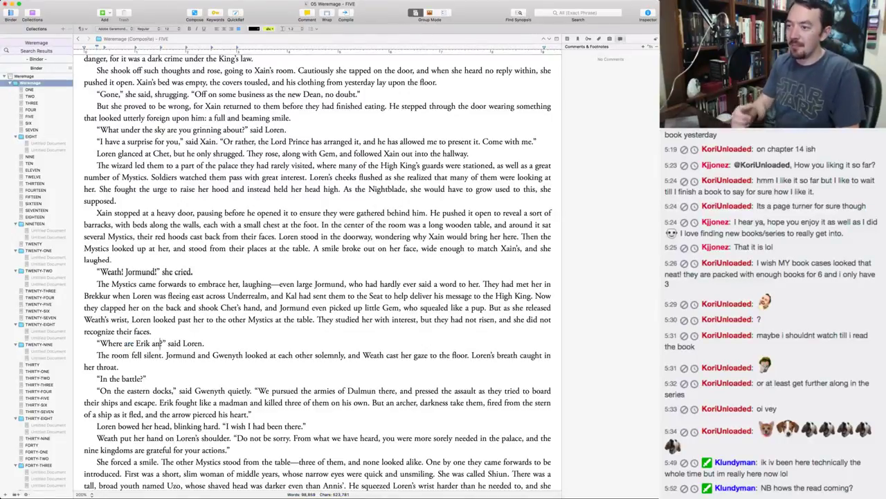
pyautogui.write('Gwenyth?')
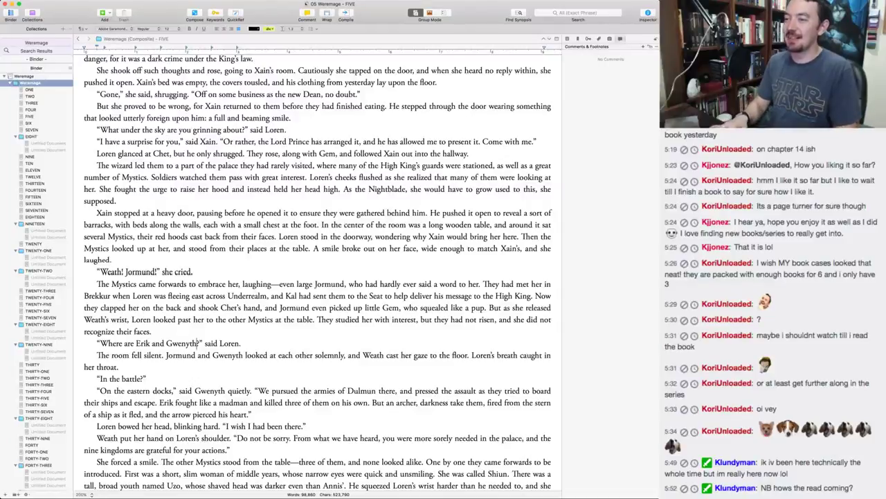
# Reword "Jormund and Gwenyth looked at each other solemnly" as "Jormund looked at her solemnly".
pyautogui.click(209, 355)
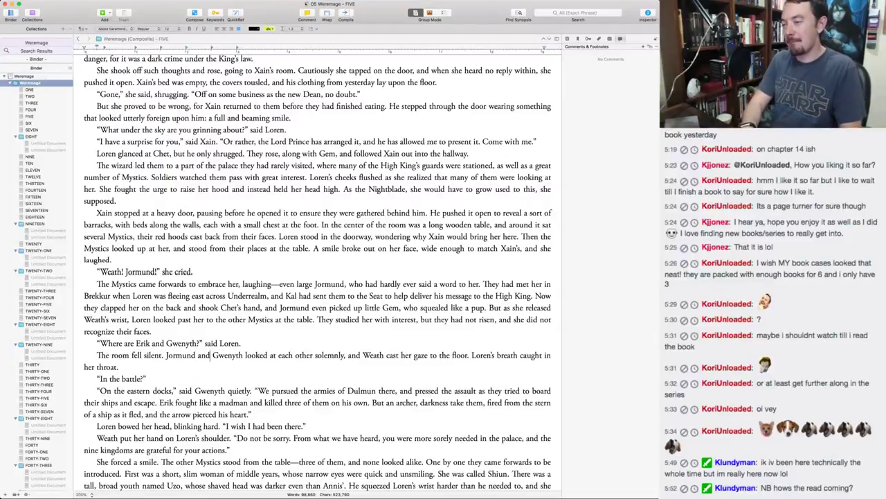
pyautogui.doubleClick(213, 355)
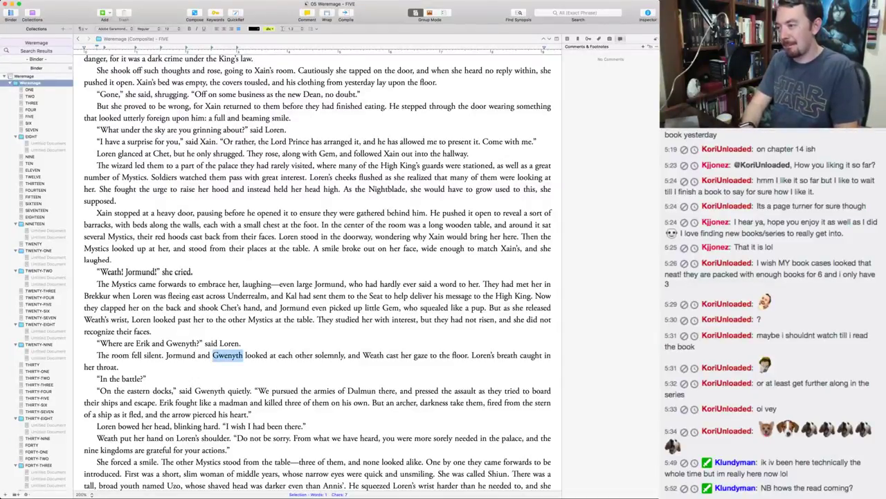
pyautogui.write('Weath')
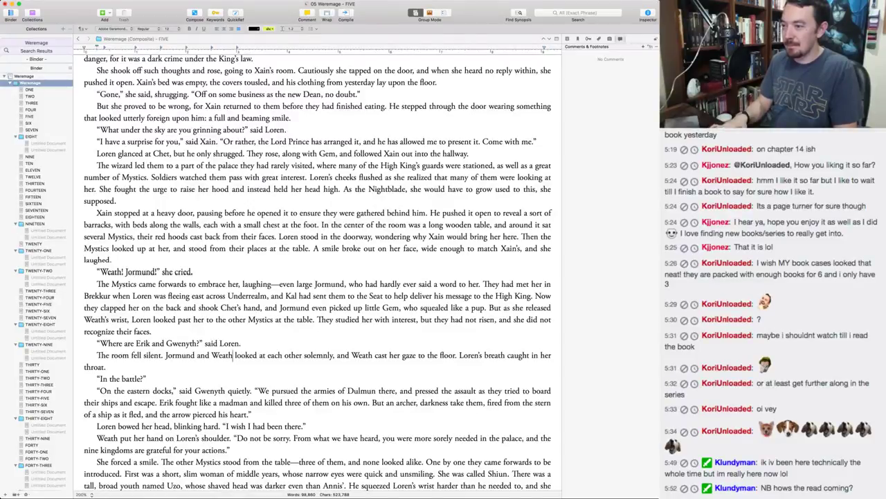
pyautogui.click(196, 355)
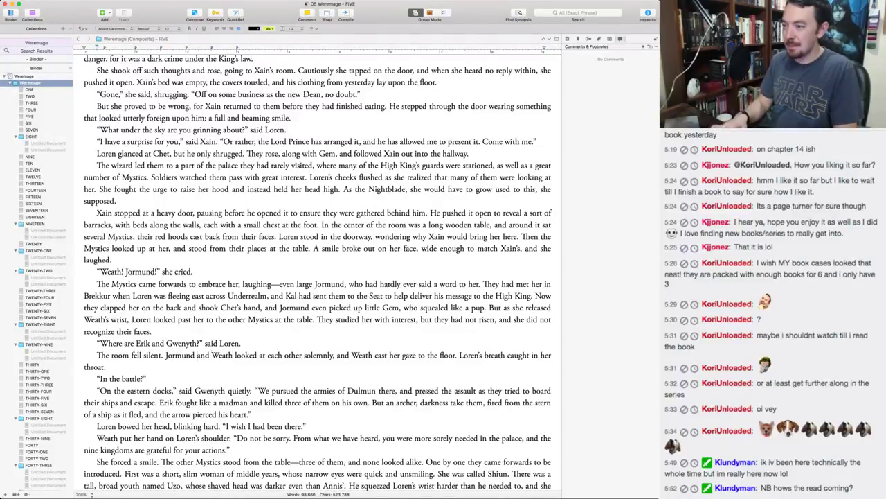
pyautogui.hotkey('shift', 'alt', 'Right')
pyautogui.hotkey('shift', 'alt', 'Right')
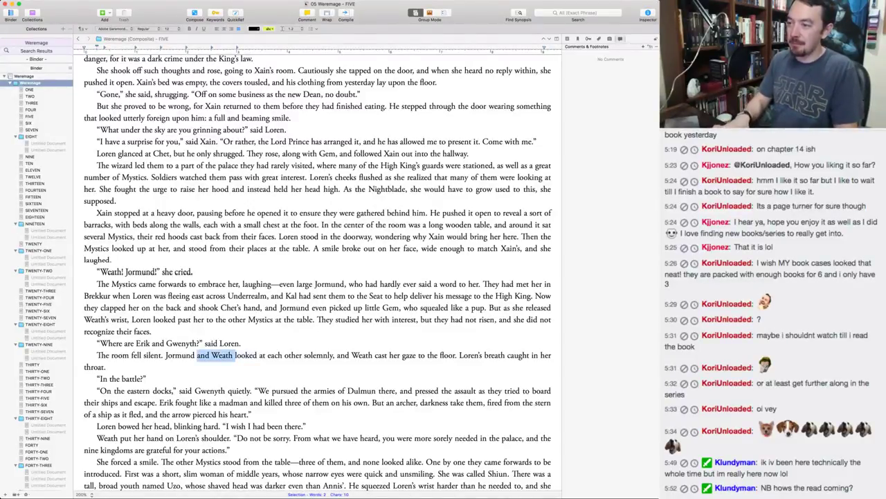
pyautogui.press('BackSpace')
pyautogui.hotkey('shift', 'alt', 'Right')
pyautogui.hotkey('shift', 'alt', 'Right')
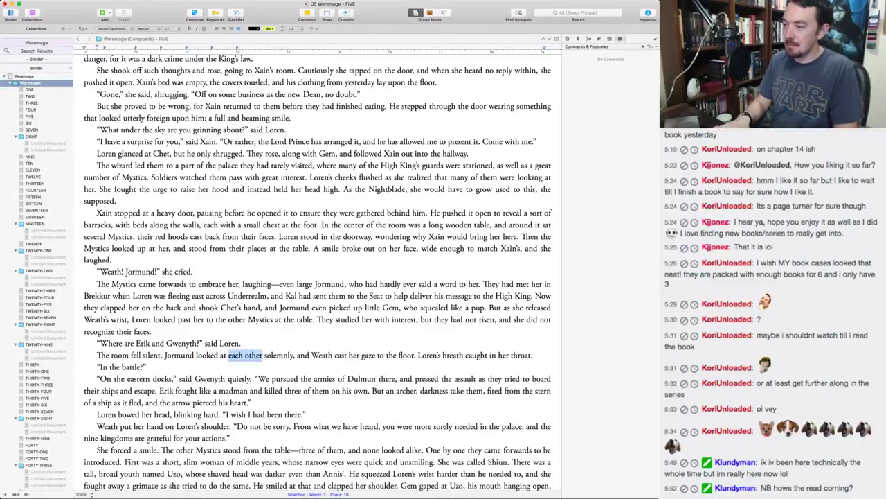
pyautogui.press('BackSpace')
pyautogui.write('her')
# Make Weath instead of Gwenyth the speaker of the "On the eastern docks" line.
pyautogui.hotkey('alt', 'Right')
pyautogui.hotkey('alt', 'Right')
pyautogui.hotkey('alt', 'Right')
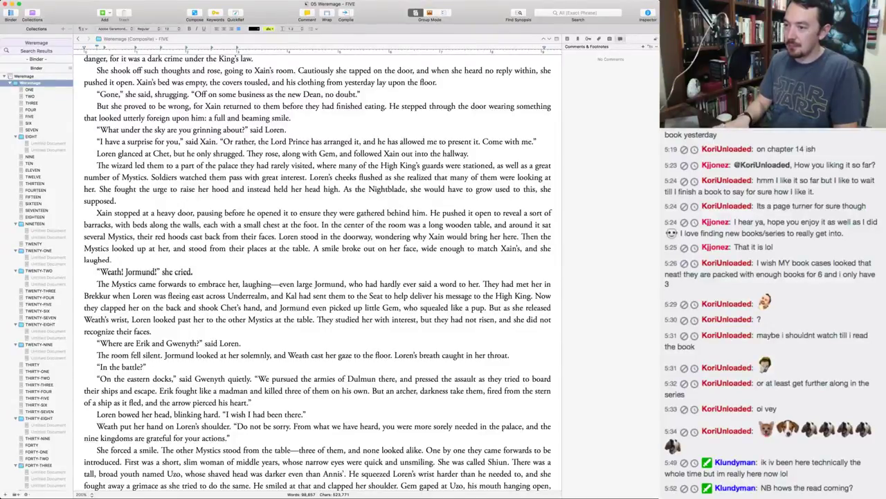
pyautogui.press('Down')
pyautogui.press('Right')
pyautogui.hotkey('alt', 'Right')
pyautogui.hotkey('alt', 'Right')
pyautogui.hotkey('alt', 'Right')
pyautogui.hotkey('alt', 'Right')
pyautogui.hotkey('alt', 'Right')
pyautogui.hotkey('shift', 'alt', 'Right')
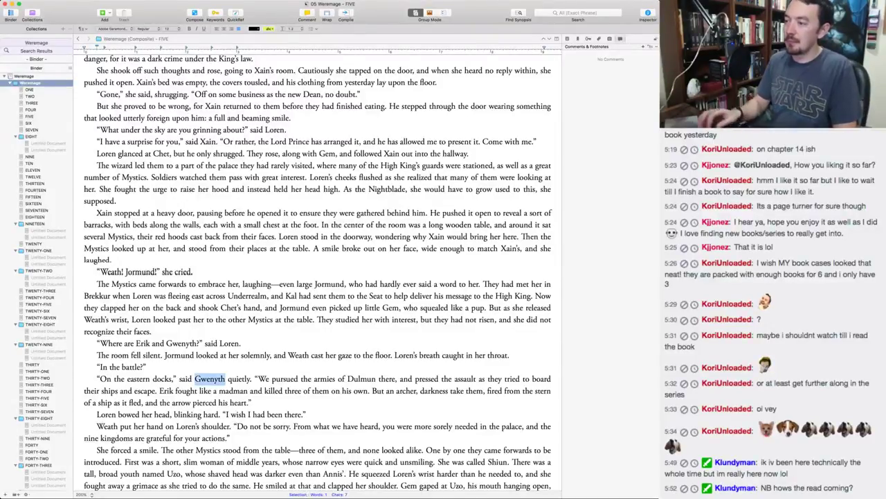
pyautogui.write('Weath')
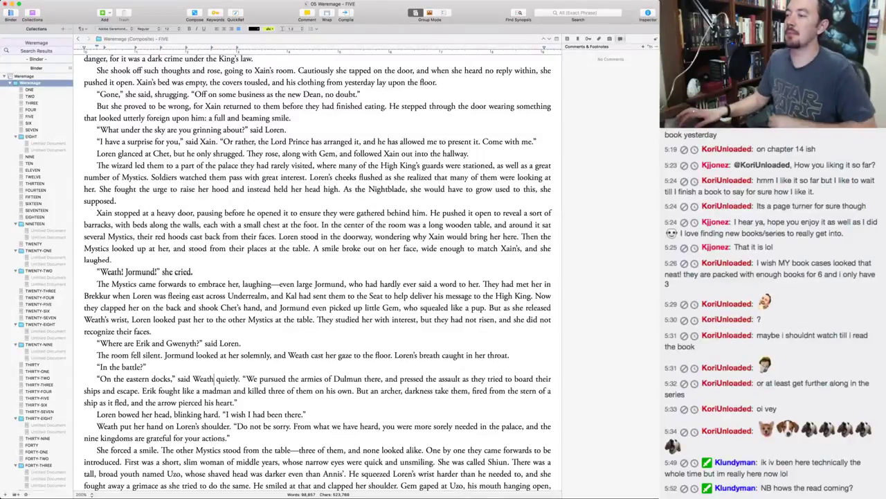
pyautogui.scroll(-5, 317, 270)
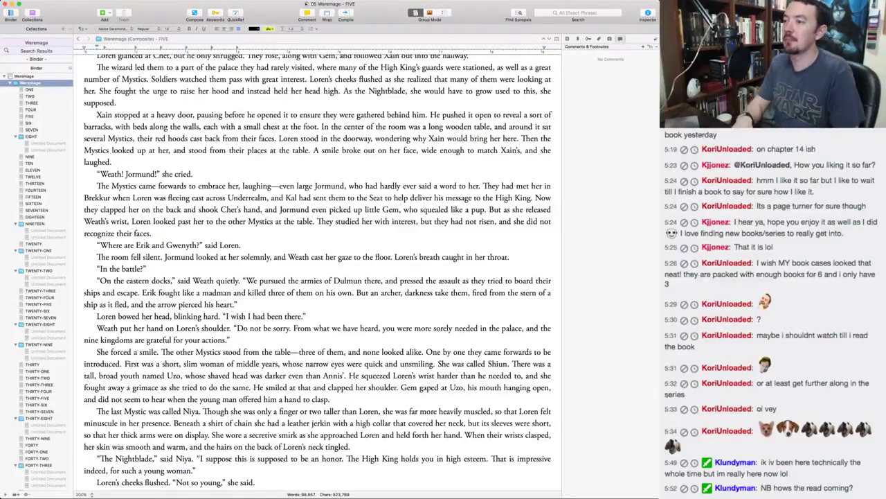
pyautogui.click(236, 304)
pyautogui.write('Gwenyt')
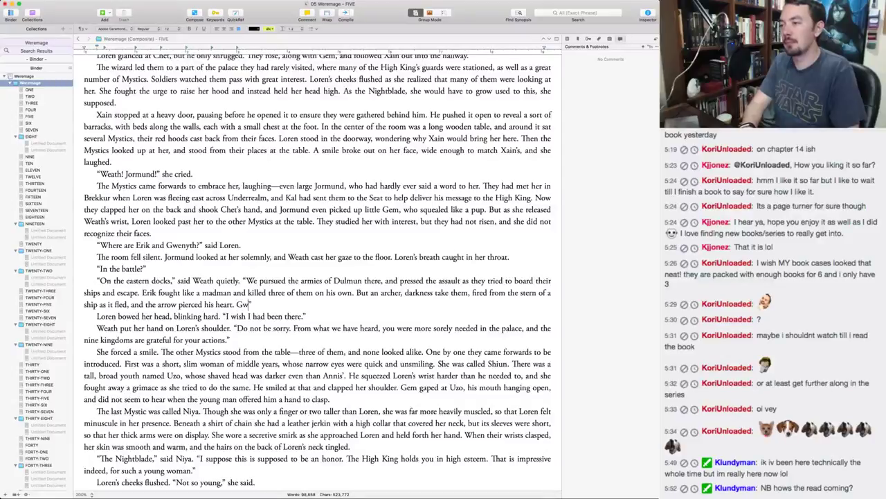
pyautogui.write('h died later, as')
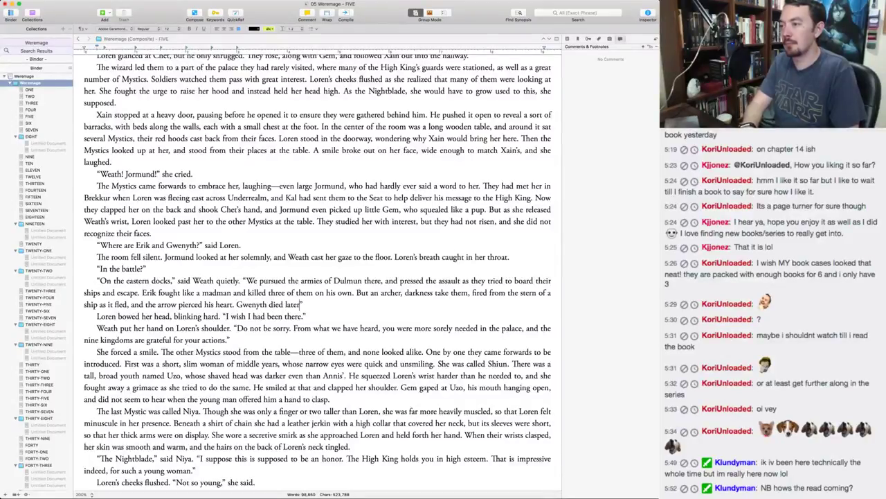
pyautogui.press('BackSpace')
pyautogui.press('BackSpace')
pyautogui.press('BackSpace')
pyautogui.press('BackSpace')
pyautogui.press('BackSpace')
pyautogui.press('BackSpace')
pyautogui.press('BackSpace')
pyautogui.press('BackSpace')
pyautogui.press('BackSpace')
pyautogui.press('BackSpace')
pyautogui.press('BackSpace')
pyautogui.press('BackSpace')
pyautogui.press('BackSpace')
pyautogui.press('BackSpace')
pyautogui.press('BackSpace')
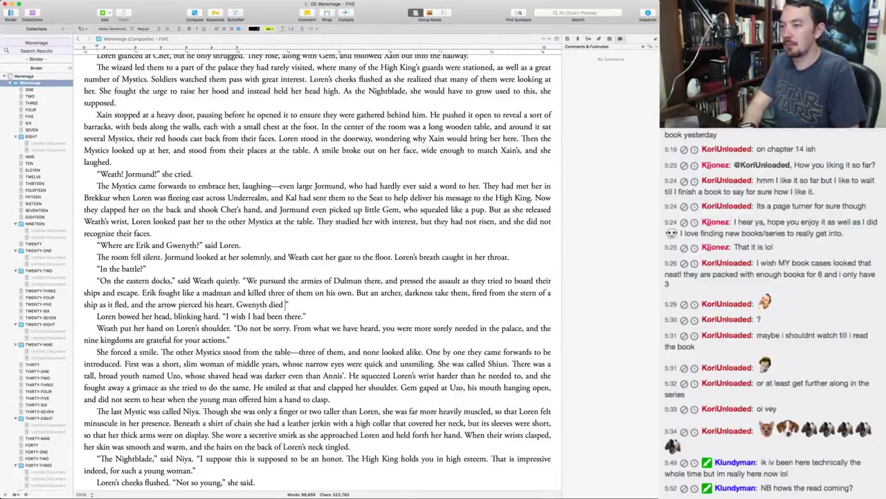
pyautogui.write('fell later, ')
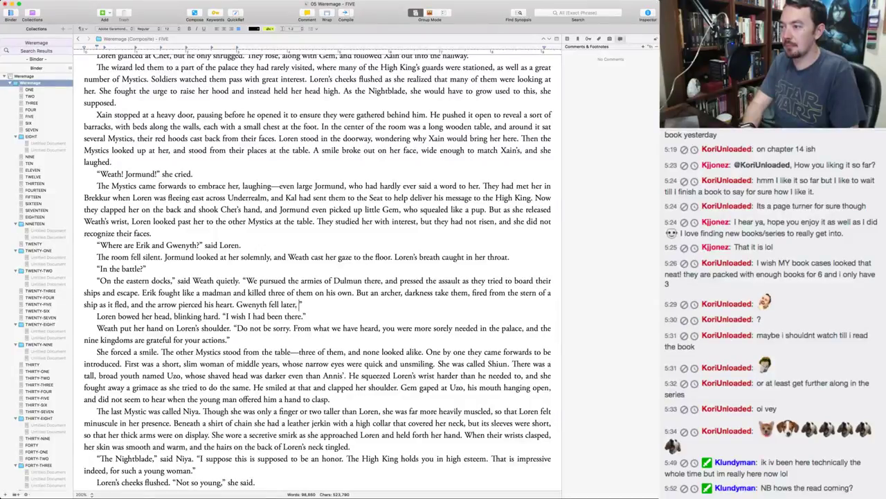
pyautogui.write('as we ')
pyautogui.write('tried to clear ')
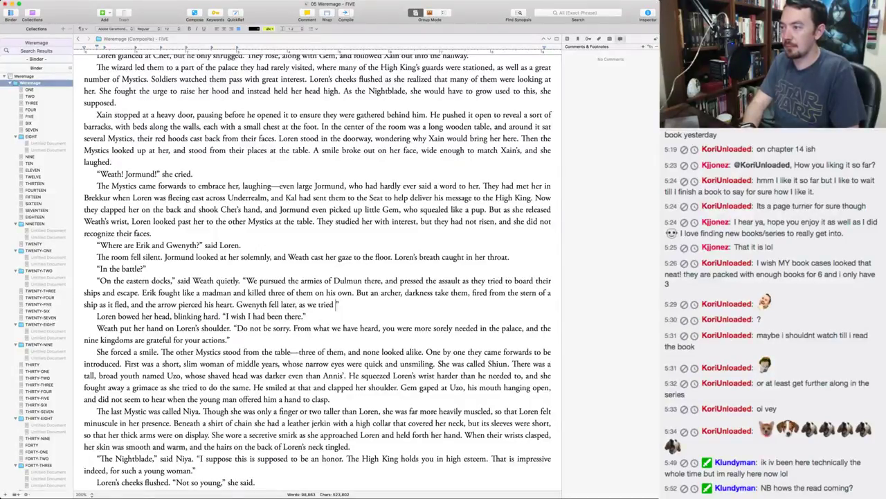
pyautogui.write('the')
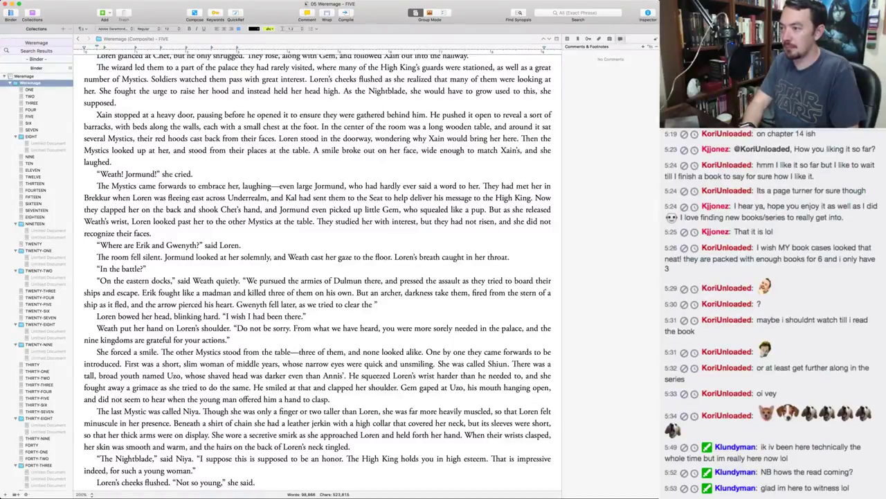
pyautogui.press('BackSpace')
pyautogui.write('m from the ')
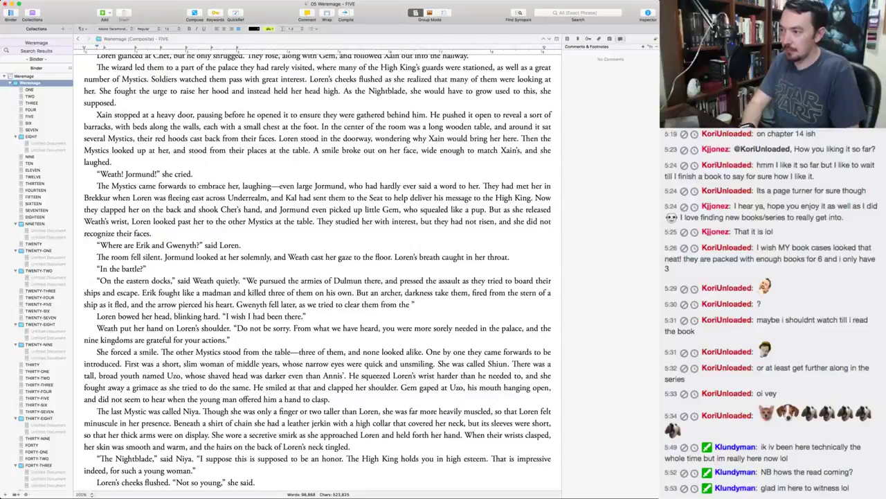
pyautogui.write('palace.')
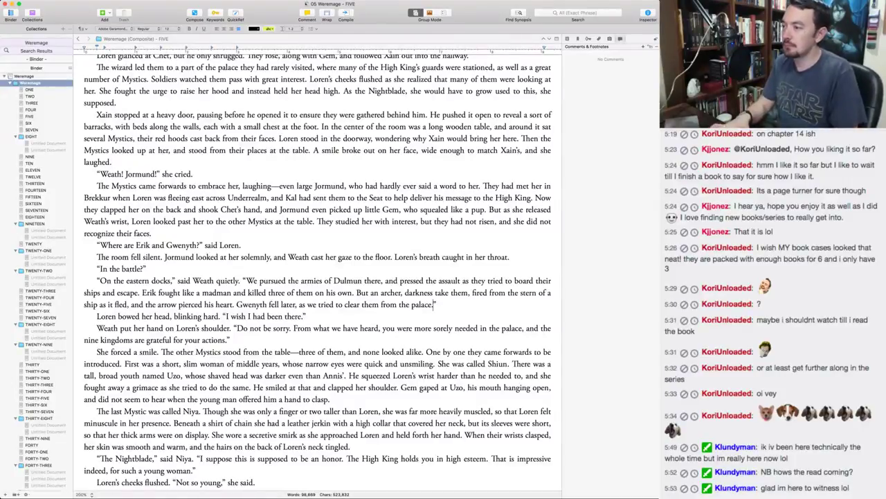
# Replace "them" with "the Shades" in the sentence about Gwenyth's fall at the palace.
pyautogui.hotkey('alt', 'Left')
pyautogui.hotkey('alt', 'Left')
pyautogui.hotkey('alt', 'Left')
pyautogui.hotkey('alt', 'Left')
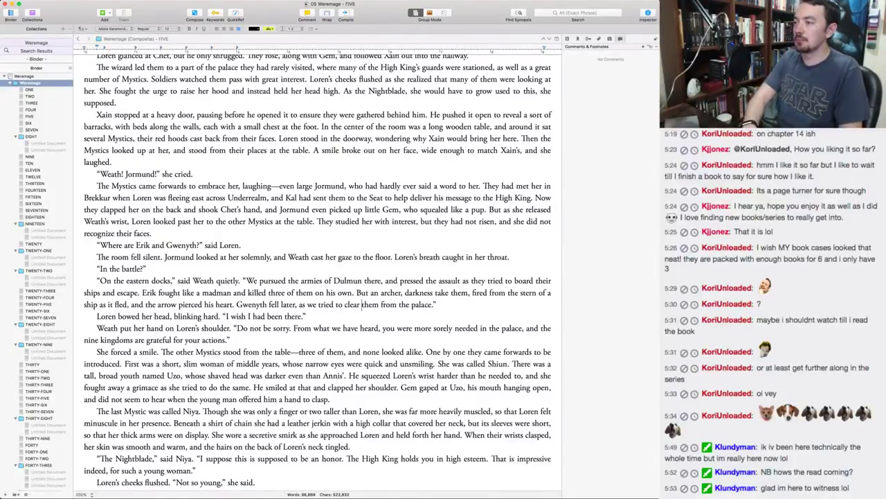
pyautogui.hotkey('alt', 'shift', 'Right')
pyautogui.write('the Shades')
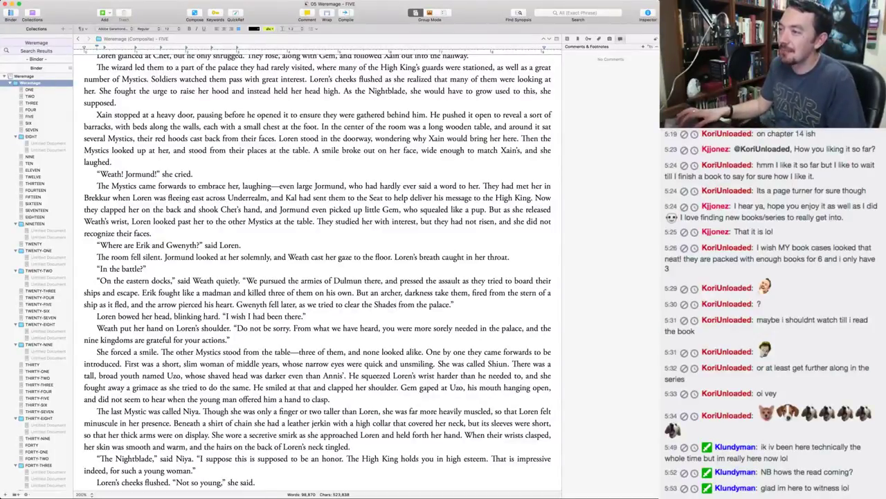
# Find the next mention of "Gwenyth" and shorten "Weath and Gwenyth smiled" to "Weath smiled".
pyautogui.scroll(-5, 317, 273)
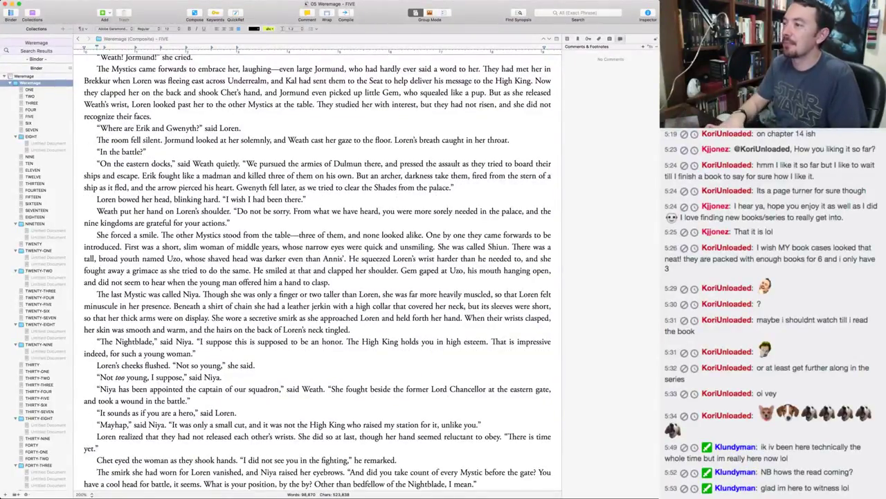
pyautogui.press('super+g')
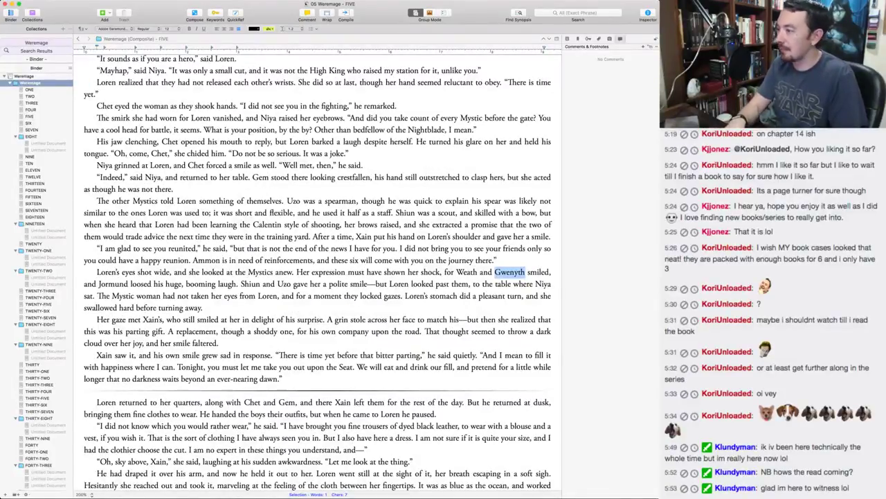
pyautogui.press('BackSpace')
pyautogui.press('Delete')
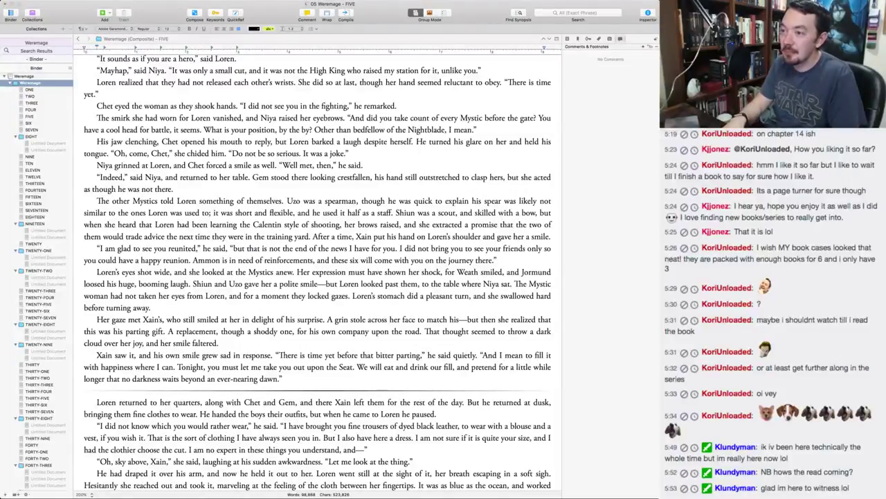
# Find the next mention of "Gwenyth" and change "Weath and Gwenyth were from Selvan" to "Weath was from Selvan".
pyautogui.press('super+g')
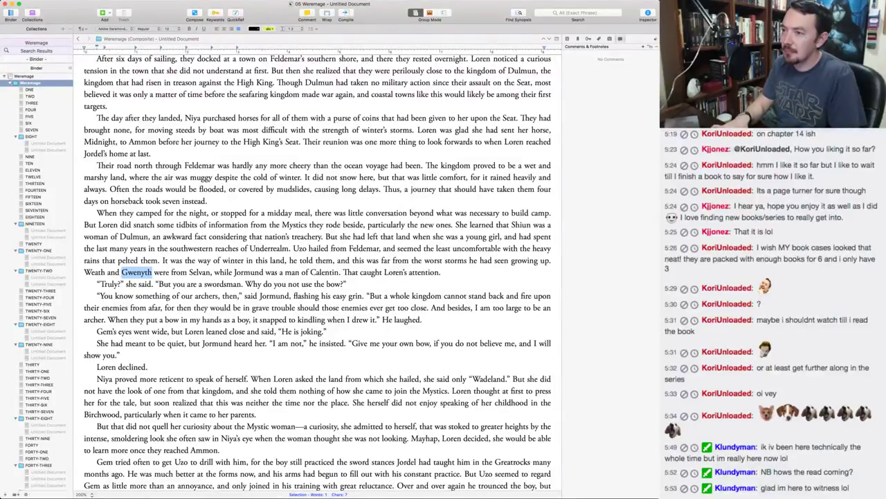
pyautogui.click(170, 272)
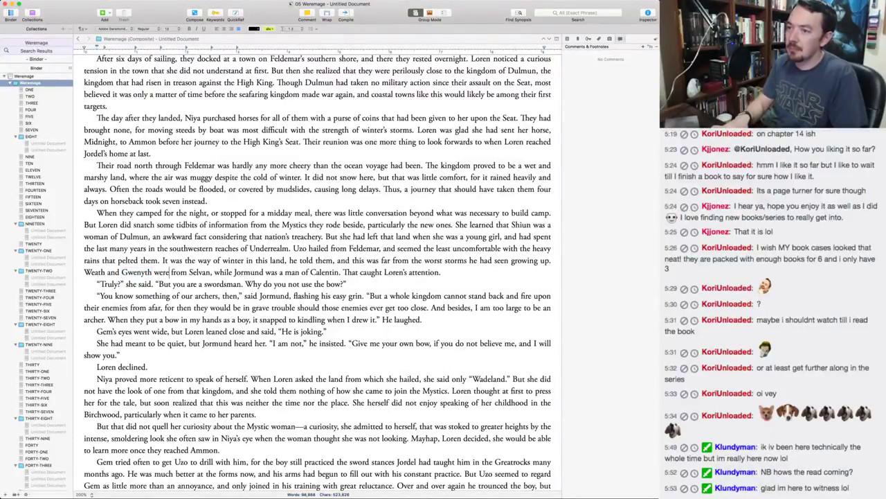
pyautogui.hotkey('shift', 'alt', 'Left')
pyautogui.hotkey('shift', 'alt', 'Left')
pyautogui.hotkey('shift', 'alt', 'Left')
pyautogui.write('was')
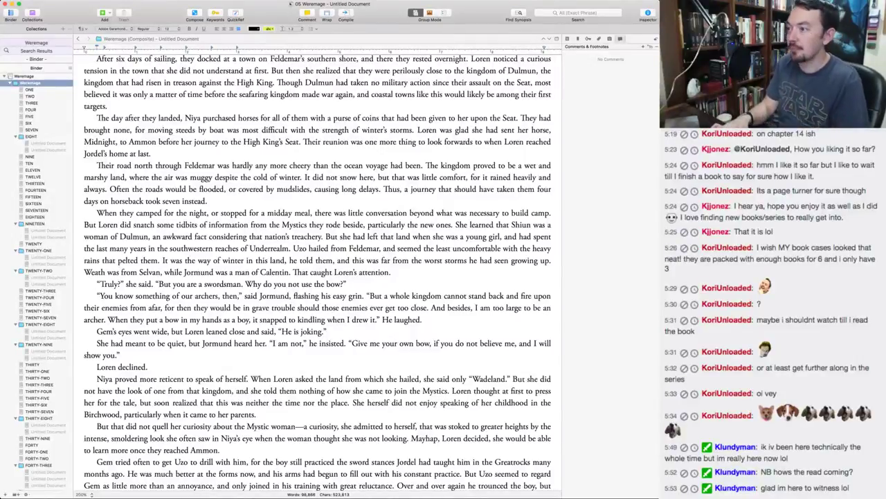
pyautogui.click(117, 260)
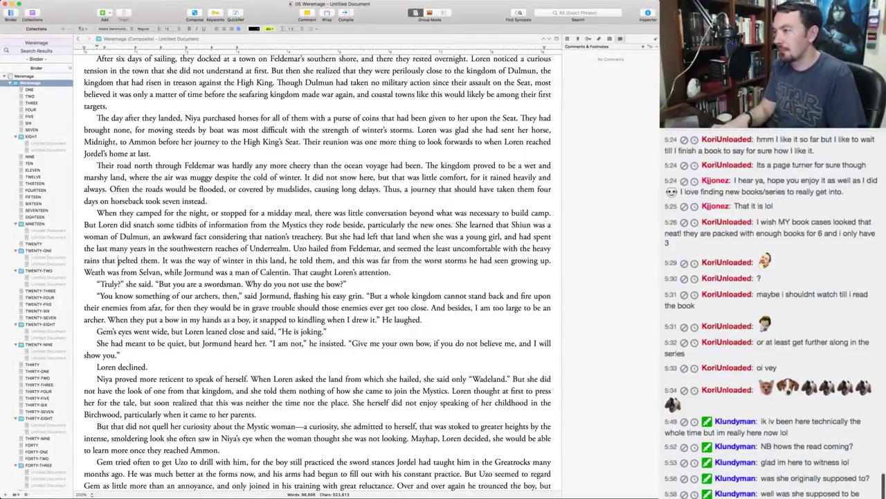
pyautogui.hotkey('alt', 'Left')
pyautogui.hotkey('alt', 'Left')
pyautogui.hotkey('alt', 'Left')
pyautogui.hotkey('alt', 'Left')
pyautogui.hotkey('alt', 'Left')
pyautogui.hotkey('alt', 'Left')
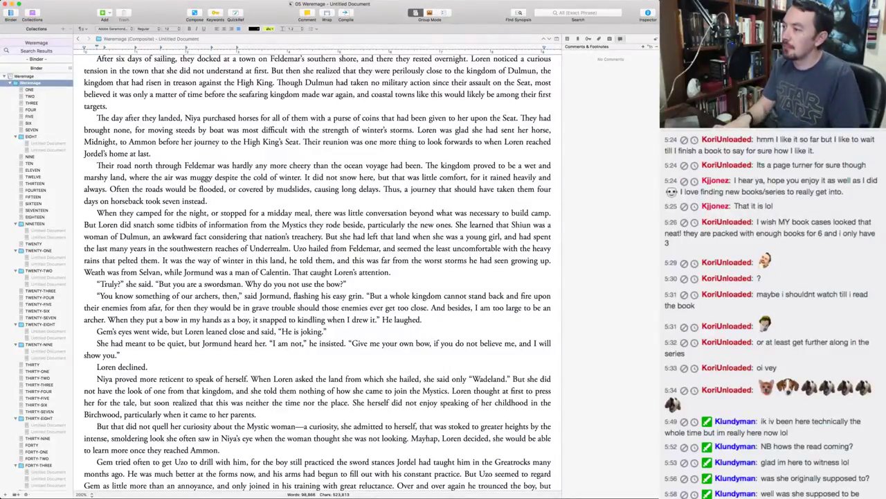
pyautogui.press('super+z')
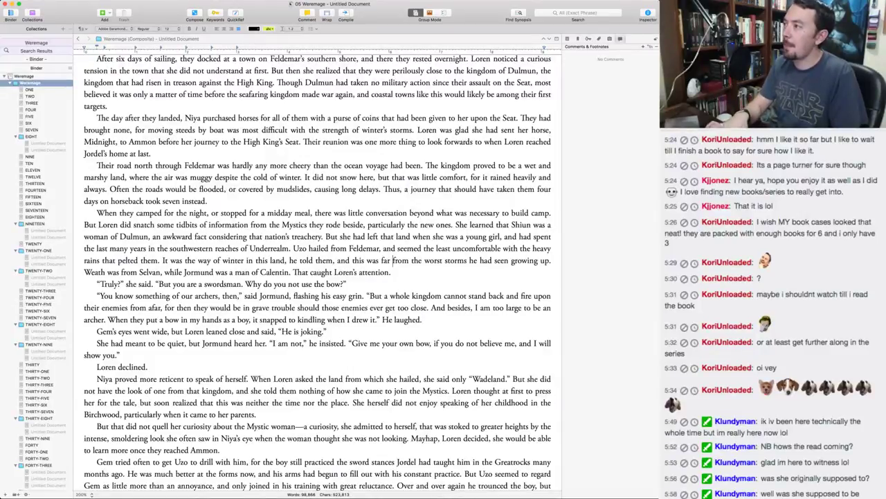
# Find the next "Gwenyth" mention, then replace "supposed" with "meant" in Niya's line about an honor in chapter FIVE.
pyautogui.press('super+g')
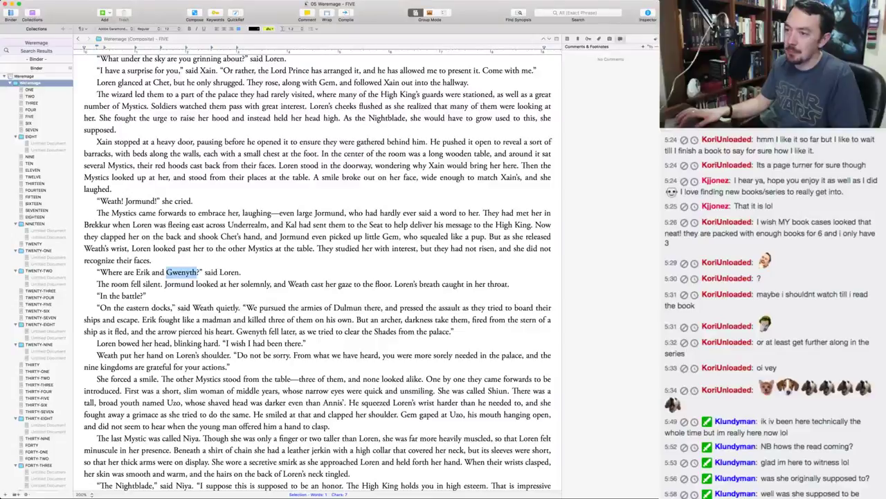
pyautogui.scroll(-5, 317, 270)
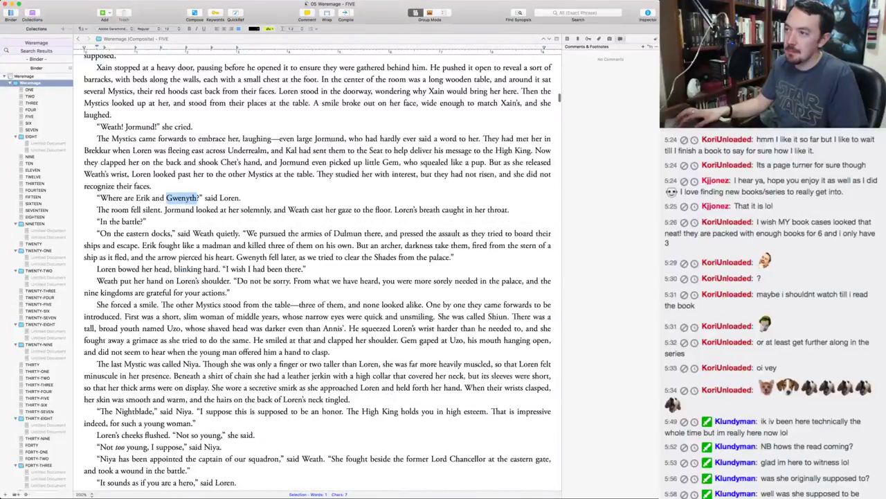
pyautogui.scroll(-7, 259, 180)
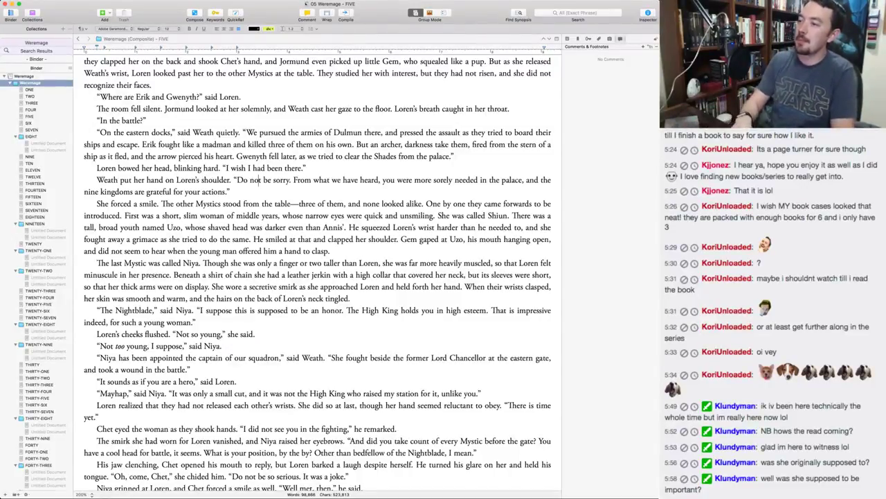
pyautogui.doubleClick(266, 311)
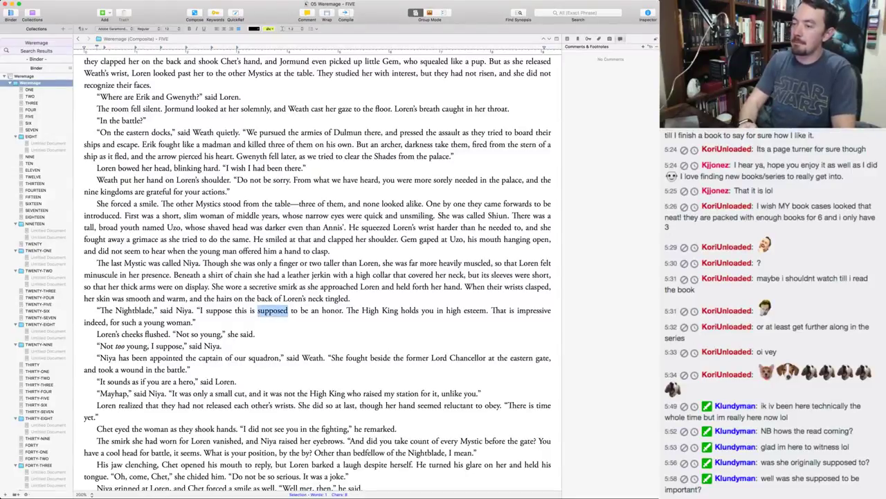
pyautogui.write('meant')
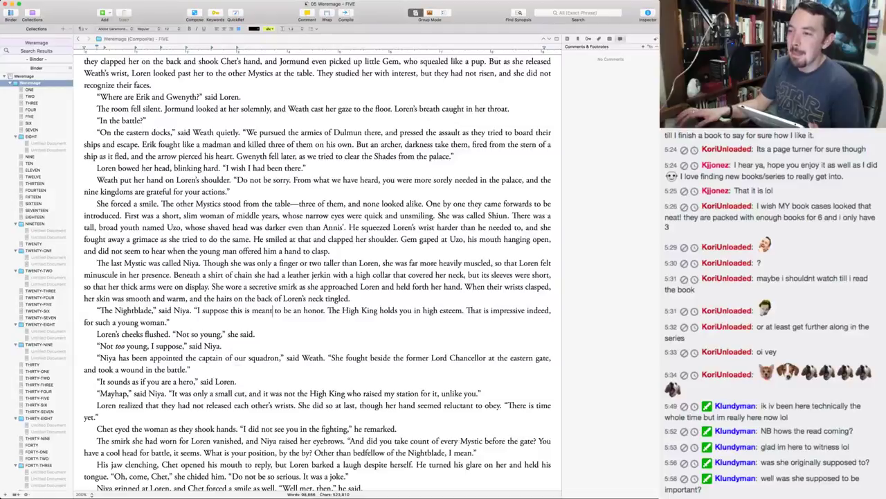
# Start a new paragraph before Loren's line "Oh, come, Chet," separating it from the description of Chet's glare.
pyautogui.scroll(-3, 317, 270)
pyautogui.scroll(-3, 317, 270)
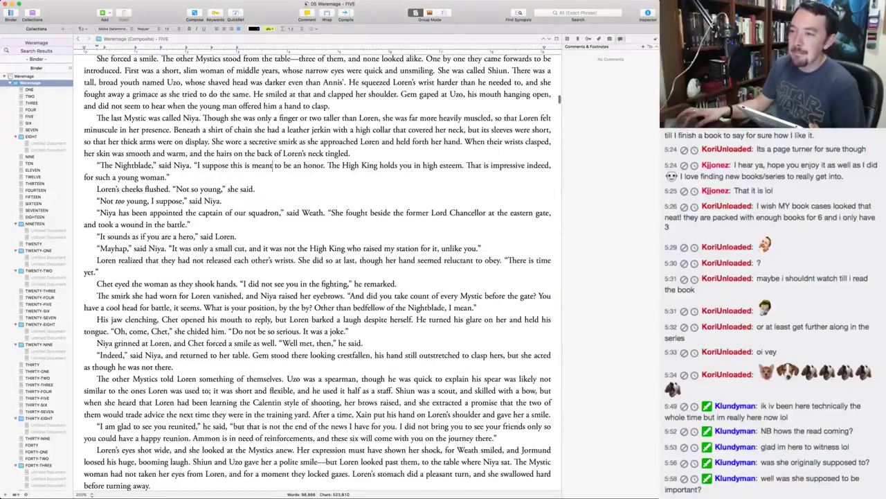
pyautogui.click(111, 332)
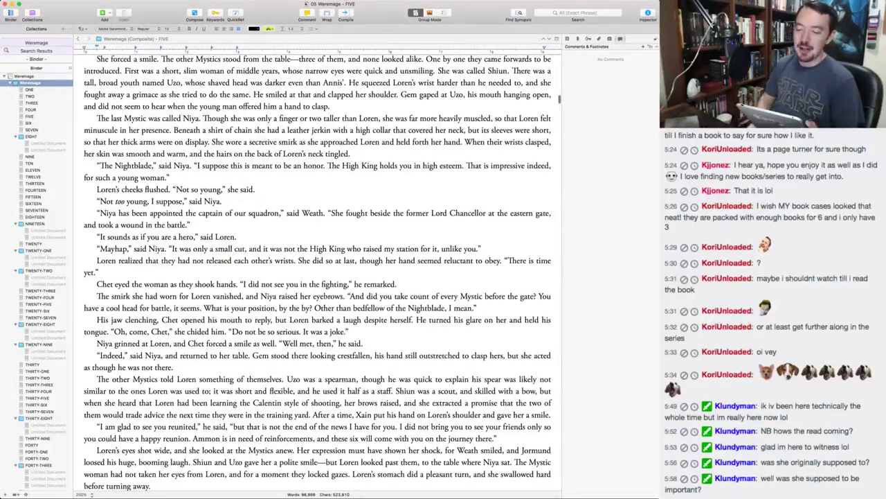
pyautogui.press('Return')
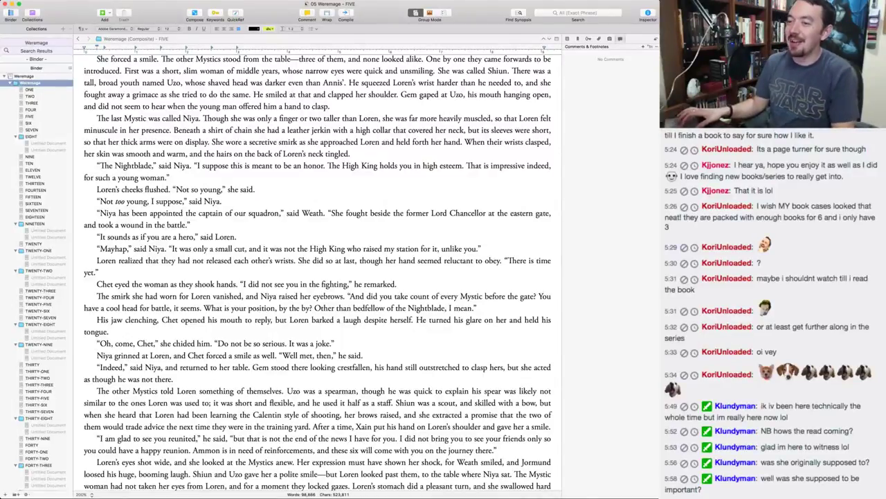
# Replace "six" with "five" in Xain's line about those who will come on the journey to Ammon.
pyautogui.scroll(-8, 318, 274)
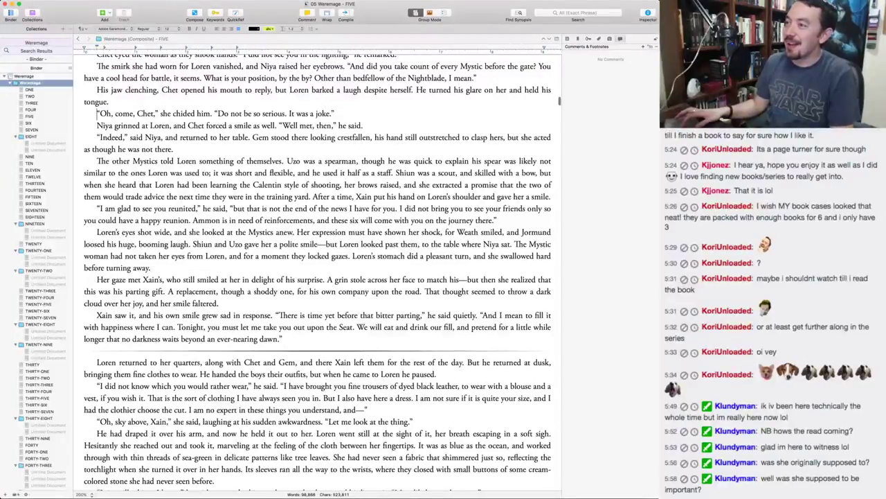
pyautogui.doubleClick(354, 221)
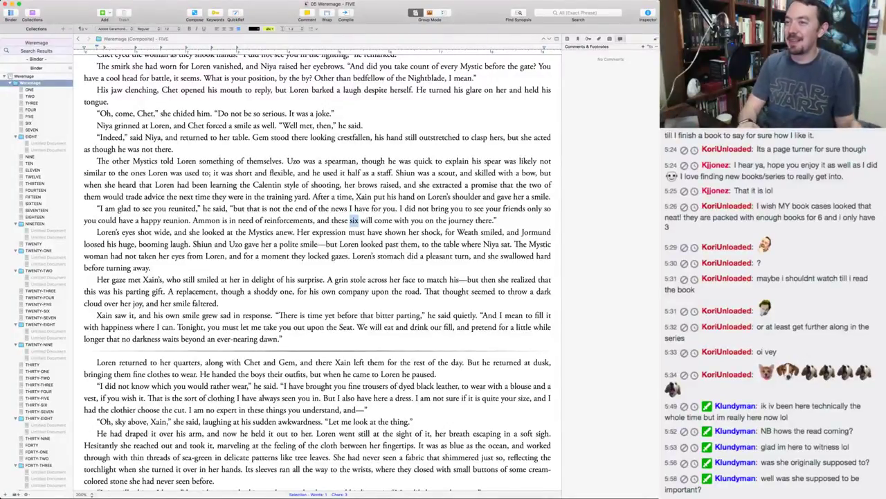
pyautogui.write('five')
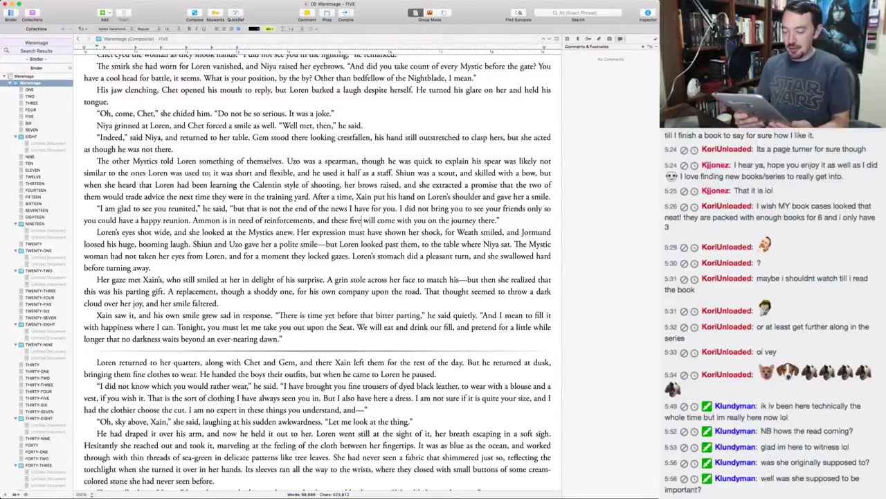